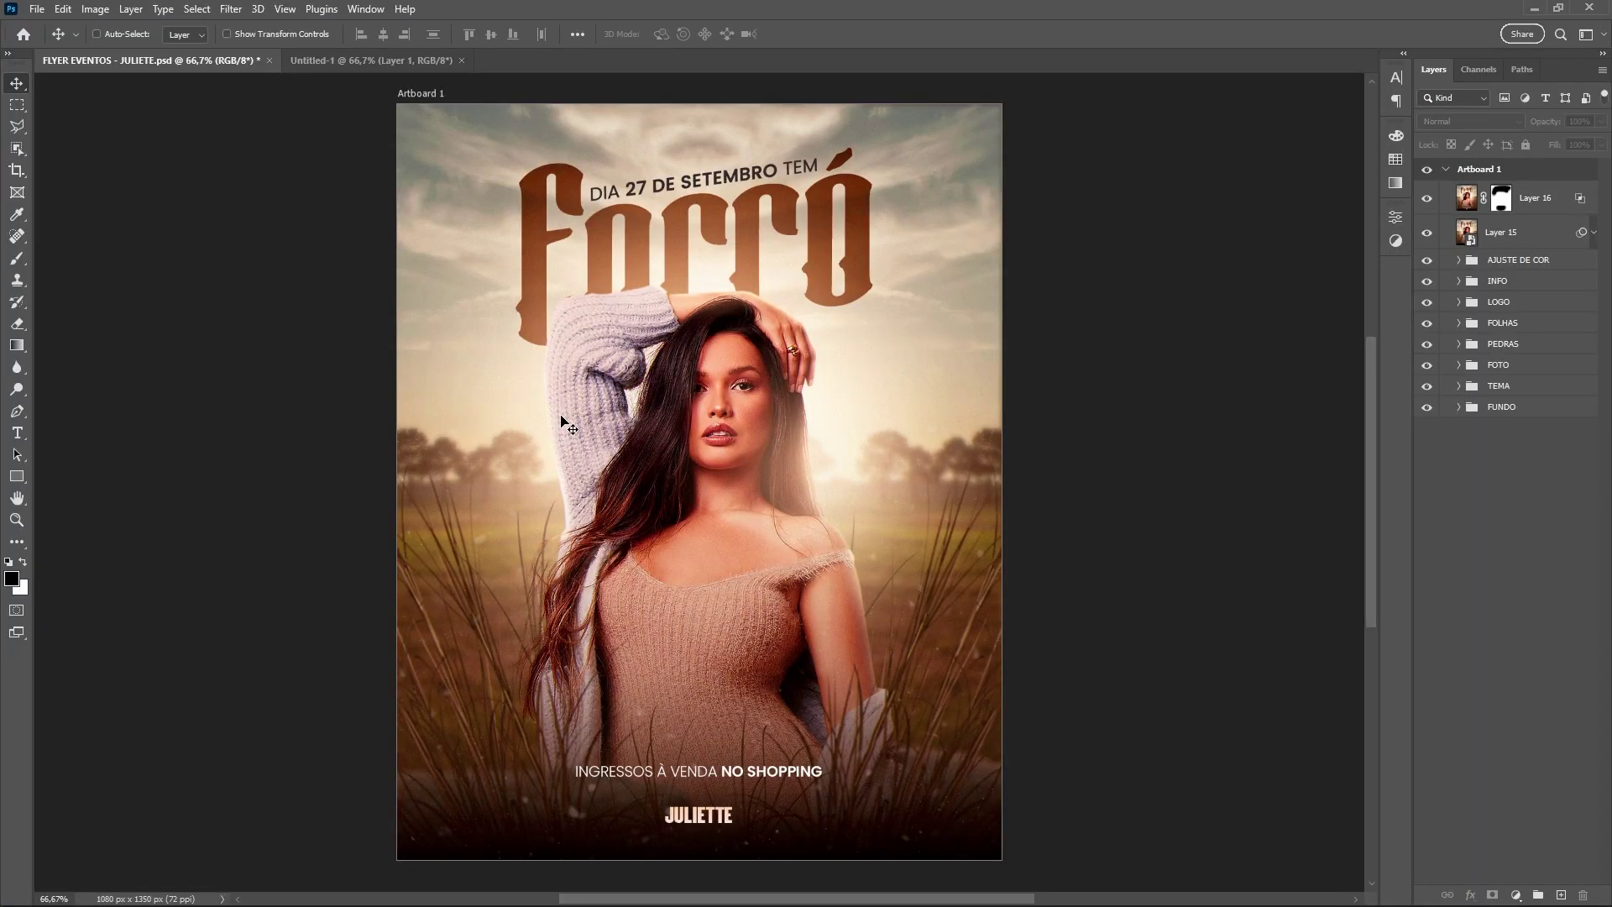
Switch from the flyer to the blank 1080×1350 Untitled-1 document
{"action": "left_click", "coordinate": [393, 60]}
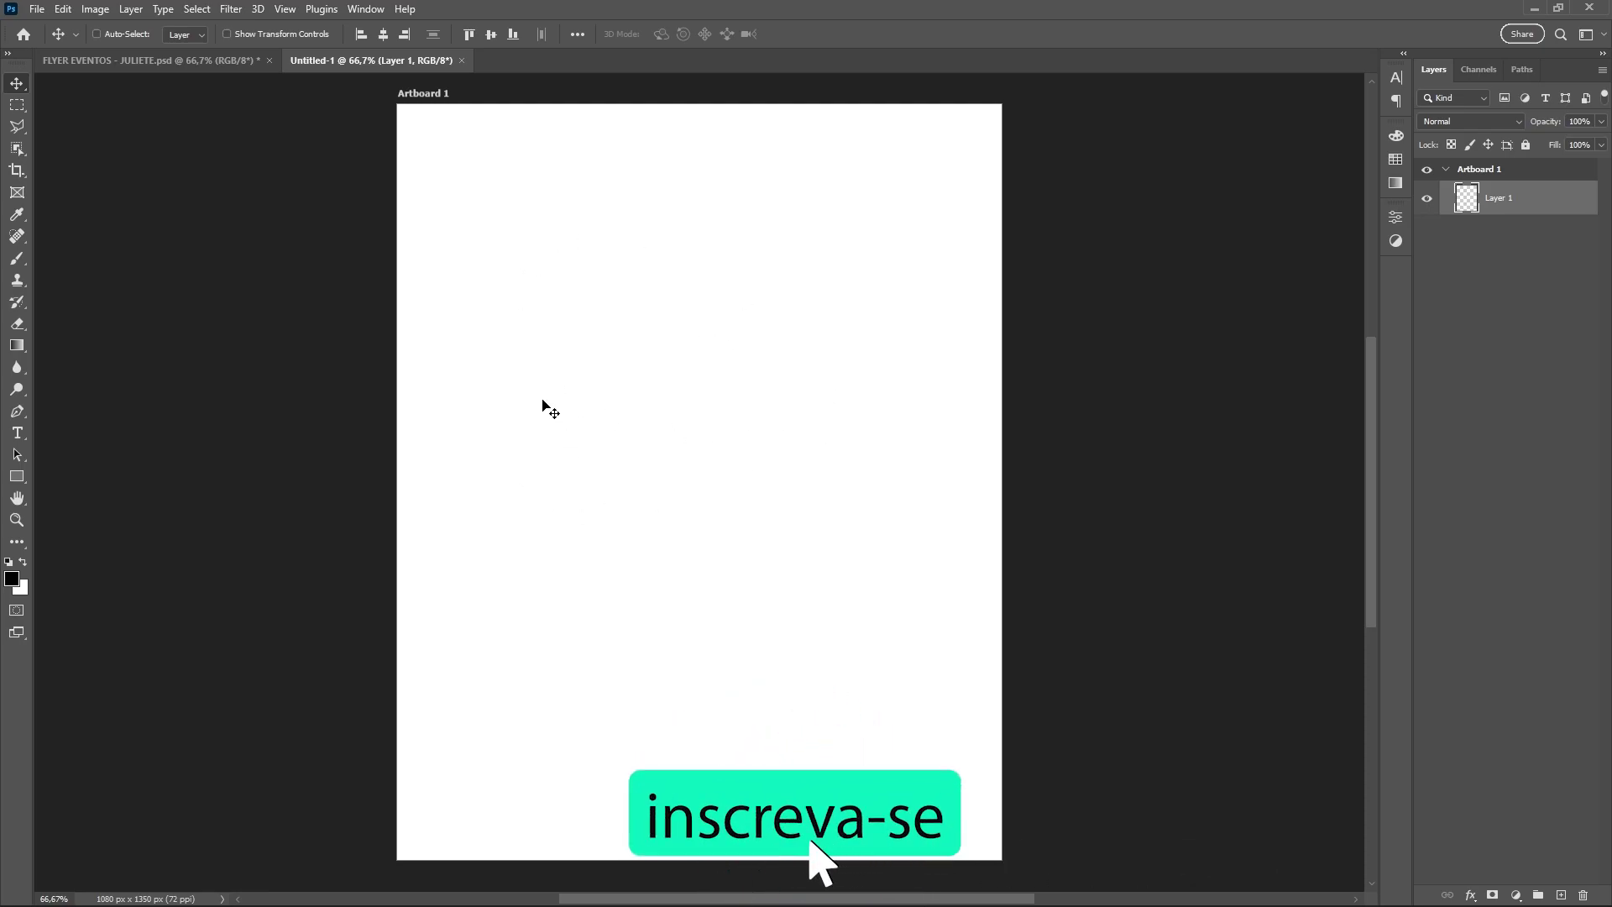
Create a guide layout of 3 columns and 3 rows with 80 px margins
{"action": "left_click", "coordinate": [285, 9]}
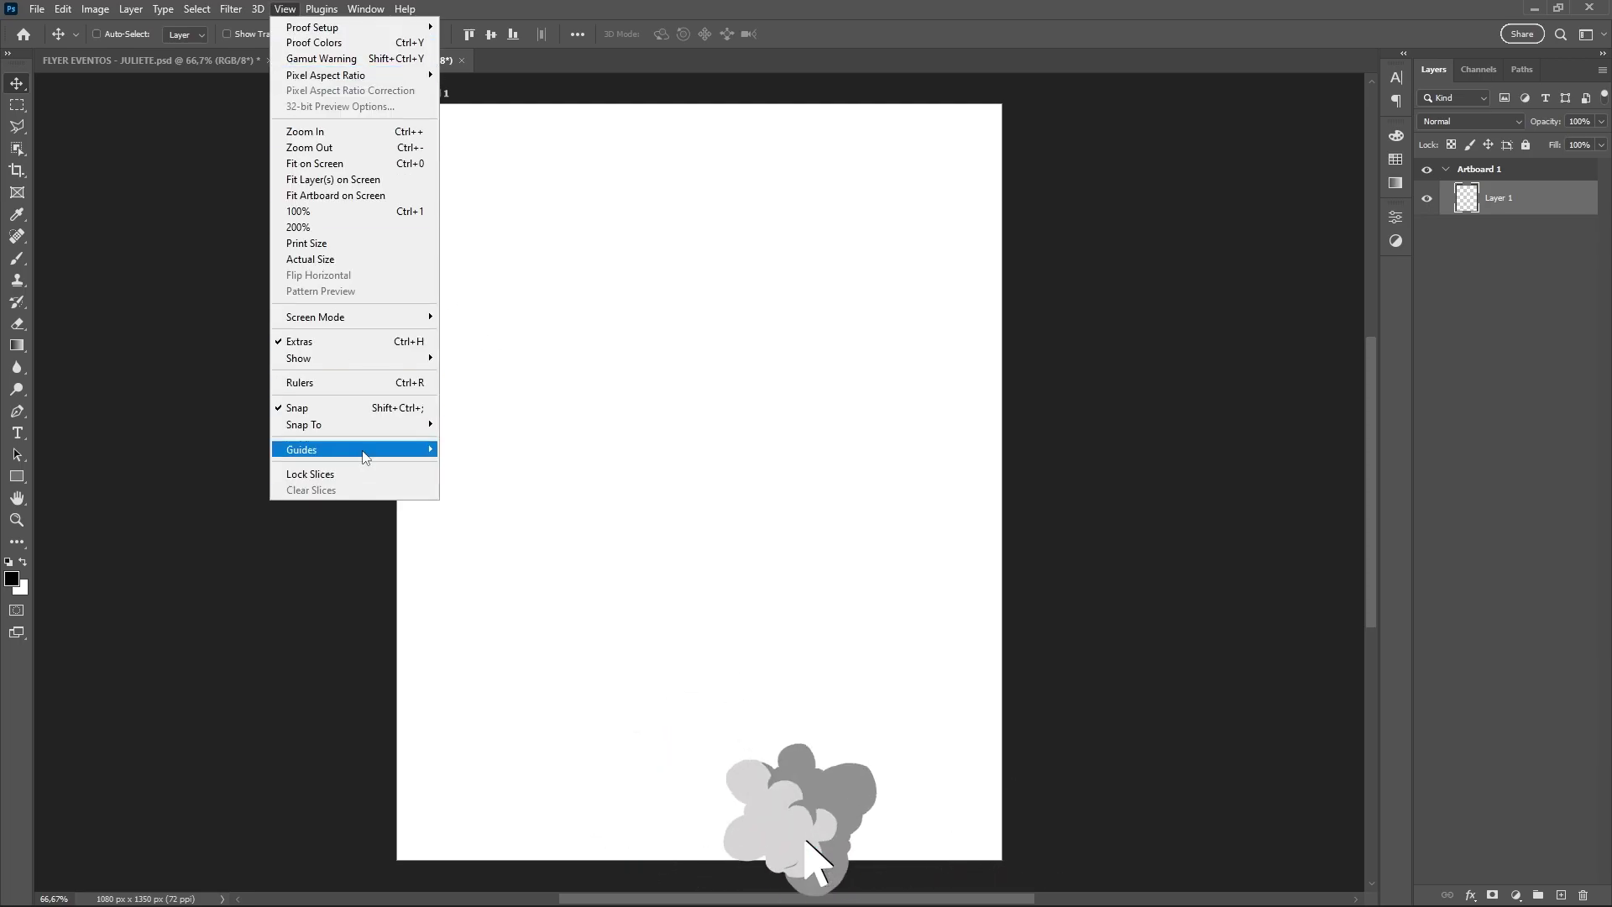
{"action": "mouse_move", "coordinate": [327, 450]}
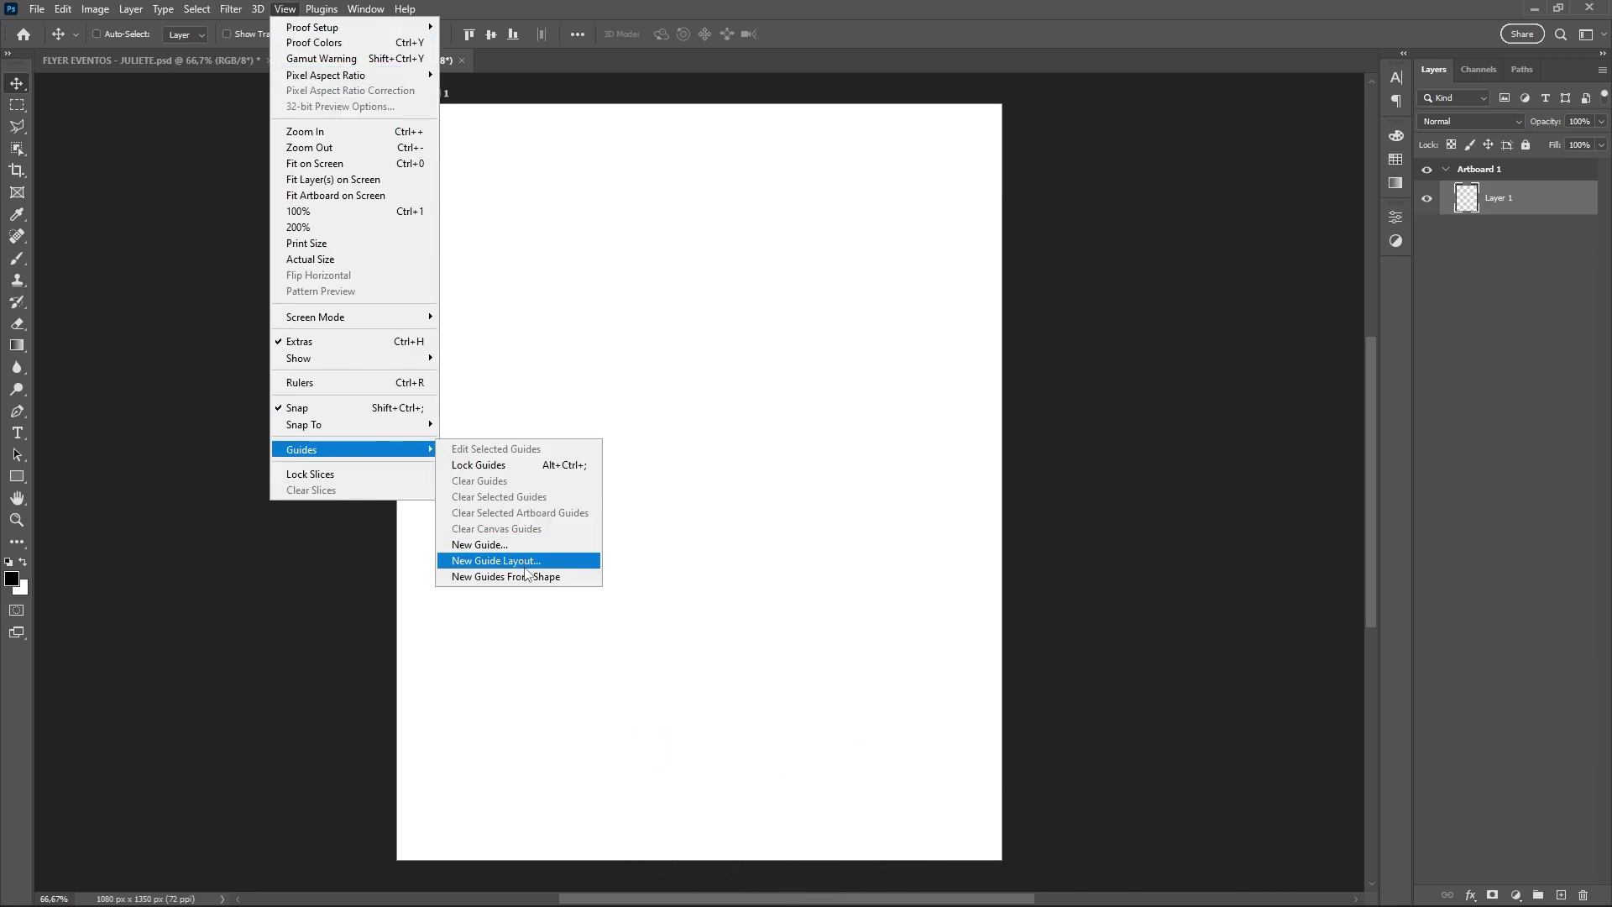
{"action": "left_click", "coordinate": [524, 566]}
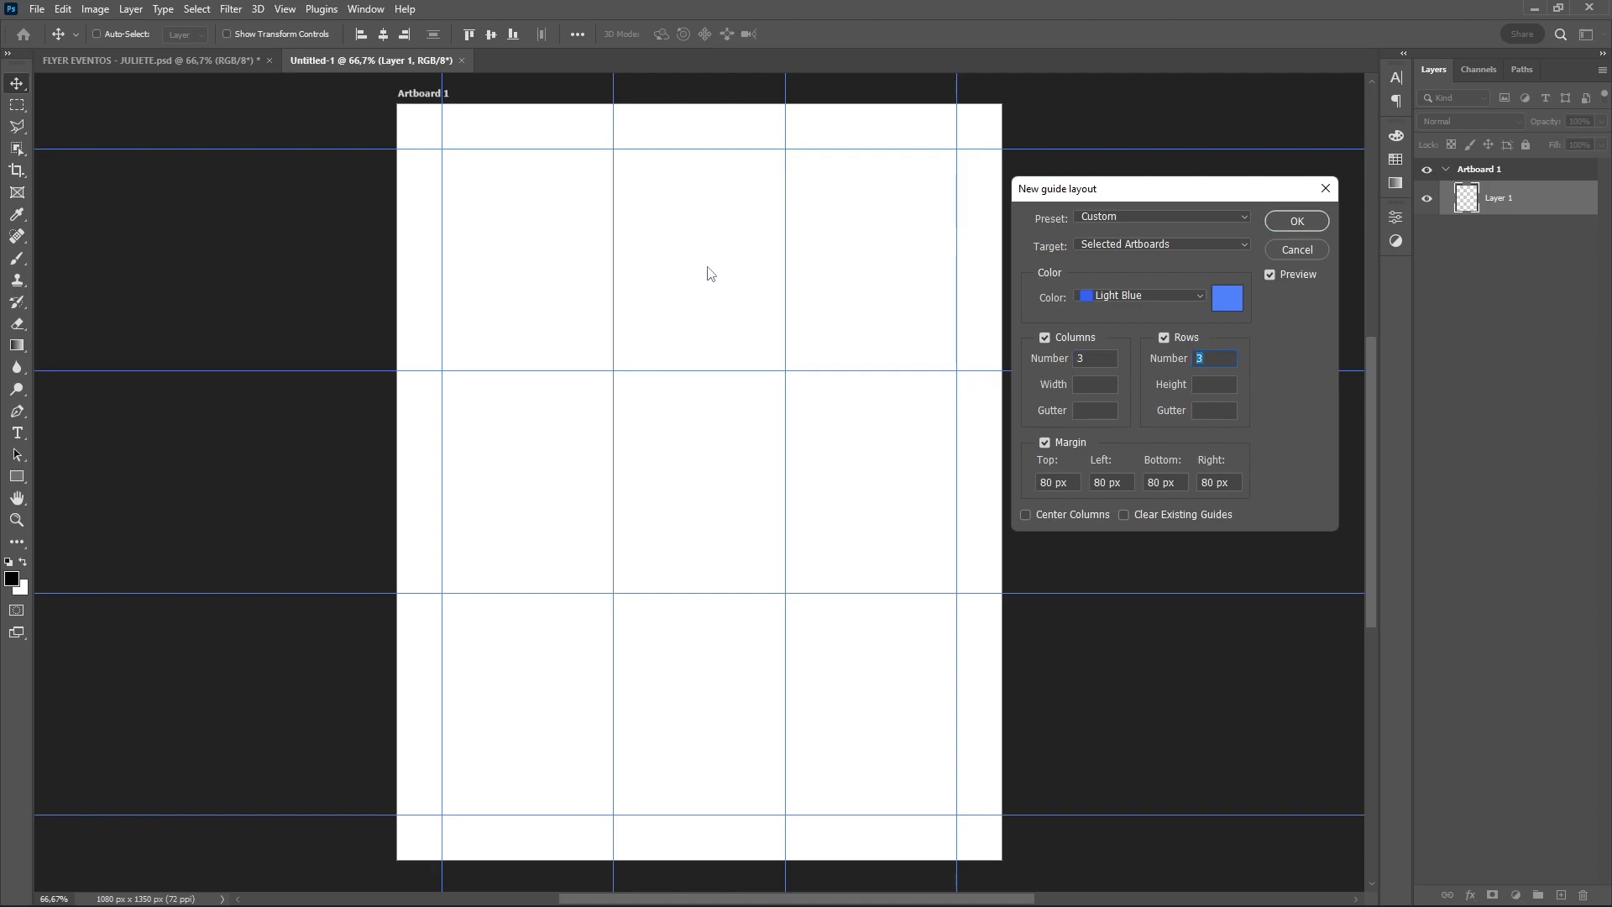
{"action": "left_click_drag", "start_coordinate": [1072, 483], "coordinate": [1037, 485]}
{"action": "left_click", "coordinate": [1297, 222]}
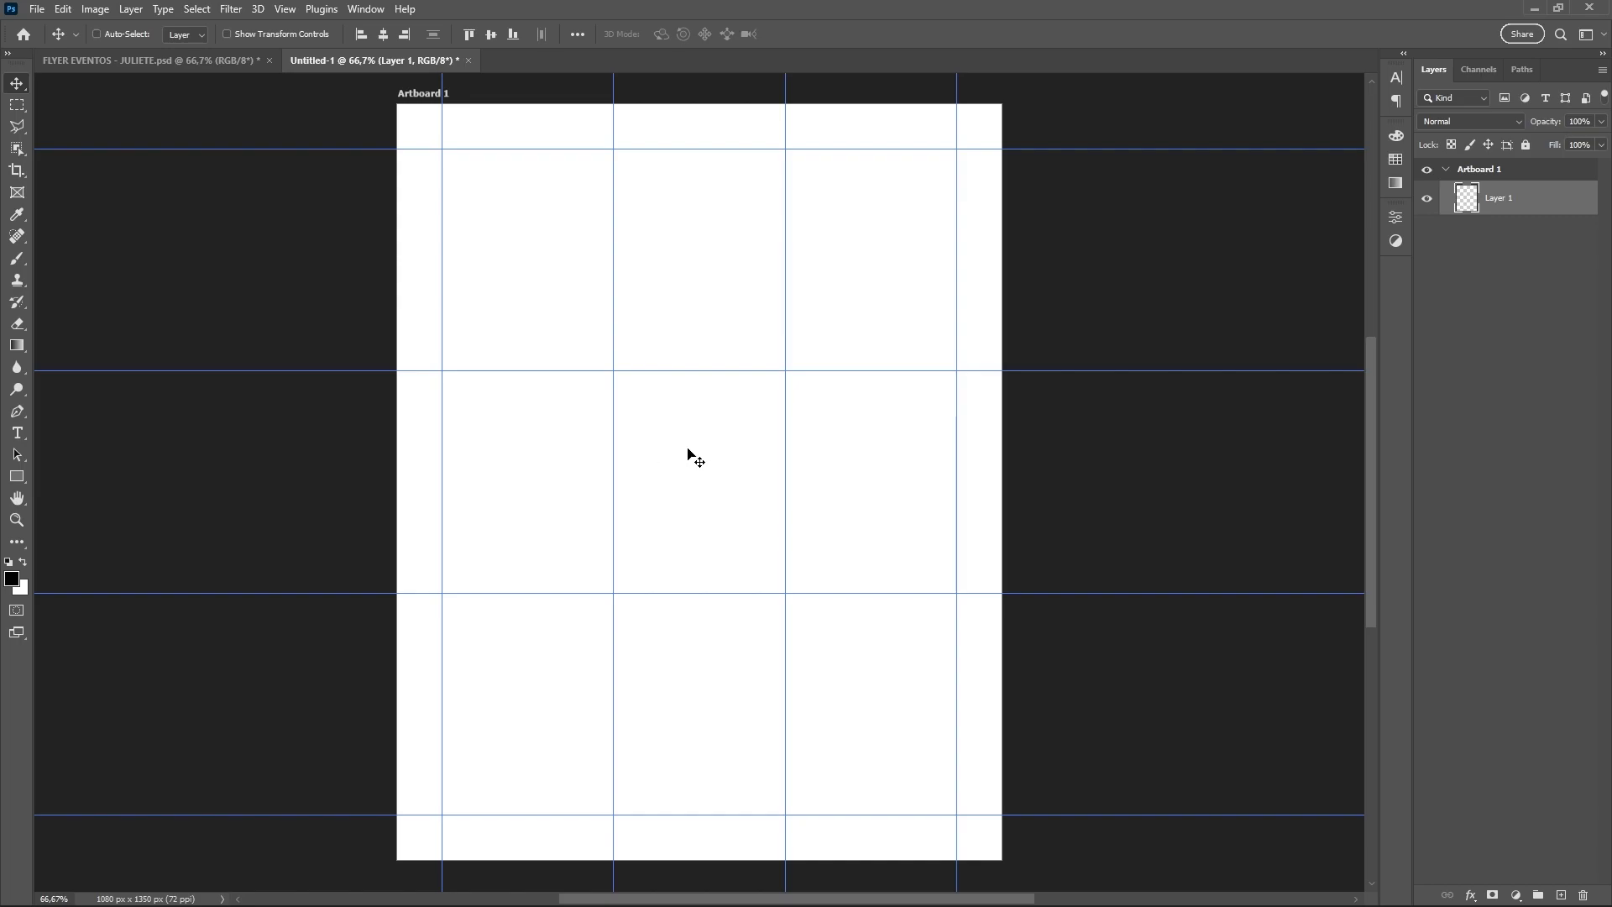
{"action": "left_click", "coordinate": [1493, 172]}
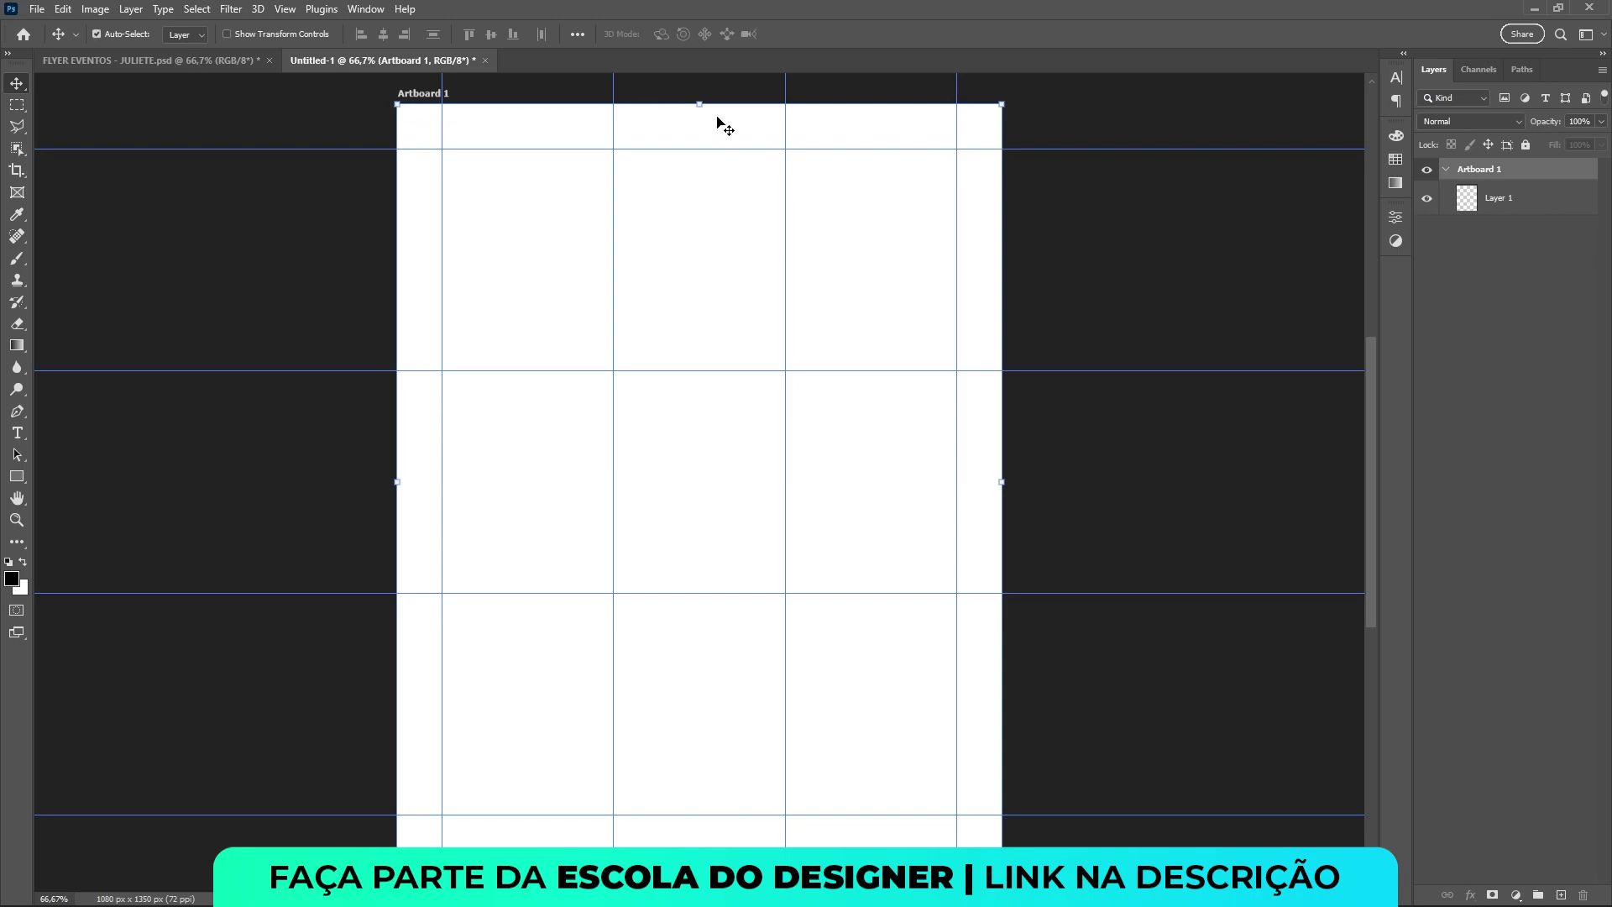
Add a vertical guide at the artboard centre, then lock all guides
{"action": "key", "text": "ctrl+r"}
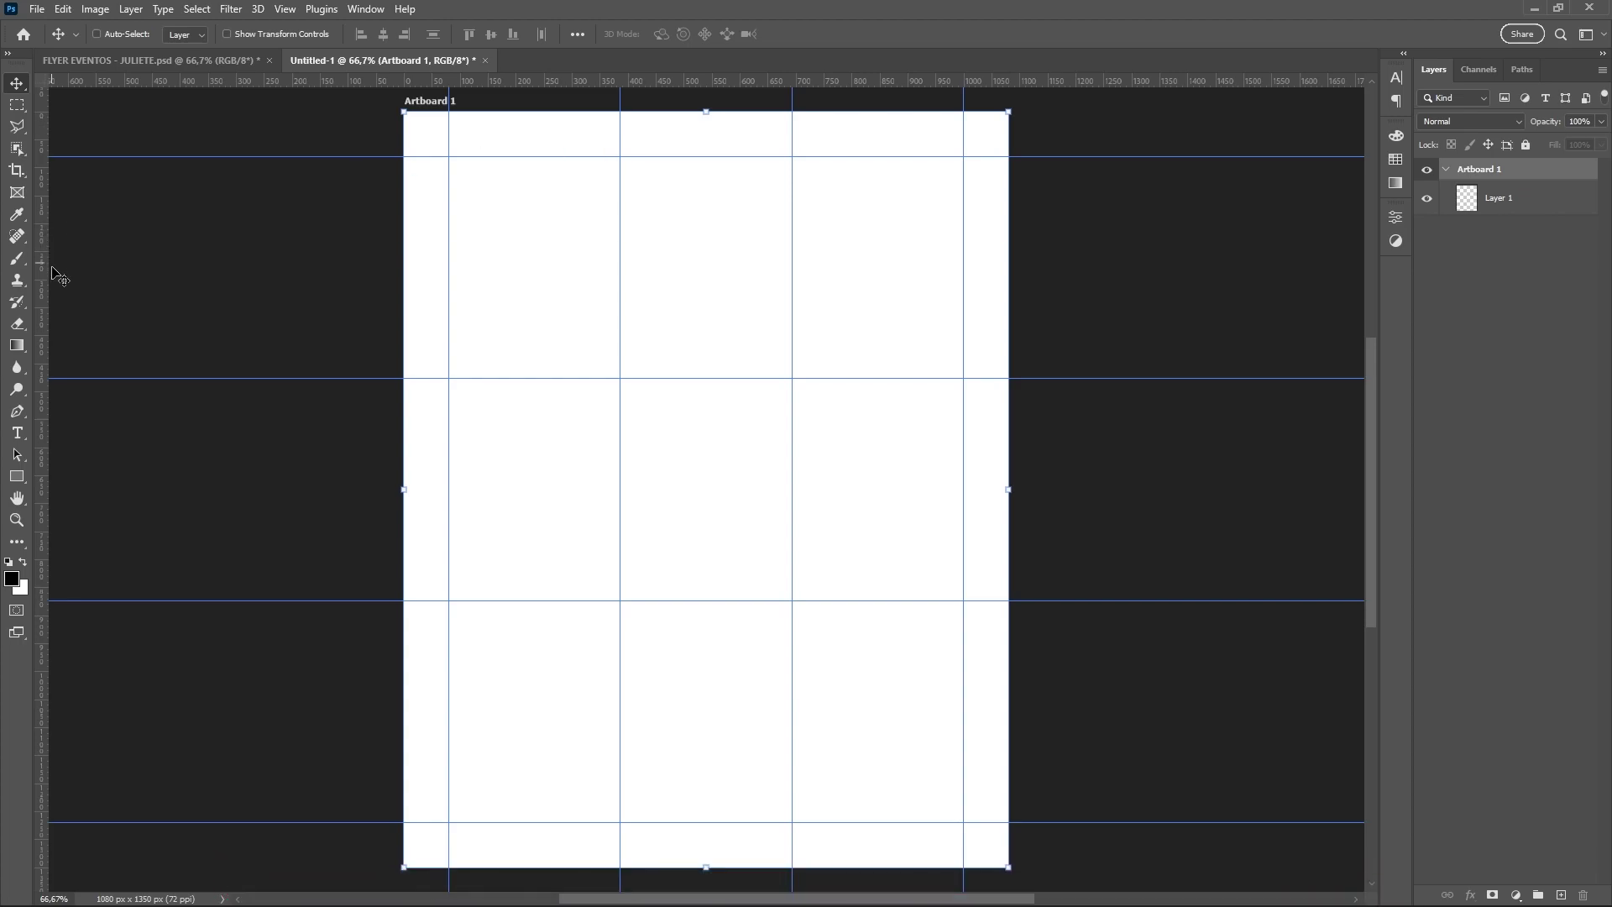
{"action": "left_click_drag", "start_coordinate": [43, 273], "coordinate": [707, 286]}
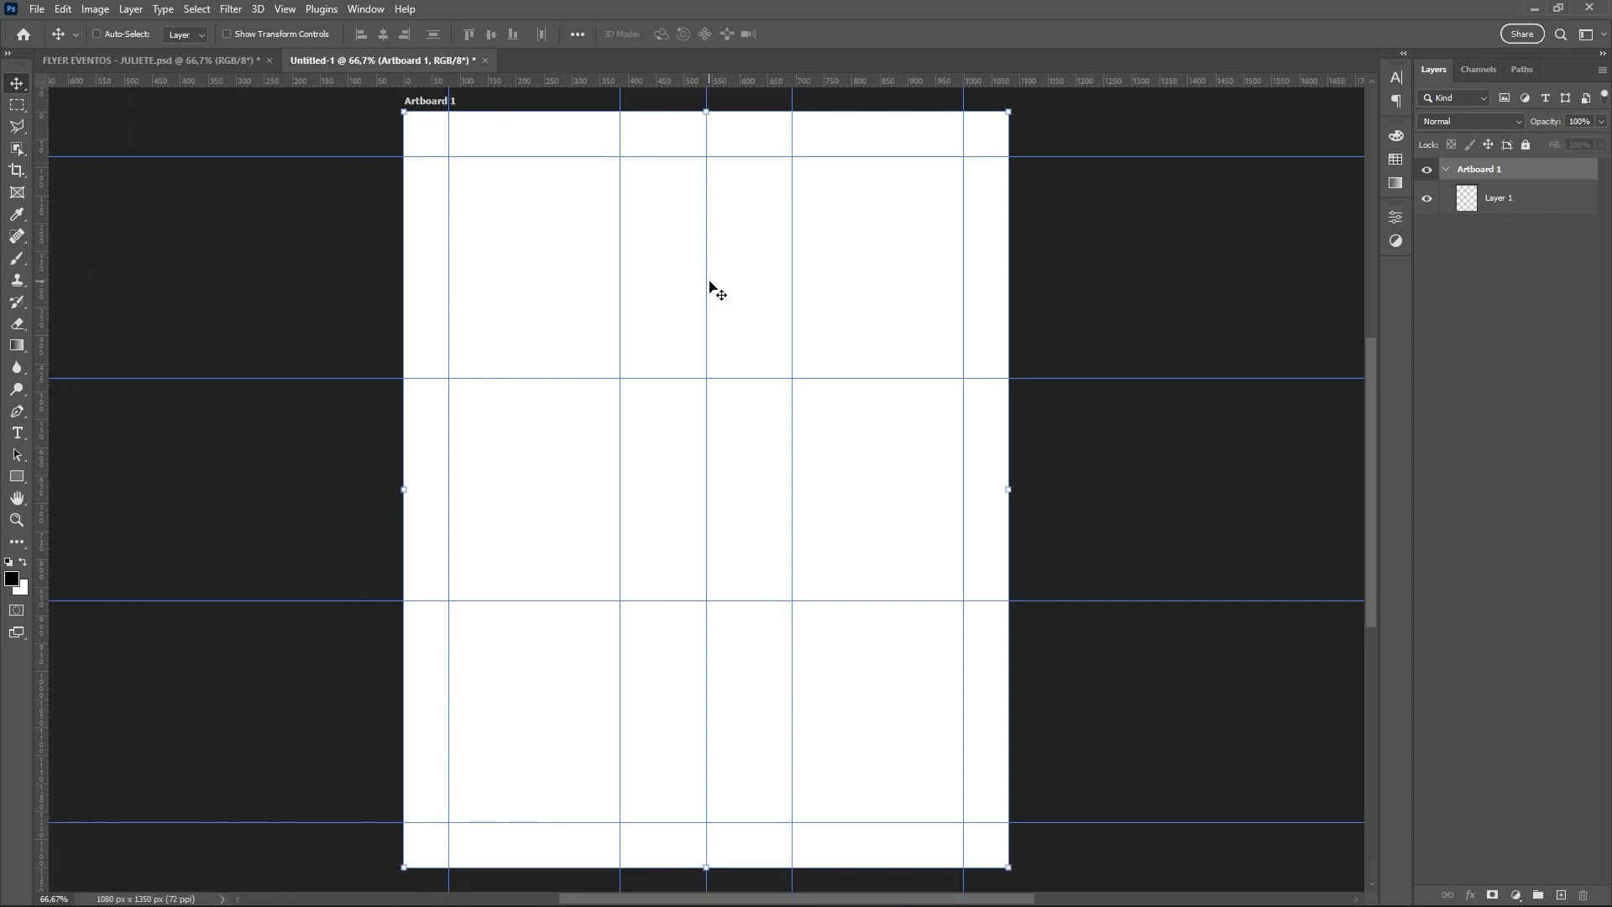
{"action": "key", "text": "ctrl"}
{"action": "key", "text": "ctrl+r"}
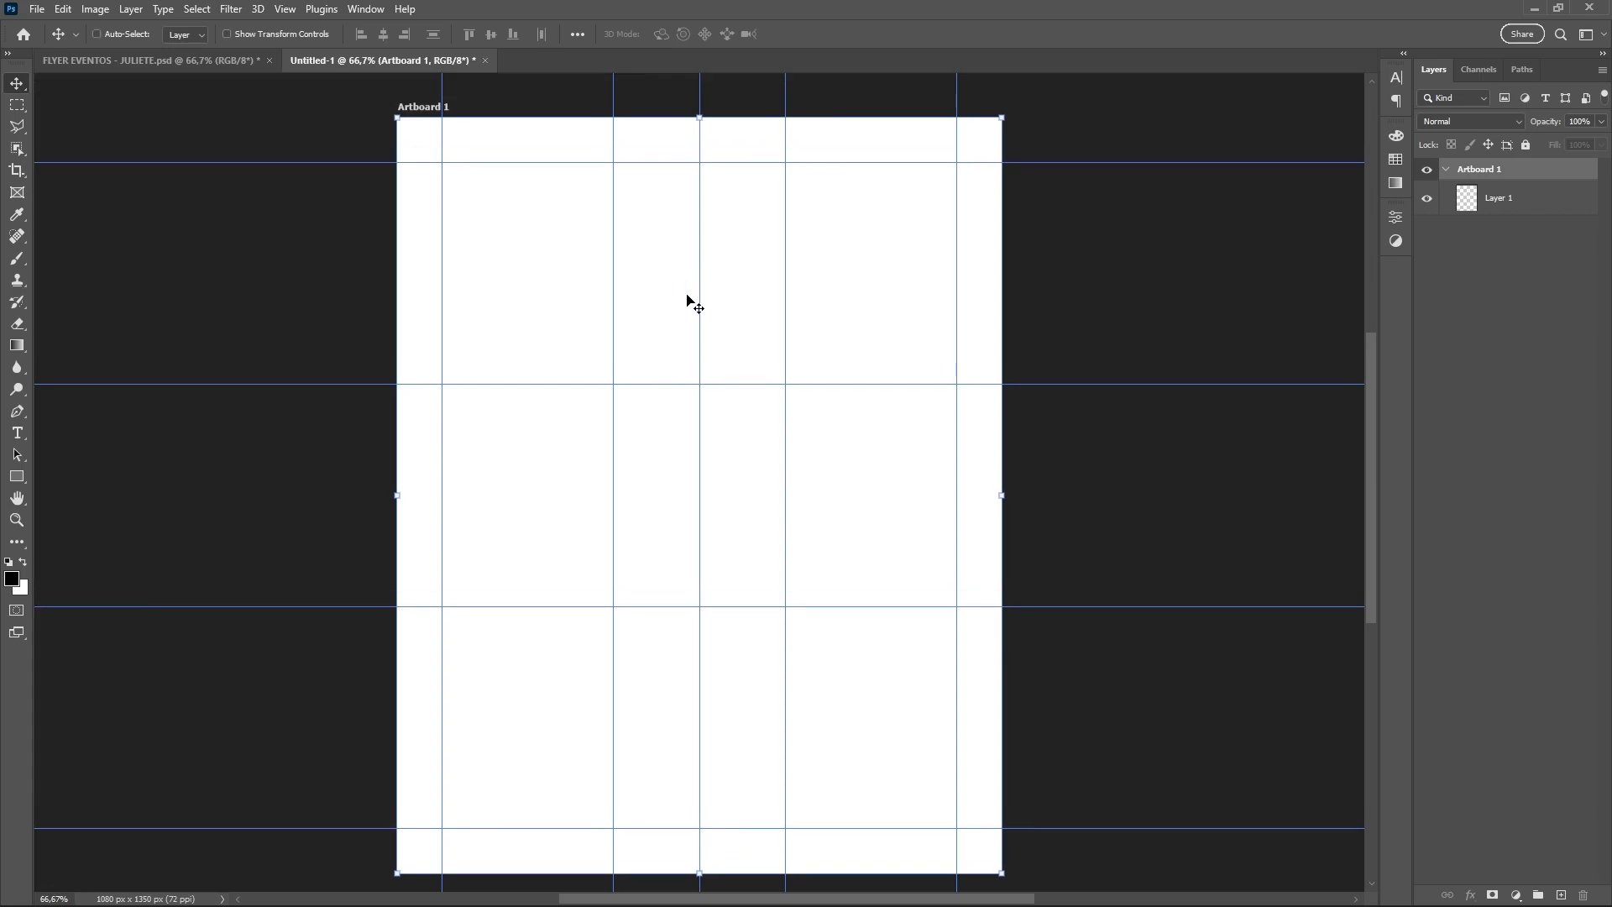
{"action": "left_click", "coordinate": [285, 9]}
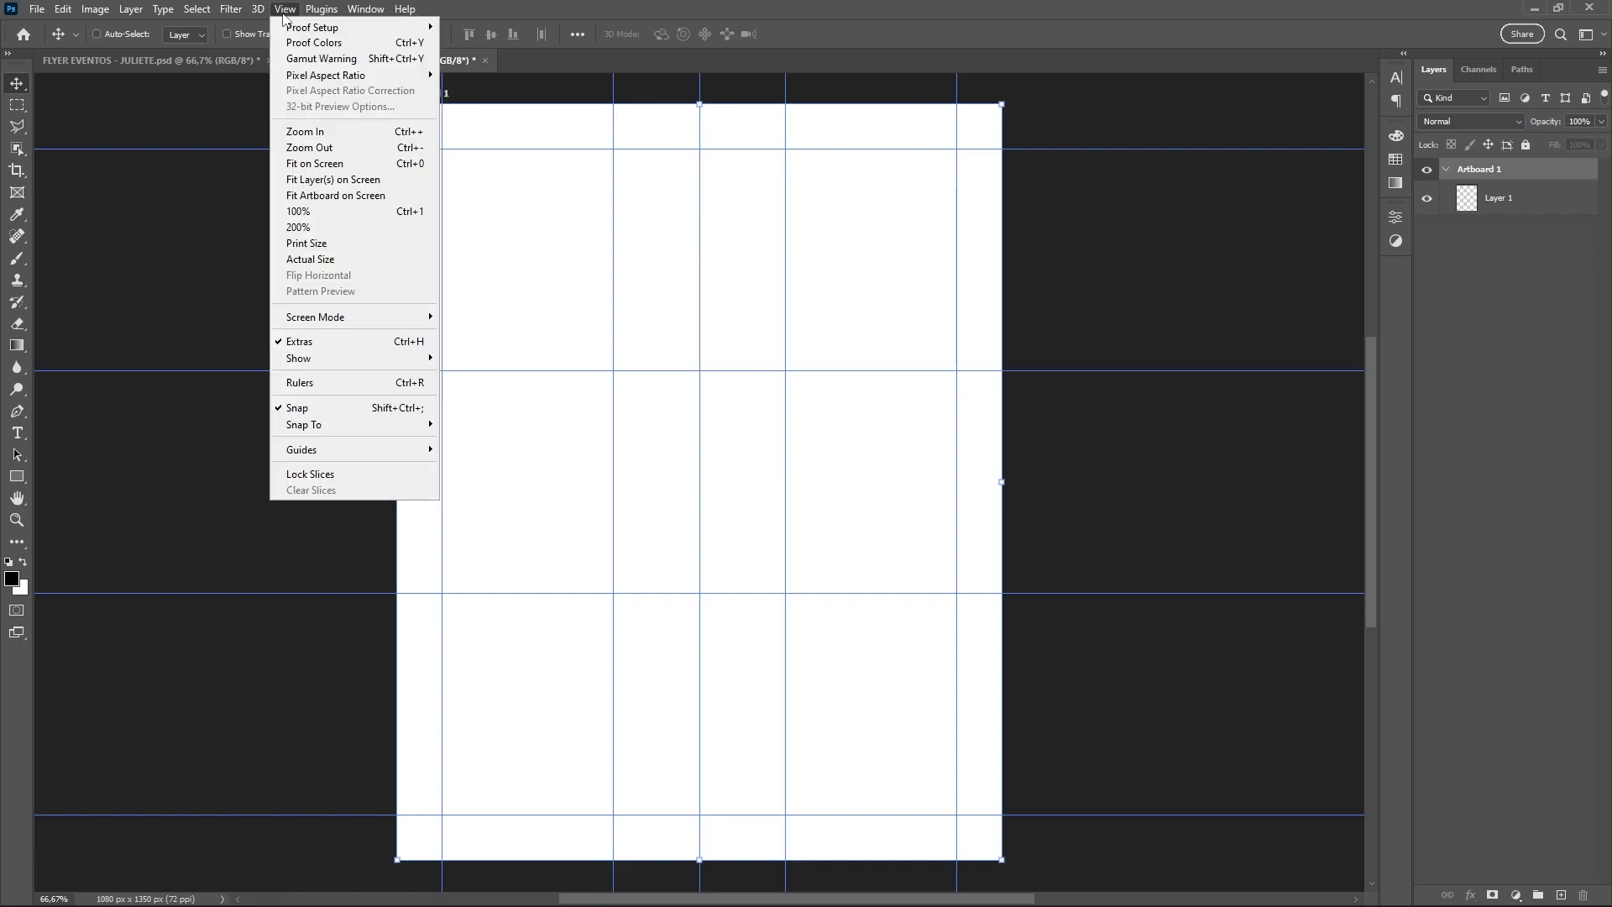
{"action": "mouse_move", "coordinate": [302, 450]}
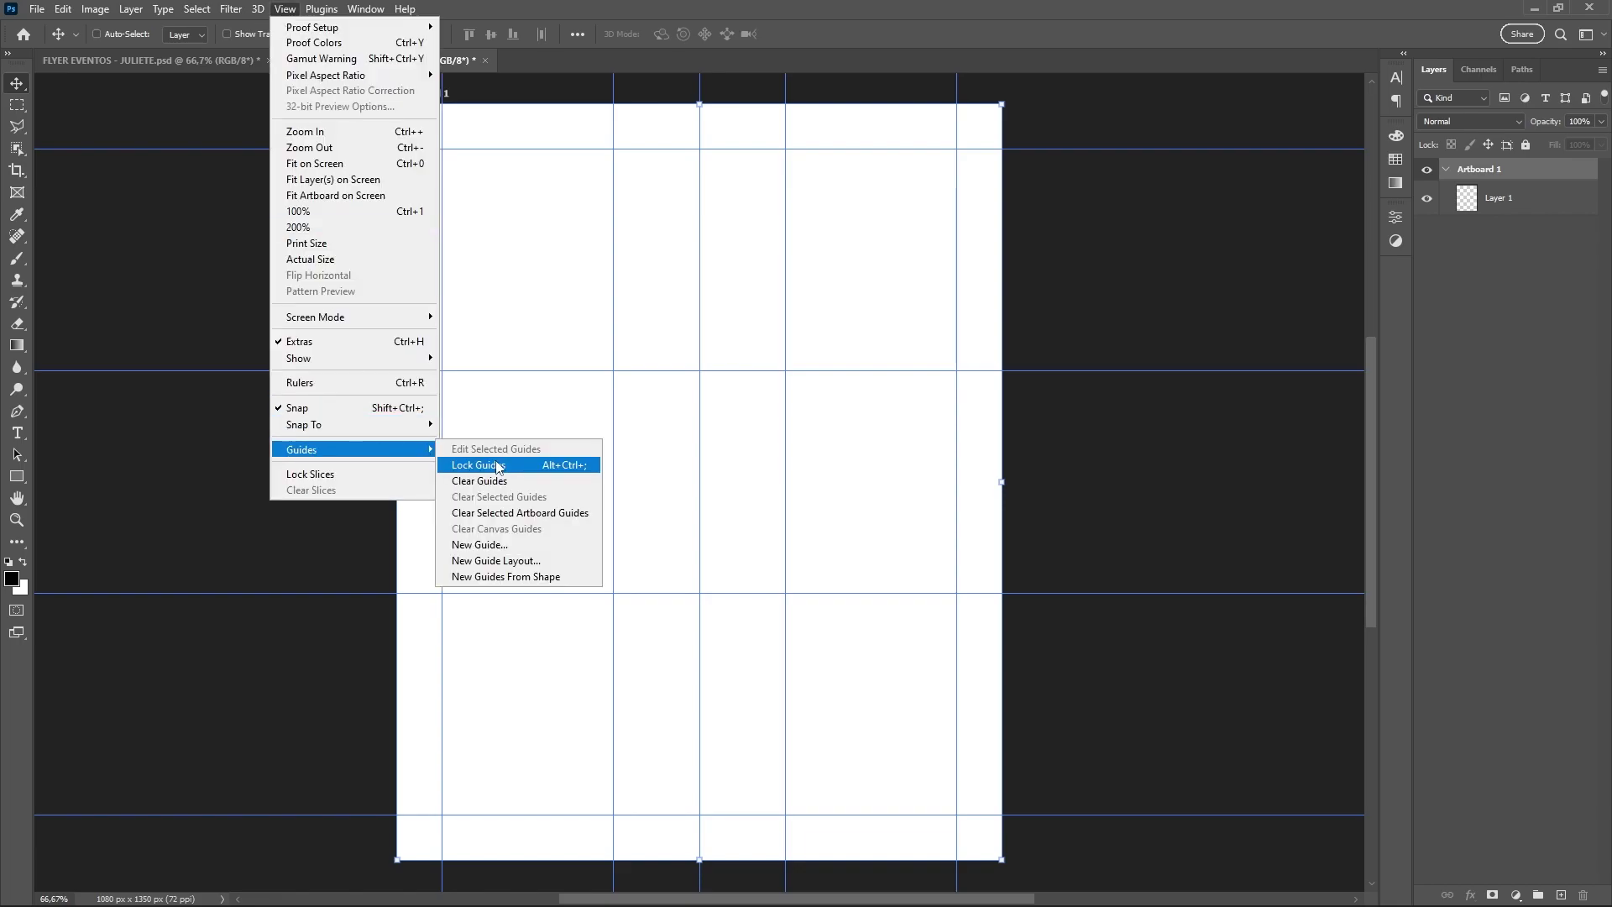
{"action": "left_click", "coordinate": [507, 466]}
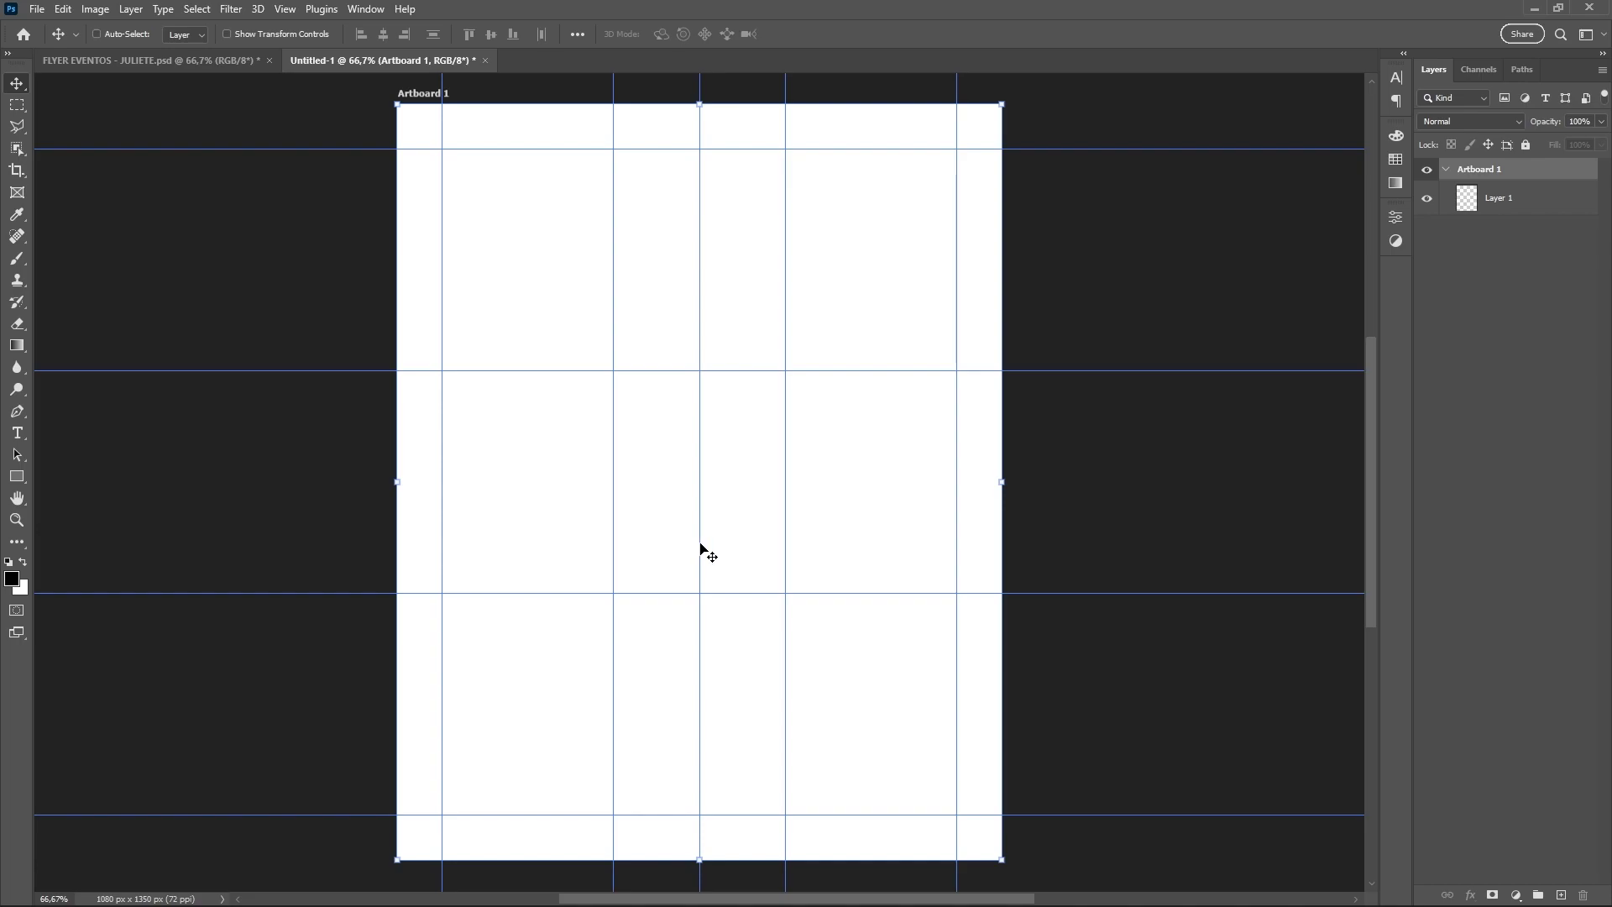
Place the pexels sunset field photo, scaled to full artboard height and shifted right
{"action": "left_click", "coordinate": [769, 887]}
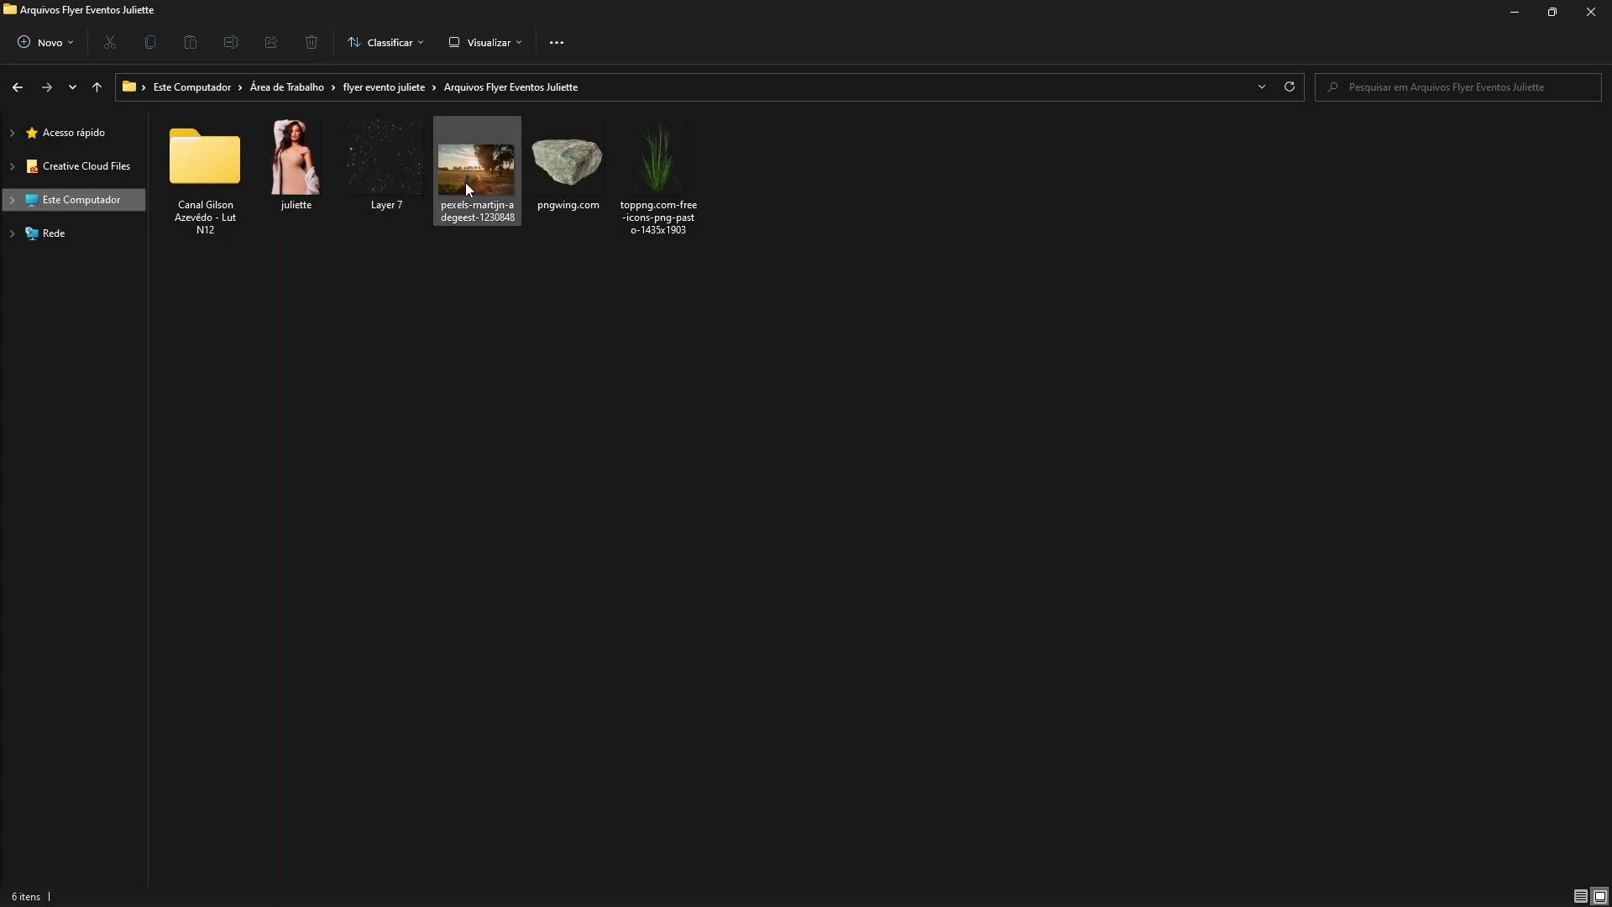
{"action": "left_click_drag", "start_coordinate": [465, 183], "coordinate": [503, 422]}
{"action": "key", "text": "alt+Tab"}
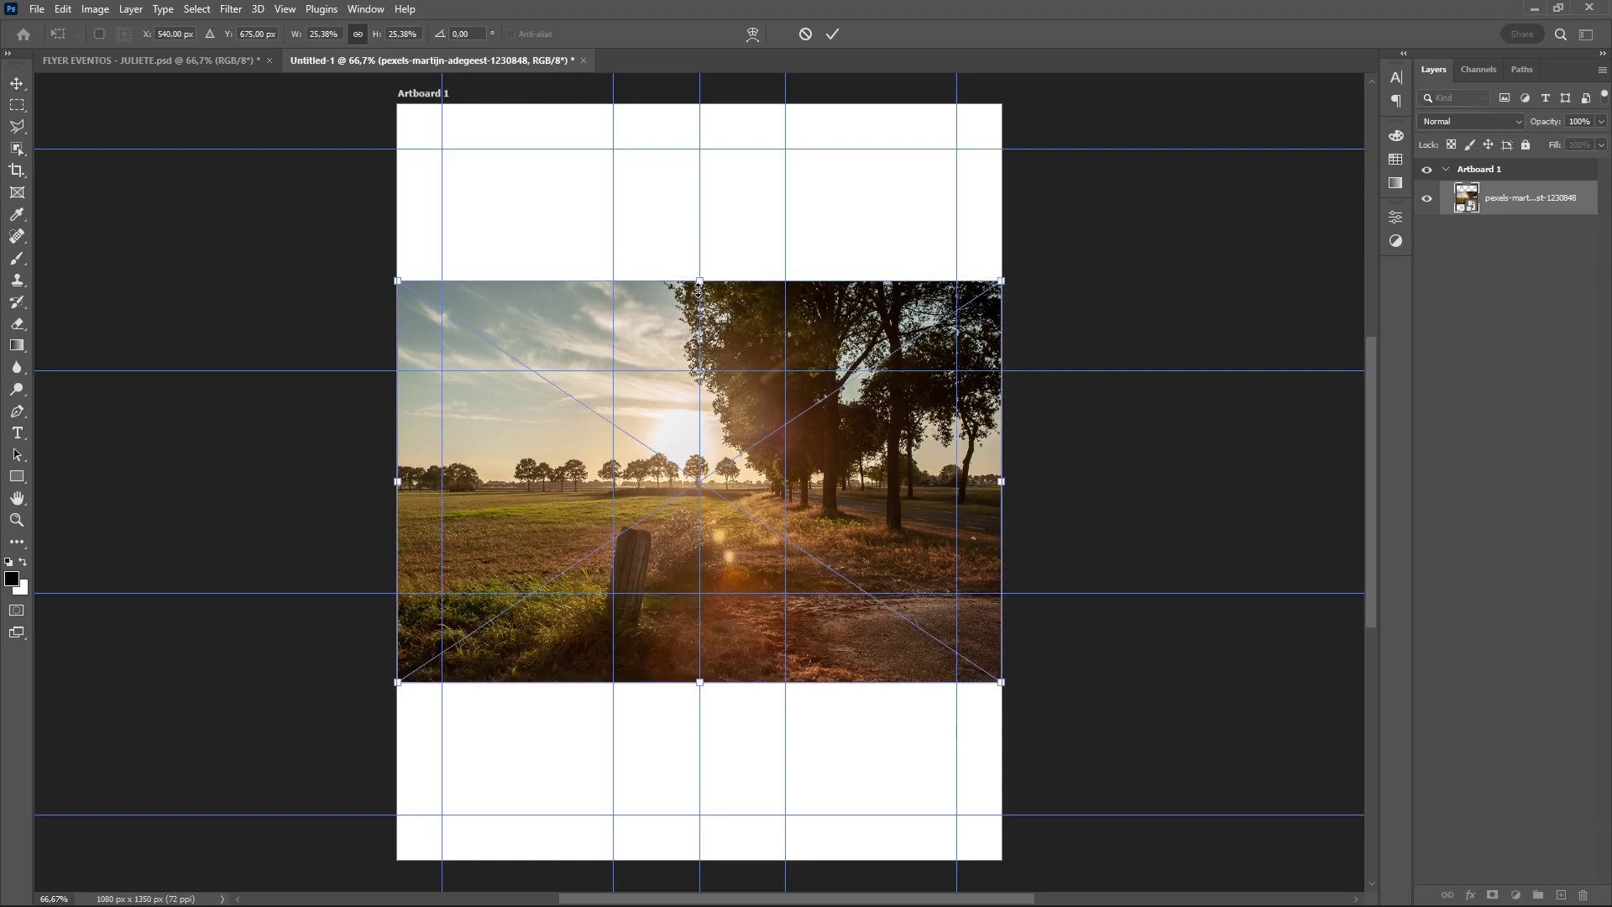
{"action": "left_click_drag", "start_coordinate": [700, 290], "coordinate": [746, 112]}
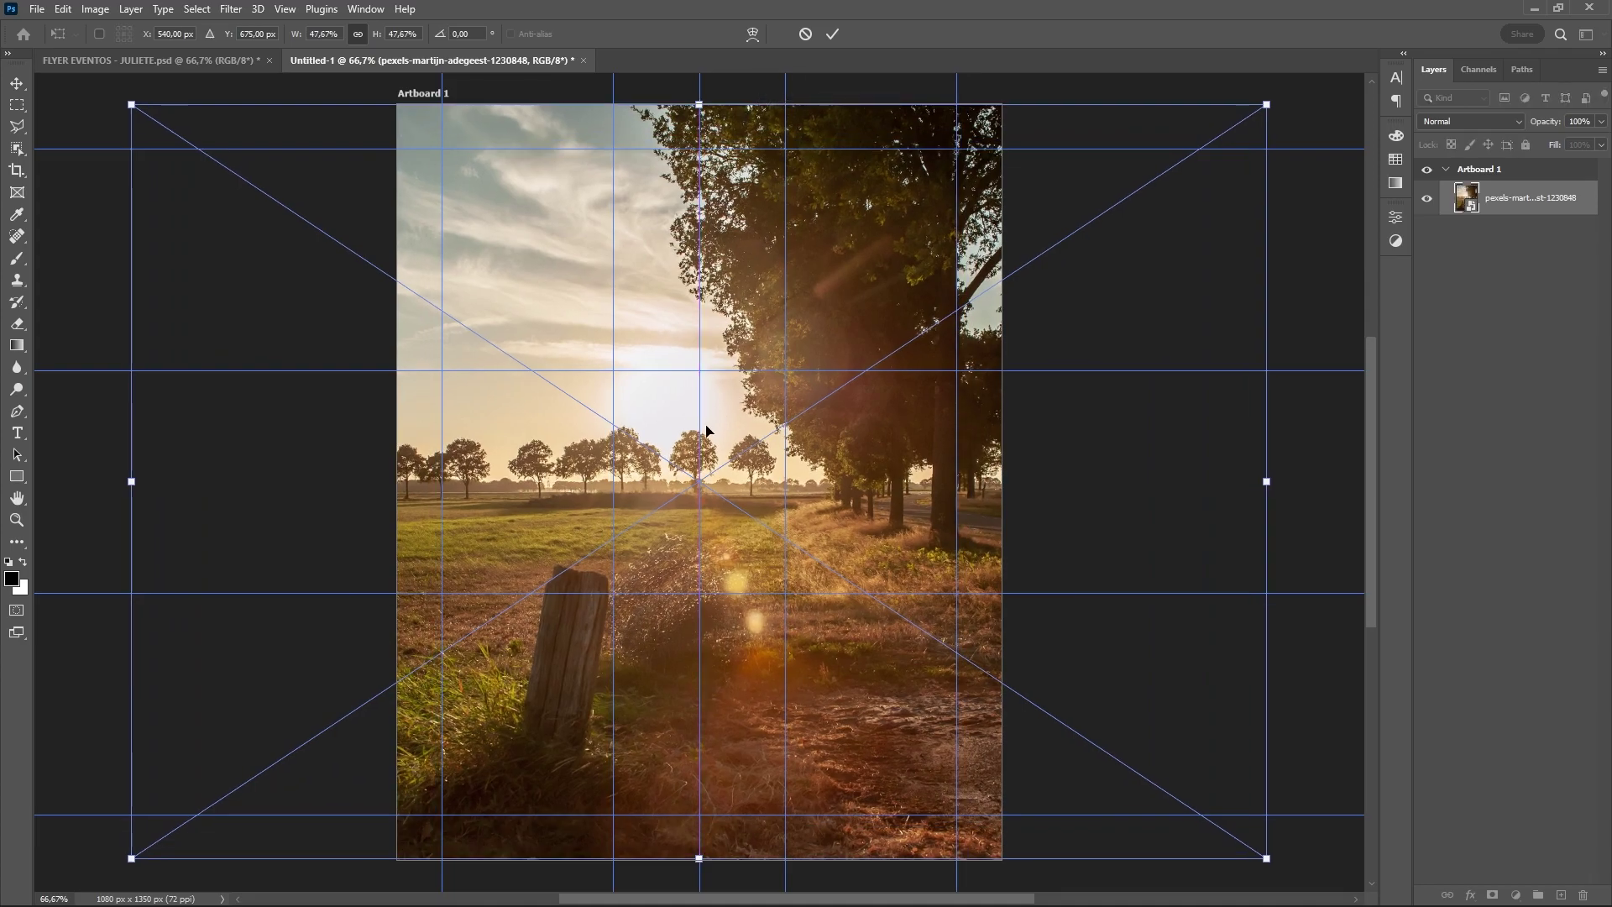
{"action": "left_click_drag", "start_coordinate": [644, 435], "coordinate": [699, 435]}
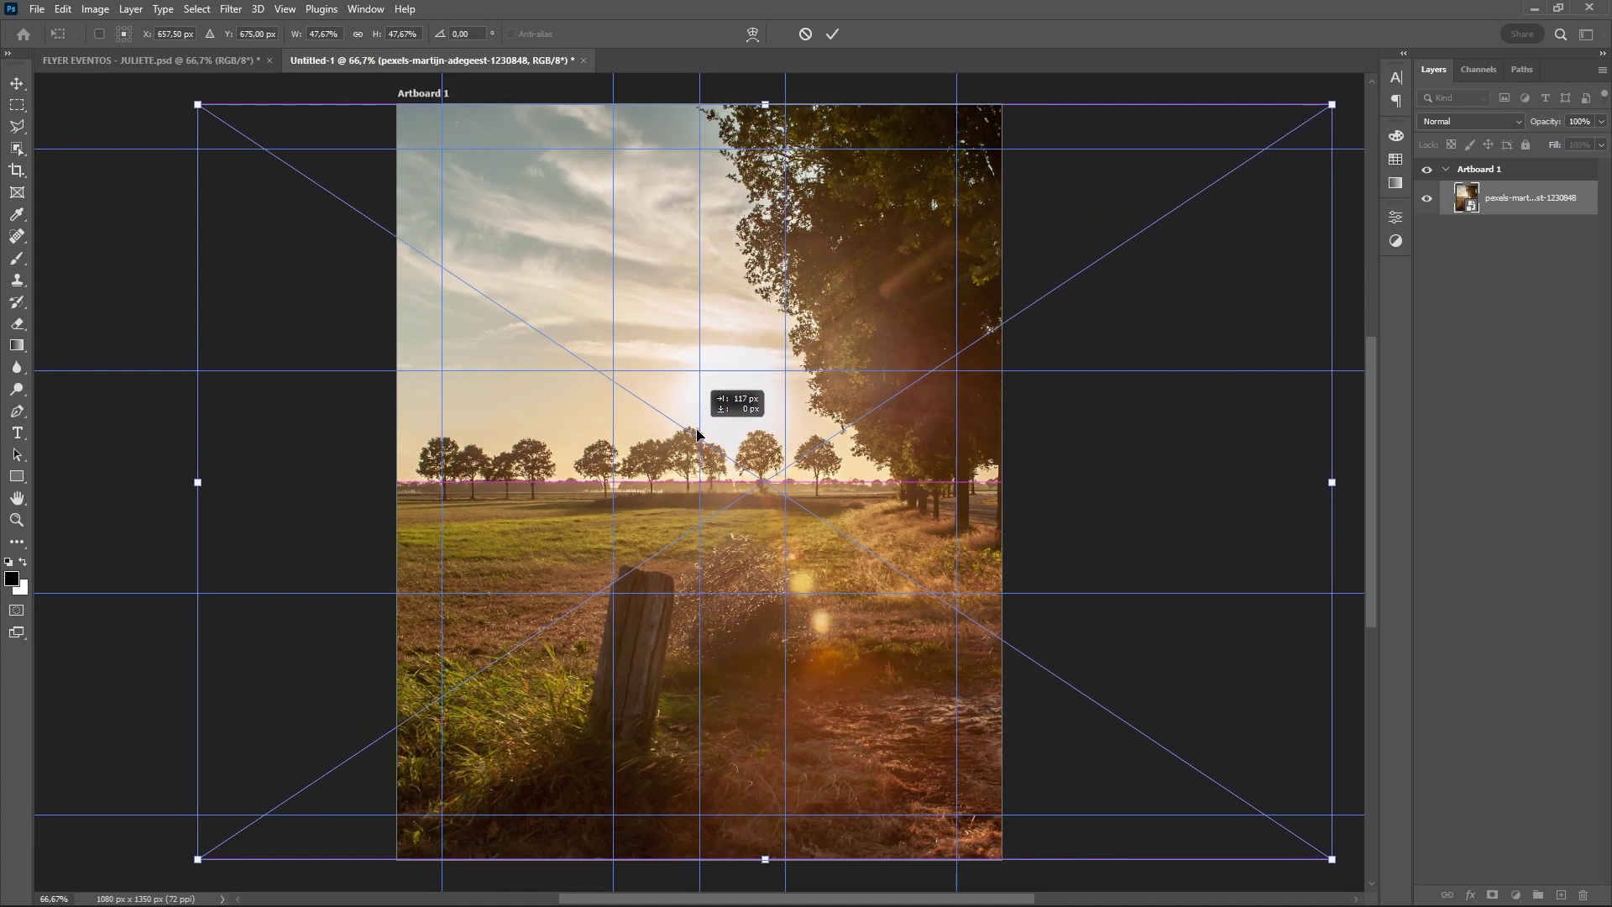
{"action": "key", "text": "Return"}
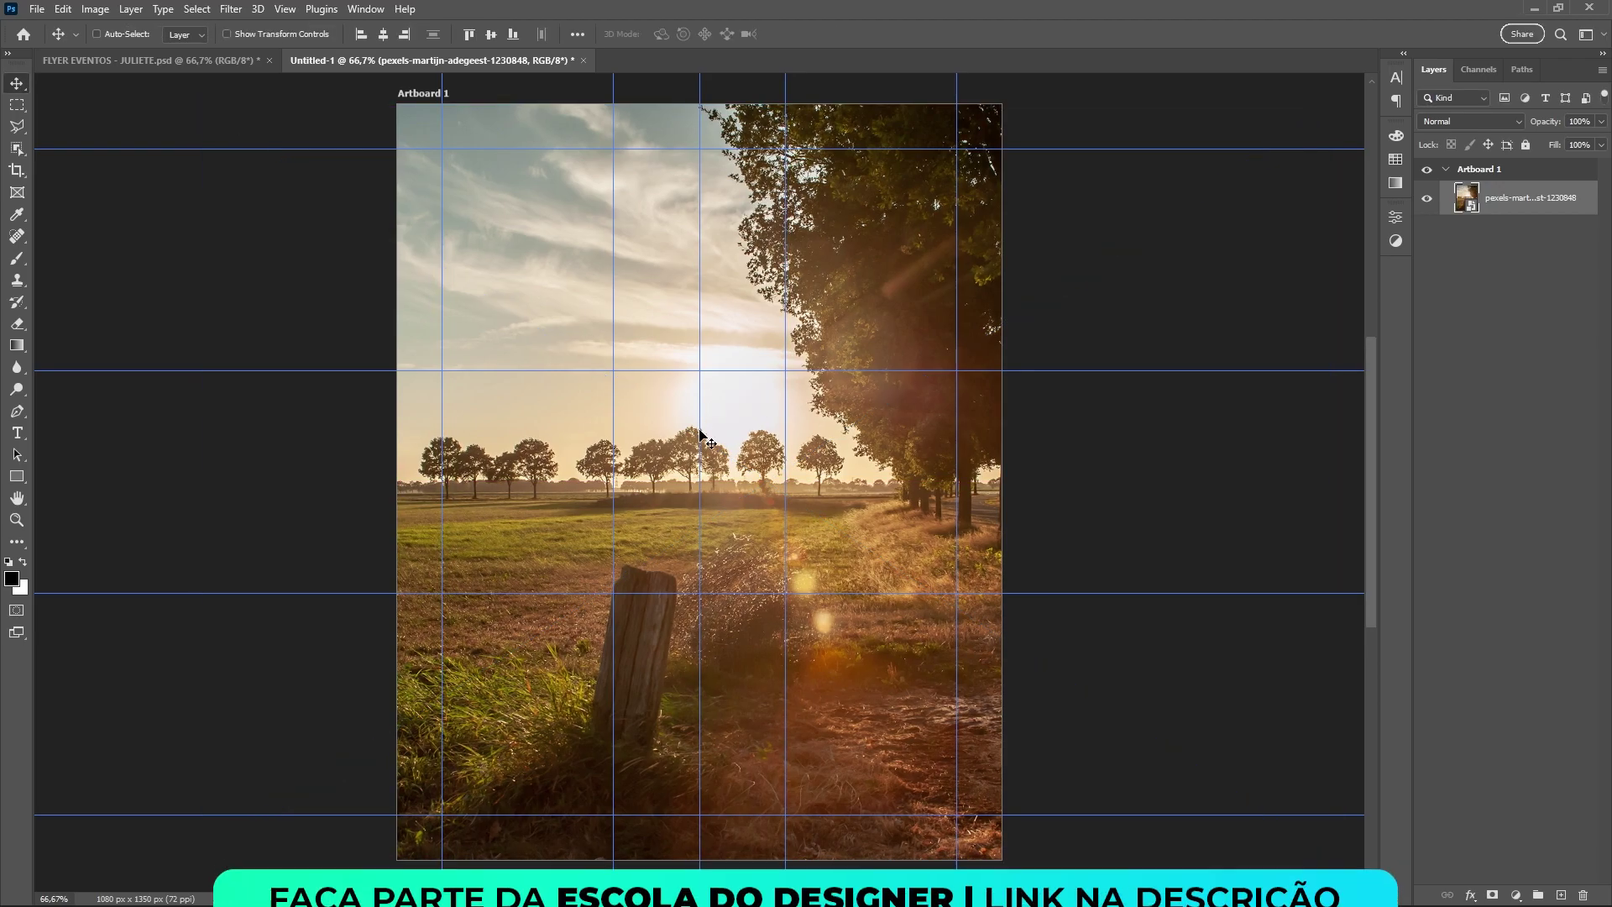
Nudge the field photo about 25 px left to line up its halves
{"action": "left_click", "coordinate": [15, 108]}
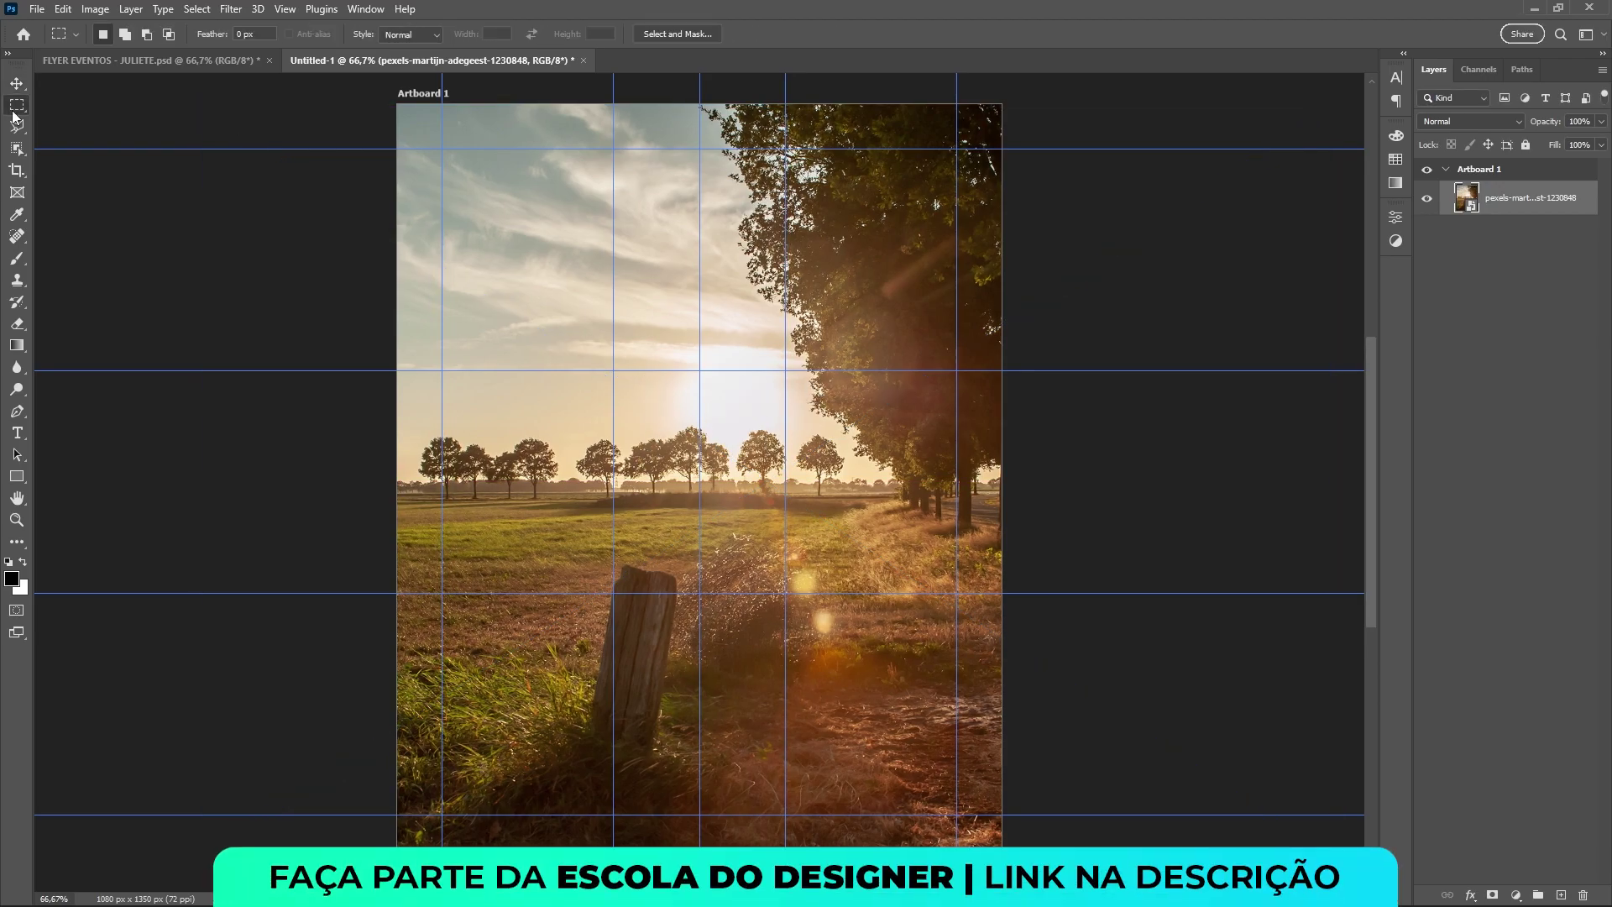
{"action": "right_click", "coordinate": [15, 107]}
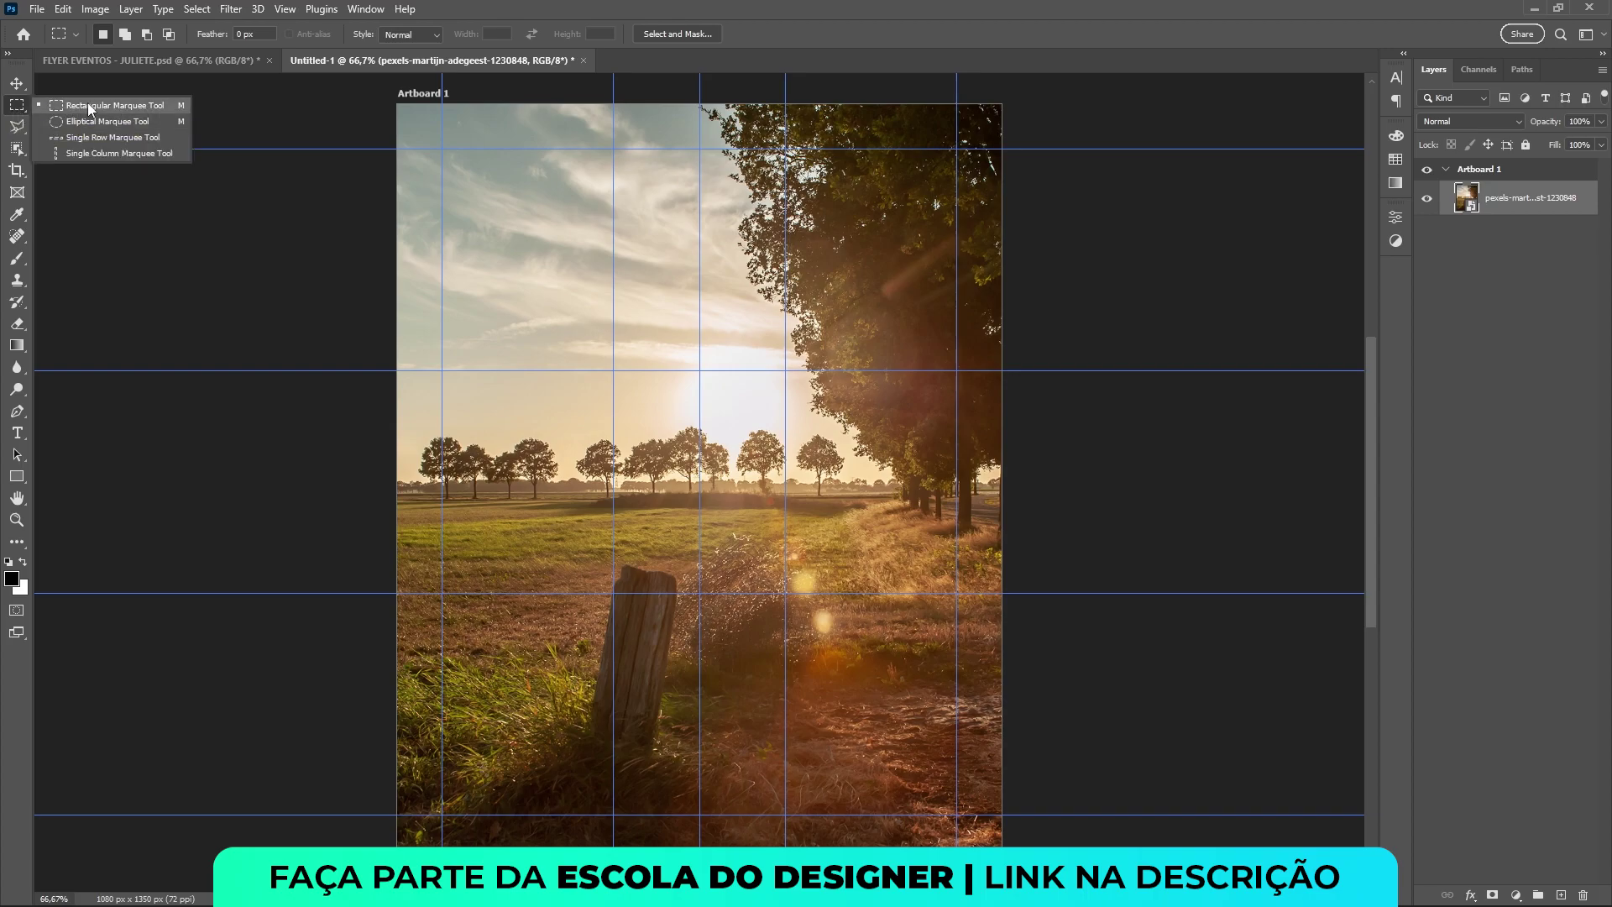
{"action": "left_click", "coordinate": [16, 105]}
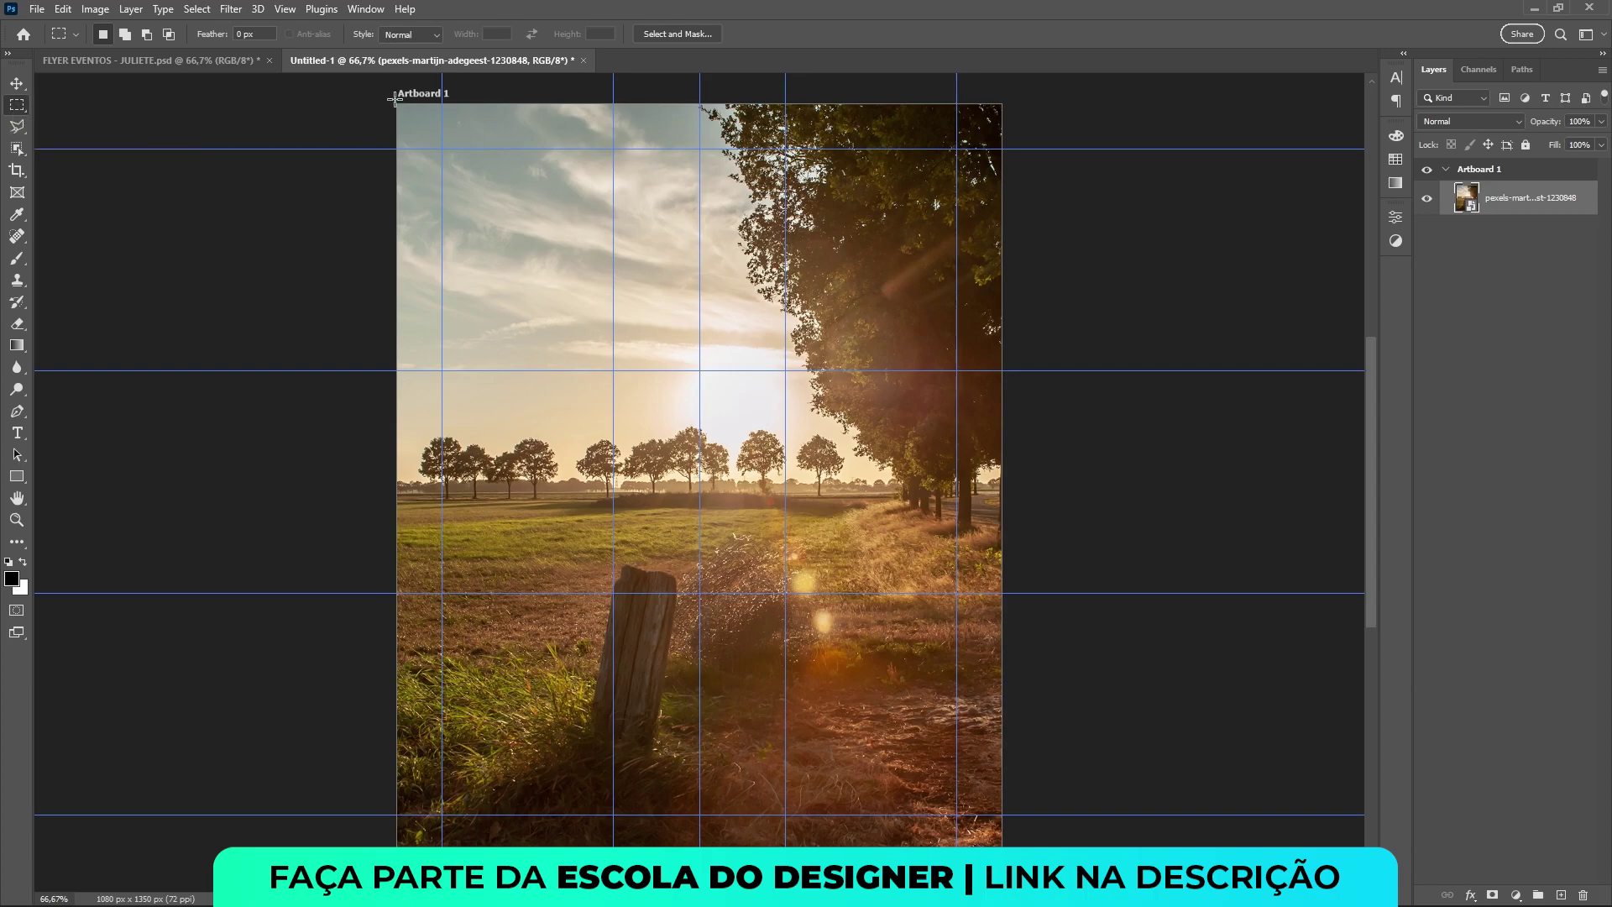
{"action": "left_click_drag", "start_coordinate": [395, 99], "coordinate": [684, 499]}
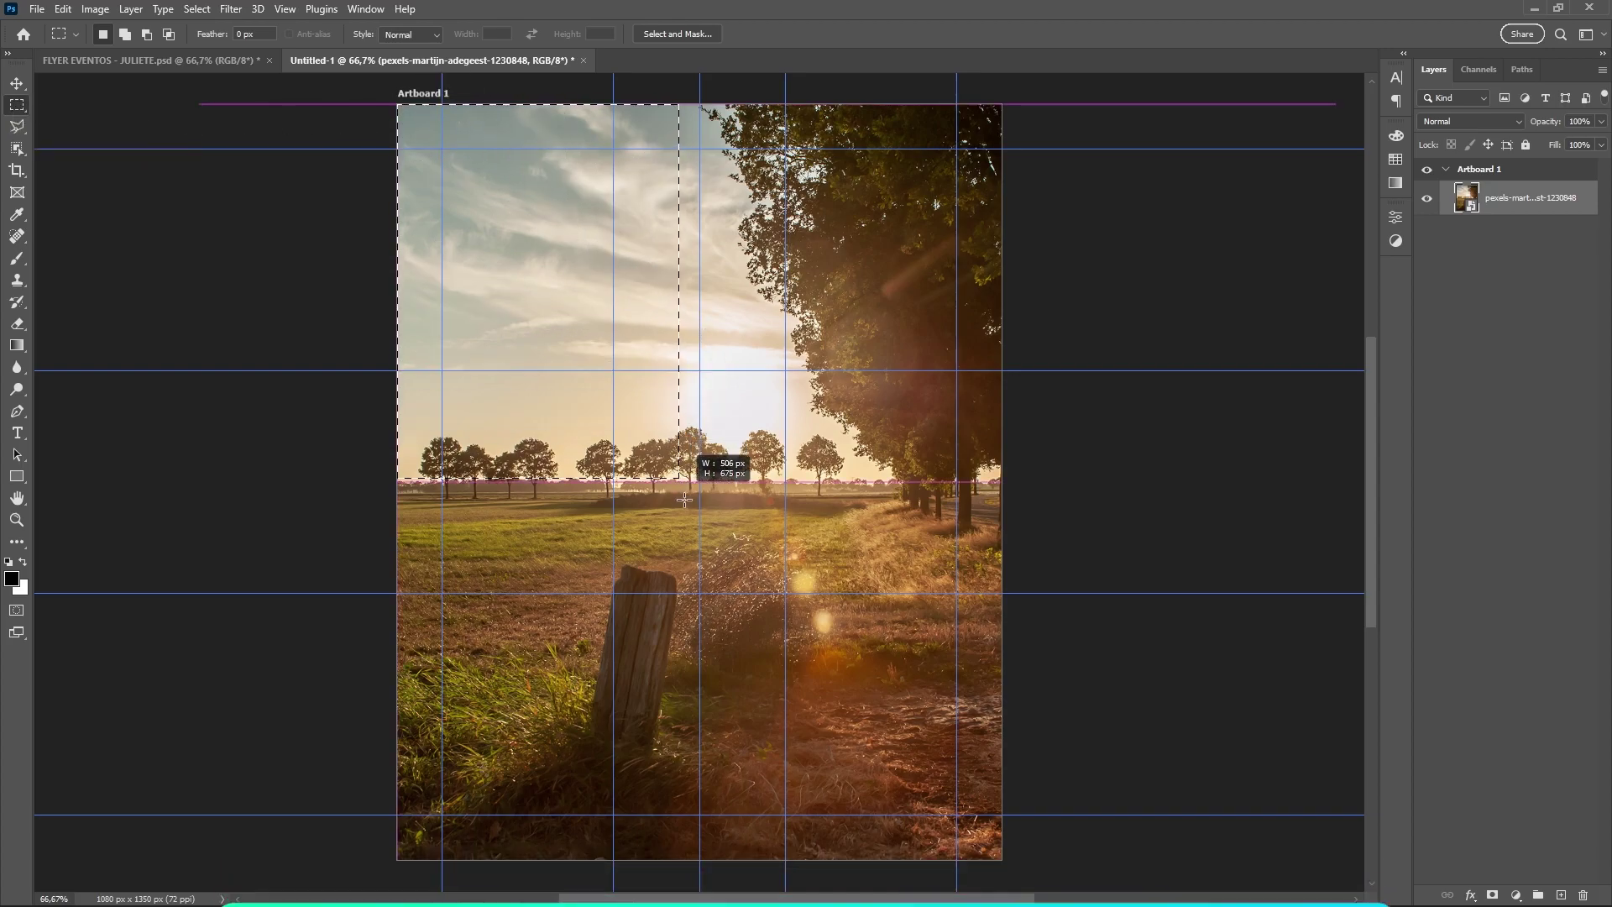
{"action": "left_click_drag", "start_coordinate": [685, 500], "coordinate": [696, 863]}
{"action": "left_click", "coordinate": [696, 838]}
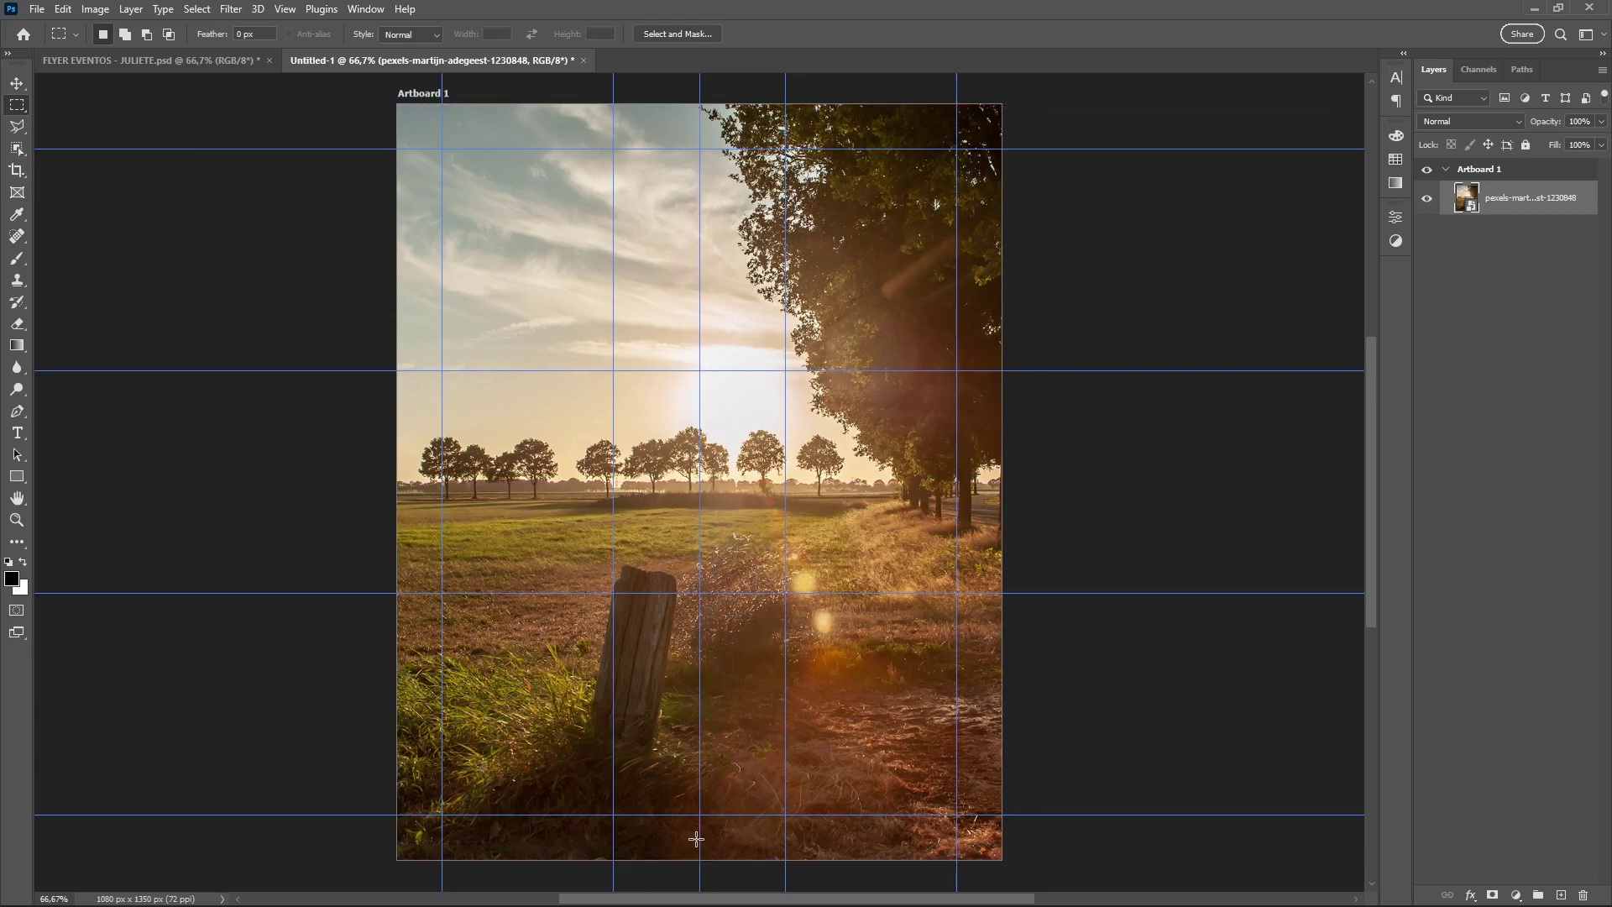
{"action": "key", "text": "v"}
{"action": "left_click_drag", "start_coordinate": [868, 474], "coordinate": [854, 474]}
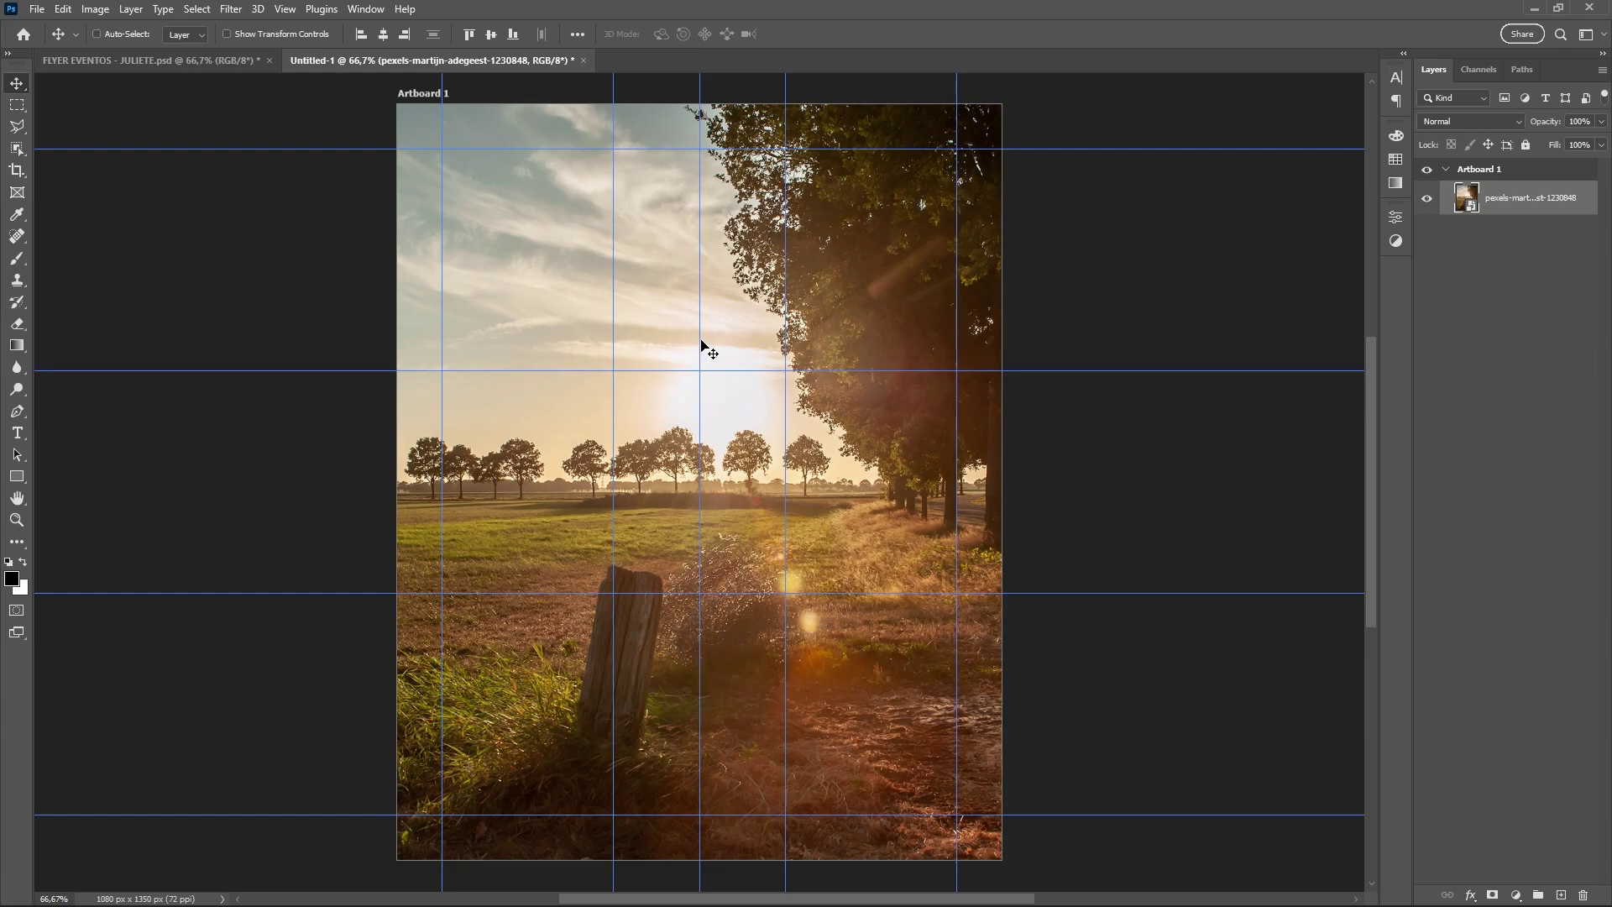
Copy the photo's left half to a new layer, flip it horizontally, and move it right
{"action": "left_click", "coordinate": [17, 105]}
{"action": "mouse_move", "coordinate": [397, 104]}
{"action": "left_mouse_down"}
{"action": "mouse_move", "coordinate": [708, 815]}
{"action": "mouse_move", "coordinate": [703, 857]}
{"action": "left_mouse_up"}
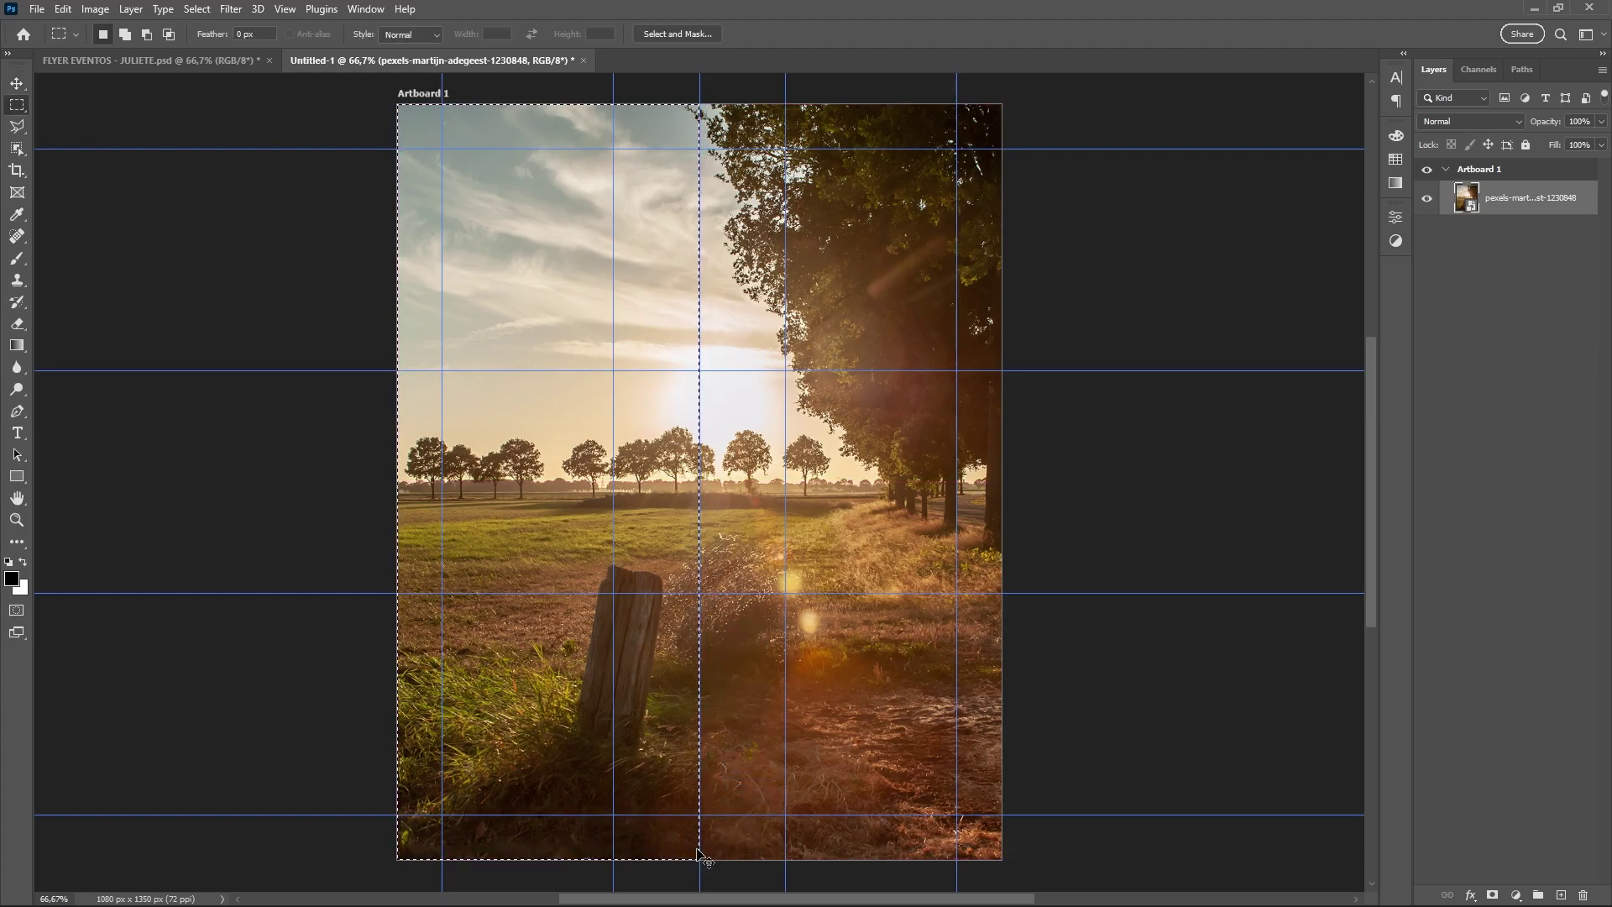
{"action": "key", "text": "ctrl+j"}
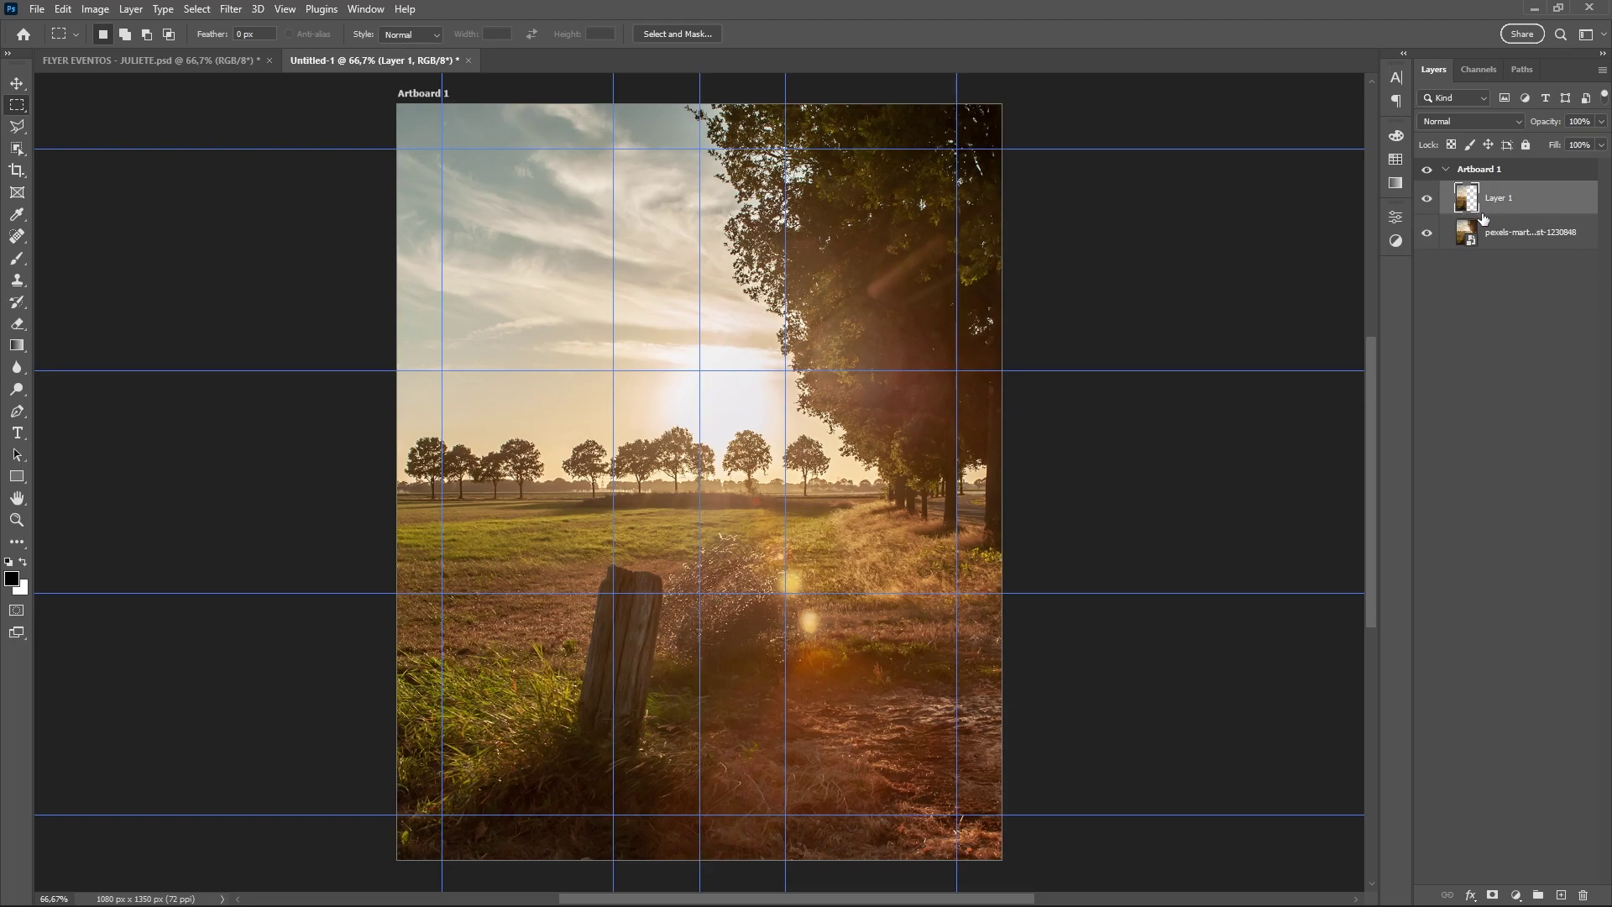
{"action": "key", "text": "ctrl+t"}
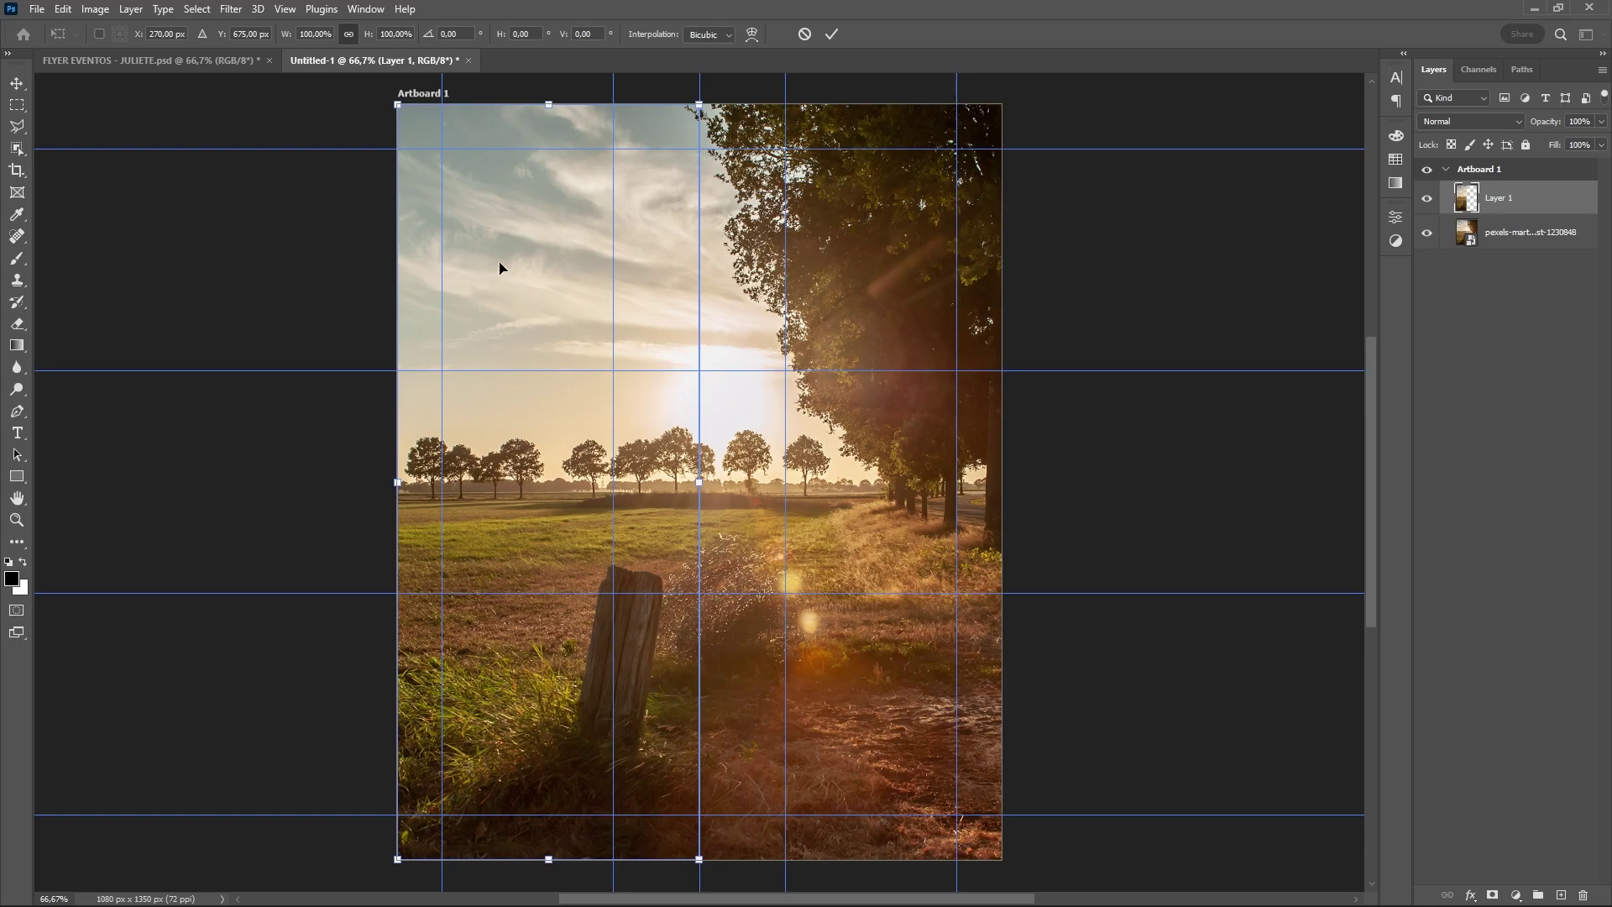
{"action": "right_click", "coordinate": [500, 266]}
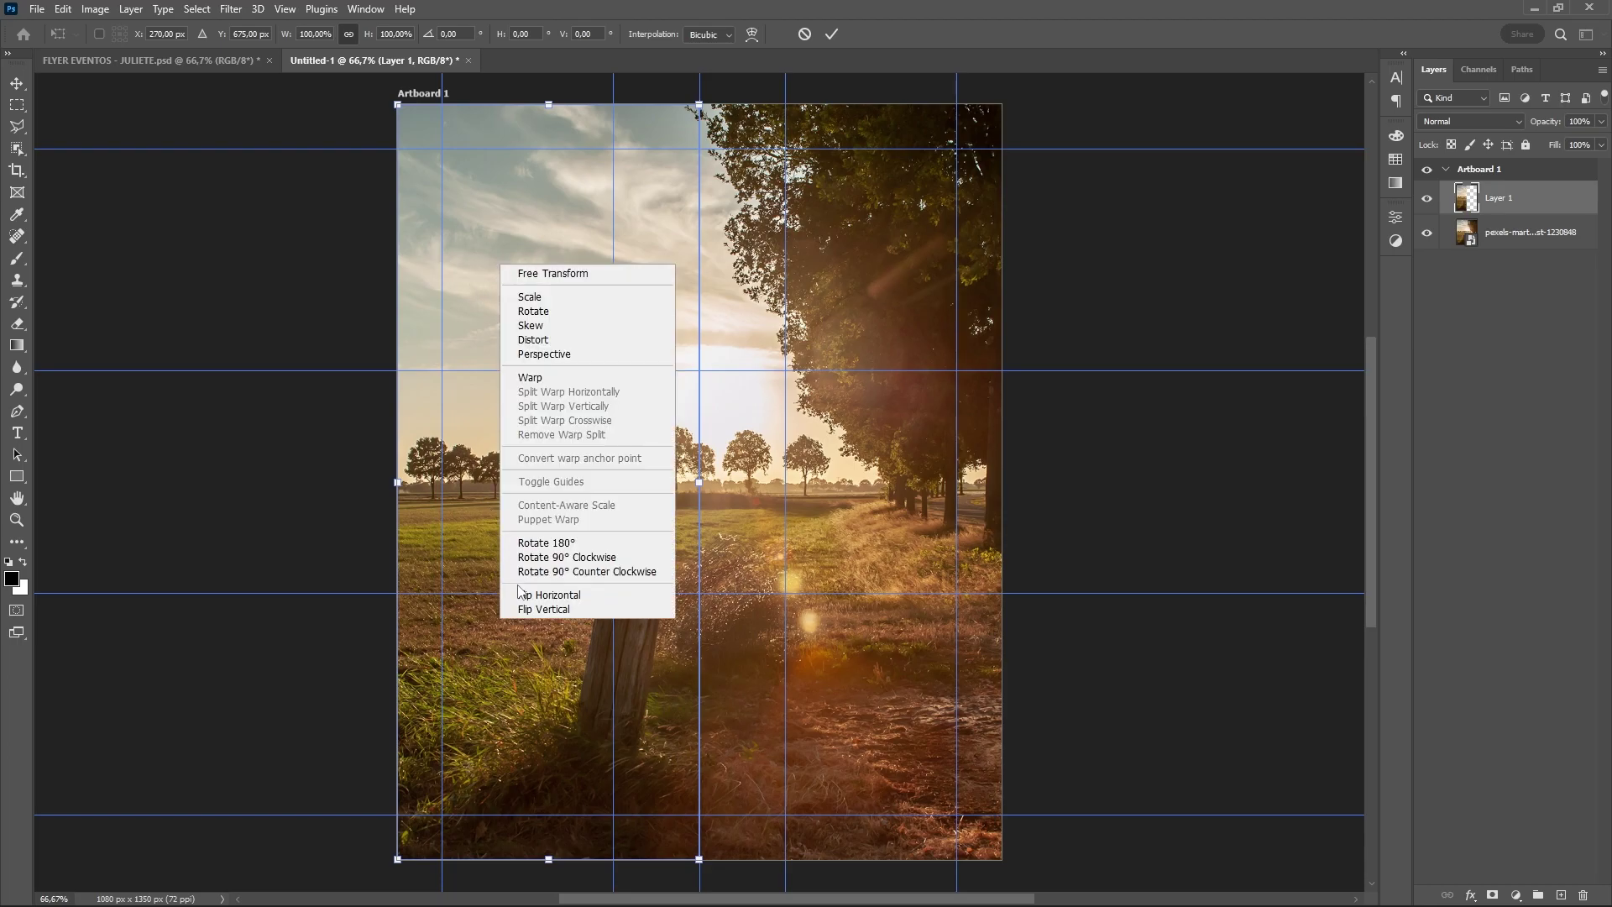
{"action": "left_click", "coordinate": [544, 595]}
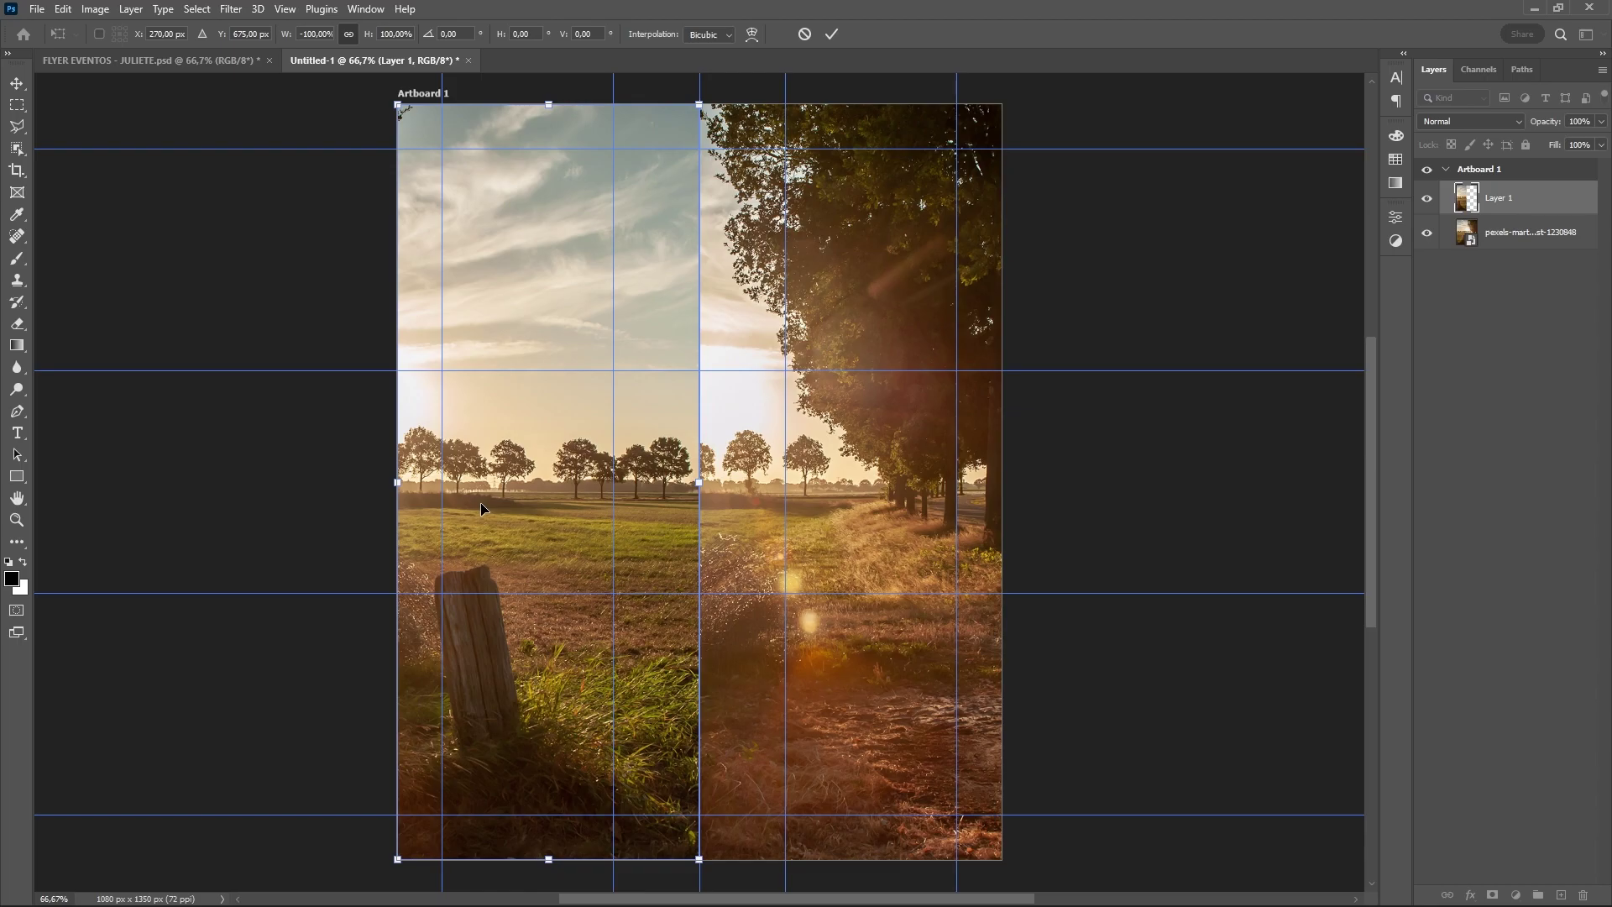
{"action": "left_click_drag", "start_coordinate": [480, 502], "coordinate": [785, 527]}
{"action": "key", "text": "Return"}
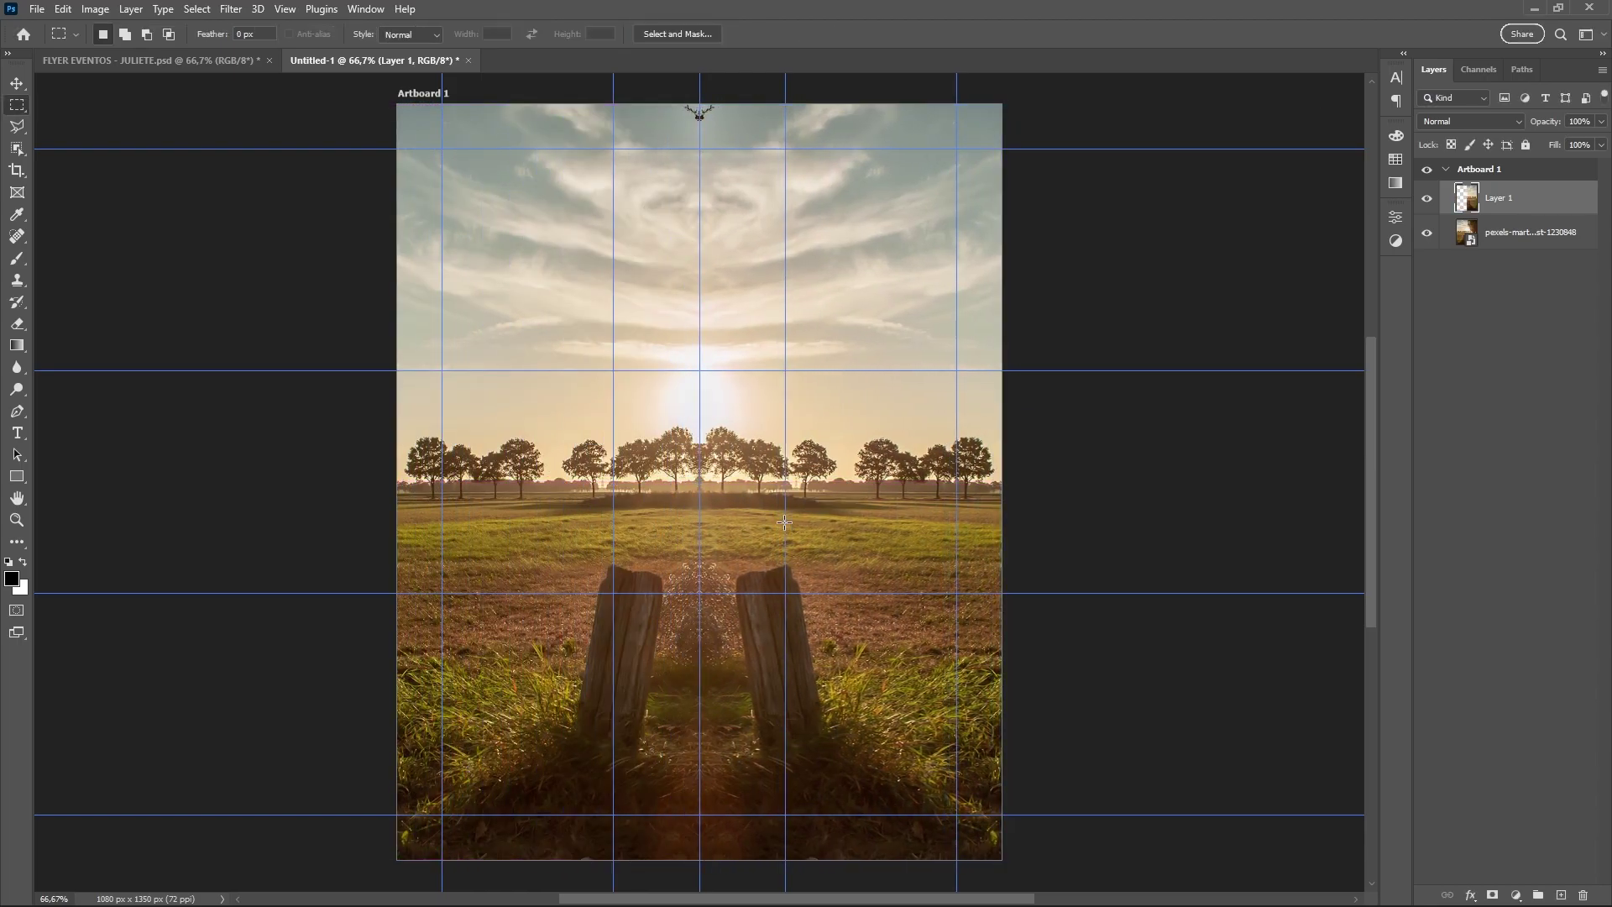
Convert both photo halves into a single smart object layer
{"action": "left_click", "coordinate": [1535, 237], "text": "shift"}
{"action": "right_click", "coordinate": [1535, 237]}
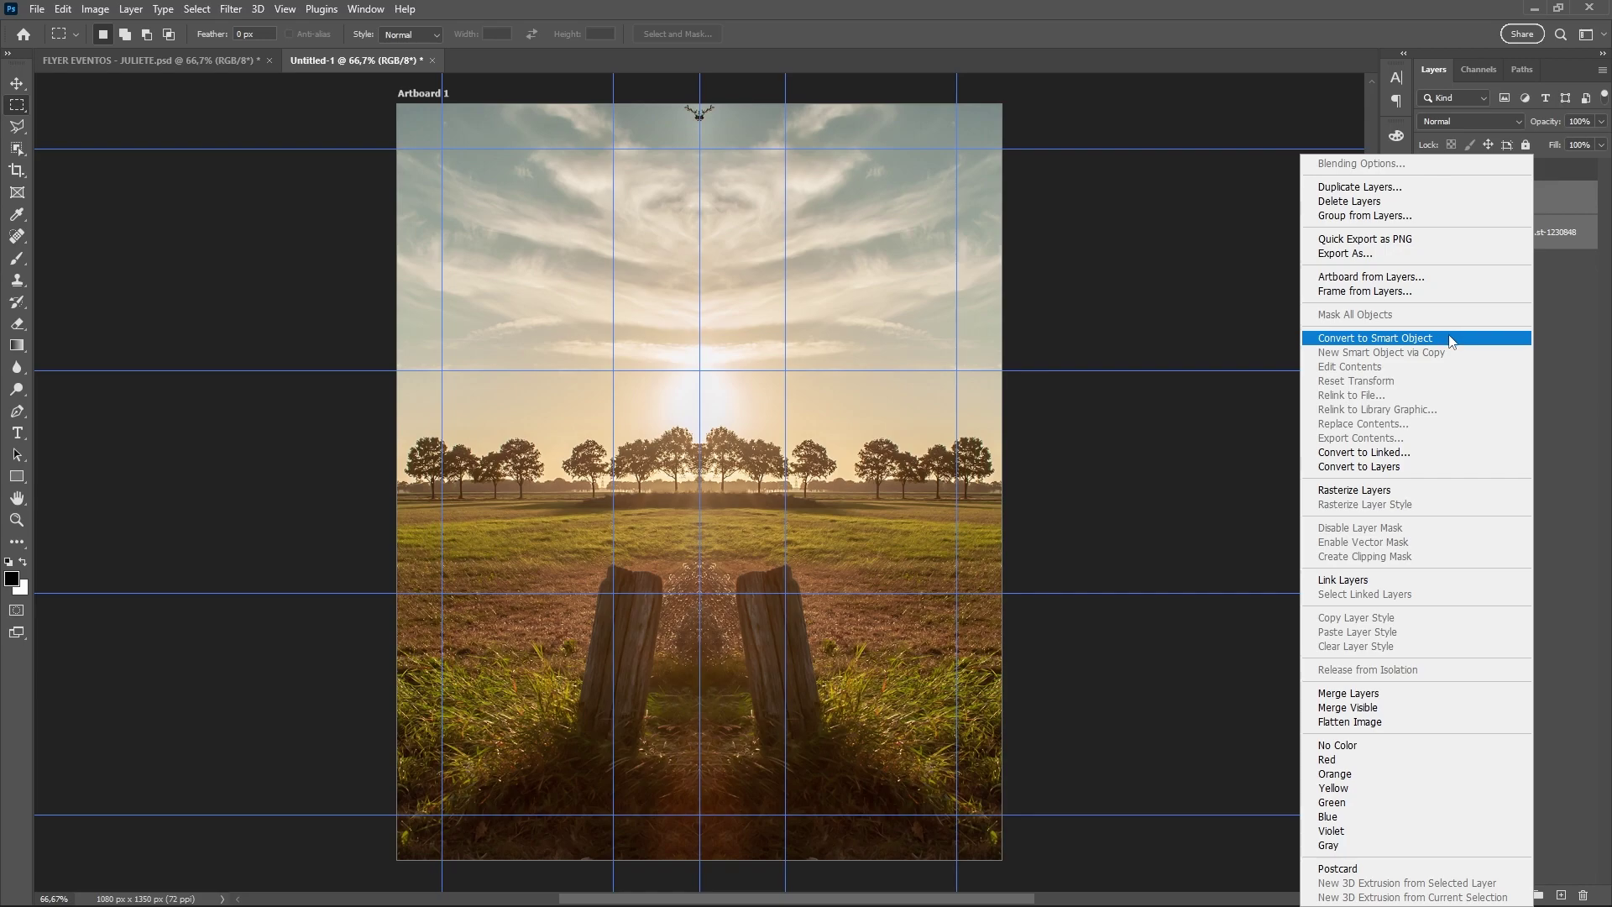
{"action": "left_click", "coordinate": [1450, 339]}
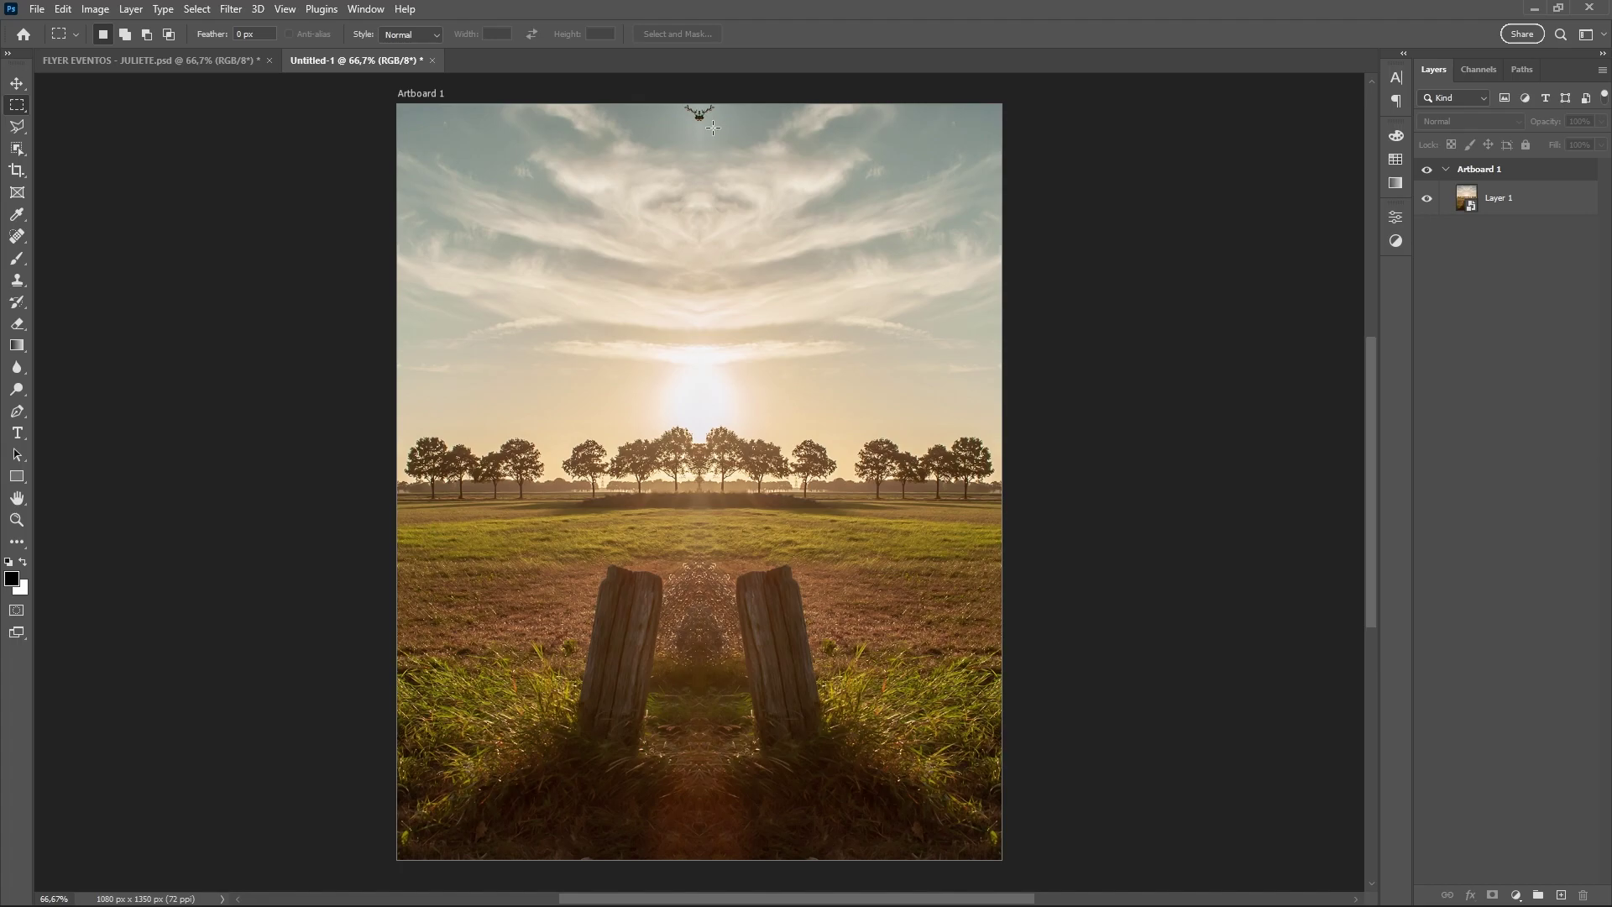
Rasterize the Layer 1 smart object into plain pixels
{"action": "key", "text": "v"}
{"action": "left_click", "coordinate": [736, 168]}
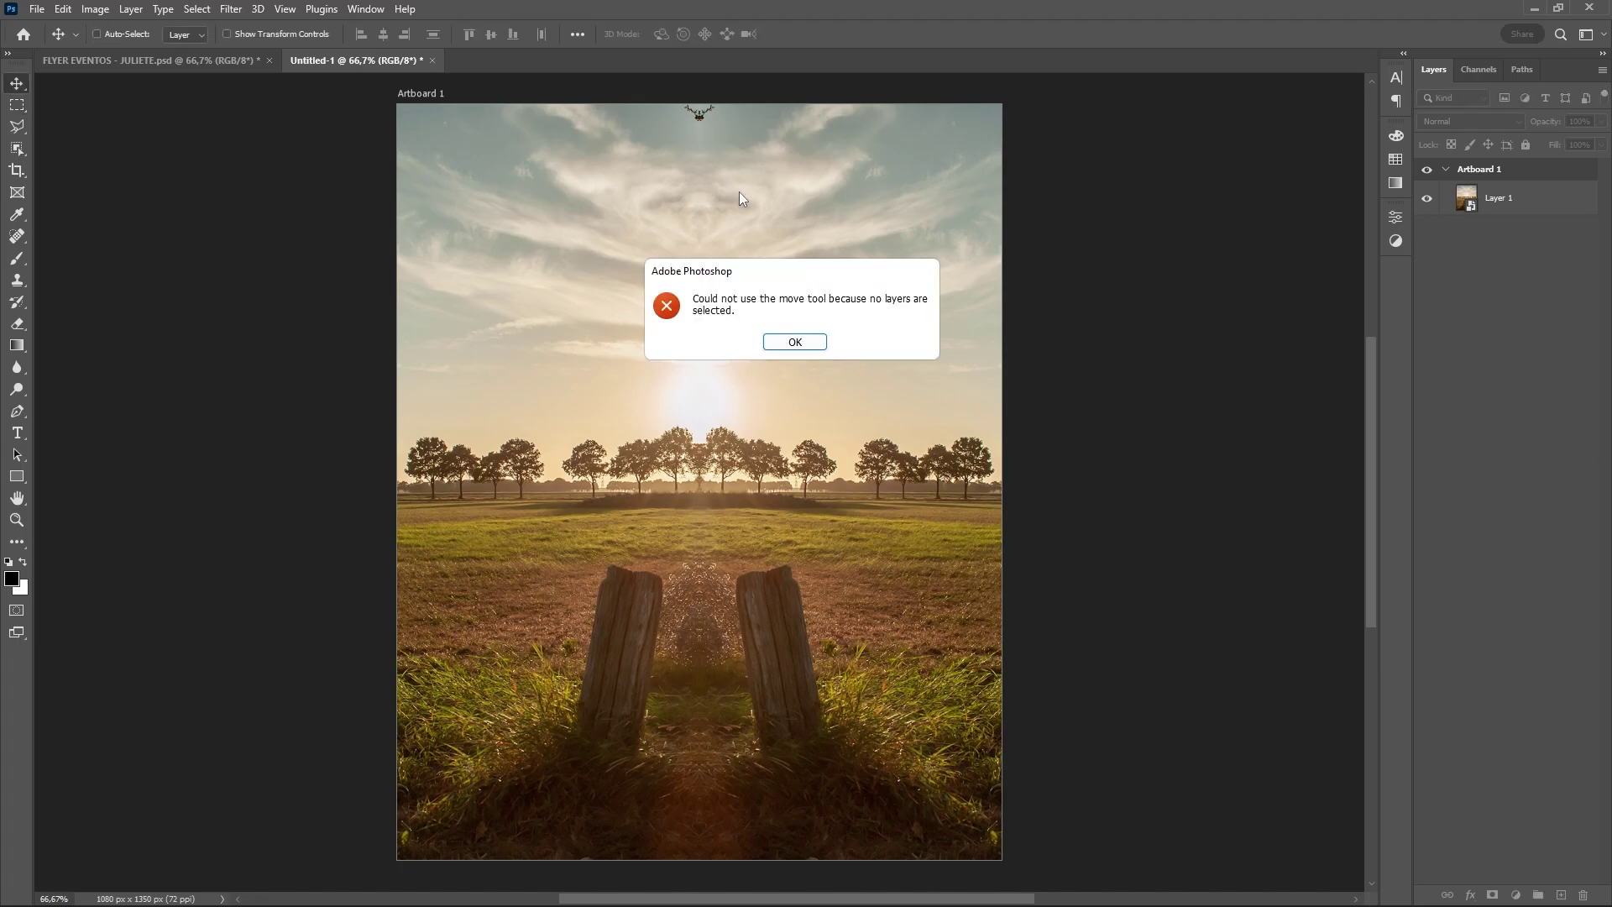
{"action": "left_click", "coordinate": [795, 340]}
{"action": "left_click", "coordinate": [1532, 201]}
{"action": "right_click", "coordinate": [1536, 201]}
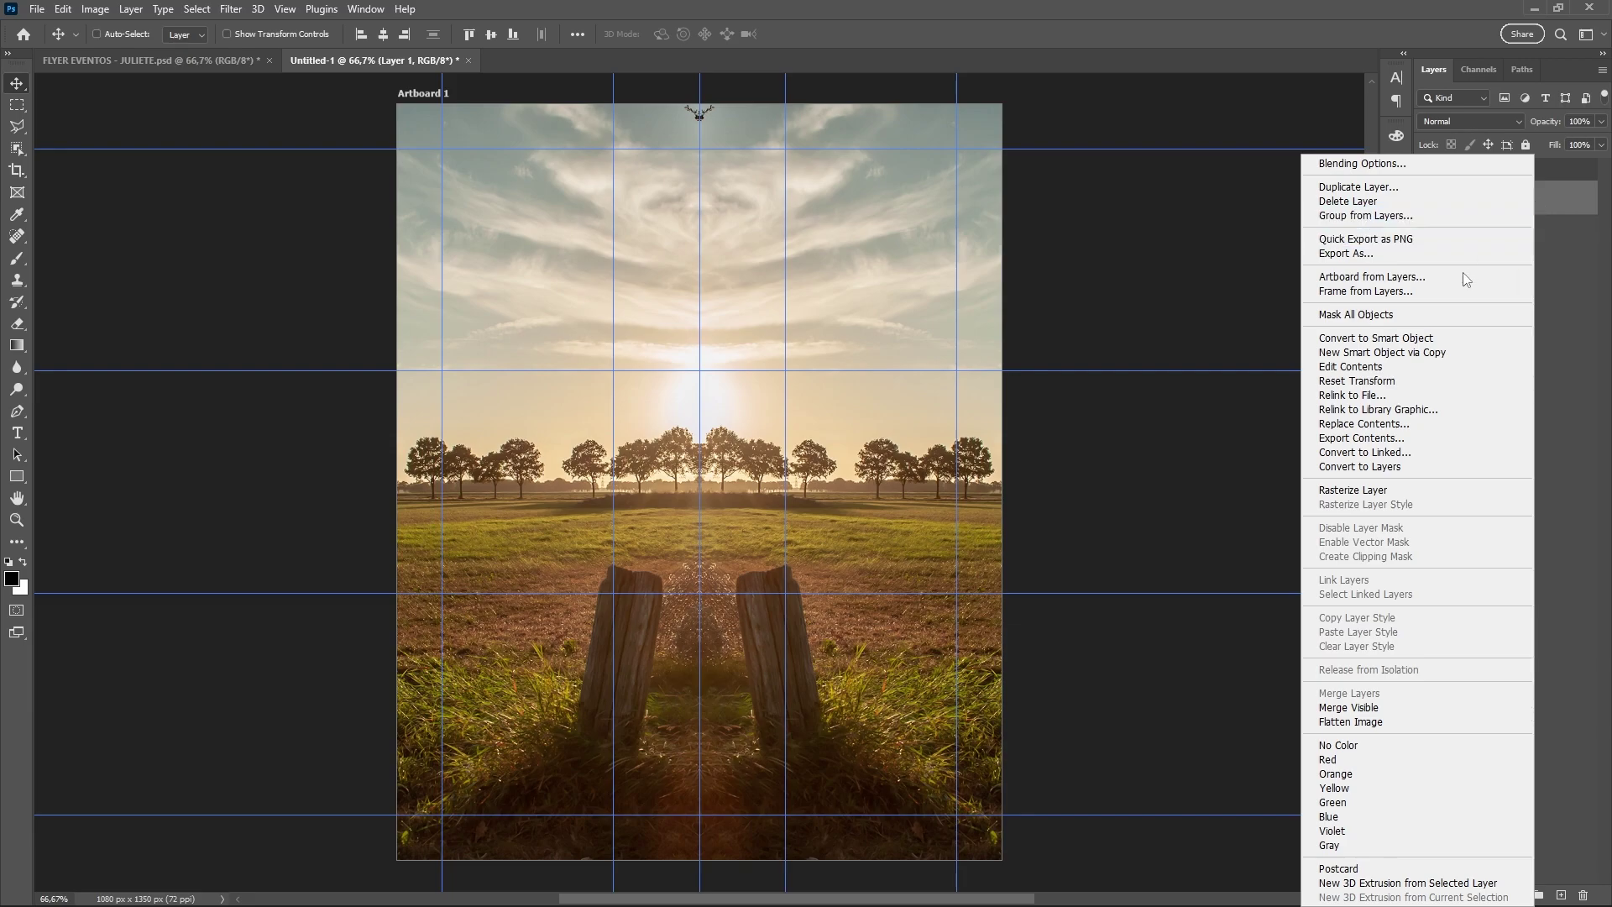
{"action": "left_click", "coordinate": [1352, 487]}
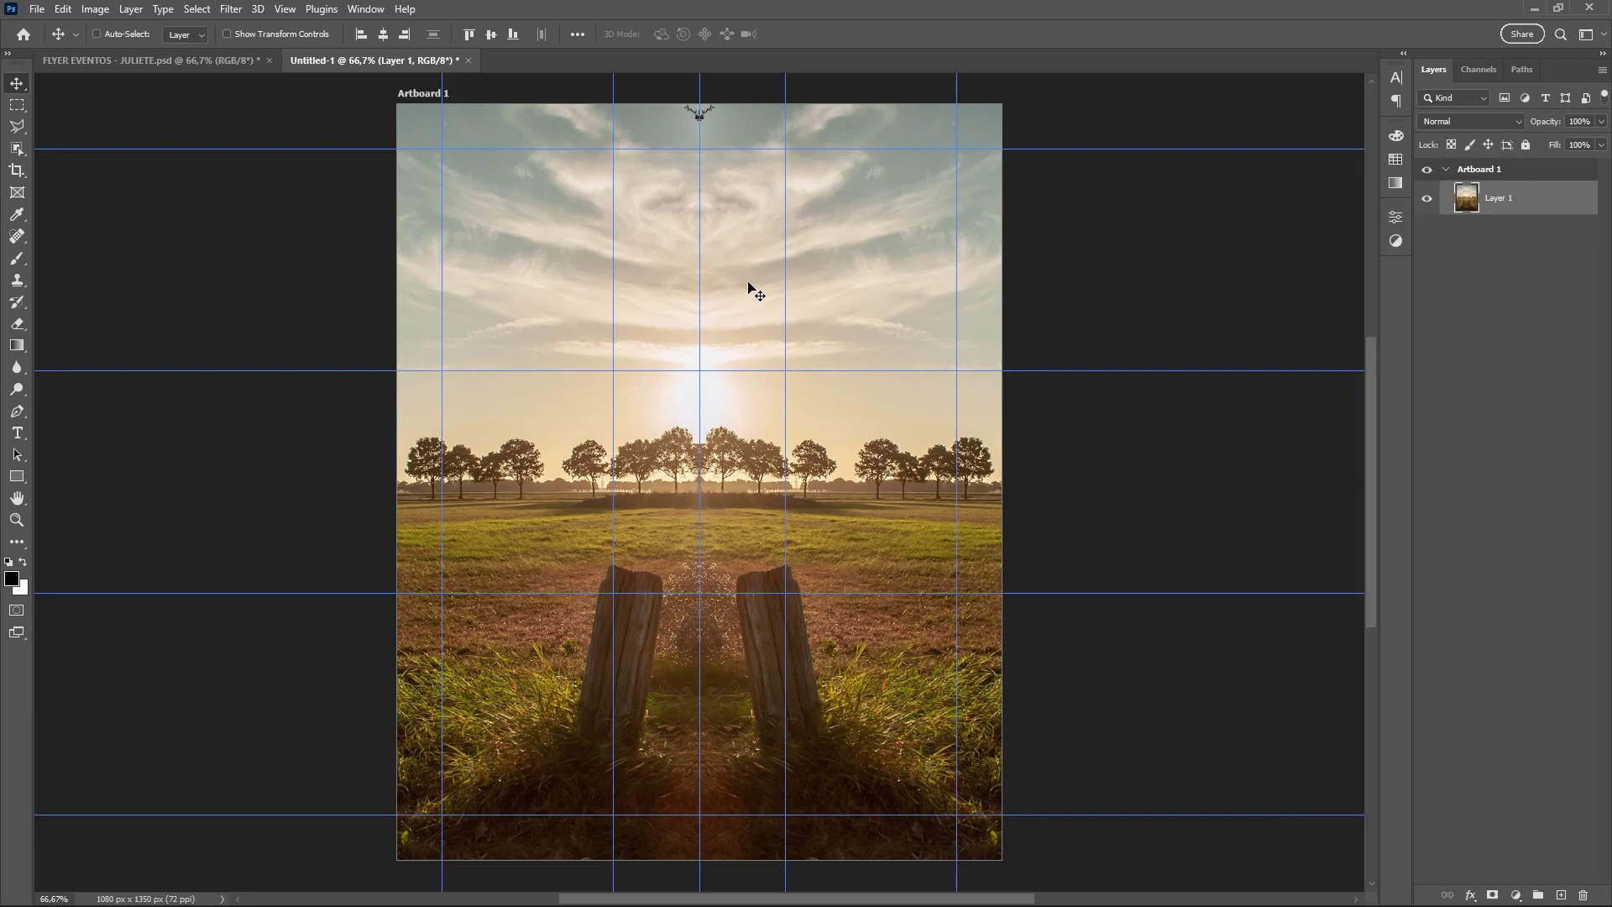
Remove the small bird at the top of the sky with Content-Aware fill
{"action": "left_click", "coordinate": [17, 104]}
{"action": "left_click_drag", "start_coordinate": [732, 126], "coordinate": [667, 101]}
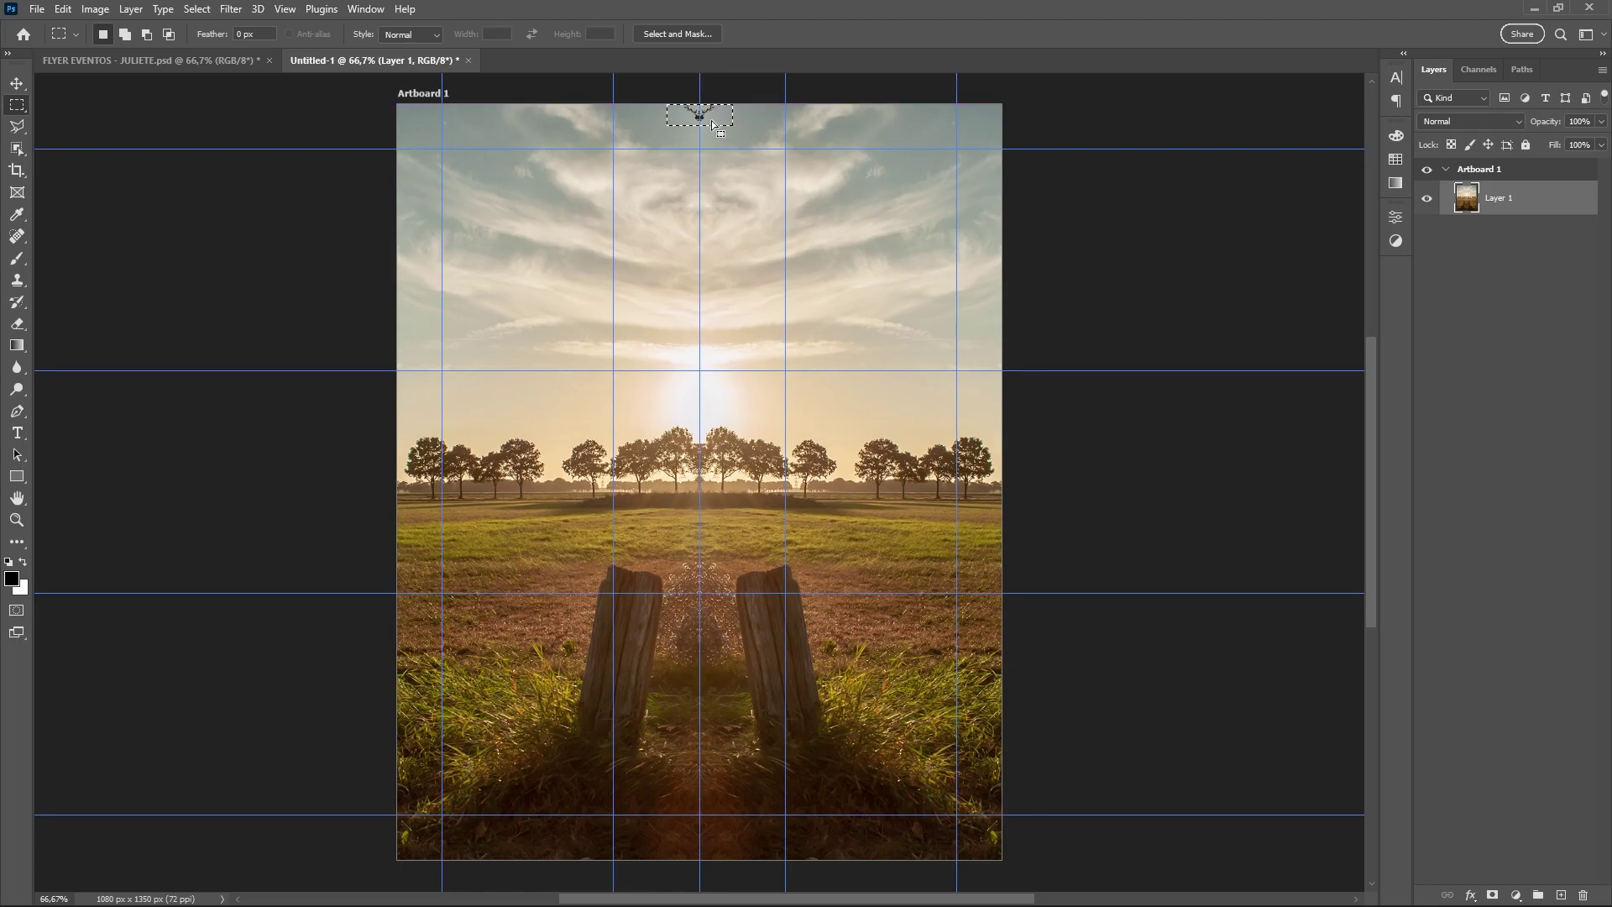
{"action": "right_click", "coordinate": [713, 120]}
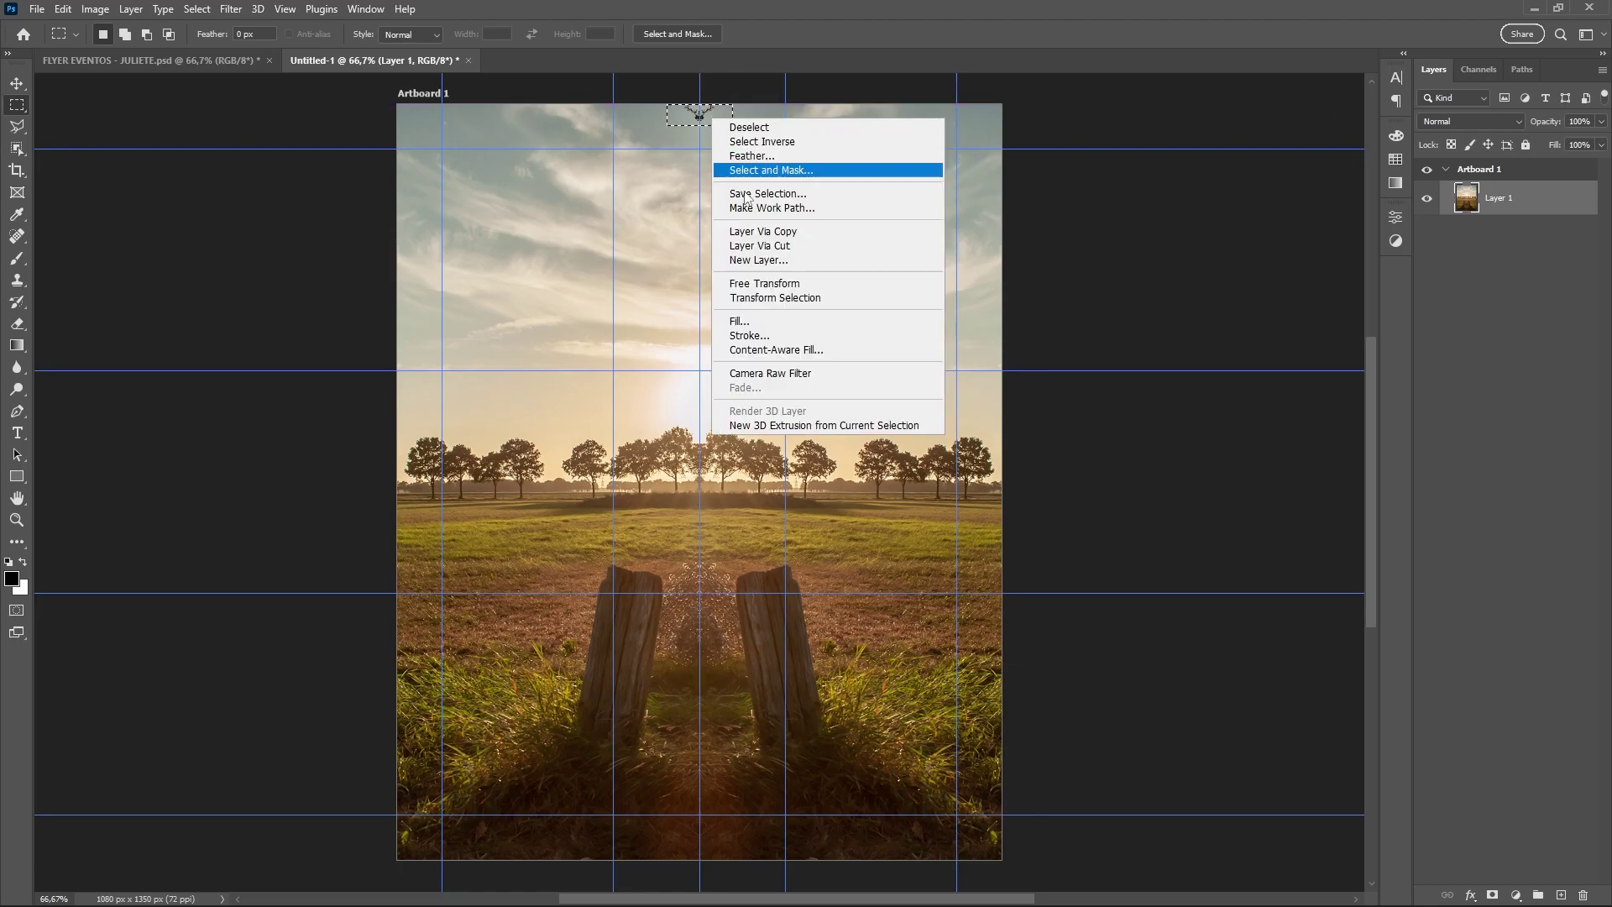
{"action": "left_click", "coordinate": [742, 324]}
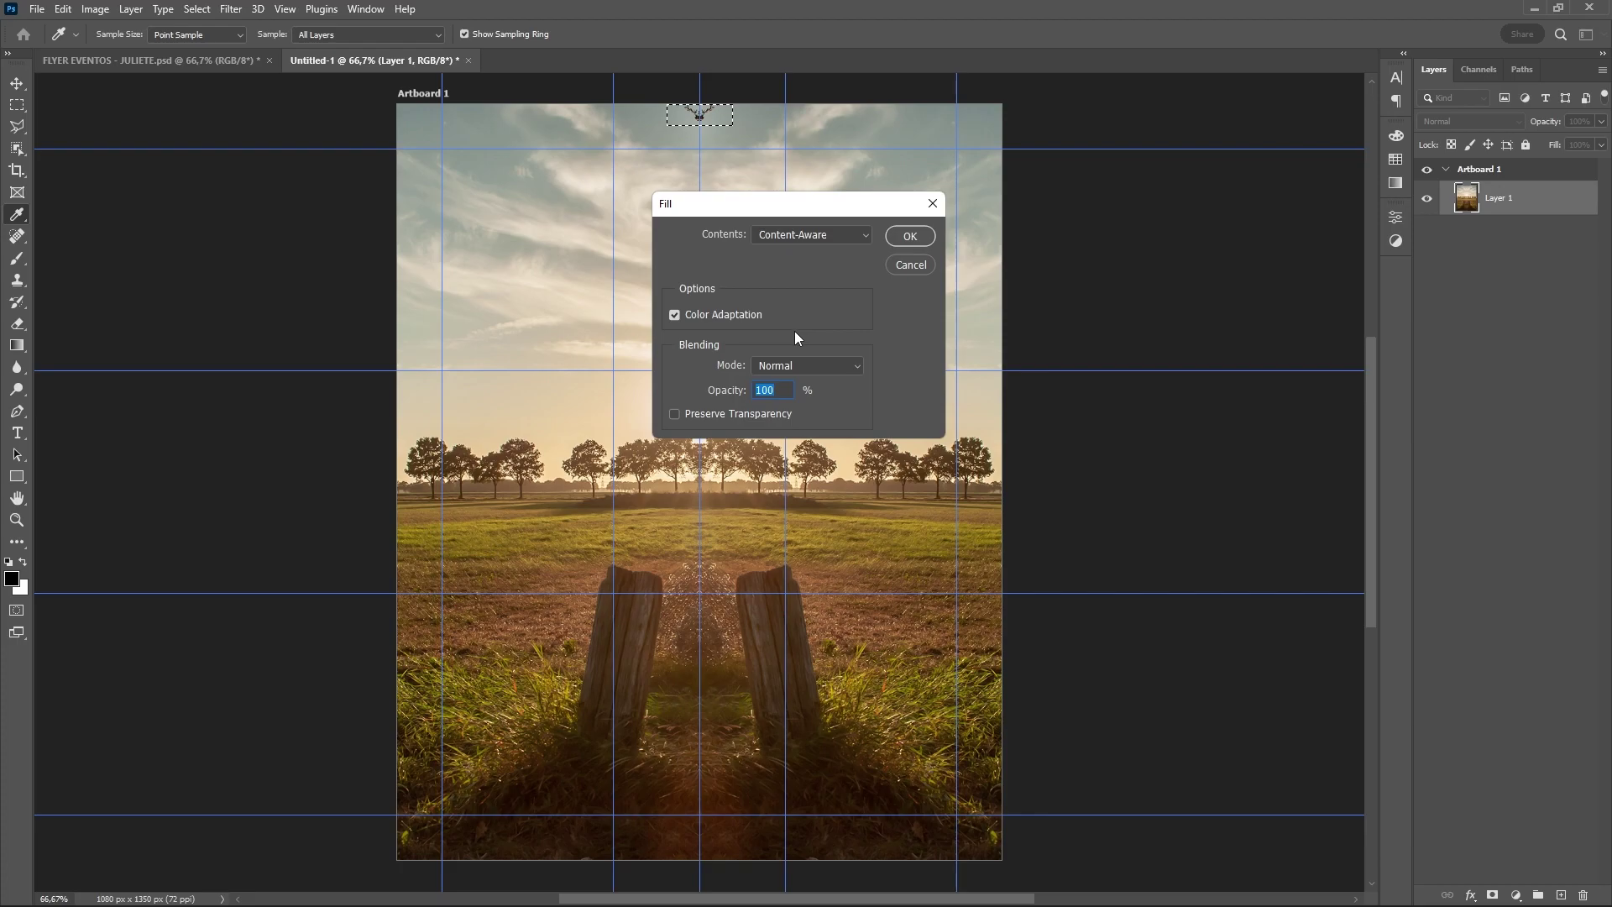
{"action": "left_click", "coordinate": [913, 237]}
{"action": "key", "text": "ctrl+d"}
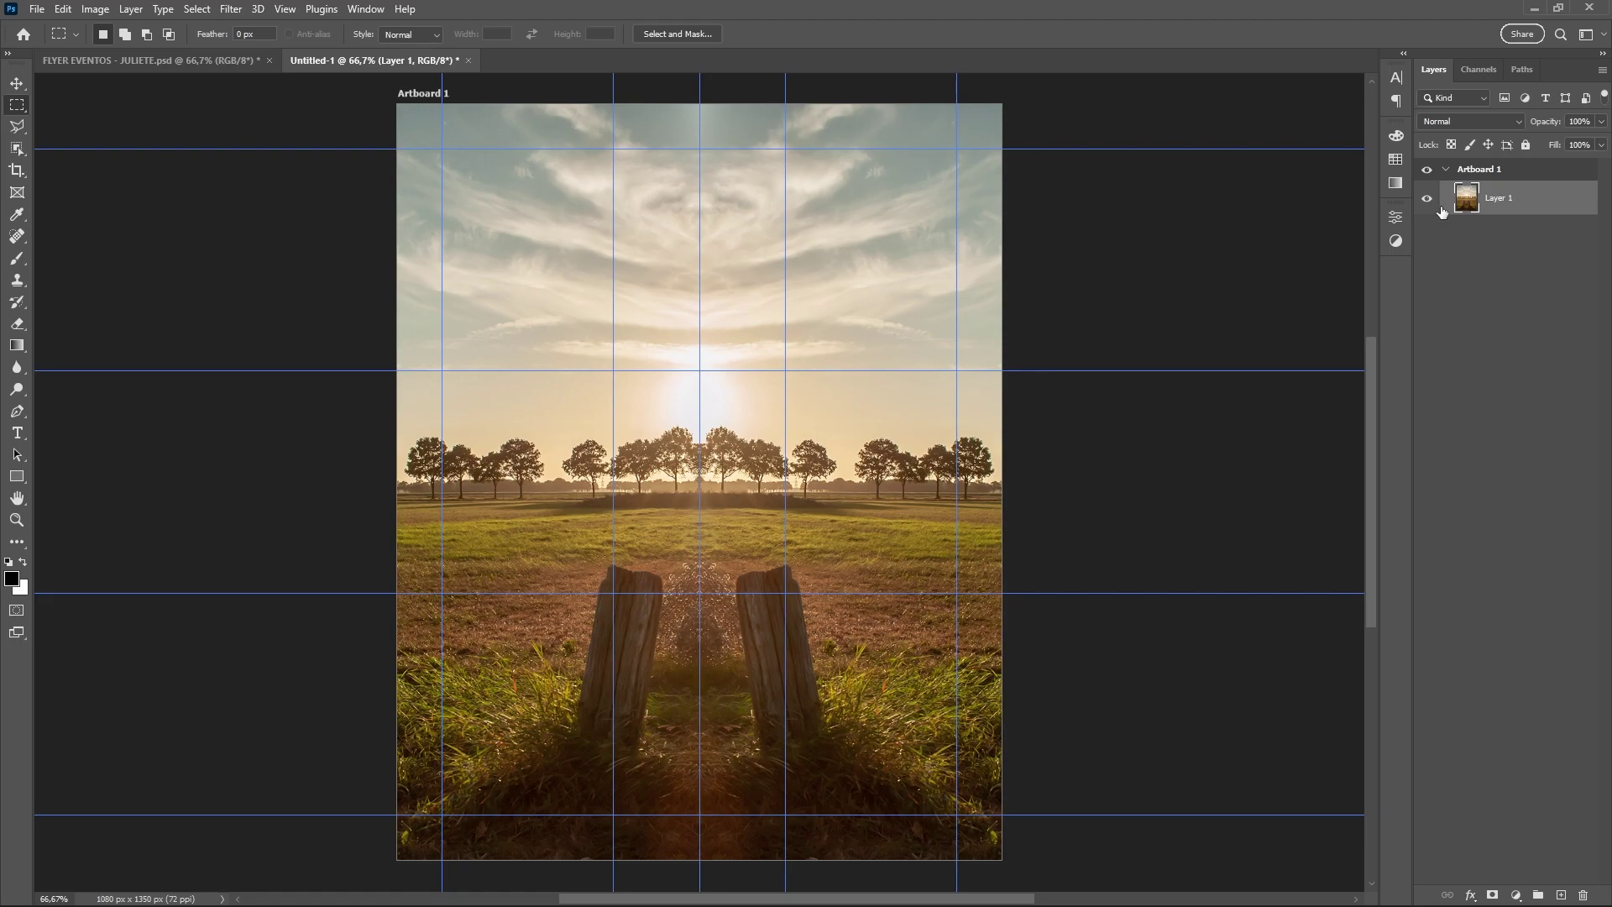
Put Layer 1 into a group named FUNDO and collapse it
{"action": "key", "text": "ctrl+g"}
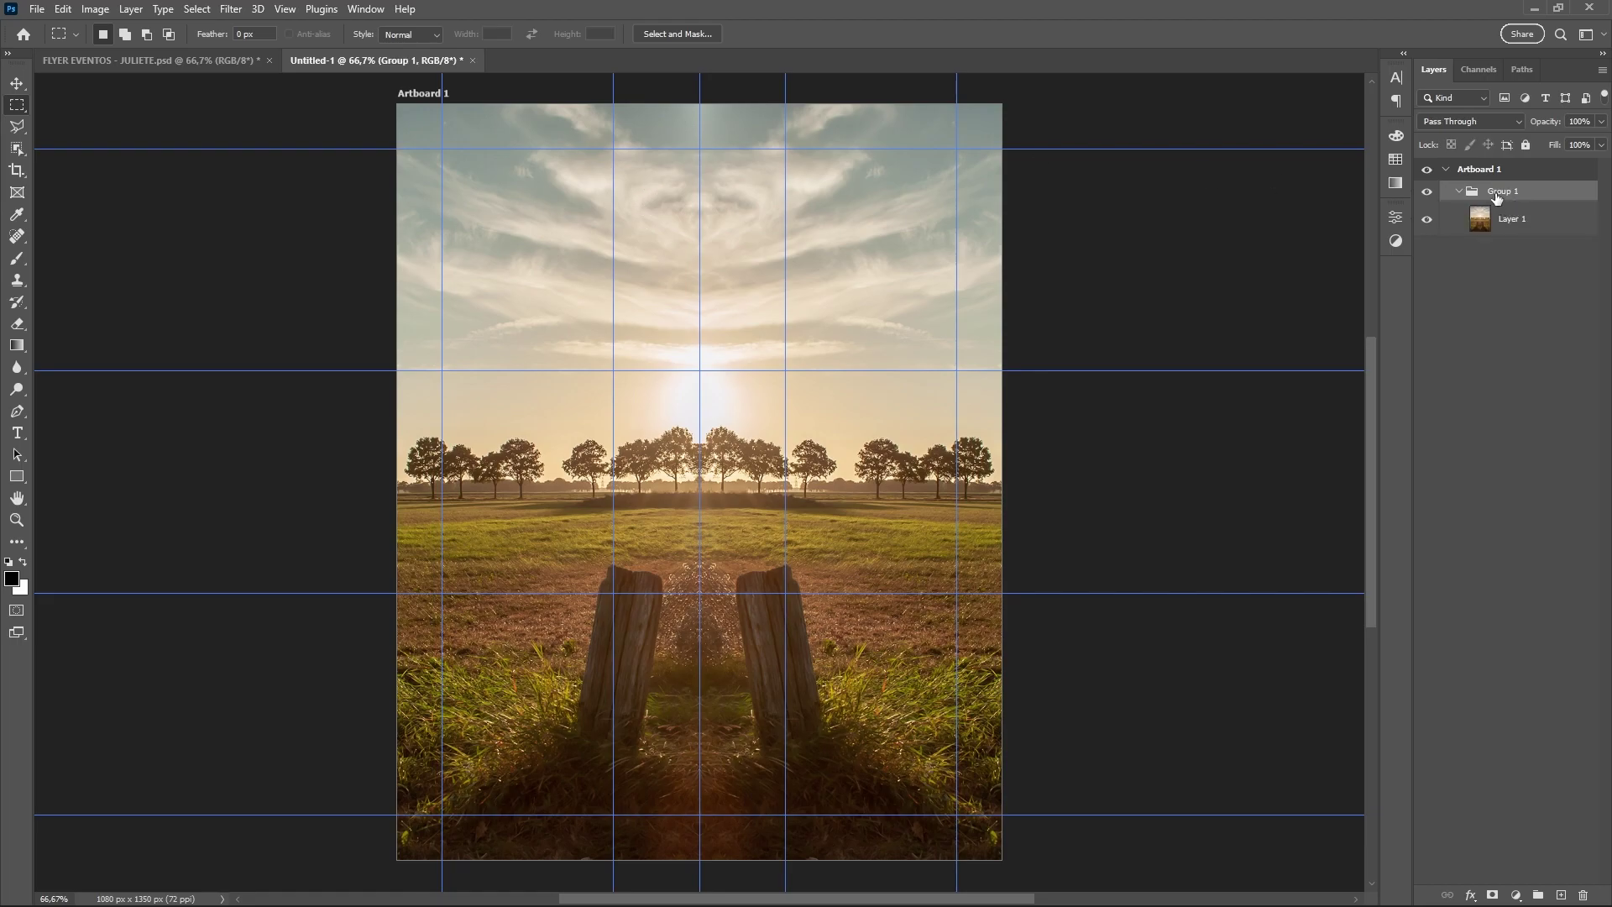
{"action": "double_click", "coordinate": [1497, 191]}
{"action": "type", "text": "FUND"}
{"action": "type", "text": "O"}
{"action": "key", "text": "Return"}
{"action": "left_click", "coordinate": [1458, 192]}
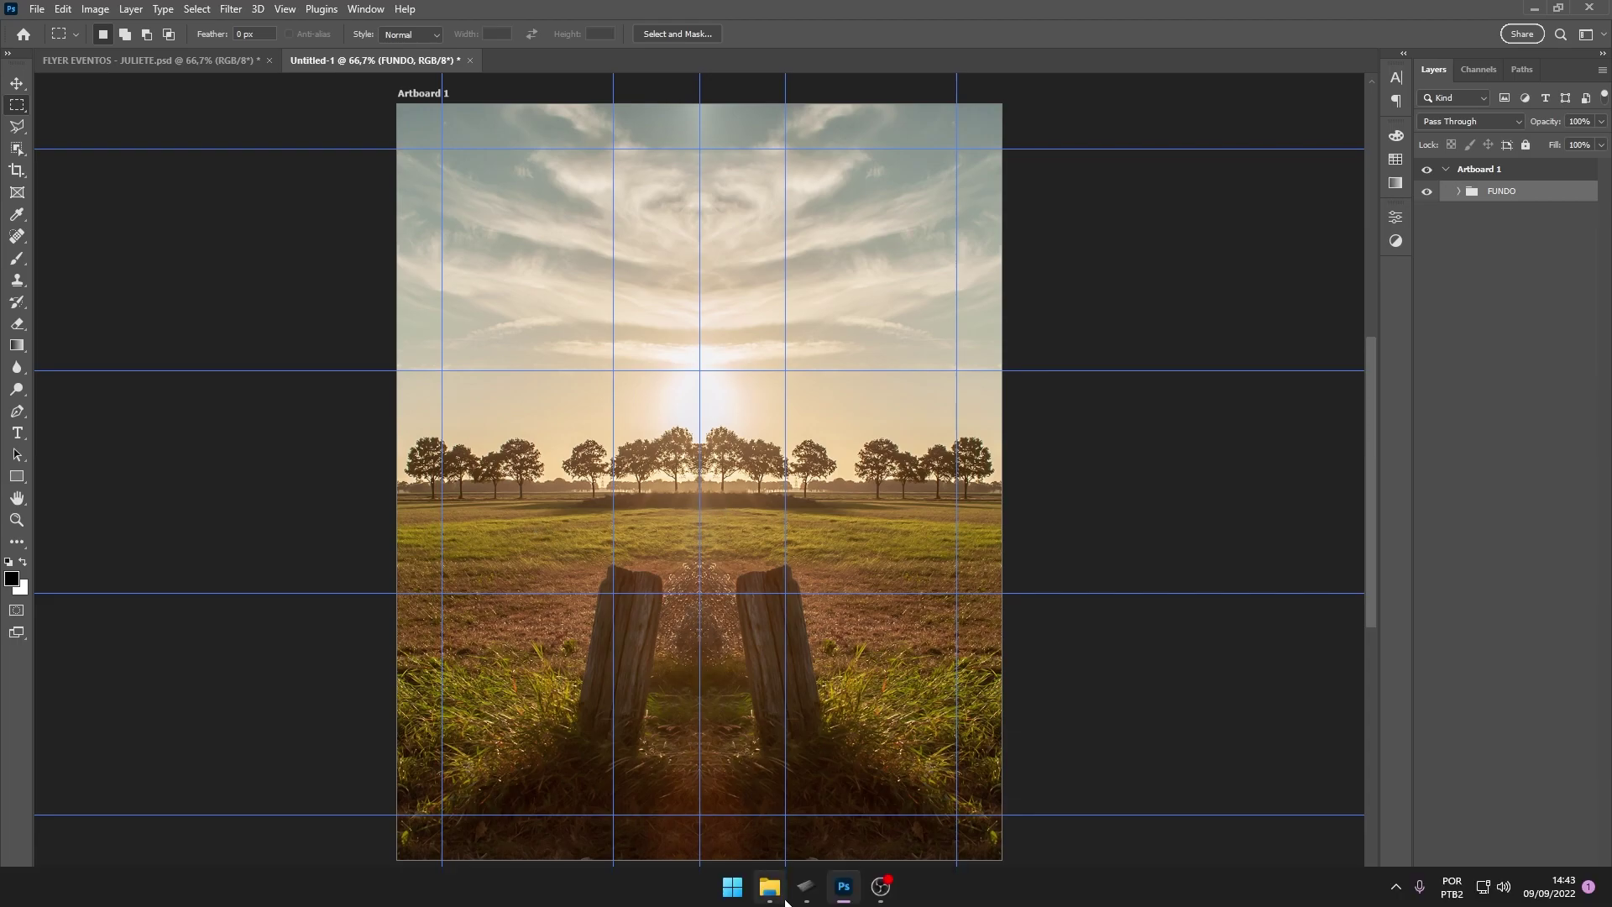
{"action": "left_click", "coordinate": [769, 887]}
Place the juliette cutout at about 83% size, standing at the artboard bottom
{"action": "left_click", "coordinate": [310, 199]}
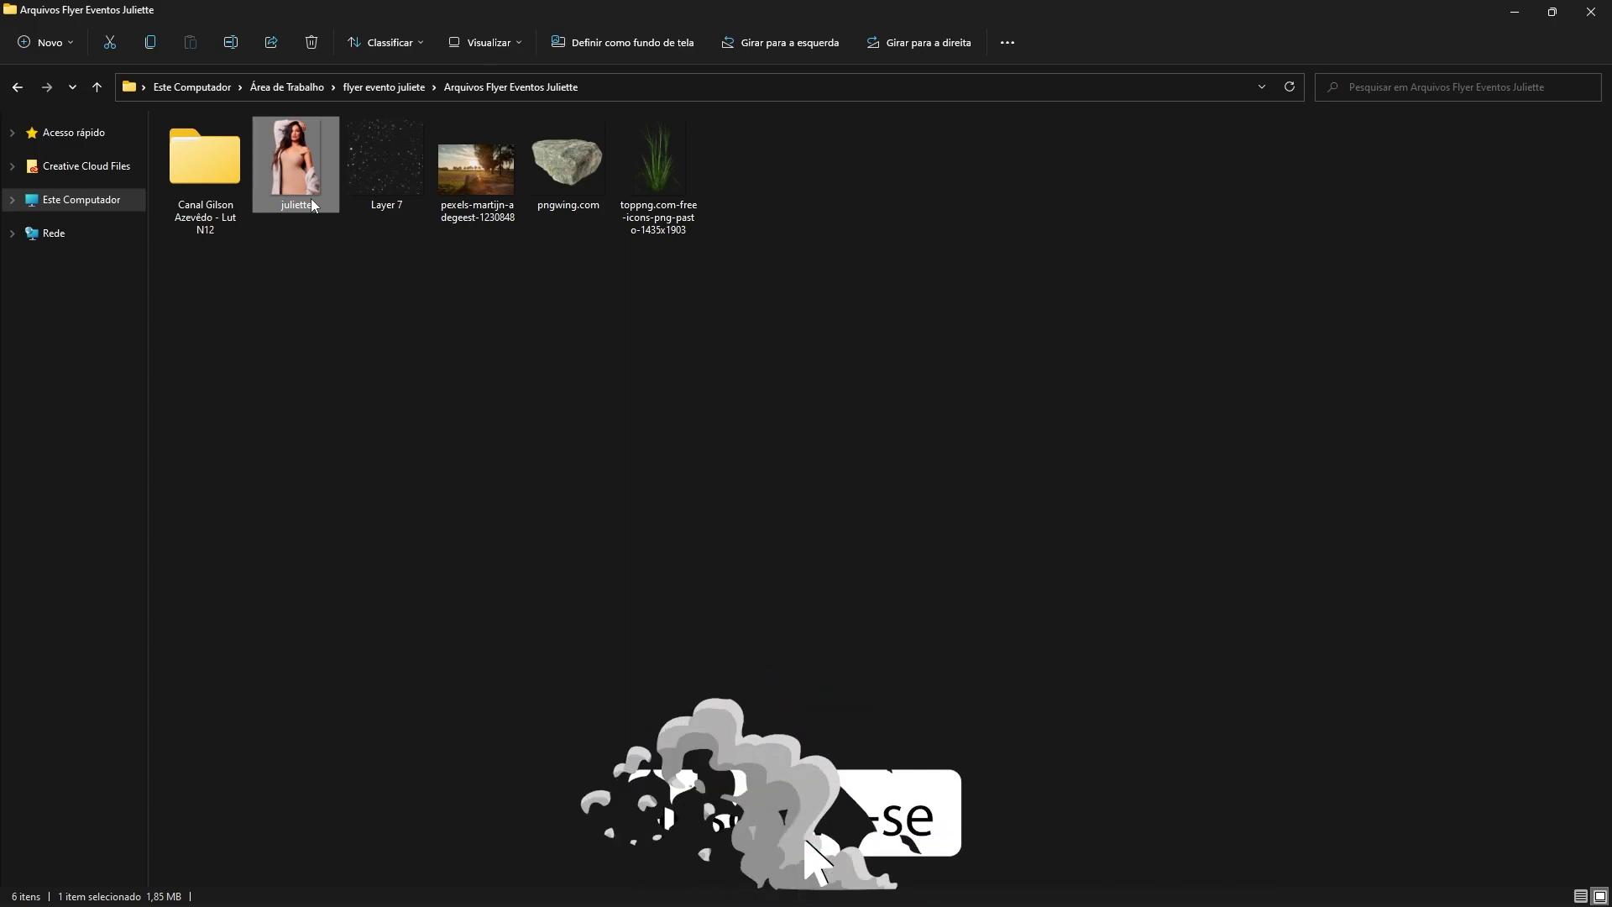
{"action": "mouse_move", "coordinate": [311, 199]}
{"action": "left_mouse_down"}
{"action": "mouse_move", "coordinate": [340, 242]}
{"action": "mouse_move", "coordinate": [712, 535]}
{"action": "left_mouse_up"}
{"action": "key", "text": "alt+Tab"}
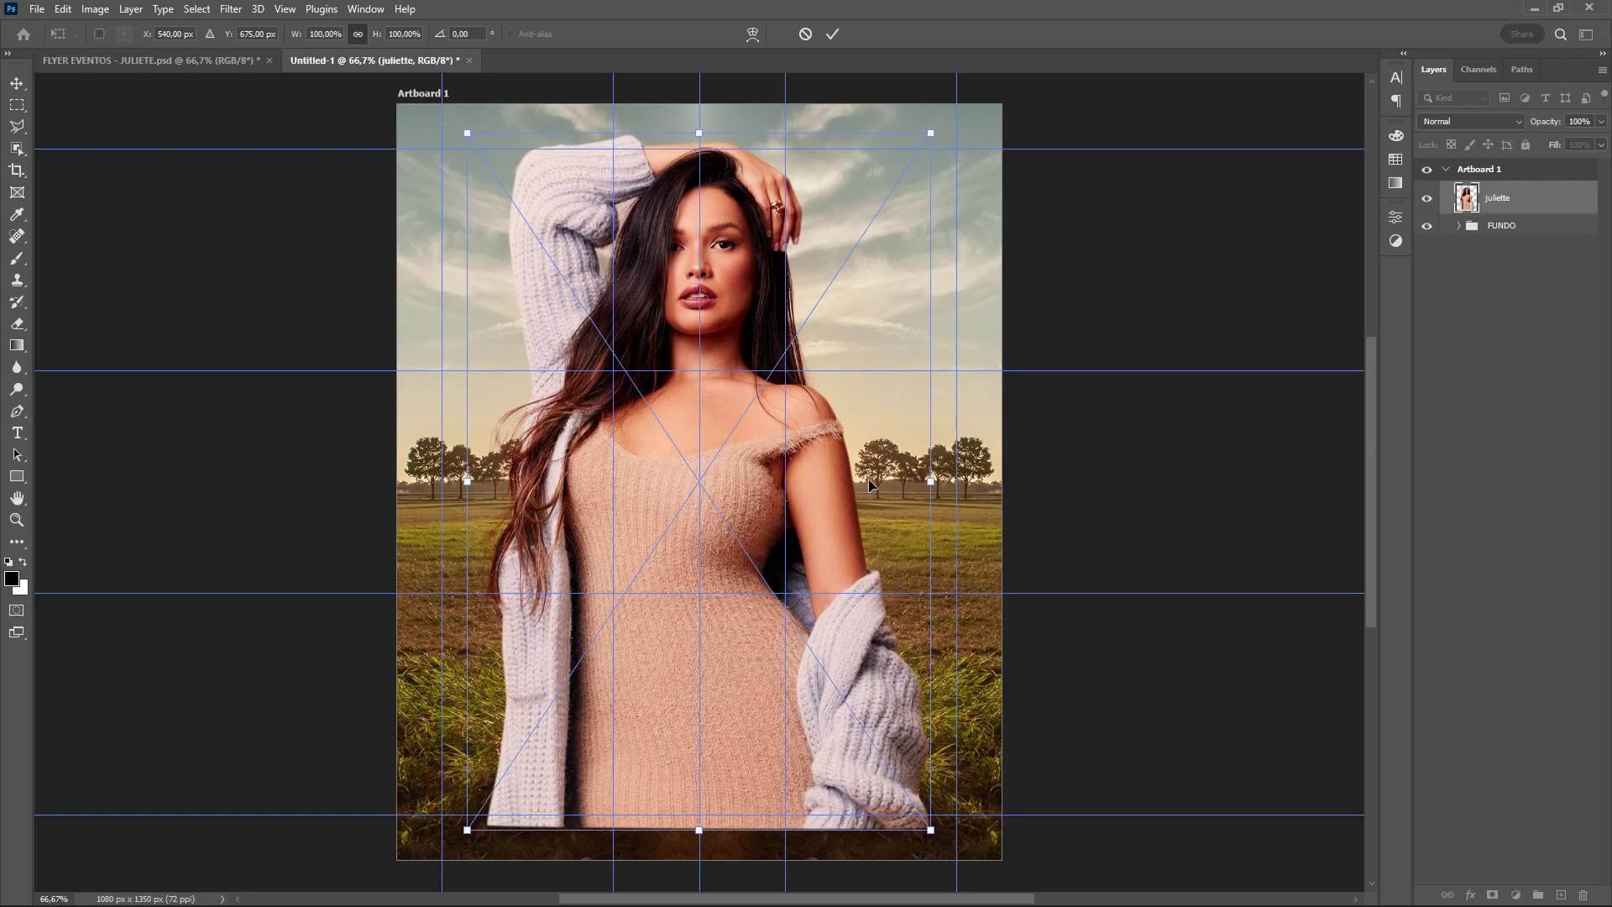
{"action": "left_click_drag", "start_coordinate": [936, 487], "coordinate": [891, 483]}
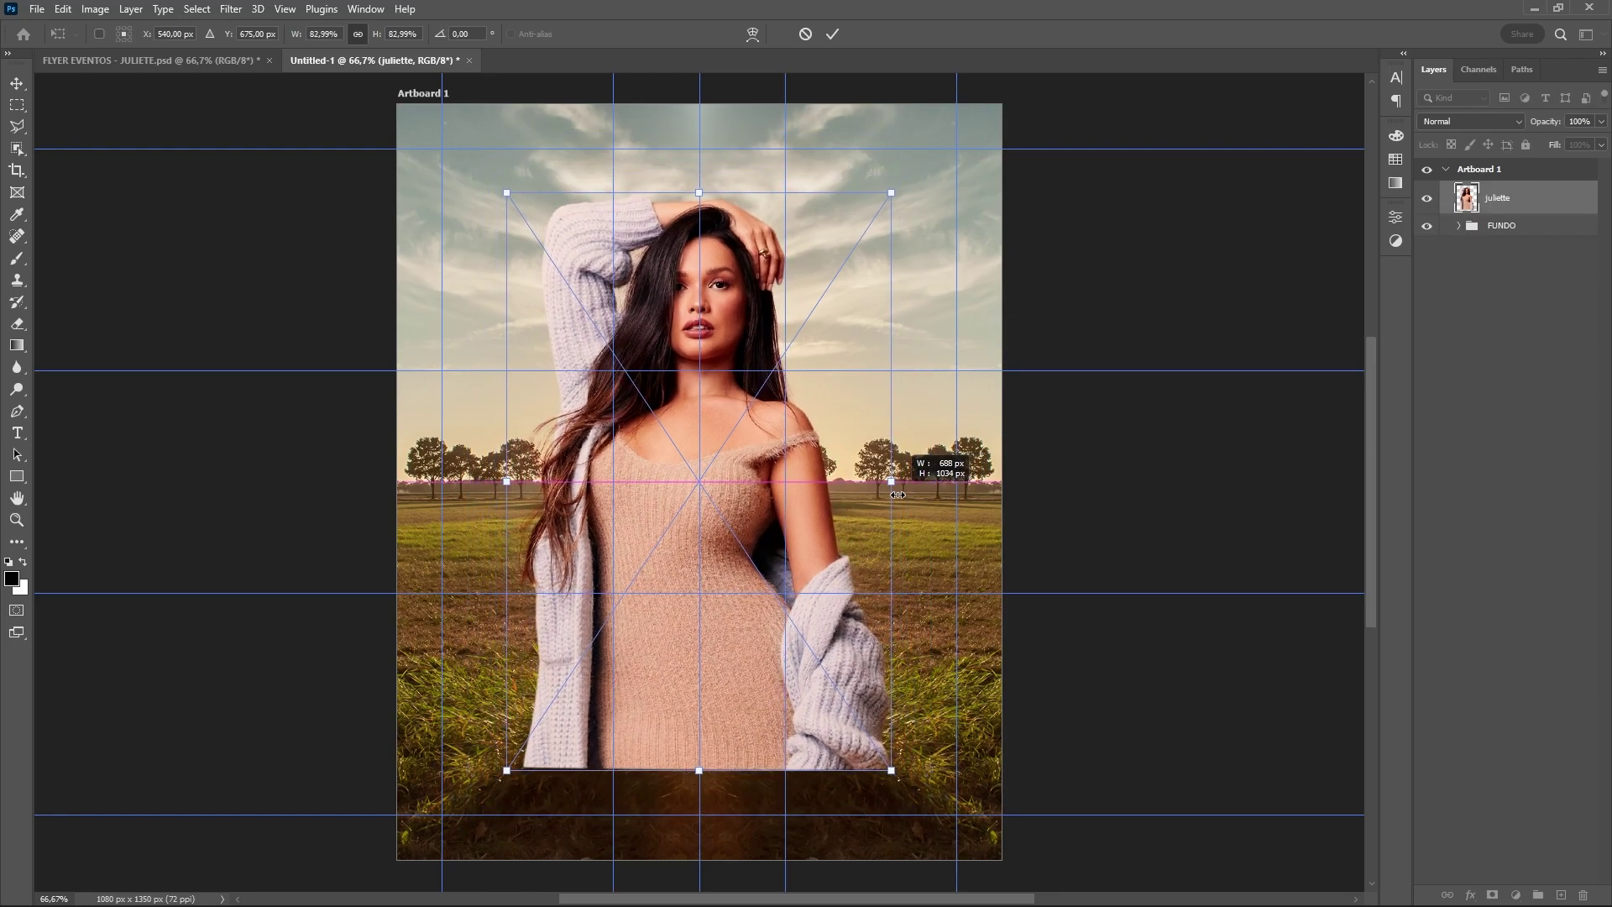
{"action": "left_click_drag", "start_coordinate": [747, 484], "coordinate": [749, 565]}
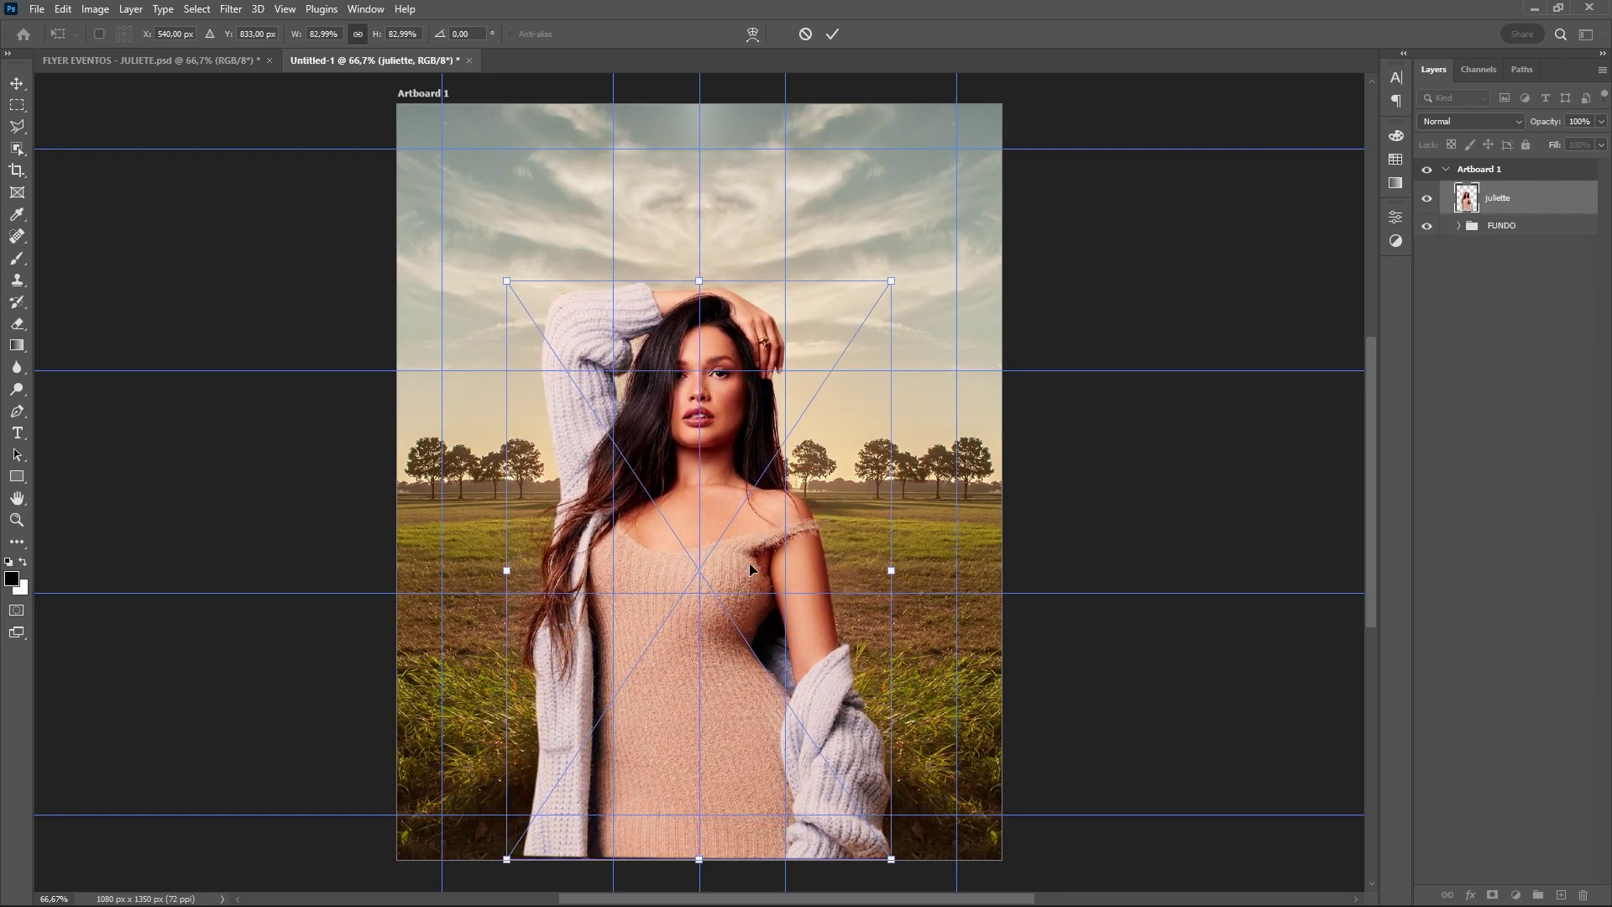
{"action": "key", "text": "Return"}
{"action": "key", "text": "m"}
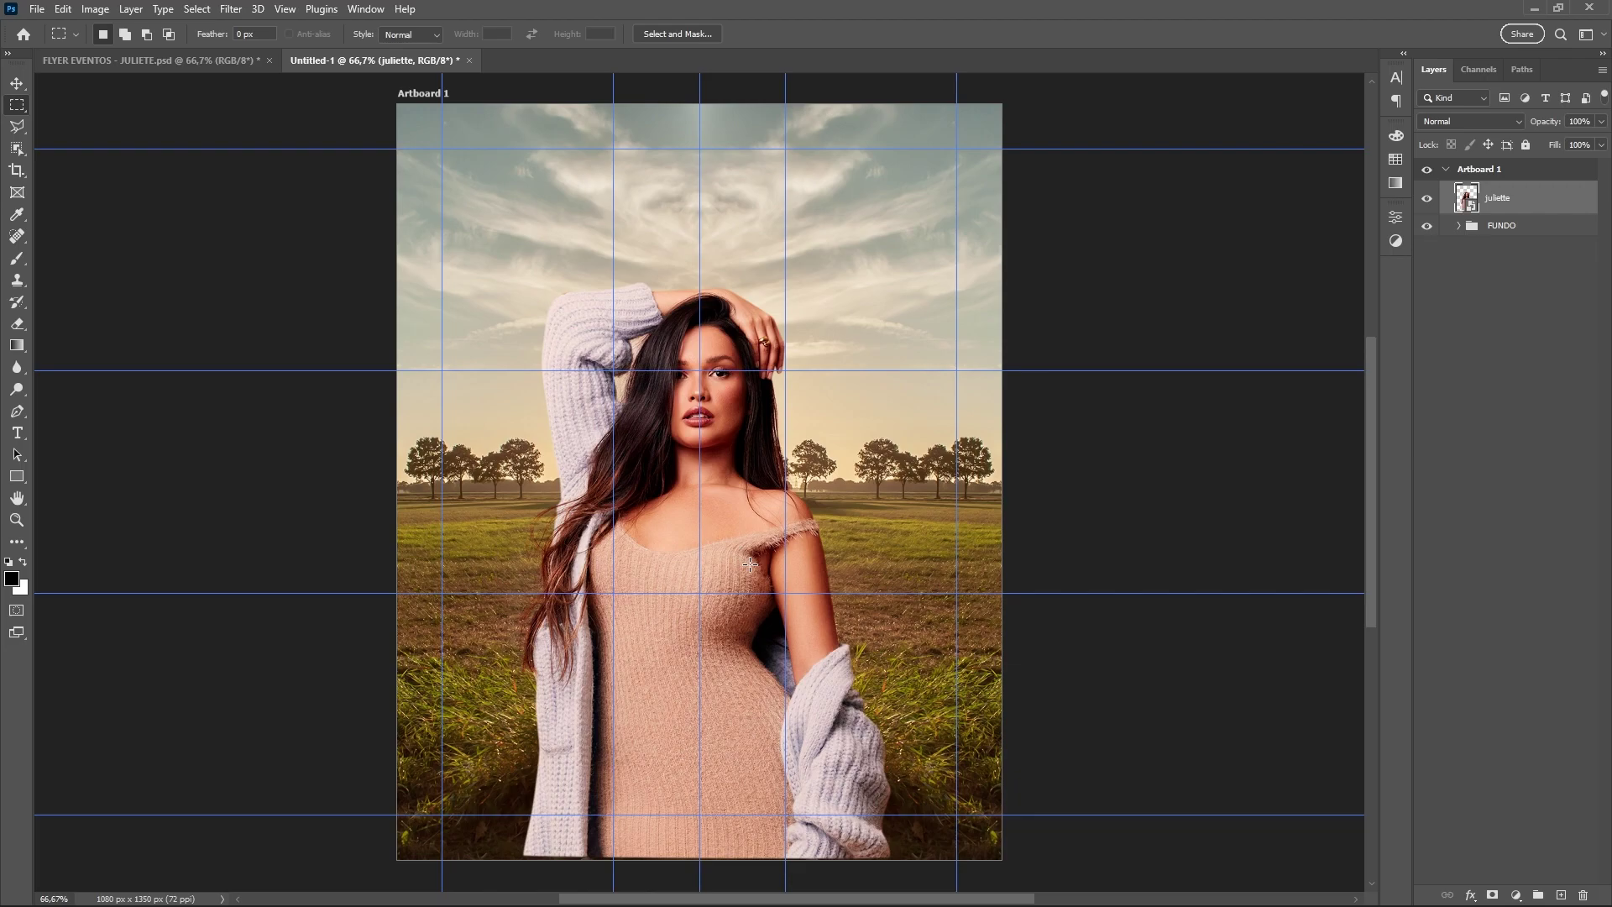
{"action": "scroll", "coordinate": [749, 565], "scroll_direction": "down", "scroll_amount": 1}
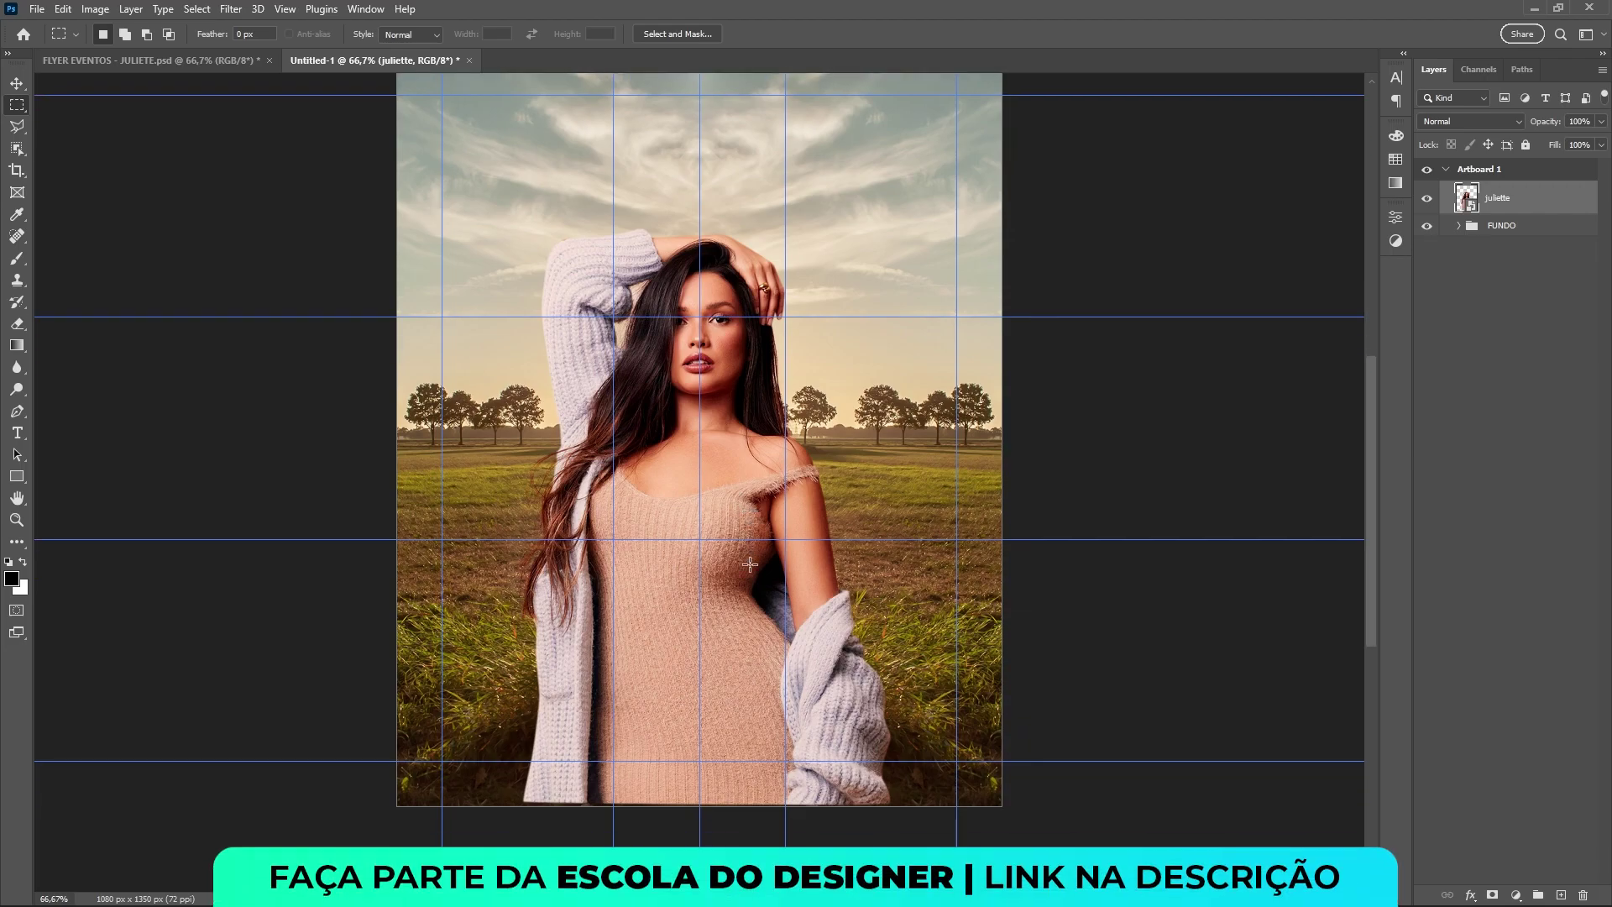
{"action": "left_click", "coordinate": [17, 84]}
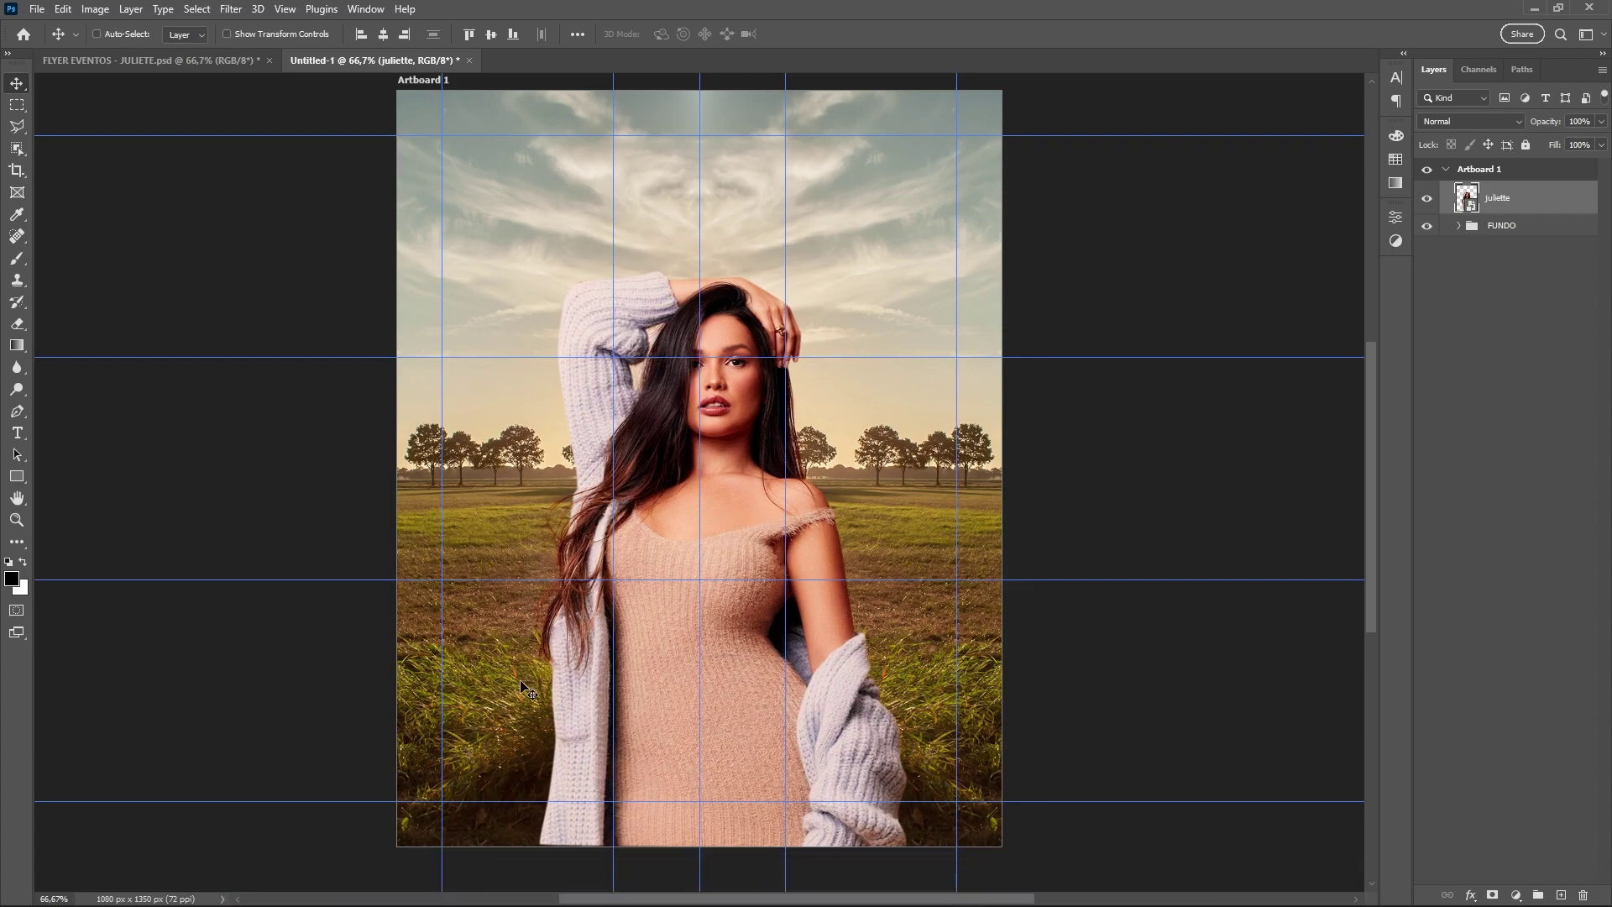
Group the juliette layer as FUNDO and hide the guides
{"action": "key", "text": "ctrl+g"}
{"action": "type", "text": "FUNDO"}
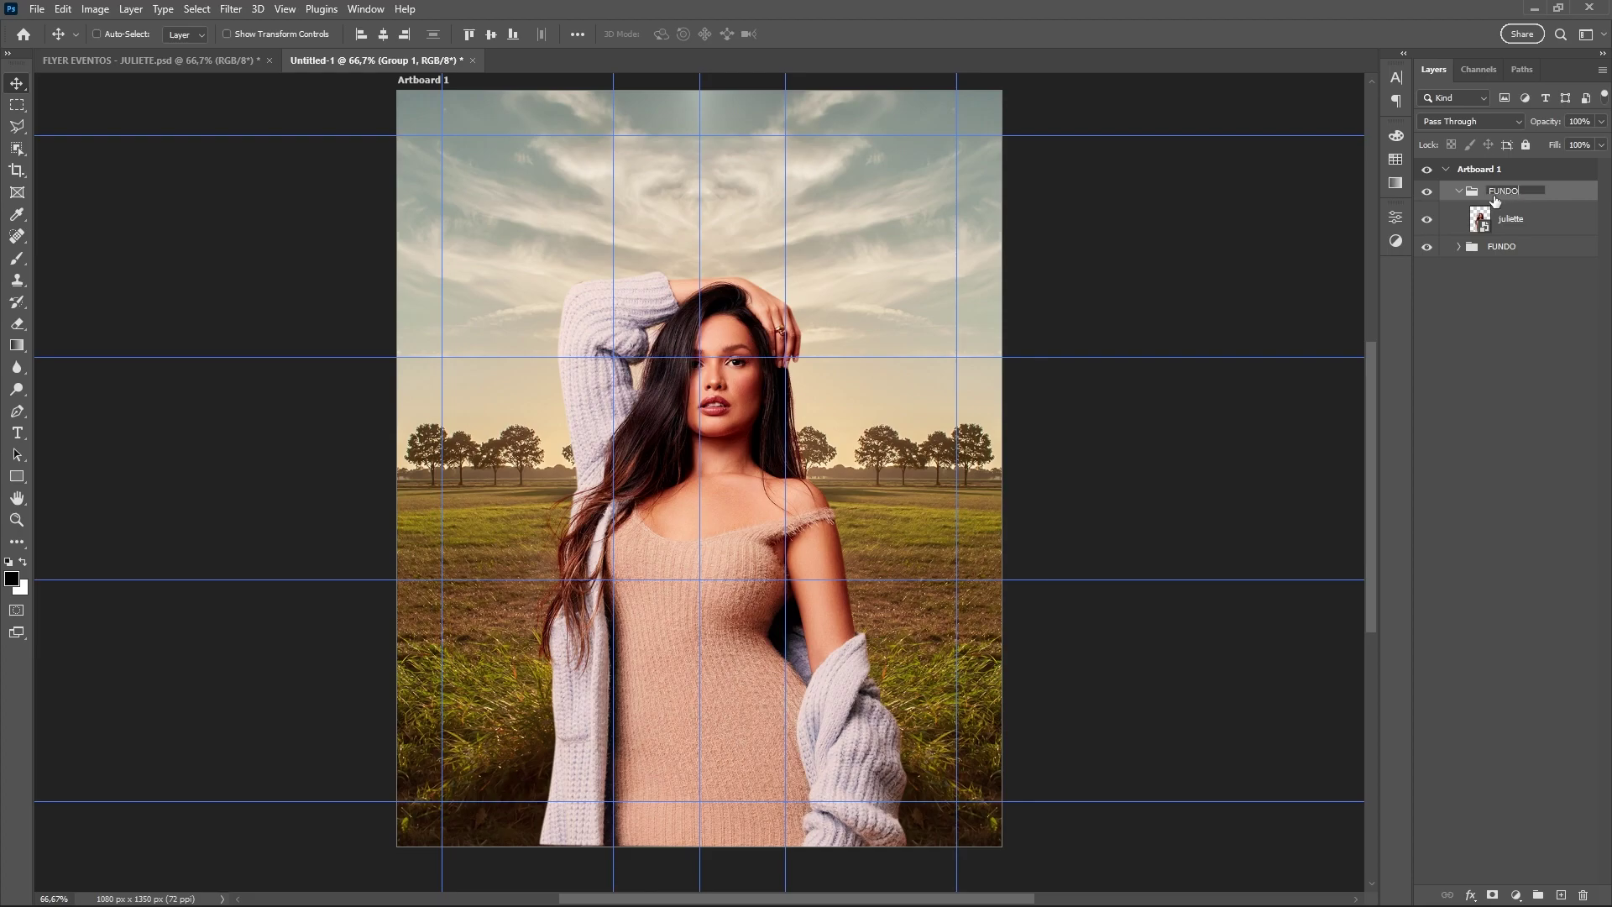
{"action": "key", "text": "Return"}
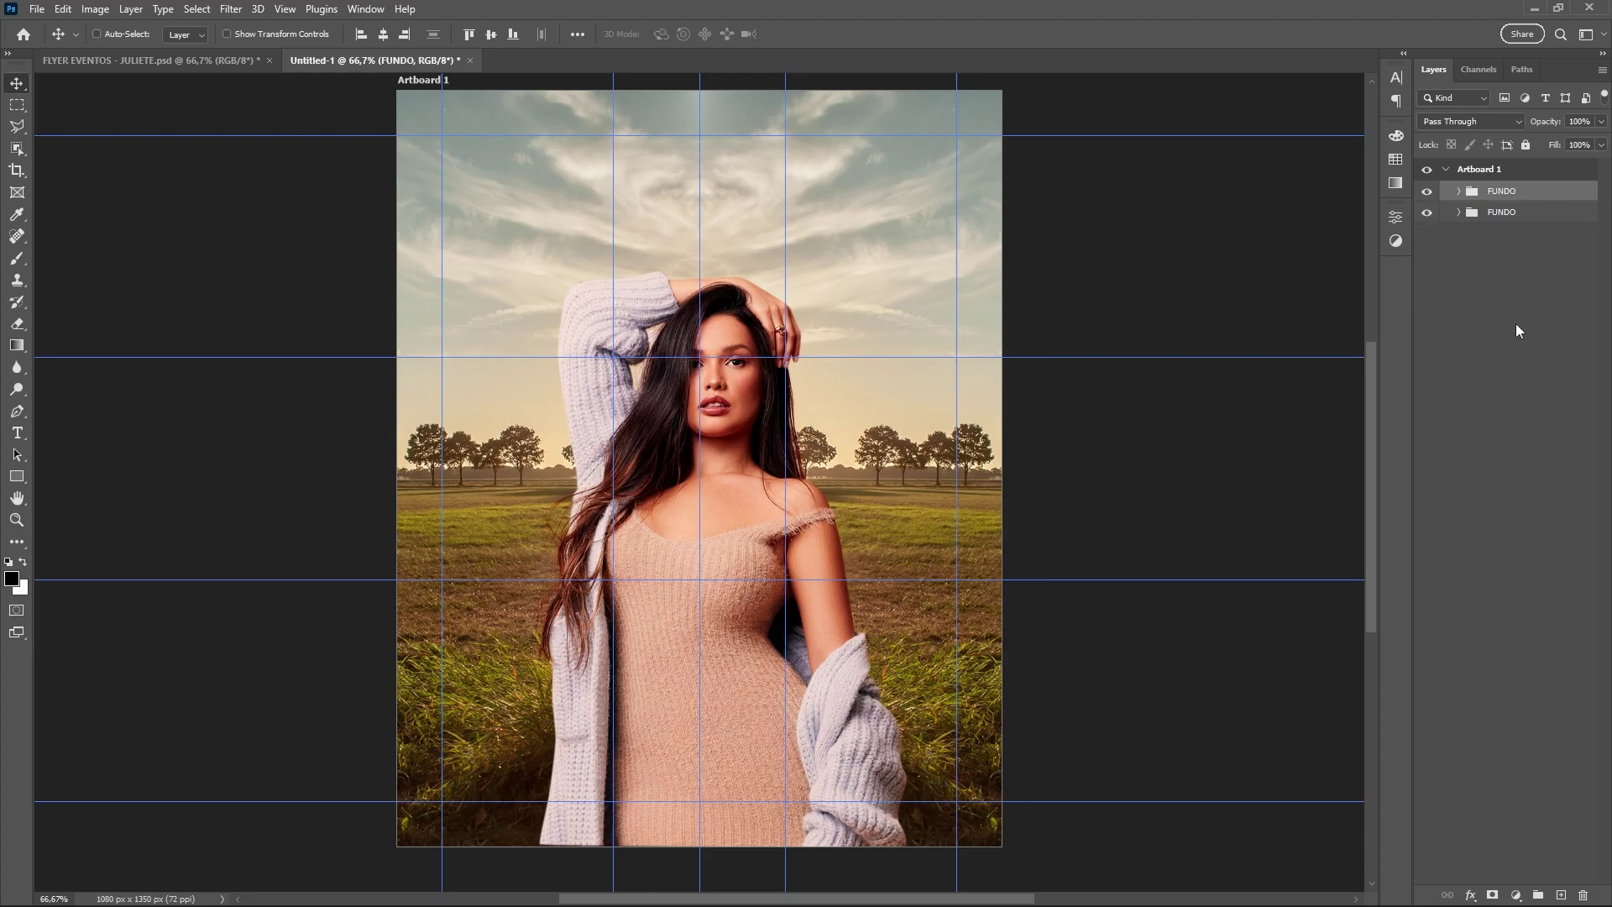
{"action": "key", "text": "ctrl+semicolon"}
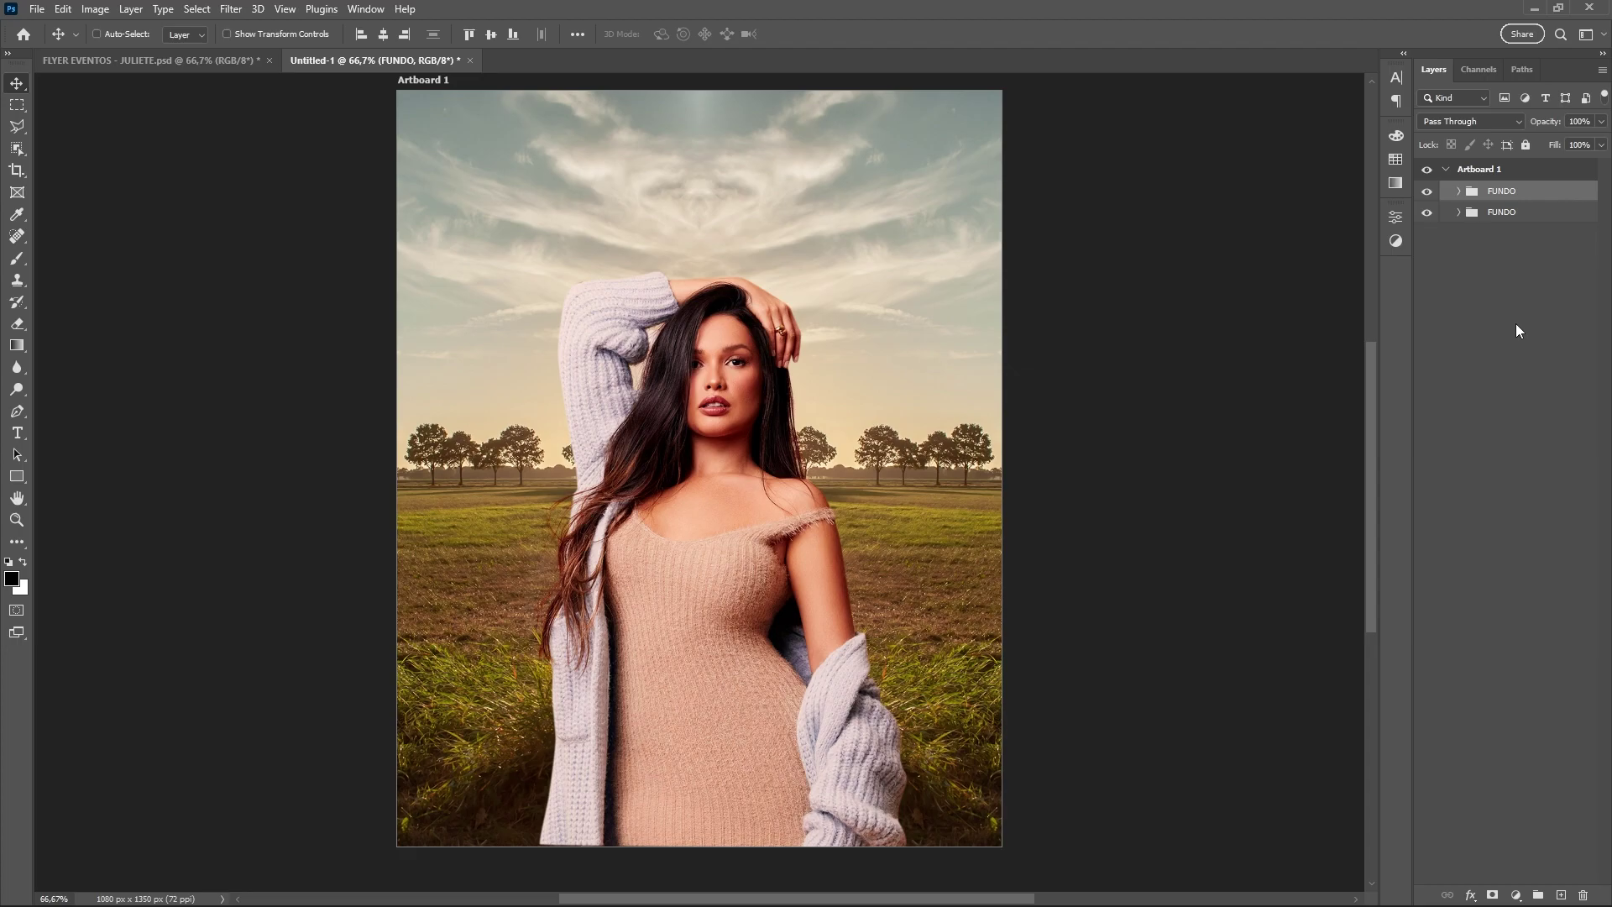
{"action": "scroll", "coordinate": [894, 336], "scroll_direction": "up", "scroll_amount": 1}
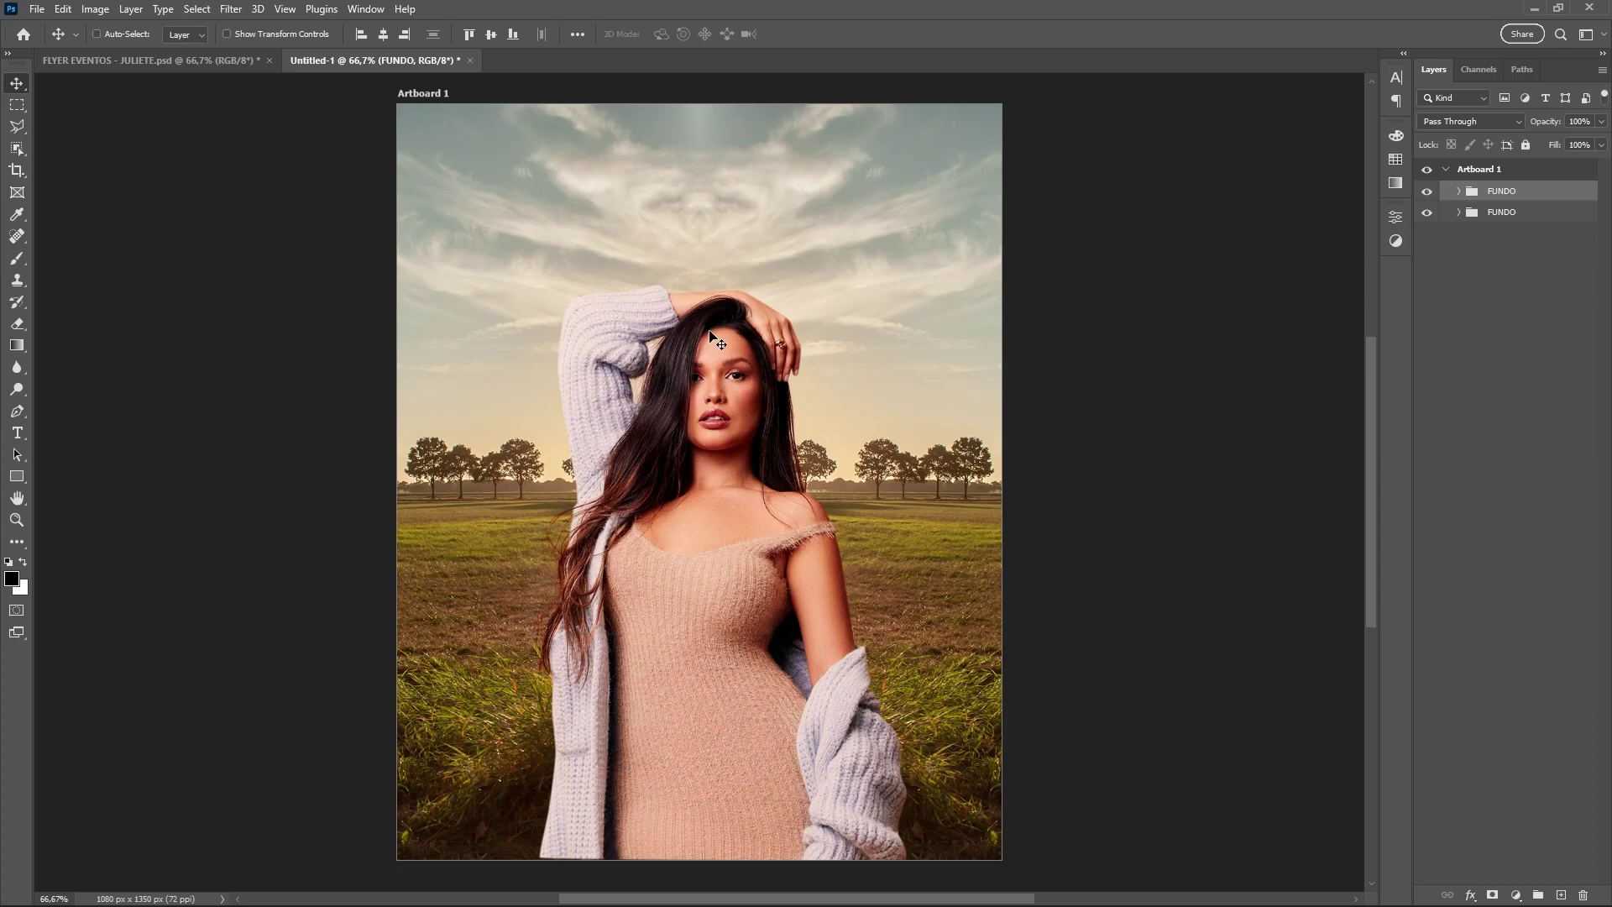
Add a new layer above Layer 1 and set a saturated peach foreground colour
{"action": "left_click", "coordinate": [1460, 214]}
{"action": "left_click", "coordinate": [1524, 242]}
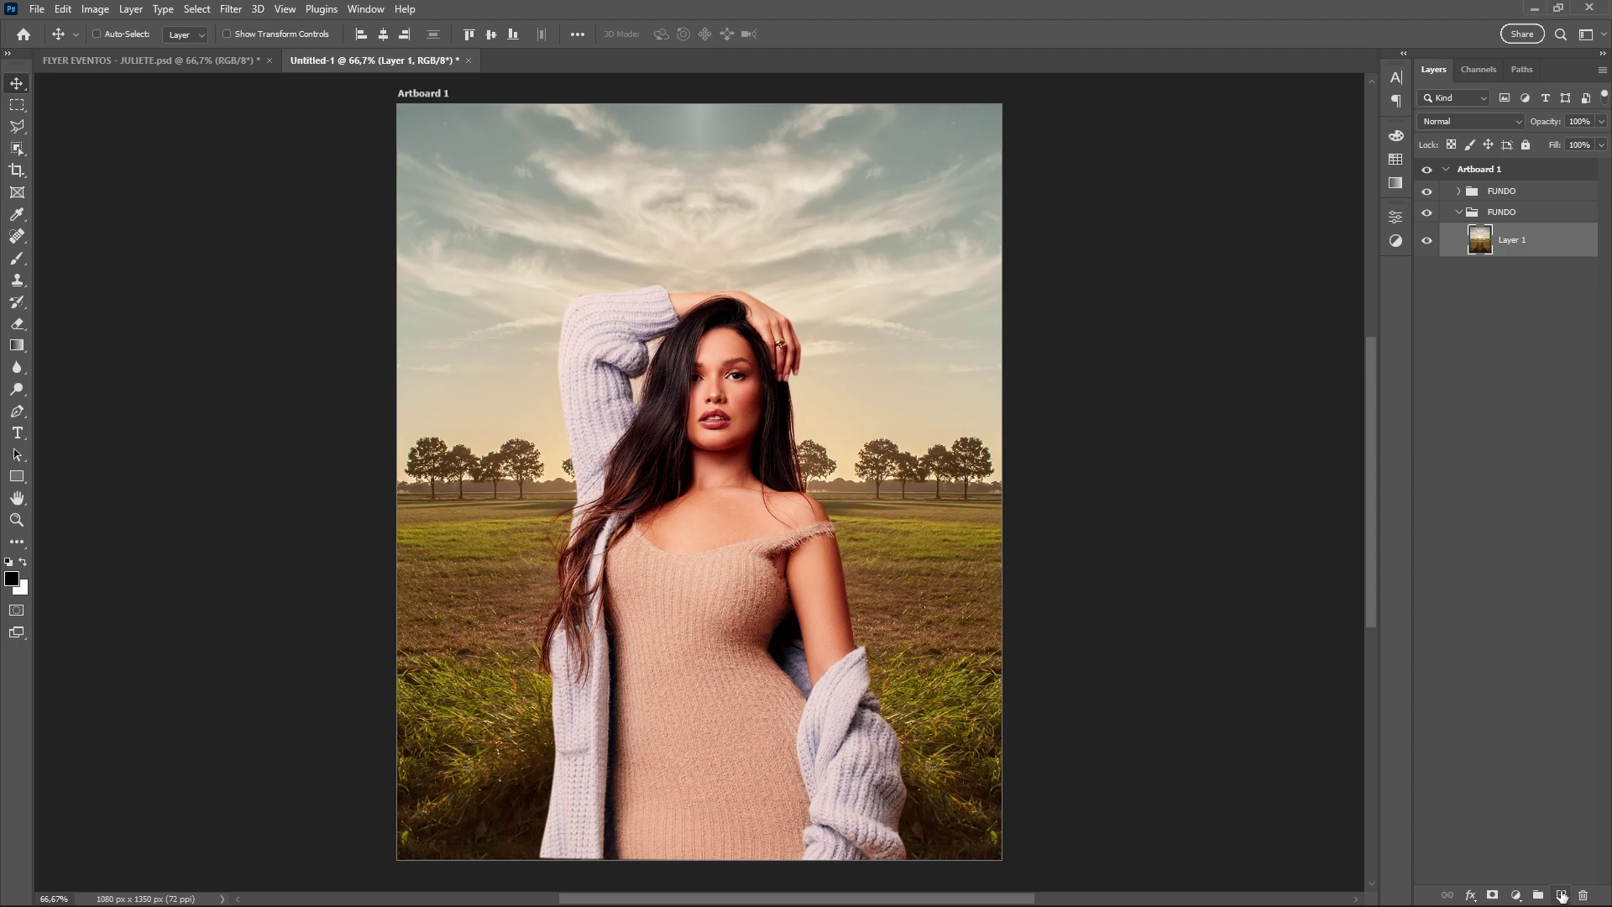
{"action": "left_click", "coordinate": [1562, 896]}
{"action": "left_click", "coordinate": [13, 579]}
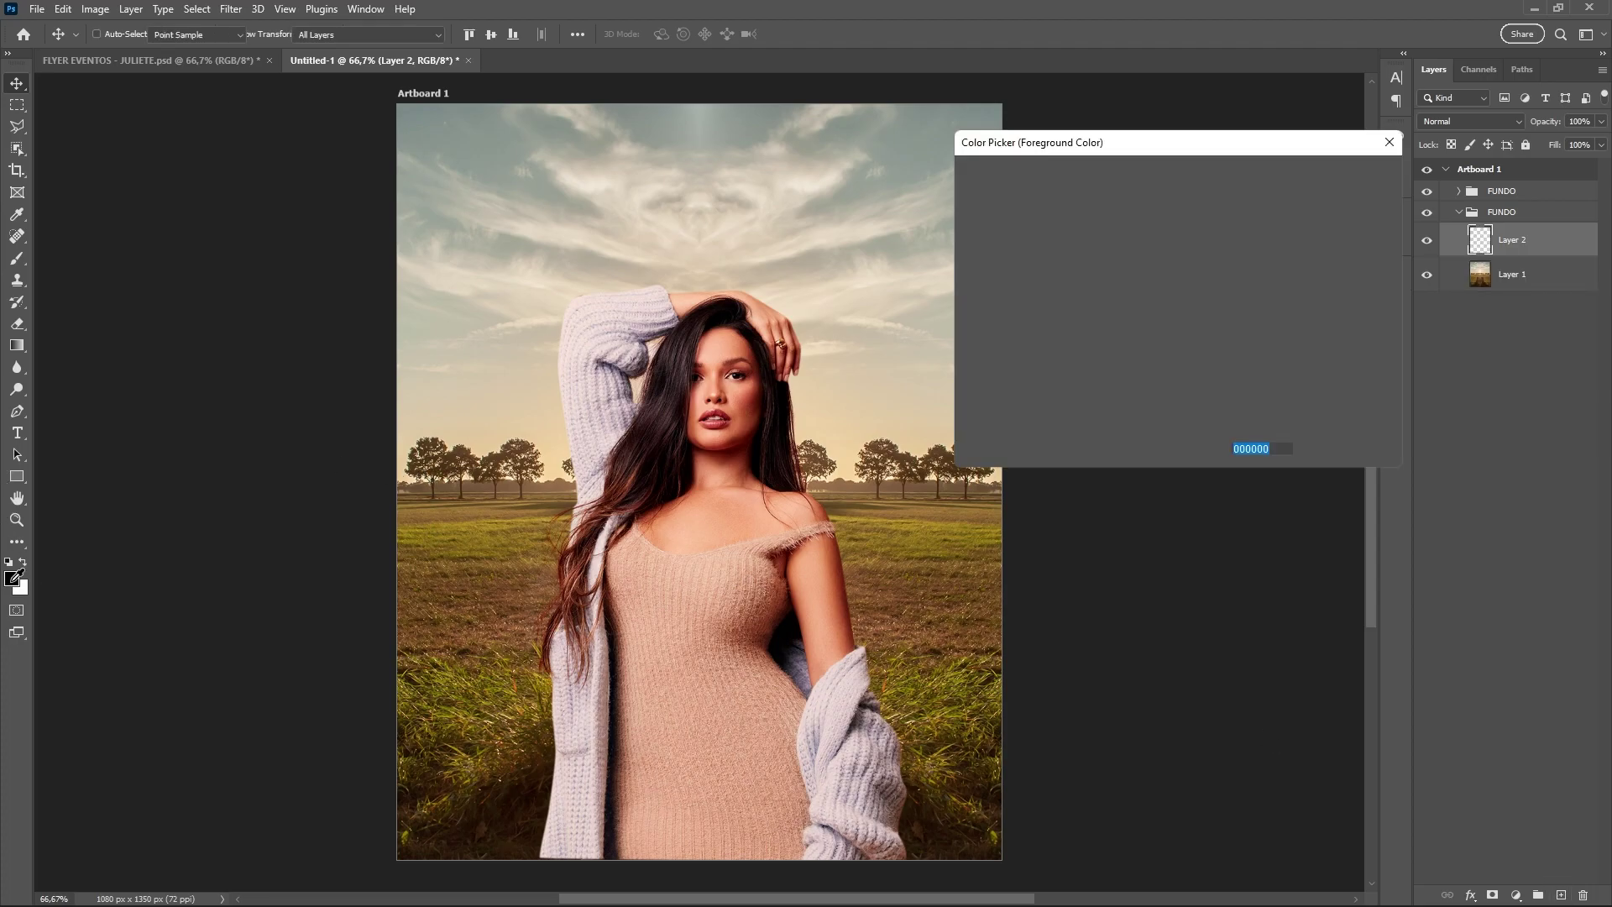
{"action": "left_click", "coordinate": [1035, 172]}
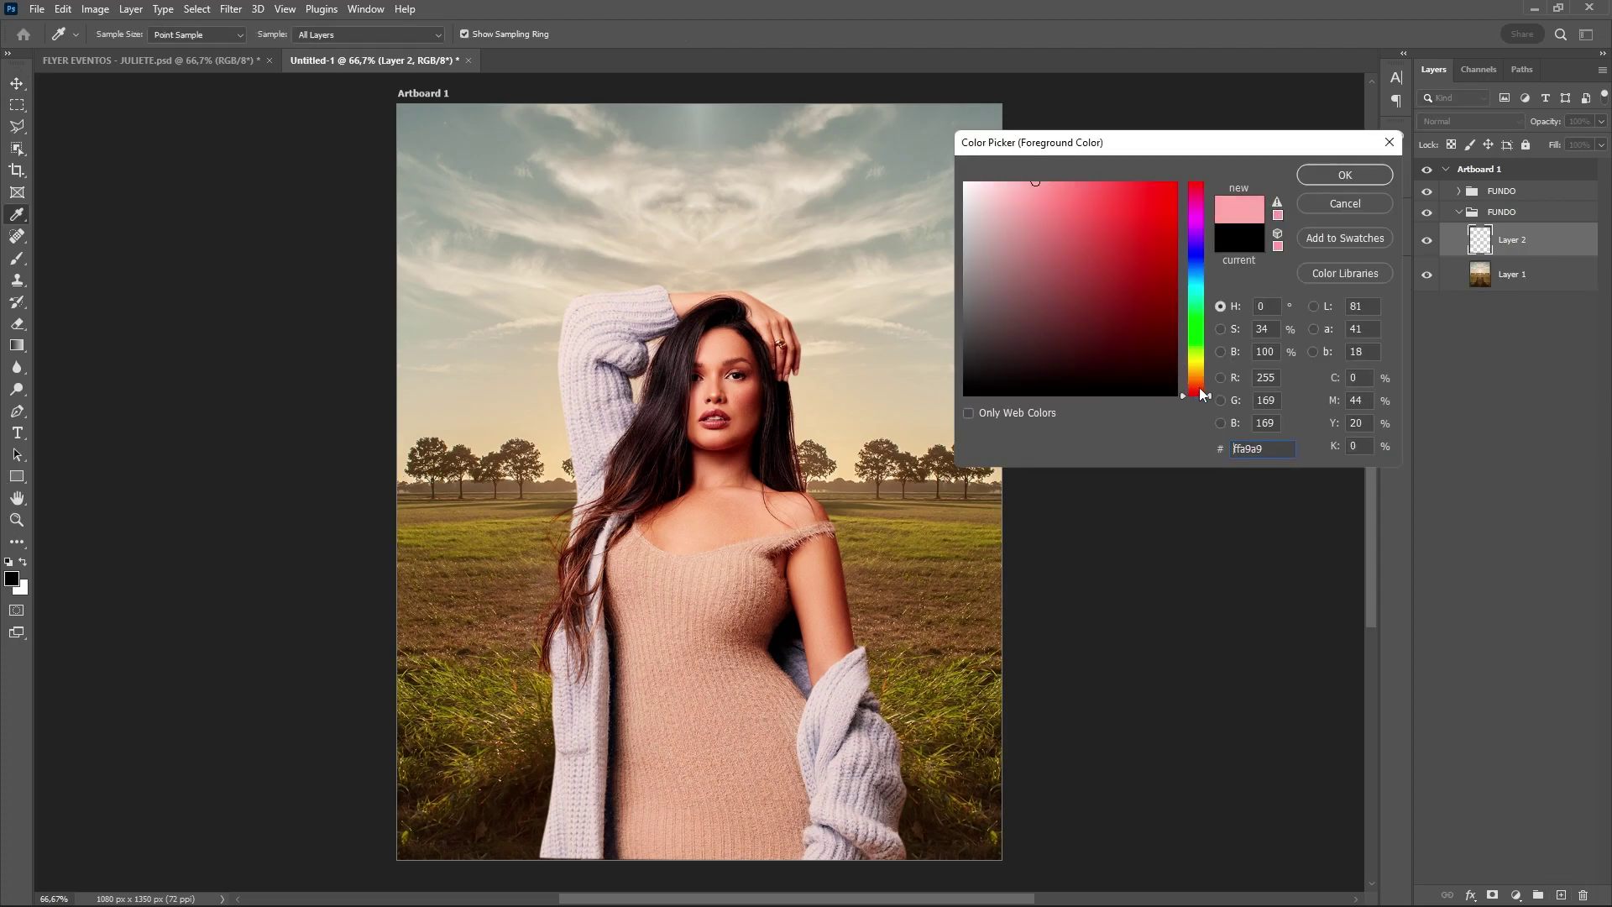
{"action": "left_click_drag", "start_coordinate": [1202, 394], "coordinate": [1190, 385]}
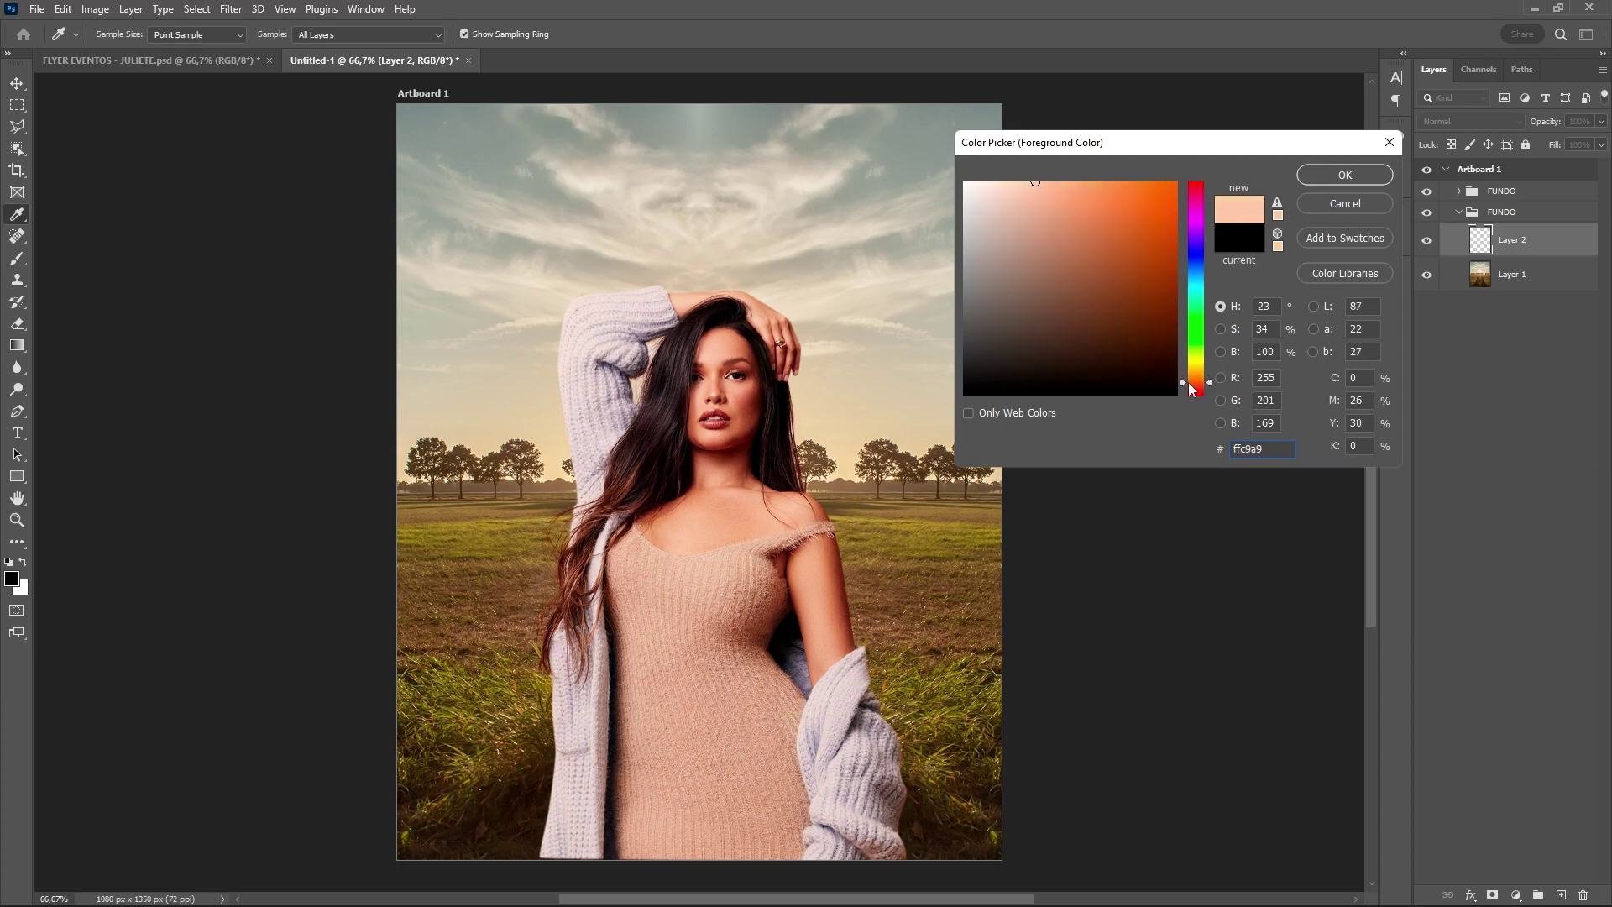
{"action": "left_click_drag", "start_coordinate": [1035, 181], "coordinate": [1059, 181]}
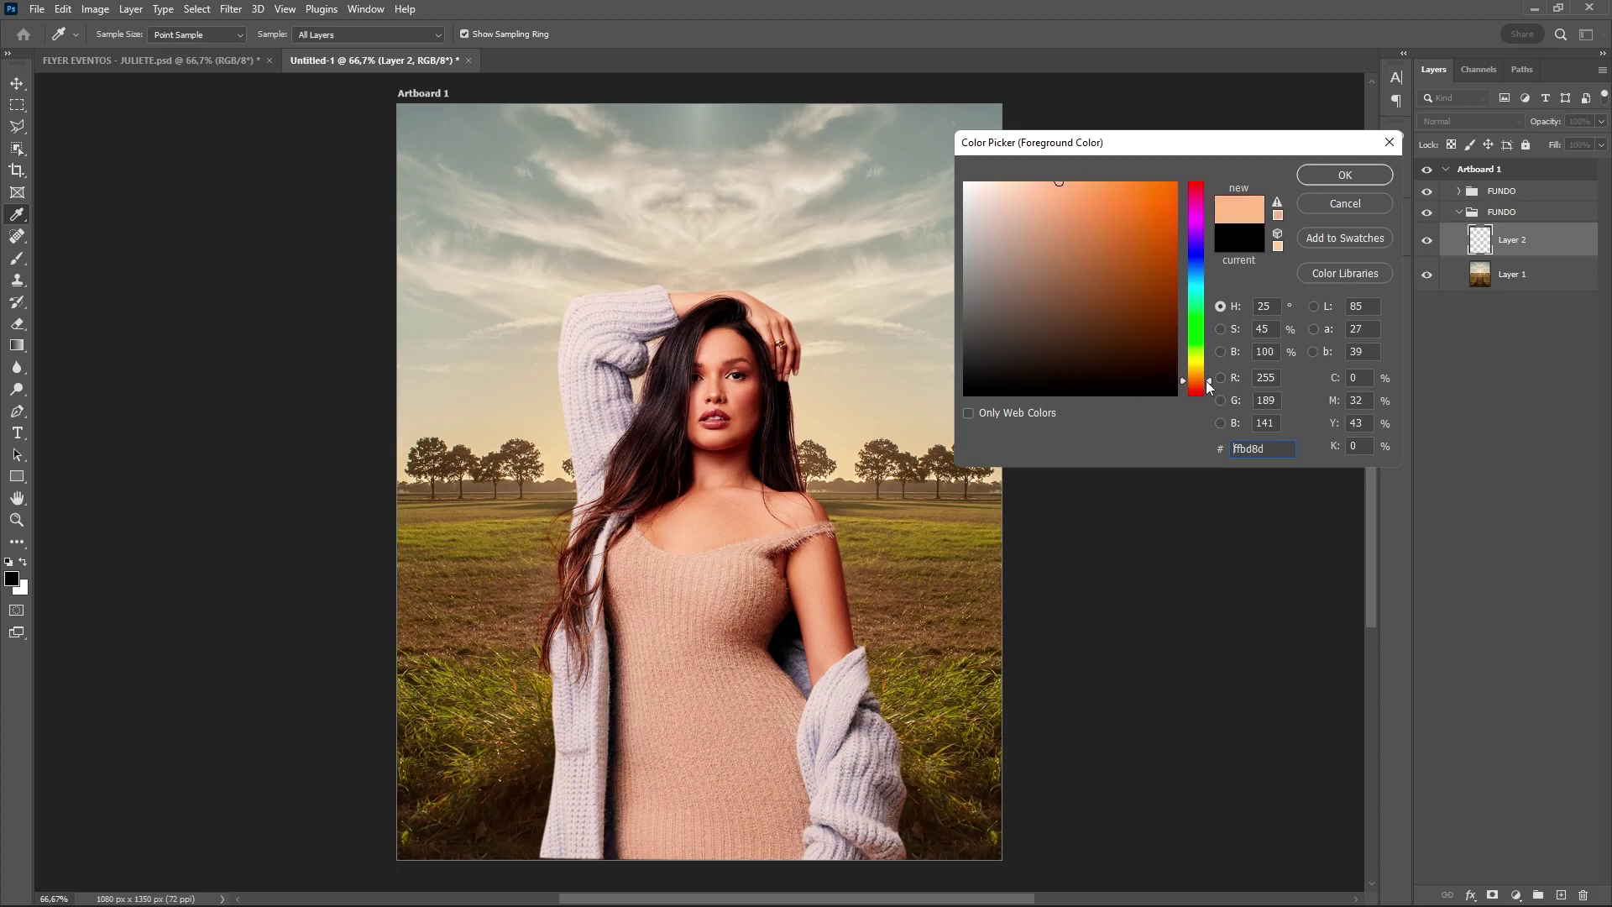
{"action": "left_click_drag", "start_coordinate": [1207, 382], "coordinate": [1207, 381]}
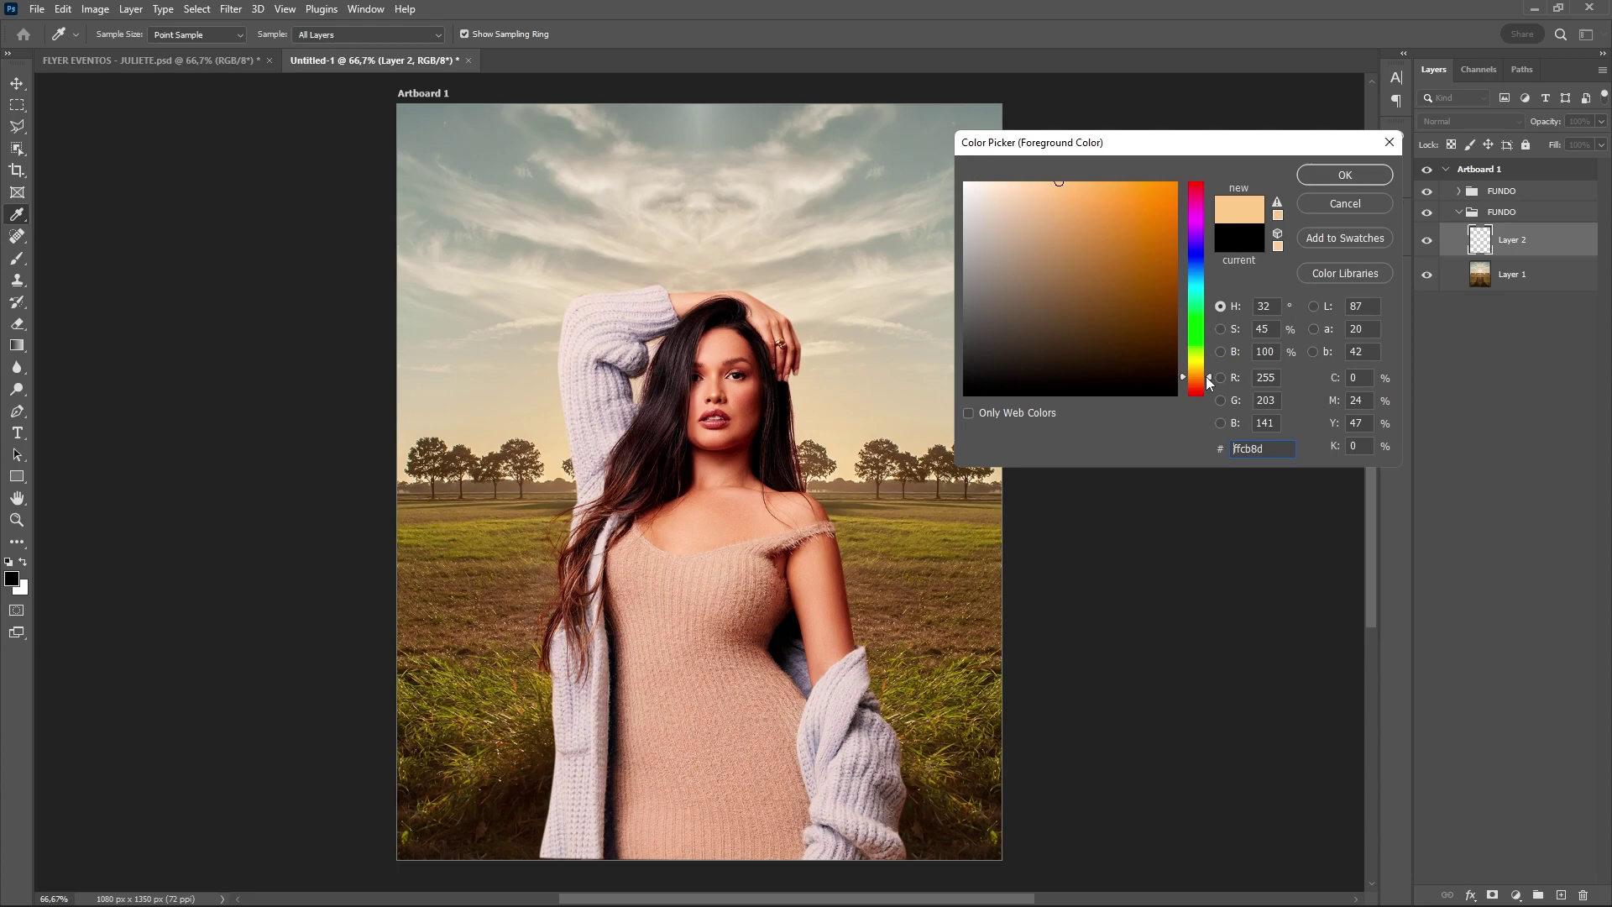
{"action": "left_click", "coordinate": [1344, 176]}
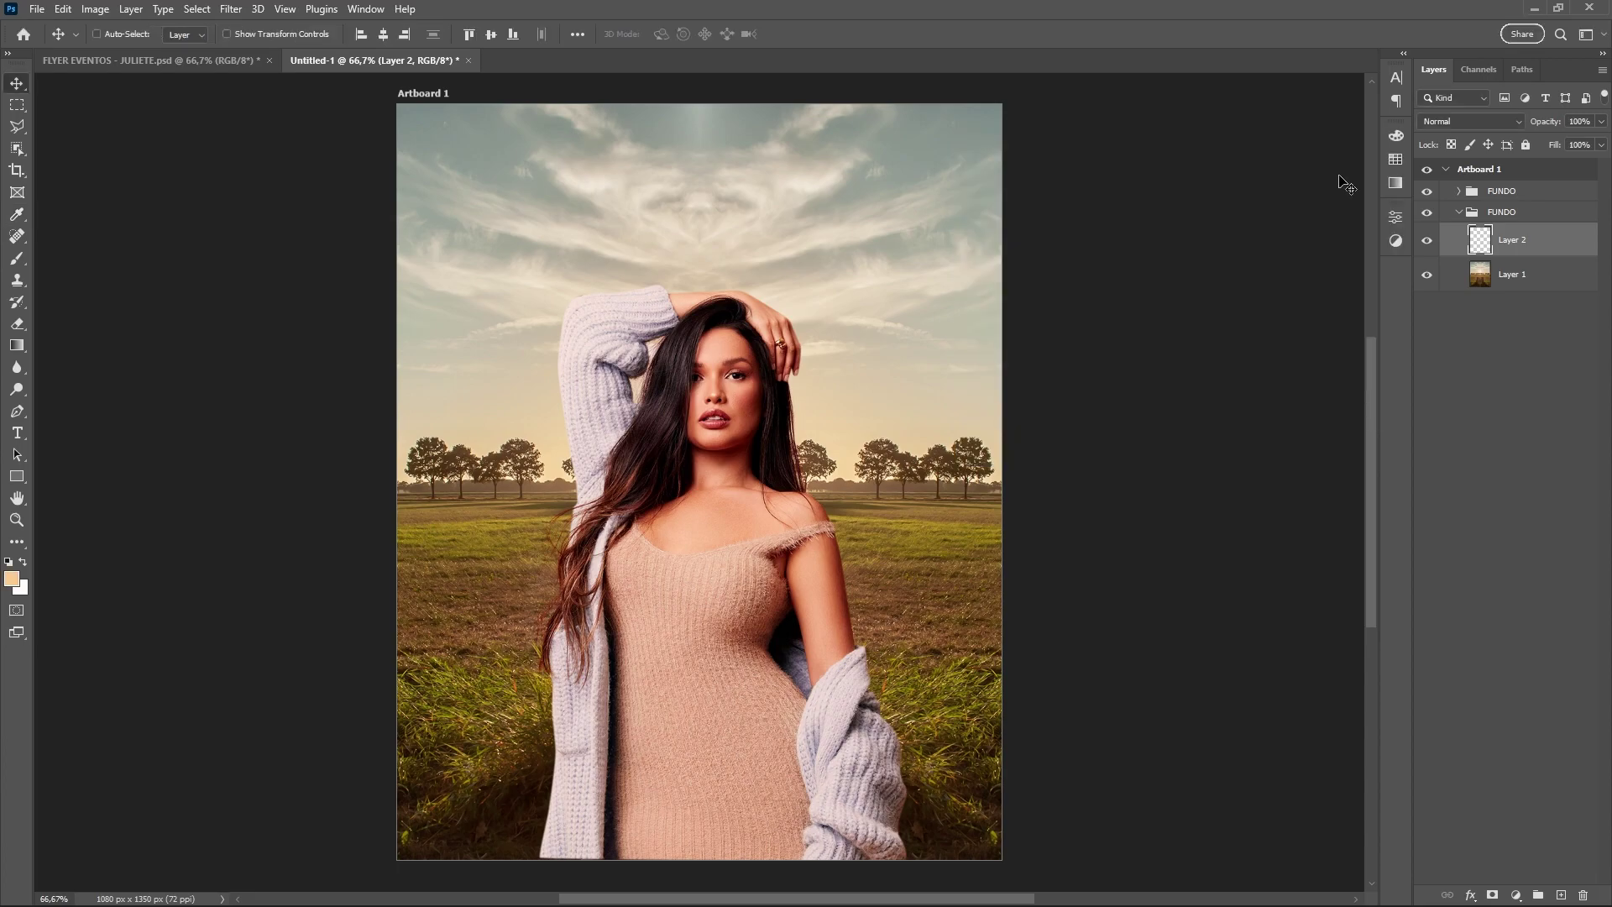
Paint a peach glow behind the model's head with a soft 474 px brush
{"action": "left_click", "coordinate": [18, 257]}
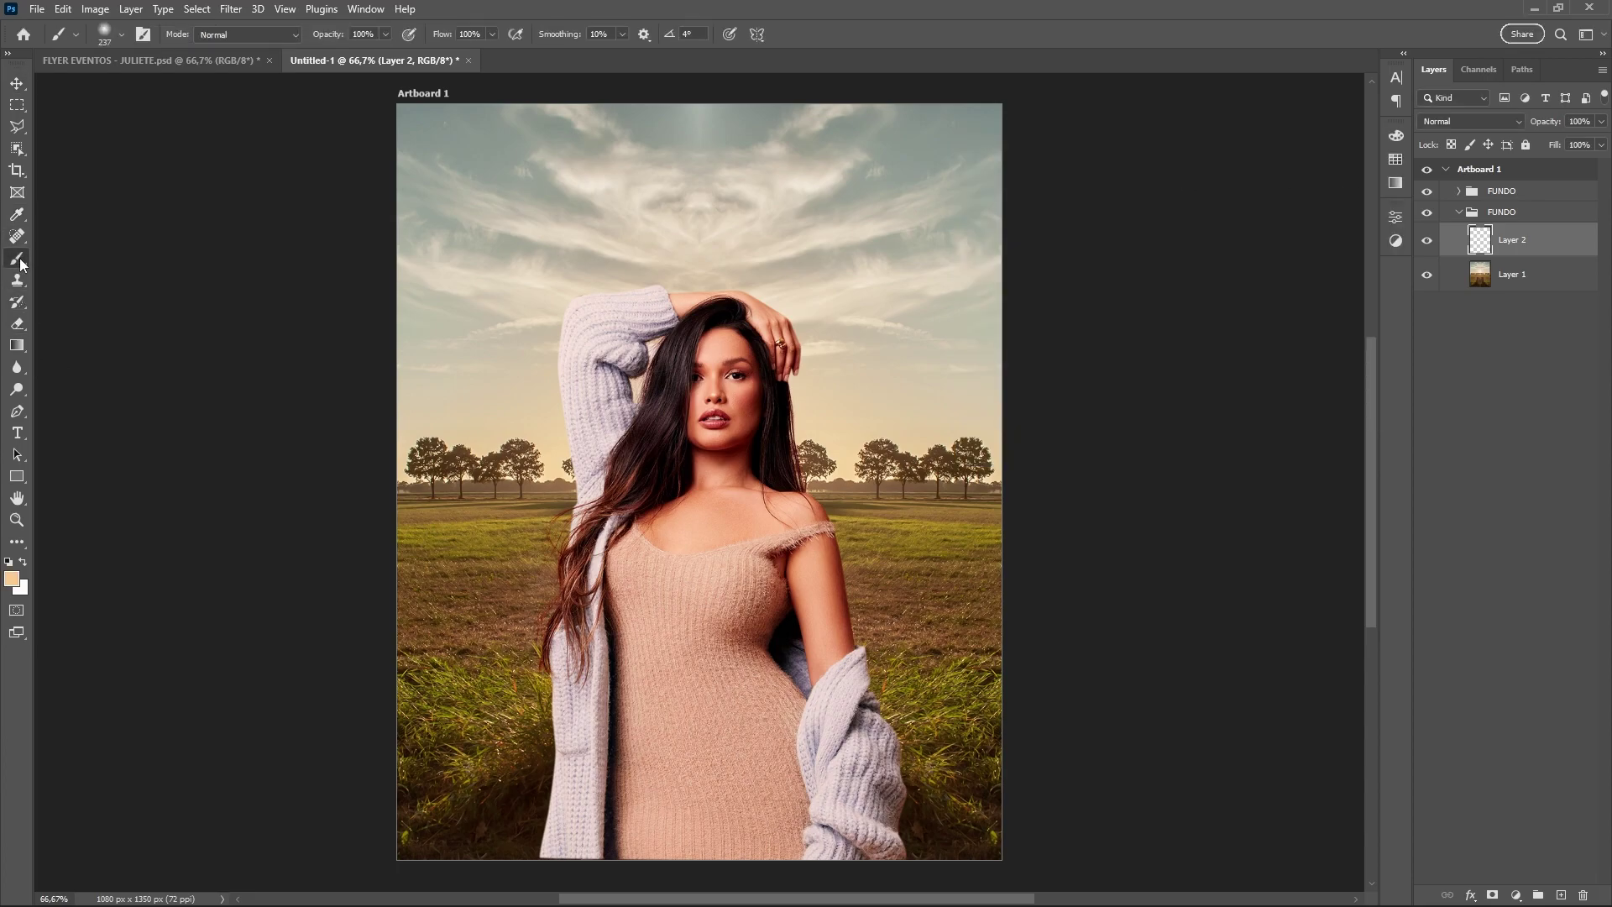
{"action": "right_click", "coordinate": [659, 294]}
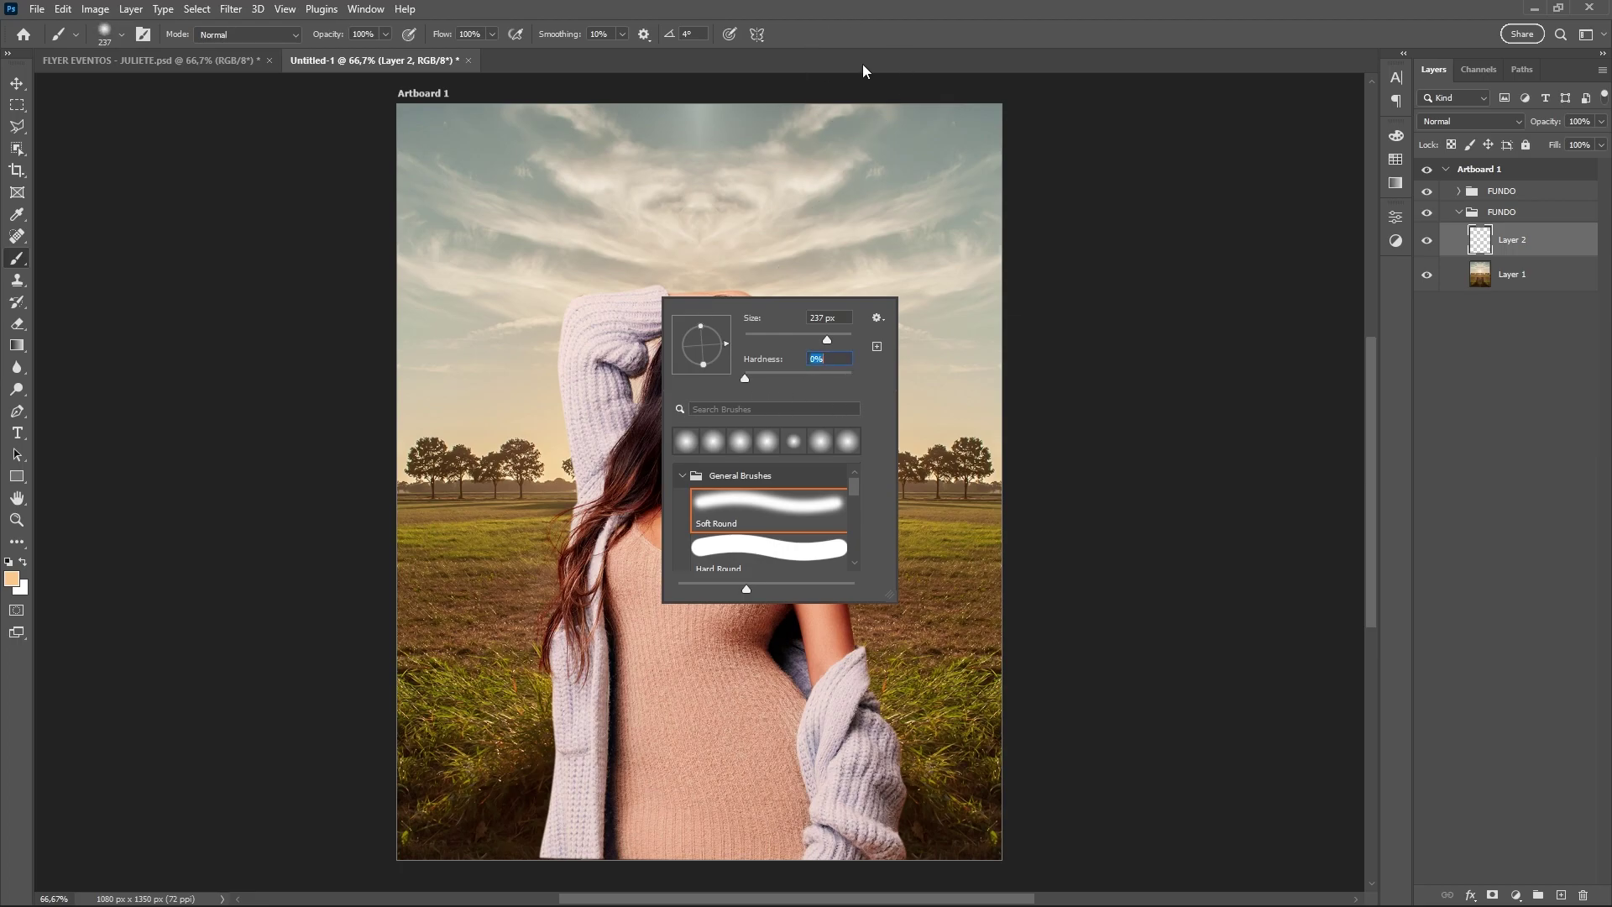
{"action": "left_click", "coordinate": [864, 34]}
{"action": "left_click_drag", "start_coordinate": [713, 415], "coordinate": [803, 435]}
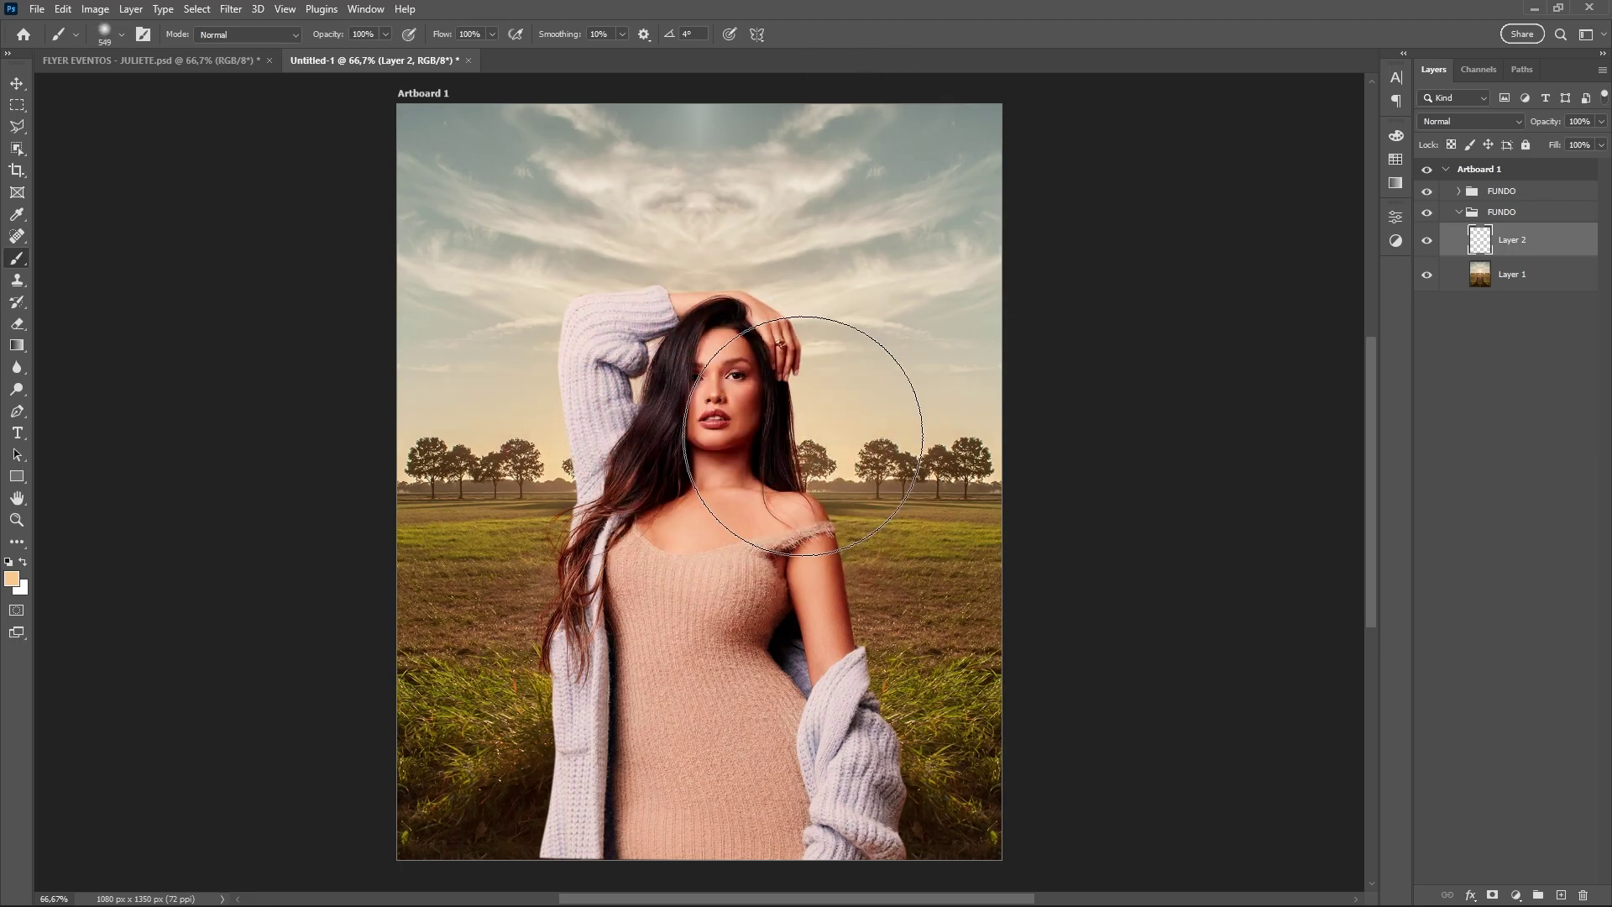
{"action": "left_click", "coordinate": [736, 451]}
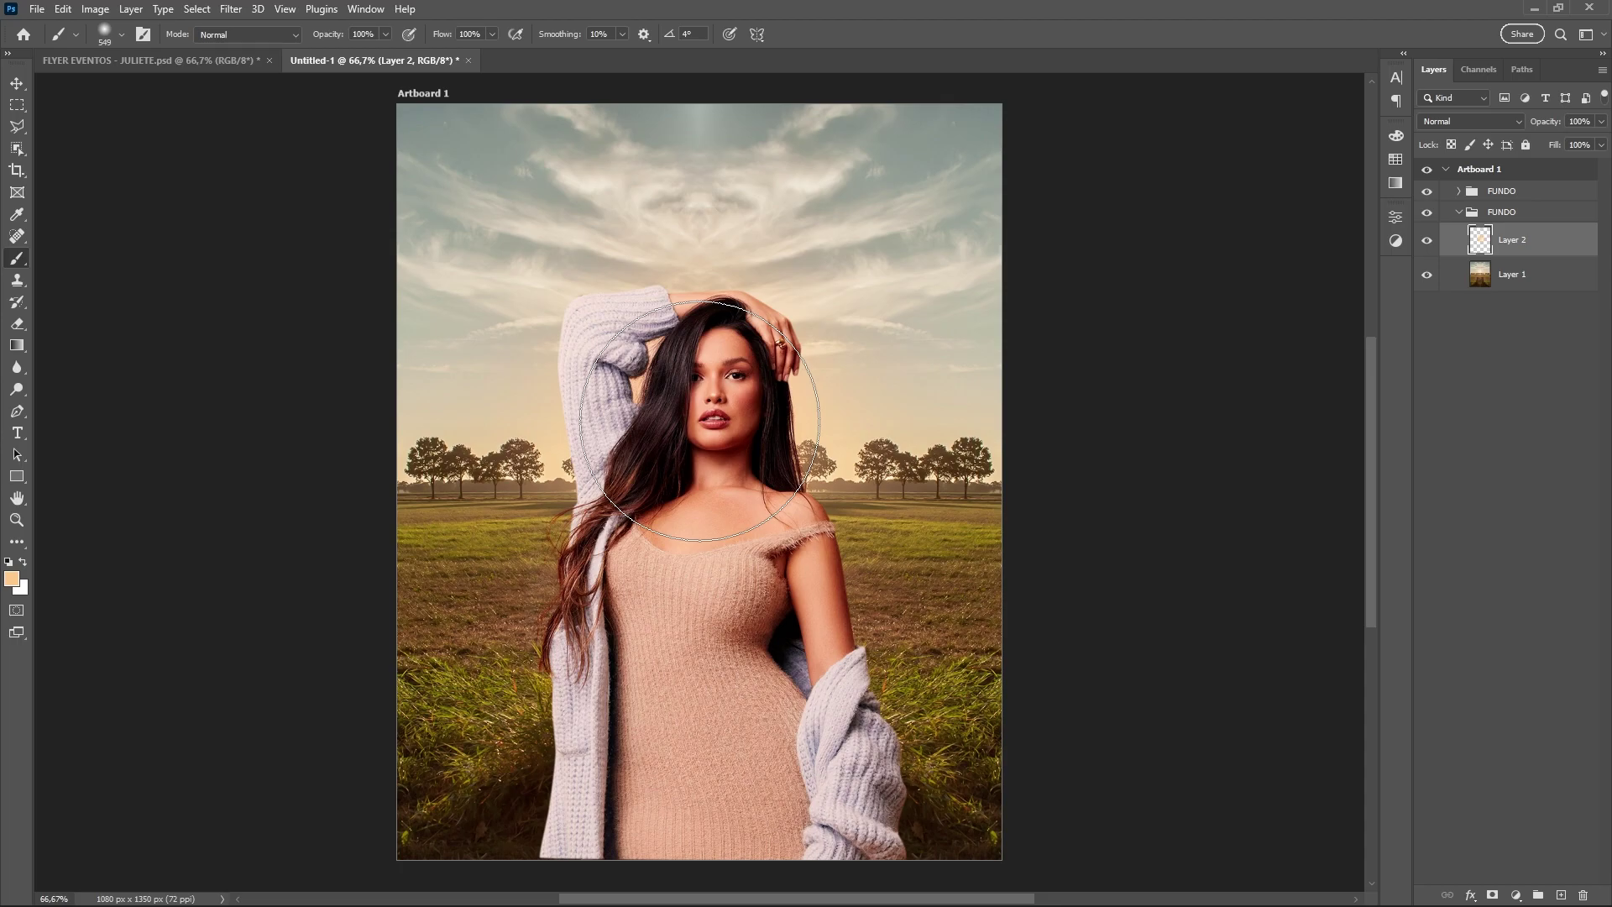
Set the glow layer to Screen and enlarge it evenly around the model
{"action": "left_click", "coordinate": [1449, 123]}
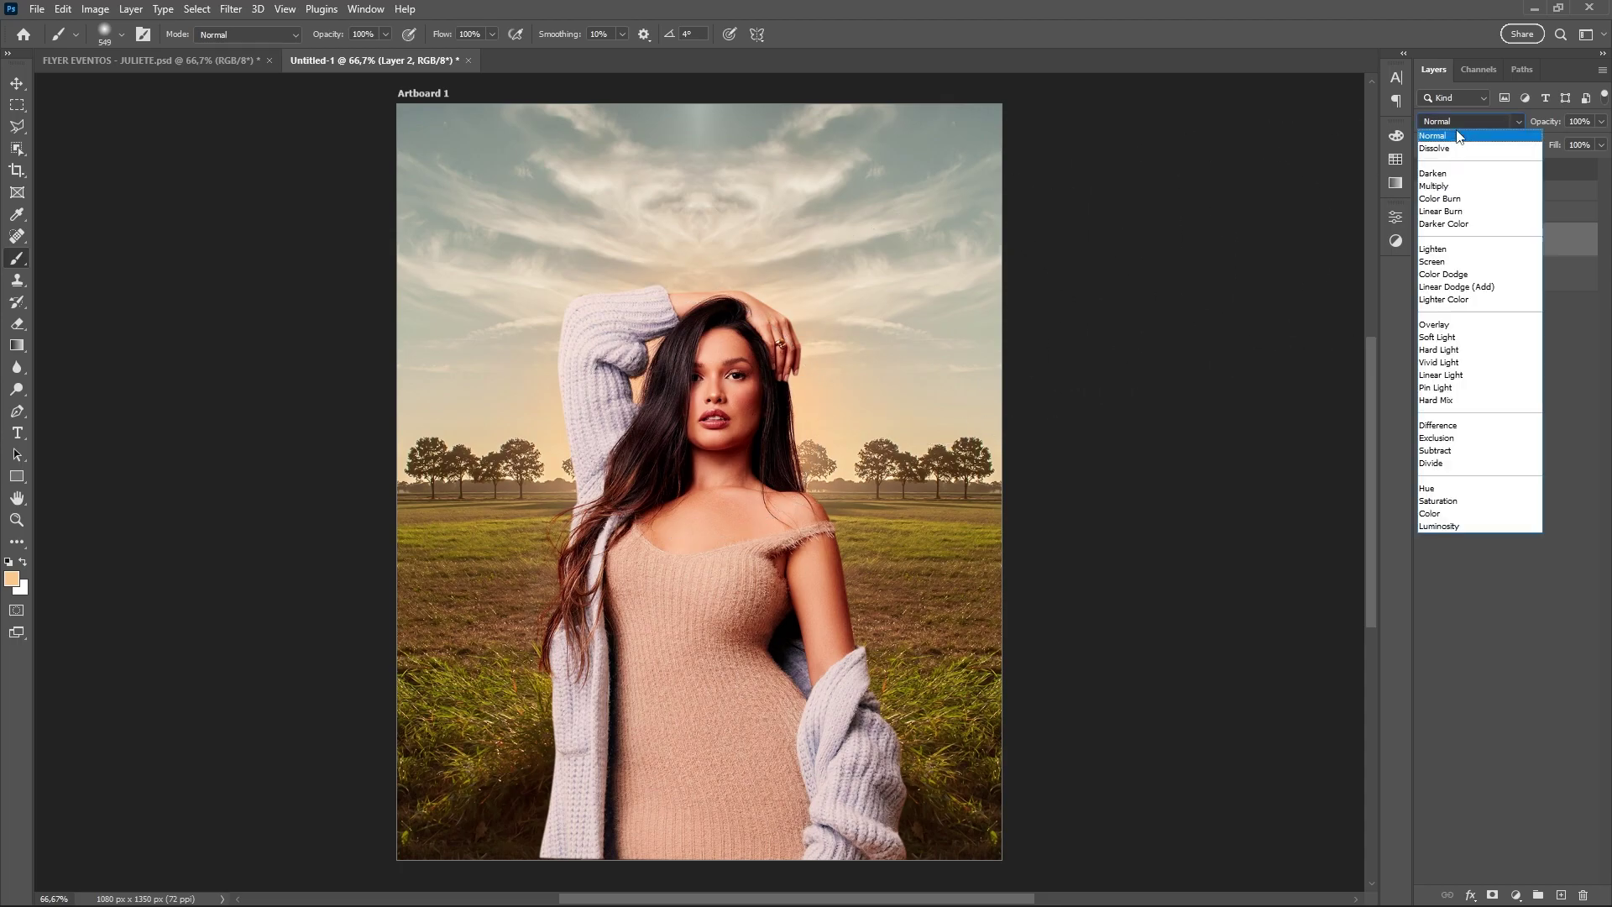
{"action": "left_click", "coordinate": [1444, 263]}
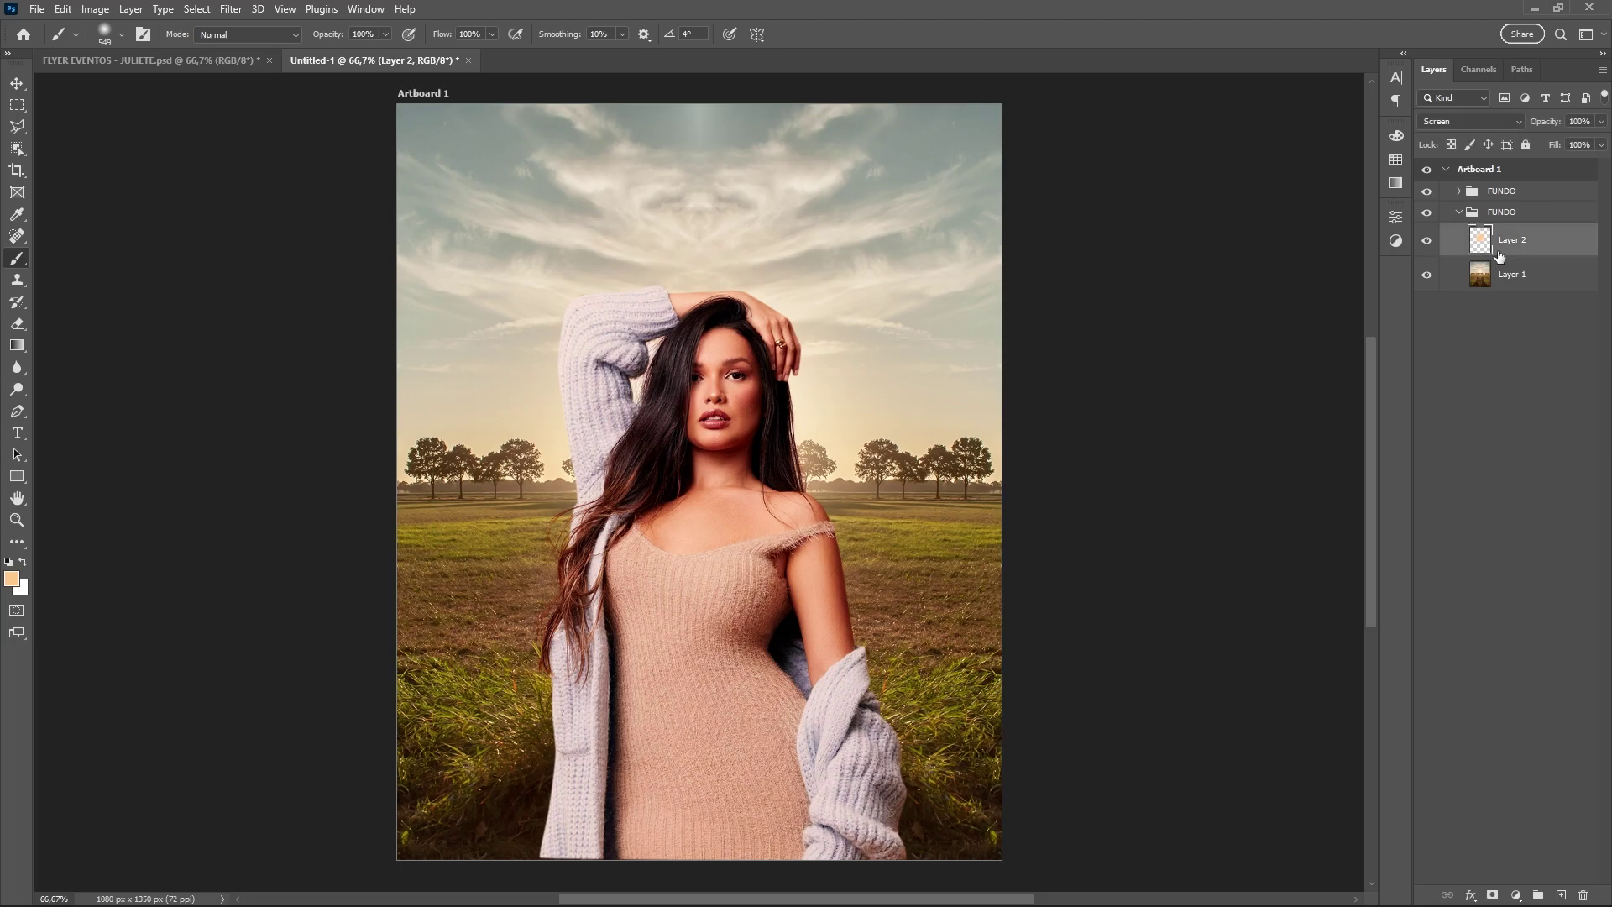
{"action": "key", "text": "ctrl+t"}
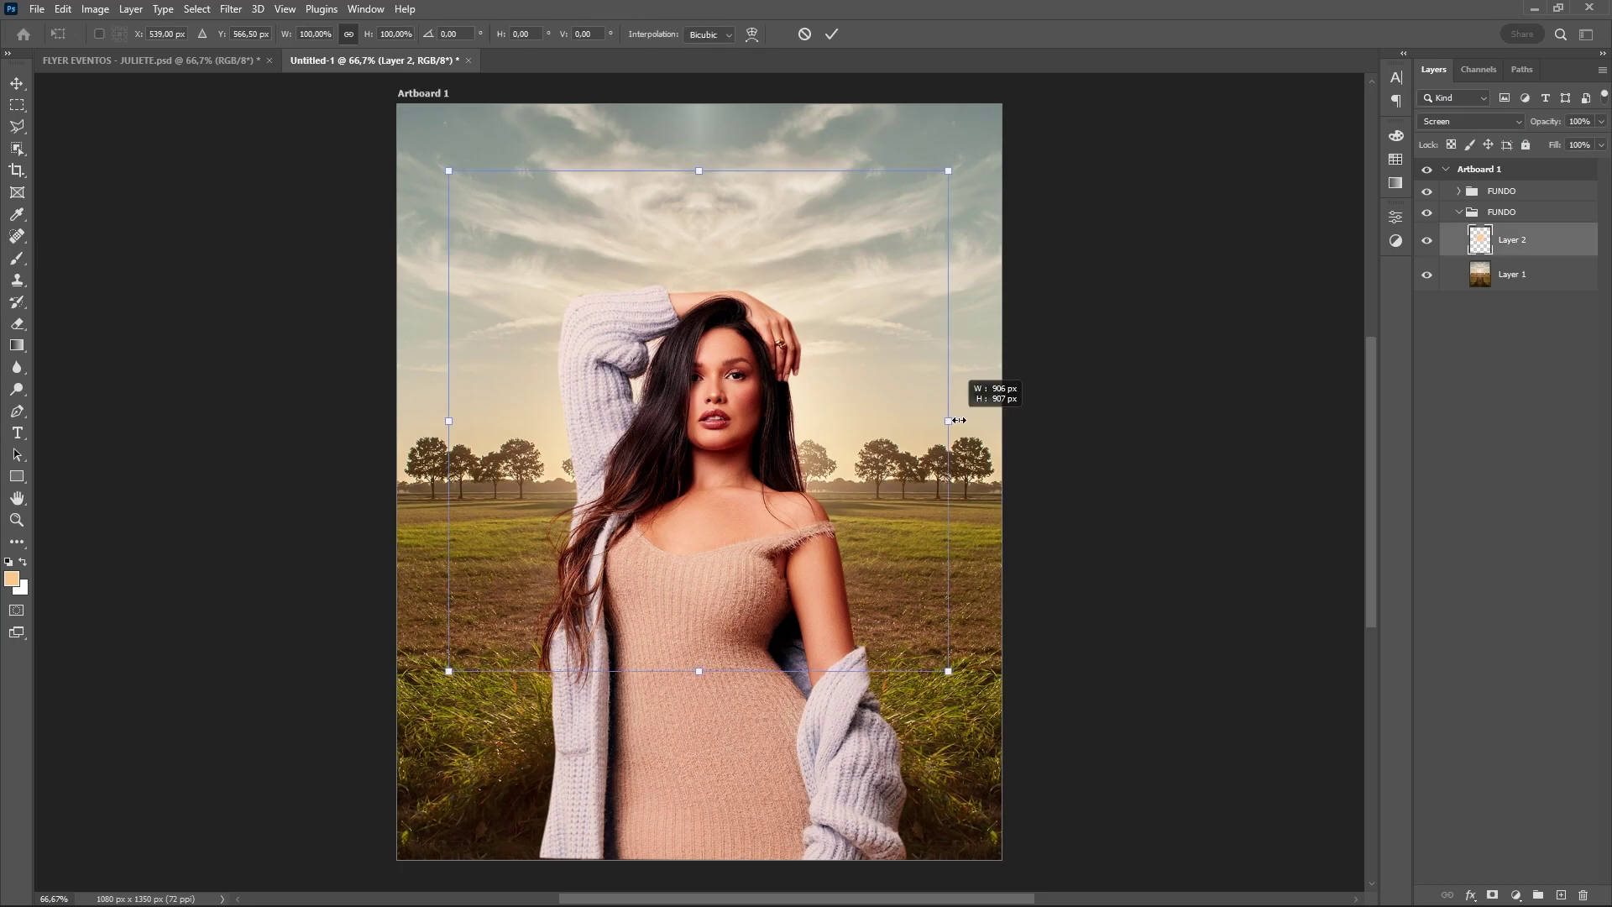
{"action": "left_click_drag", "start_coordinate": [949, 421], "coordinate": [1072, 385]}
{"action": "key", "text": "Return"}
{"action": "key", "text": "b"}
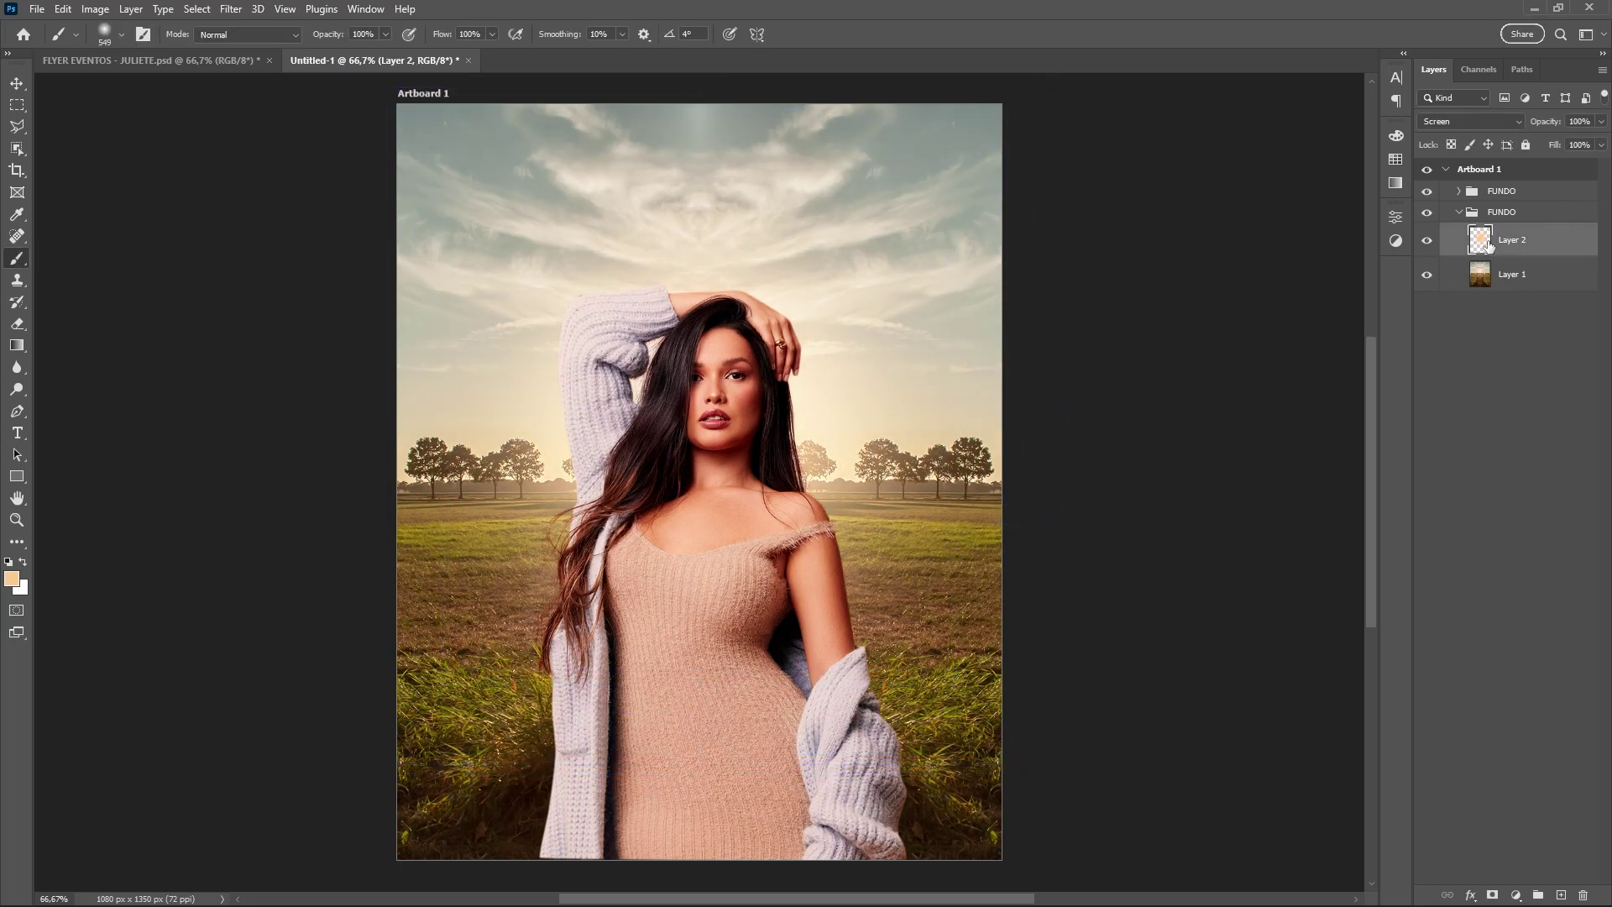
Add another new layer with a pale cream foreground colour (fff1e1)
{"action": "left_click", "coordinate": [1561, 895]}
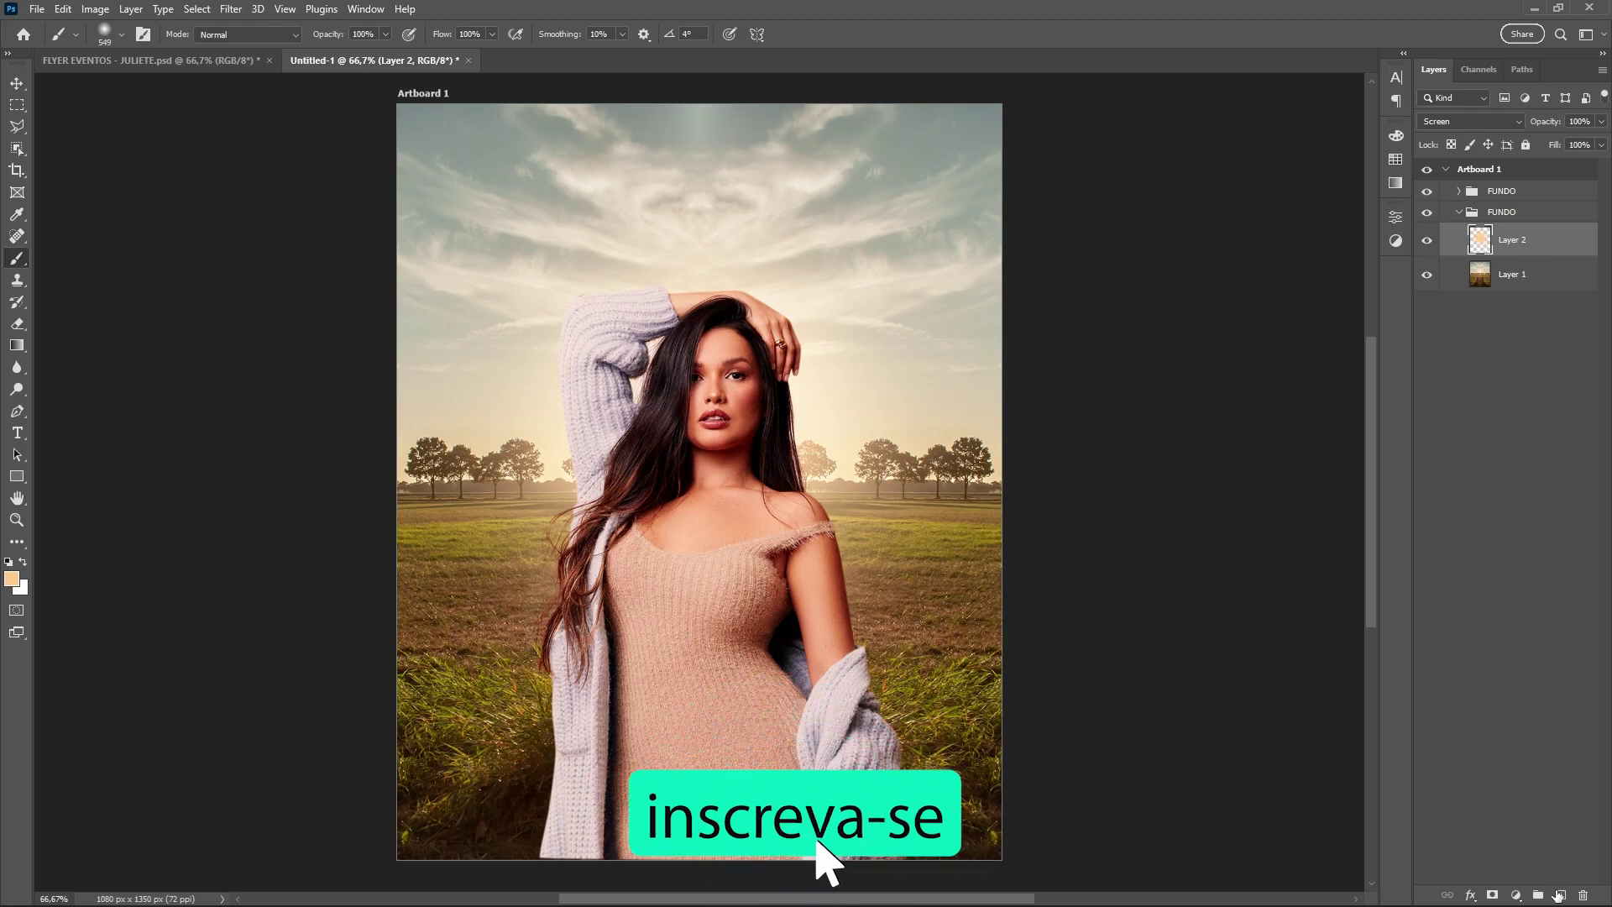
{"action": "left_click", "coordinate": [12, 579]}
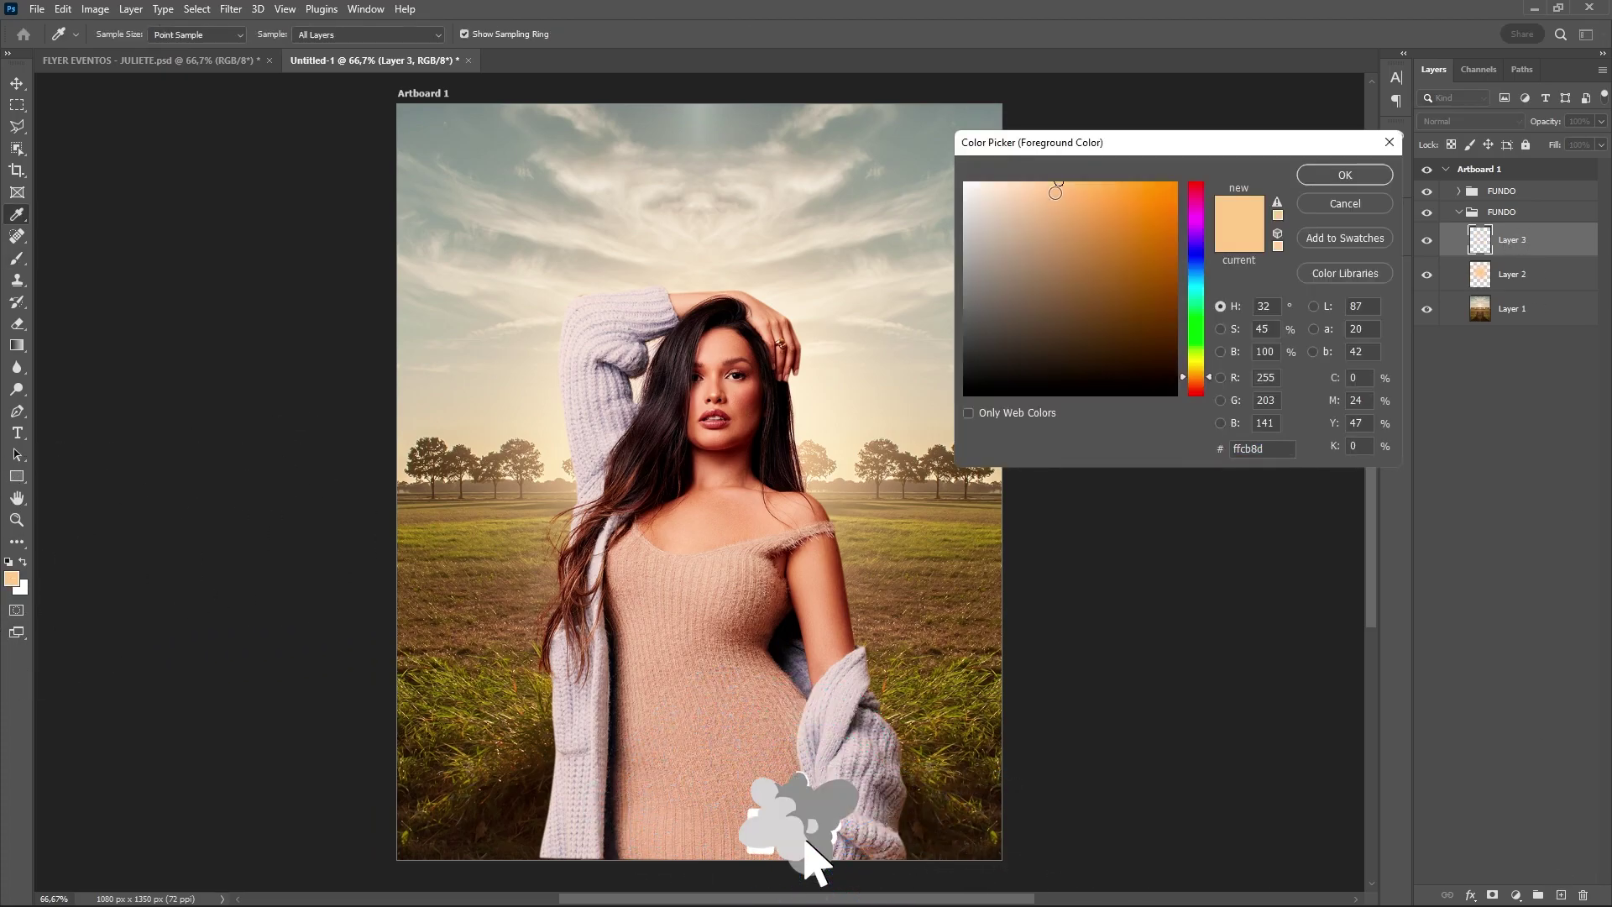
{"action": "type", "text": "ffefdd"}
{"action": "left_click", "coordinate": [989, 170]}
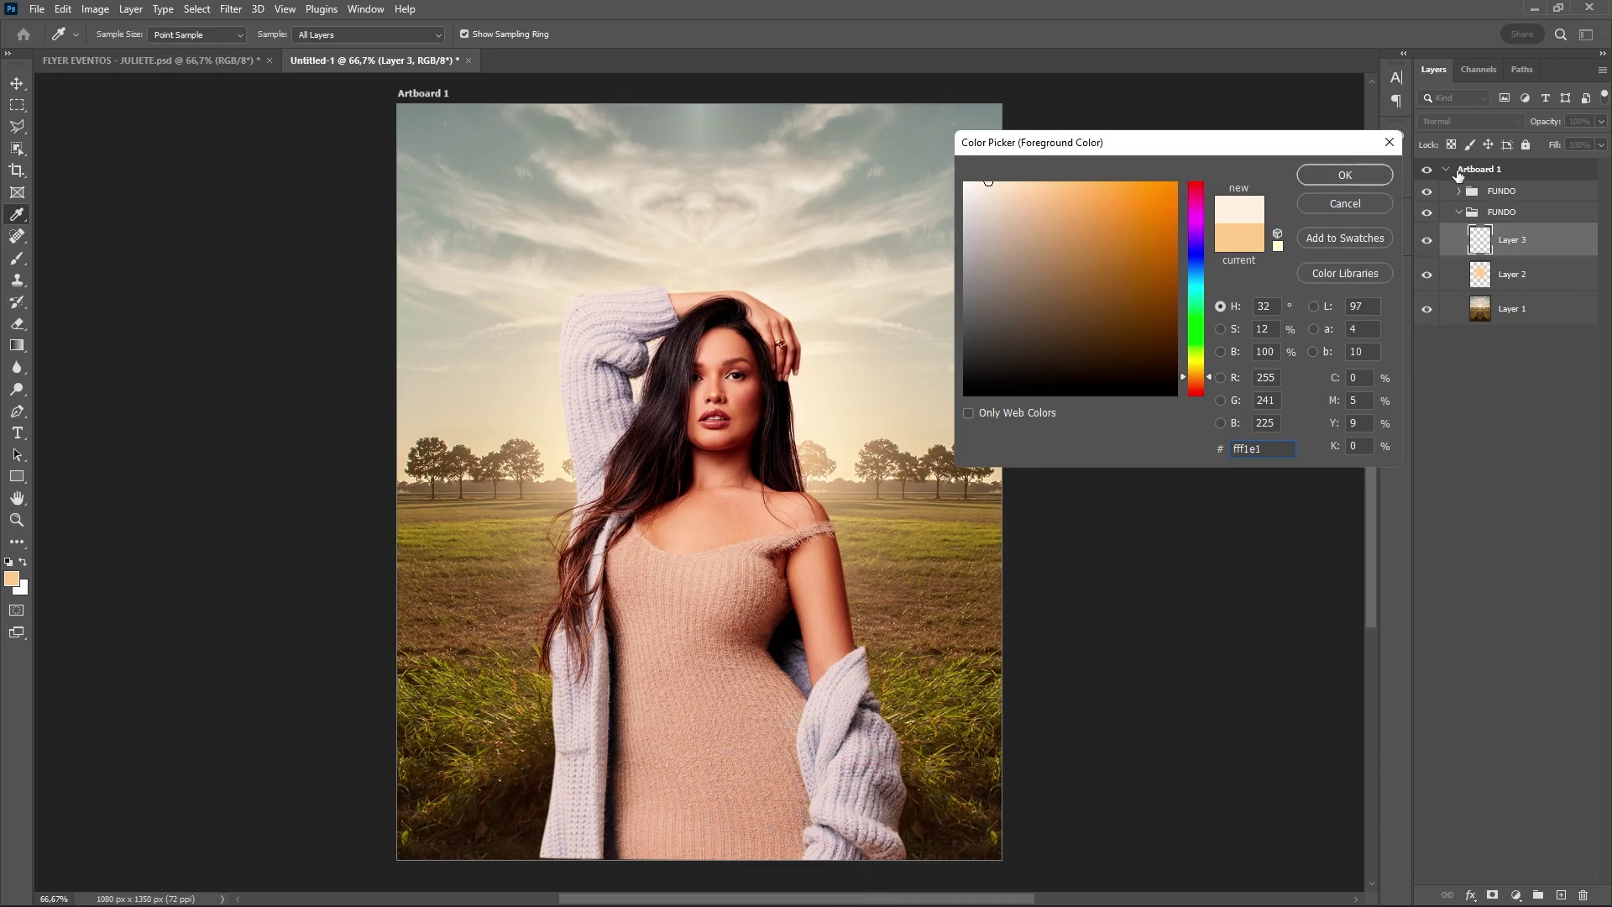
{"action": "left_click", "coordinate": [1344, 175]}
{"action": "key", "text": "b"}
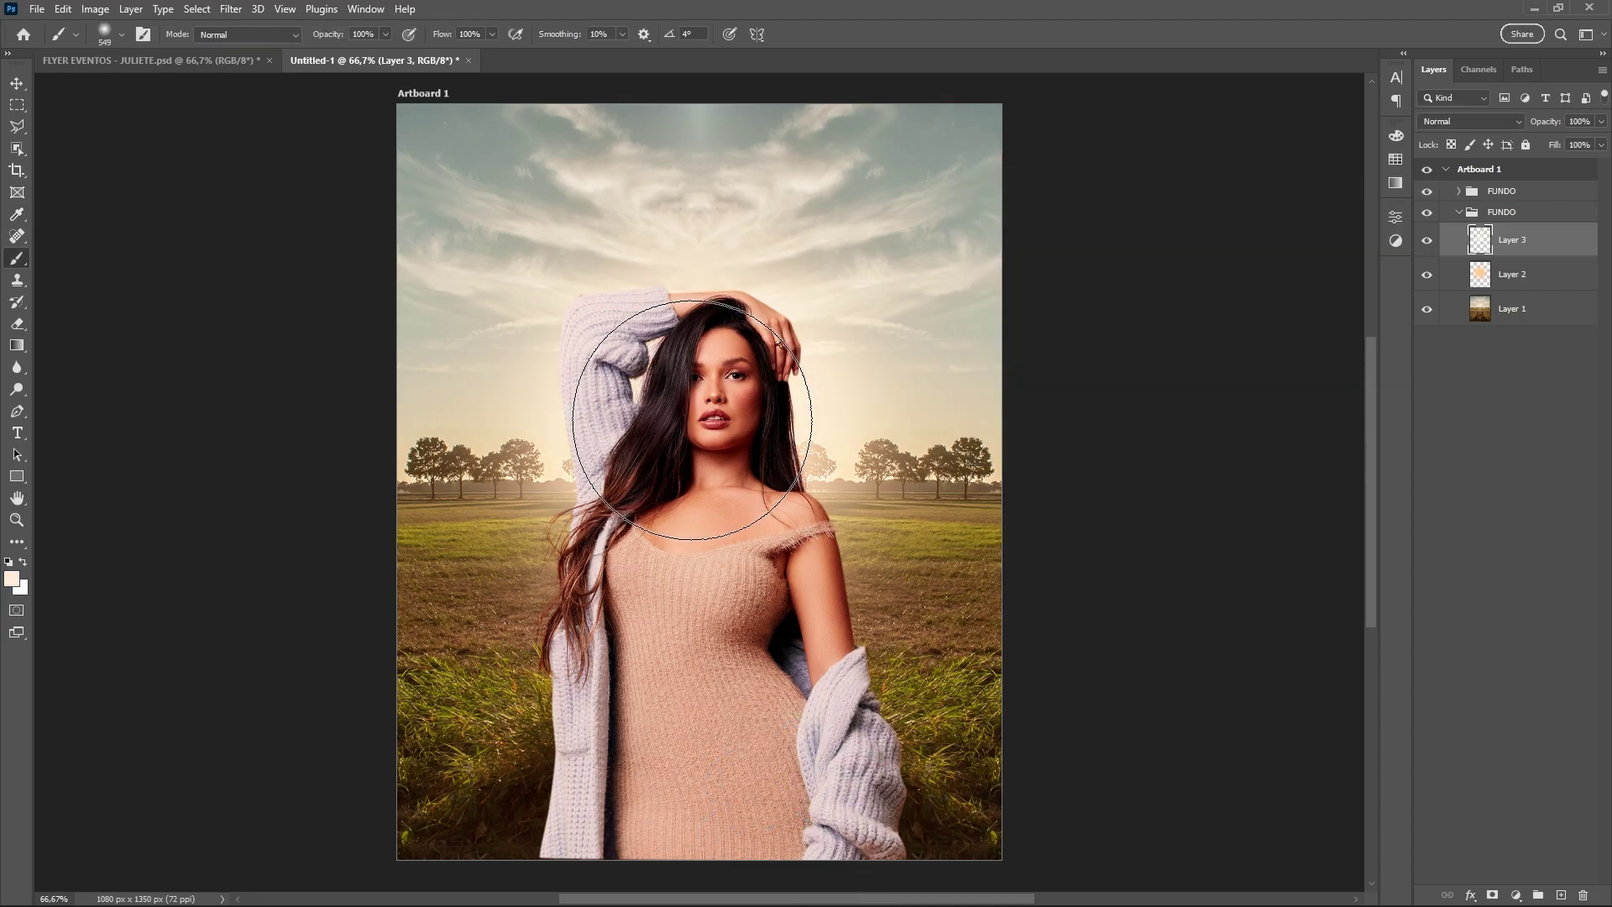
Set the cream glow layer to Screen, stretch it wider, and set 65% opacity
{"action": "left_click", "coordinate": [1433, 120]}
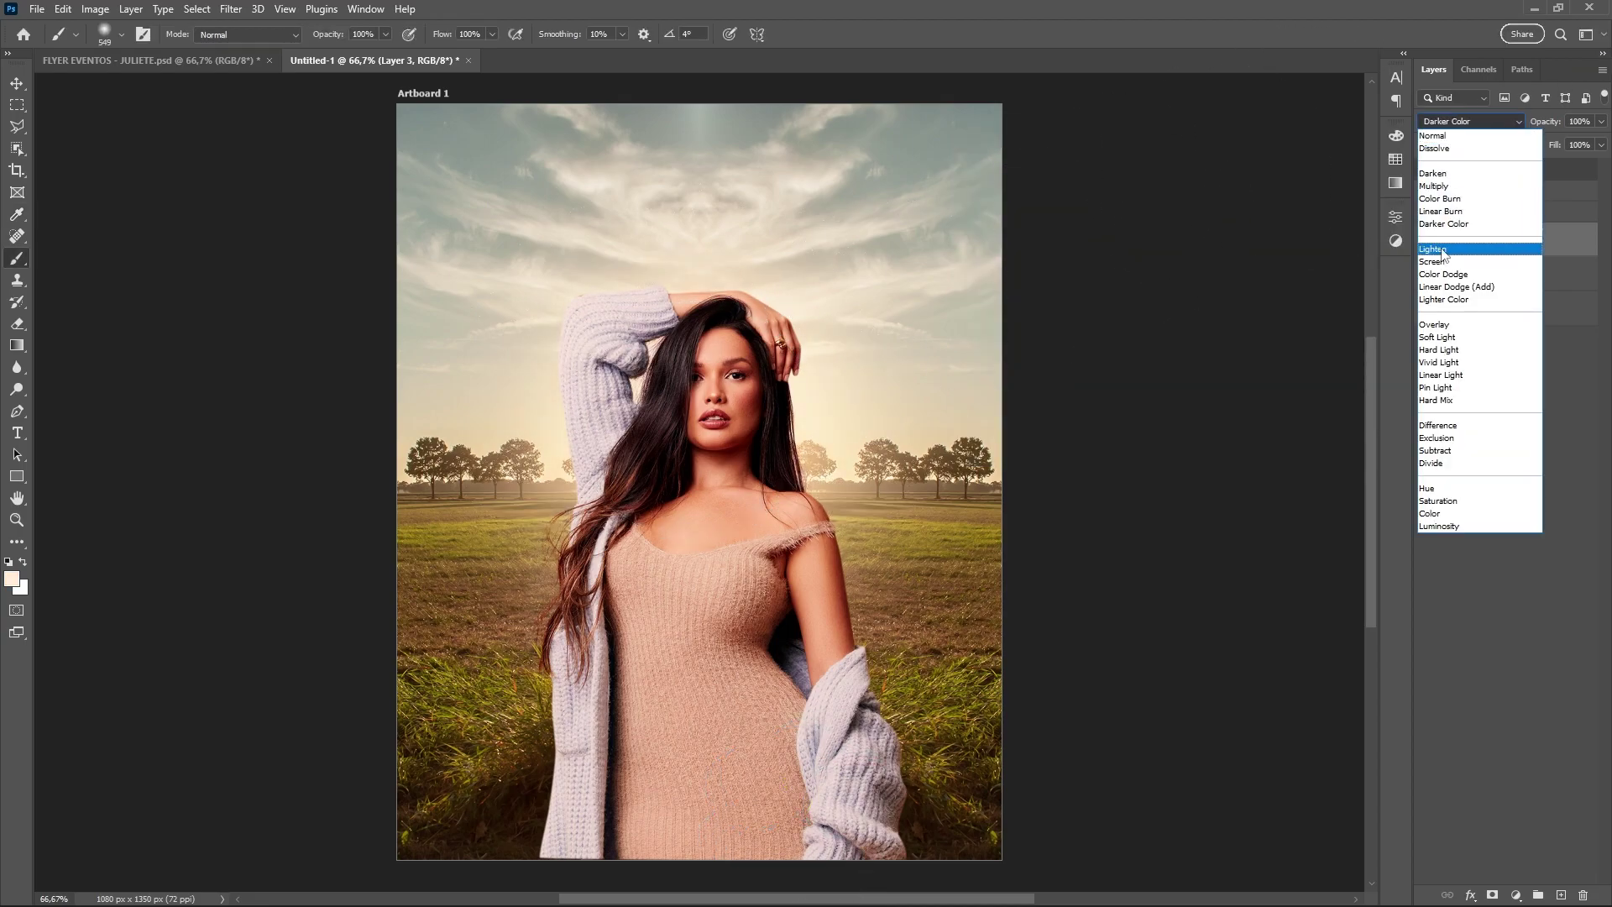
{"action": "left_click", "coordinate": [1438, 273]}
{"action": "key", "text": "ctrl+t"}
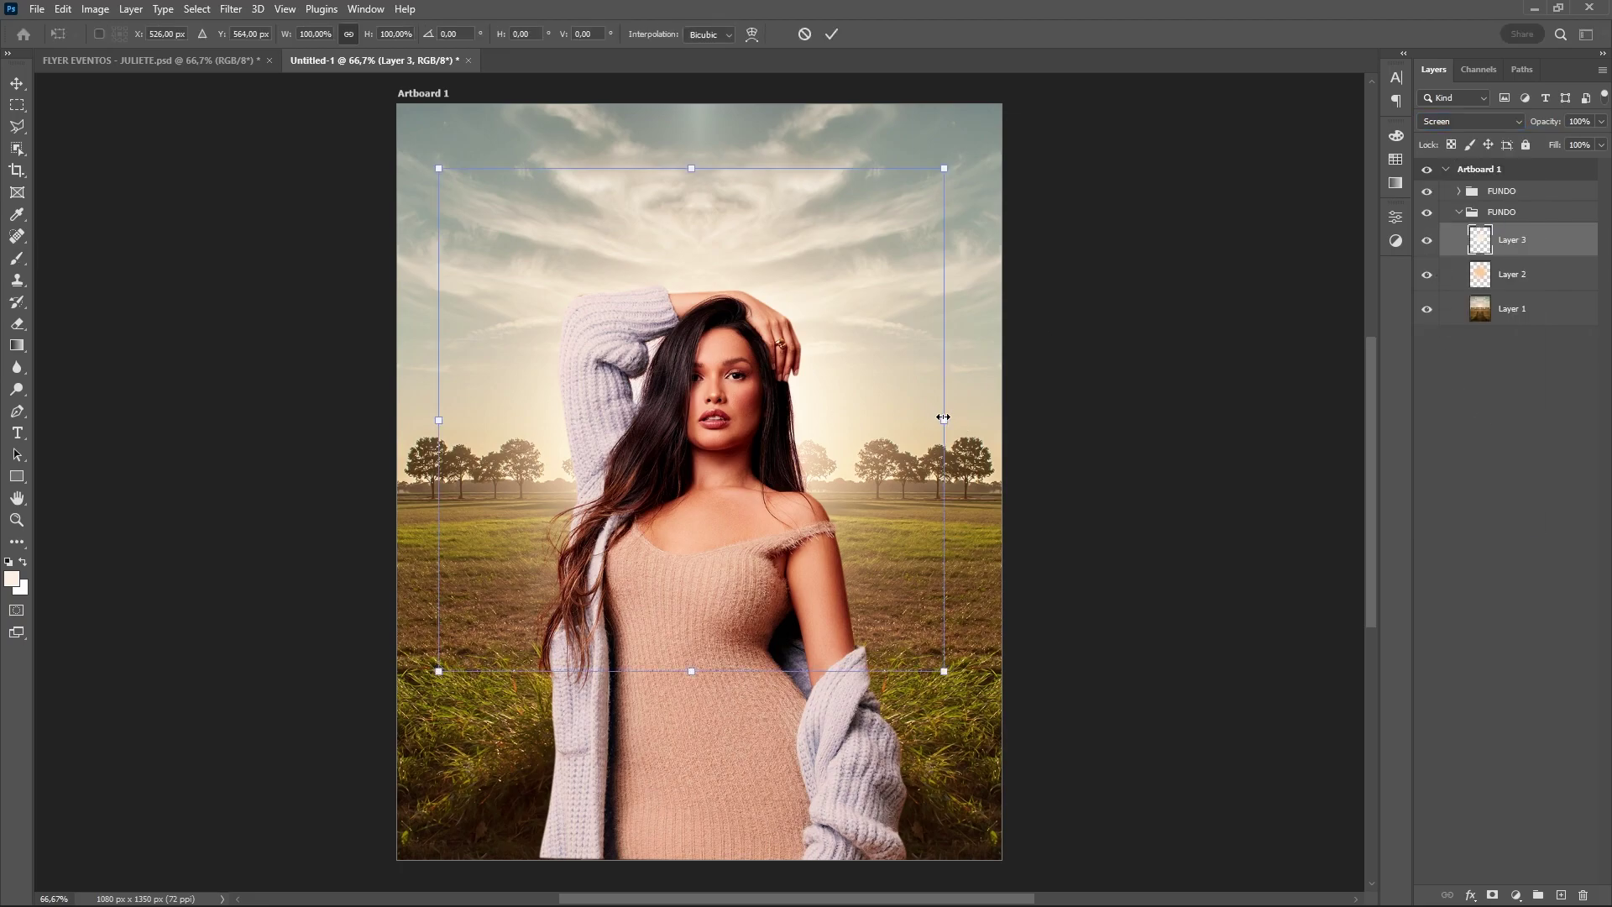
{"action": "left_click_drag", "start_coordinate": [944, 415], "coordinate": [979, 414]}
{"action": "key", "text": "Return"}
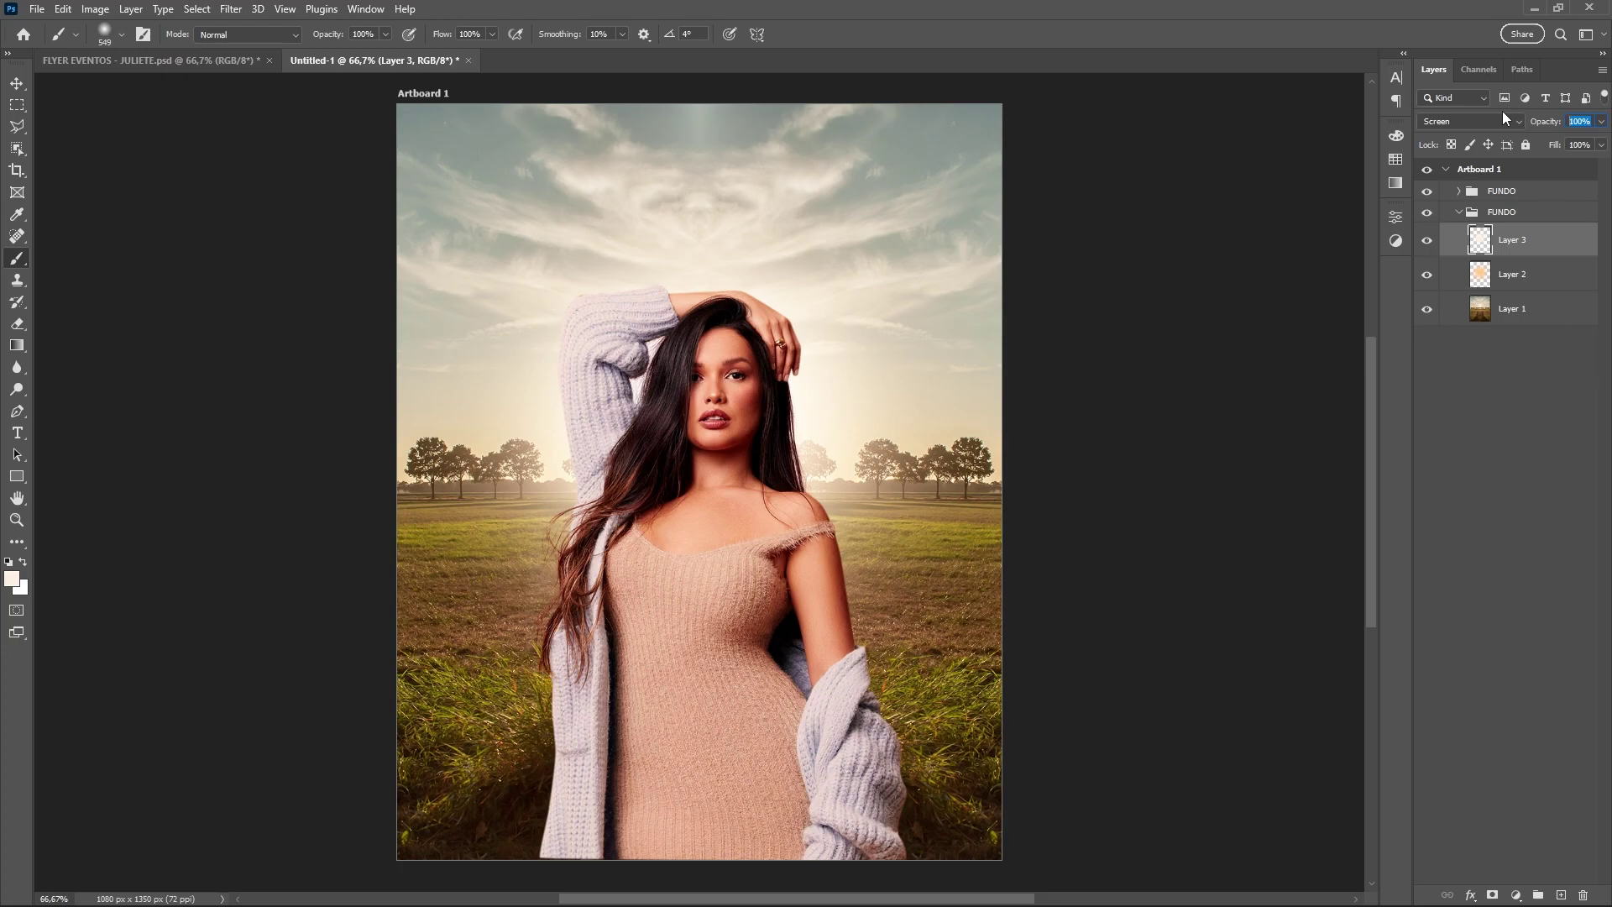
{"action": "type", "text": "65"}
{"action": "key", "text": "Return"}
Add a new layer clipped to the model cutout layer
{"action": "left_click", "coordinate": [1458, 211]}
{"action": "left_click", "coordinate": [1480, 199]}
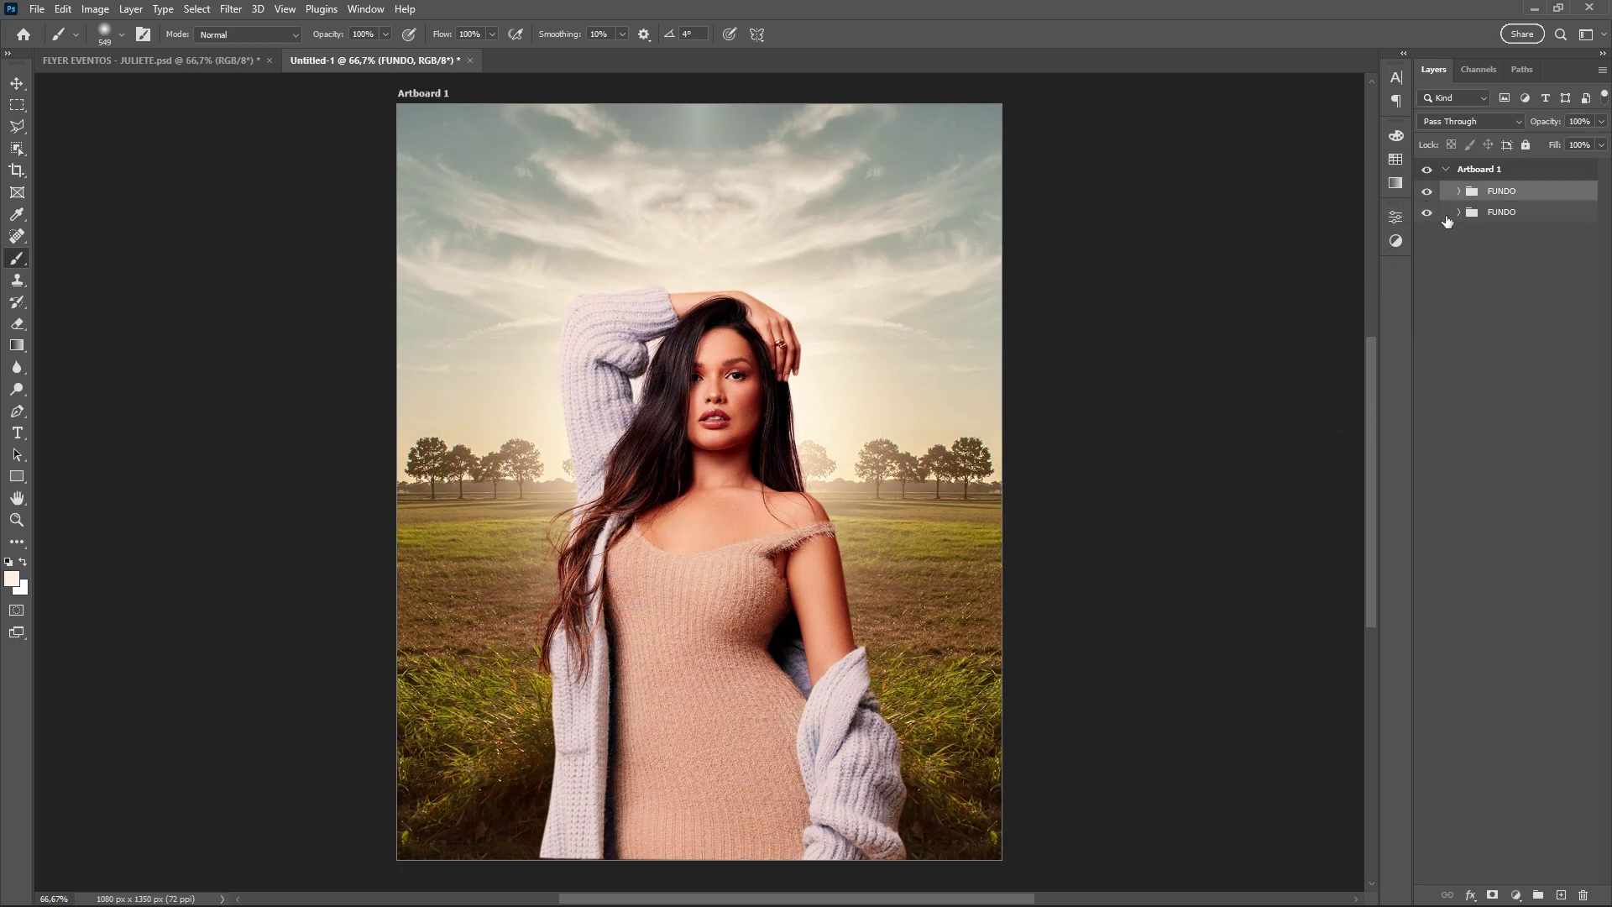
{"action": "left_click", "coordinate": [1459, 192]}
{"action": "left_click", "coordinate": [1525, 228]}
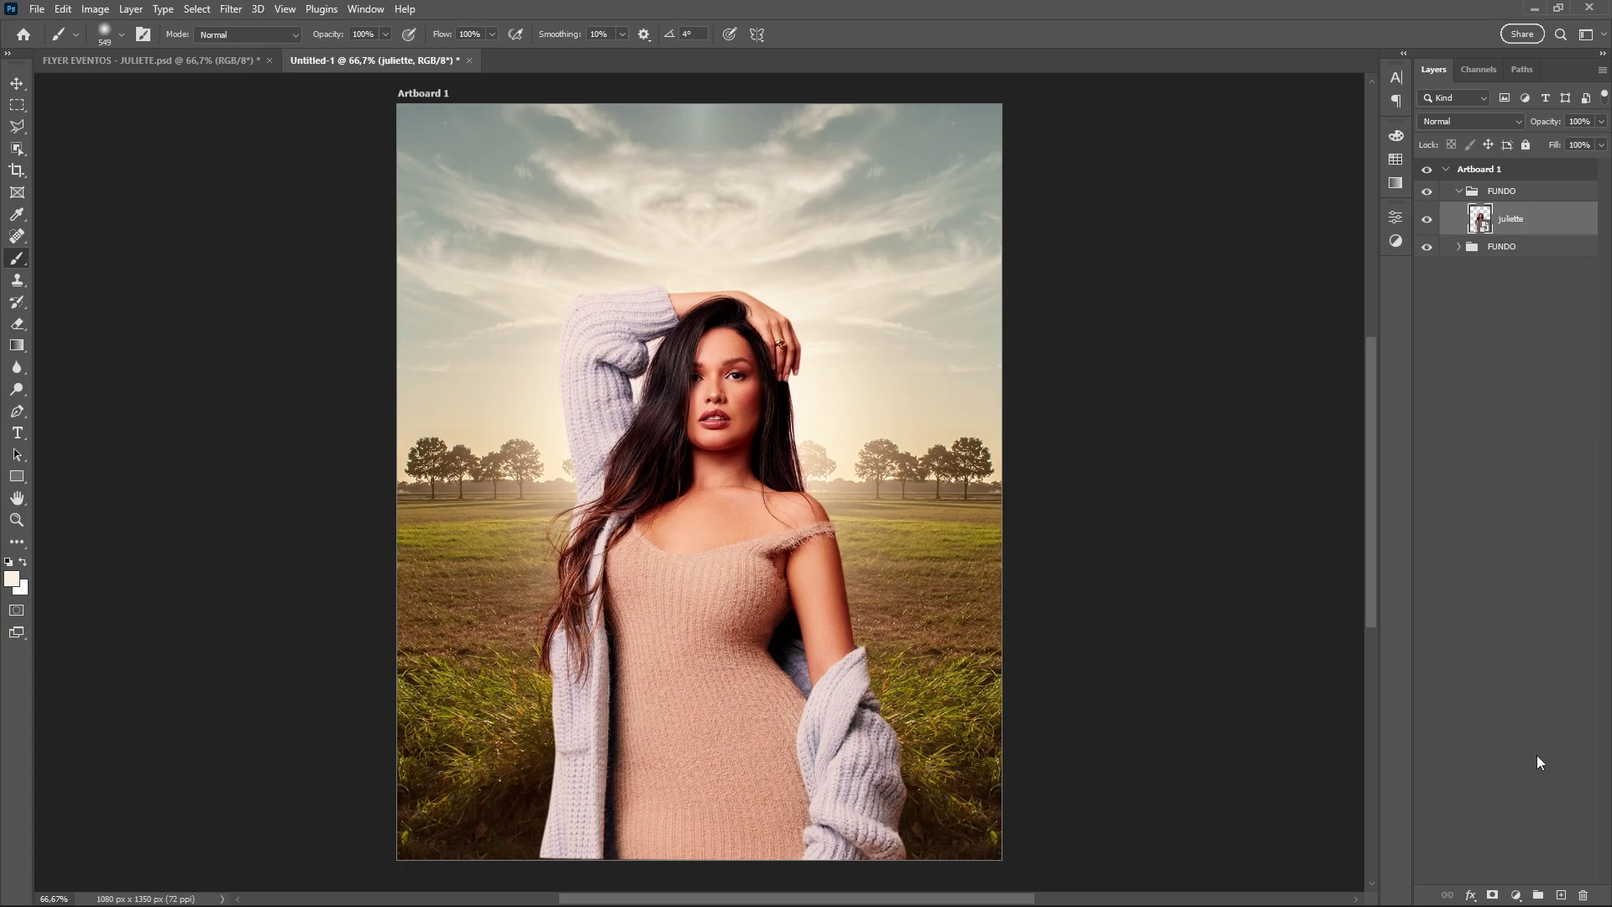
{"action": "left_click", "coordinate": [1559, 896]}
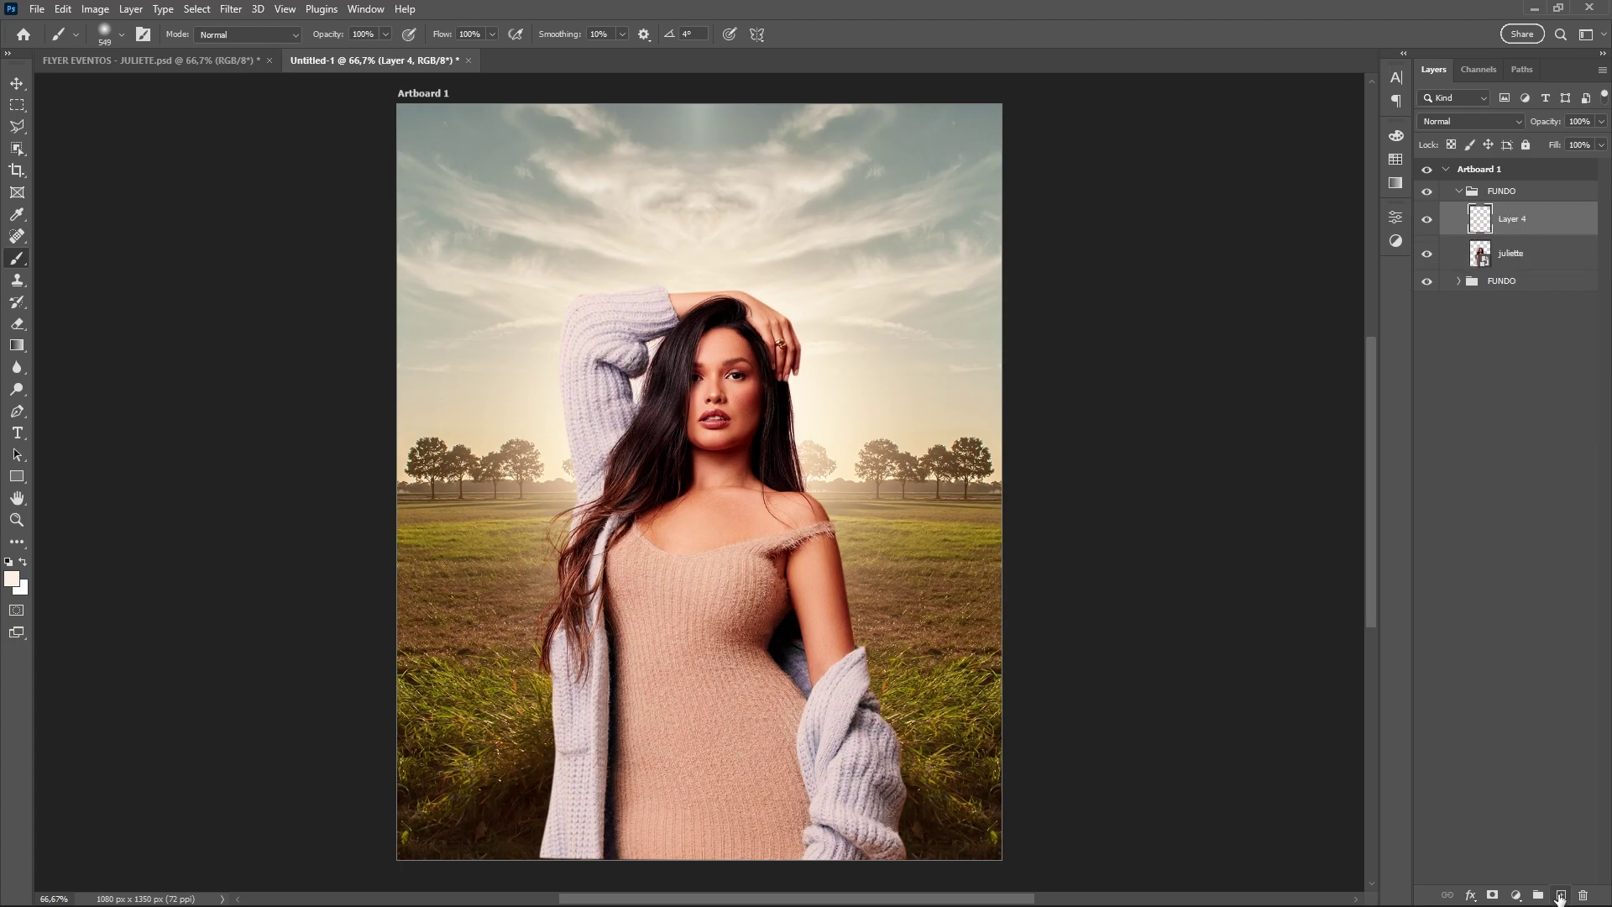
{"action": "right_click", "coordinate": [1538, 221]}
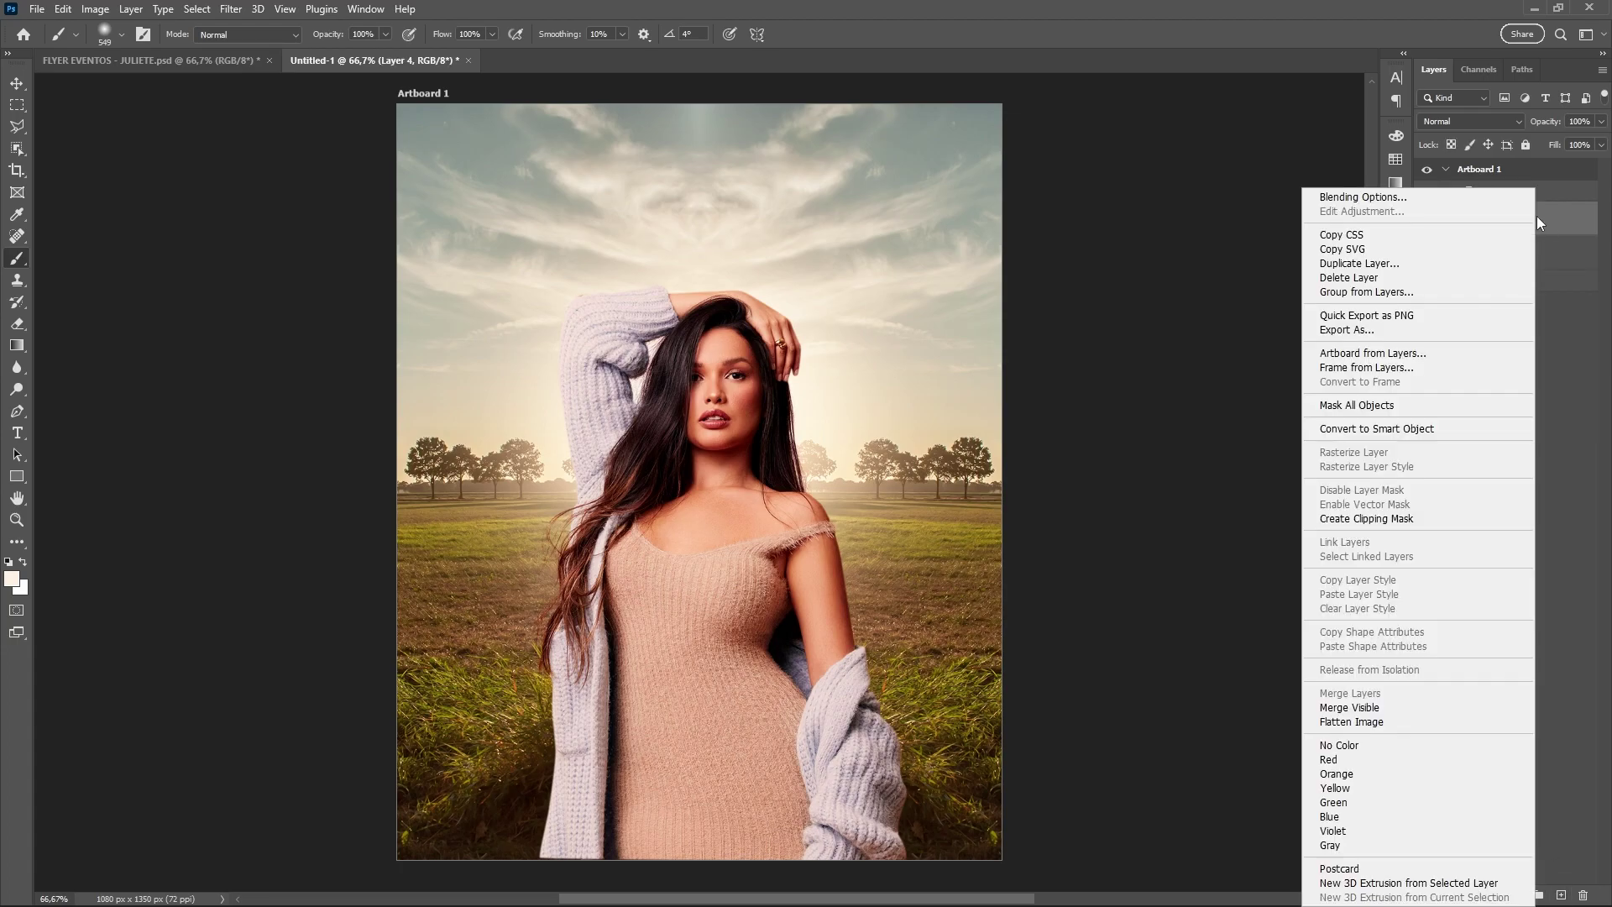
{"action": "left_click", "coordinate": [1404, 518]}
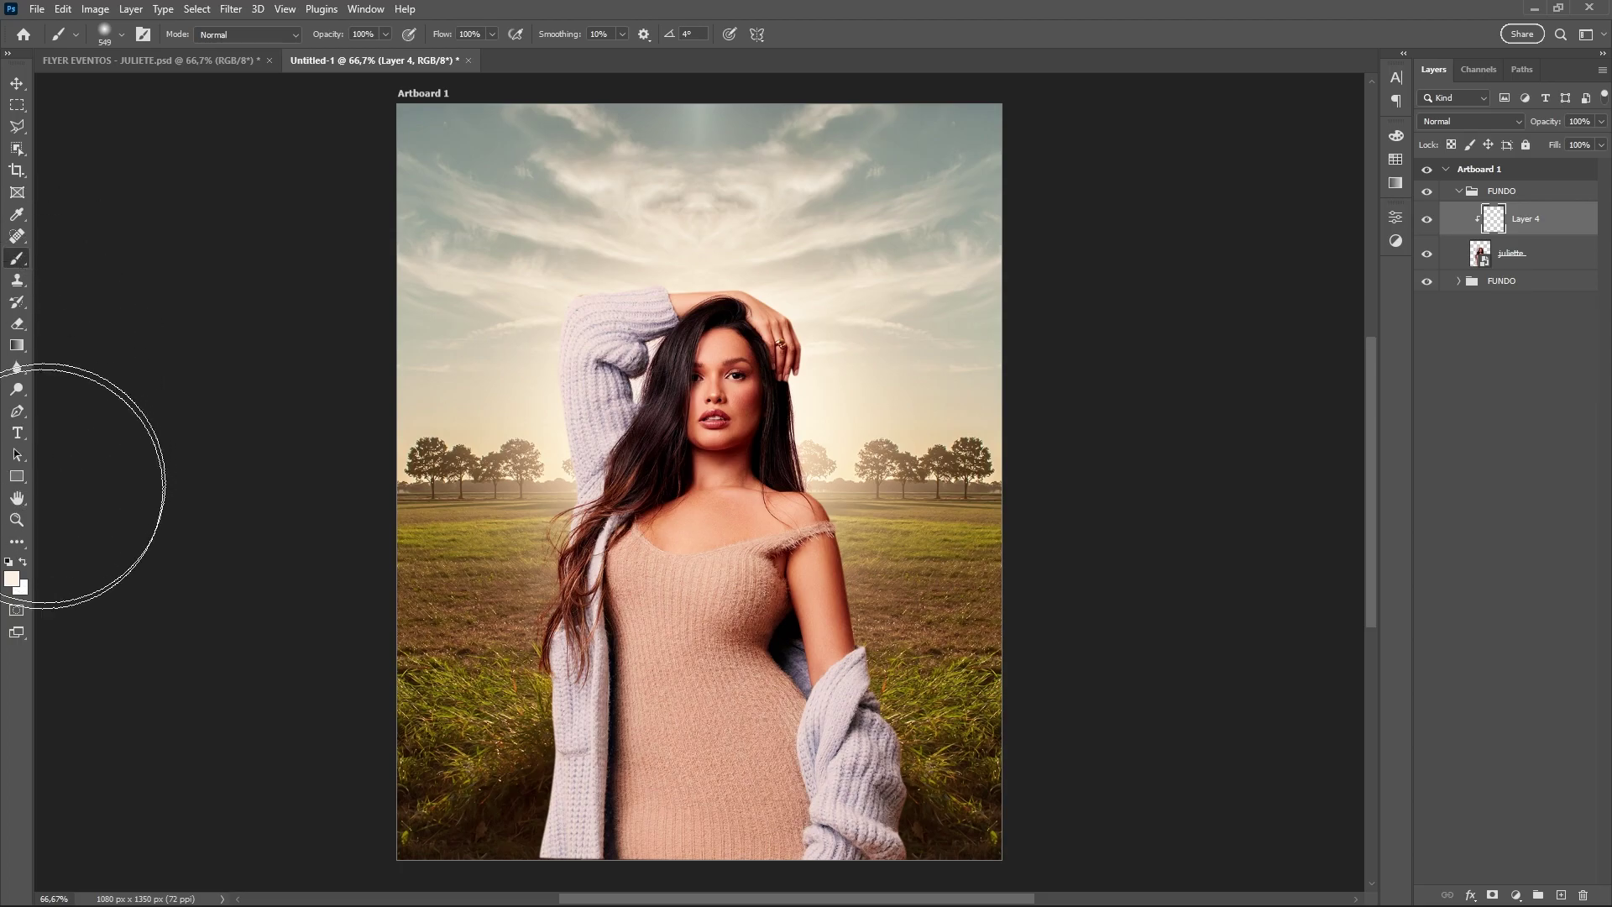
Paint a peach Screen glow along her hair and shoulder with a 57 px brush
{"action": "left_click", "coordinate": [13, 580]}
{"action": "left_click_drag", "start_coordinate": [1044, 186], "coordinate": [1055, 163]}
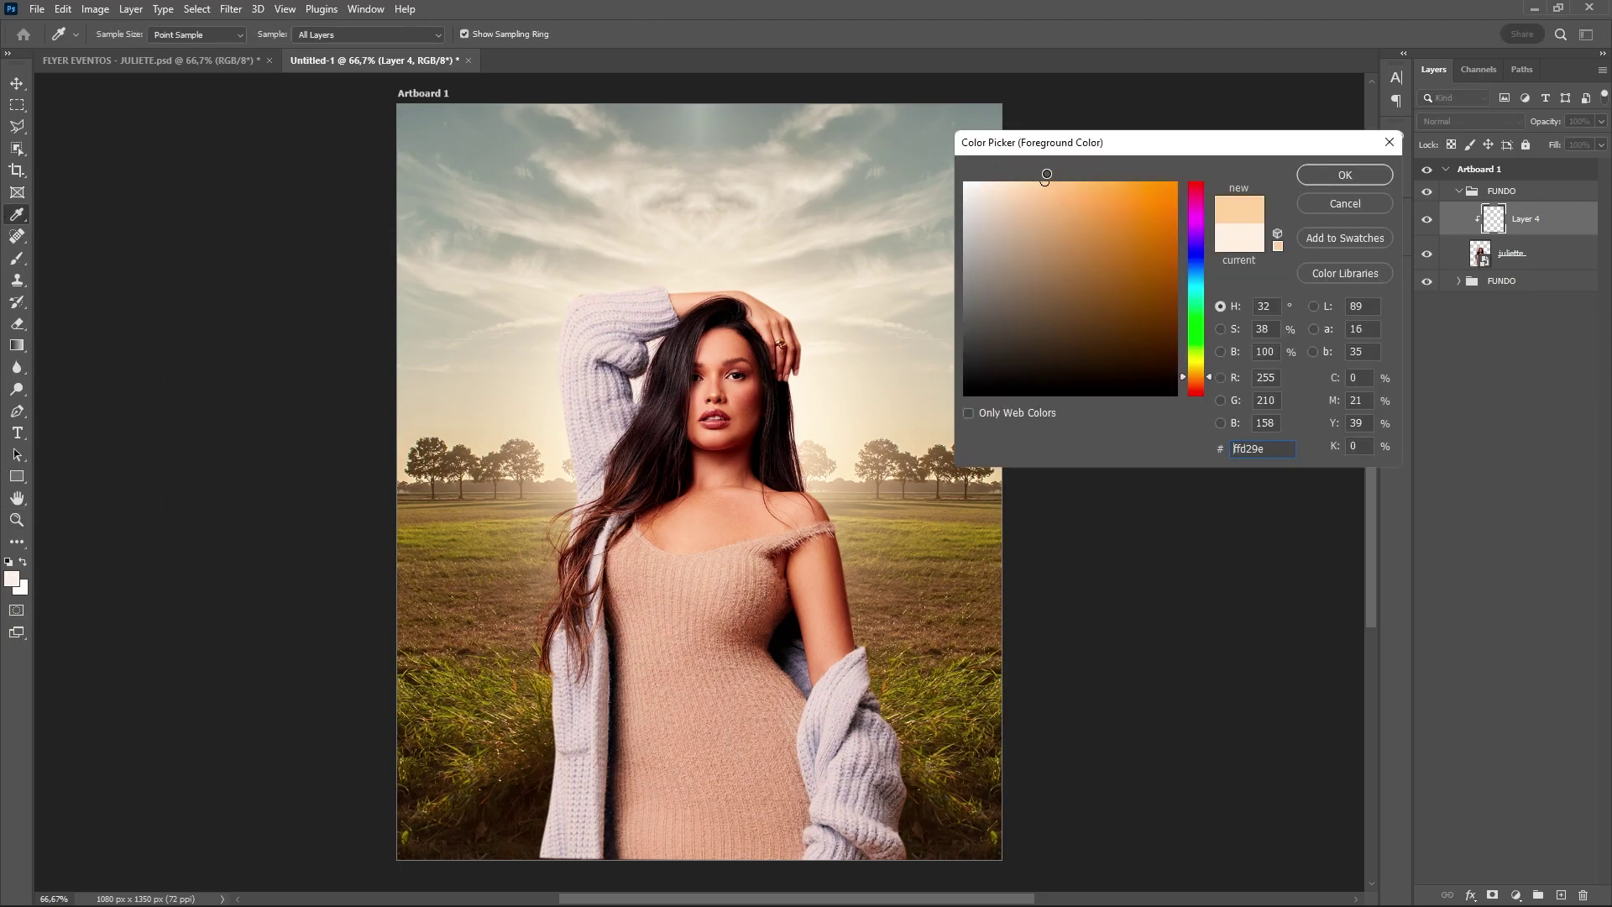
{"action": "left_click", "coordinate": [1344, 177]}
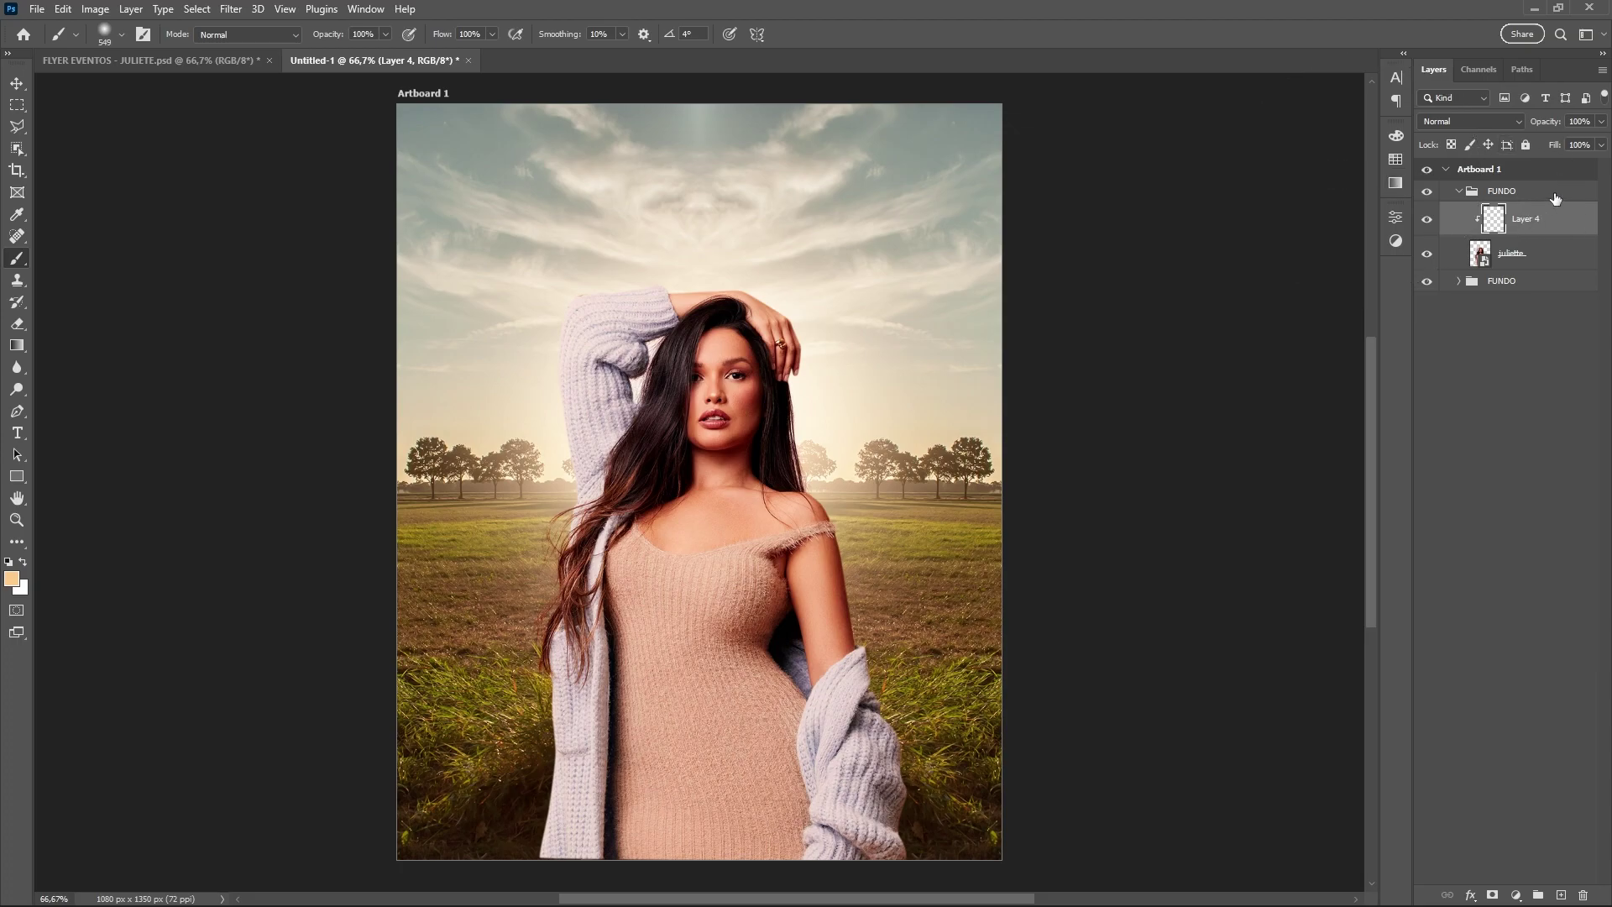
{"action": "left_click", "coordinate": [1479, 123]}
{"action": "left_click", "coordinate": [1477, 257]}
{"action": "left_click_drag", "start_coordinate": [878, 340], "coordinate": [742, 354]}
{"action": "left_click_drag", "start_coordinate": [809, 420], "coordinate": [820, 457]}
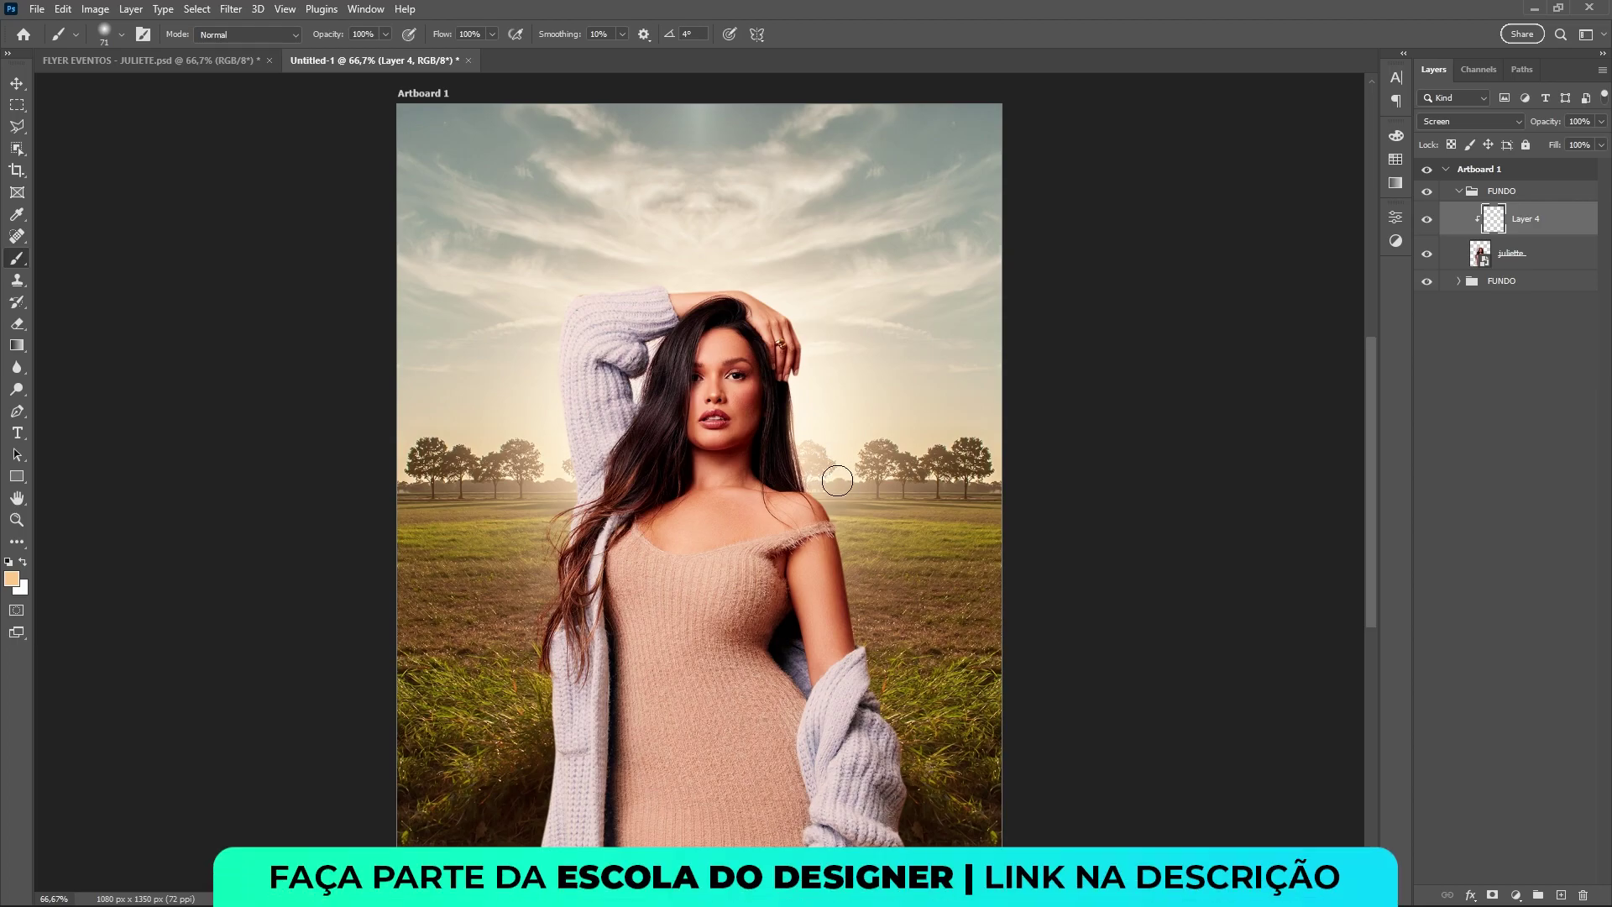
{"action": "left_click_drag", "start_coordinate": [828, 478], "coordinate": [873, 590]}
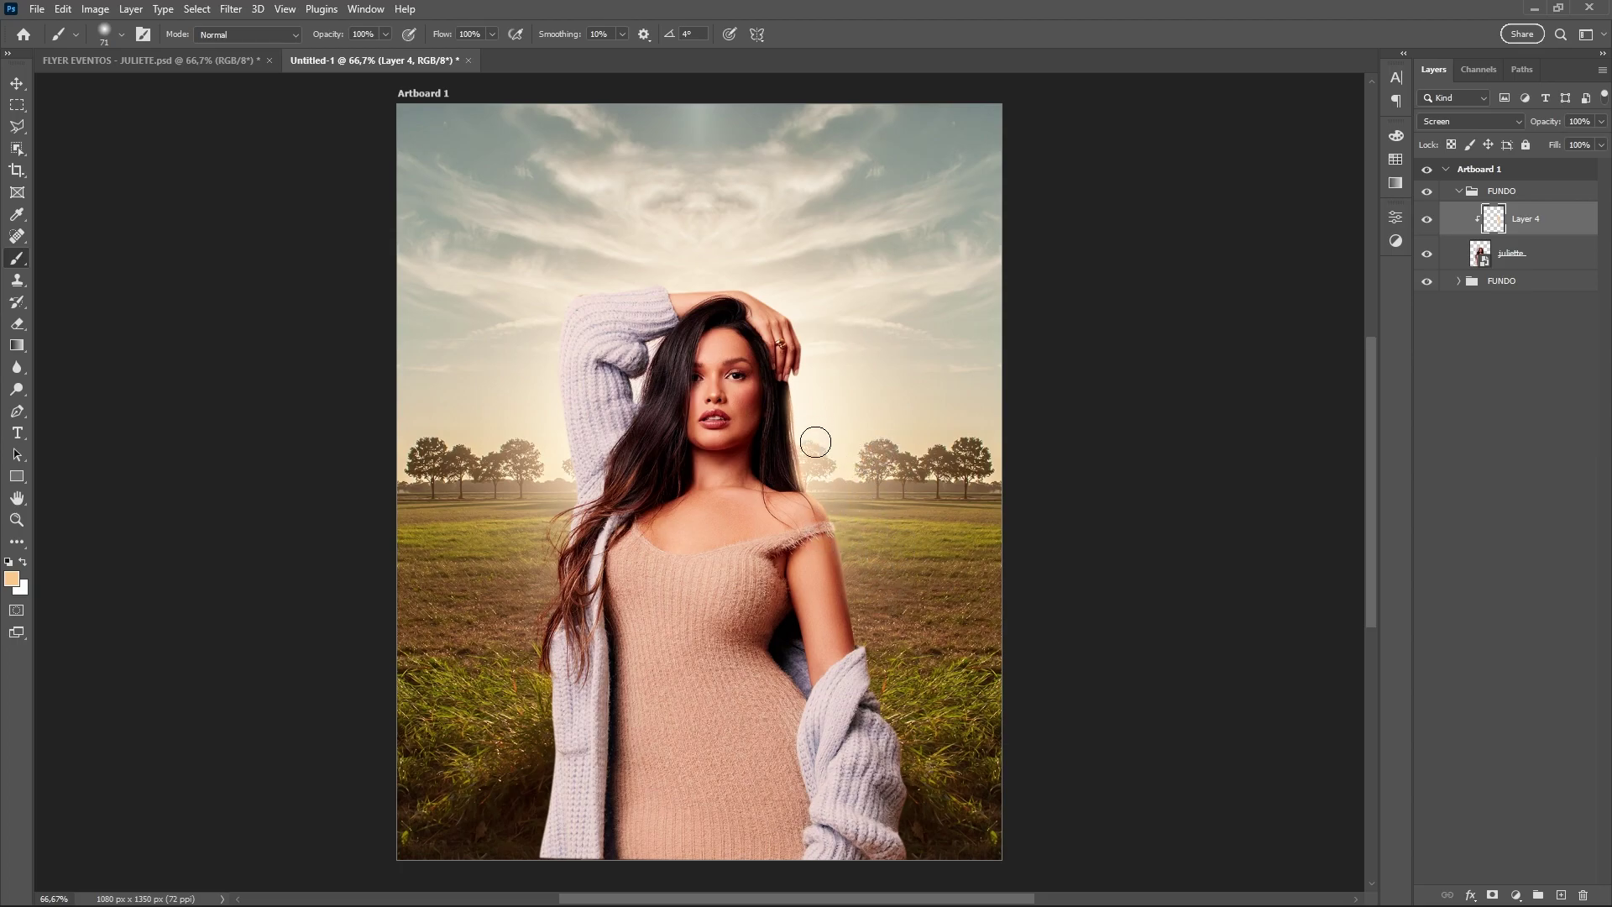
Paint soft peach glow beside the raised hand on Layer 4 at 34% opacity, toggling the layer to compare
{"action": "left_click", "coordinate": [385, 34]}
{"action": "left_click_drag", "start_coordinate": [386, 53], "coordinate": [335, 54]}
{"action": "left_click_drag", "start_coordinate": [827, 370], "coordinate": [864, 454]}
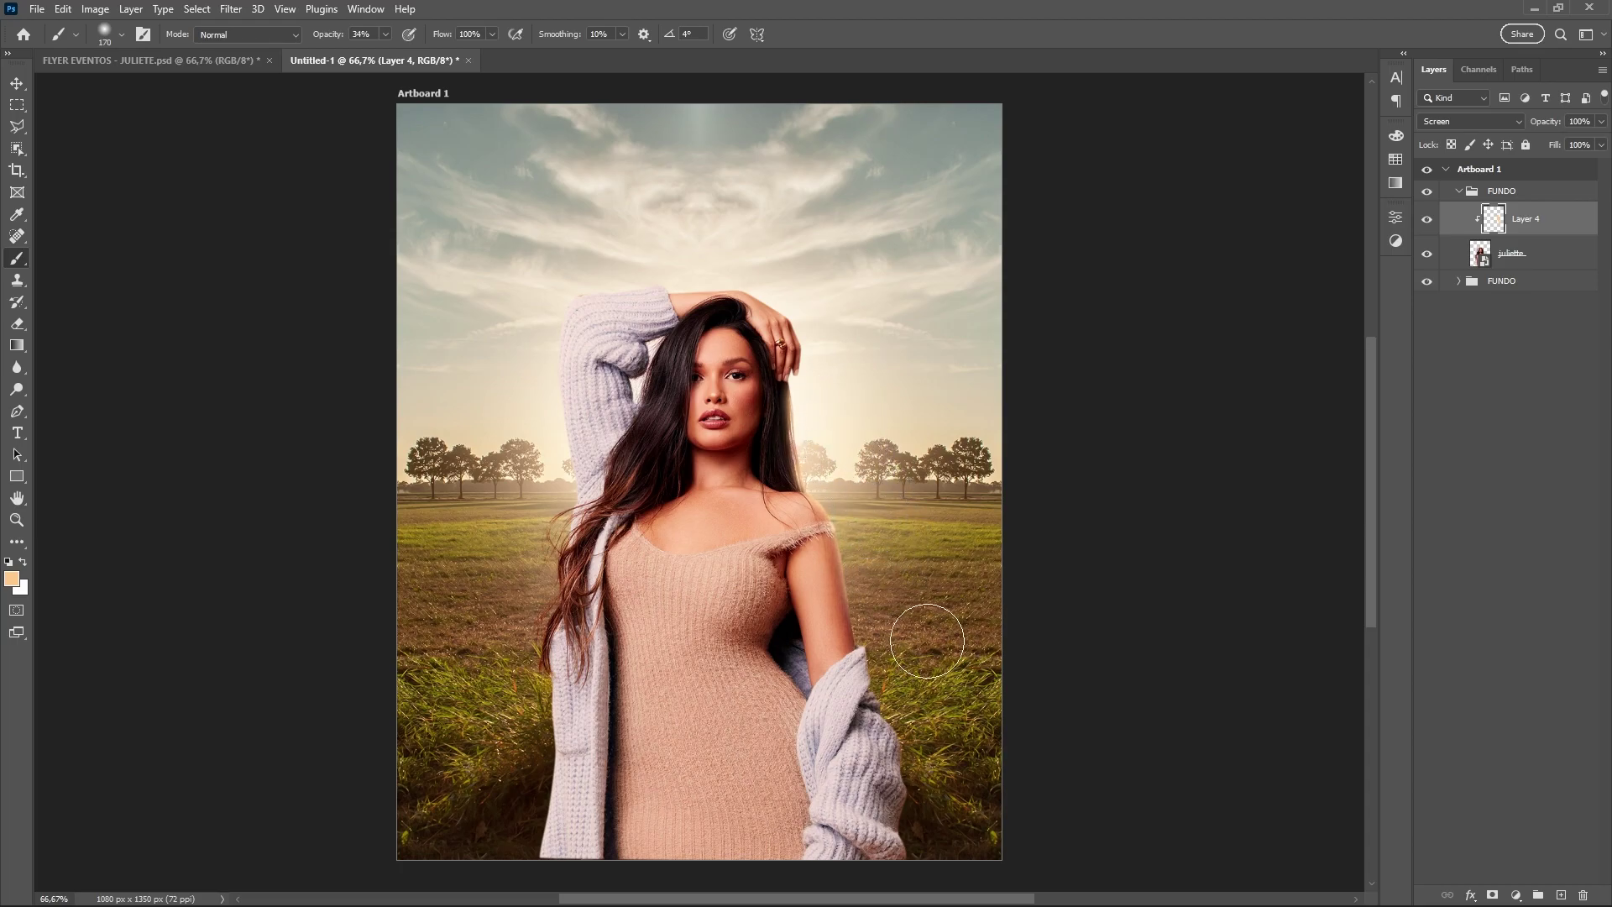
{"action": "key", "text": "bracketleft"}
{"action": "key", "text": "bracketleft"}
{"action": "key", "text": "bracketleft"}
{"action": "key", "text": "bracketleft"}
{"action": "key", "text": "bracketleft"}
{"action": "left_click_drag", "start_coordinate": [781, 290], "coordinate": [816, 356]}
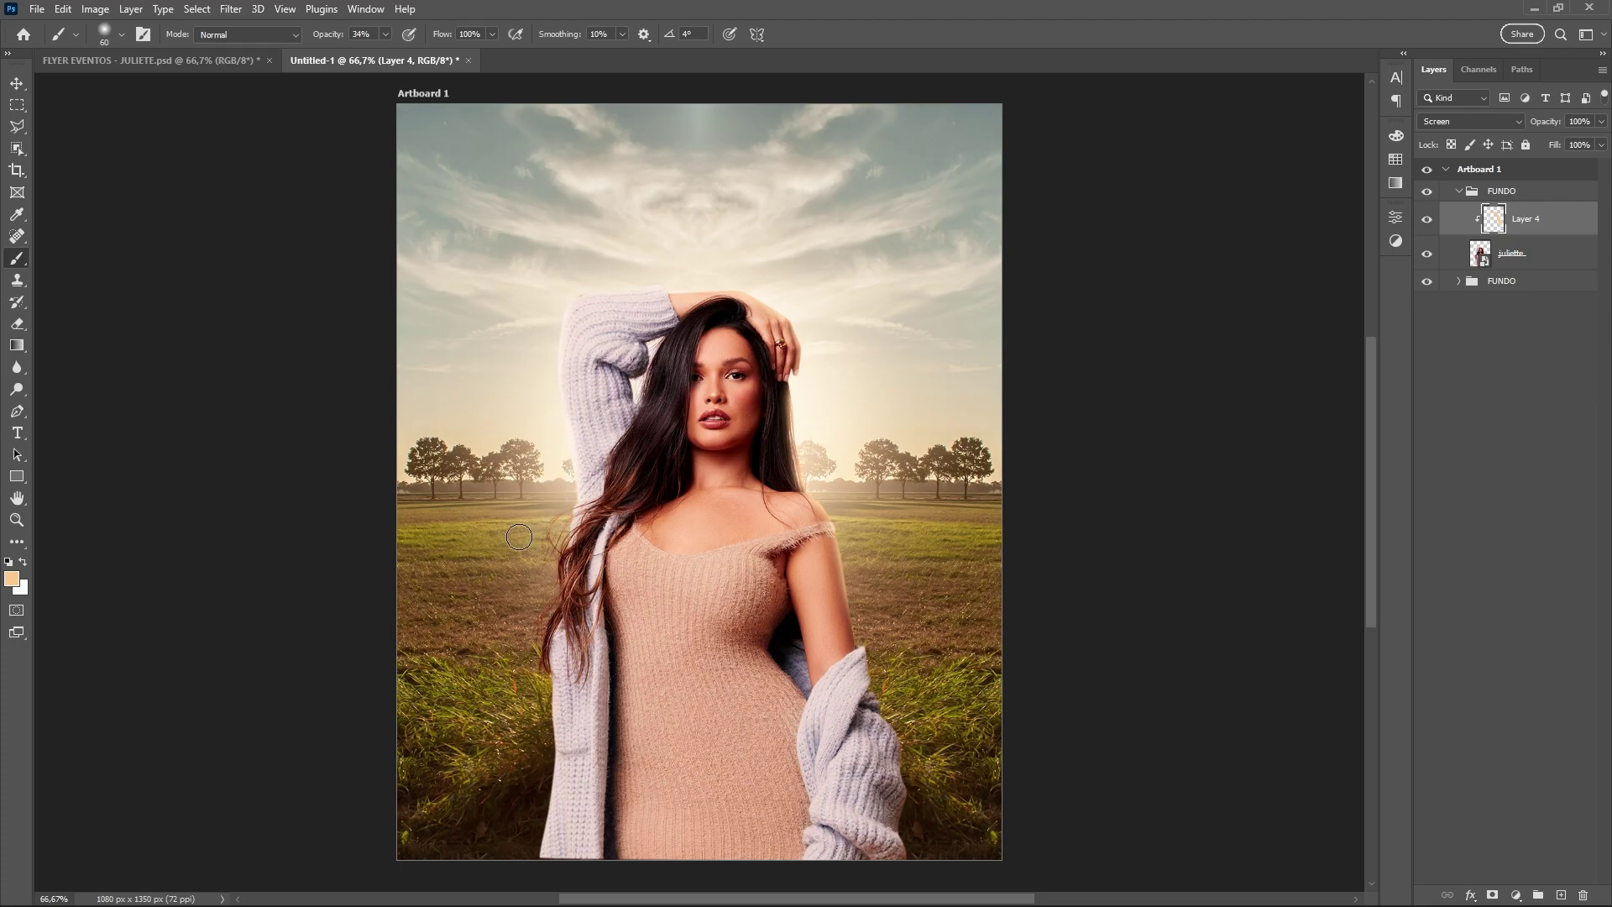
{"action": "left_click", "coordinate": [1427, 220]}
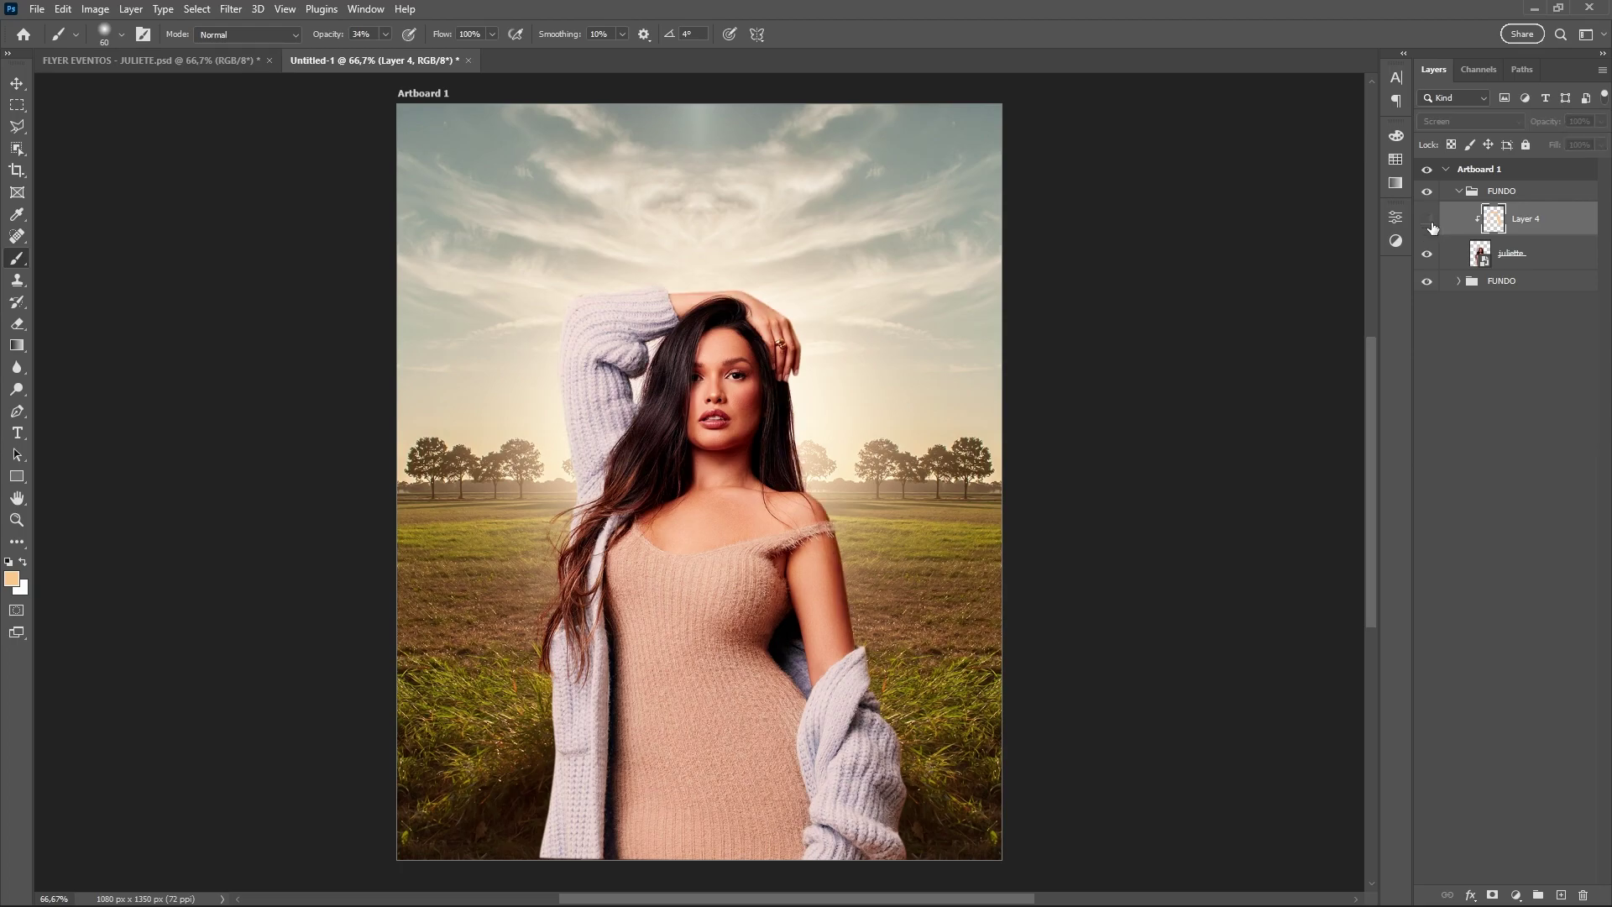
{"action": "left_click", "coordinate": [1427, 220]}
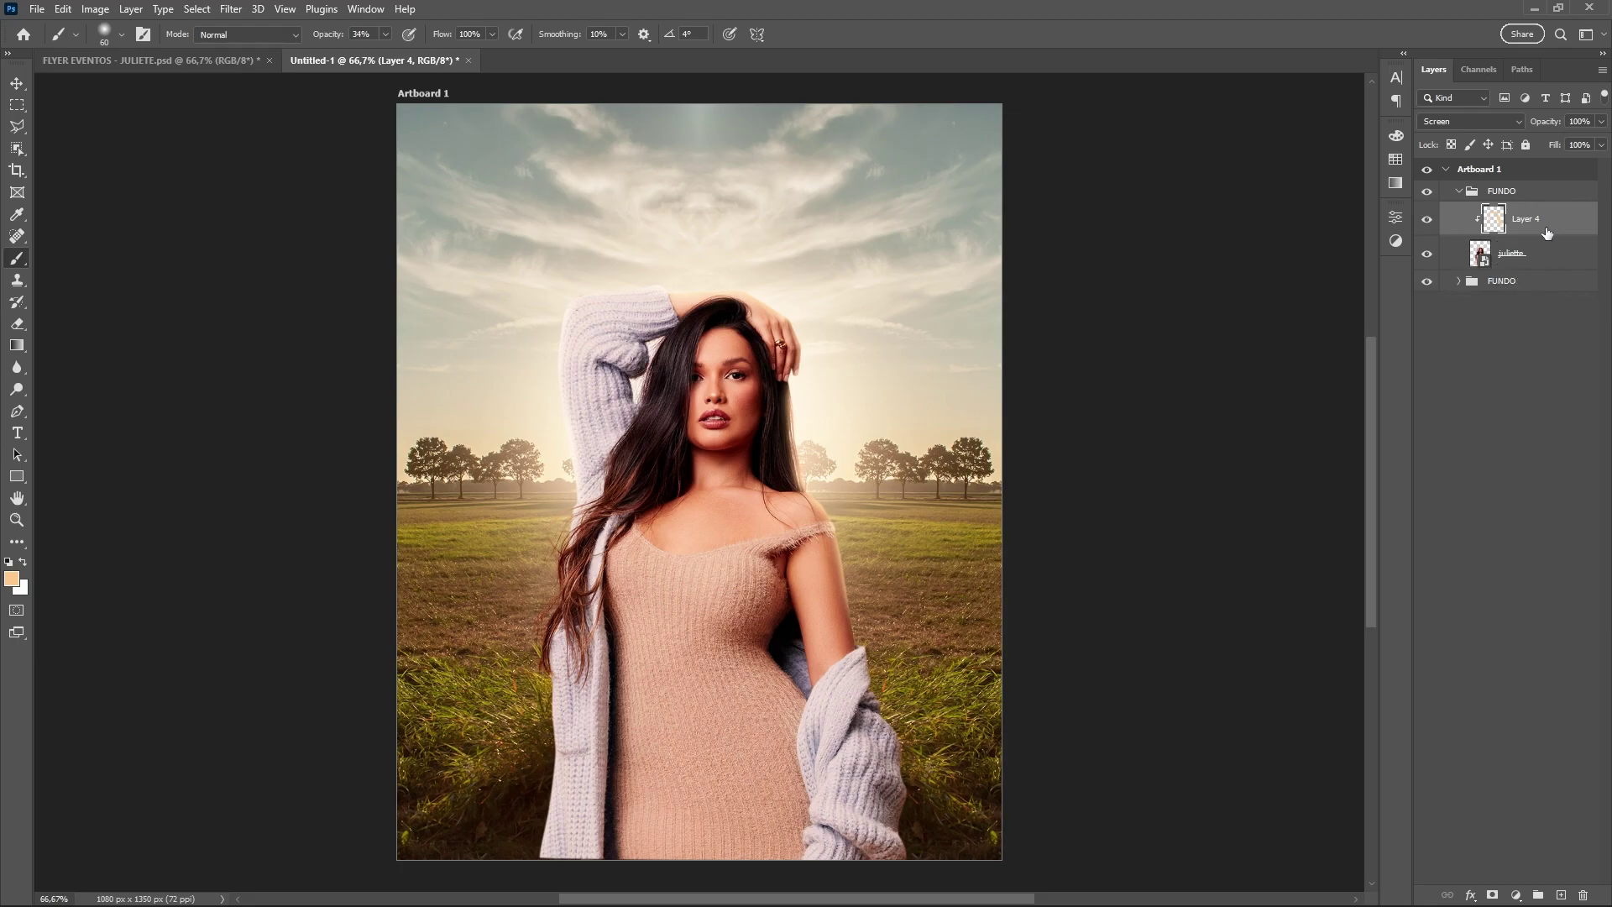
Paint a soft peach patch over the model's neck on a new layer, restoring full brush opacity
{"action": "left_click", "coordinate": [1559, 895]}
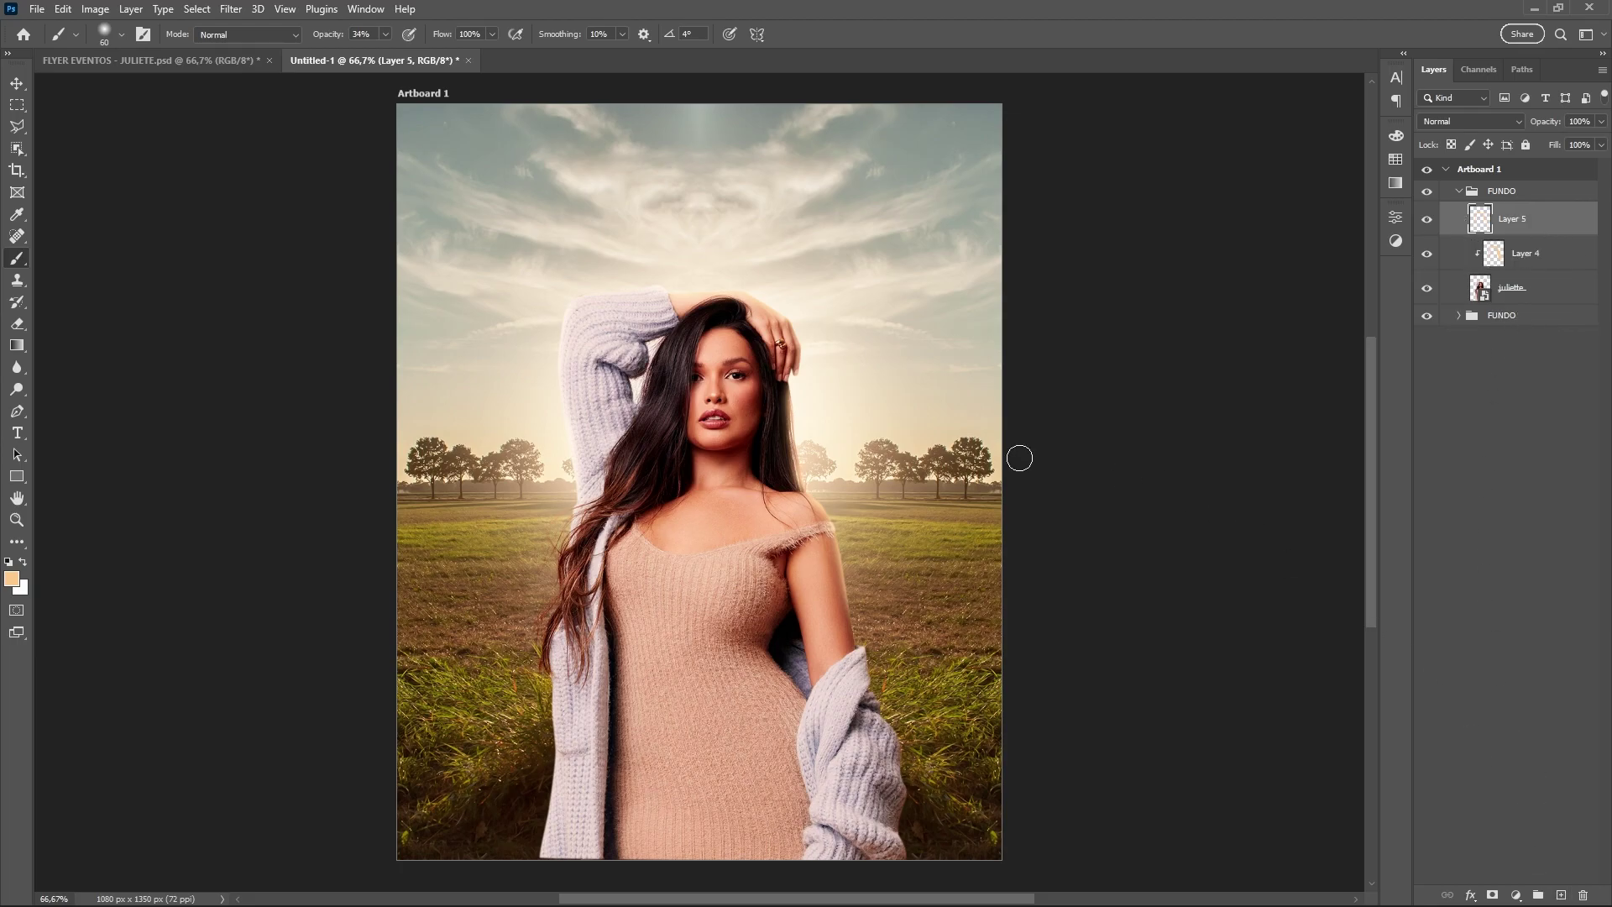
{"action": "left_click_drag", "start_coordinate": [787, 449], "coordinate": [823, 475]}
{"action": "left_click_drag", "start_coordinate": [711, 492], "coordinate": [719, 486]}
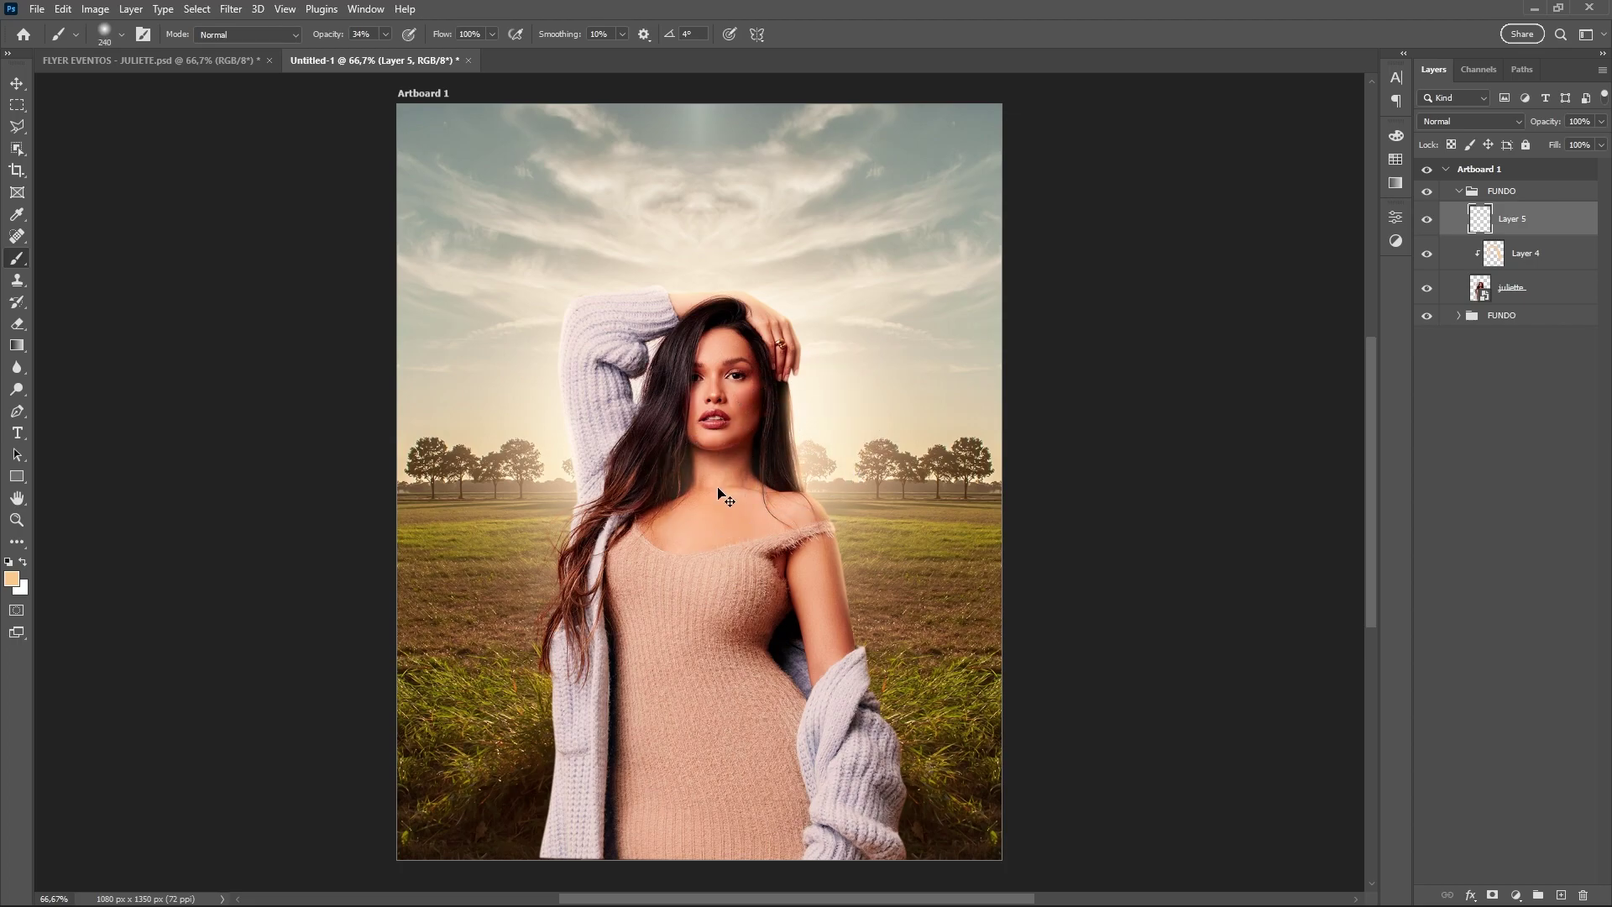
{"action": "left_click", "coordinate": [385, 35]}
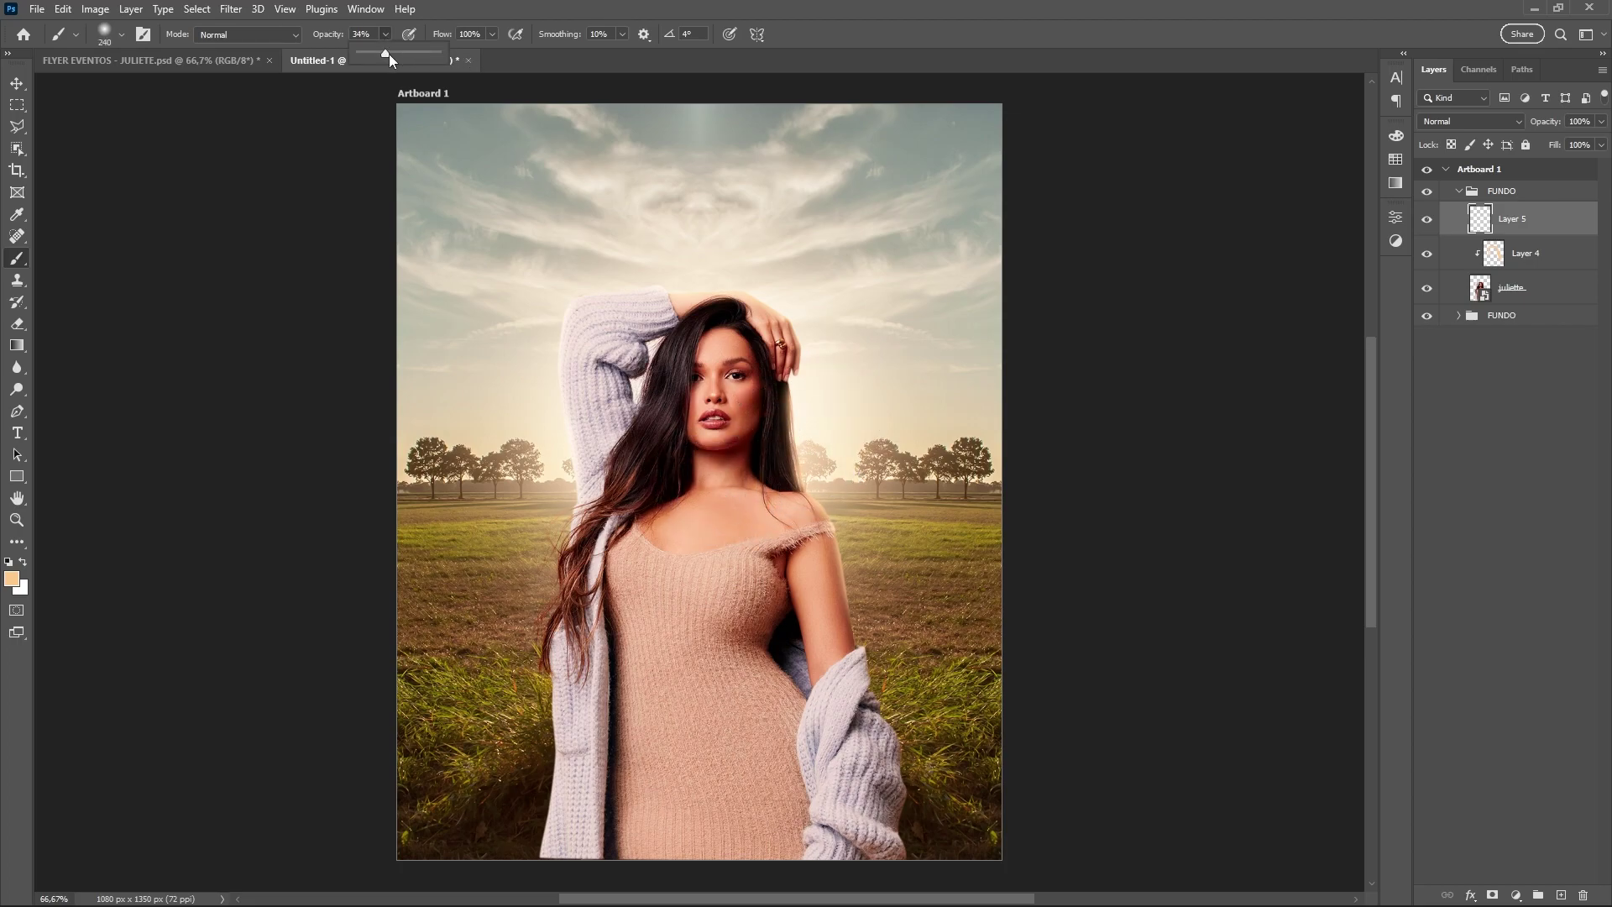
{"action": "mouse_move", "coordinate": [714, 503]}
{"action": "left_mouse_down"}
{"action": "mouse_move", "coordinate": [755, 453]}
{"action": "mouse_move", "coordinate": [738, 462]}
{"action": "left_mouse_up"}
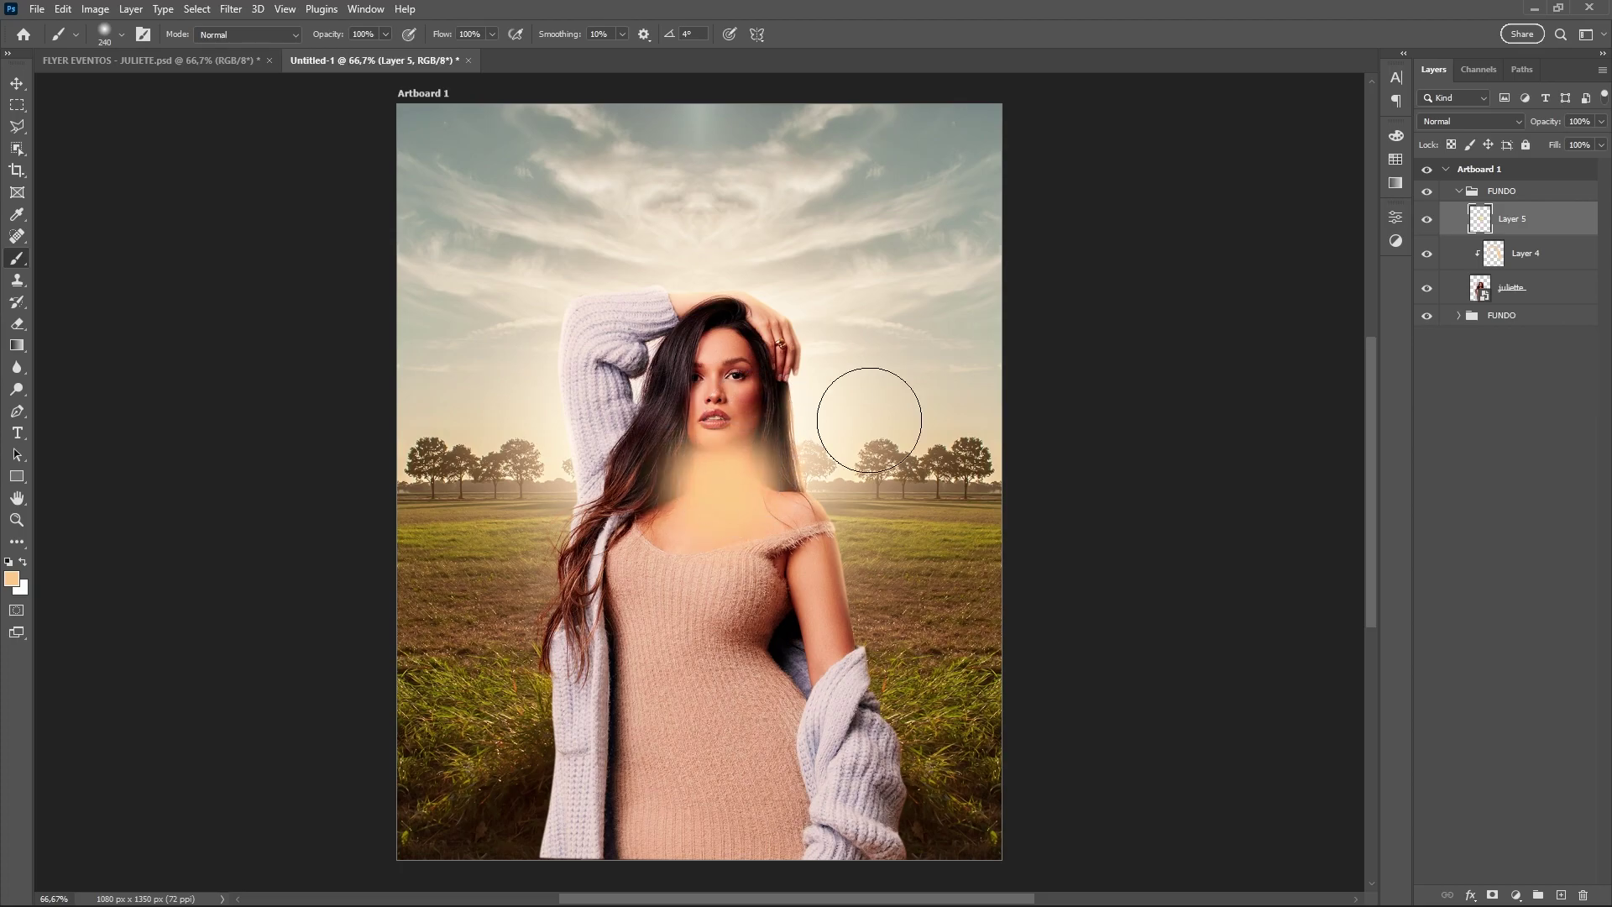
Set the peach patch to Screen, enlarge it beside her neck, and lower its Fill to 45%
{"action": "left_click", "coordinate": [1454, 122]}
{"action": "left_click", "coordinate": [1449, 261]}
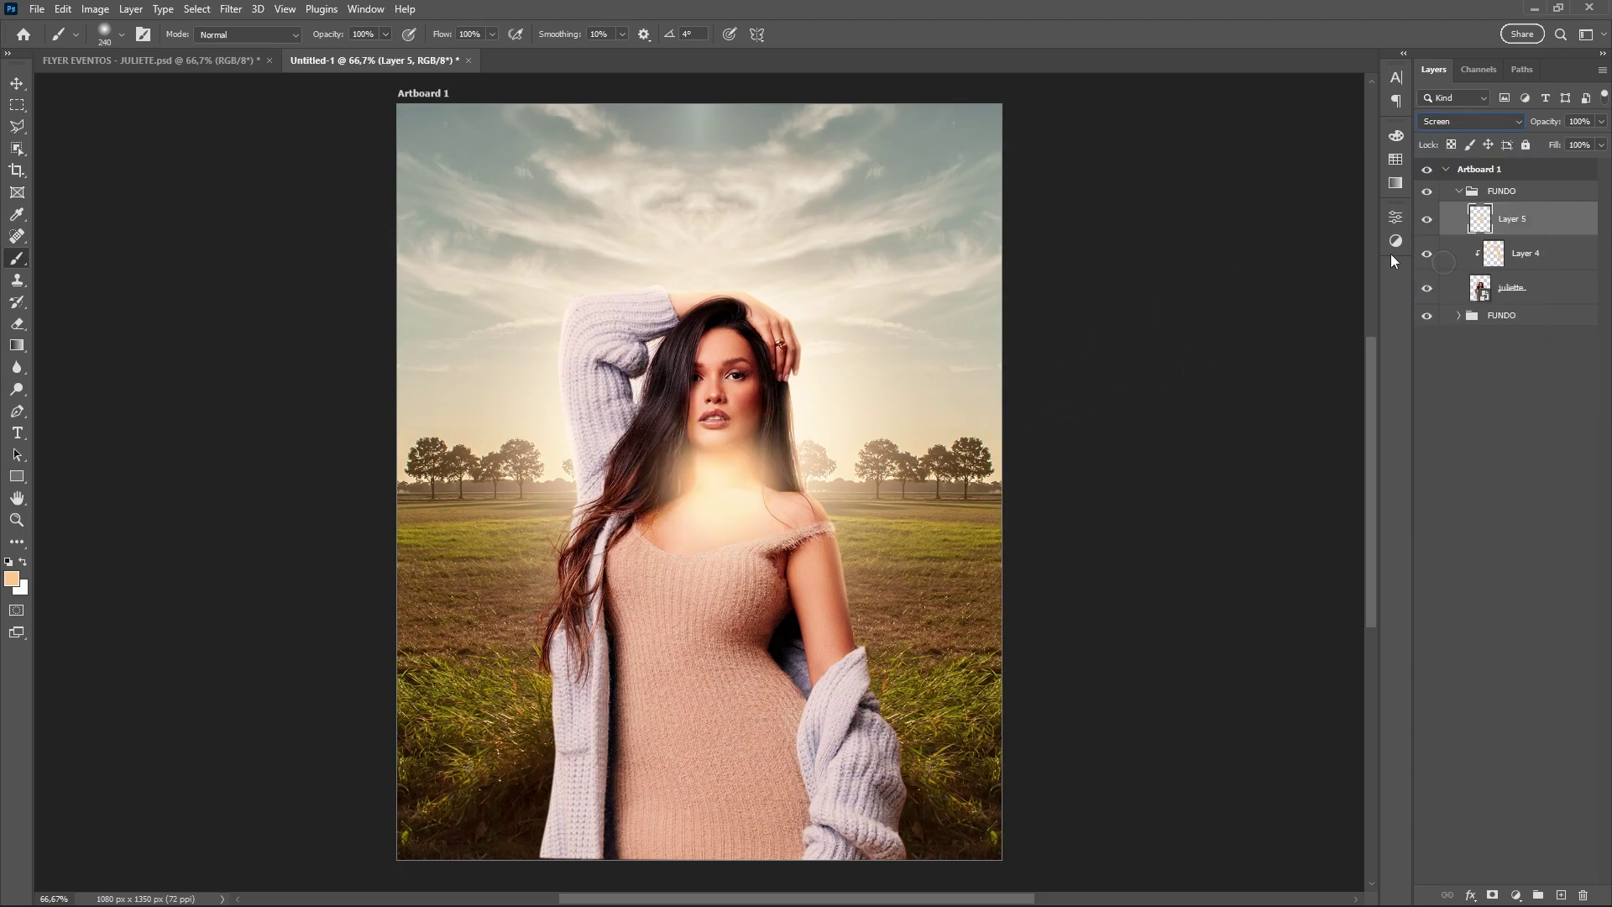
{"action": "key", "text": "ctrl+t"}
{"action": "left_click_drag", "start_coordinate": [833, 486], "coordinate": [871, 487]}
{"action": "left_click_drag", "start_coordinate": [775, 513], "coordinate": [835, 485]}
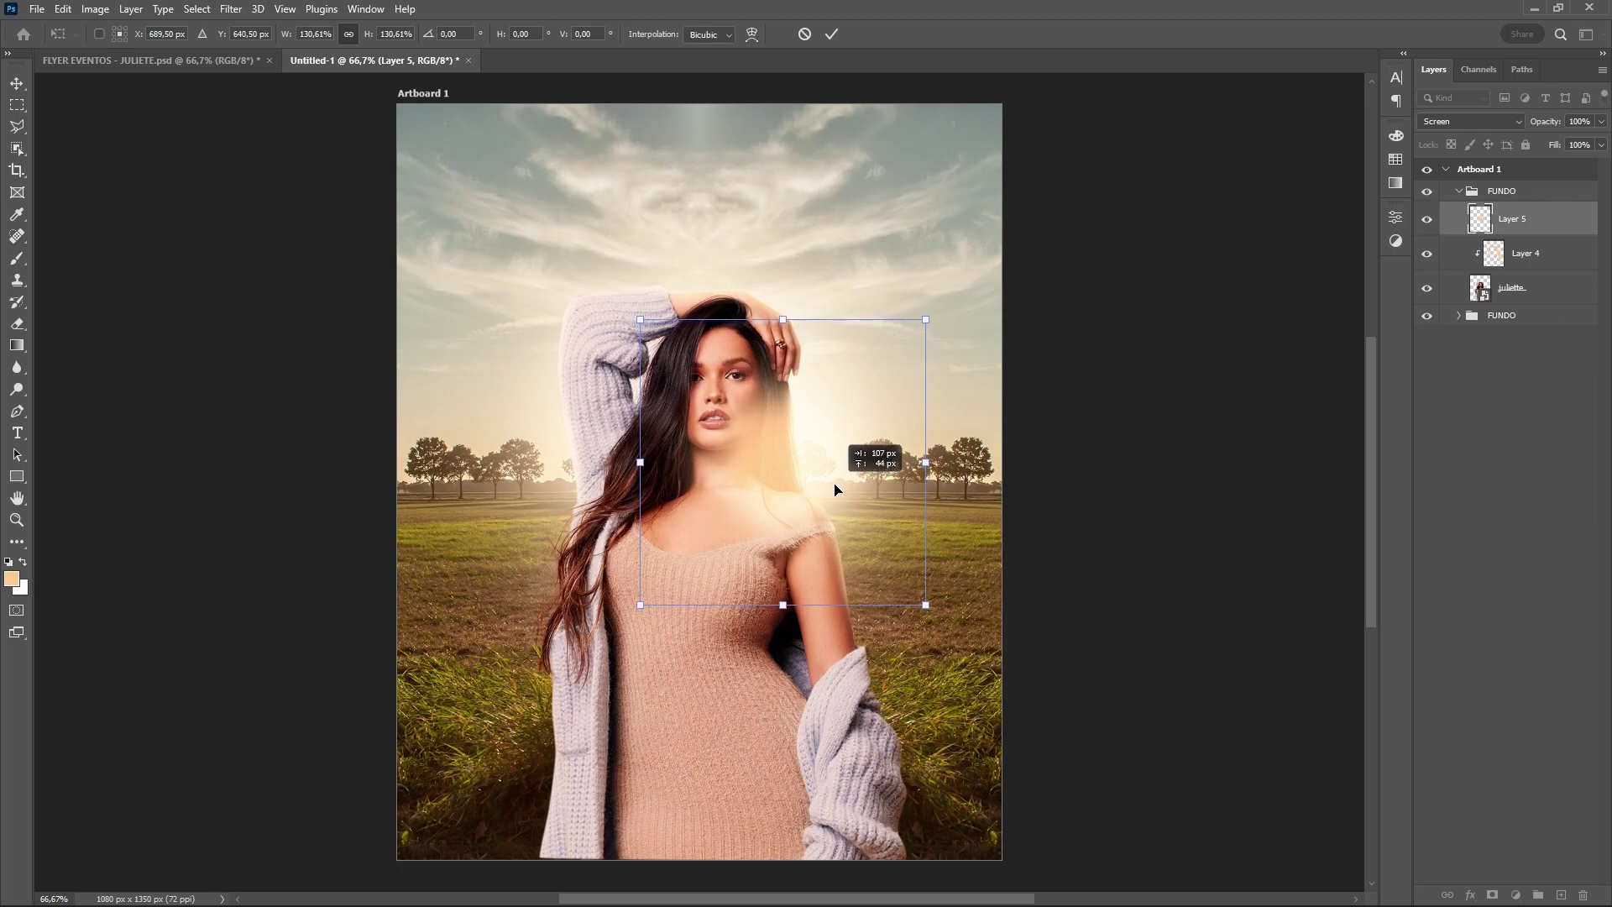
{"action": "key", "text": "Return"}
{"action": "key", "text": "b"}
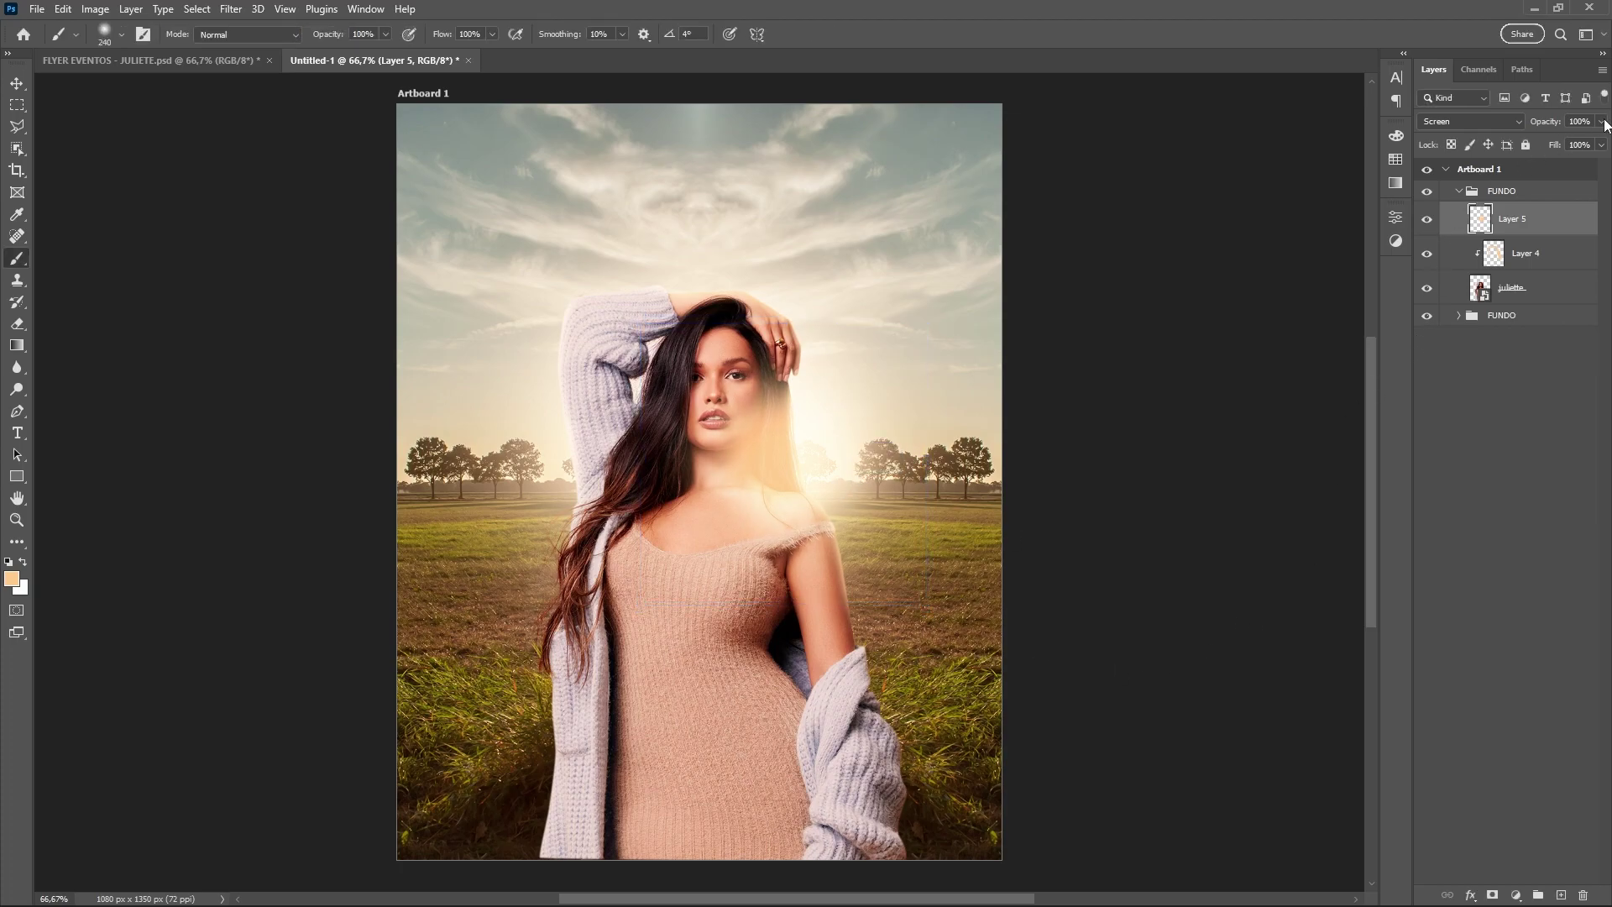
{"action": "left_click", "coordinate": [1602, 124]}
{"action": "left_click", "coordinate": [1601, 145]}
{"action": "left_click_drag", "start_coordinate": [1600, 162], "coordinate": [1557, 164]}
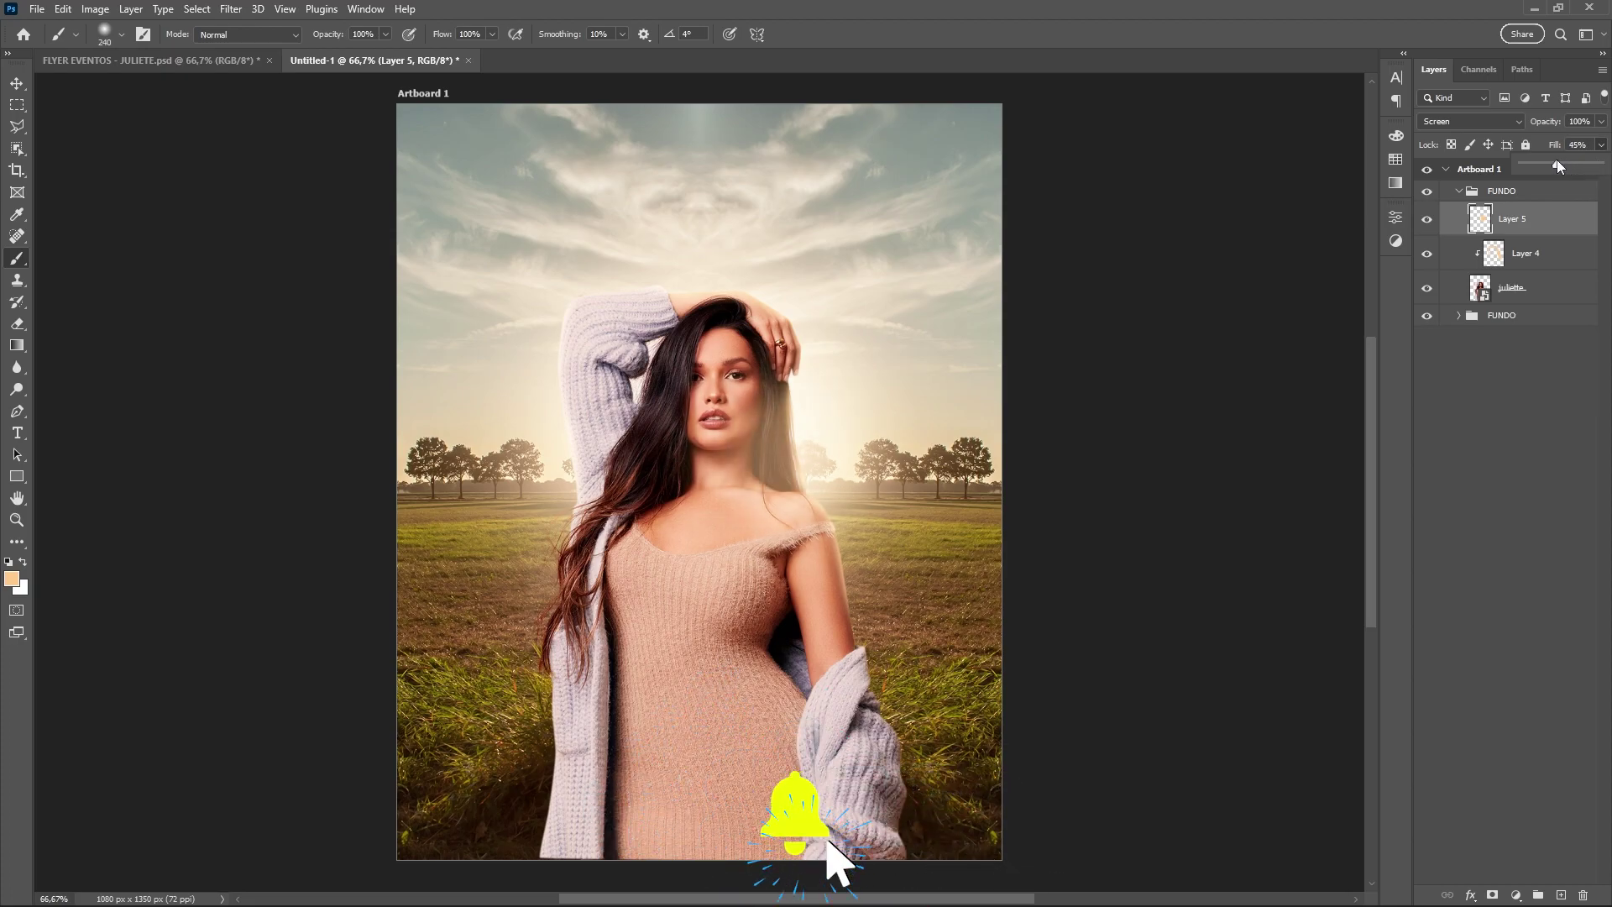
{"action": "left_click", "coordinate": [1551, 239]}
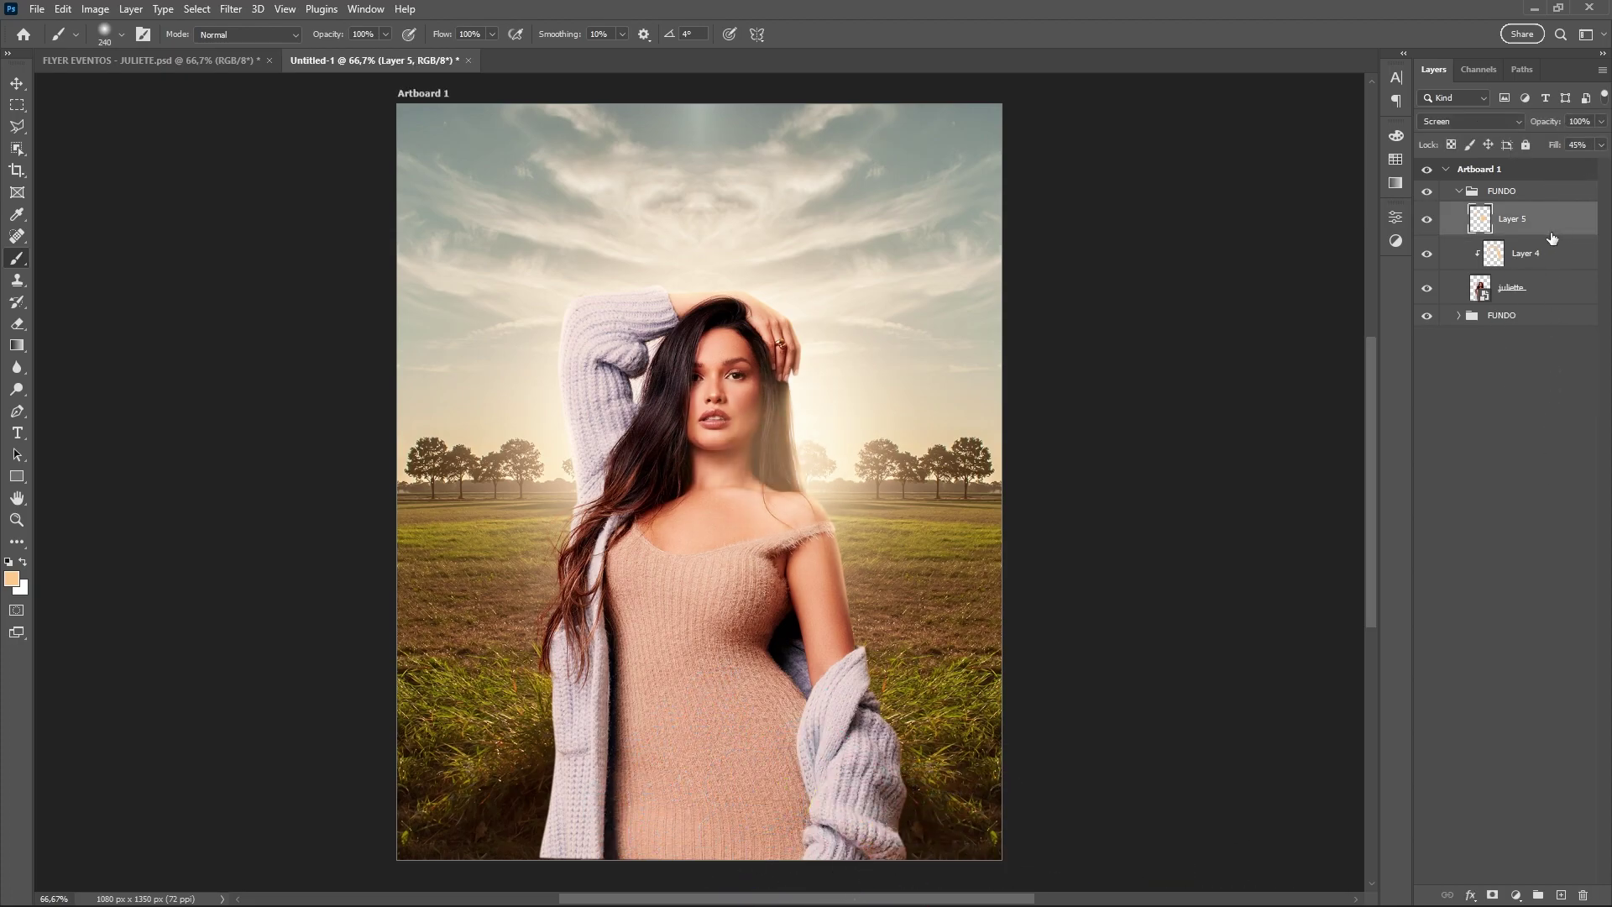
Duplicate the peach light, shift it left over her hair, and lower its Fill to 28%
{"action": "key", "text": "ctrl+j"}
{"action": "key", "text": "ctrl+t"}
{"action": "left_click_drag", "start_coordinate": [866, 444], "coordinate": [664, 467]}
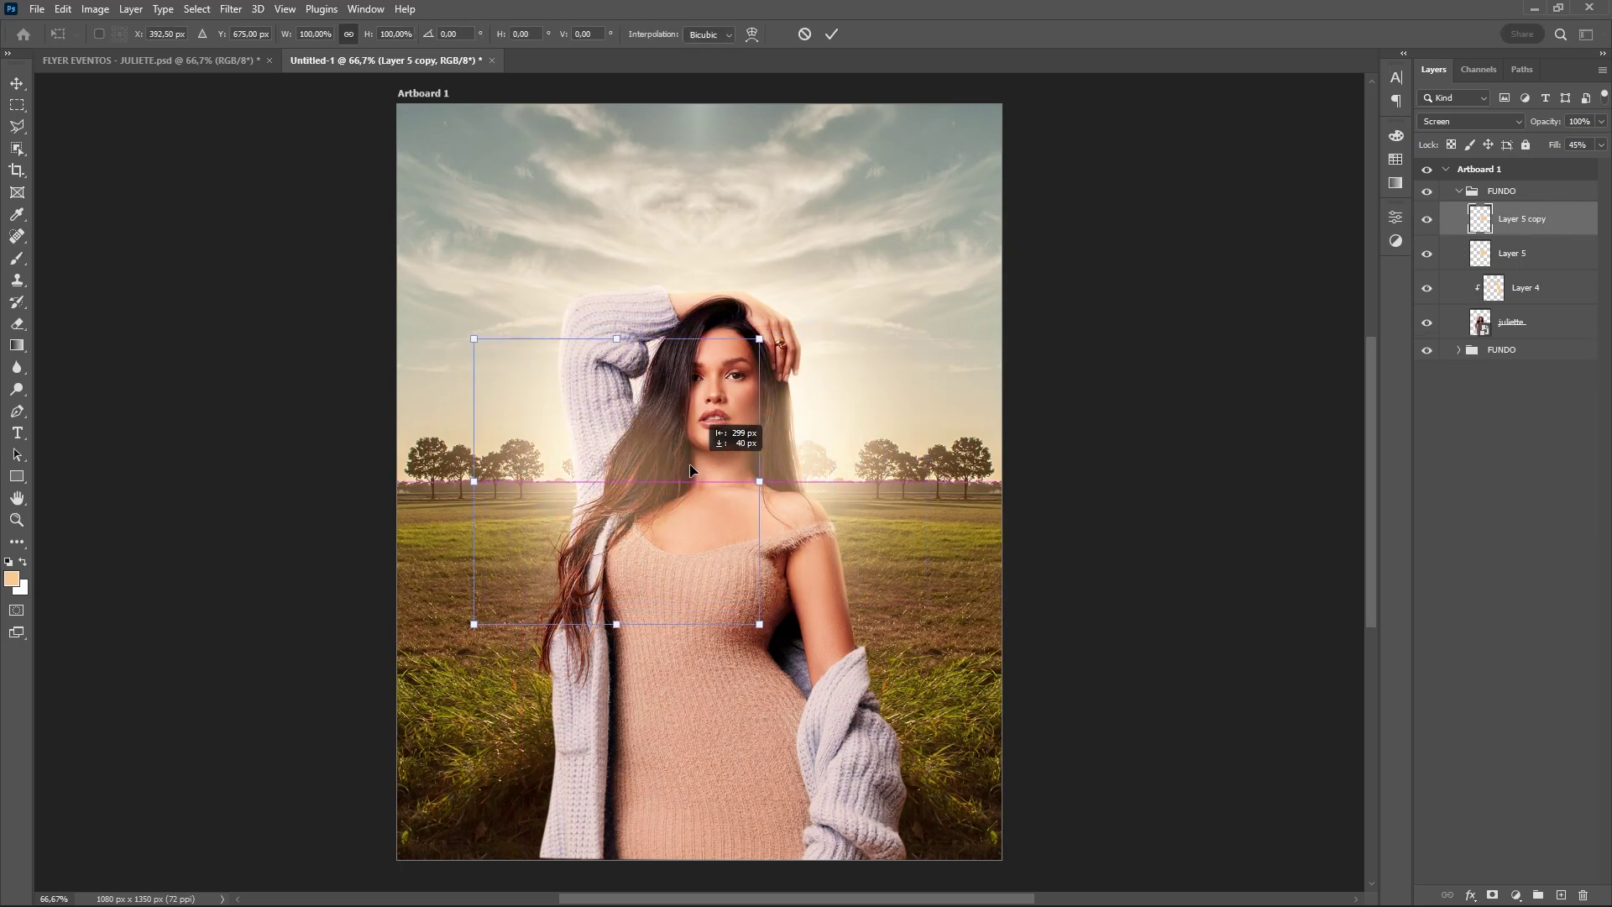
{"action": "key", "text": "Return"}
{"action": "key", "text": "b"}
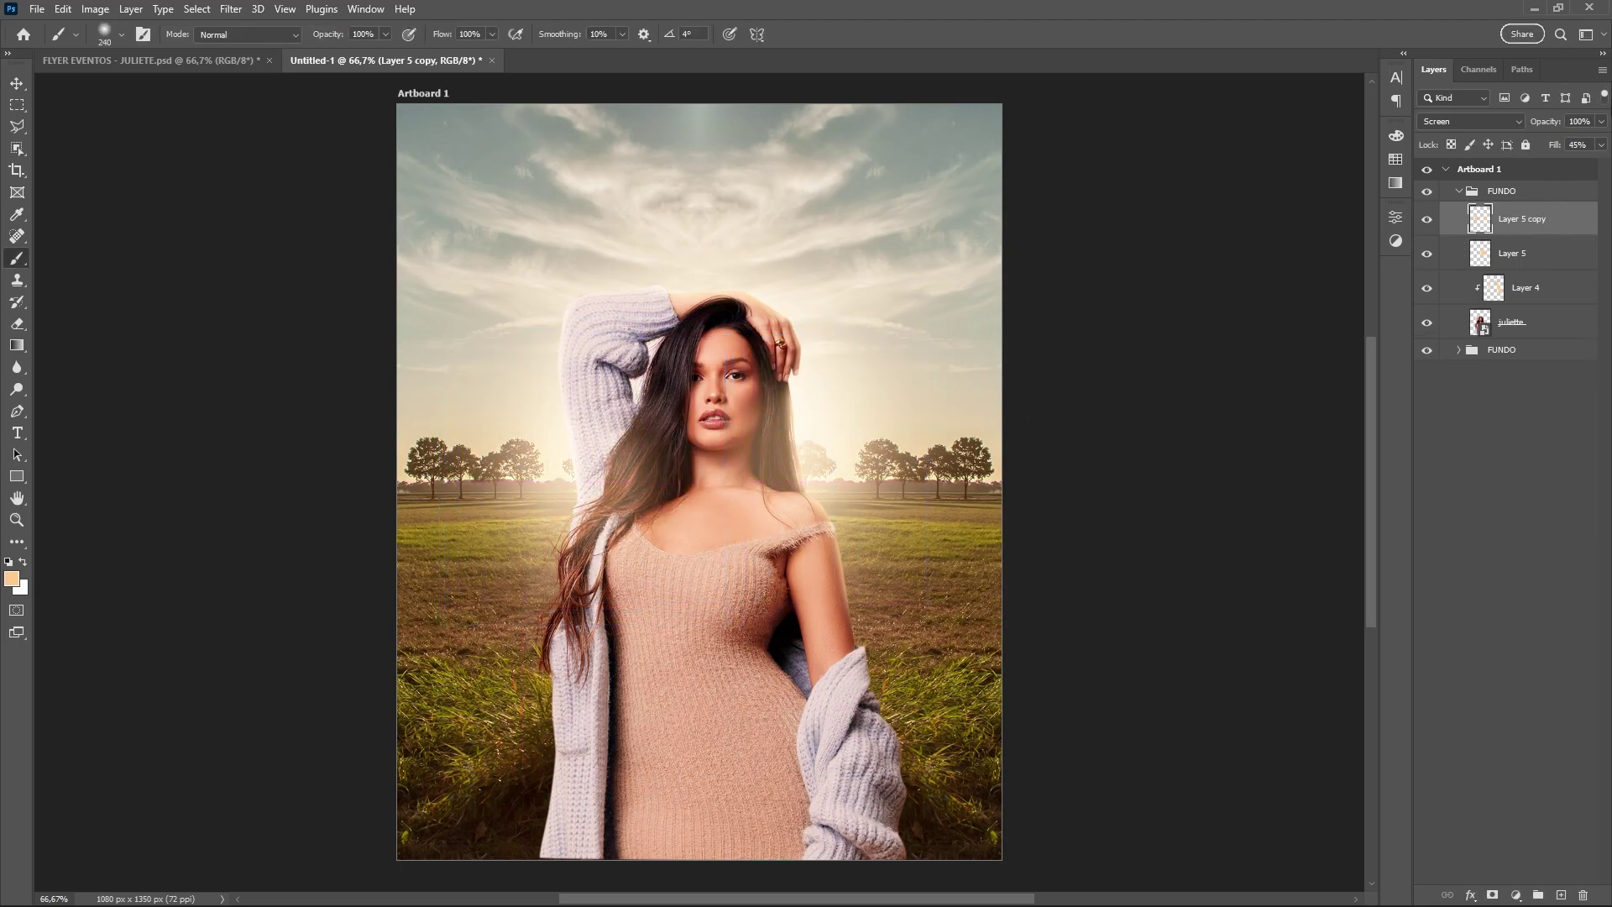
{"action": "left_click", "coordinate": [1600, 144]}
{"action": "left_click", "coordinate": [1524, 288]}
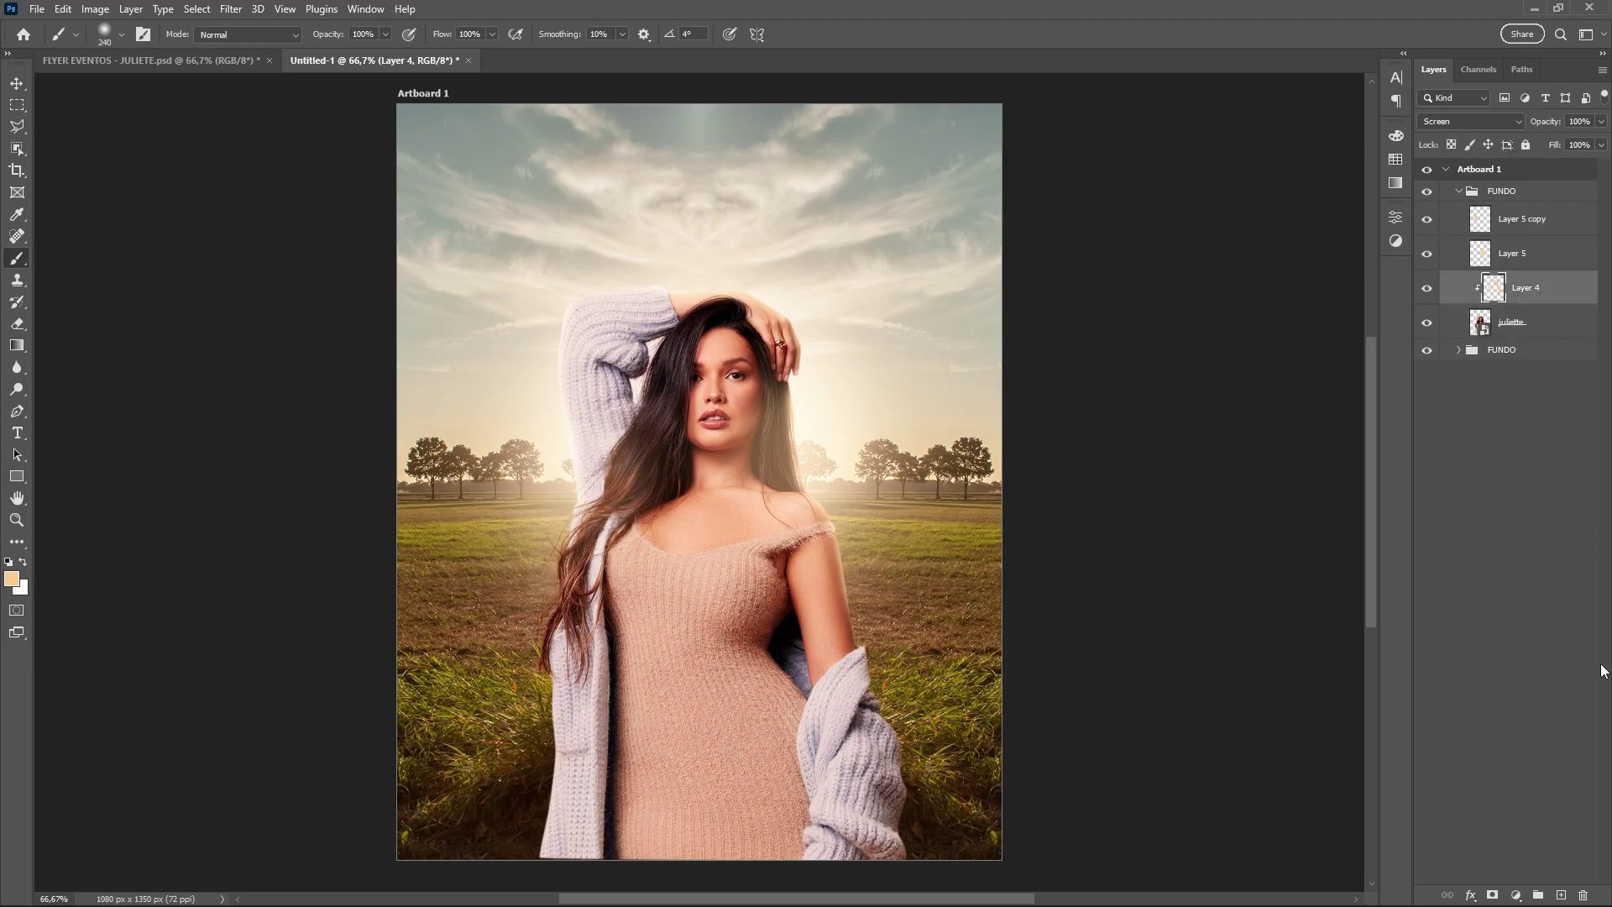
Add a new Screen layer clipped to Layer 4 with a pale peach foreground colour
{"action": "left_click", "coordinate": [1561, 895]}
{"action": "key", "text": "ctrl+alt+g"}
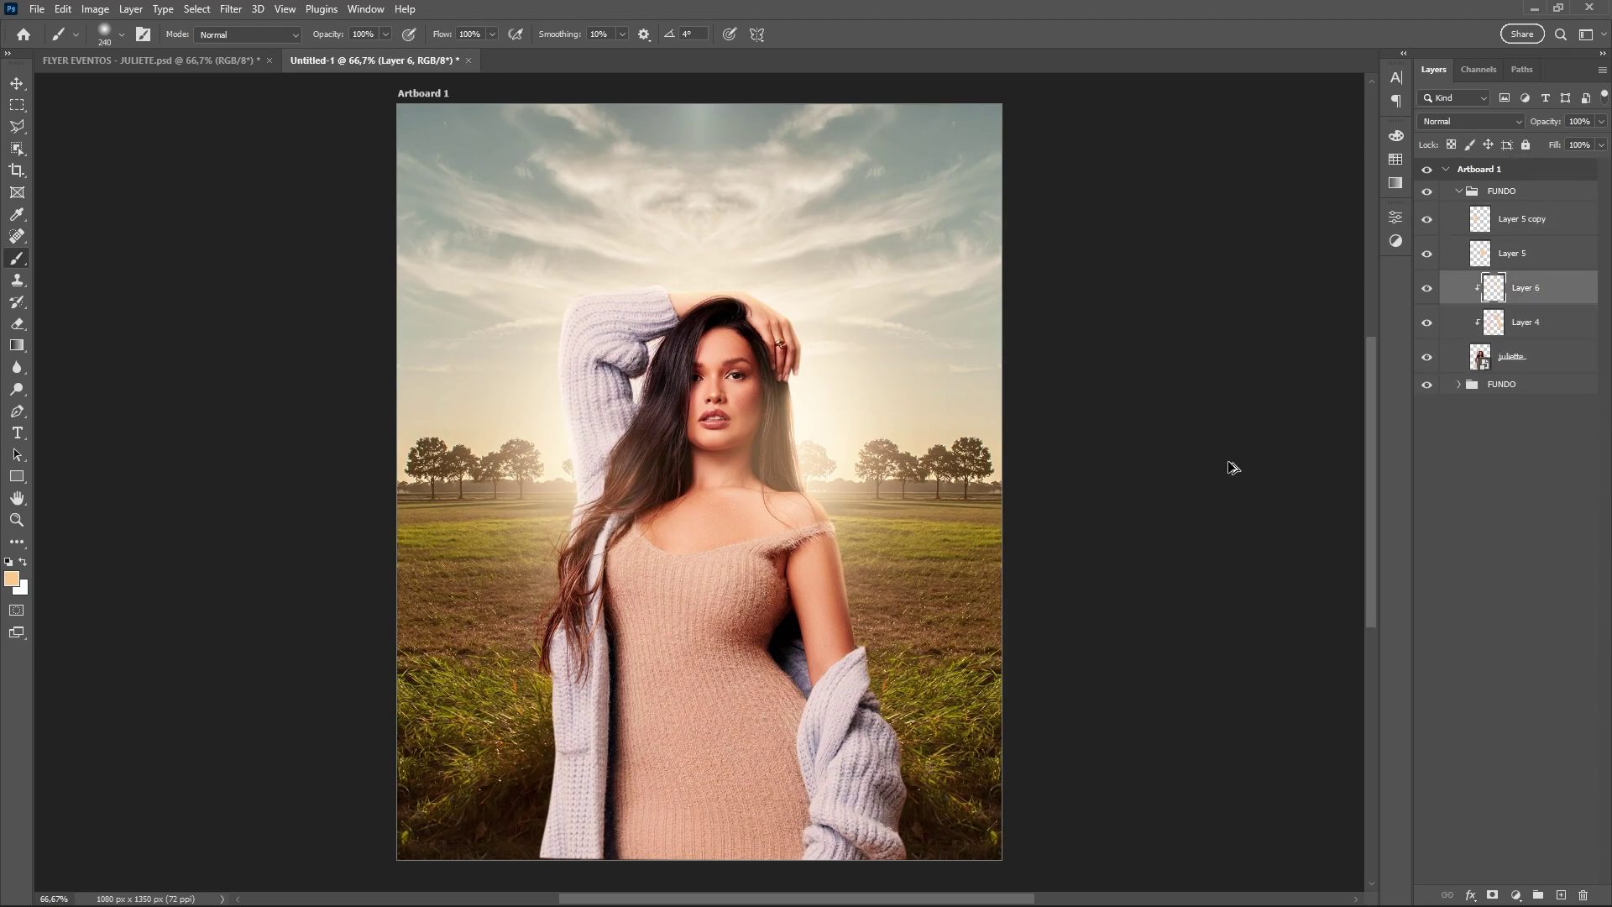
{"action": "left_click", "coordinate": [11, 578]}
{"action": "left_click_drag", "start_coordinate": [1021, 208], "coordinate": [994, 168]}
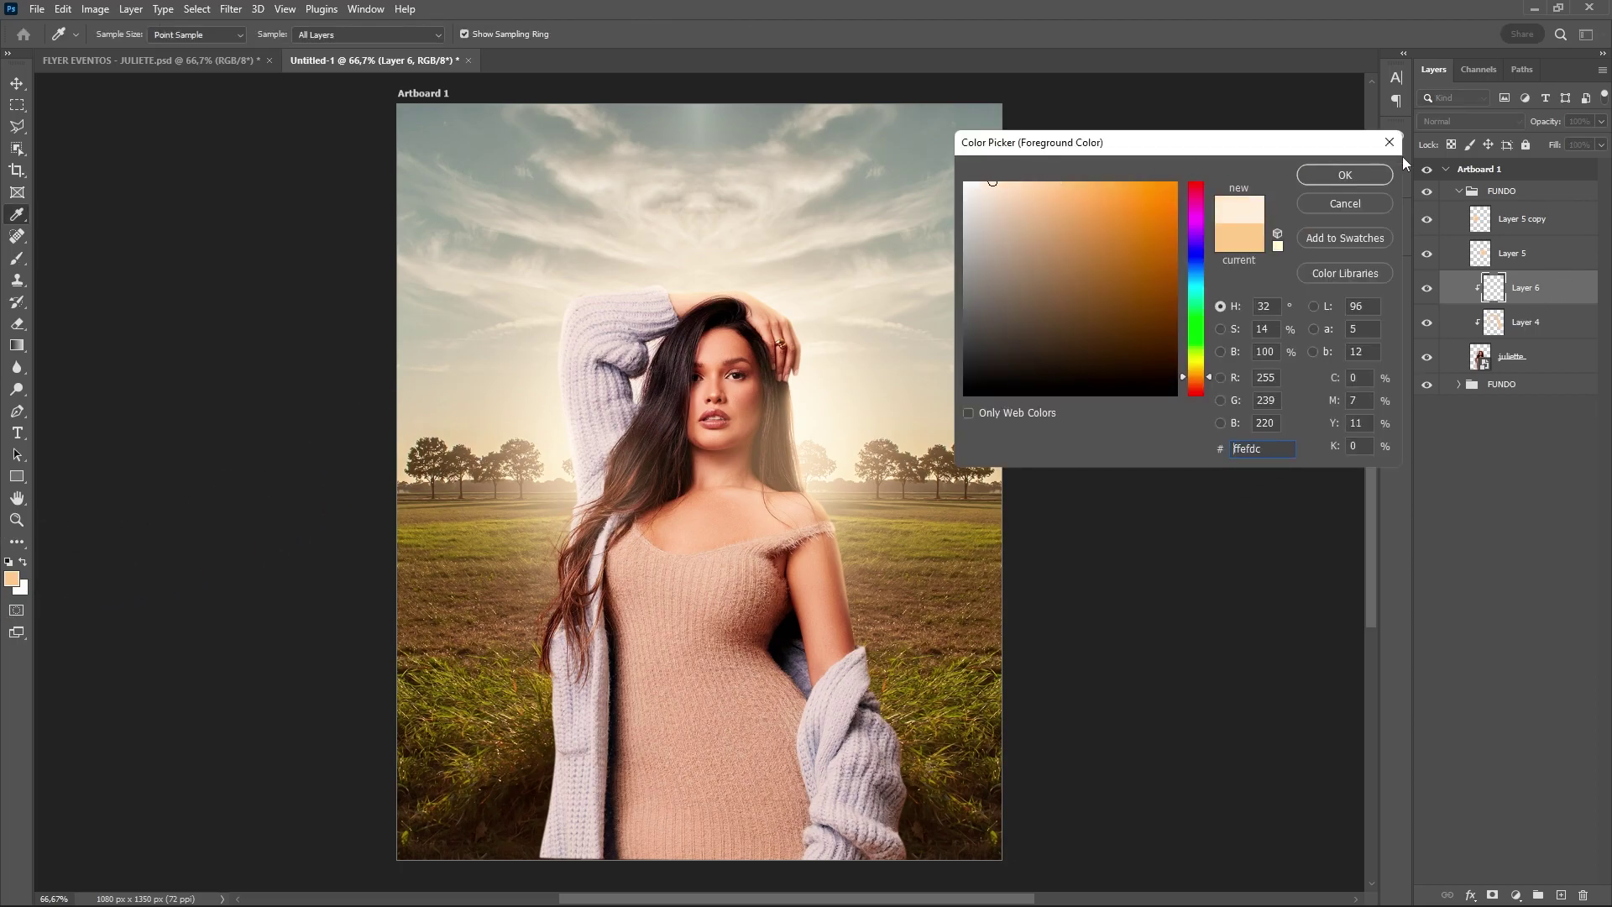
{"action": "key", "text": "Return"}
{"action": "left_click", "coordinate": [1469, 121]}
{"action": "left_click", "coordinate": [1444, 264]}
{"action": "key", "text": "b"}
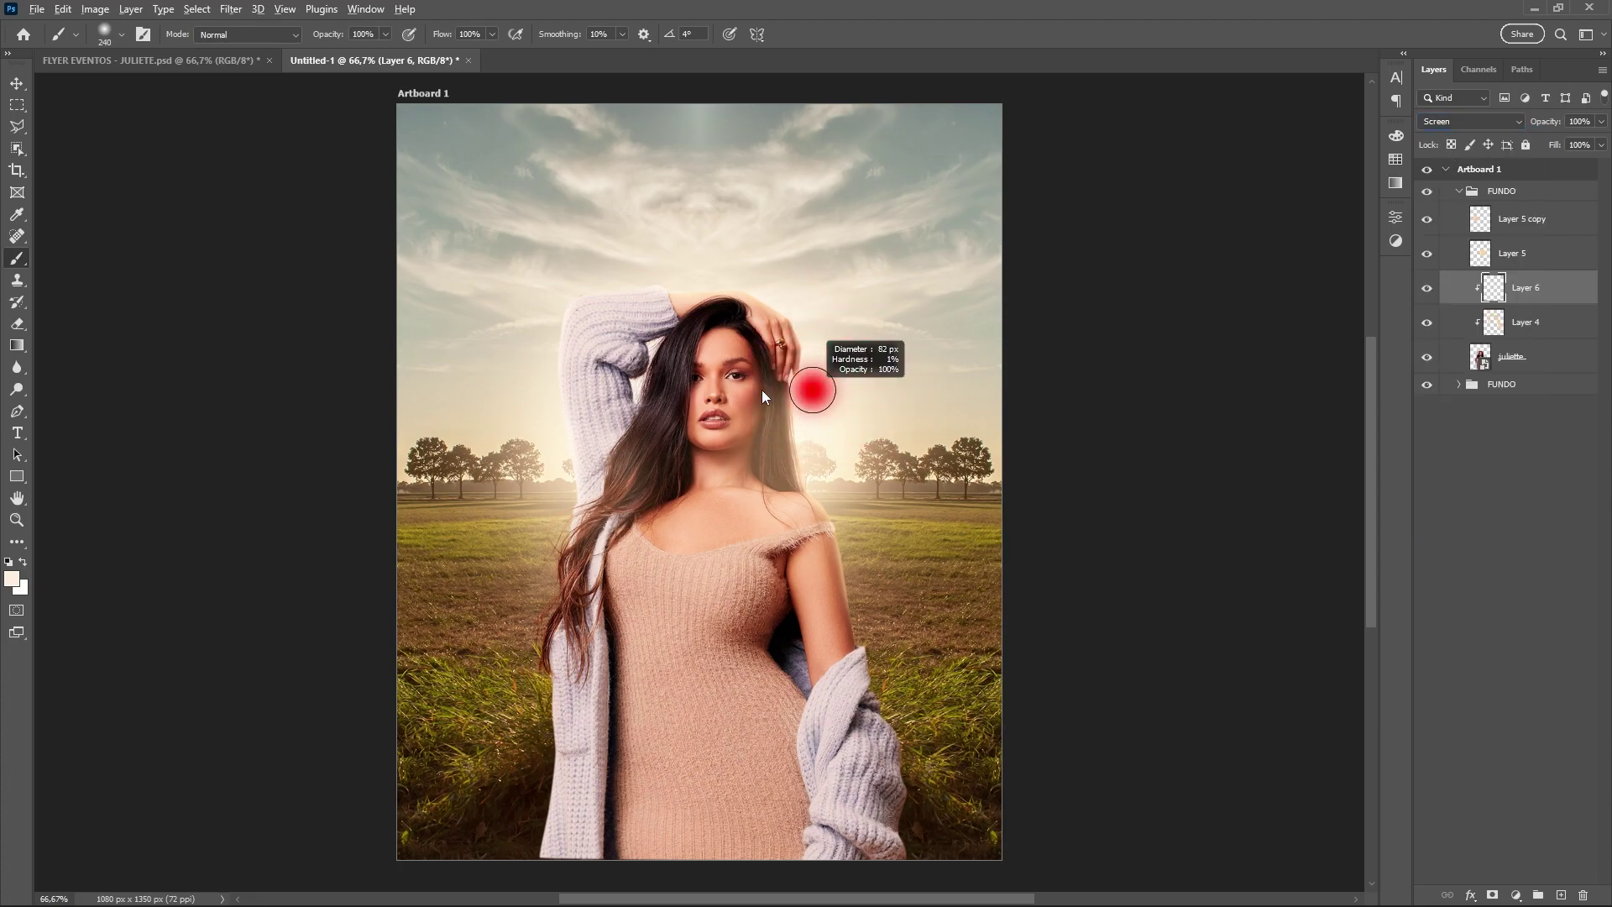
Paint broad soft pale peach backlight across the model with an enlarged brush
{"action": "key", "text": "ctrl+plus"}
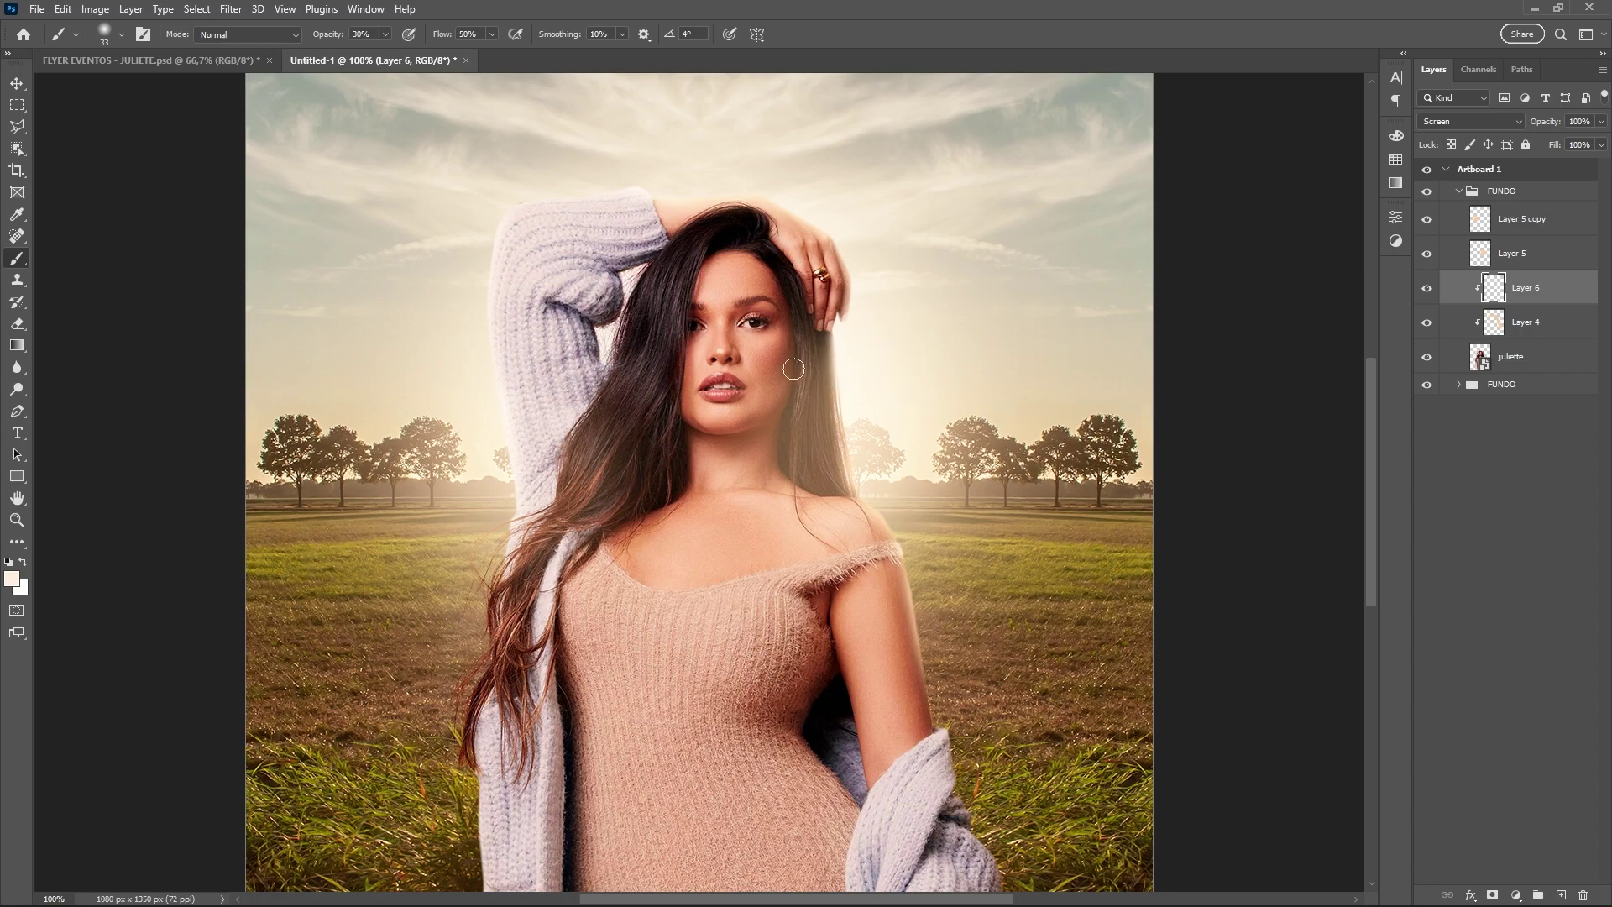
{"action": "key", "text": "ctrl+minus"}
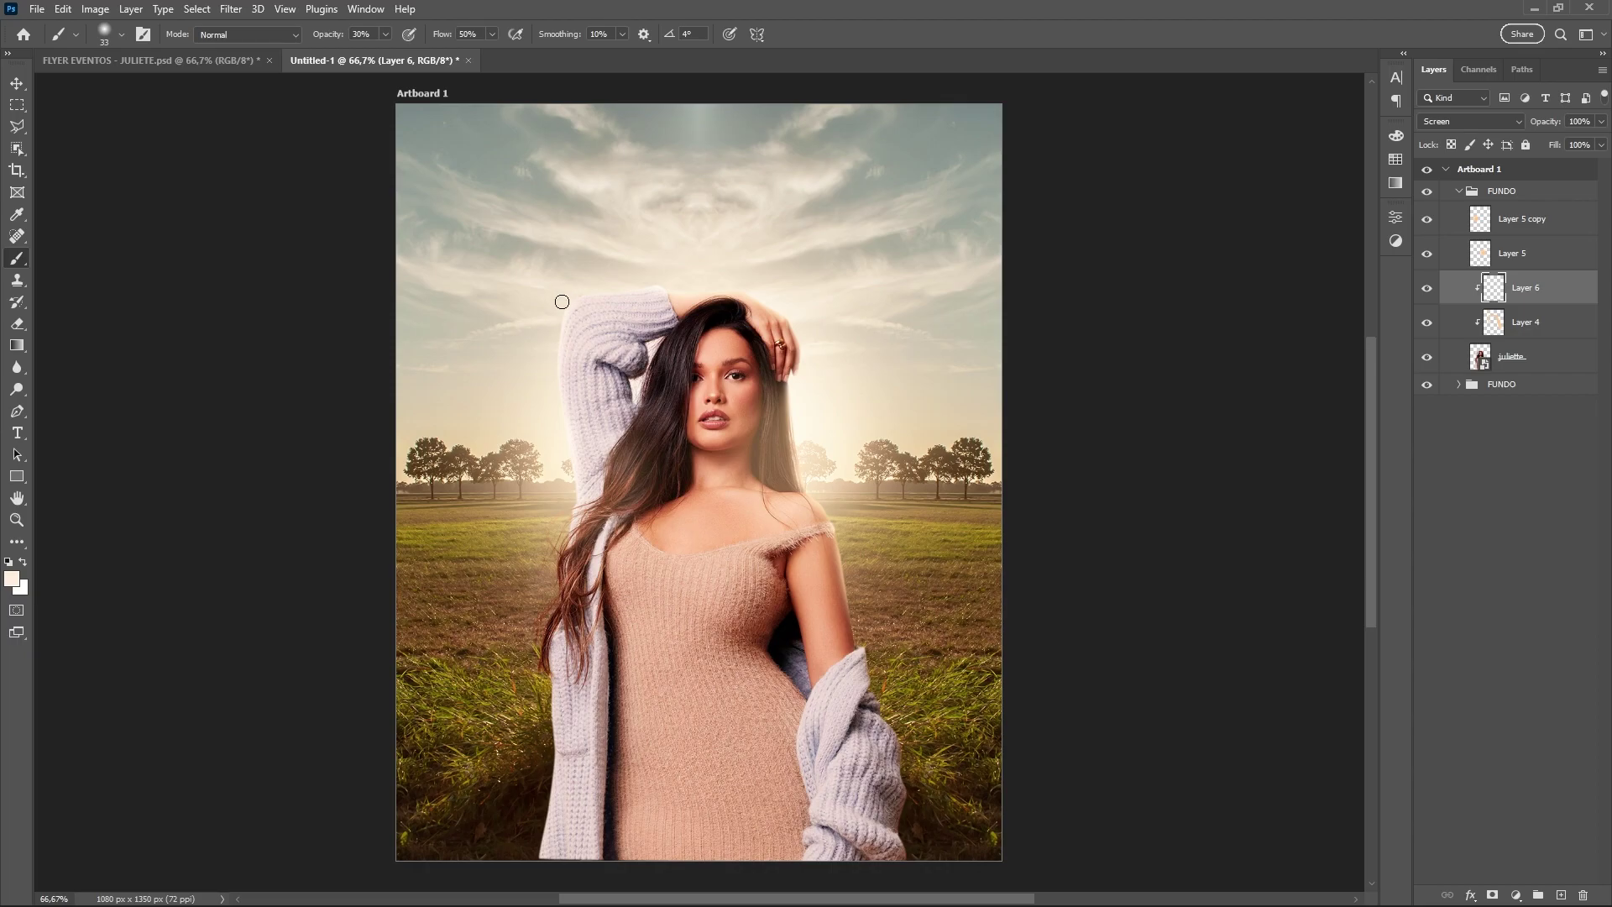
{"action": "key", "text": "bracketright"}
{"action": "key", "text": "bracketright"}
{"action": "key", "text": "bracketright"}
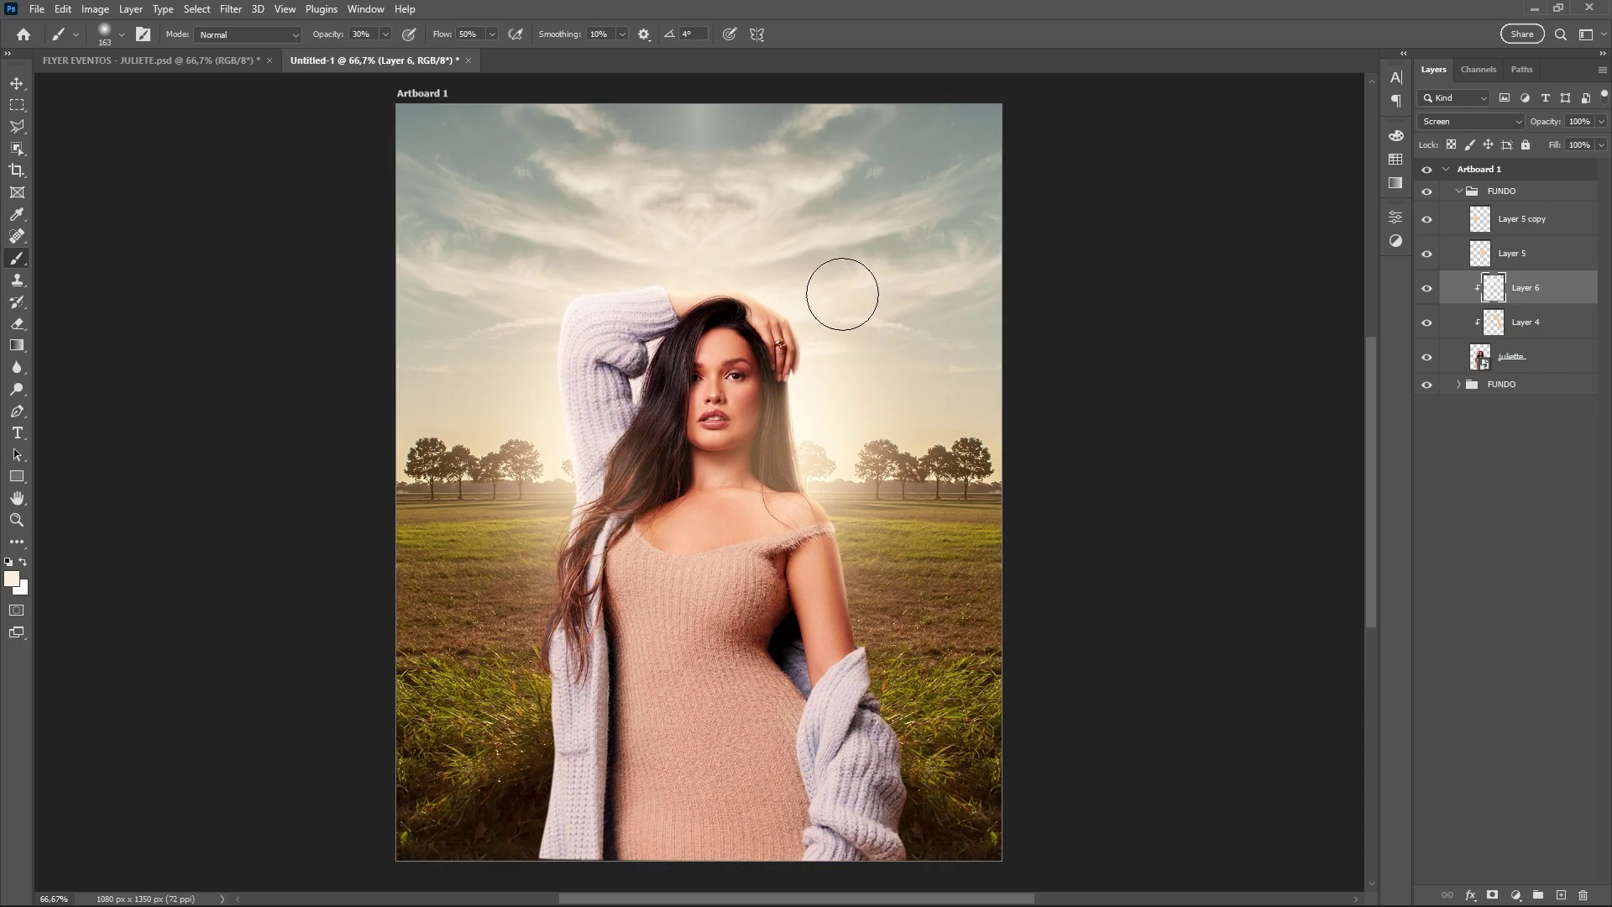
{"action": "key", "text": "alt+bracketright"}
{"action": "key", "text": "alt+bracketright"}
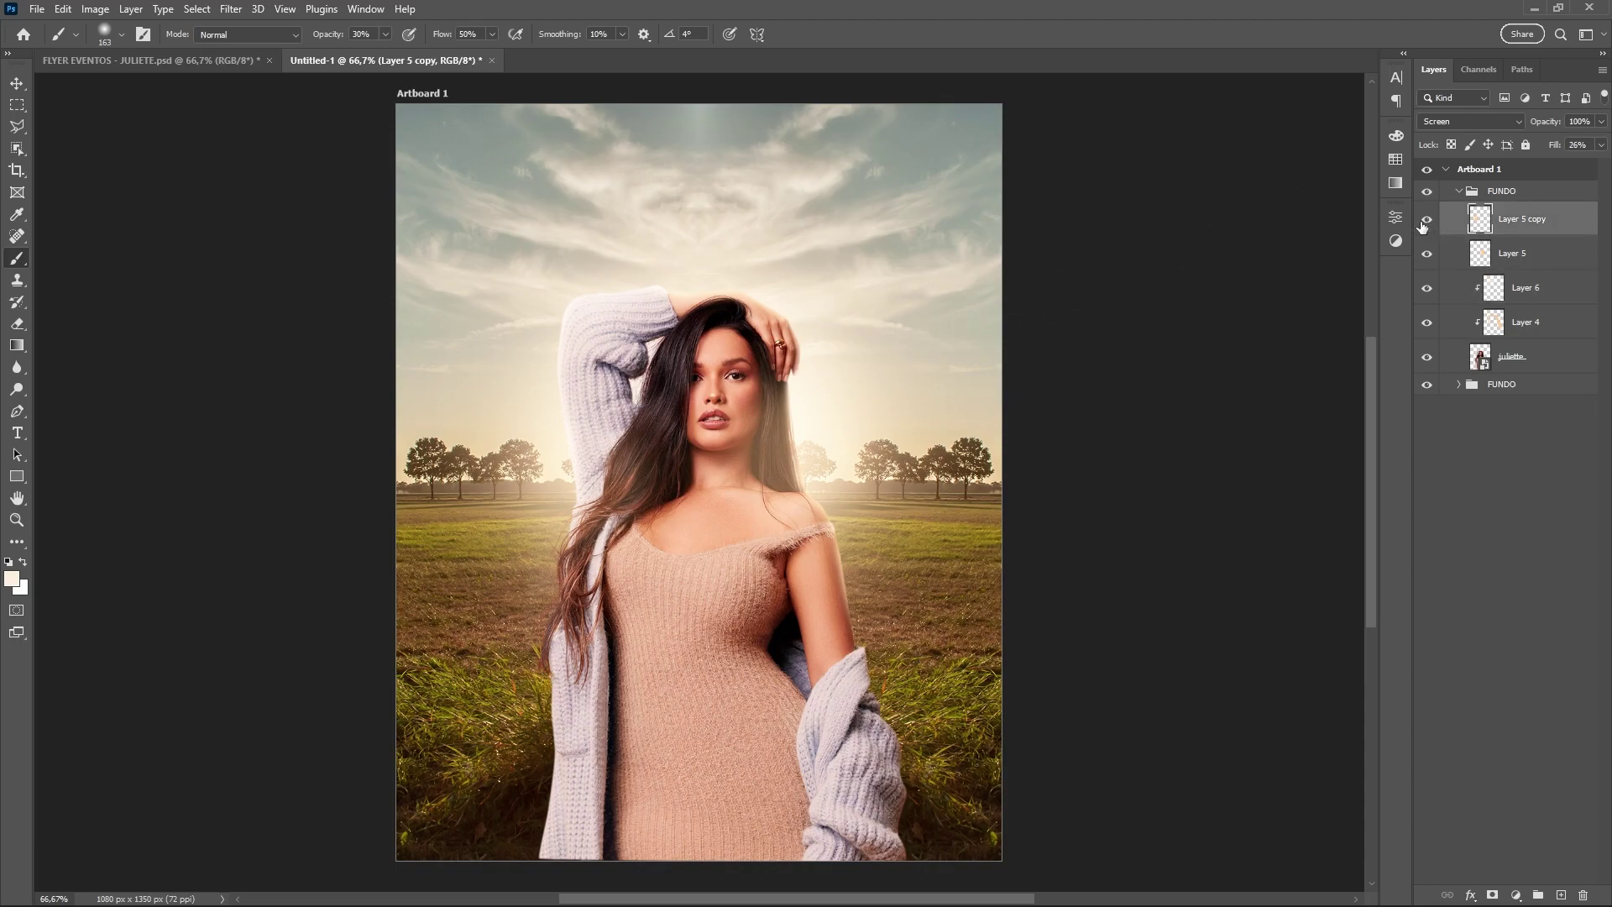
Hide and reshow the four light layers to compare, then collapse the upper FUNDO group
{"action": "left_click_drag", "start_coordinate": [1427, 219], "coordinate": [1426, 323]}
{"action": "key", "text": "ctrl+minus"}
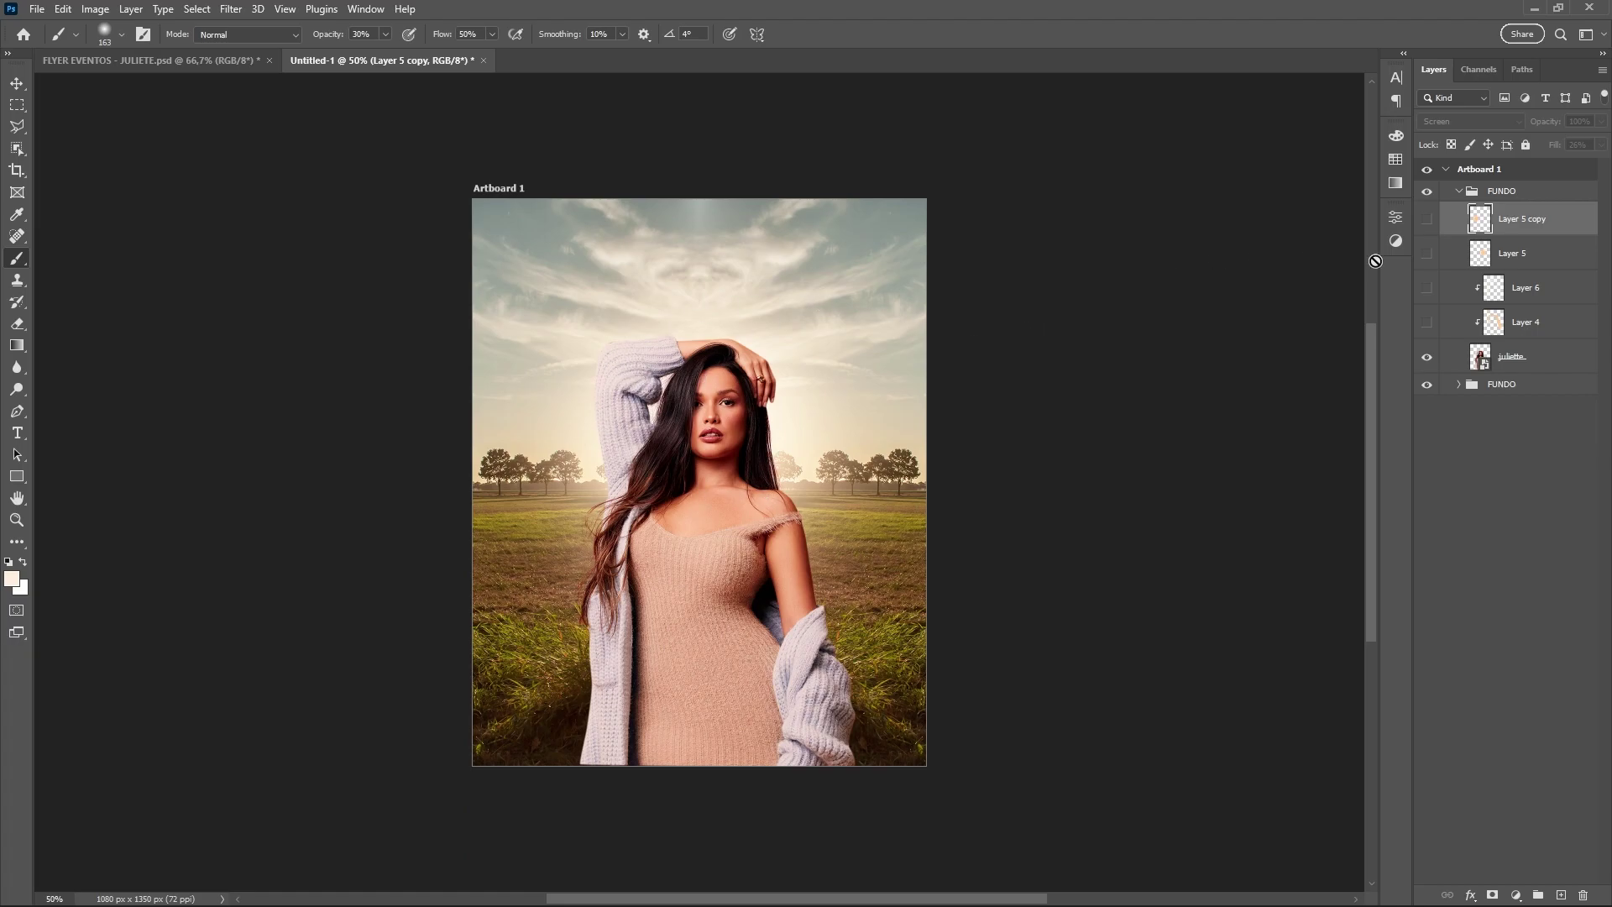
{"action": "left_click_drag", "start_coordinate": [1426, 334], "coordinate": [1426, 219]}
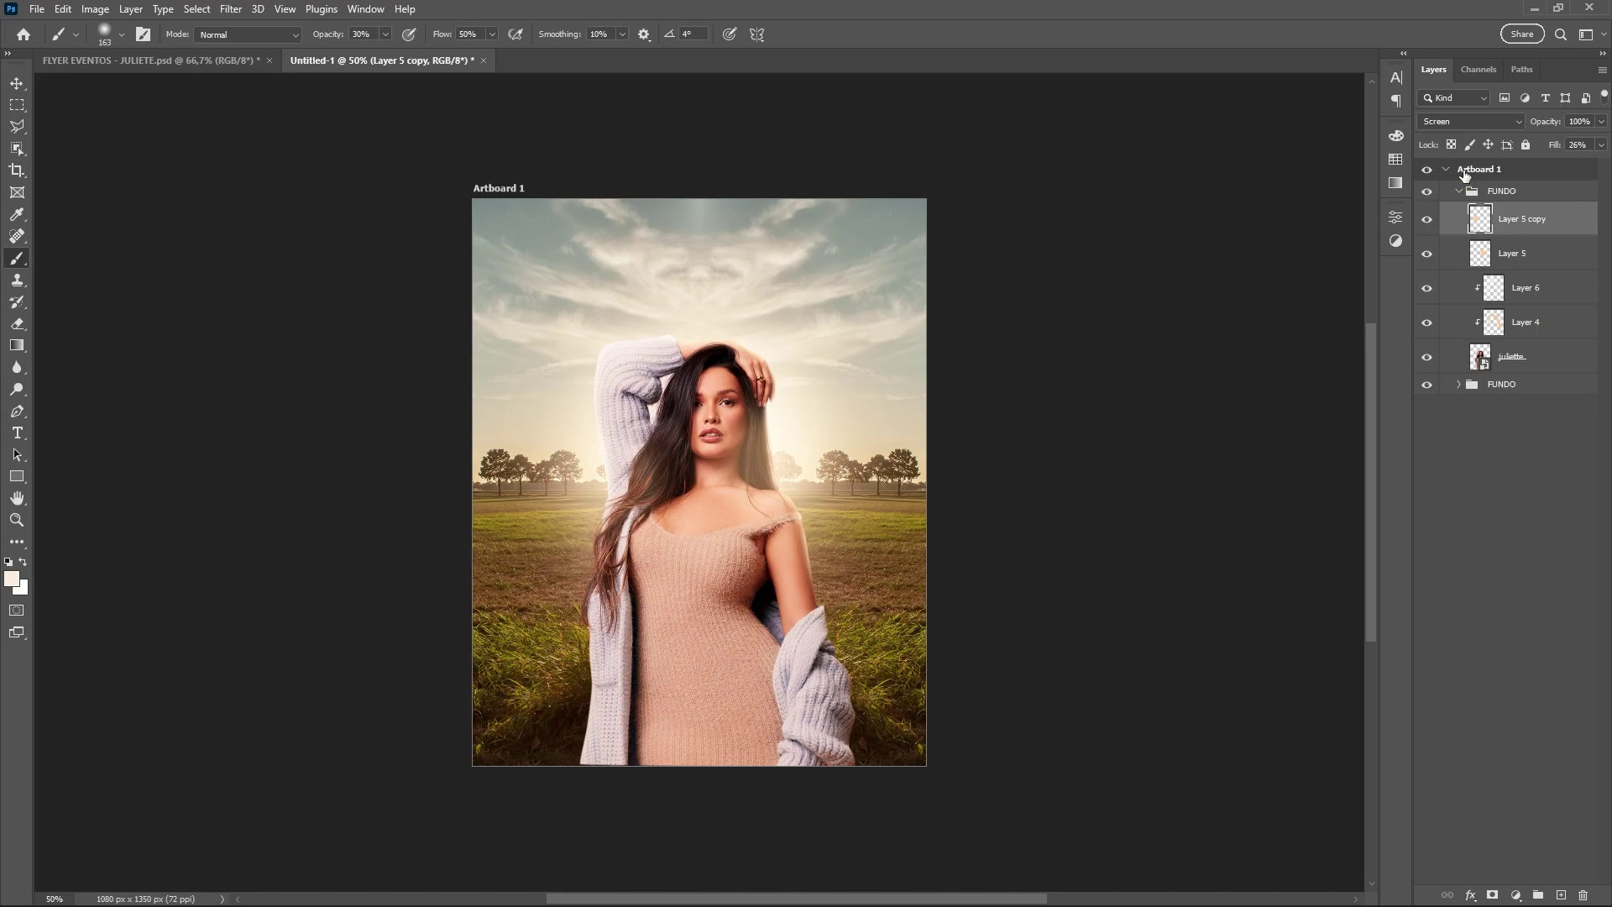
{"action": "left_click", "coordinate": [1458, 194]}
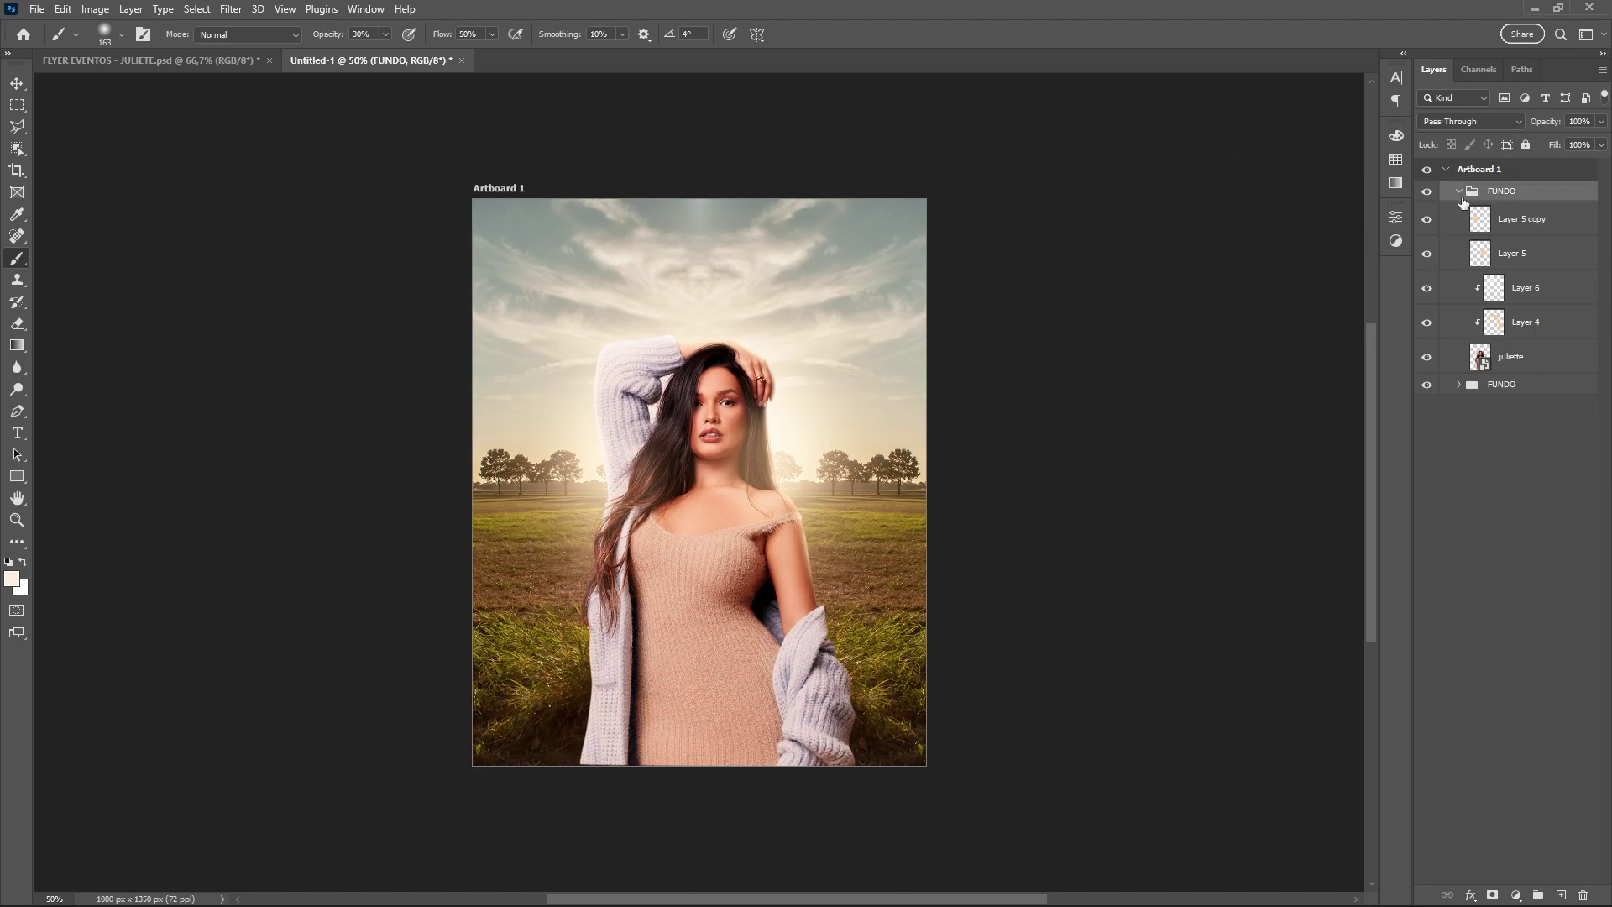
{"action": "left_click", "coordinate": [1459, 193]}
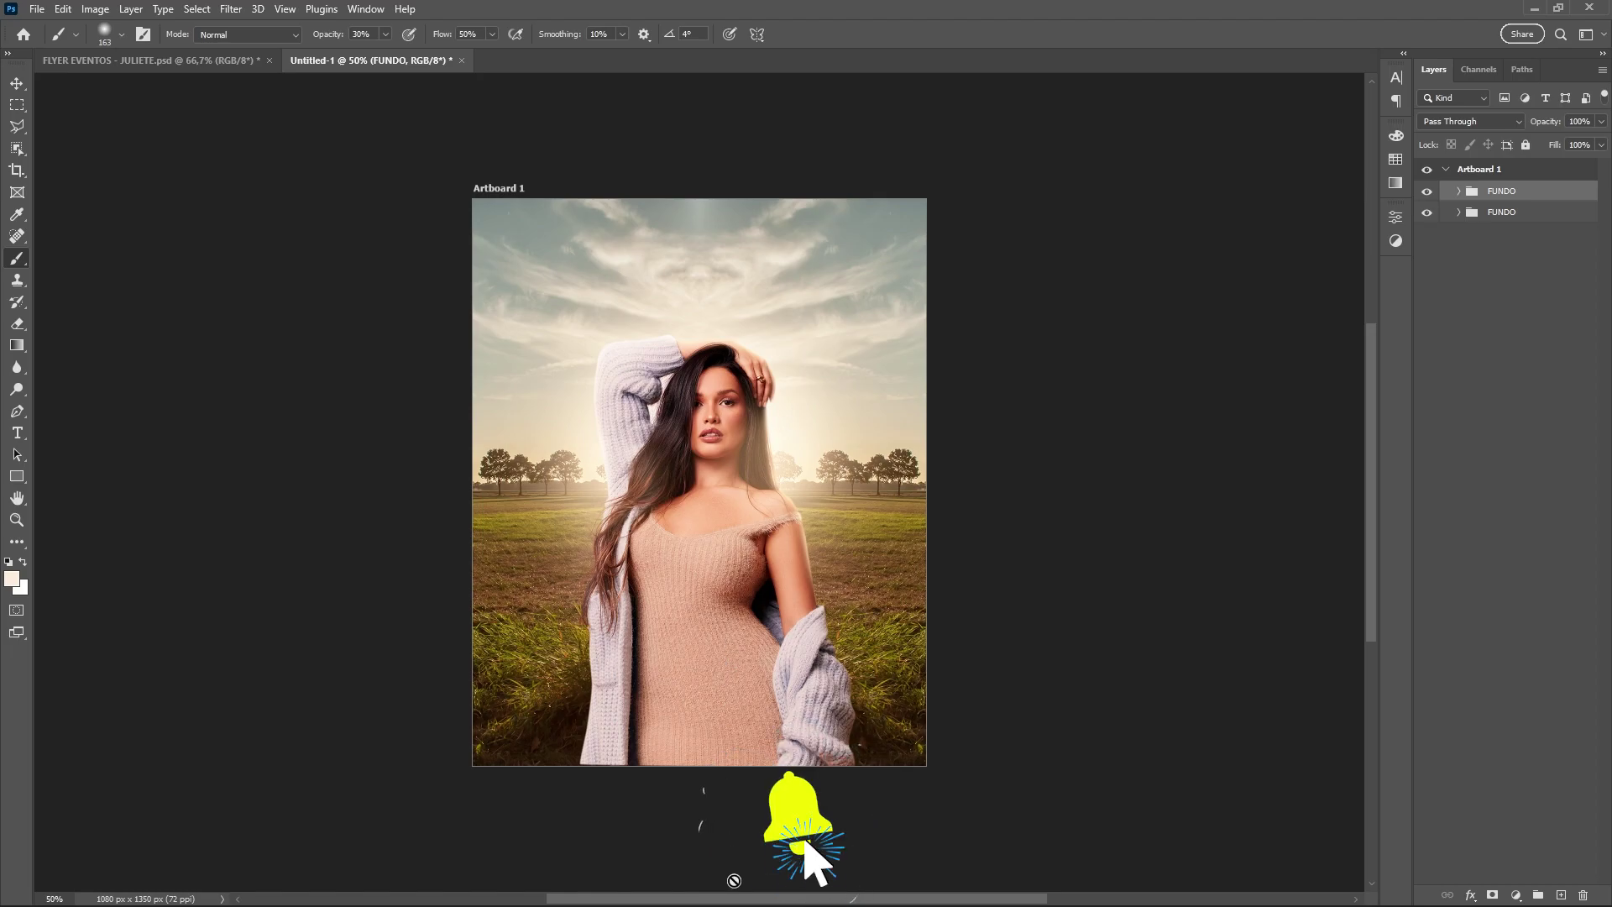
Drag pngwing.com from the asset folder into the flyer, shrinking it into the bottom-left corner
{"action": "left_click", "coordinate": [769, 886]}
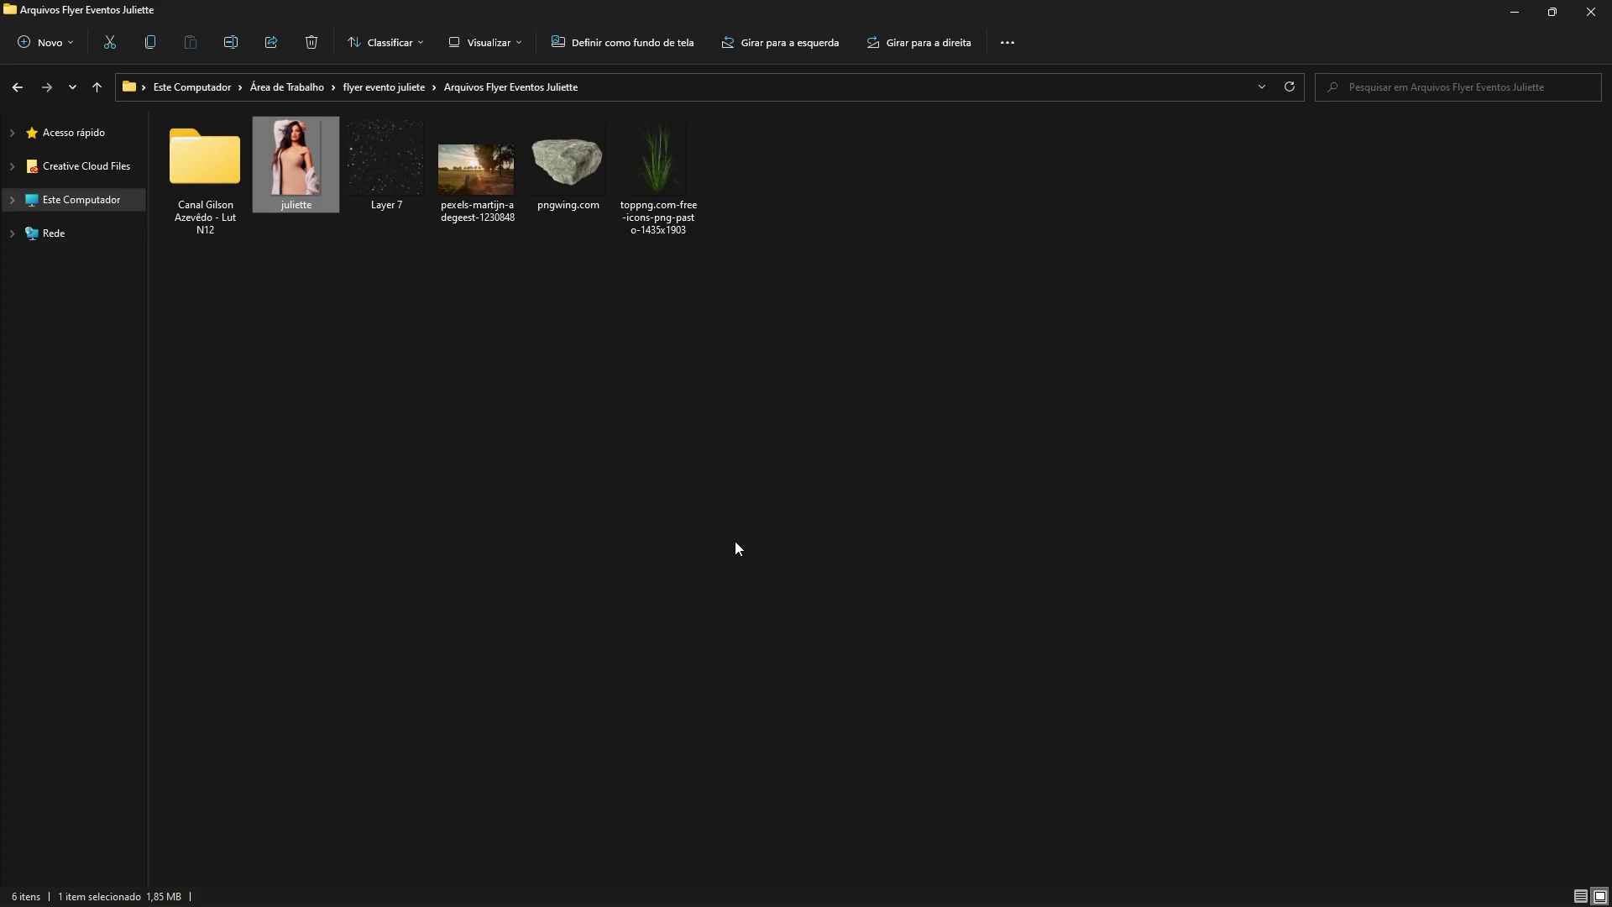
{"action": "left_click", "coordinate": [578, 208]}
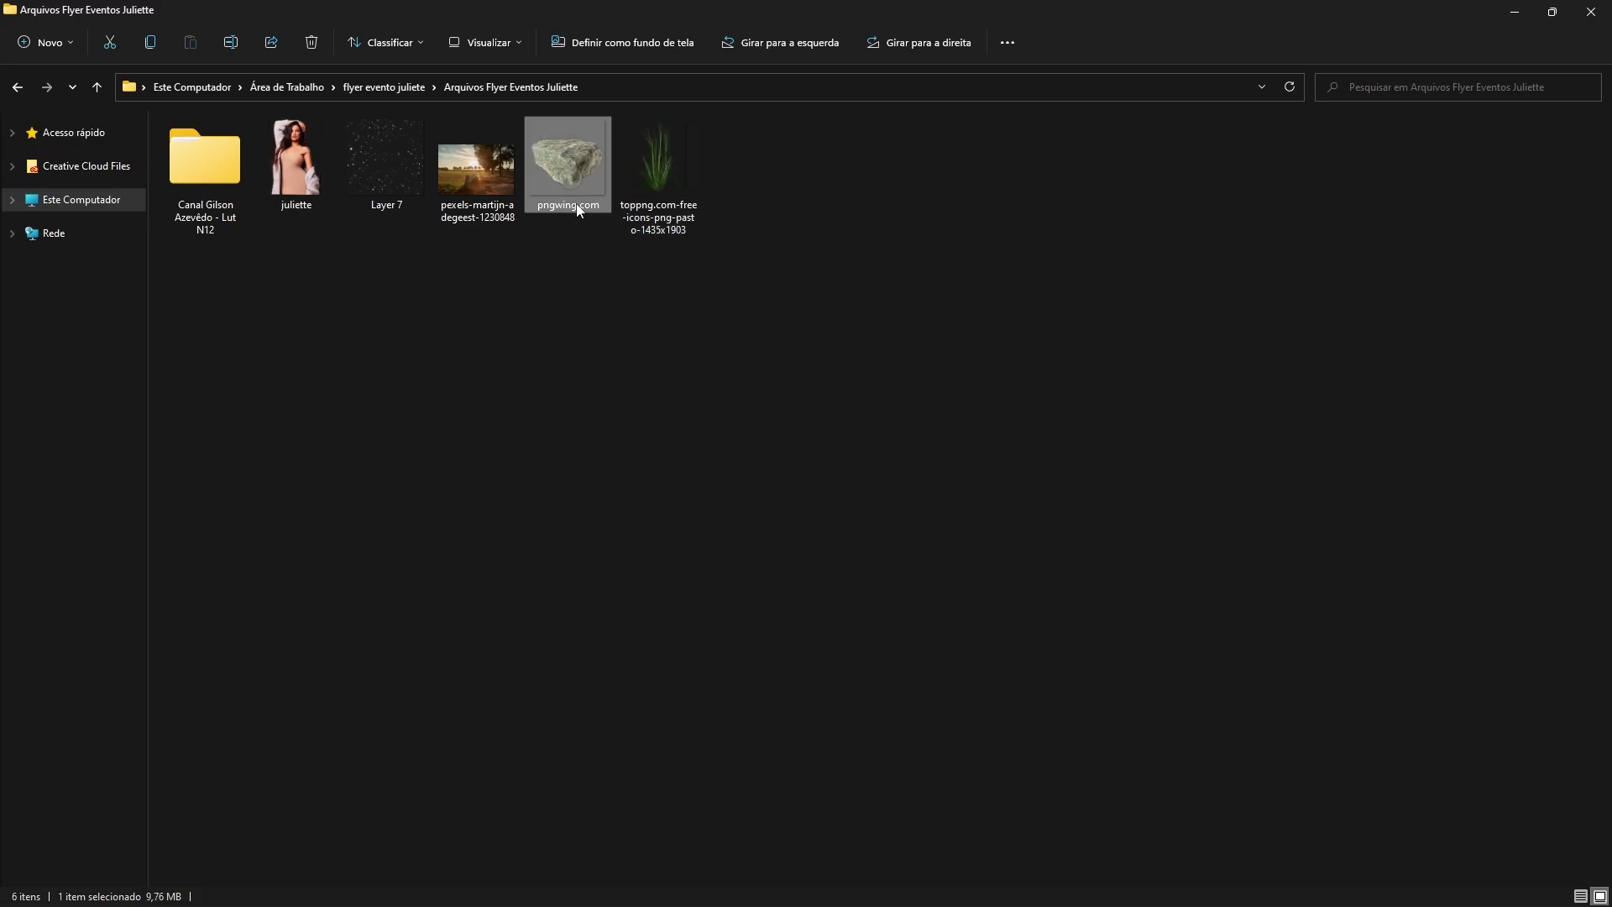
{"action": "left_click_drag", "start_coordinate": [572, 164], "coordinate": [824, 441]}
{"action": "key", "text": "alt+Tab"}
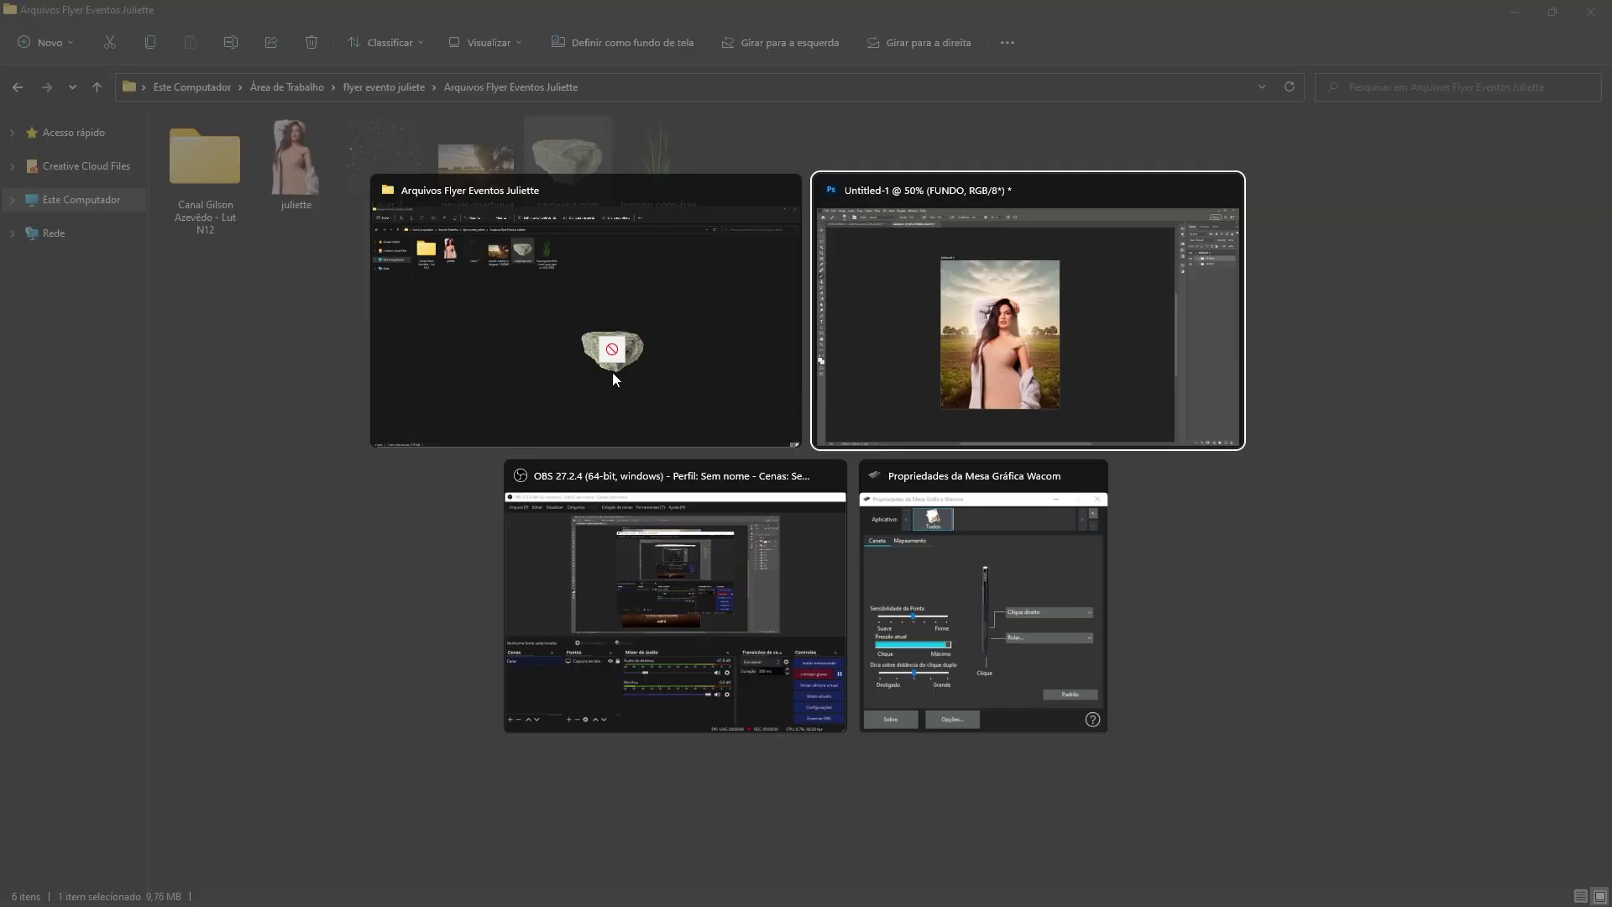
{"action": "mouse_move", "coordinate": [917, 482]}
{"action": "left_mouse_down"}
{"action": "mouse_move", "coordinate": [699, 481]}
{"action": "mouse_move", "coordinate": [605, 733]}
{"action": "mouse_move", "coordinate": [621, 758]}
{"action": "mouse_move", "coordinate": [720, 746]}
{"action": "mouse_move", "coordinate": [697, 743]}
{"action": "left_mouse_up"}
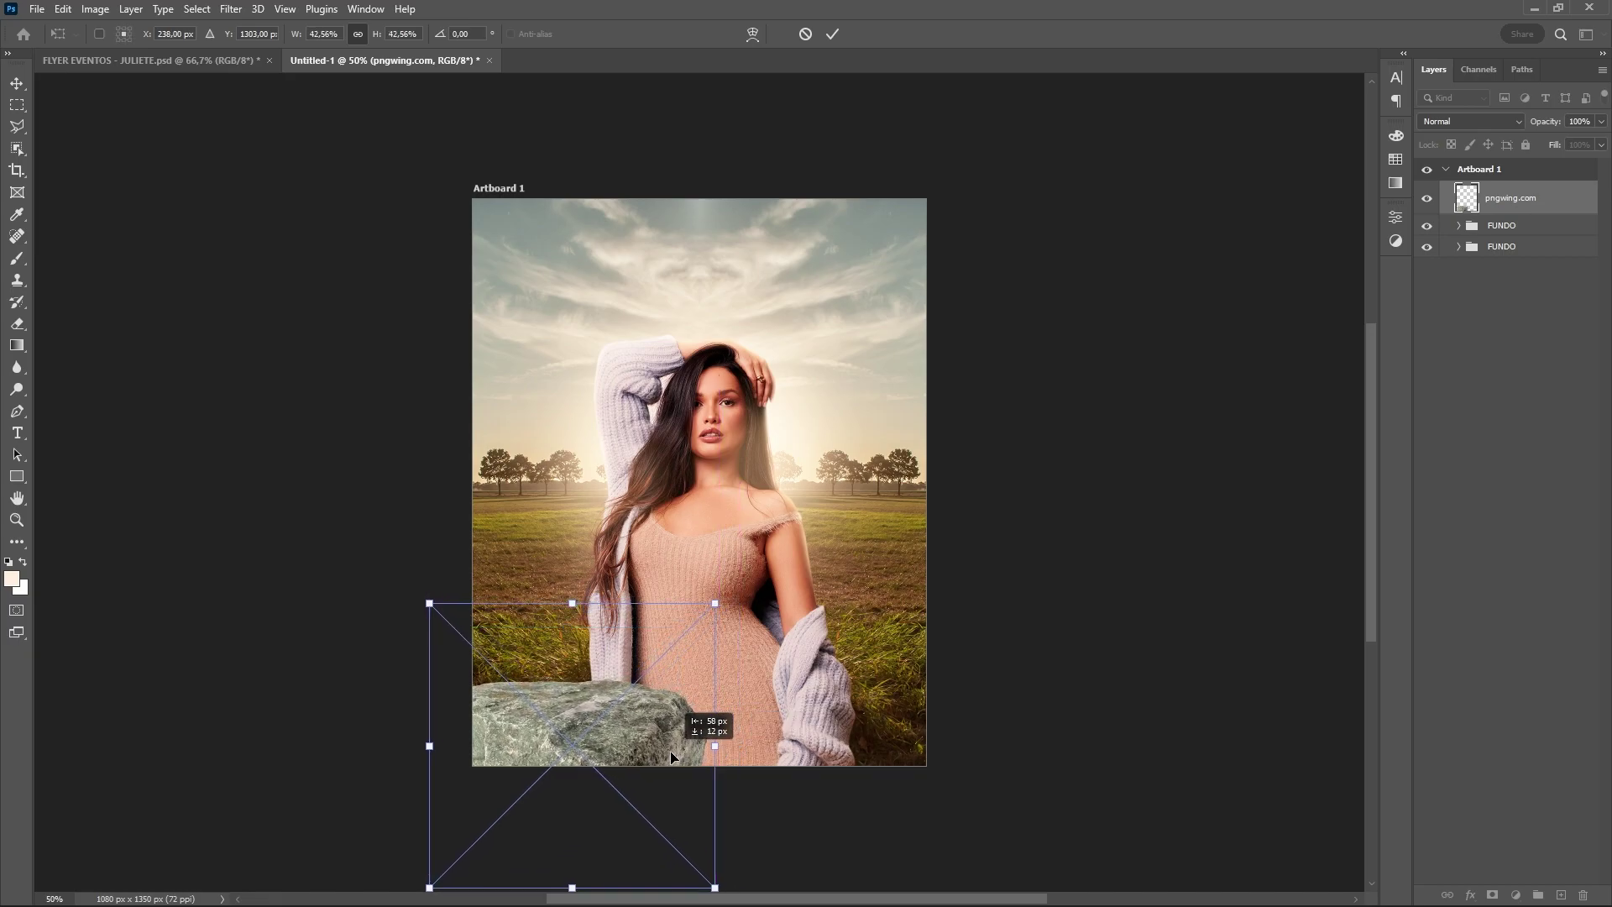
Commit the rock, show the guides, and nudge the rock slightly left and down
{"action": "key", "text": "Return"}
{"action": "key", "text": "b"}
{"action": "key", "text": "ctrl+semicolon"}
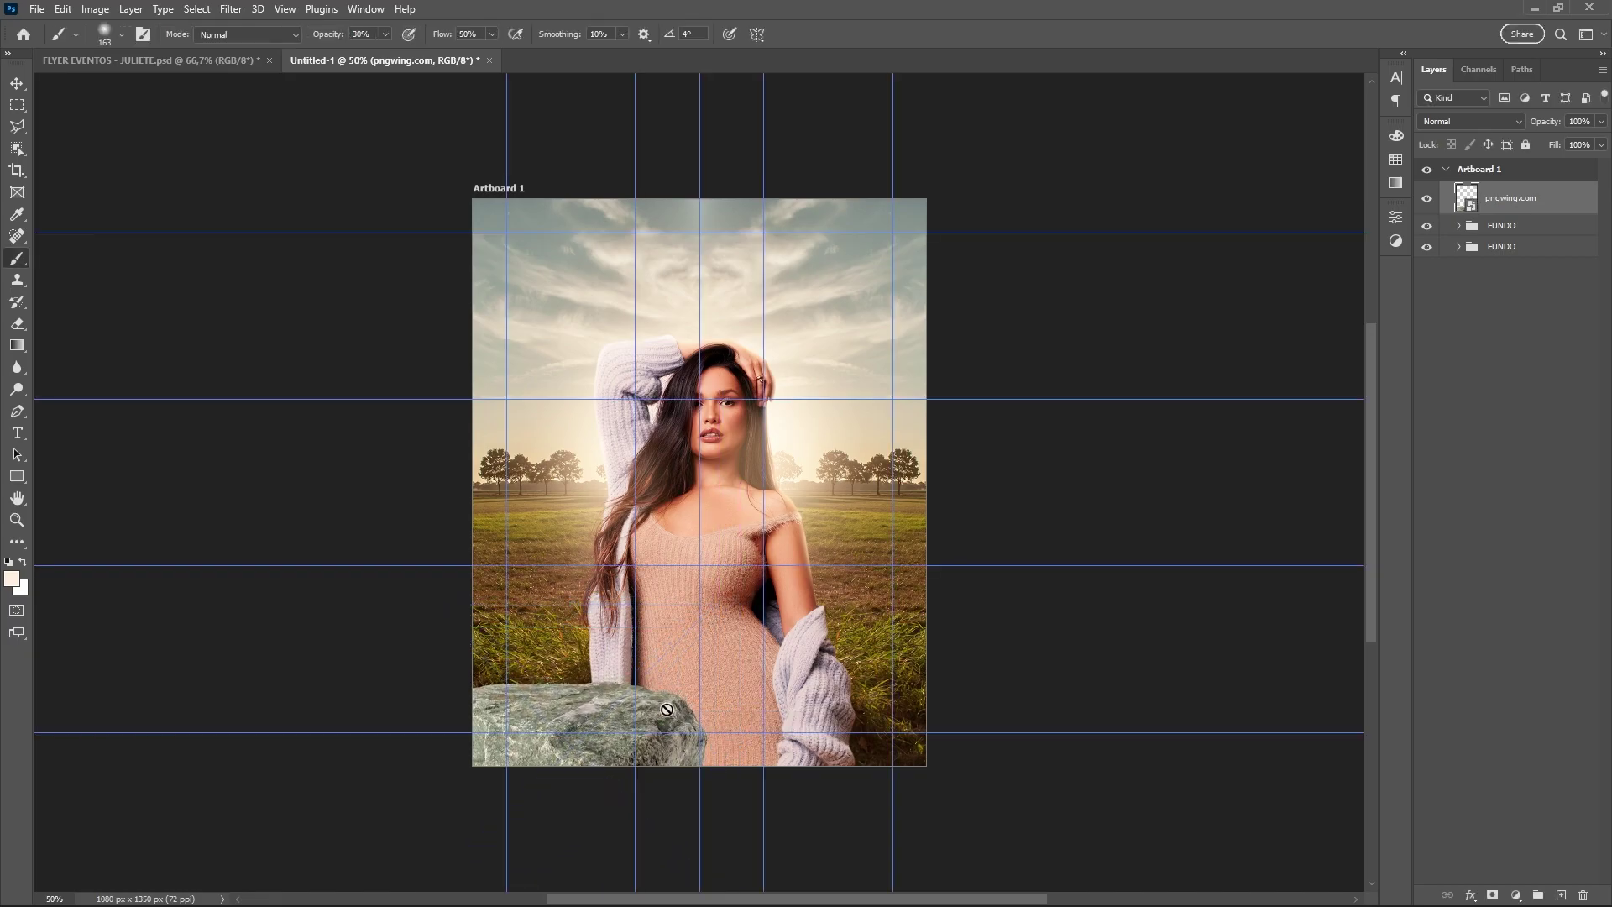
{"action": "key", "text": "v"}
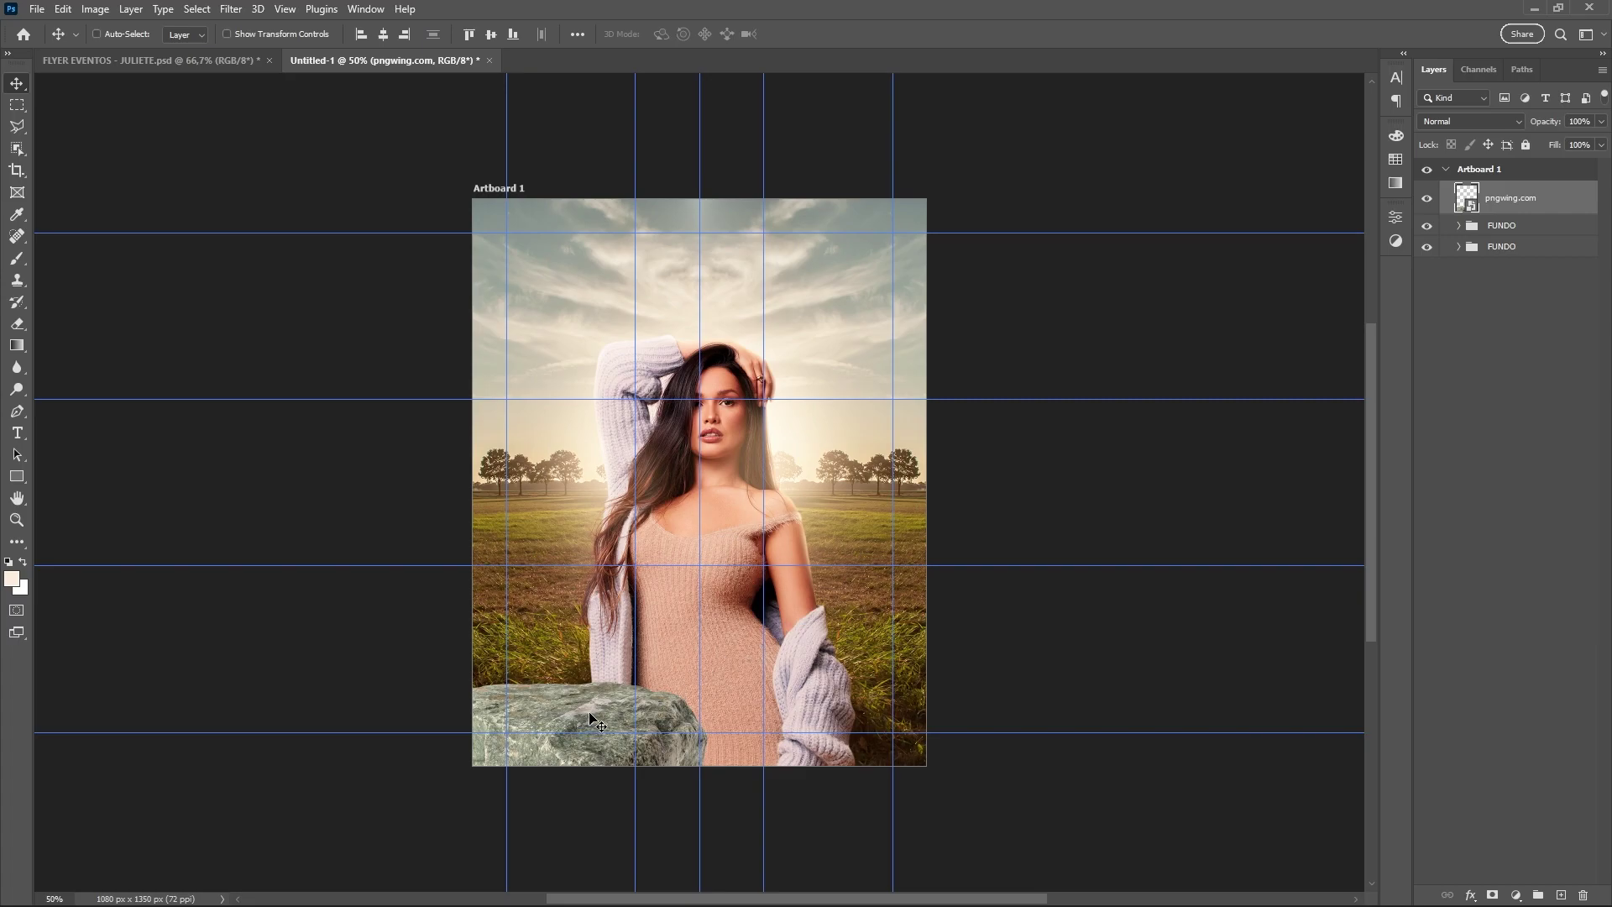
{"action": "left_click_drag", "start_coordinate": [591, 715], "coordinate": [577, 719]}
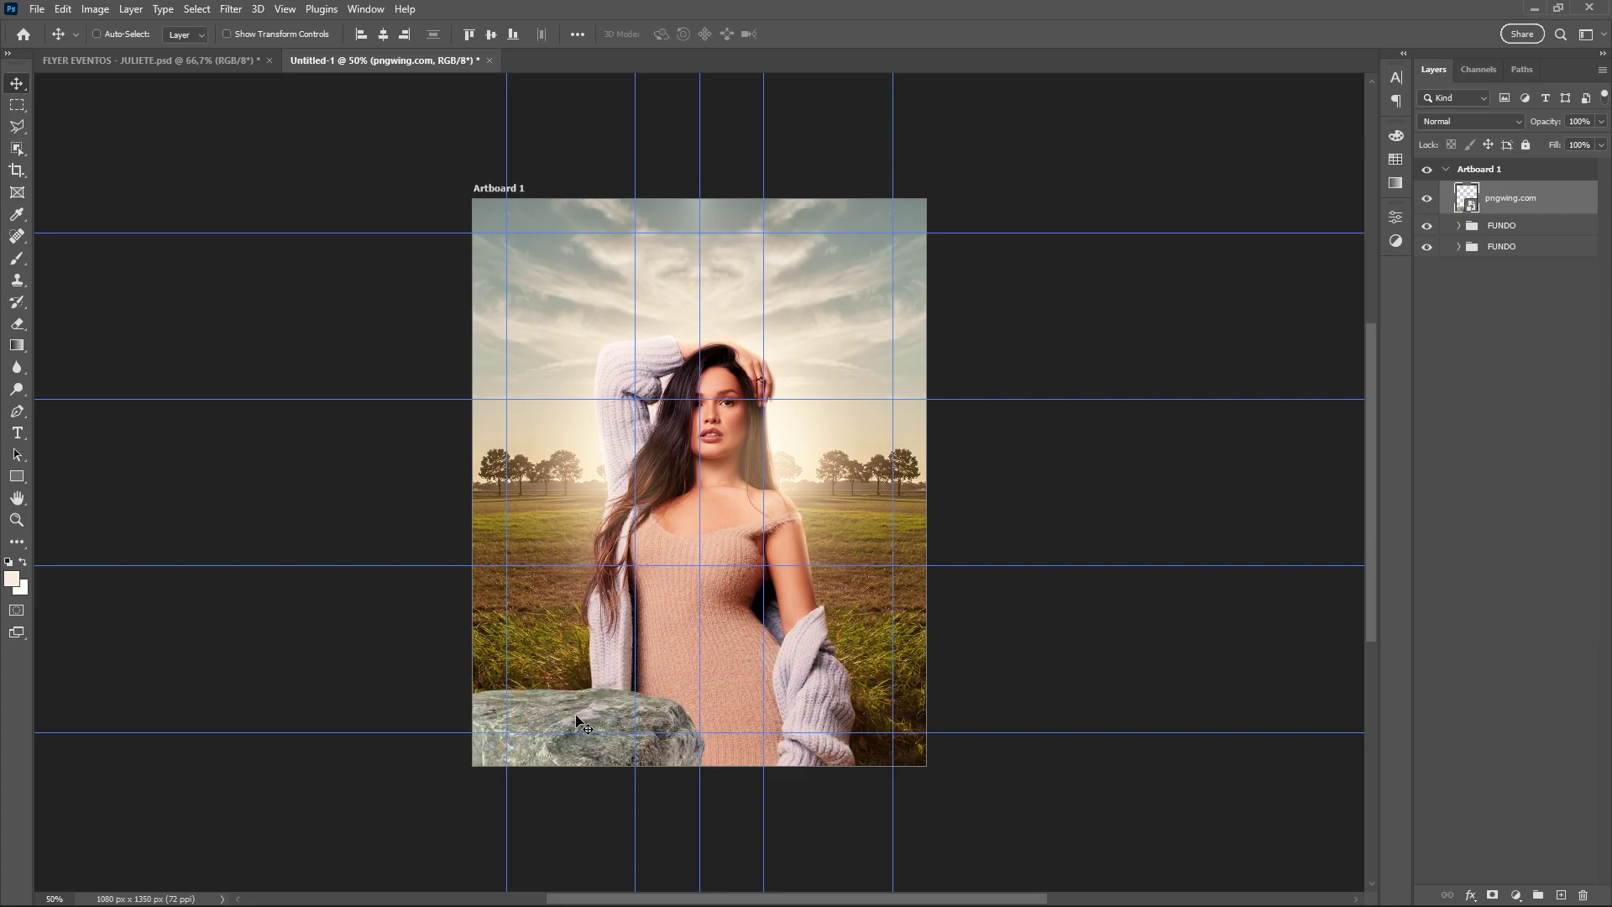
{"action": "right_click", "coordinate": [1529, 205]}
{"action": "left_click", "coordinate": [1491, 337]}
Apply a 5-pixel Gaussian Blur to the rock
{"action": "left_click", "coordinate": [229, 9]}
{"action": "mouse_move", "coordinate": [240, 223]}
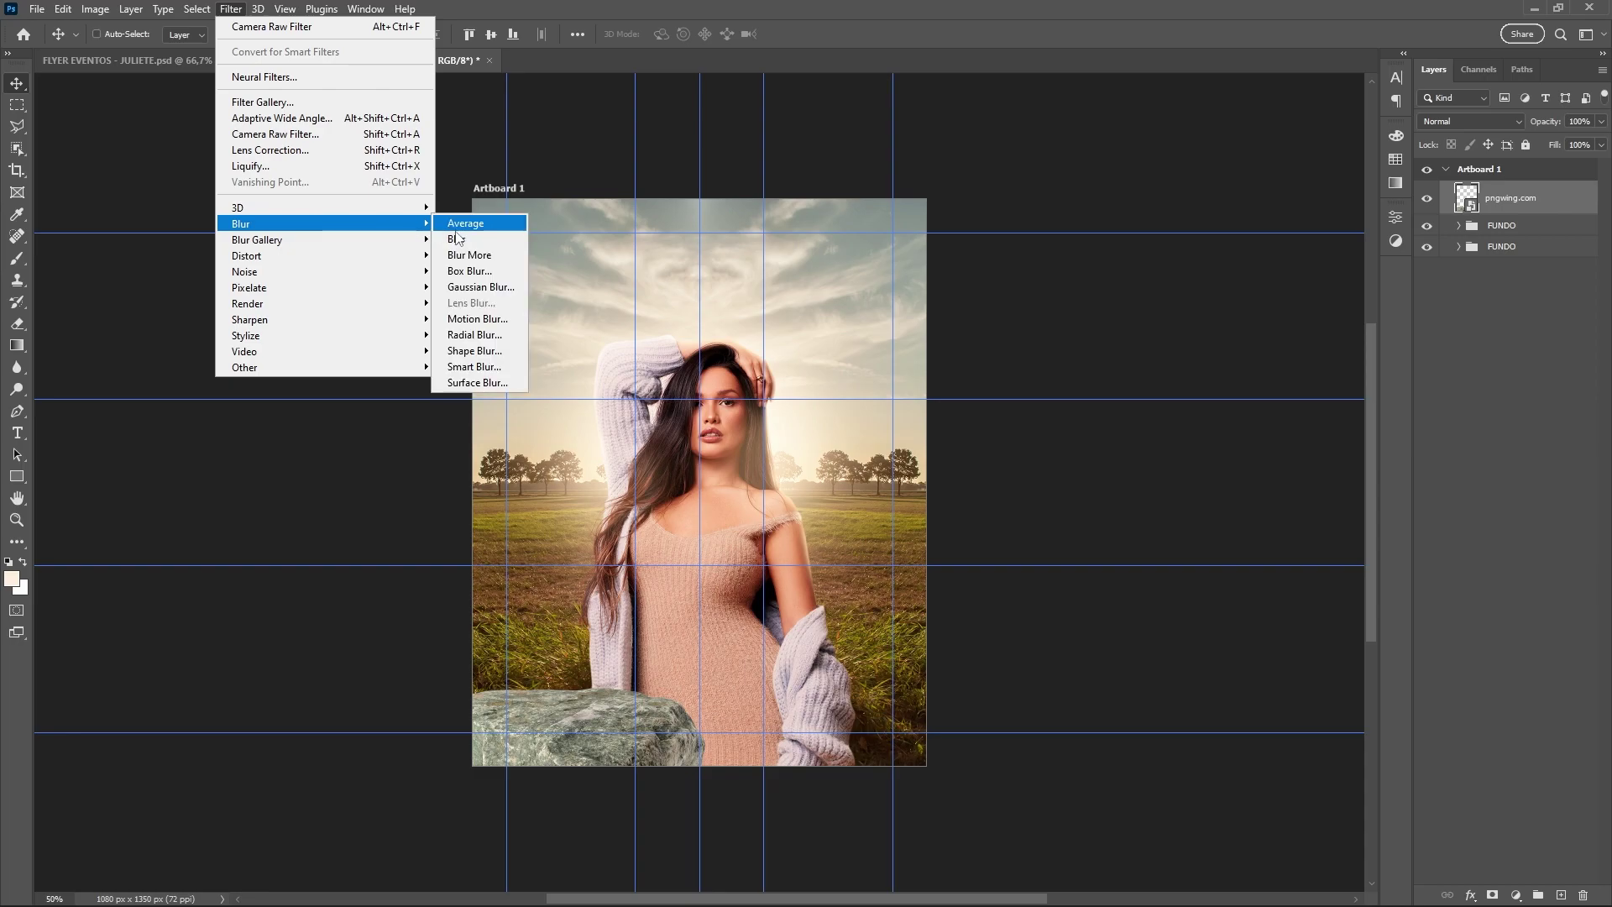
{"action": "left_click", "coordinate": [491, 288]}
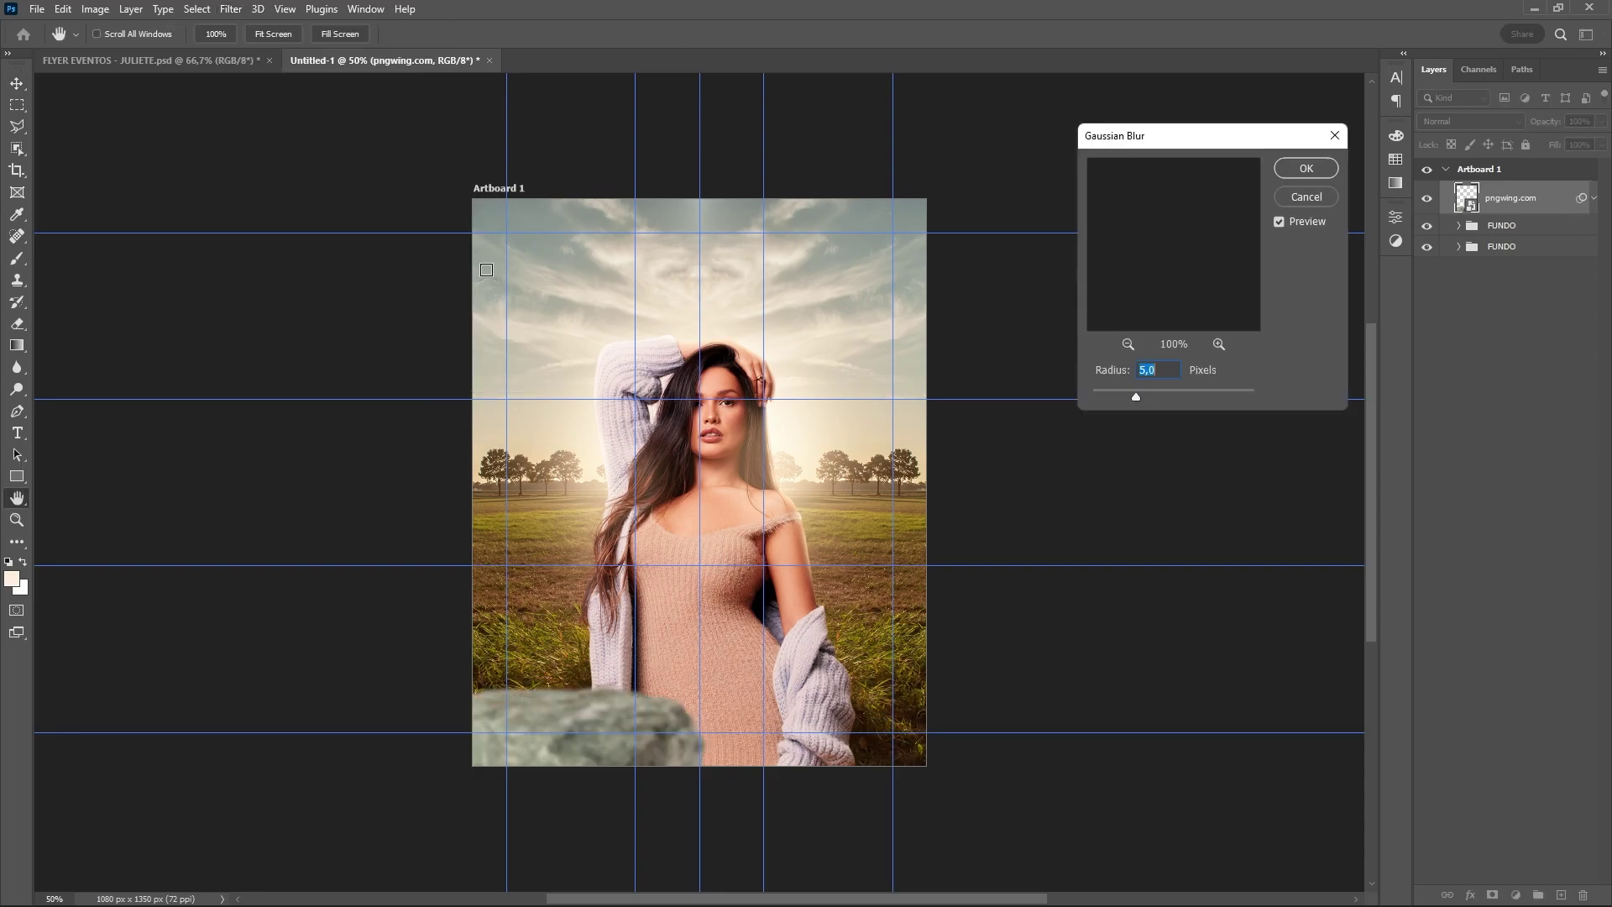
{"action": "left_click", "coordinate": [1305, 170]}
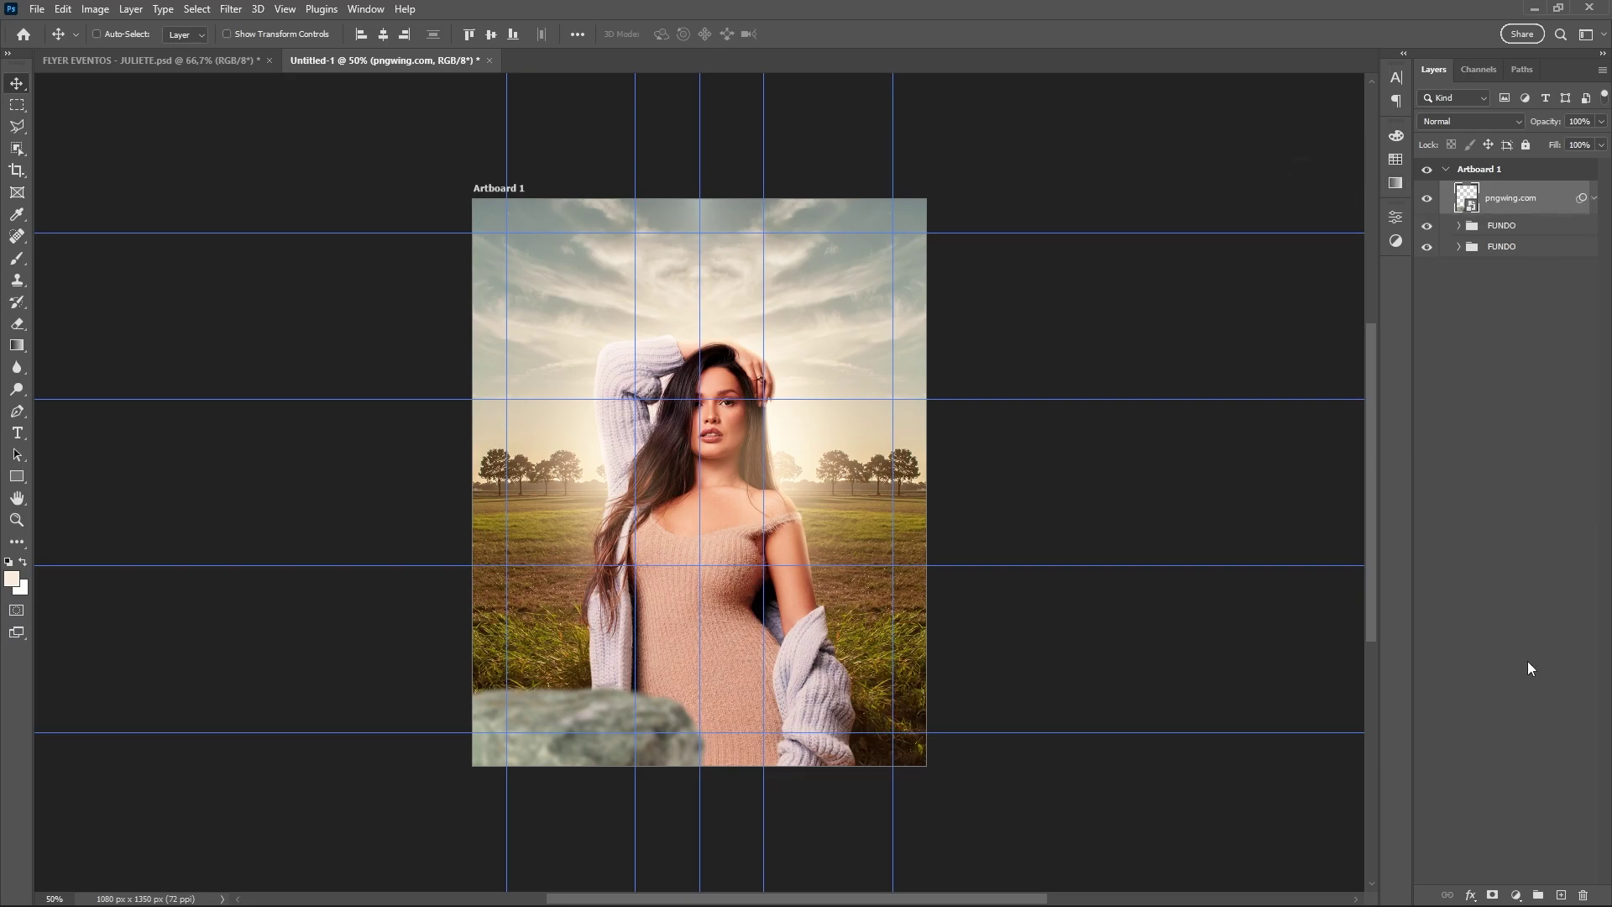
Add a Screen-mode layer clipped to the rock with a warm orange foreground colour
{"action": "left_click", "coordinate": [1561, 893]}
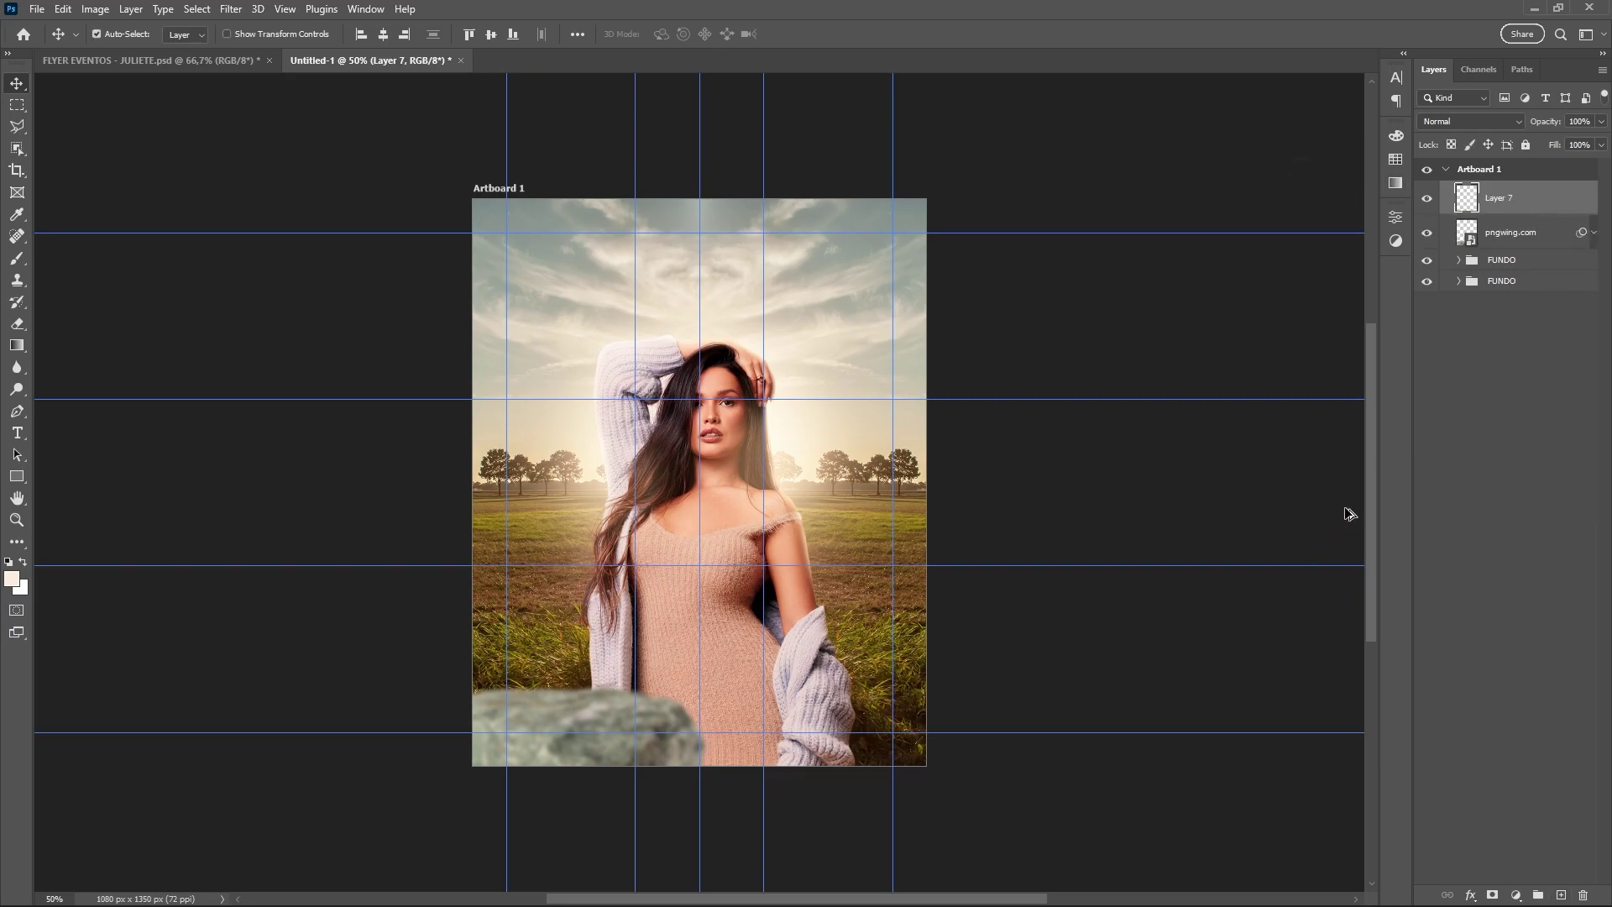
{"action": "key", "text": "ctrl+alt+g"}
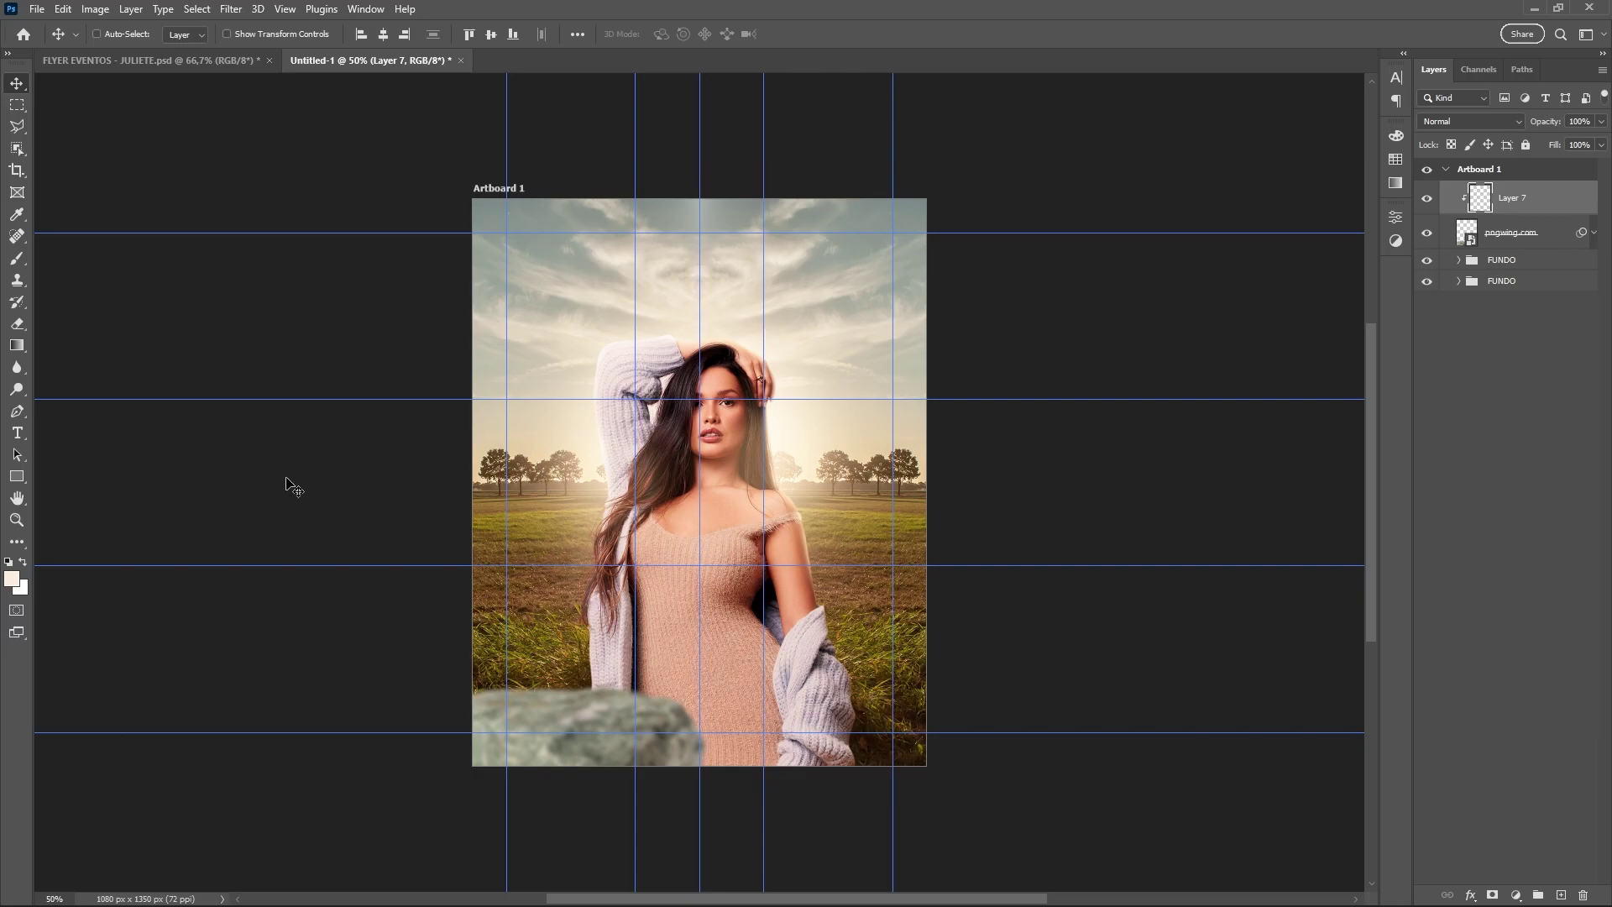
{"action": "left_click", "coordinate": [13, 581]}
{"action": "left_click_drag", "start_coordinate": [991, 181], "coordinate": [1058, 182]}
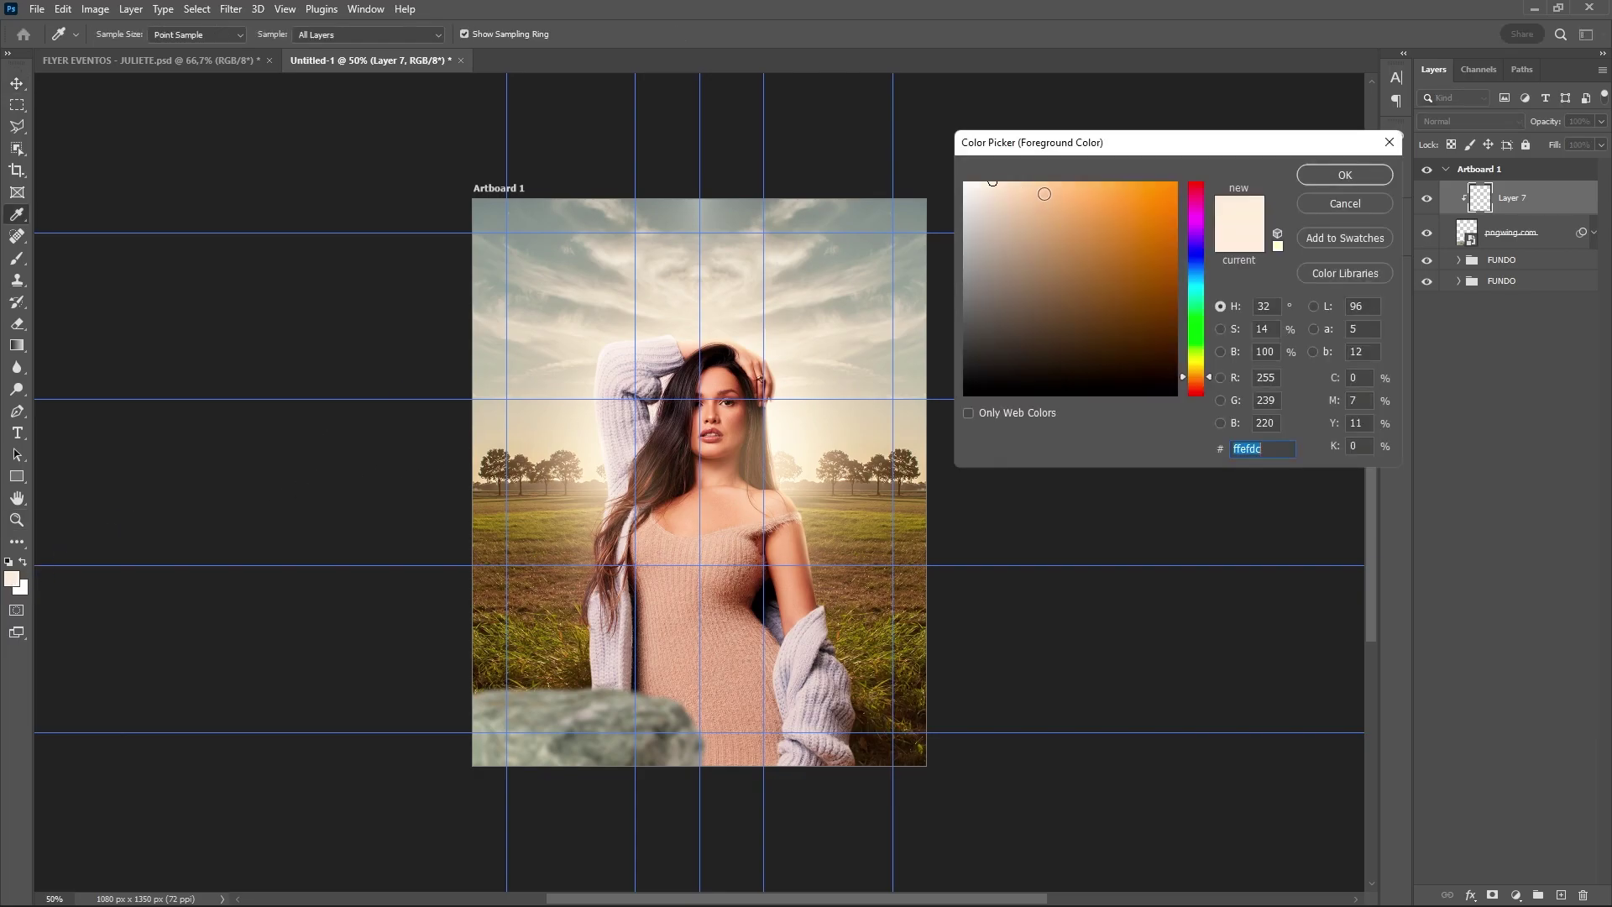
{"action": "left_click", "coordinate": [1362, 173]}
{"action": "left_click", "coordinate": [1469, 120]}
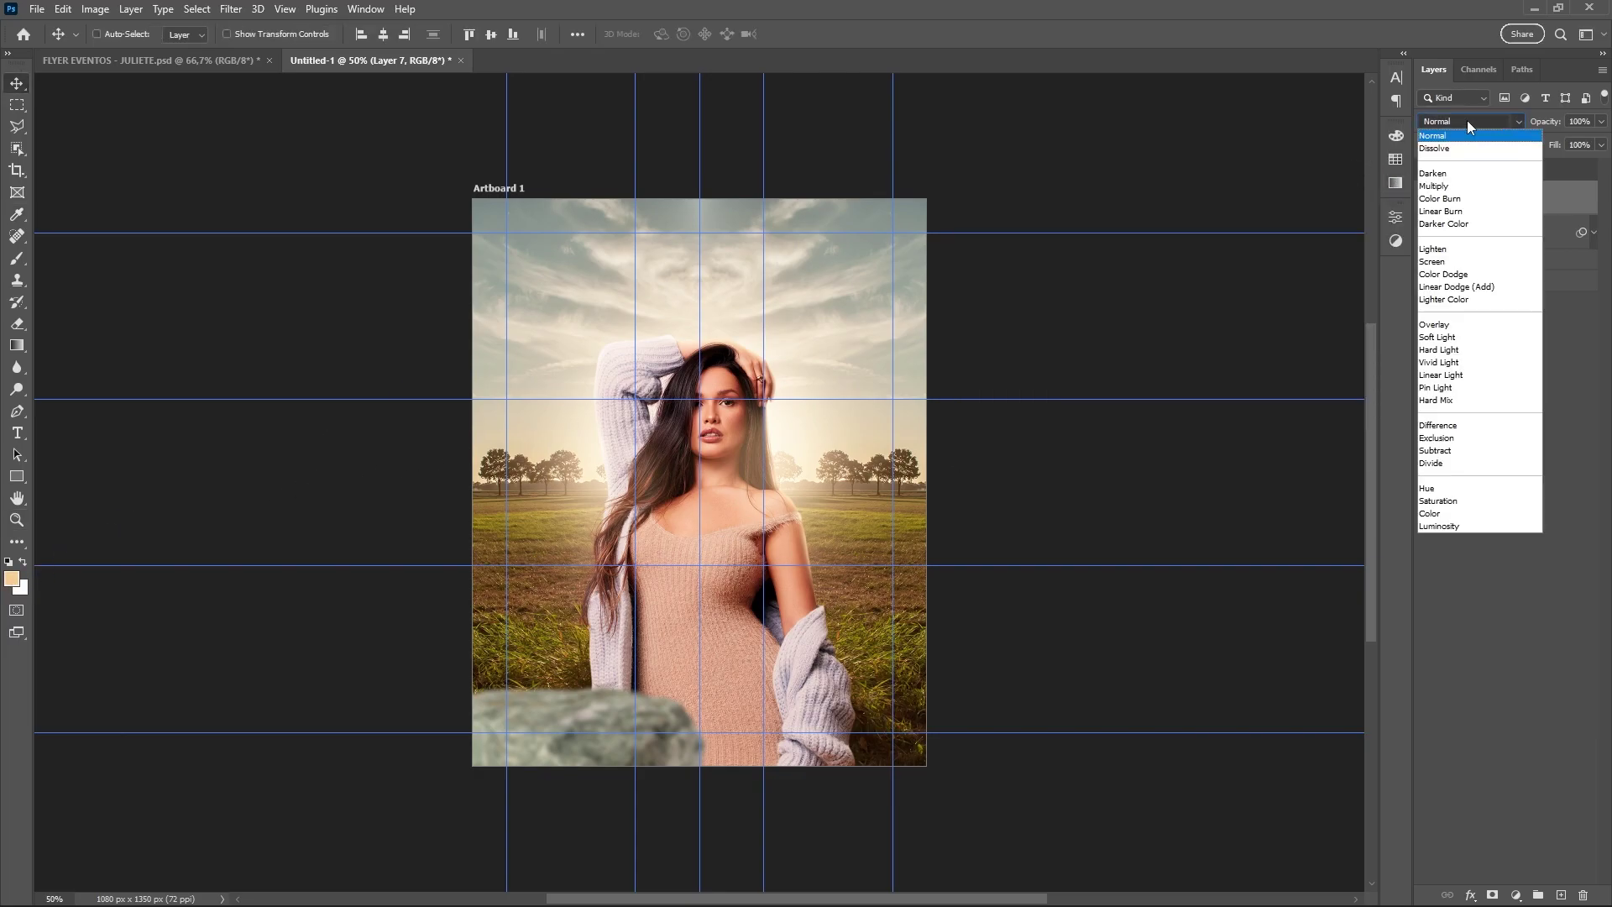
{"action": "left_click", "coordinate": [1444, 250]}
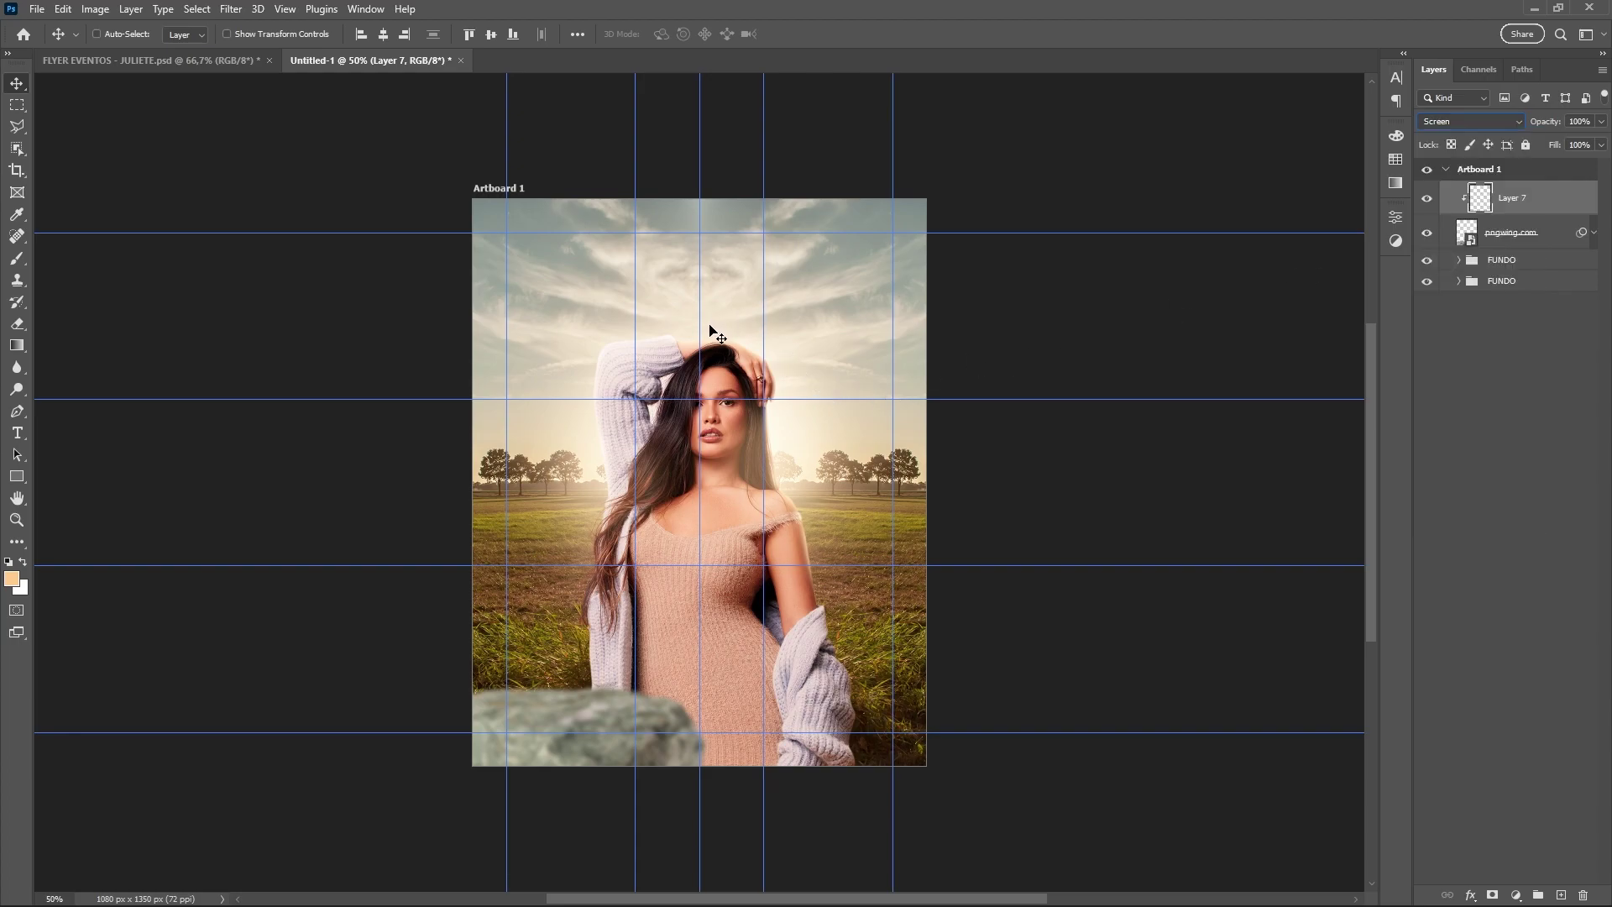
Brush warm orange light onto the rock, resizing the soft brush as needed
{"action": "left_click", "coordinate": [15, 258]}
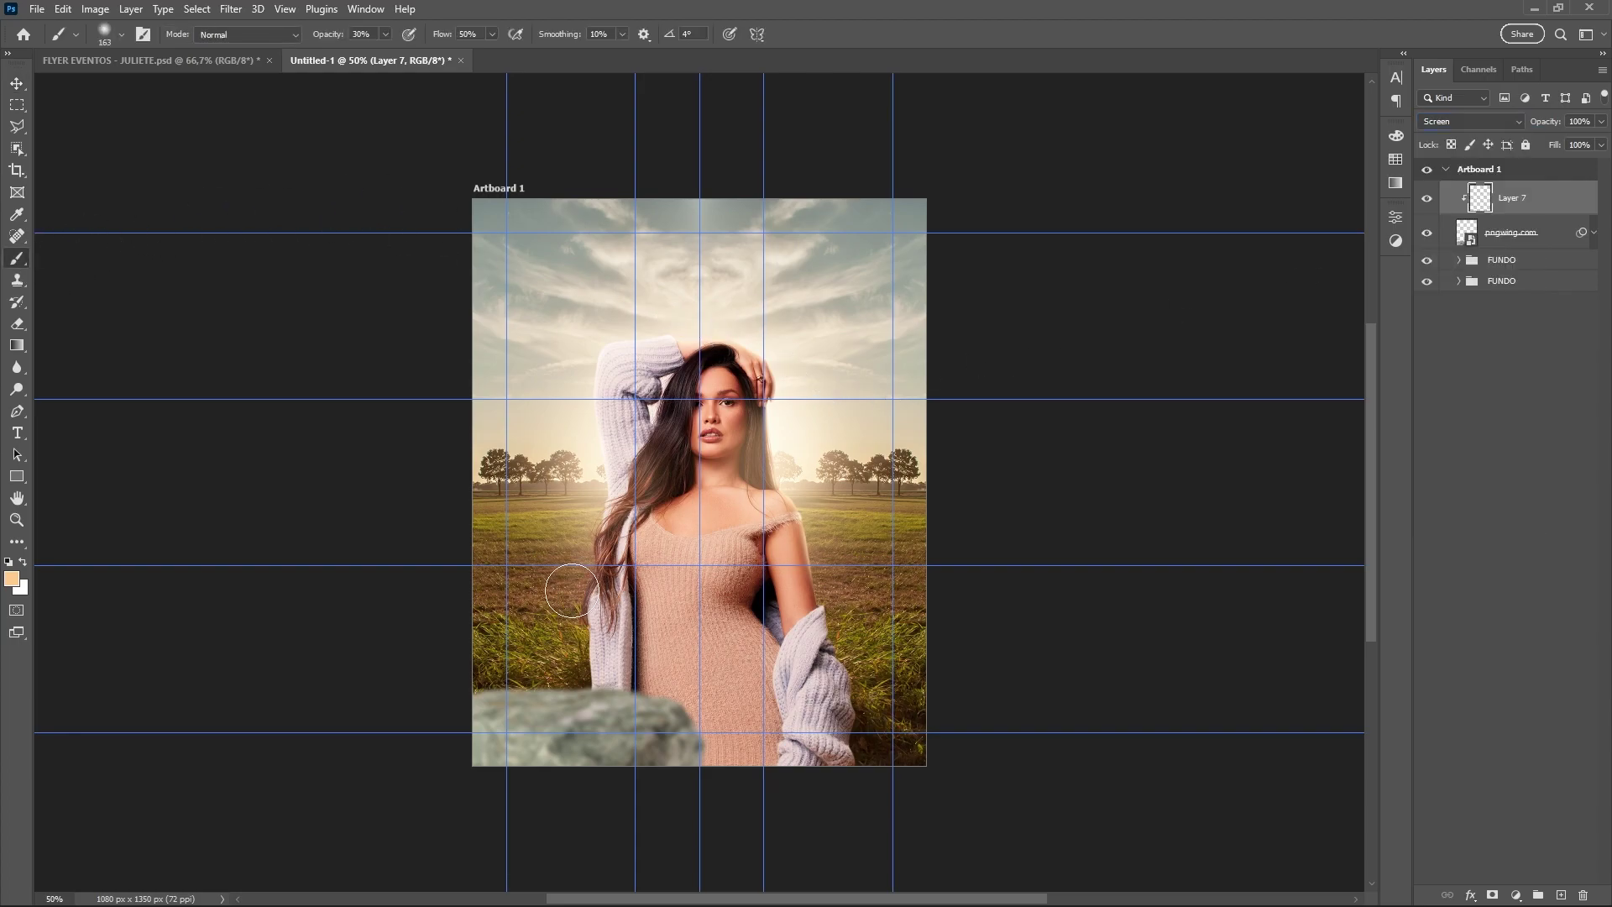
{"action": "left_click_drag", "start_coordinate": [571, 591], "coordinate": [547, 603]}
{"action": "left_click_drag", "start_coordinate": [518, 684], "coordinate": [588, 684]}
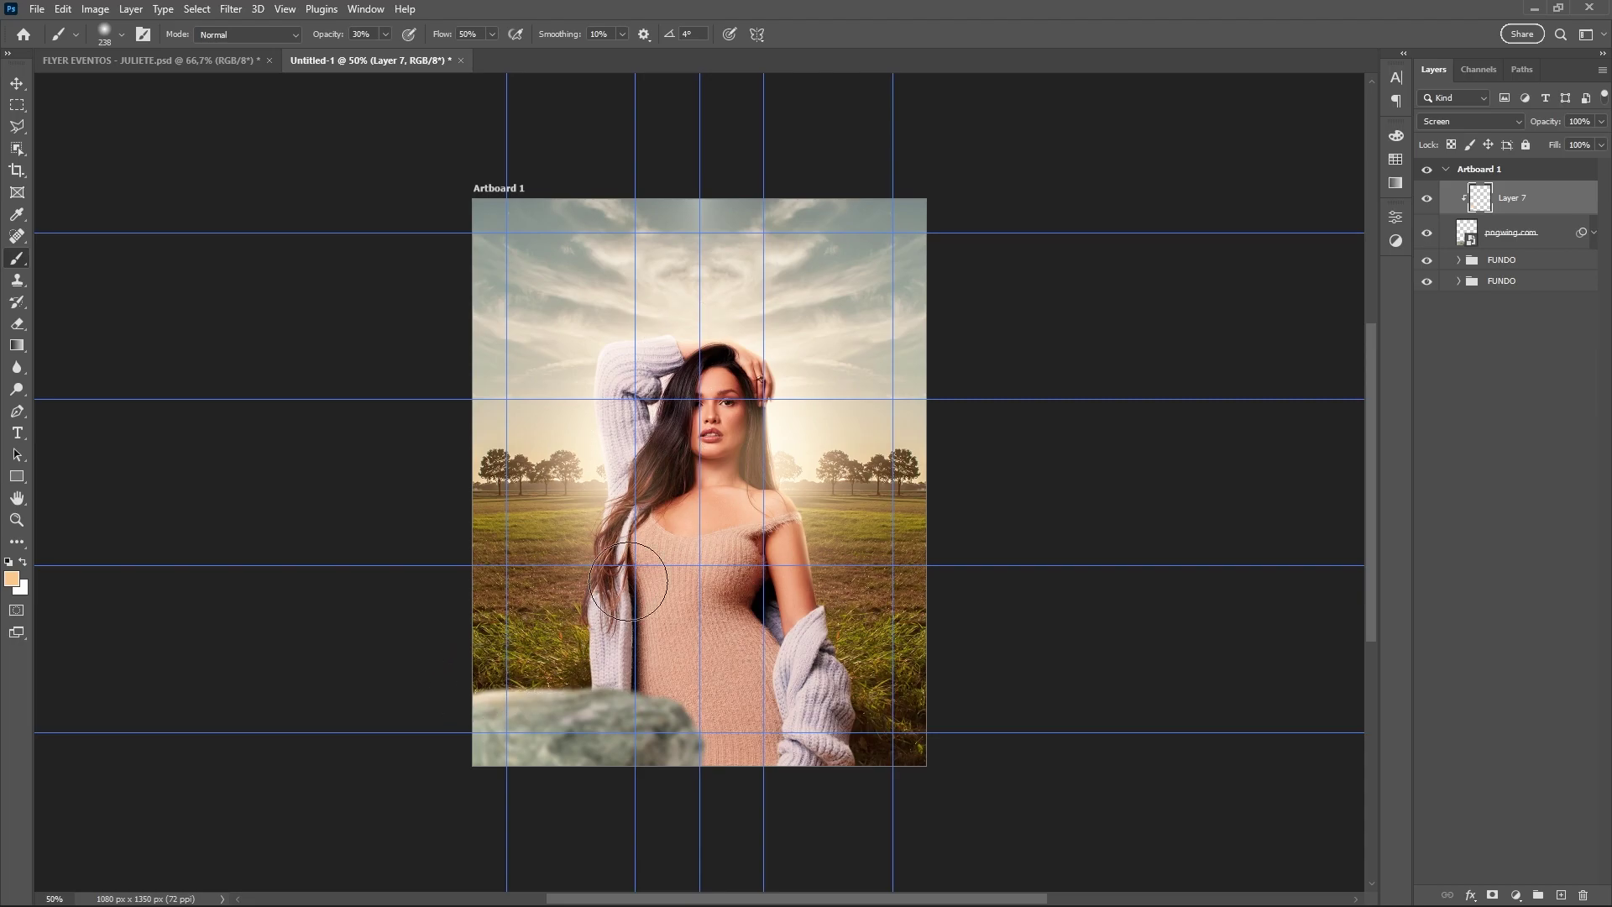
Group the rock and its light layer as PEDRA and select the rock inside it
{"action": "left_click", "coordinate": [1555, 245], "text": "ctrl"}
{"action": "key", "text": "ctrl+g"}
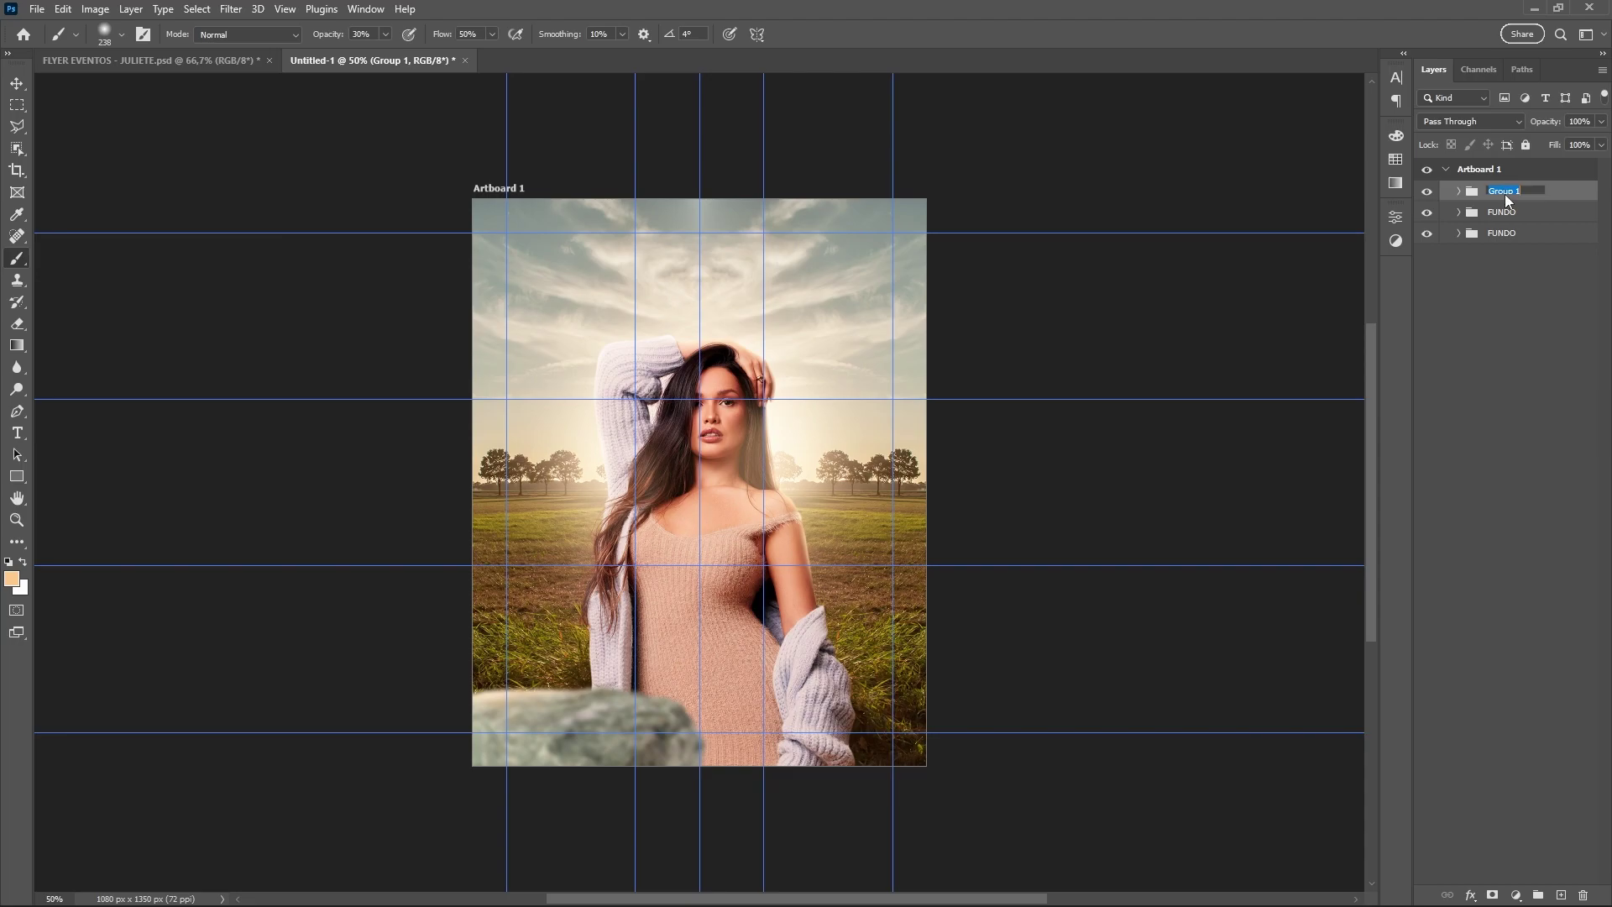
{"action": "type", "text": "PEDRA"}
{"action": "key", "text": "Return"}
{"action": "left_click", "coordinate": [1458, 192]}
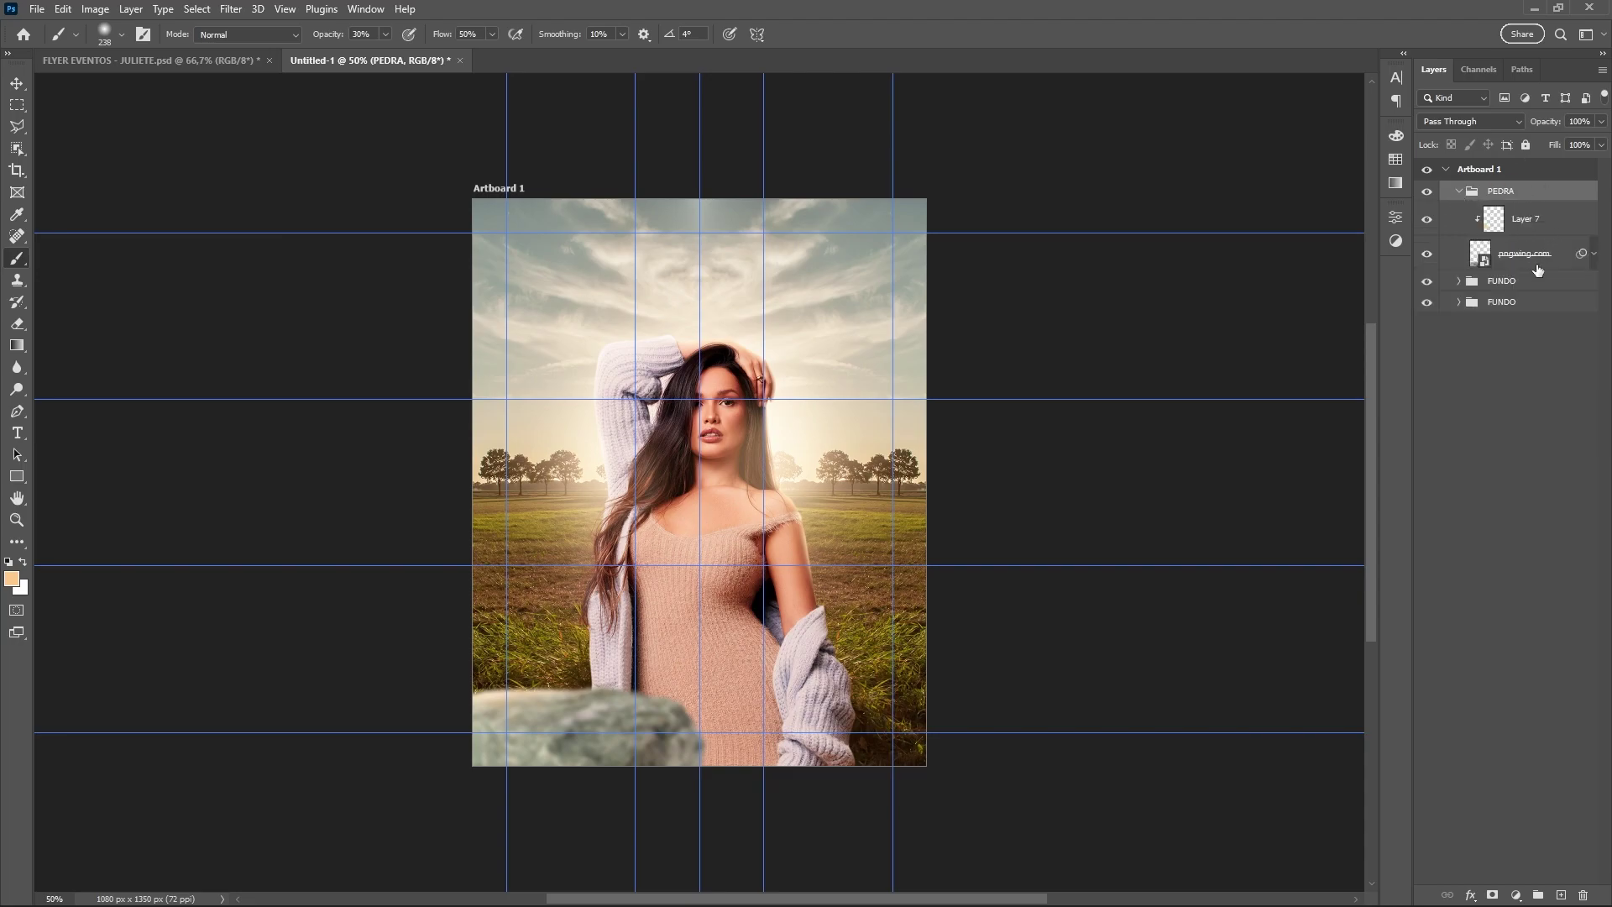
{"action": "left_click", "coordinate": [1537, 269]}
Duplicate the rock into the lower FUNDO group and shift the copy to the right side
{"action": "key", "text": "ctrl+j"}
{"action": "left_click_drag", "start_coordinate": [1543, 292], "coordinate": [1507, 340]}
{"action": "left_click", "coordinate": [1459, 191]}
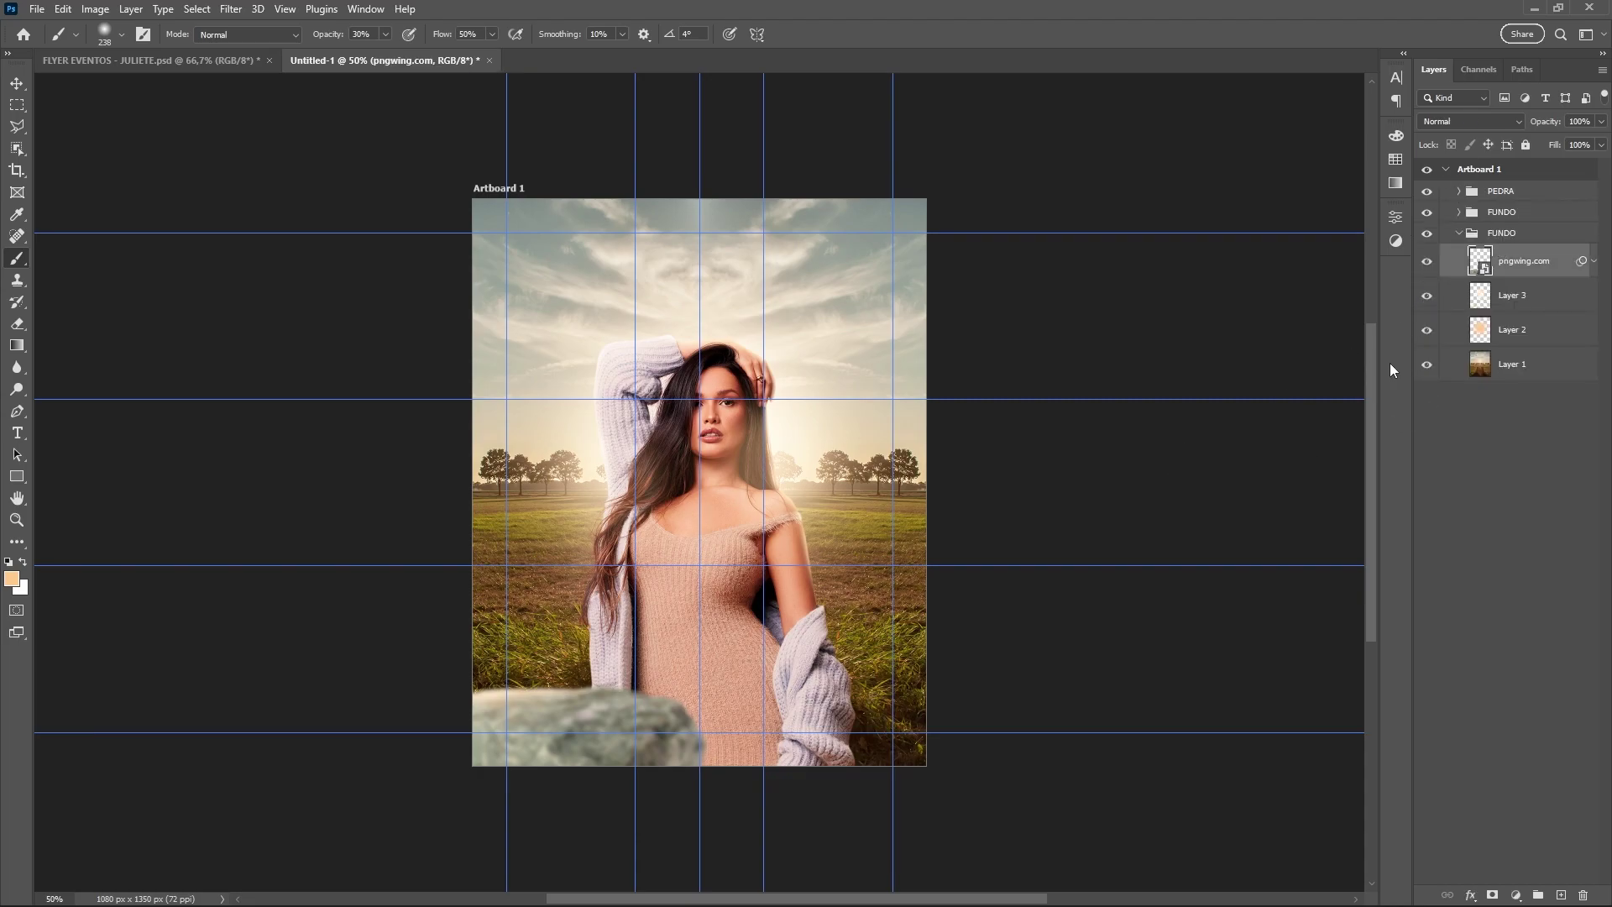
{"action": "key", "text": "ctrl+t"}
{"action": "mouse_move", "coordinate": [571, 731]}
{"action": "left_mouse_down"}
{"action": "mouse_move", "coordinate": [883, 706]}
{"action": "mouse_move", "coordinate": [851, 715]}
{"action": "left_mouse_up"}
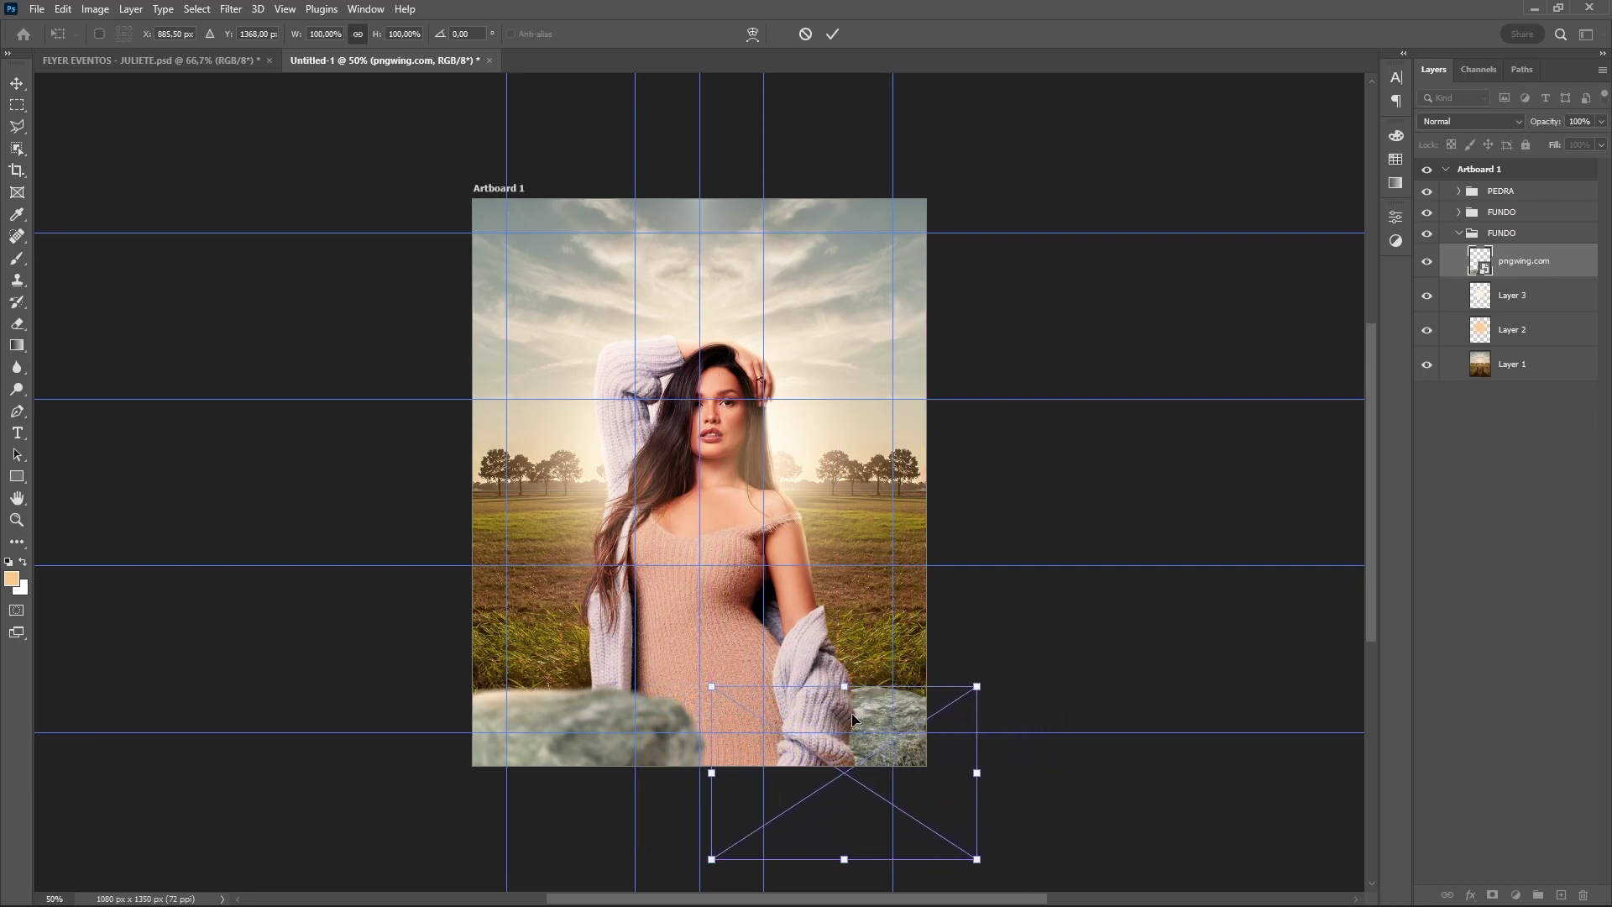
{"action": "key", "text": "Return"}
{"action": "key", "text": "b"}
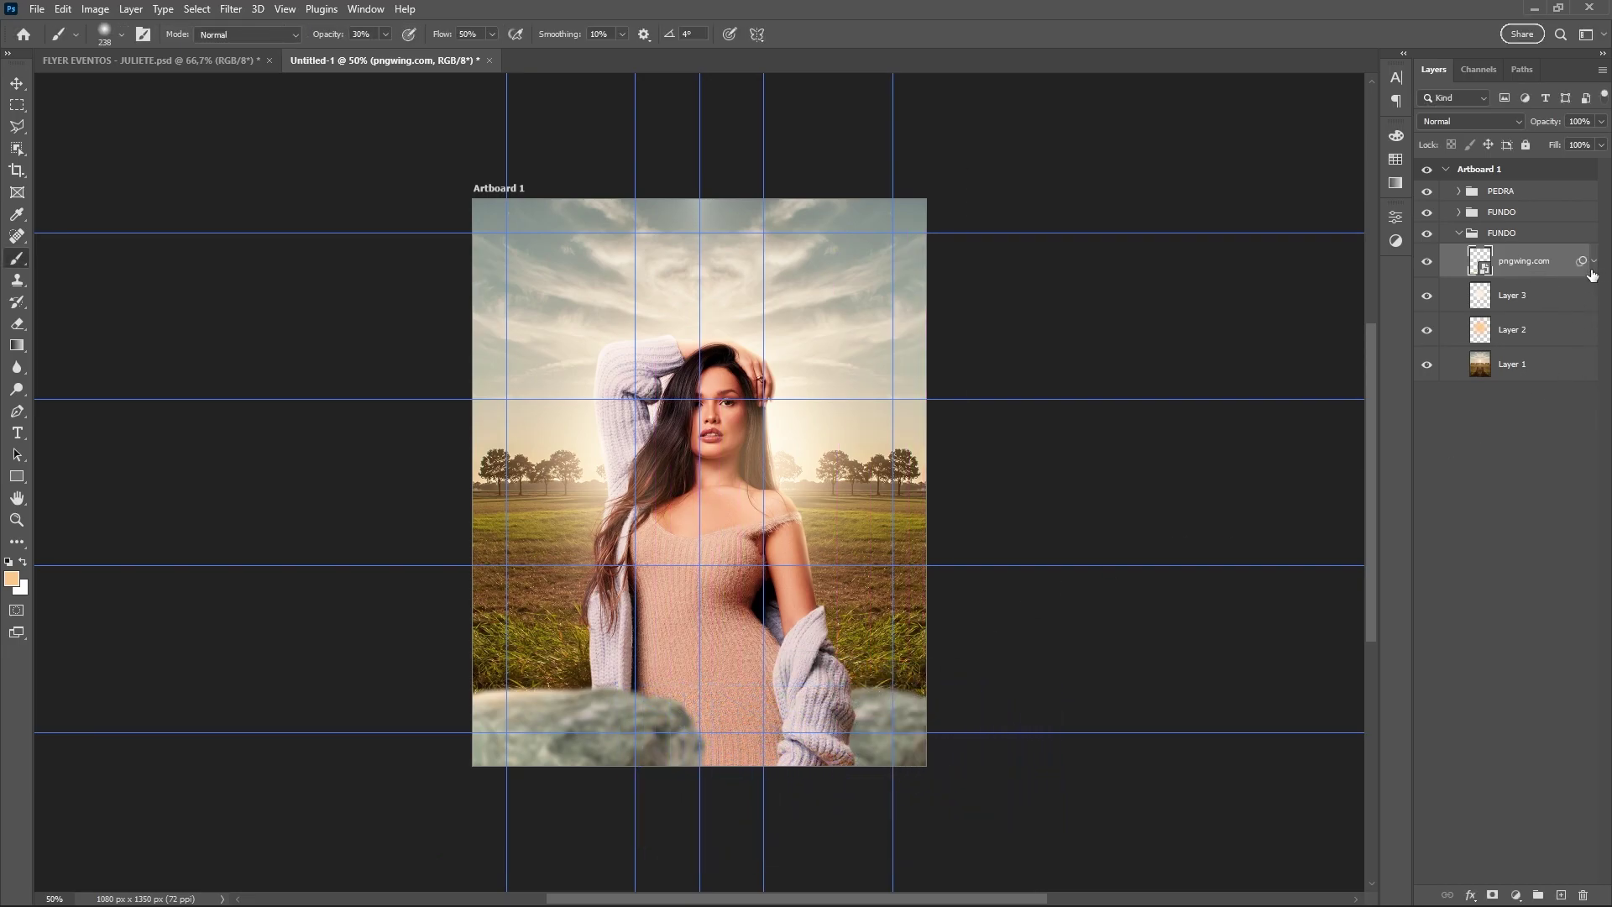
Weaken the pngwing.com Gaussian Blur to radius 2,7 and add a new clipped layer above it
{"action": "left_click", "coordinate": [1592, 263]}
{"action": "double_click", "coordinate": [1538, 317]}
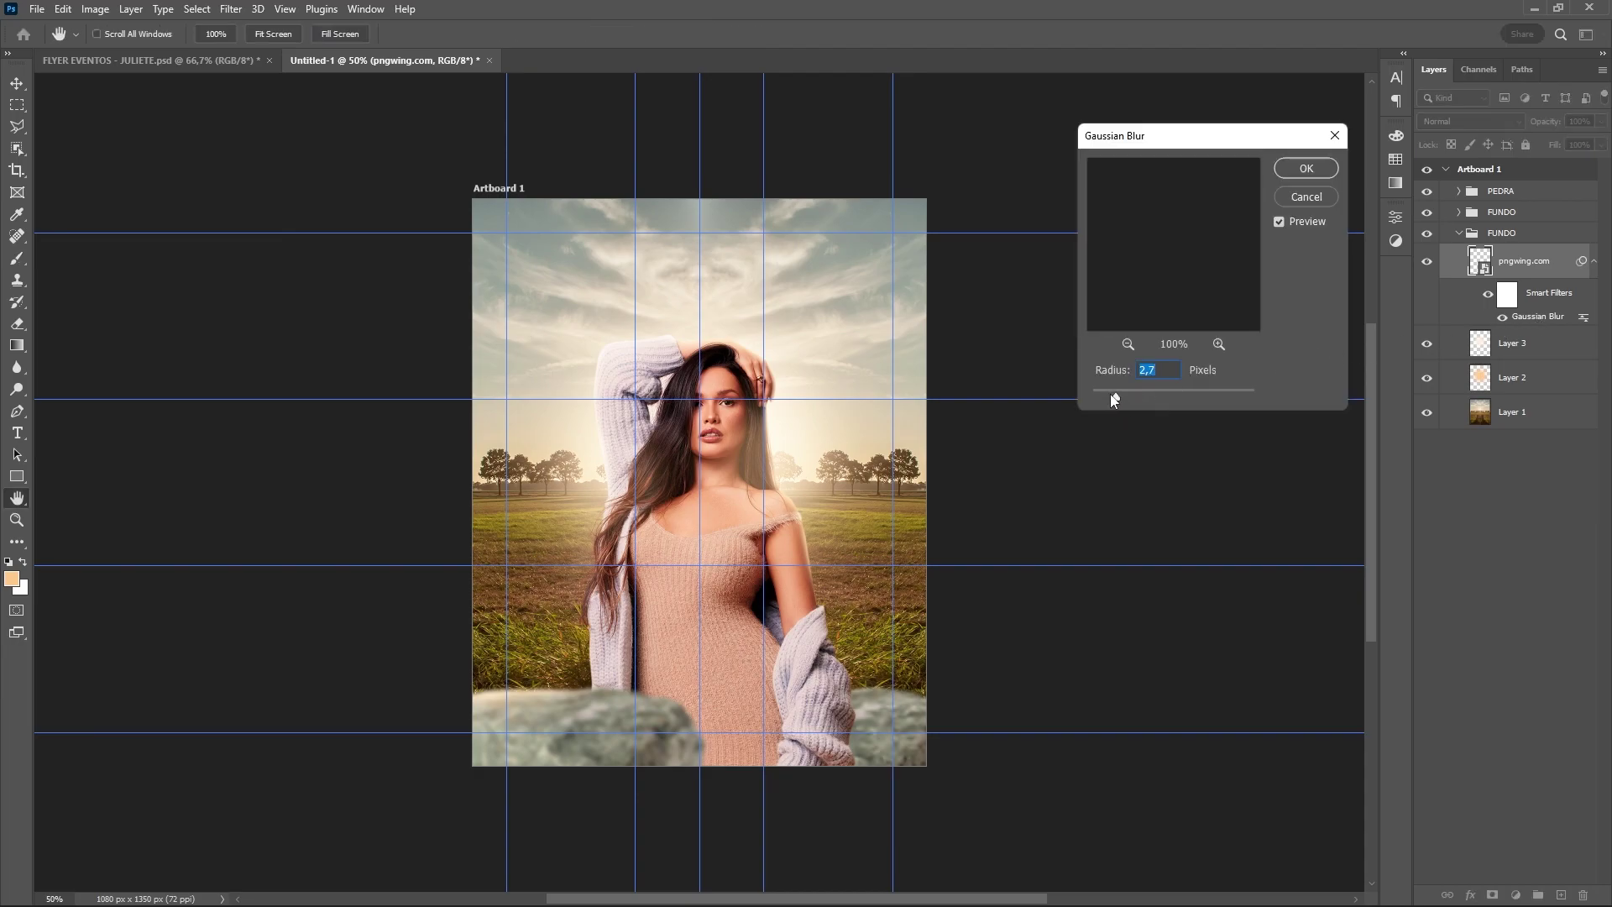
{"action": "key", "text": "Return"}
{"action": "left_click", "coordinate": [1561, 893]}
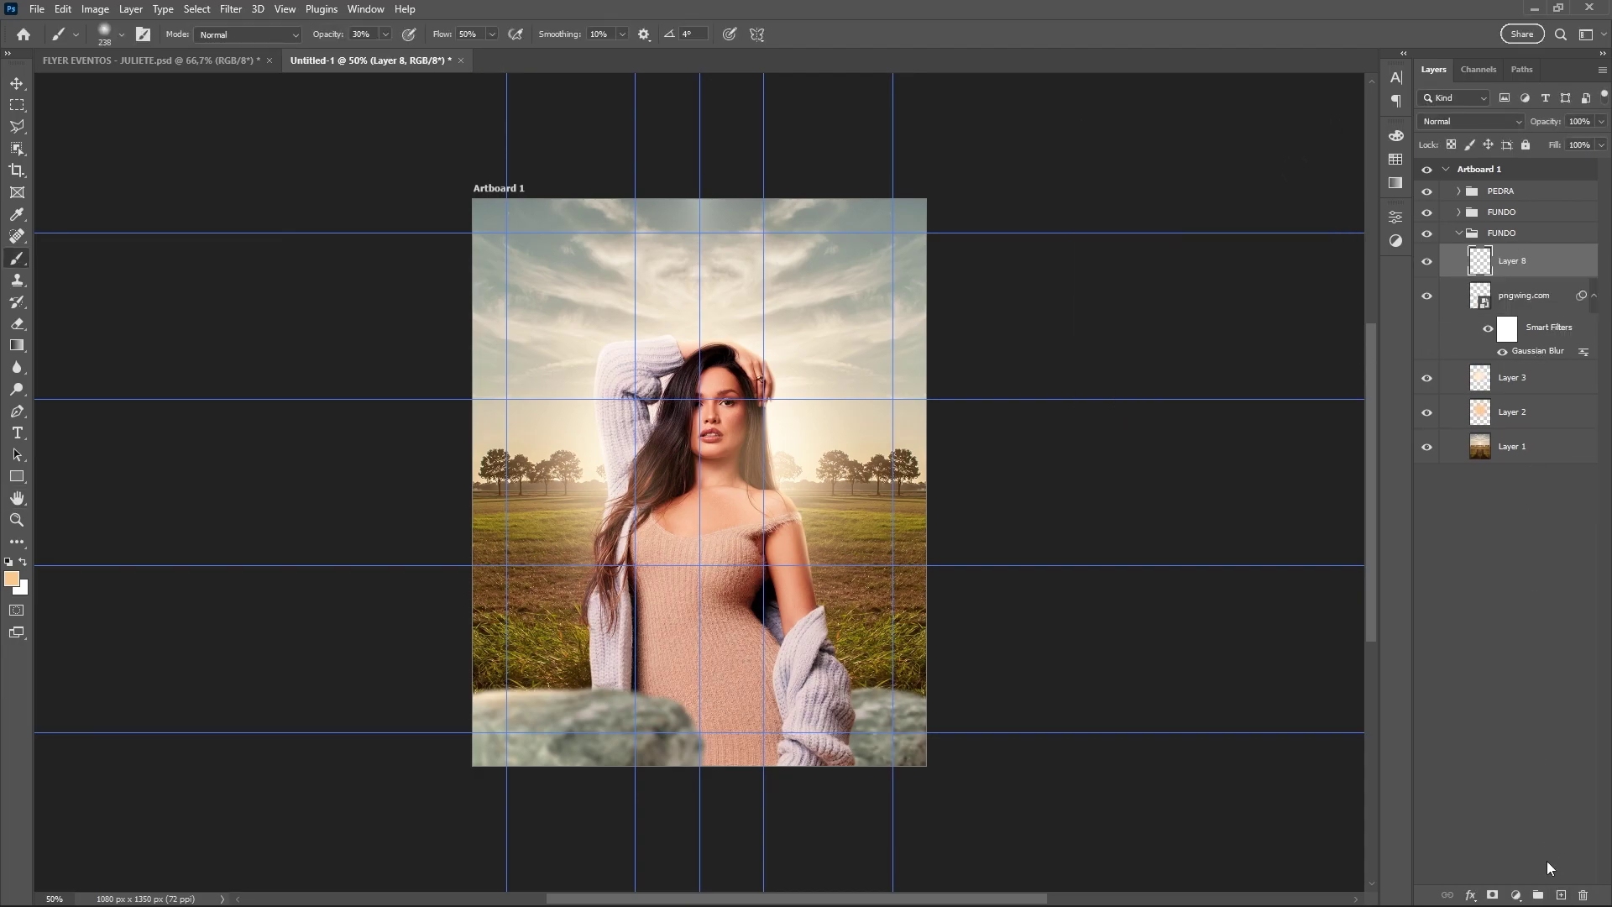
{"action": "key", "text": "ctrl+alt+g"}
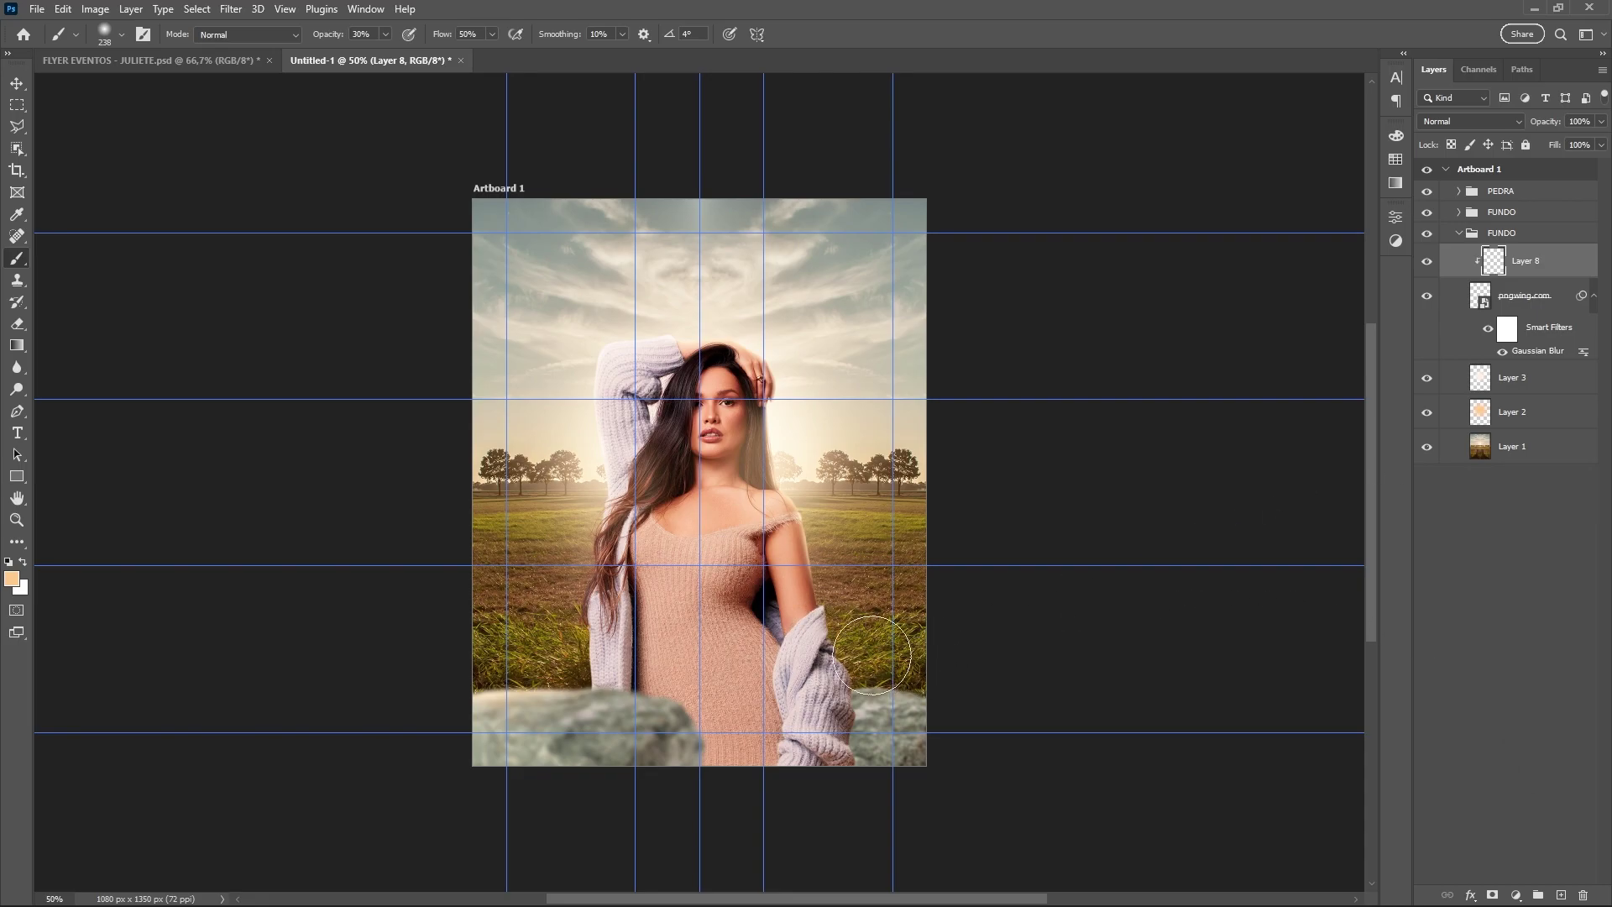
{"action": "key", "text": "bracketleft"}
{"action": "key", "text": "bracketleft"}
{"action": "key", "text": "bracketleft"}
{"action": "key", "text": "bracketleft"}
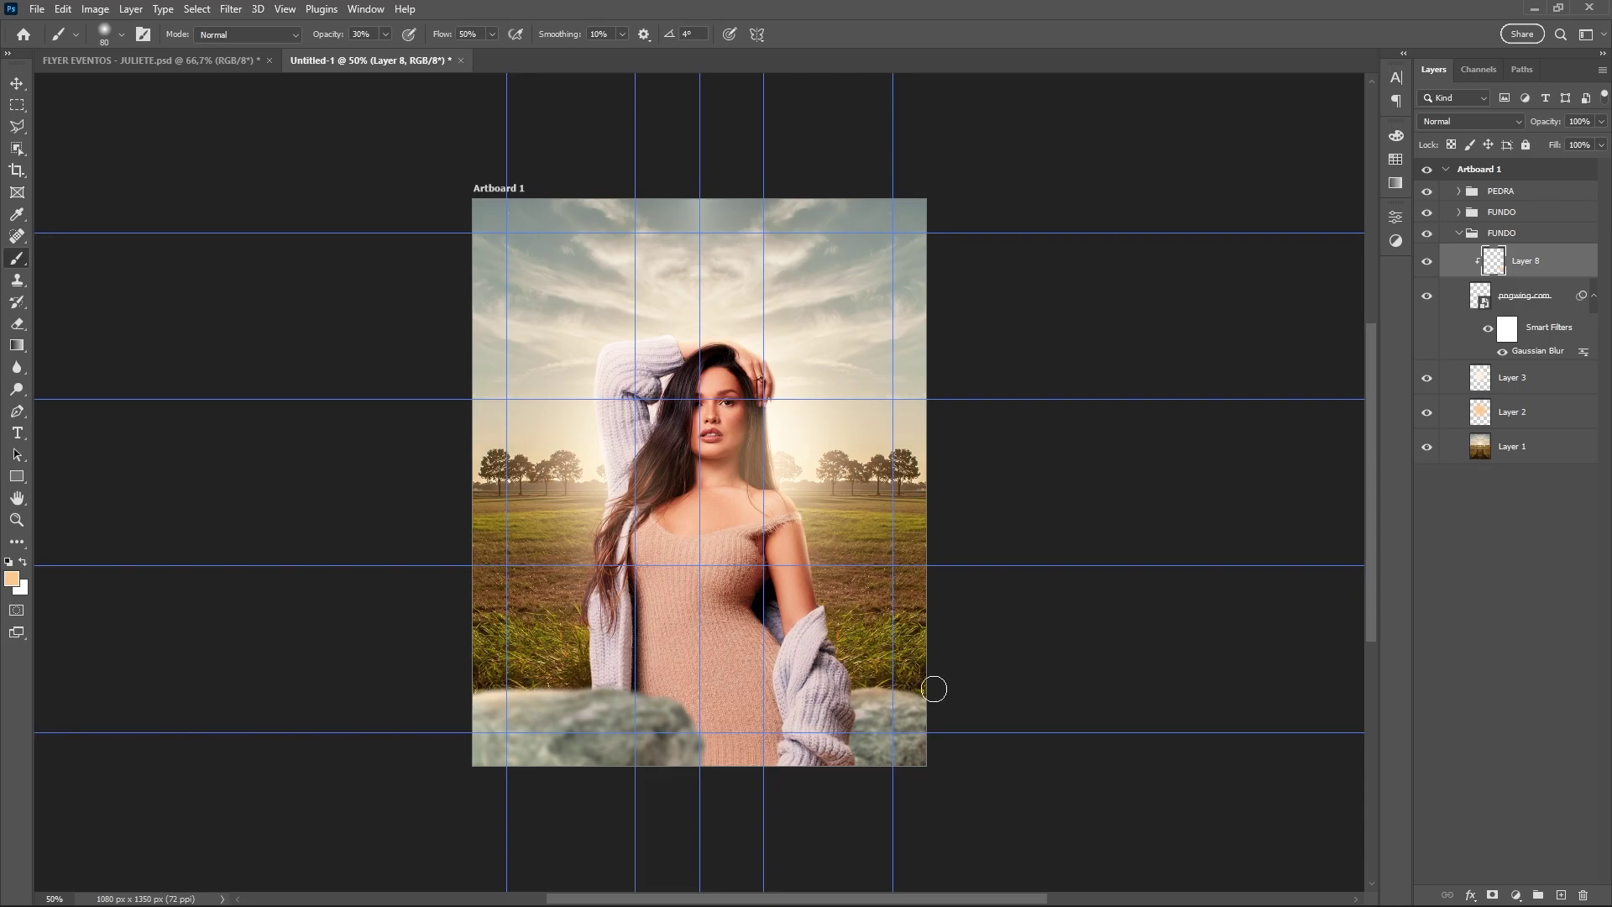
Group Layer 7 and pngwing.com copy together inside PEDRA
{"action": "left_click", "coordinate": [1459, 232]}
{"action": "left_click", "coordinate": [1459, 191]}
{"action": "left_click", "coordinate": [1554, 225]}
{"action": "left_click", "coordinate": [1539, 262], "text": "shift"}
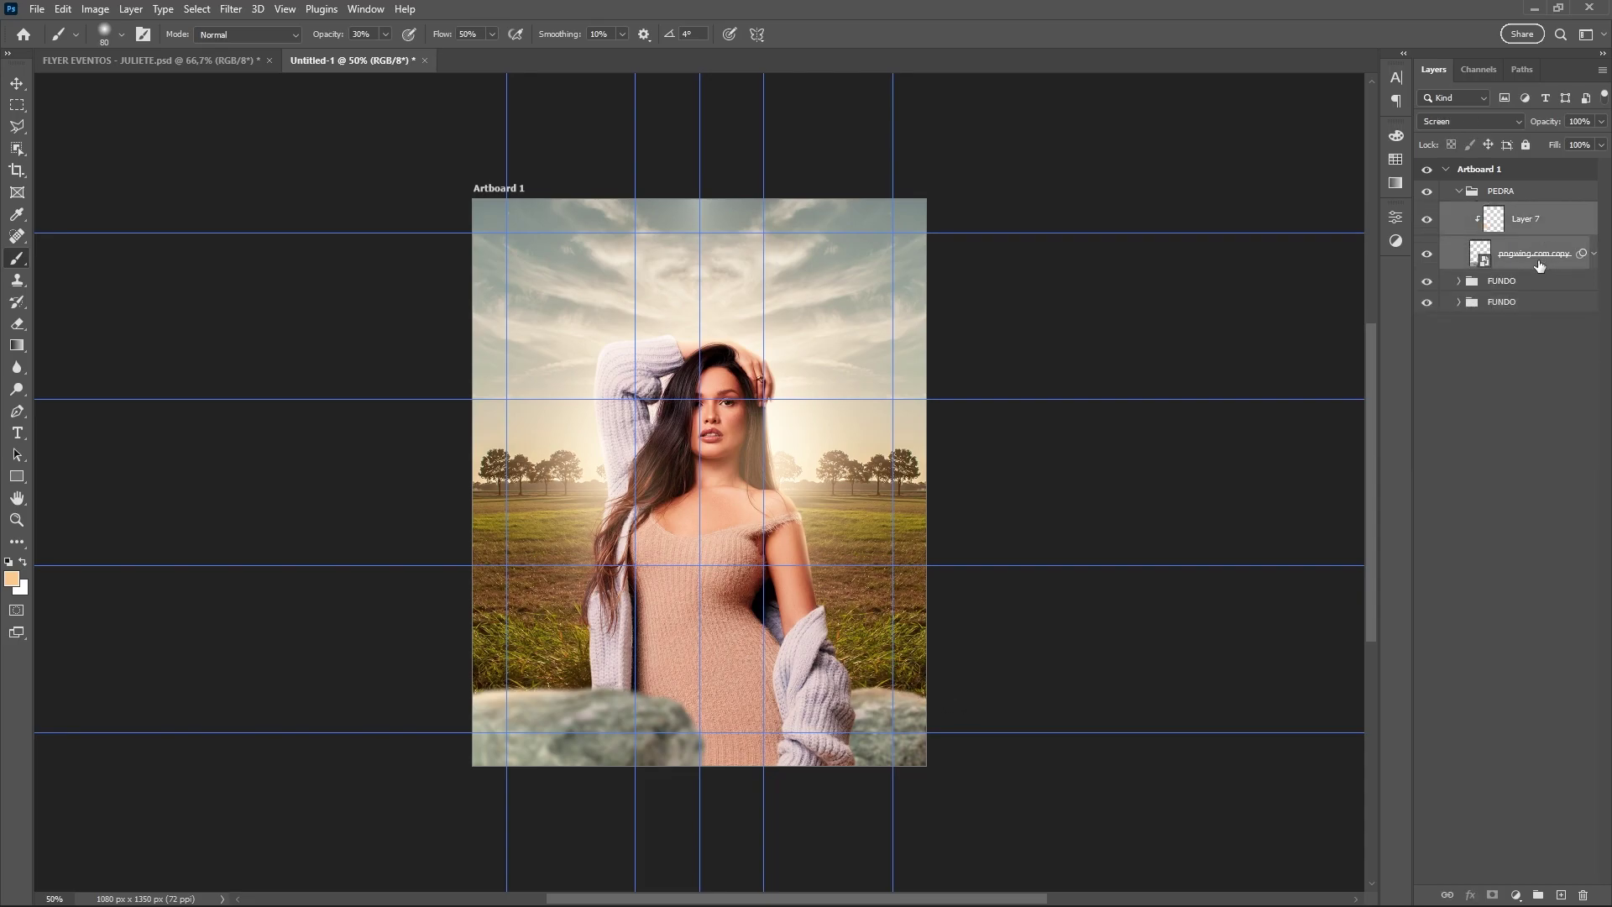
{"action": "key", "text": "ctrl+g"}
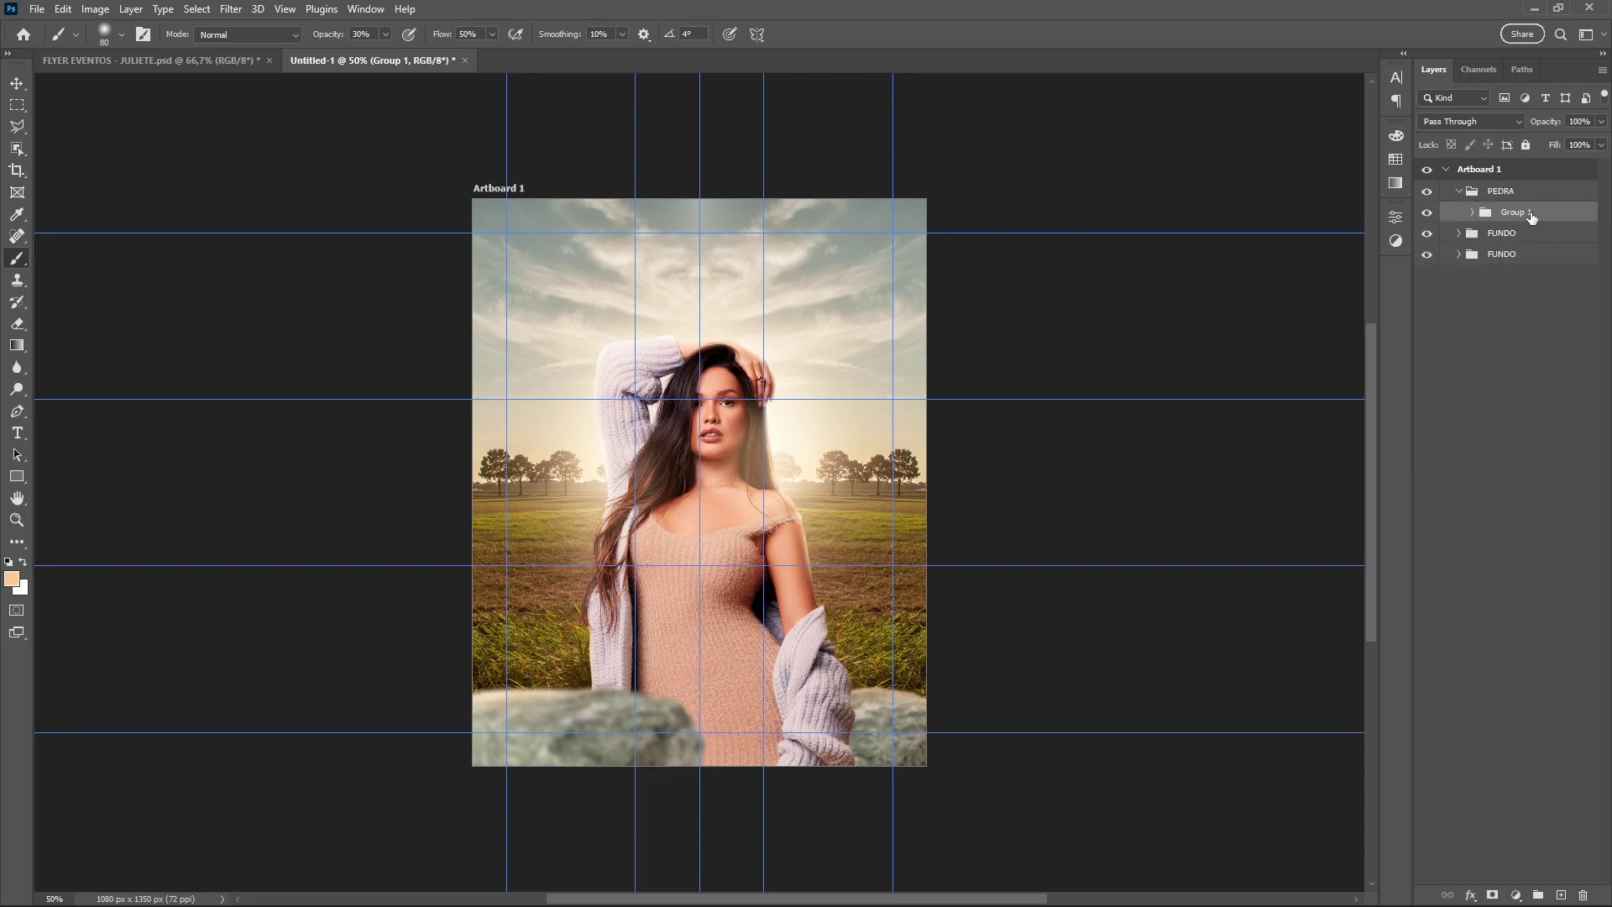
Duplicate the rock group to the bottom centre and delete Layer 7 from the copy
{"action": "key", "text": "ctrl+alt+t"}
{"action": "left_click", "coordinate": [820, 359]}
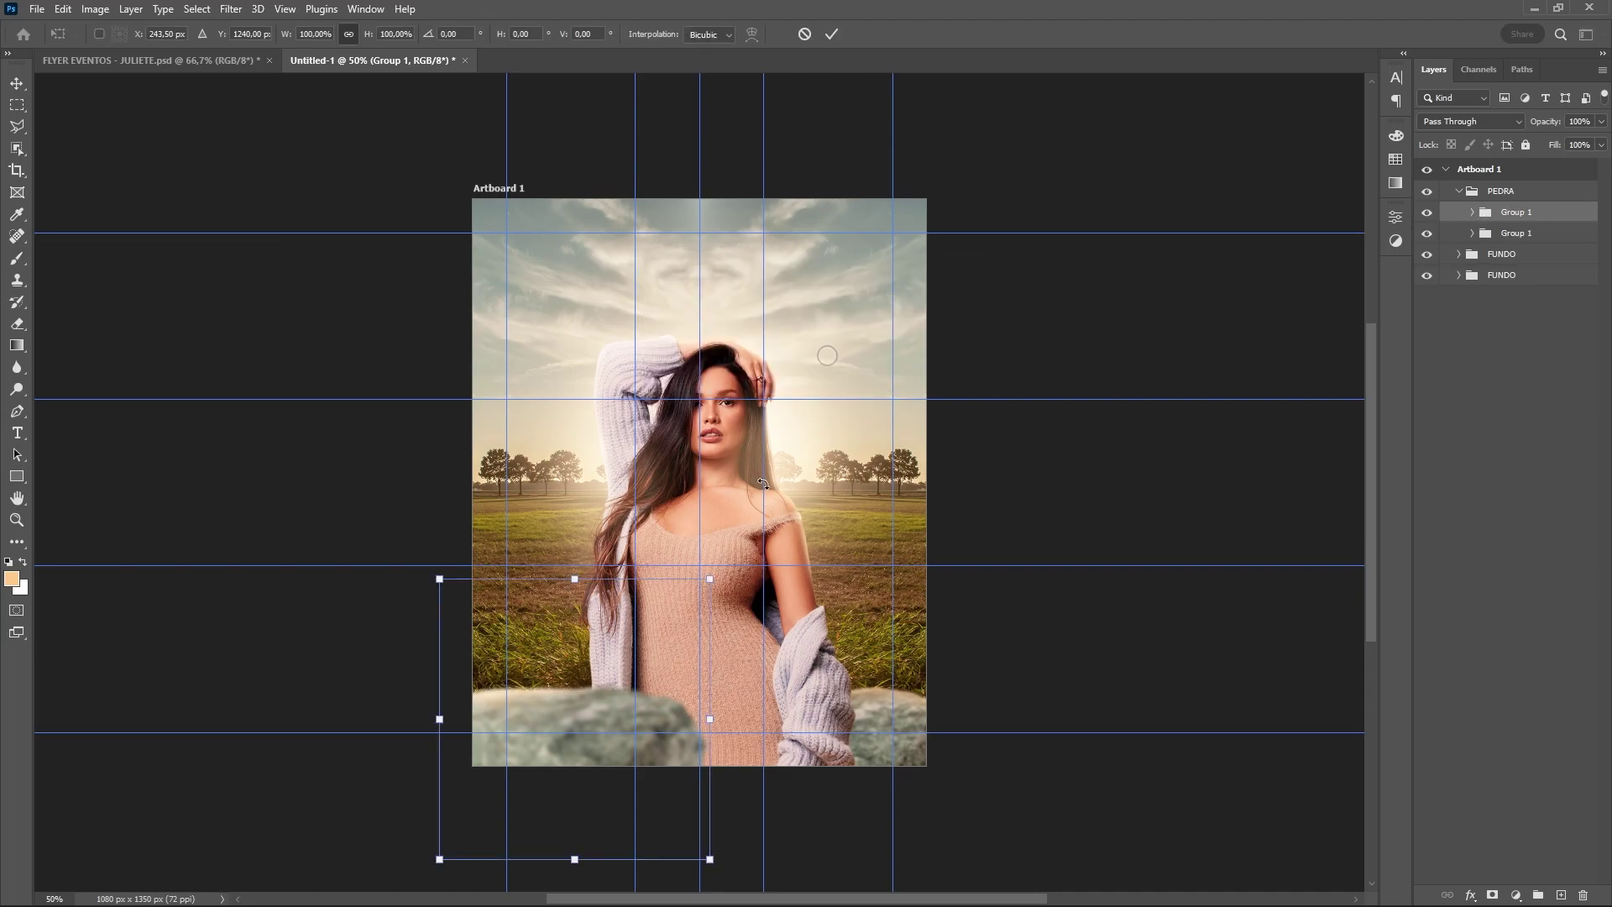
{"action": "mouse_move", "coordinate": [577, 688]}
{"action": "left_mouse_down"}
{"action": "mouse_move", "coordinate": [791, 690]}
{"action": "mouse_move", "coordinate": [814, 723]}
{"action": "left_mouse_up"}
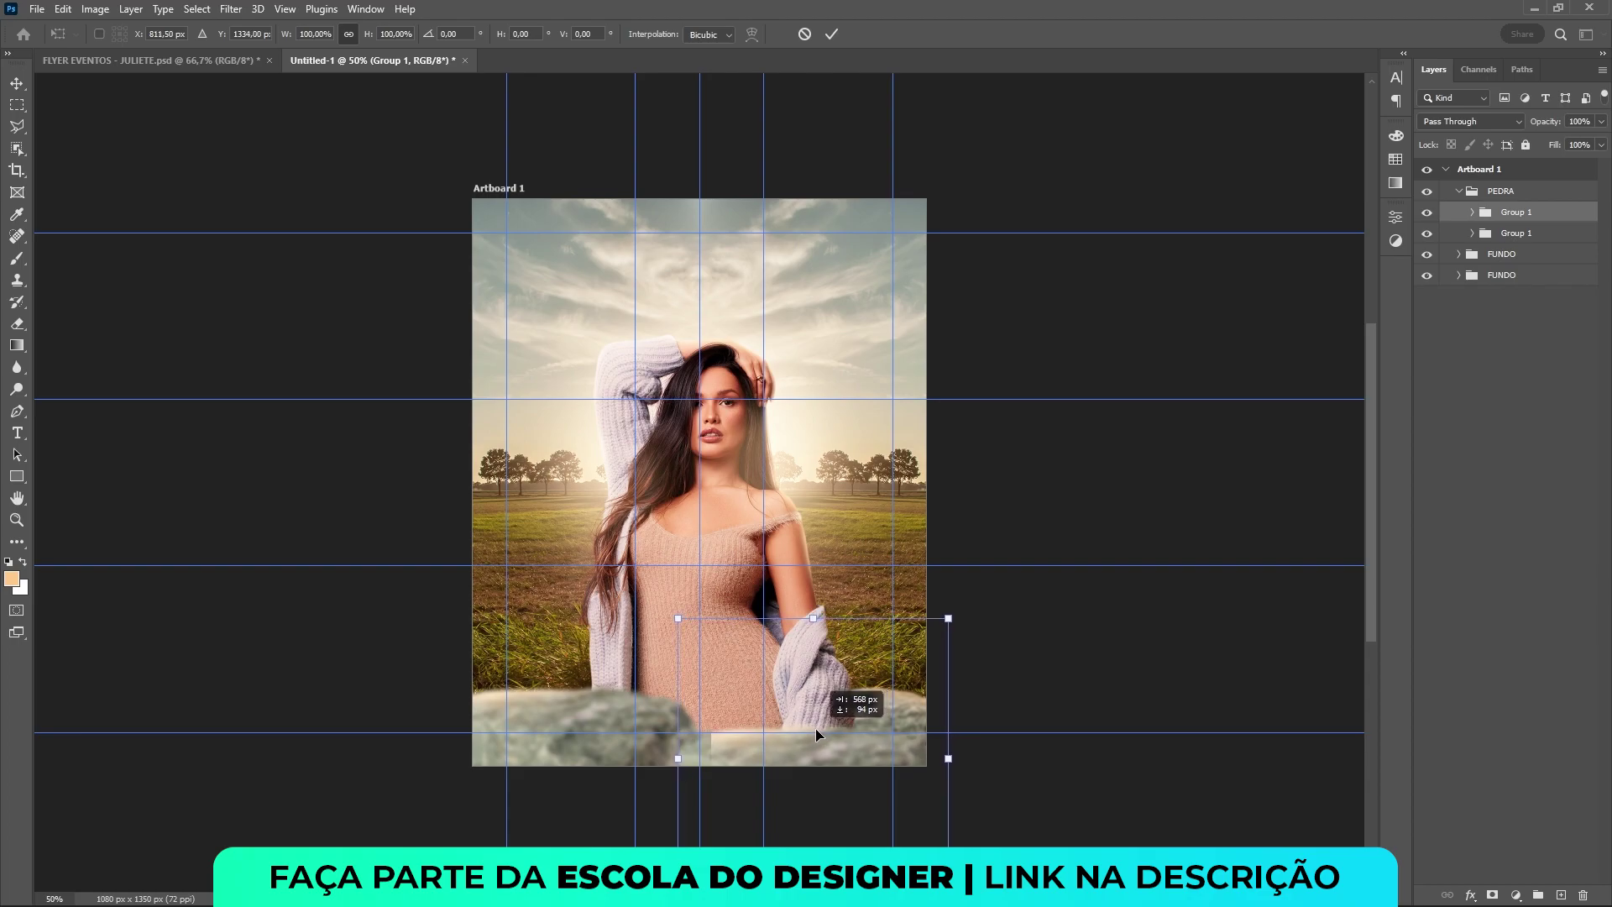
{"action": "key", "text": "Return"}
{"action": "key", "text": "b"}
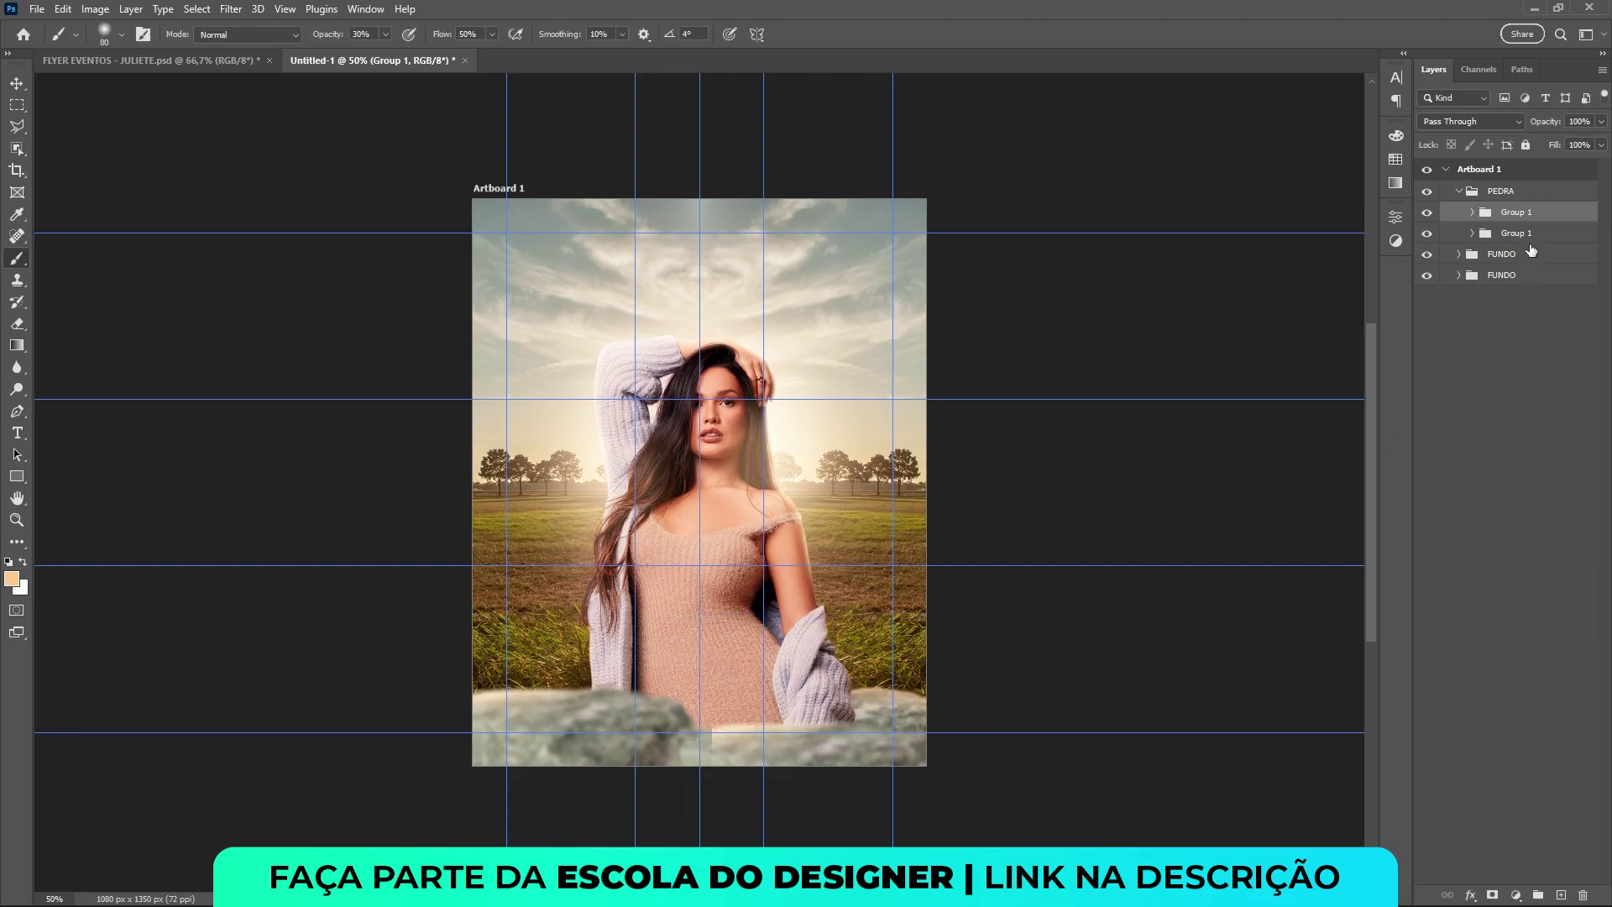
{"action": "left_click", "coordinate": [1525, 243]}
{"action": "key", "text": "Delete"}
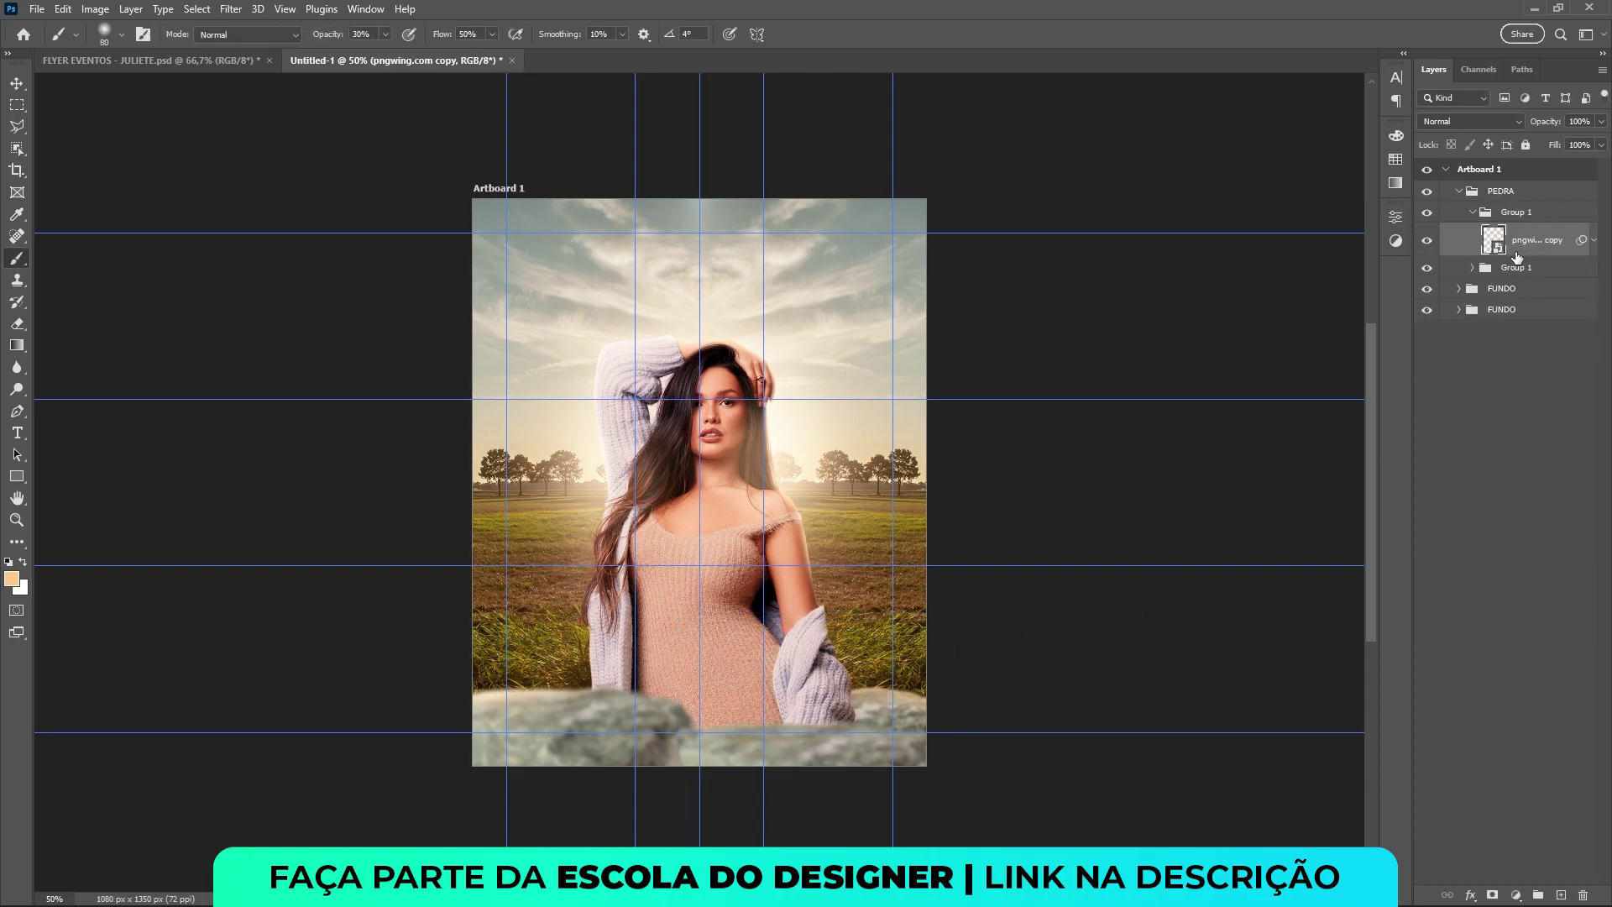
Add Layer 9 clipped to the rock copy and try a different blend mode
{"action": "left_click", "coordinate": [1559, 895]}
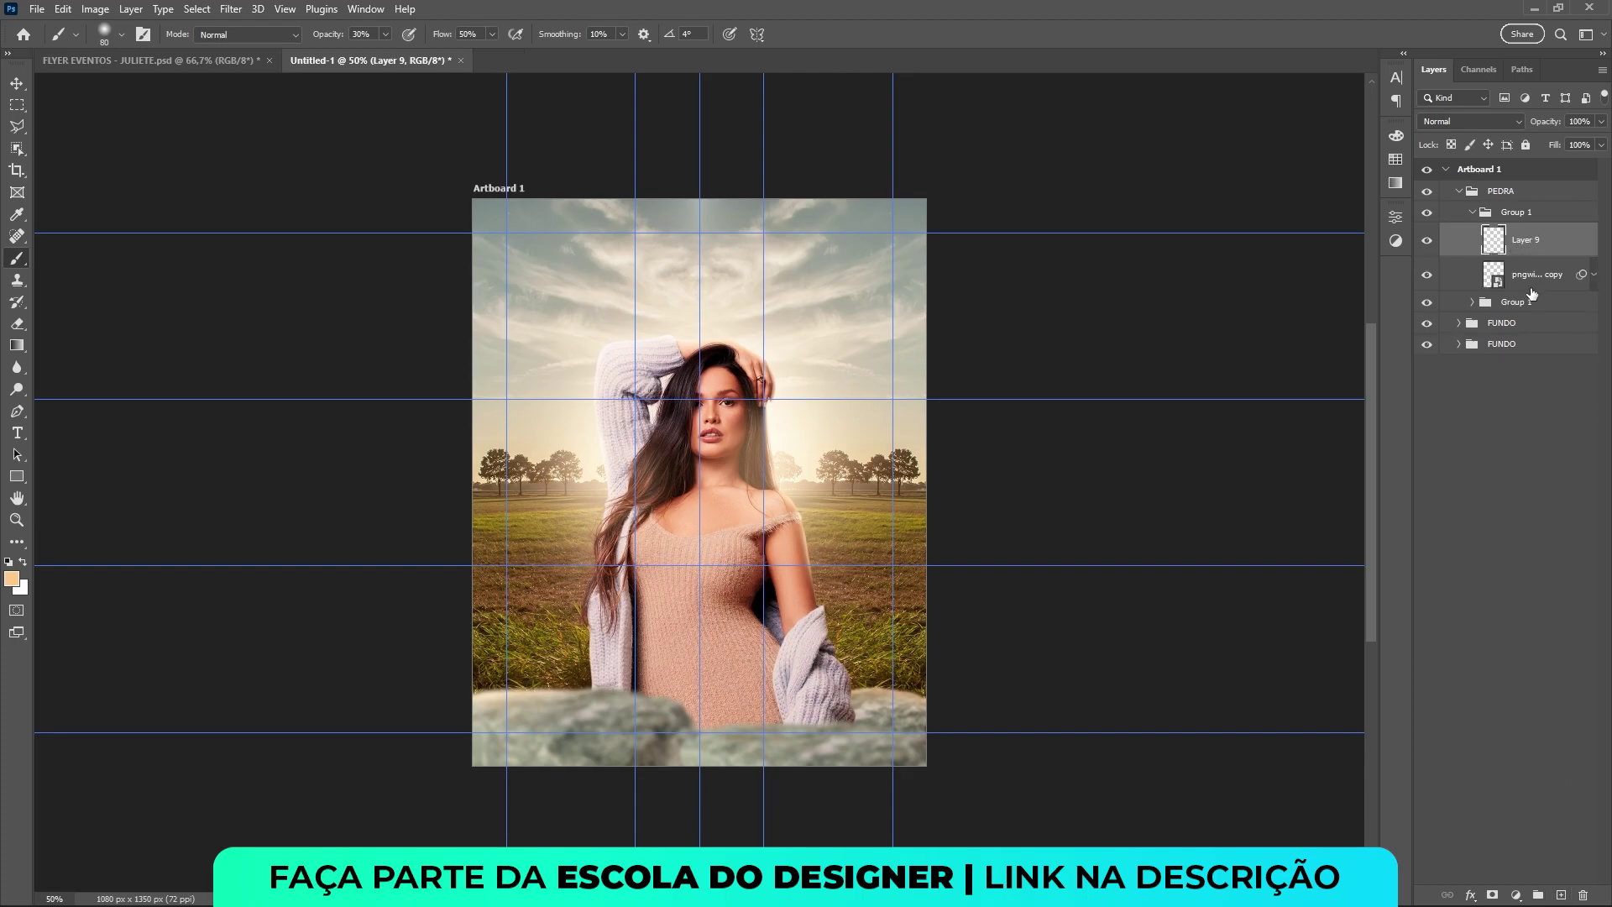
{"action": "key", "text": "ctrl+alt+g"}
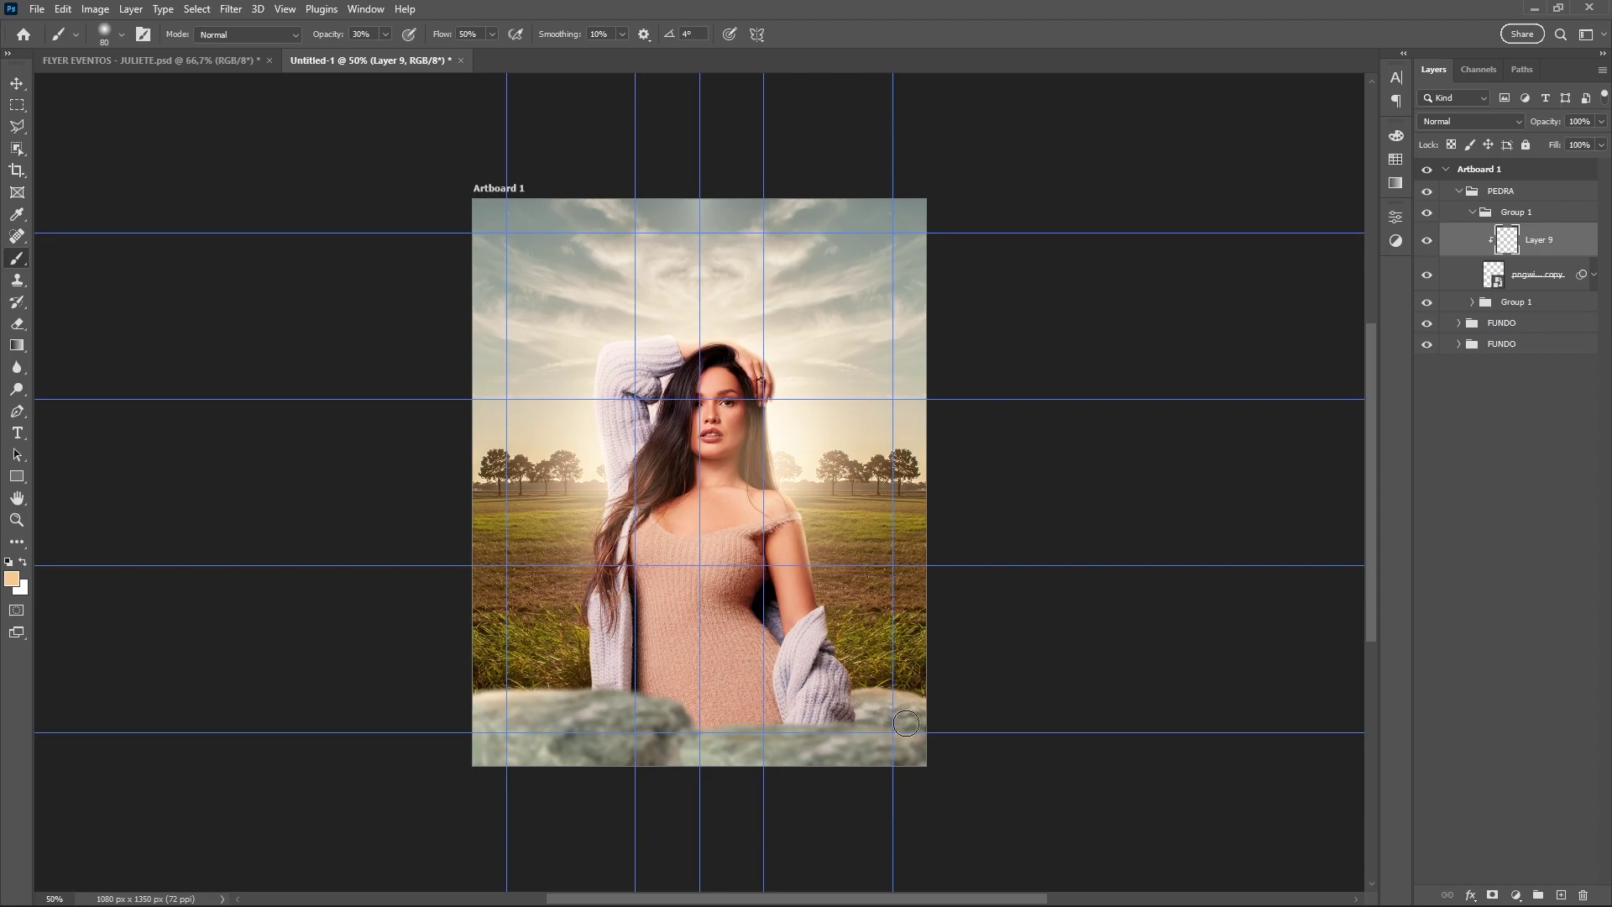
{"action": "left_click", "coordinate": [1461, 121]}
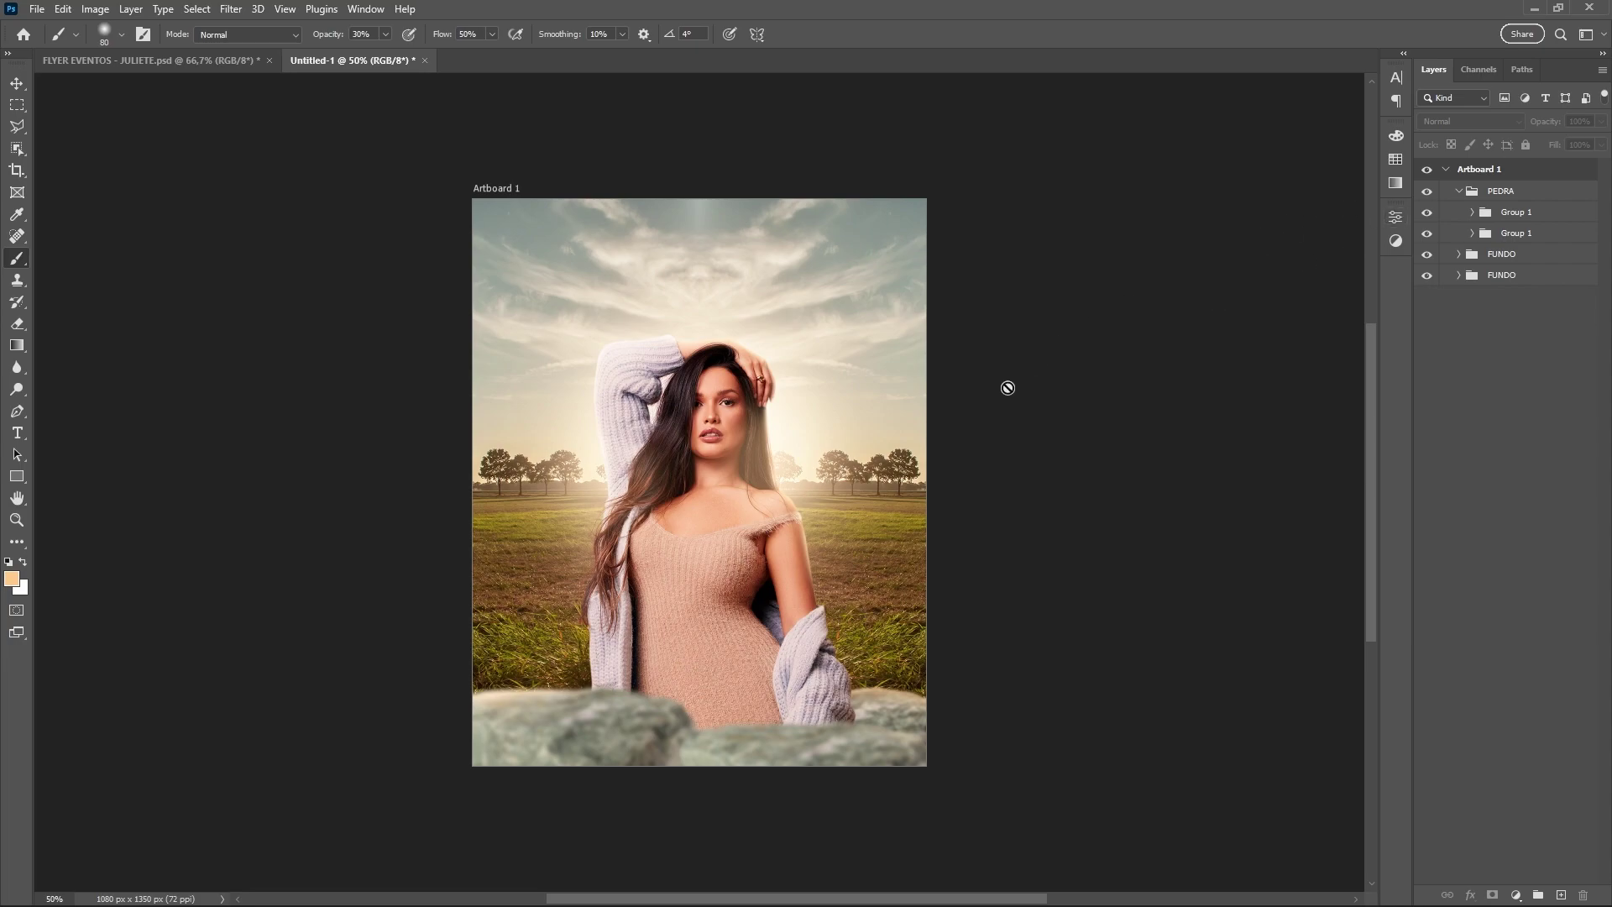
Place the toppng grass image at the lower left, enlarged and tilted
{"action": "left_click", "coordinate": [1459, 192]}
{"action": "left_click", "coordinate": [825, 886]}
{"action": "mouse_move", "coordinate": [664, 217]}
{"action": "left_mouse_down"}
{"action": "mouse_move", "coordinate": [703, 281]}
{"action": "mouse_move", "coordinate": [1068, 392]}
{"action": "left_mouse_up"}
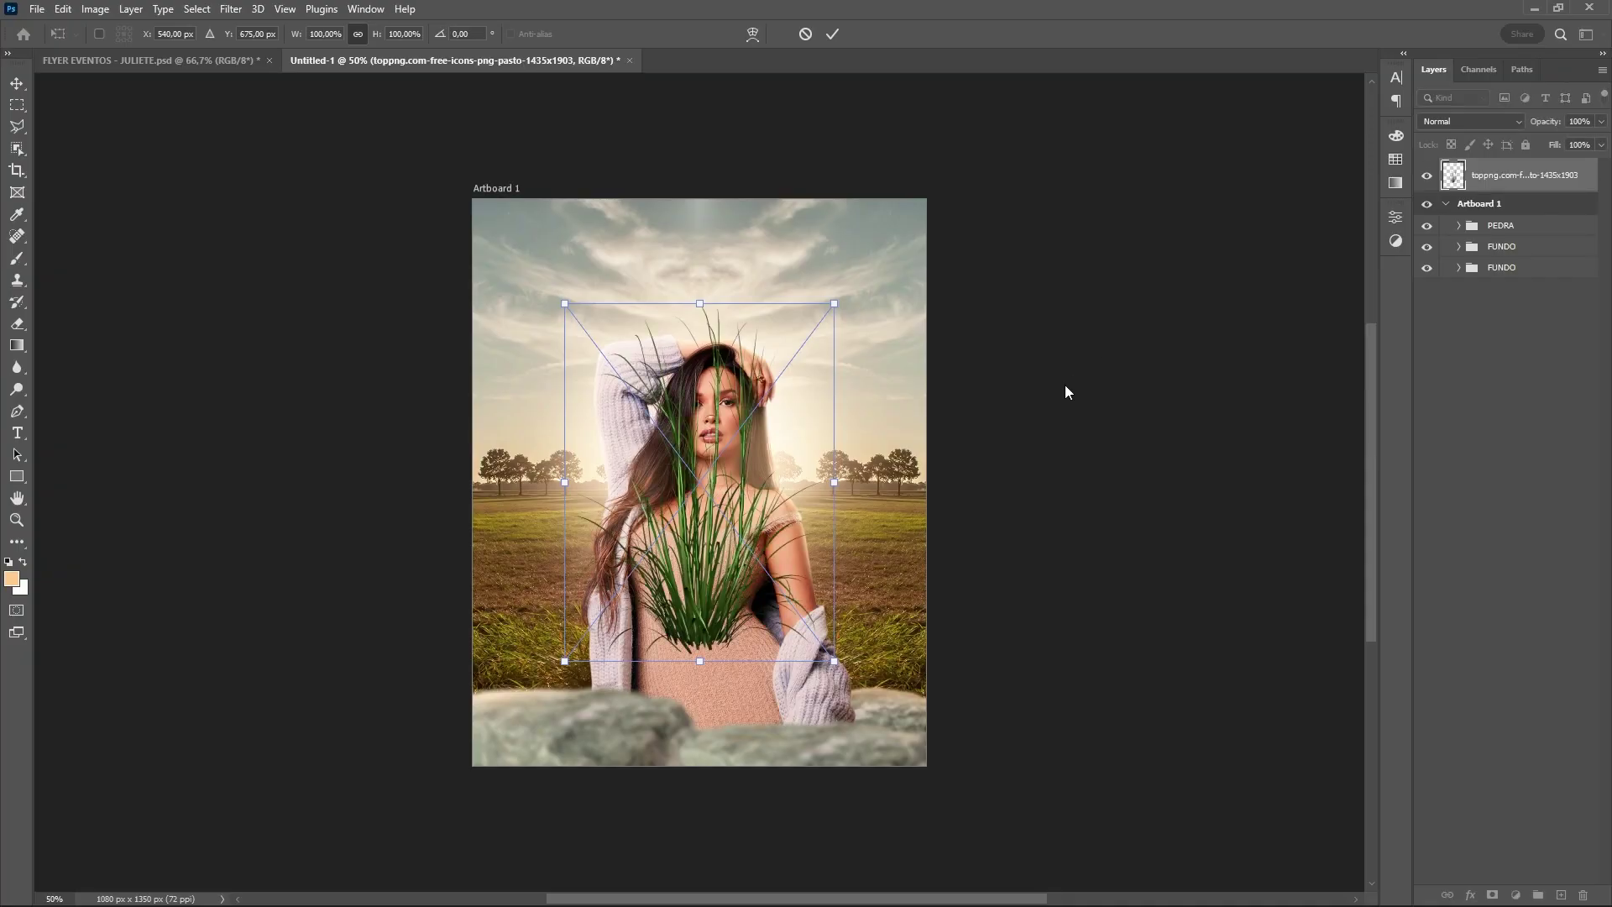
{"action": "mouse_move", "coordinate": [772, 524]}
{"action": "left_mouse_down"}
{"action": "mouse_move", "coordinate": [591, 697]}
{"action": "mouse_move", "coordinate": [604, 702]}
{"action": "left_mouse_up"}
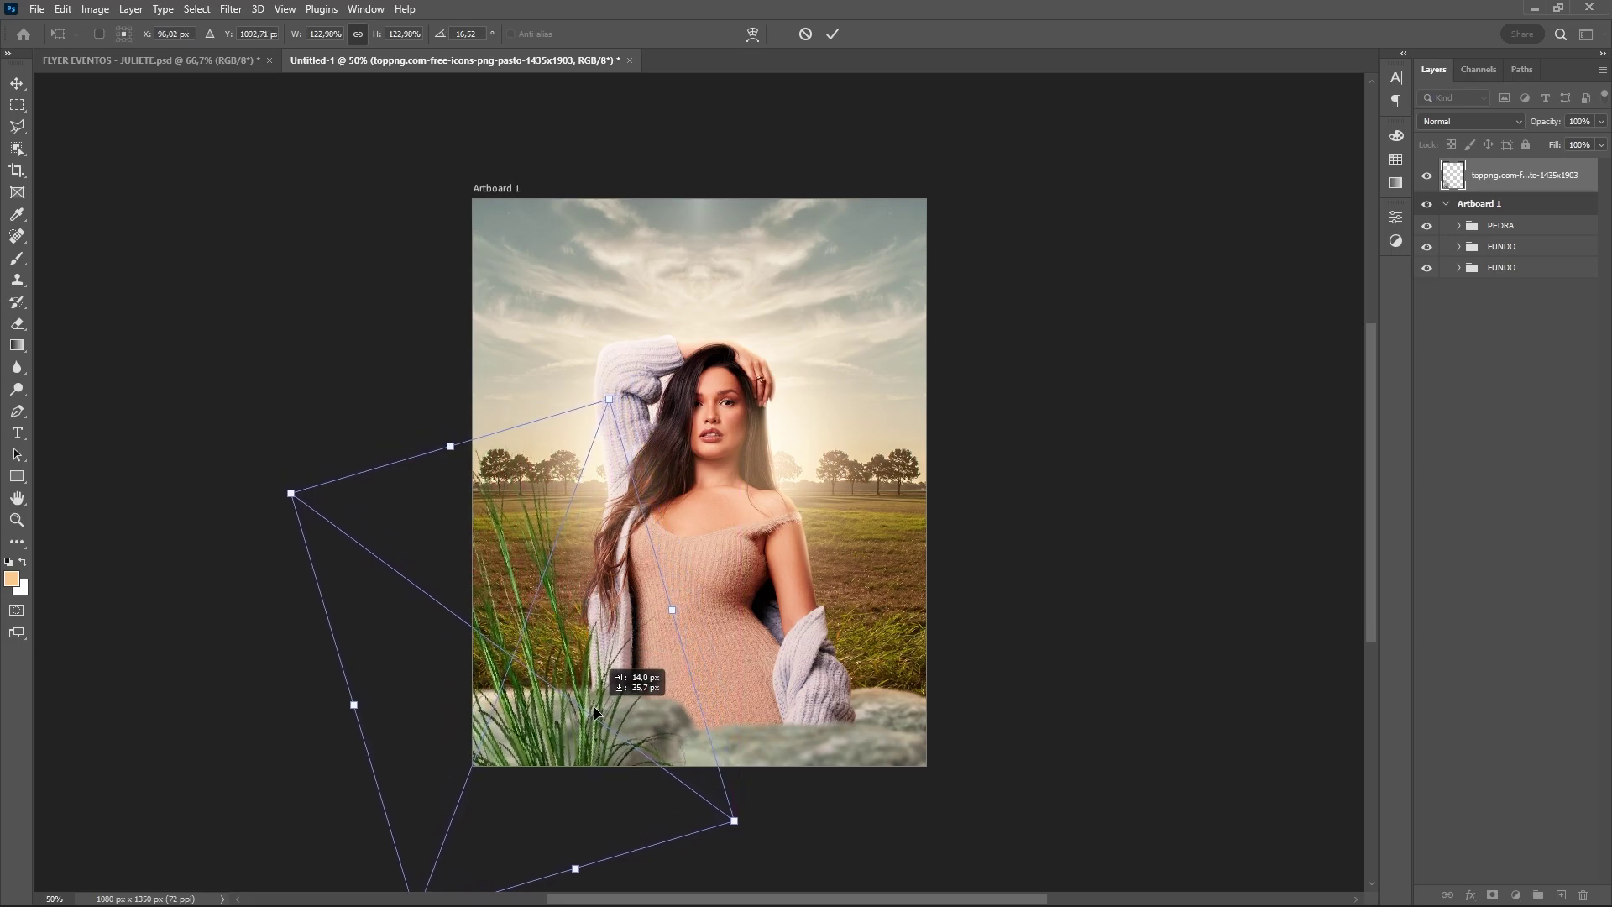
Duplicate the grass, flip the copy vertically, and move it to the lower right
{"action": "key", "text": "ctrl+alt+t"}
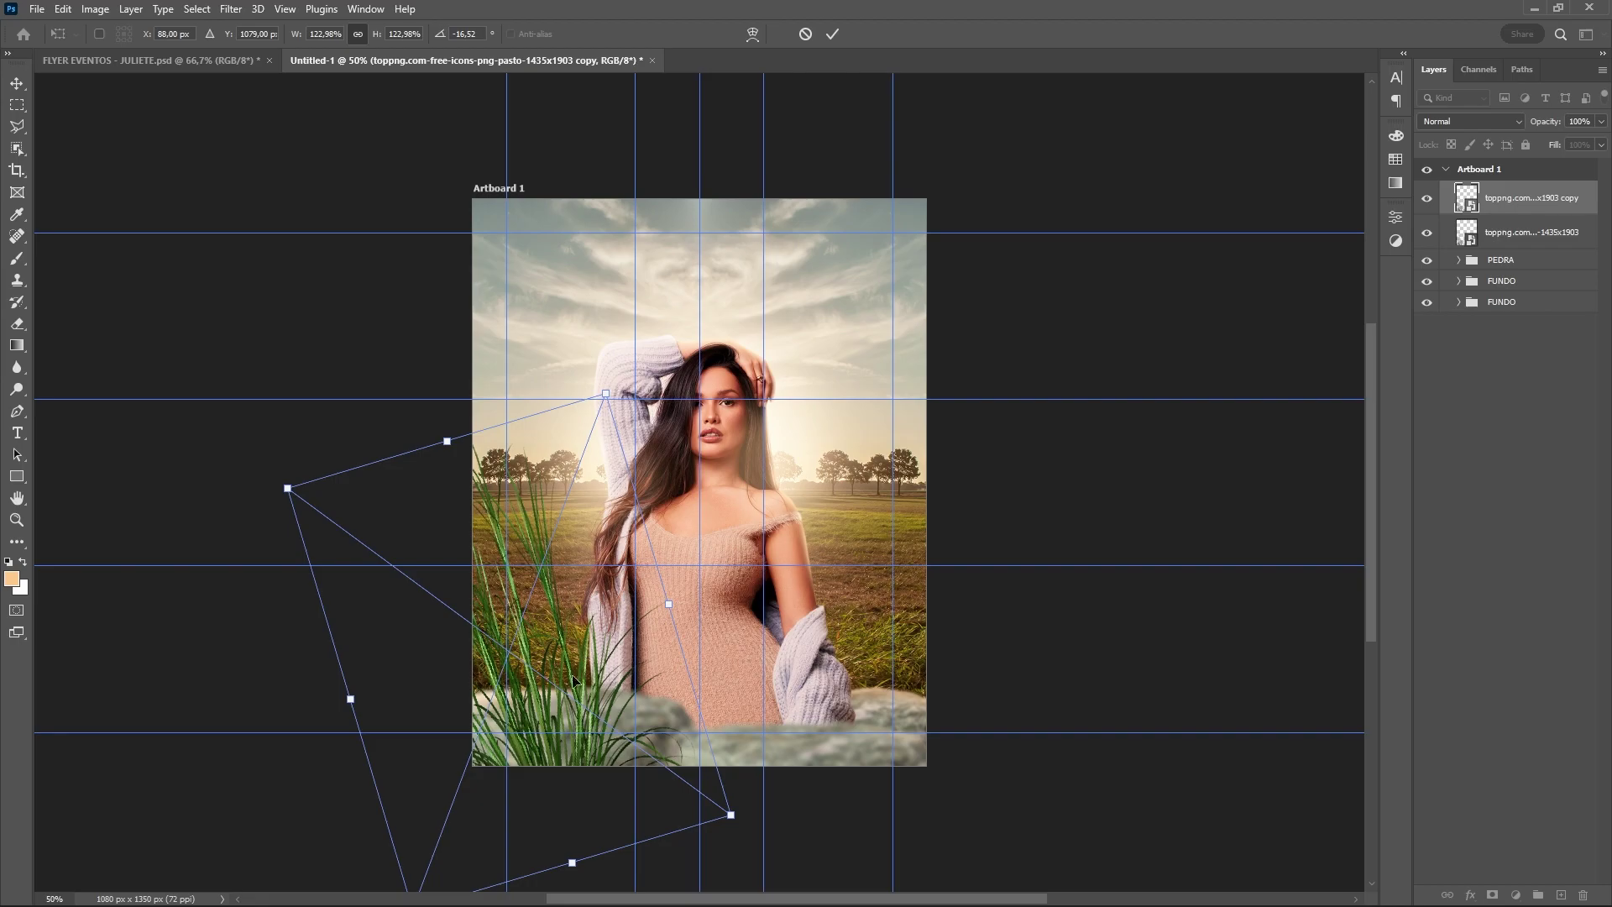
{"action": "right_click", "coordinate": [568, 640]}
{"action": "left_click", "coordinate": [646, 619]}
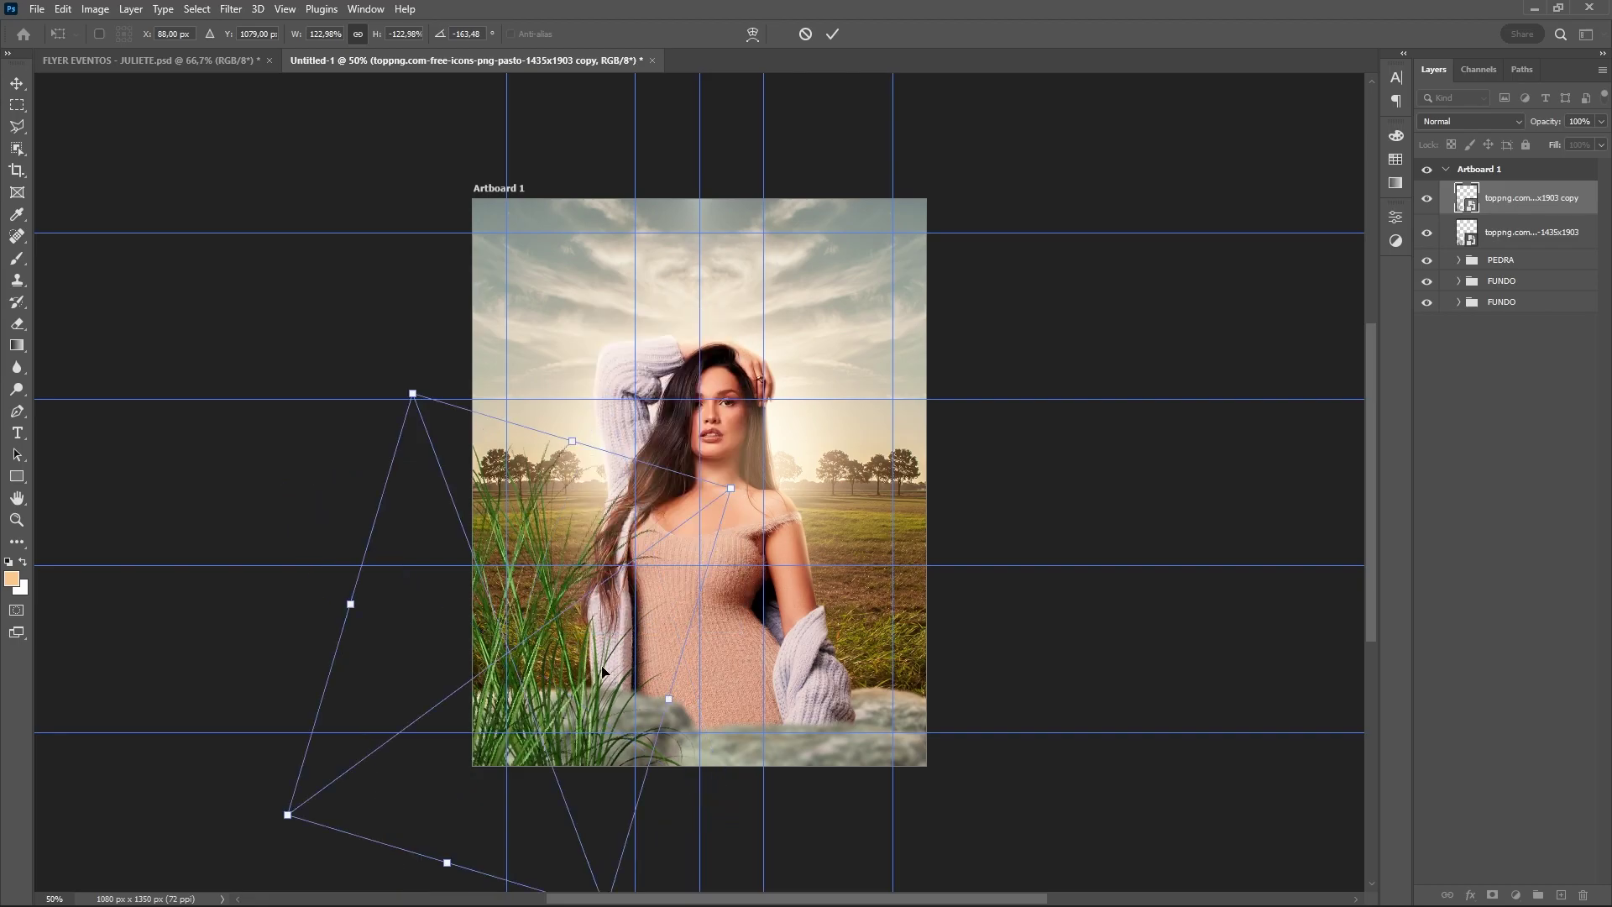
{"action": "left_click_drag", "start_coordinate": [550, 661], "coordinate": [967, 641]}
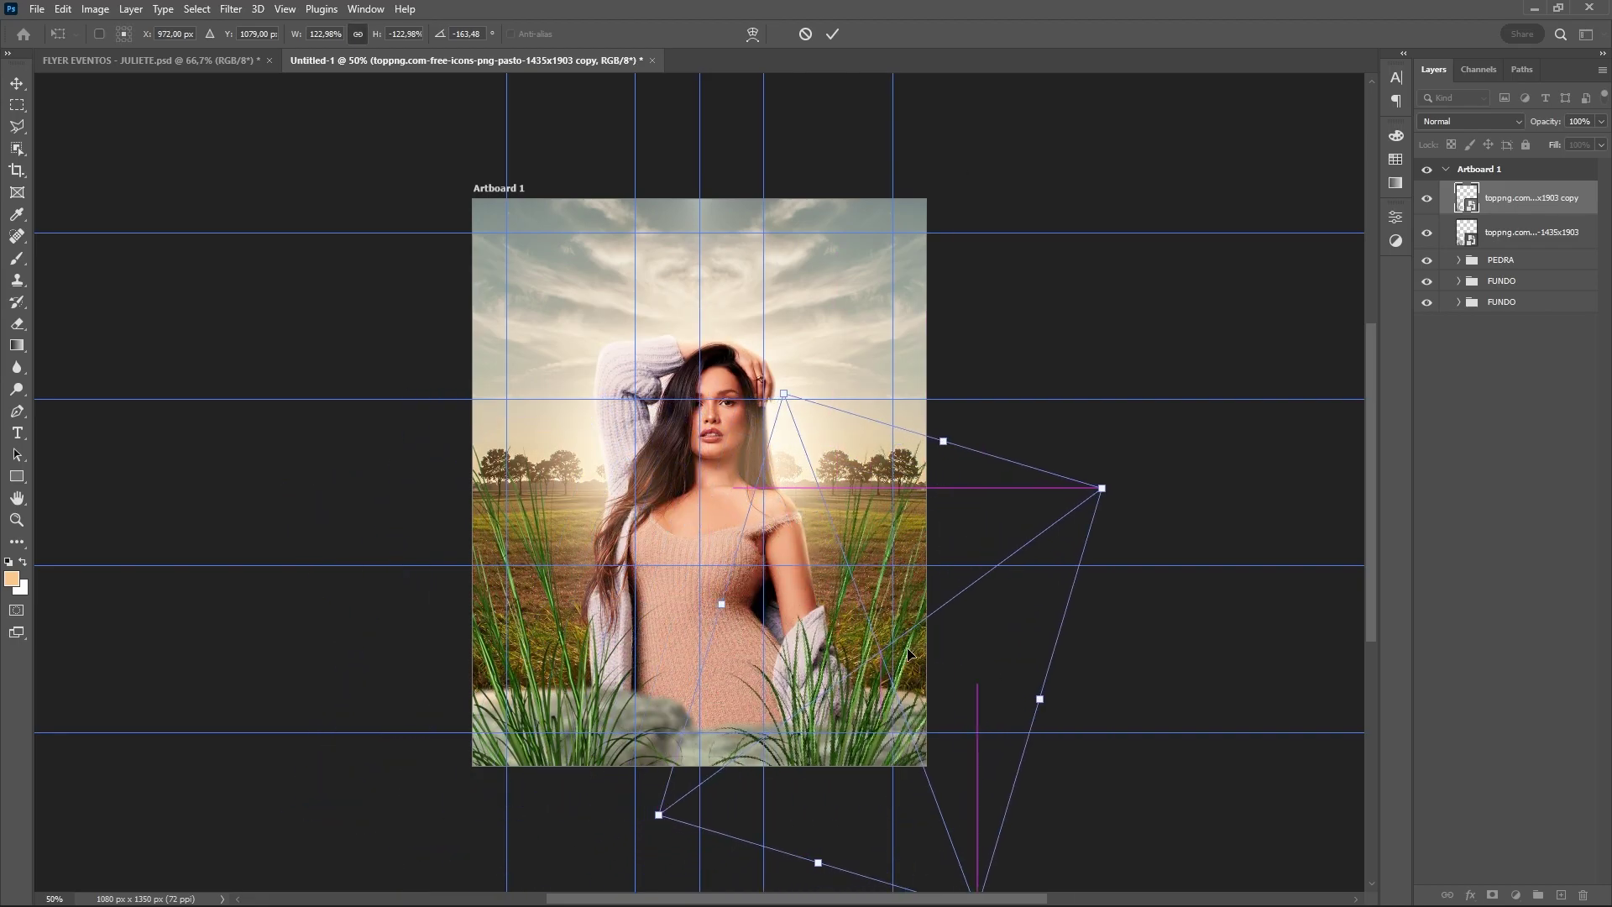
{"action": "key", "text": "Return"}
{"action": "key", "text": "b"}
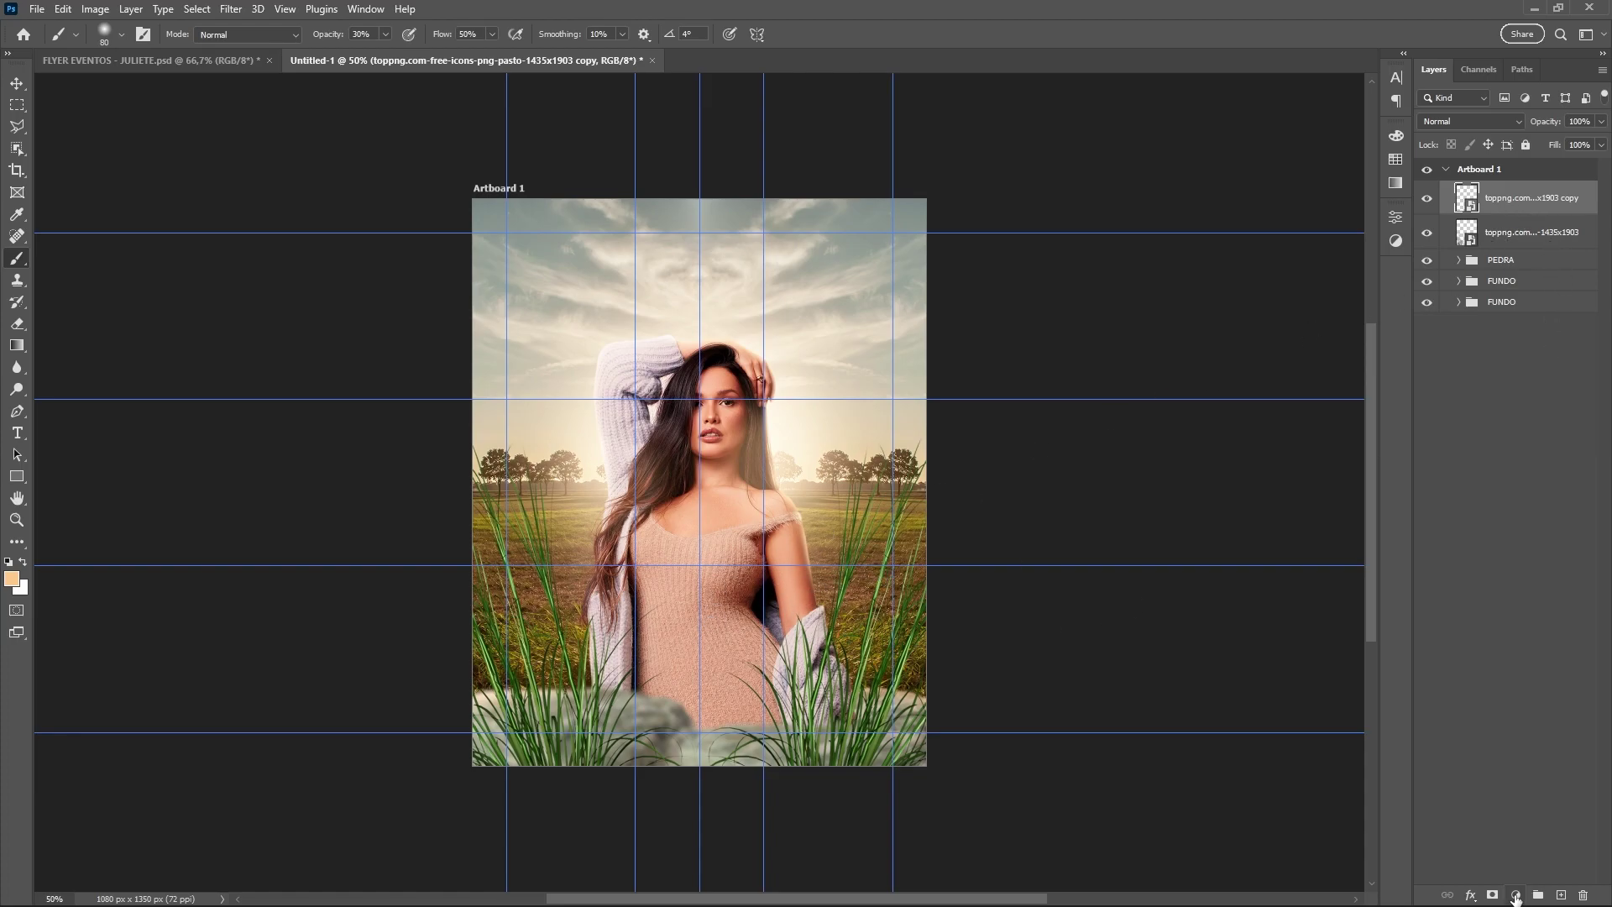
Add a Hue/Saturation adjustment layer and group it with both grass layers
{"action": "left_click", "coordinate": [1515, 896]}
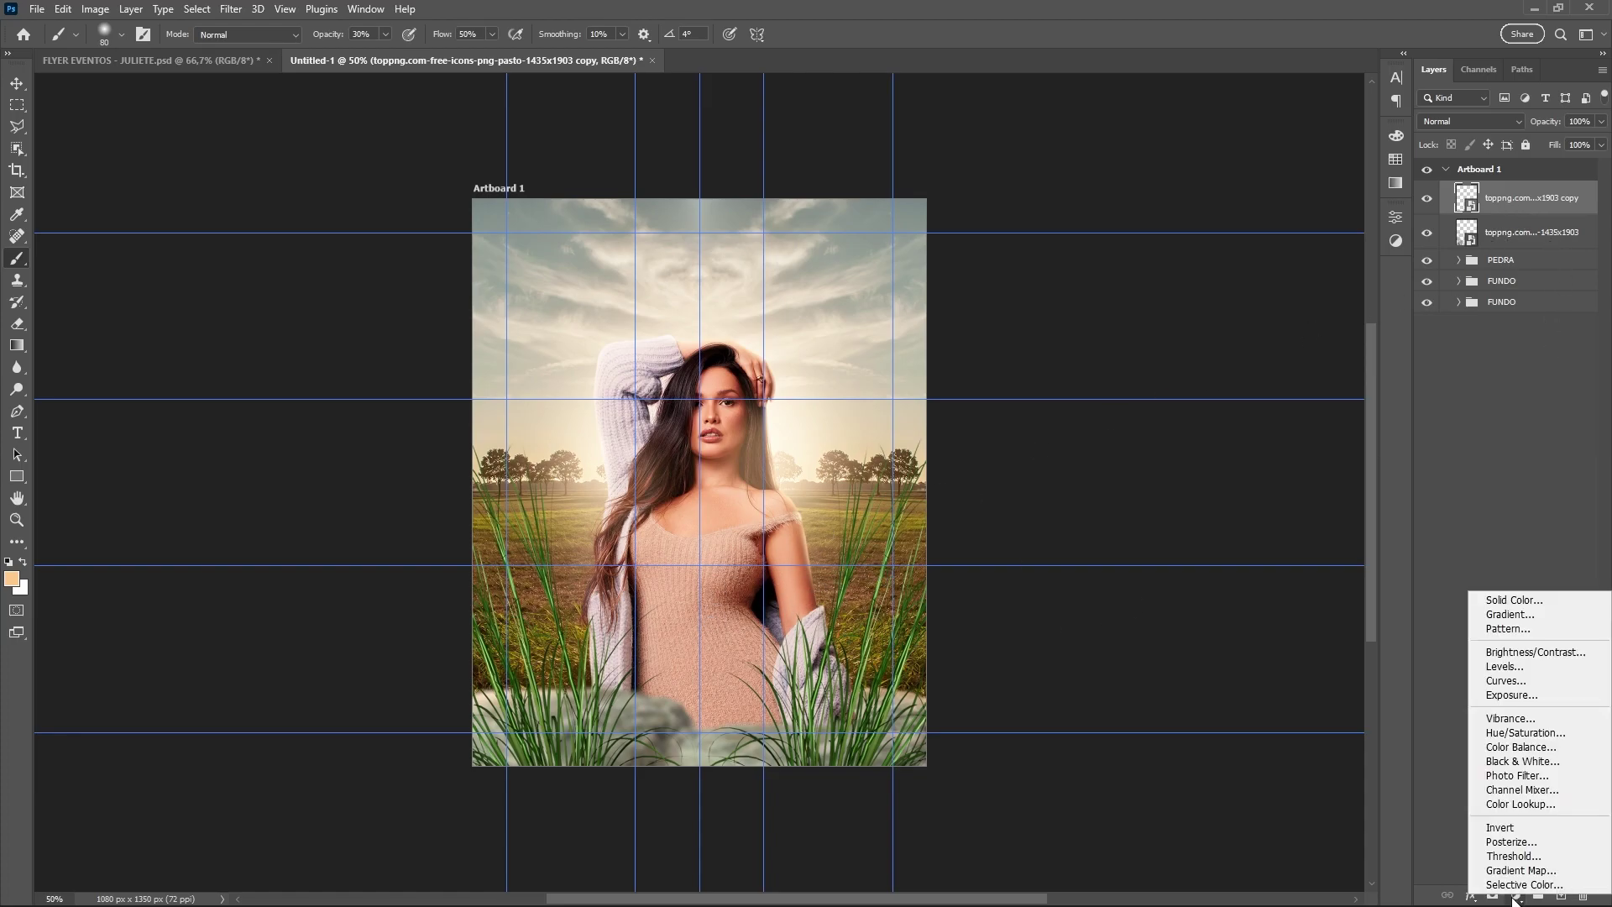
{"action": "left_click", "coordinate": [1525, 732]}
{"action": "left_click", "coordinate": [1530, 238]}
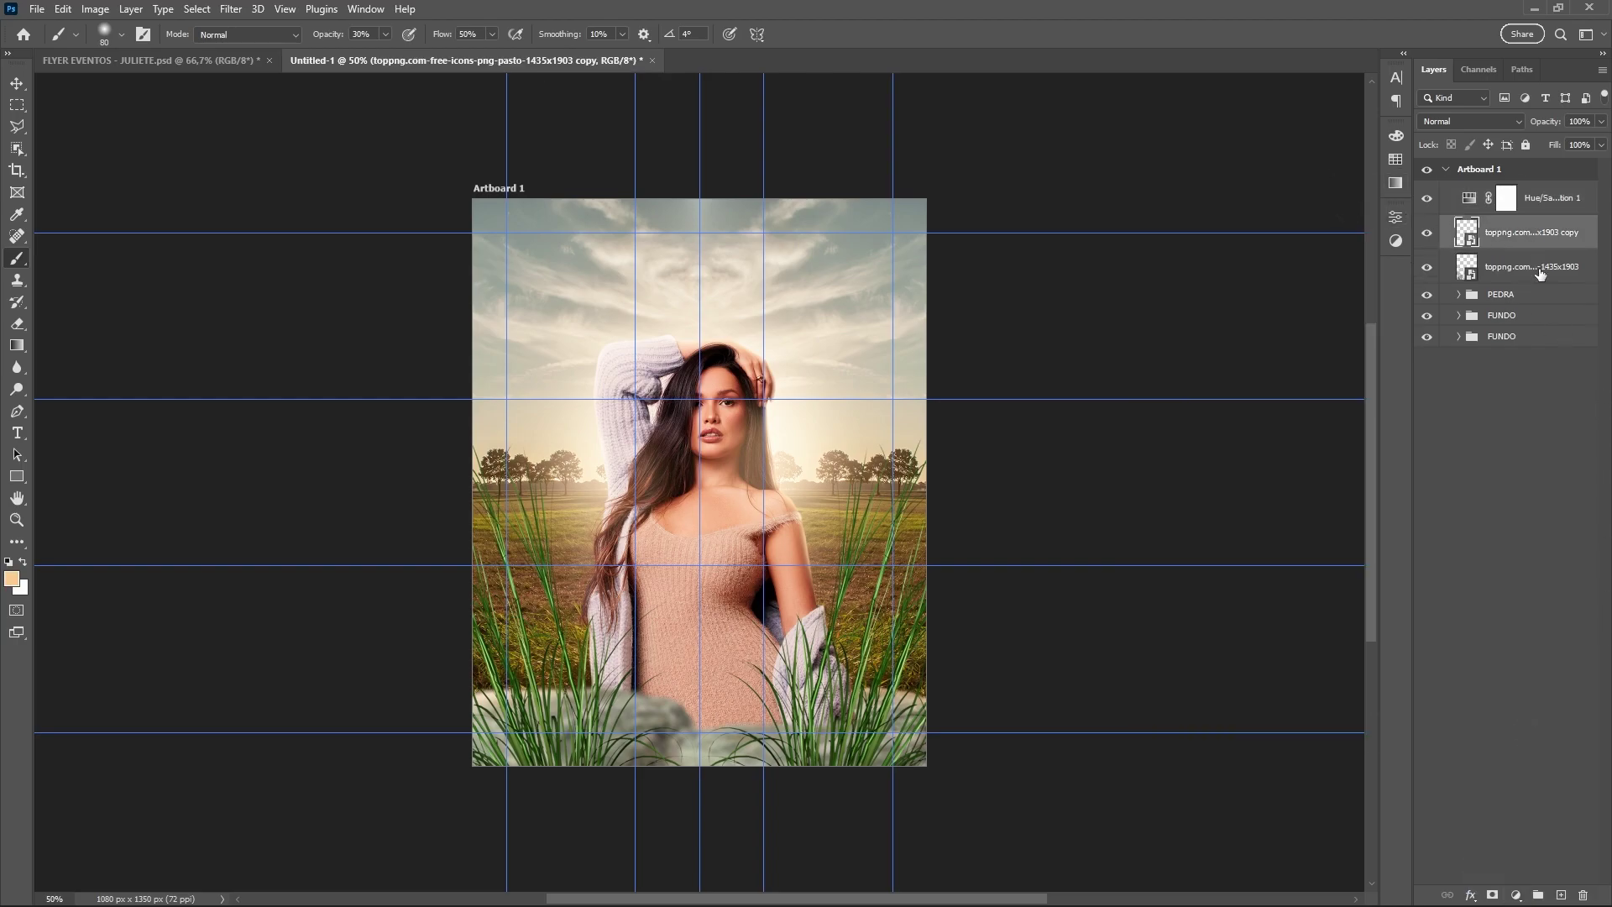
{"action": "left_click", "coordinate": [1540, 270]}
{"action": "left_click", "coordinate": [1553, 199], "text": "shift"}
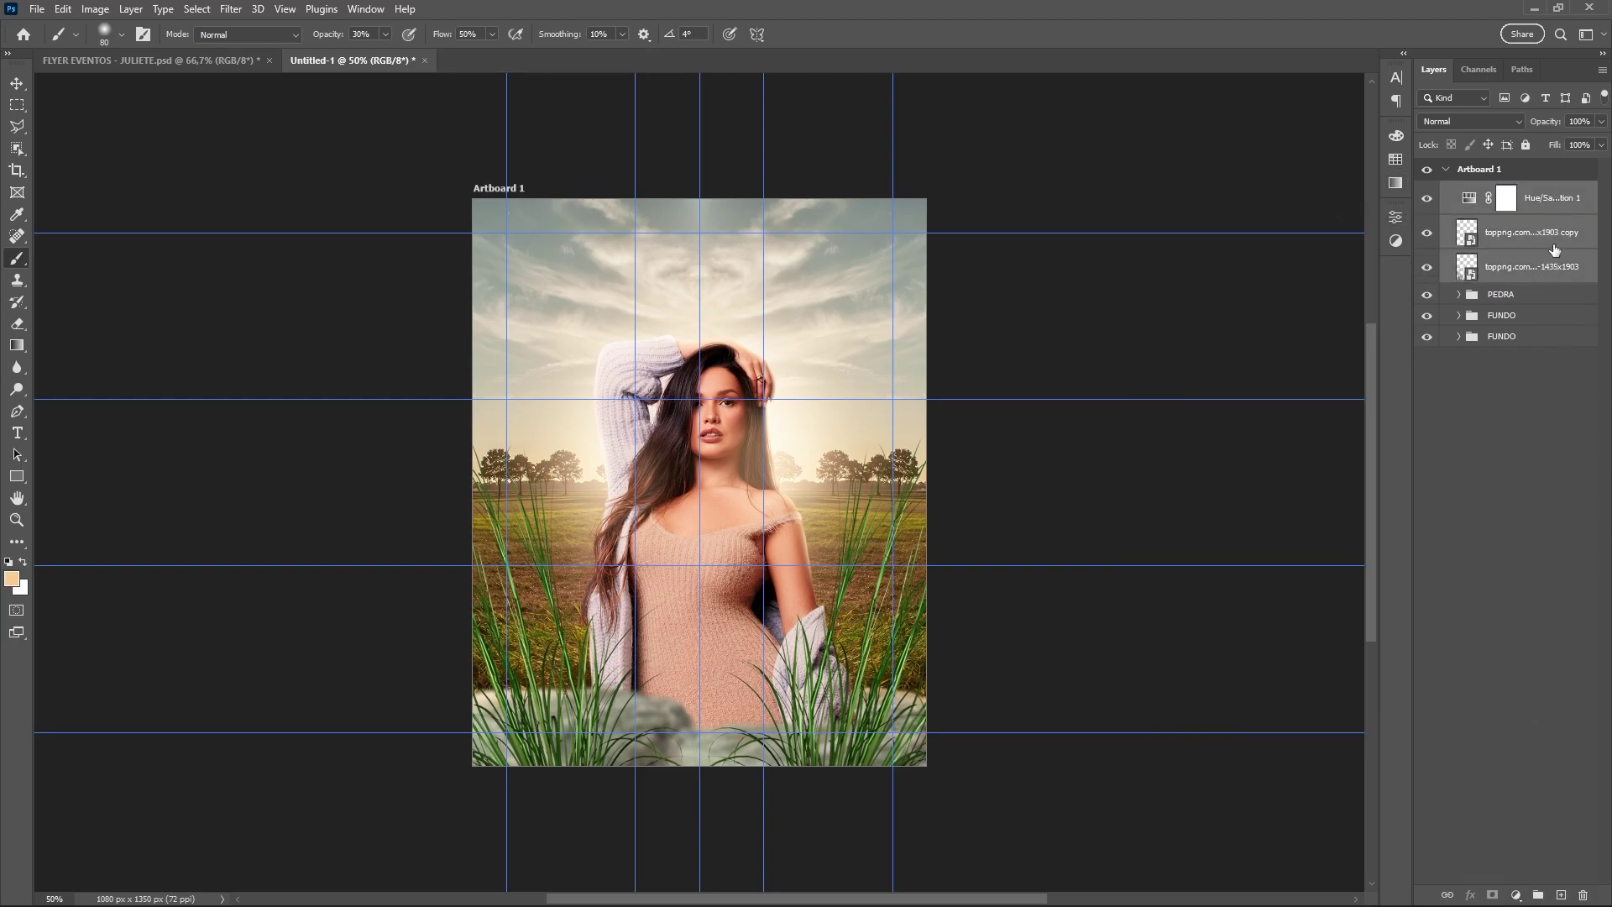
{"action": "left_click", "coordinate": [1551, 280]}
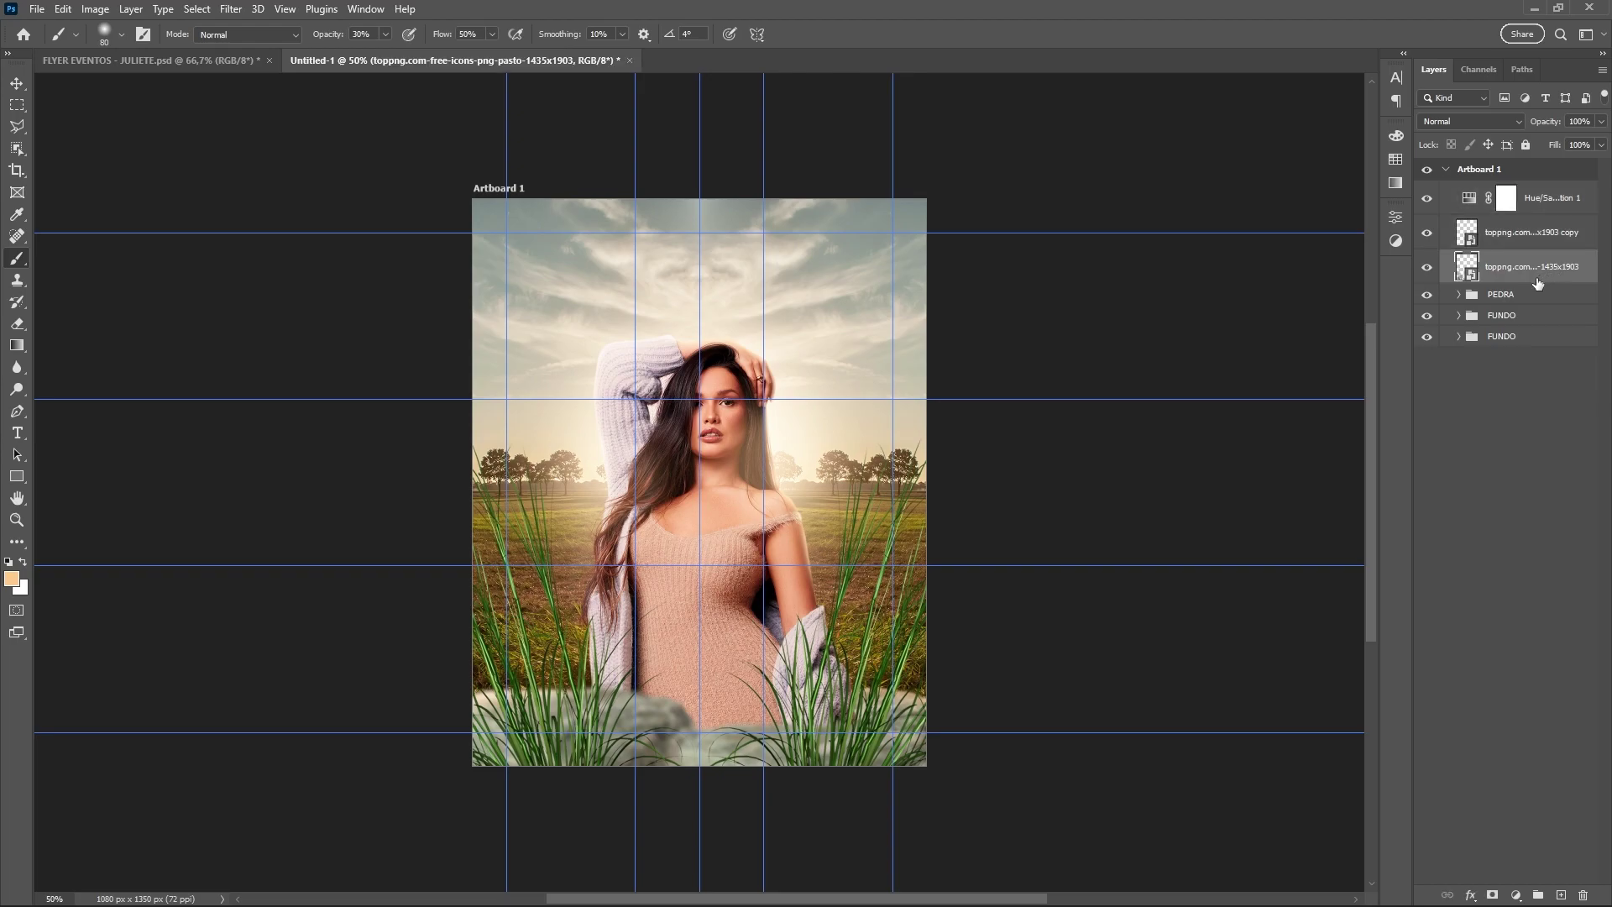
{"action": "left_click", "coordinate": [1556, 210], "text": "shift"}
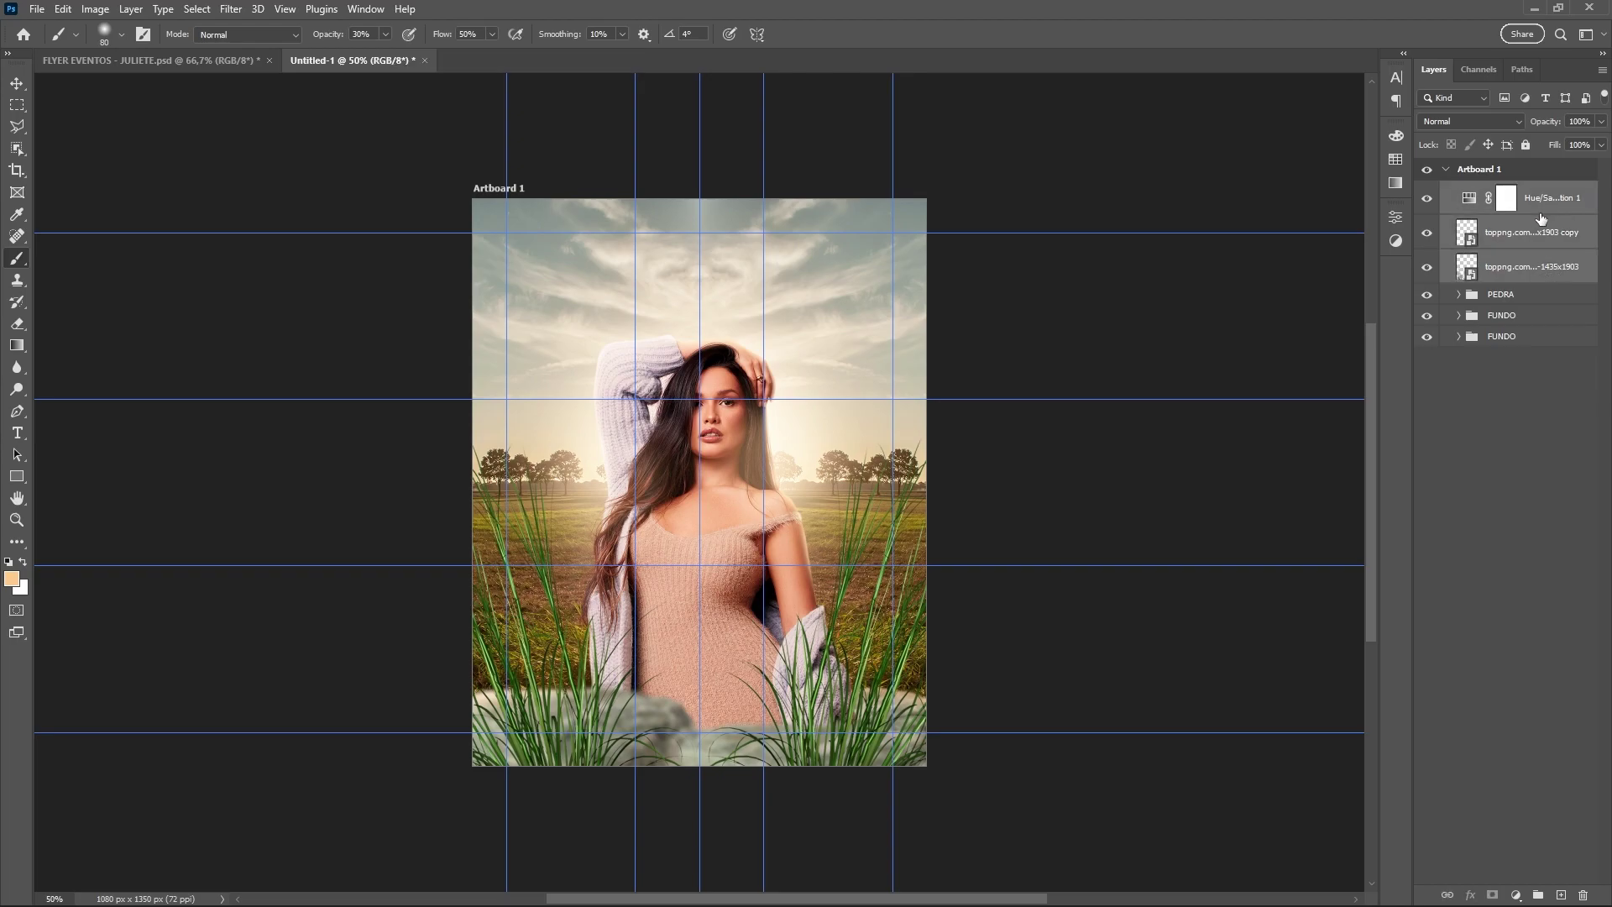
{"action": "key", "text": "ctrl+g"}
Rename the grass group MATO and set its blending to Normal
{"action": "double_click", "coordinate": [1504, 191]}
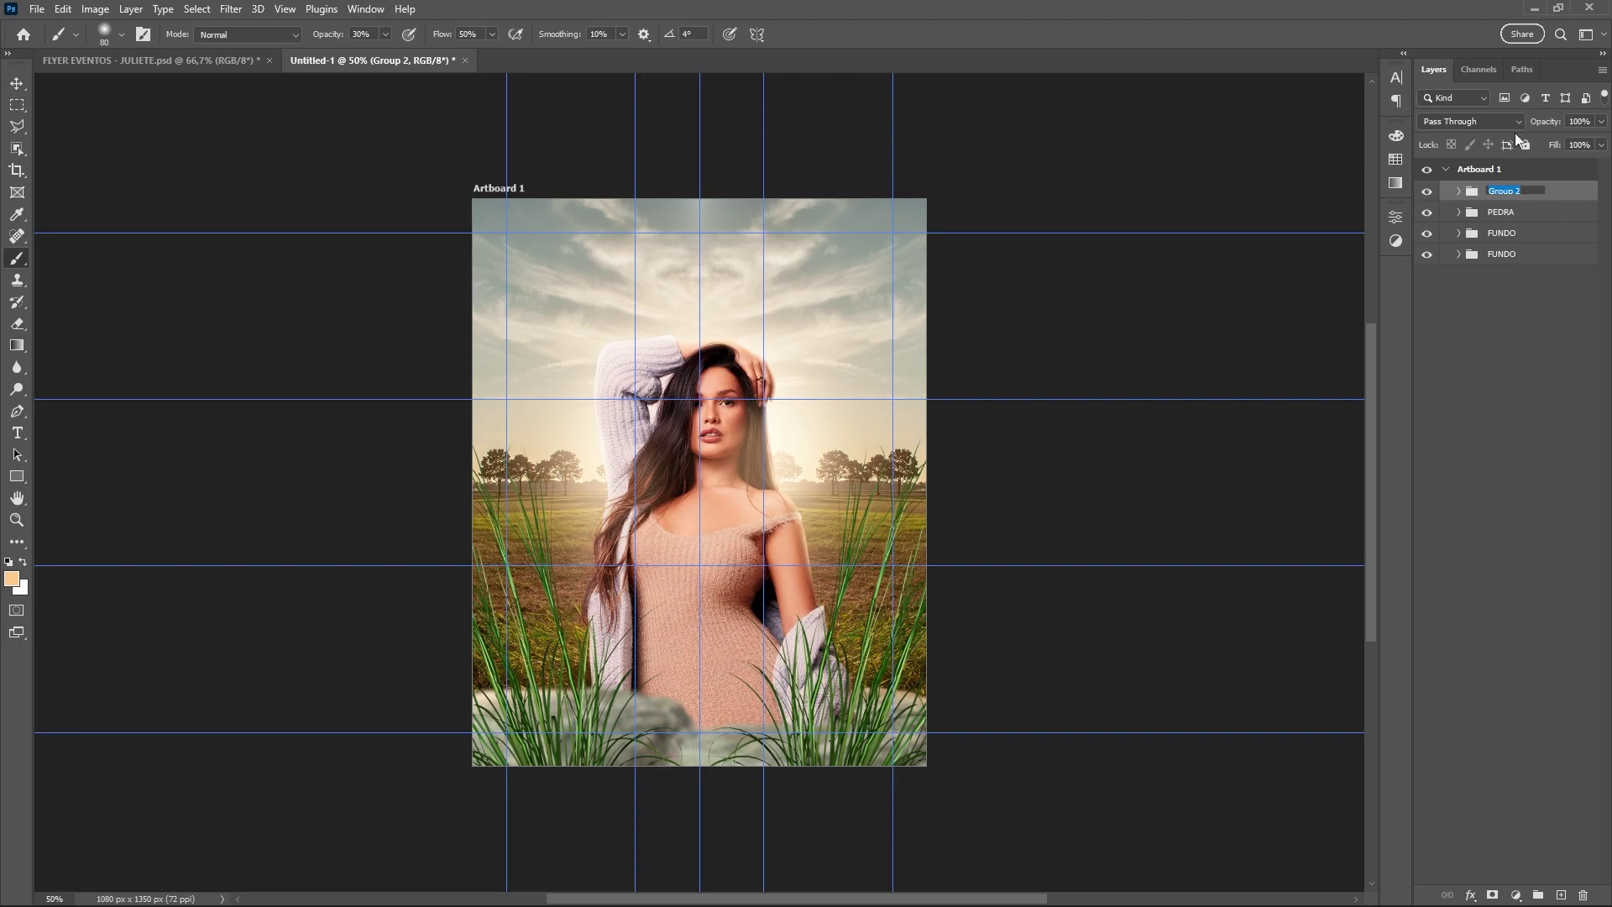
{"action": "type", "text": "MATO"}
{"action": "left_click", "coordinate": [1459, 191]}
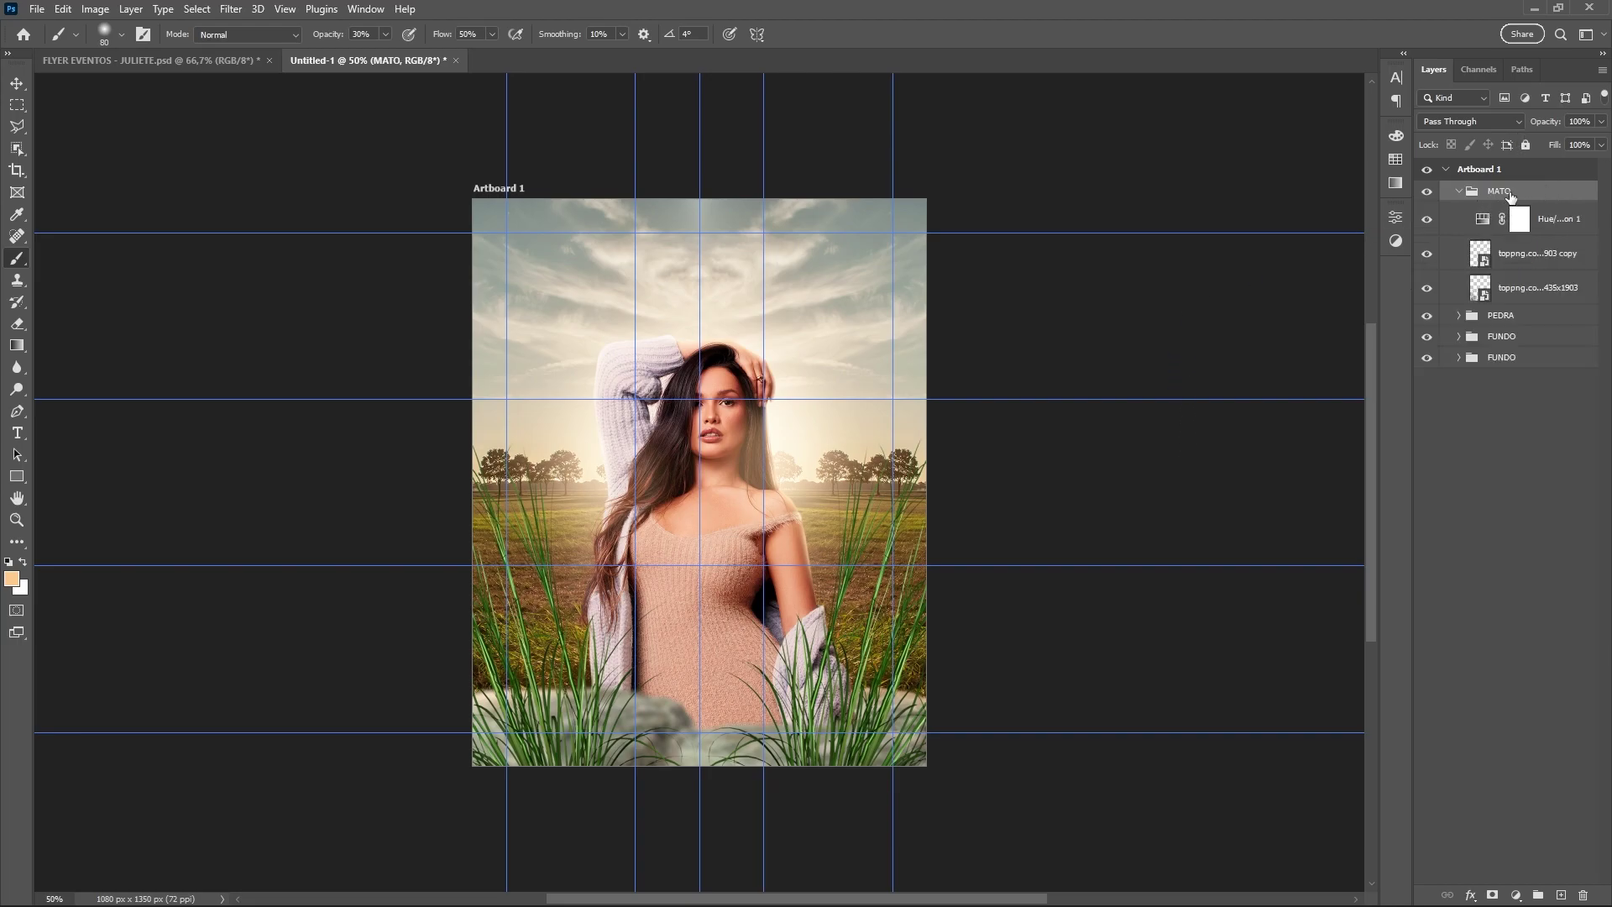
{"action": "left_click", "coordinate": [1449, 124]}
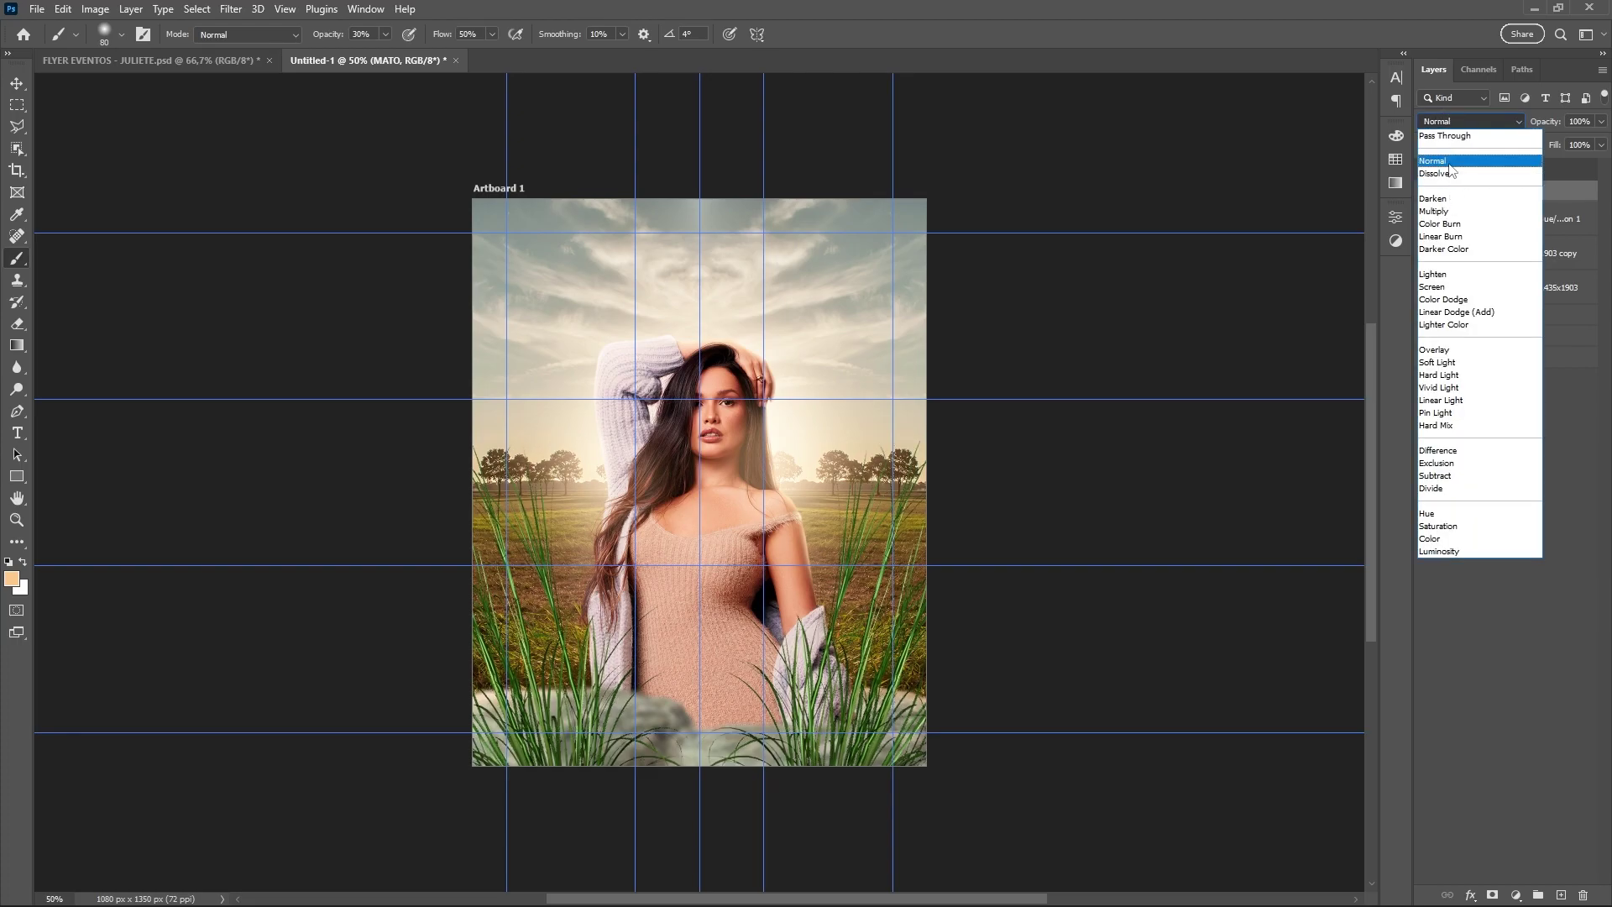
{"action": "left_click", "coordinate": [1469, 166]}
Set the Hue/Saturation adjustment to Hue -51 and Saturation -27 for dry brownish grass
{"action": "left_click", "coordinate": [1484, 221]}
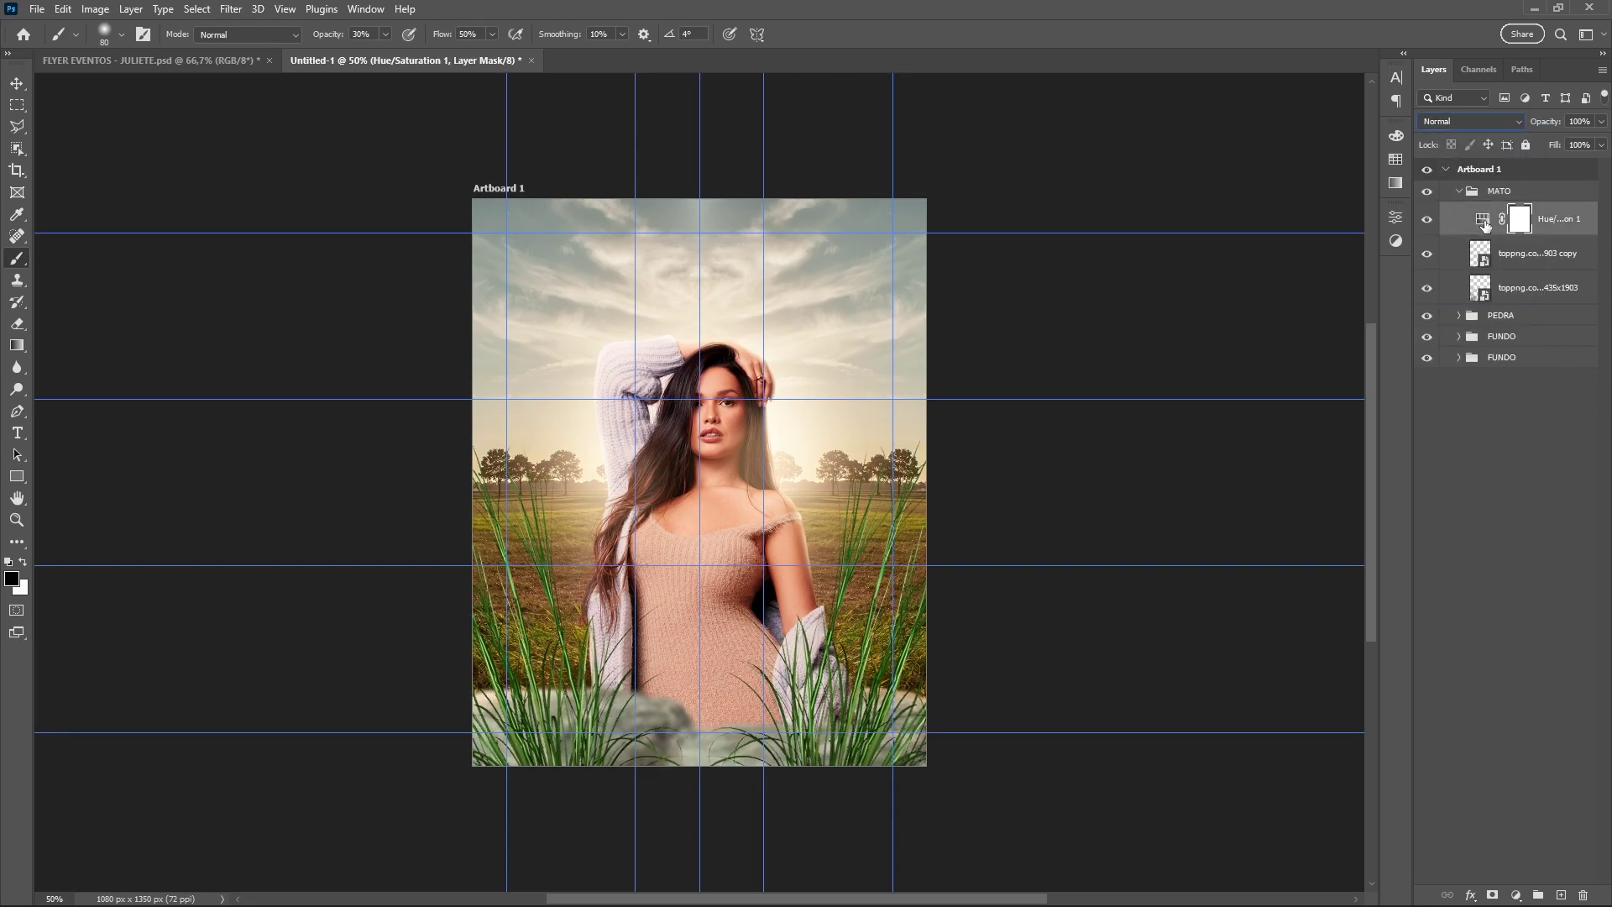
{"action": "double_click", "coordinate": [1484, 221]}
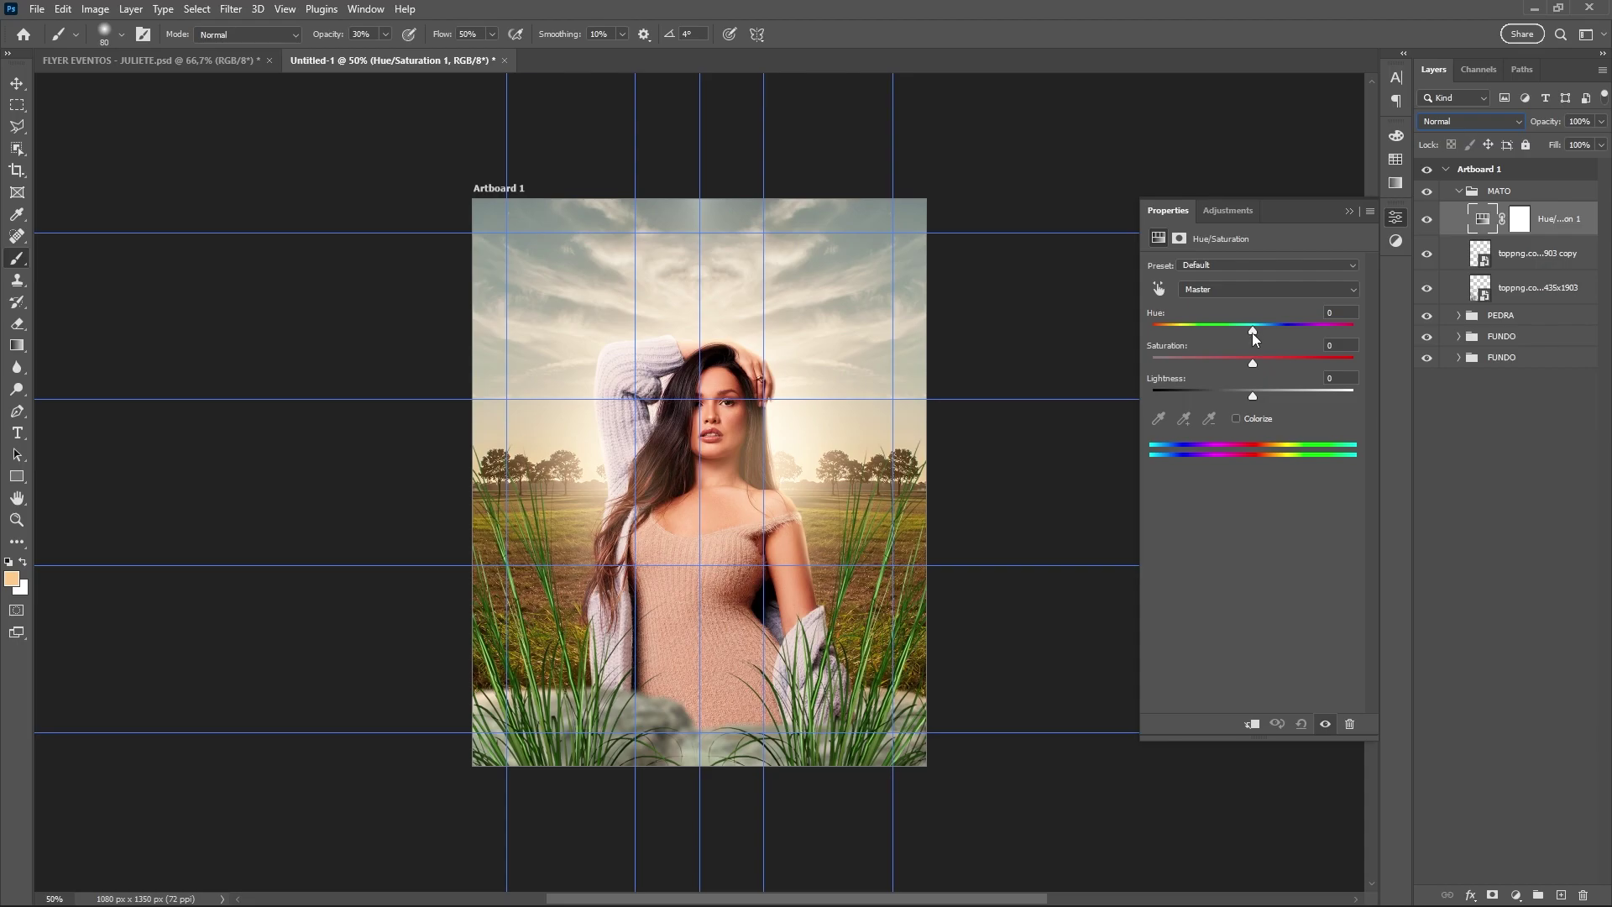
{"action": "mouse_move", "coordinate": [1251, 333]}
{"action": "left_mouse_down"}
{"action": "mouse_move", "coordinate": [1202, 331]}
{"action": "mouse_move", "coordinate": [1222, 365]}
{"action": "left_mouse_up"}
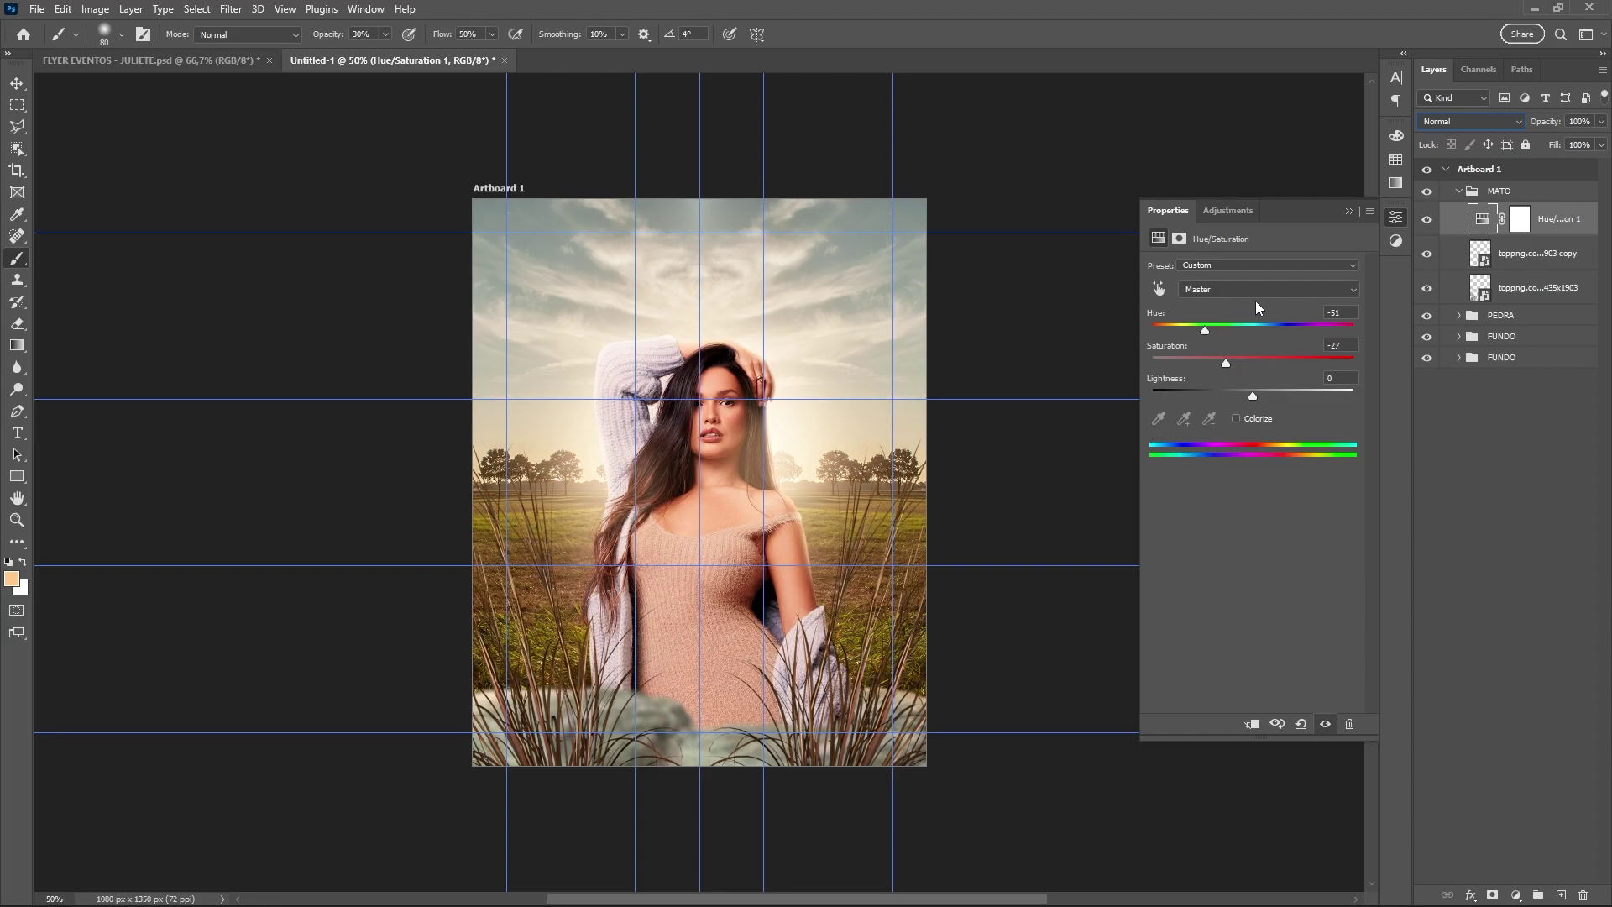
{"action": "left_click", "coordinate": [1397, 220]}
Duplicate the top MATO grass layer, then shrink, tilt and move the copy down to the bottom
{"action": "left_click", "coordinate": [1511, 195]}
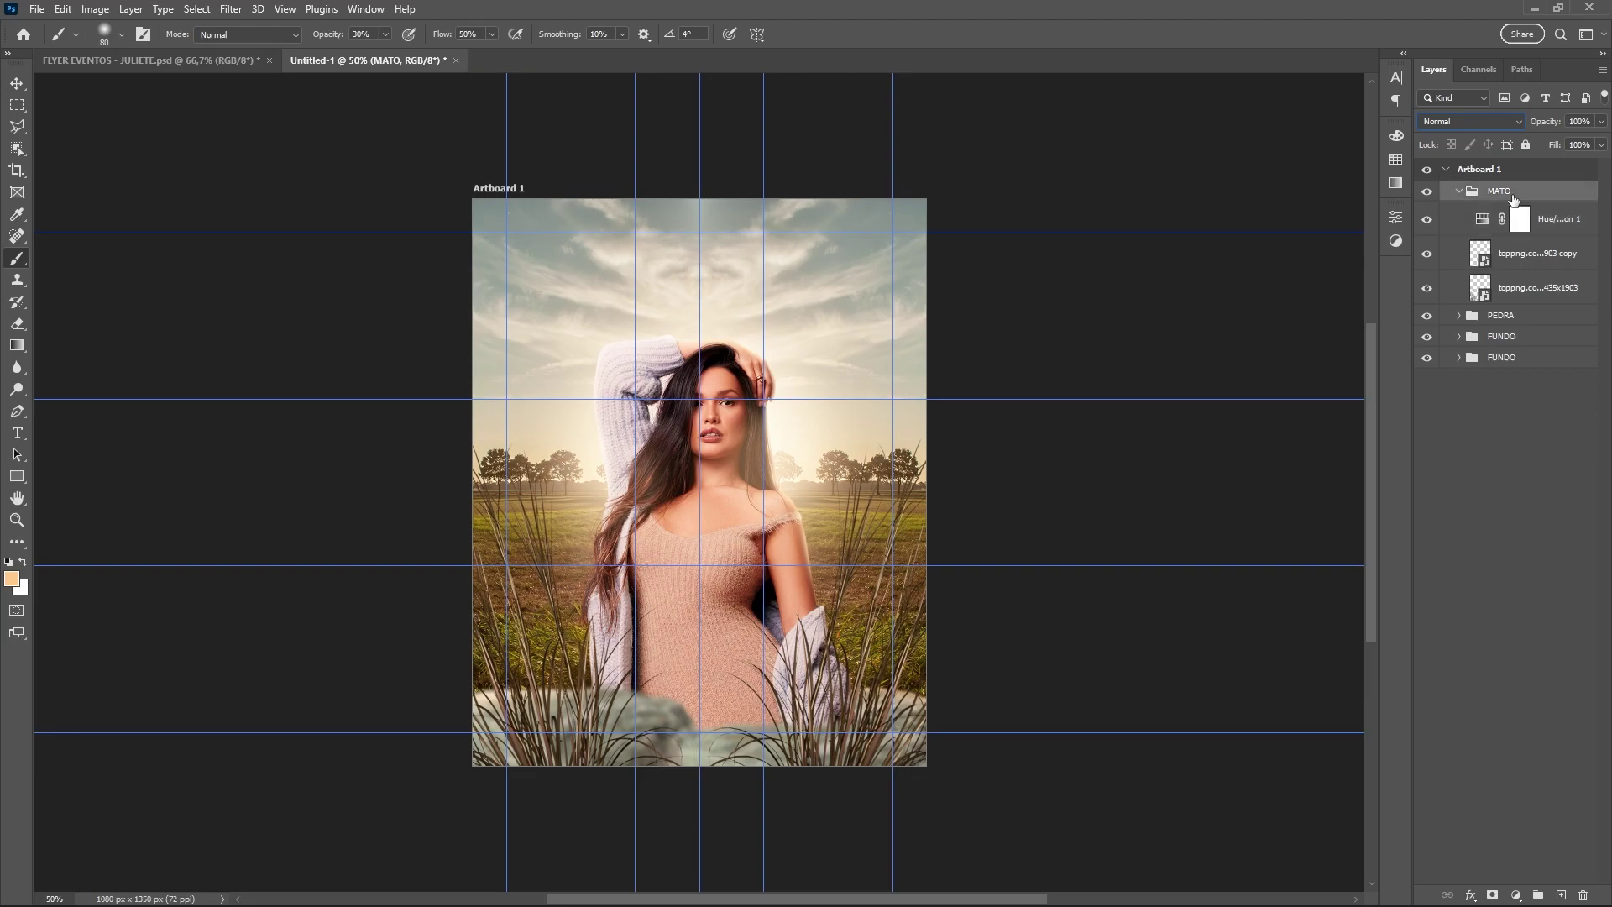
{"action": "left_click", "coordinate": [1530, 256]}
{"action": "key", "text": "ctrl+j"}
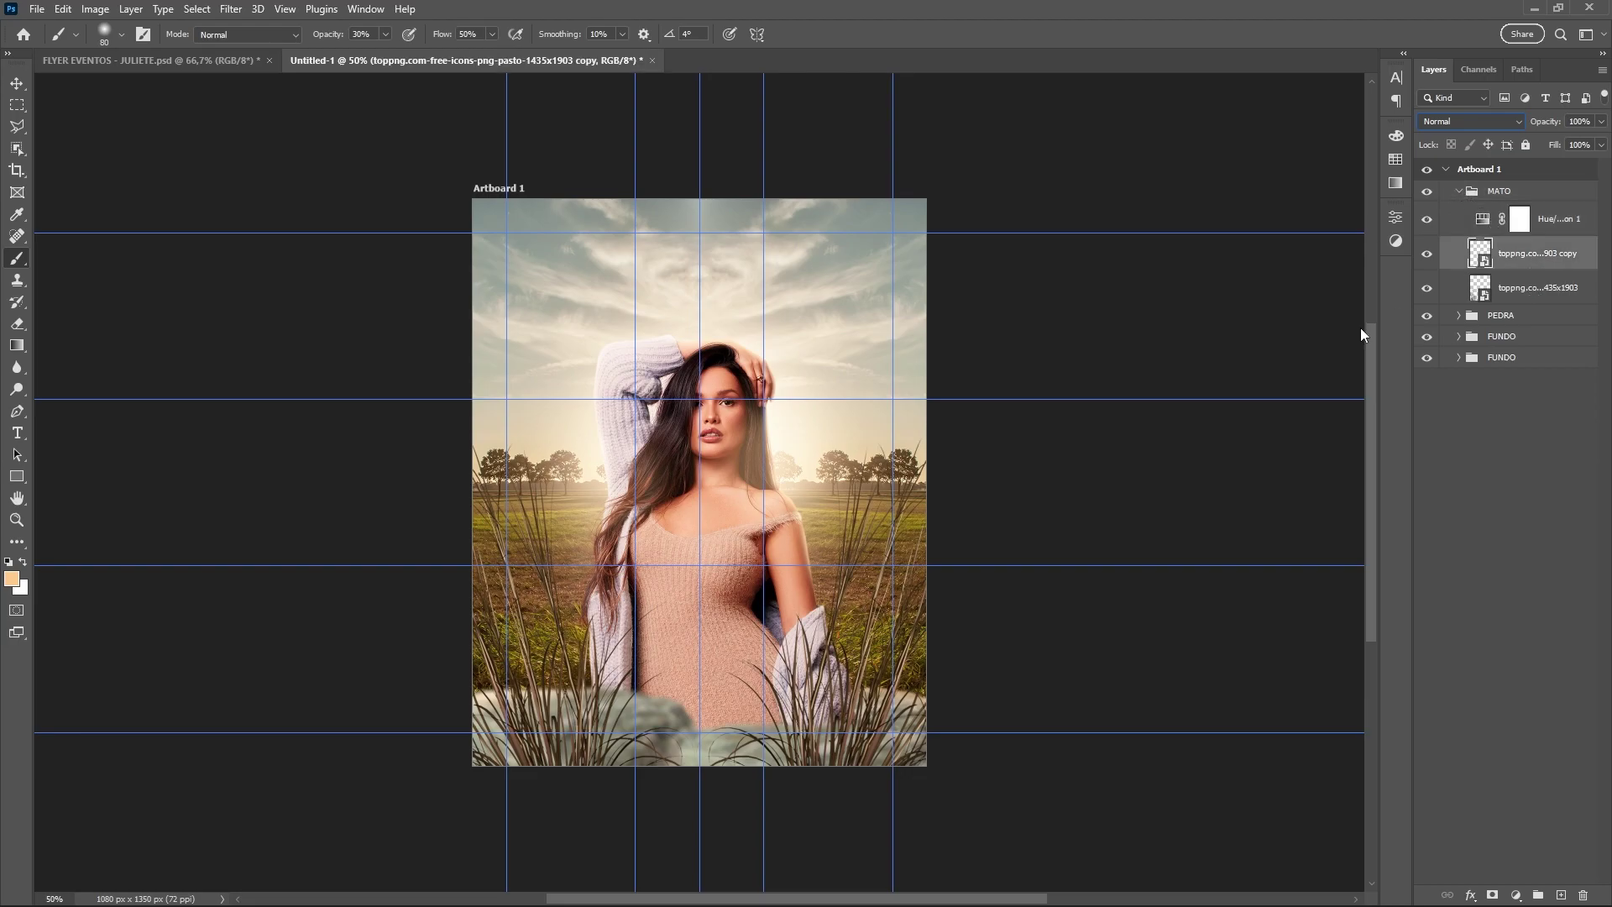
{"action": "key", "text": "ctrl+t"}
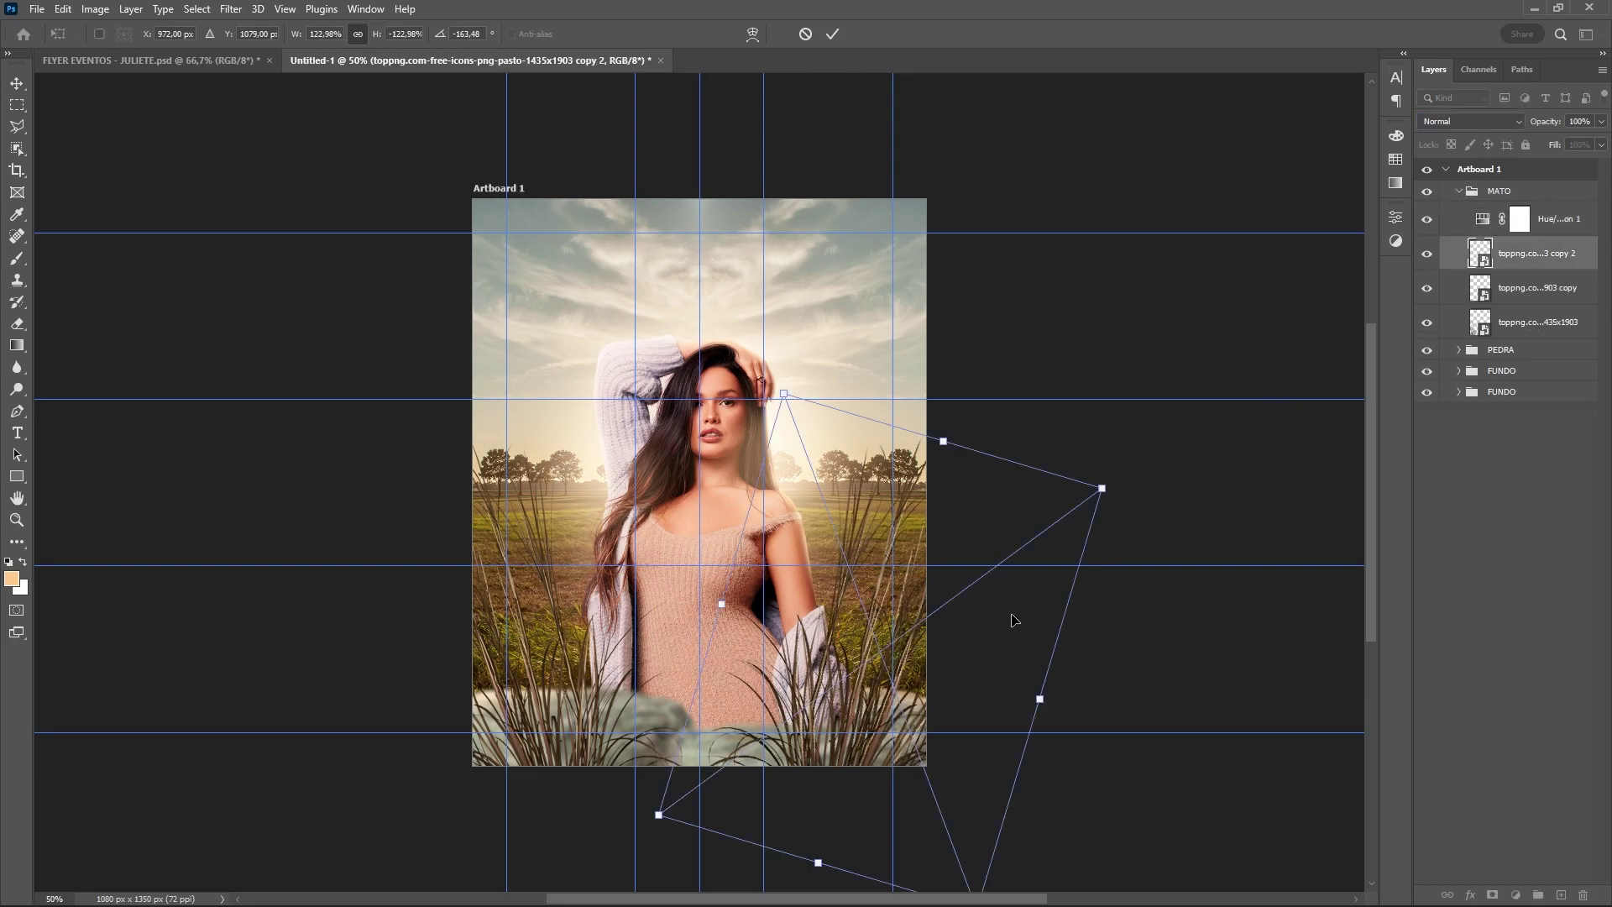
{"action": "left_click_drag", "start_coordinate": [1101, 485], "coordinate": [789, 645]}
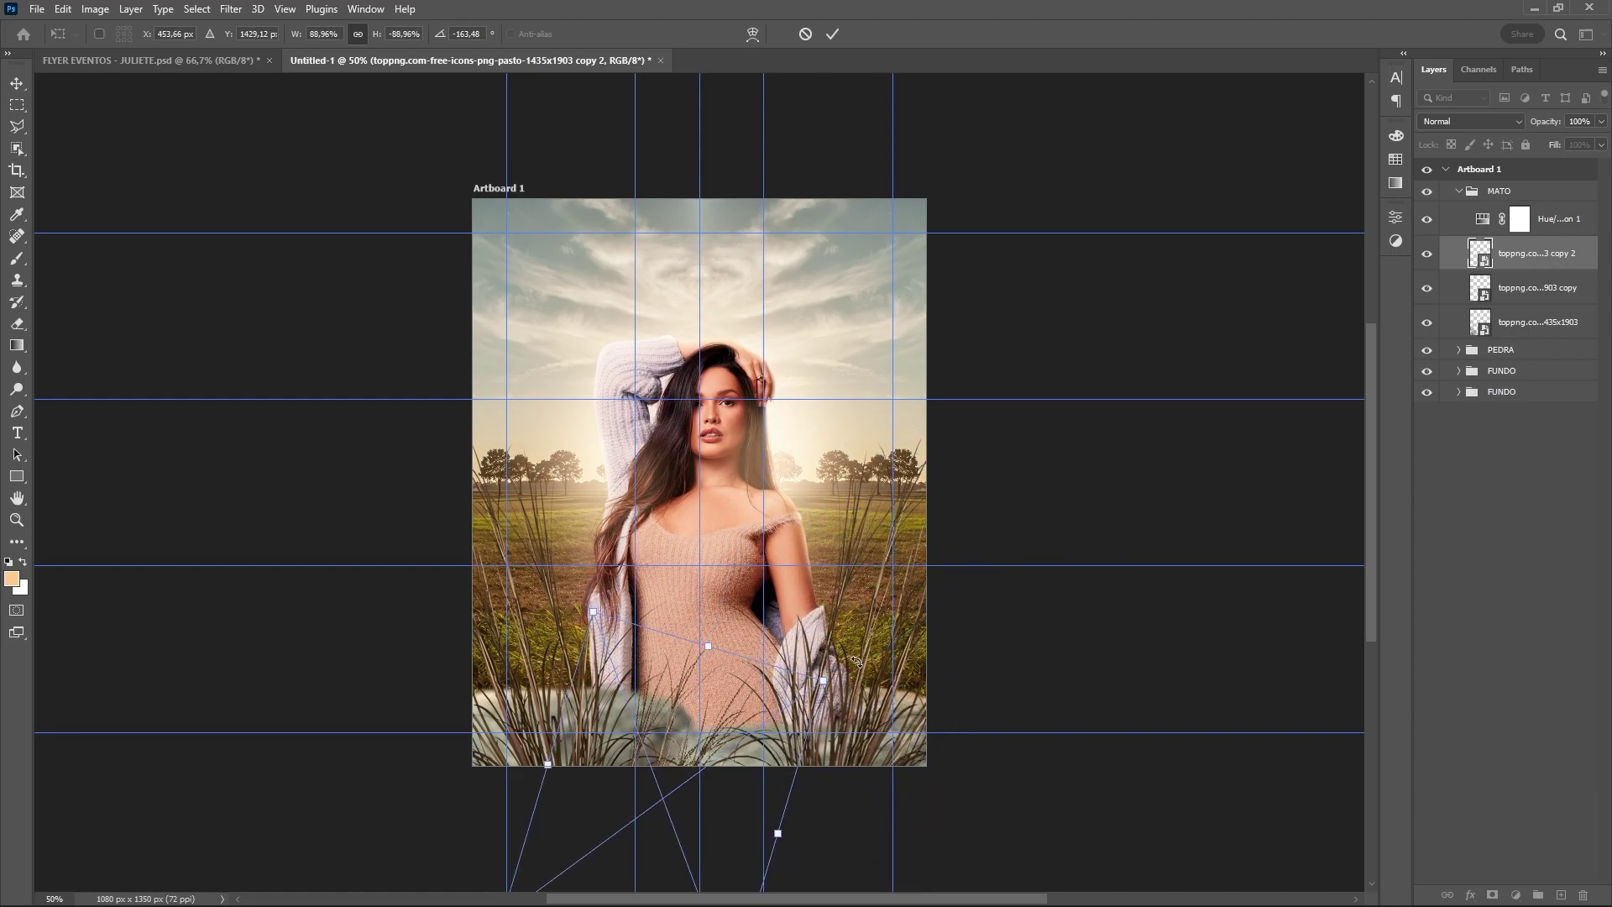
{"action": "left_click_drag", "start_coordinate": [725, 688], "coordinate": [800, 712]}
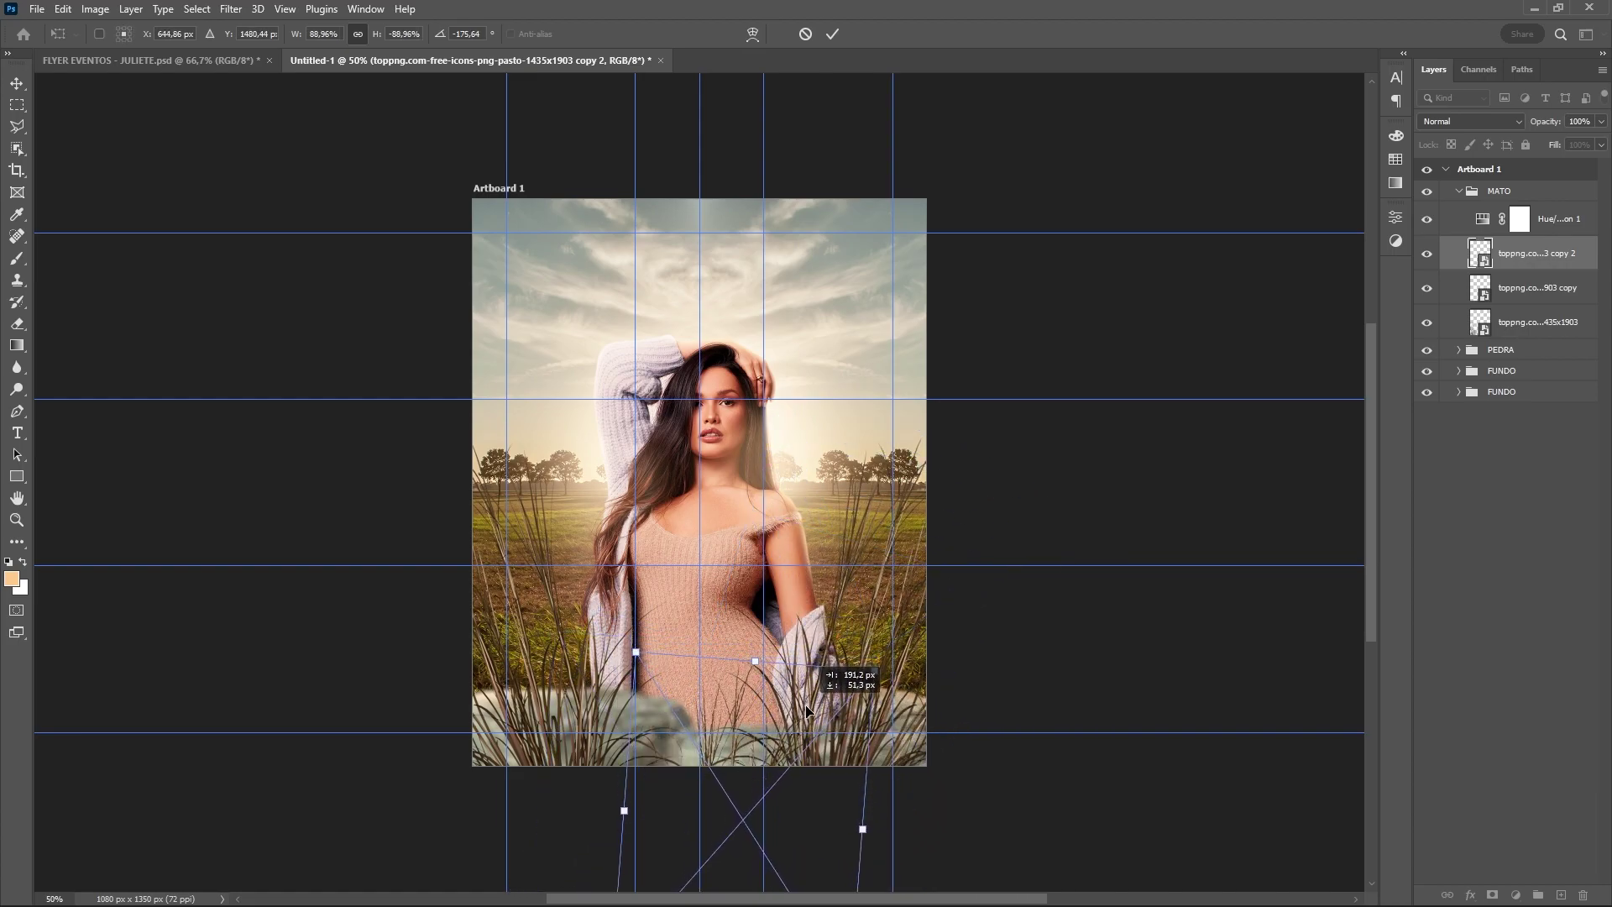
{"action": "key", "text": "Return"}
Duplicate that tuft, flip it horizontally and shift the mirrored copy to the left
{"action": "key", "text": "ctrl+j"}
{"action": "key", "text": "ctrl+t"}
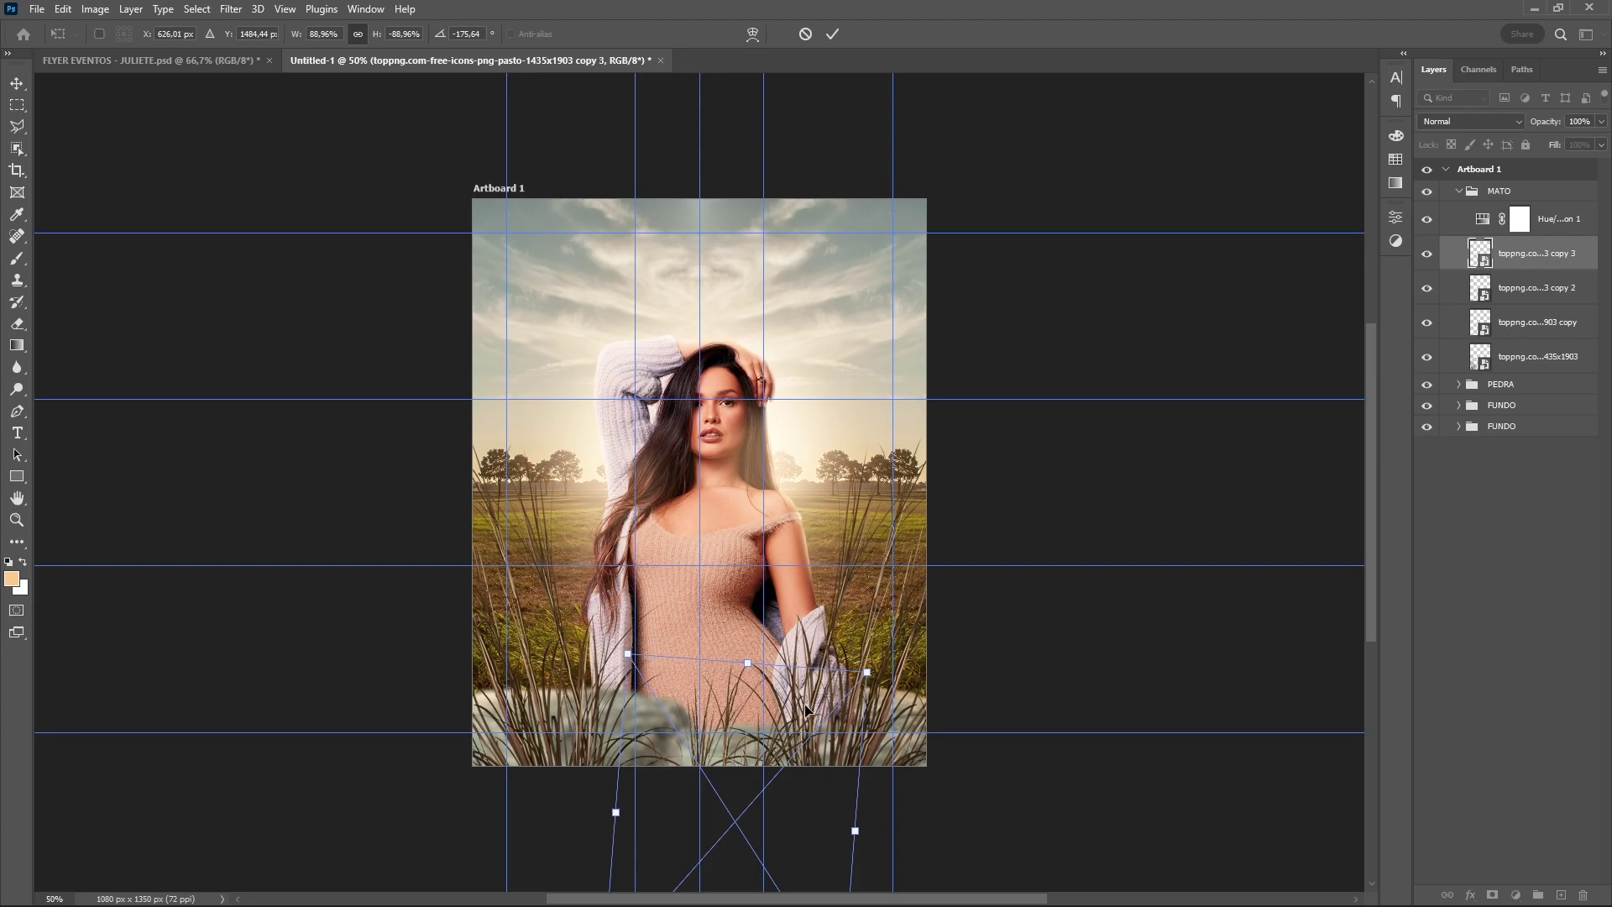
{"action": "right_click", "coordinate": [803, 711]}
{"action": "left_click", "coordinate": [865, 683]}
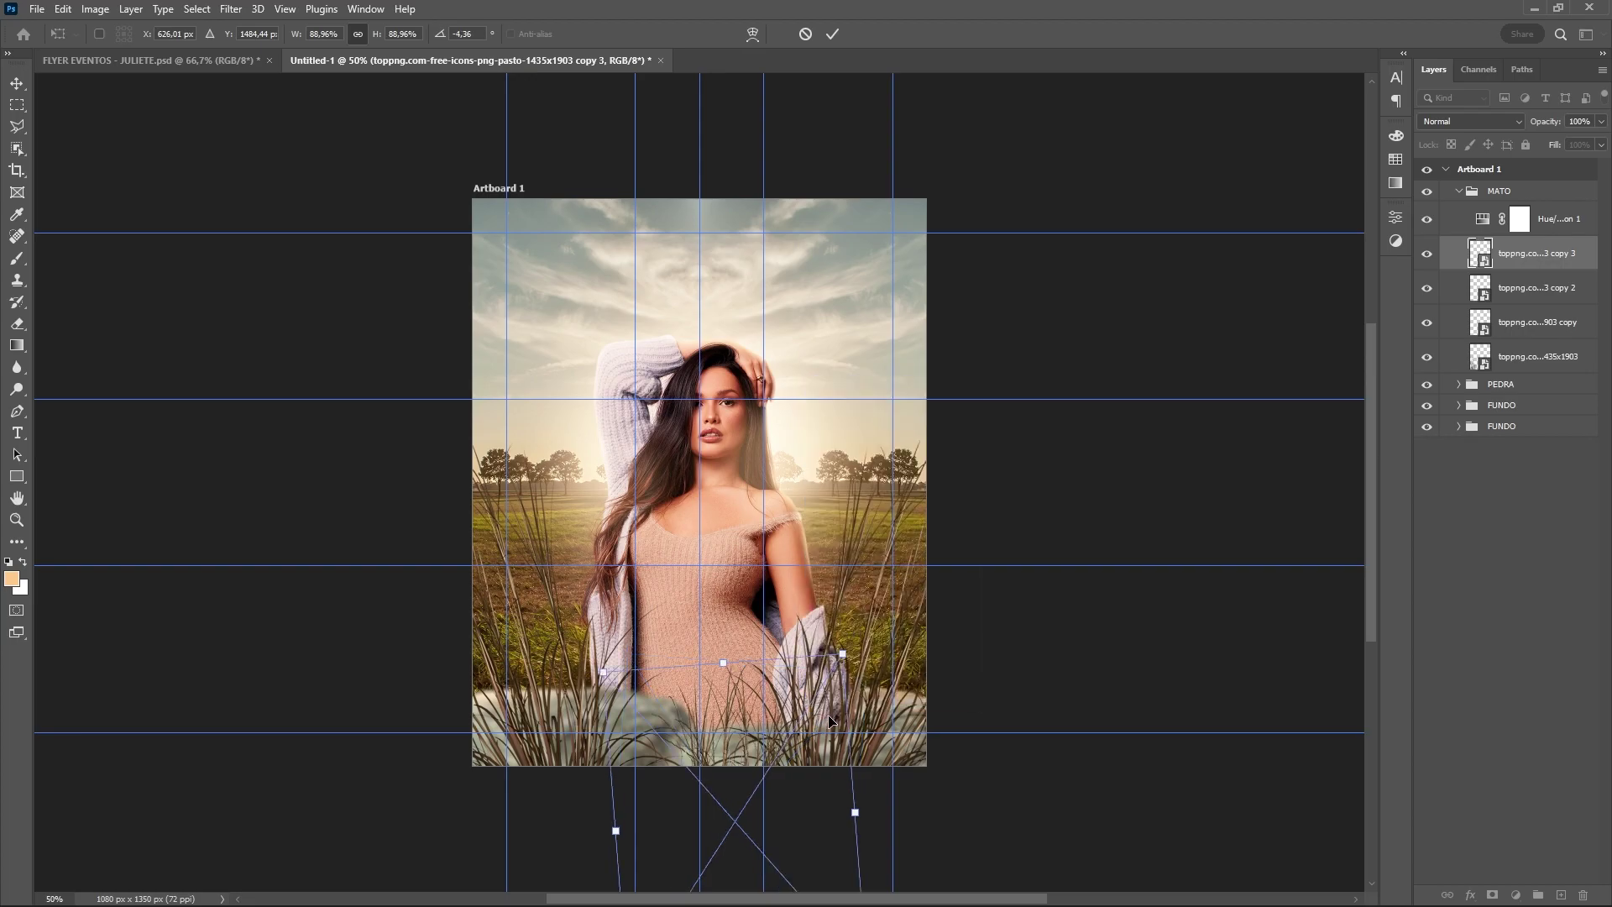
{"action": "mouse_move", "coordinate": [820, 730]}
{"action": "left_mouse_down"}
{"action": "mouse_move", "coordinate": [744, 732]}
{"action": "mouse_move", "coordinate": [732, 748]}
{"action": "left_mouse_up"}
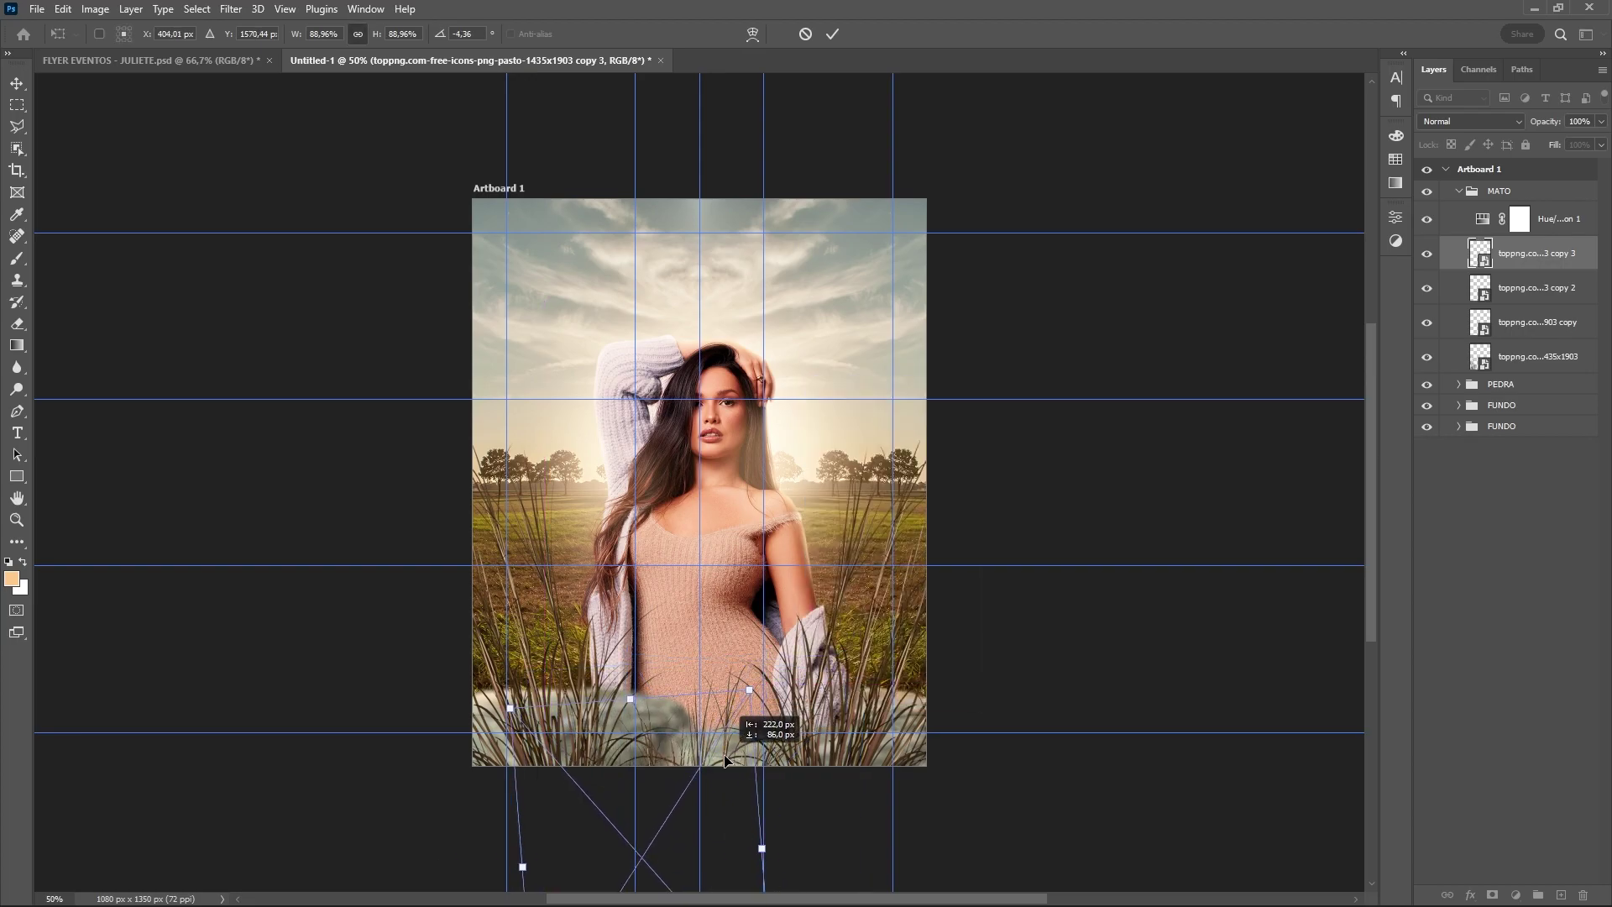
{"action": "key", "text": "Return"}
{"action": "key", "text": "b"}
{"action": "left_click", "coordinate": [1533, 361]}
{"action": "left_click", "coordinate": [1526, 327]}
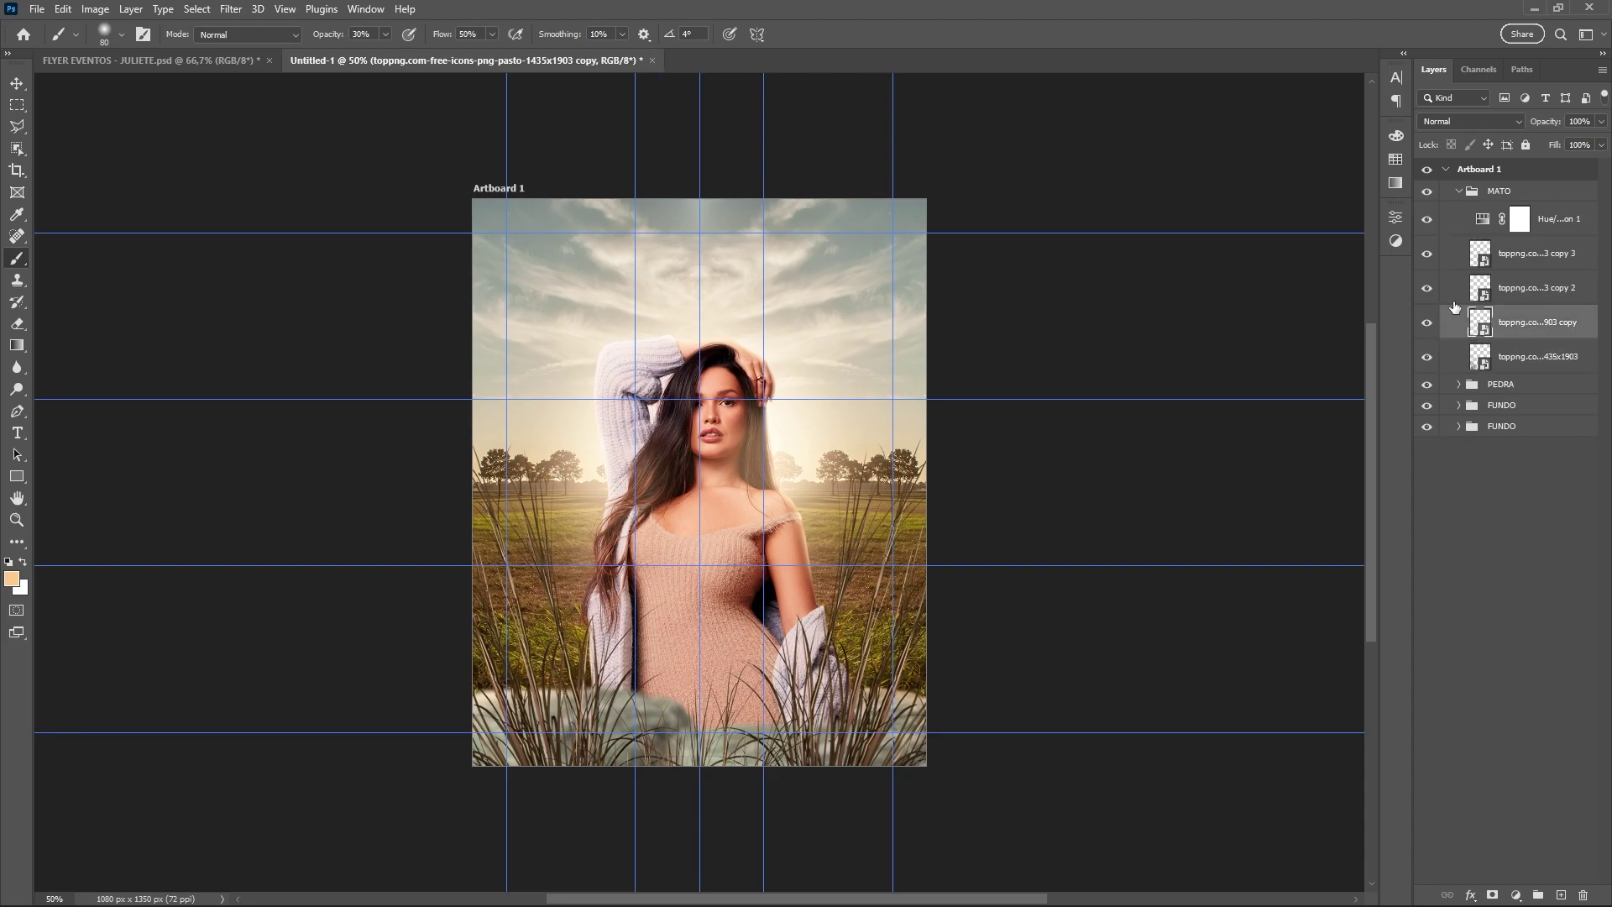
{"action": "left_click", "coordinate": [1458, 191]}
Duplicate the MATO group into FUNDO and delete its copy 3 and copy 2 grass layers
{"action": "key", "text": "ctrl+j"}
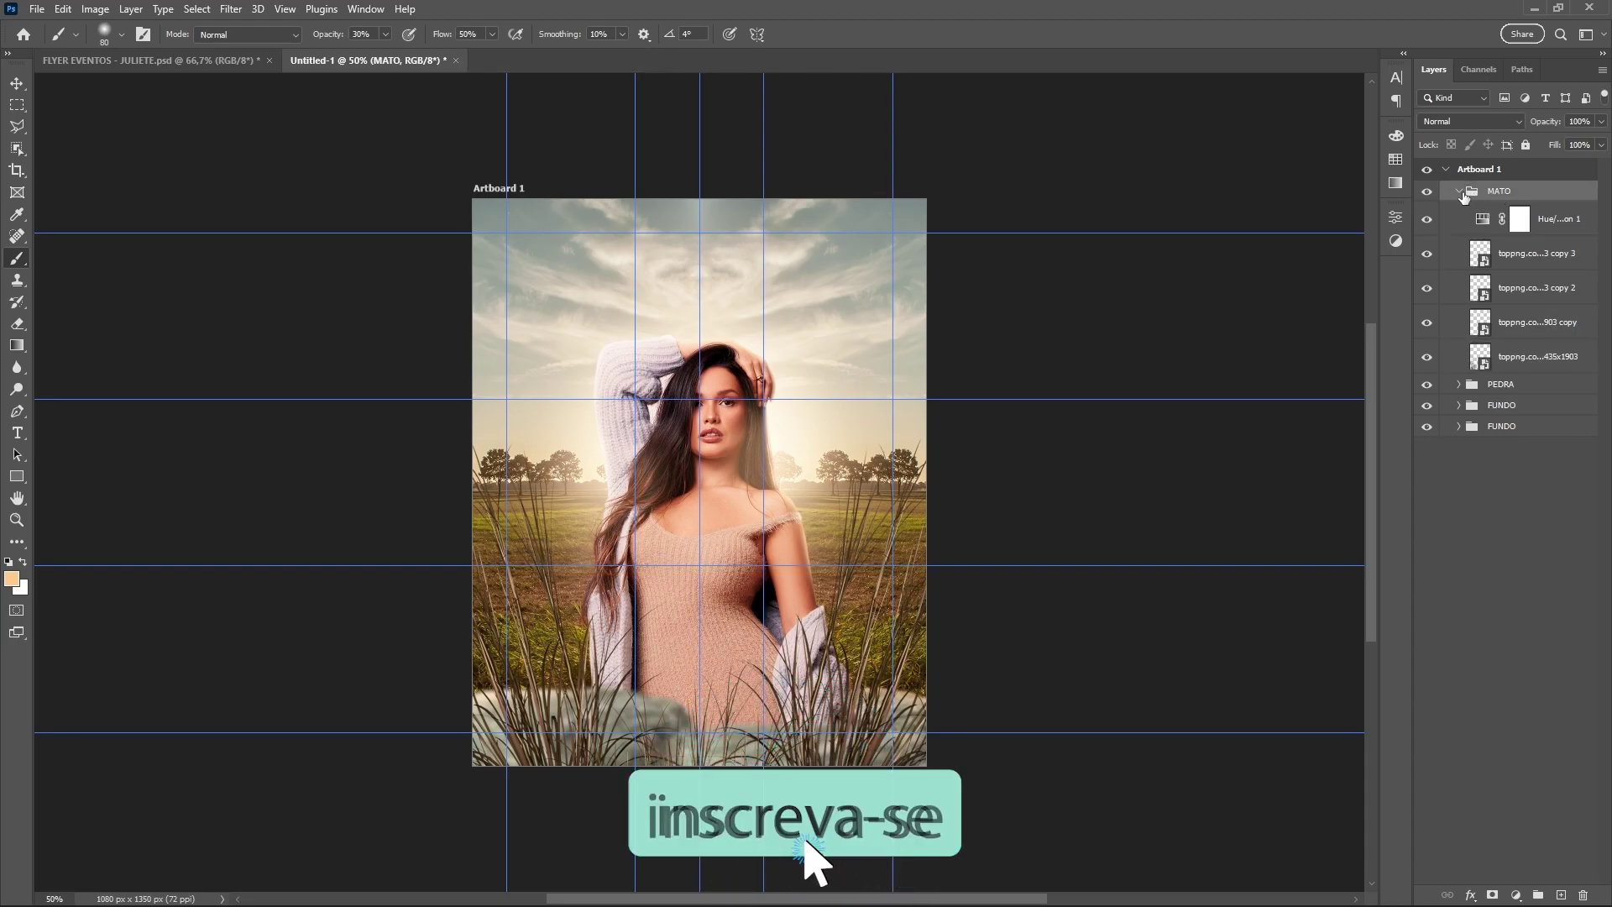
{"action": "left_click_drag", "start_coordinate": [1499, 191], "coordinate": [1461, 260]}
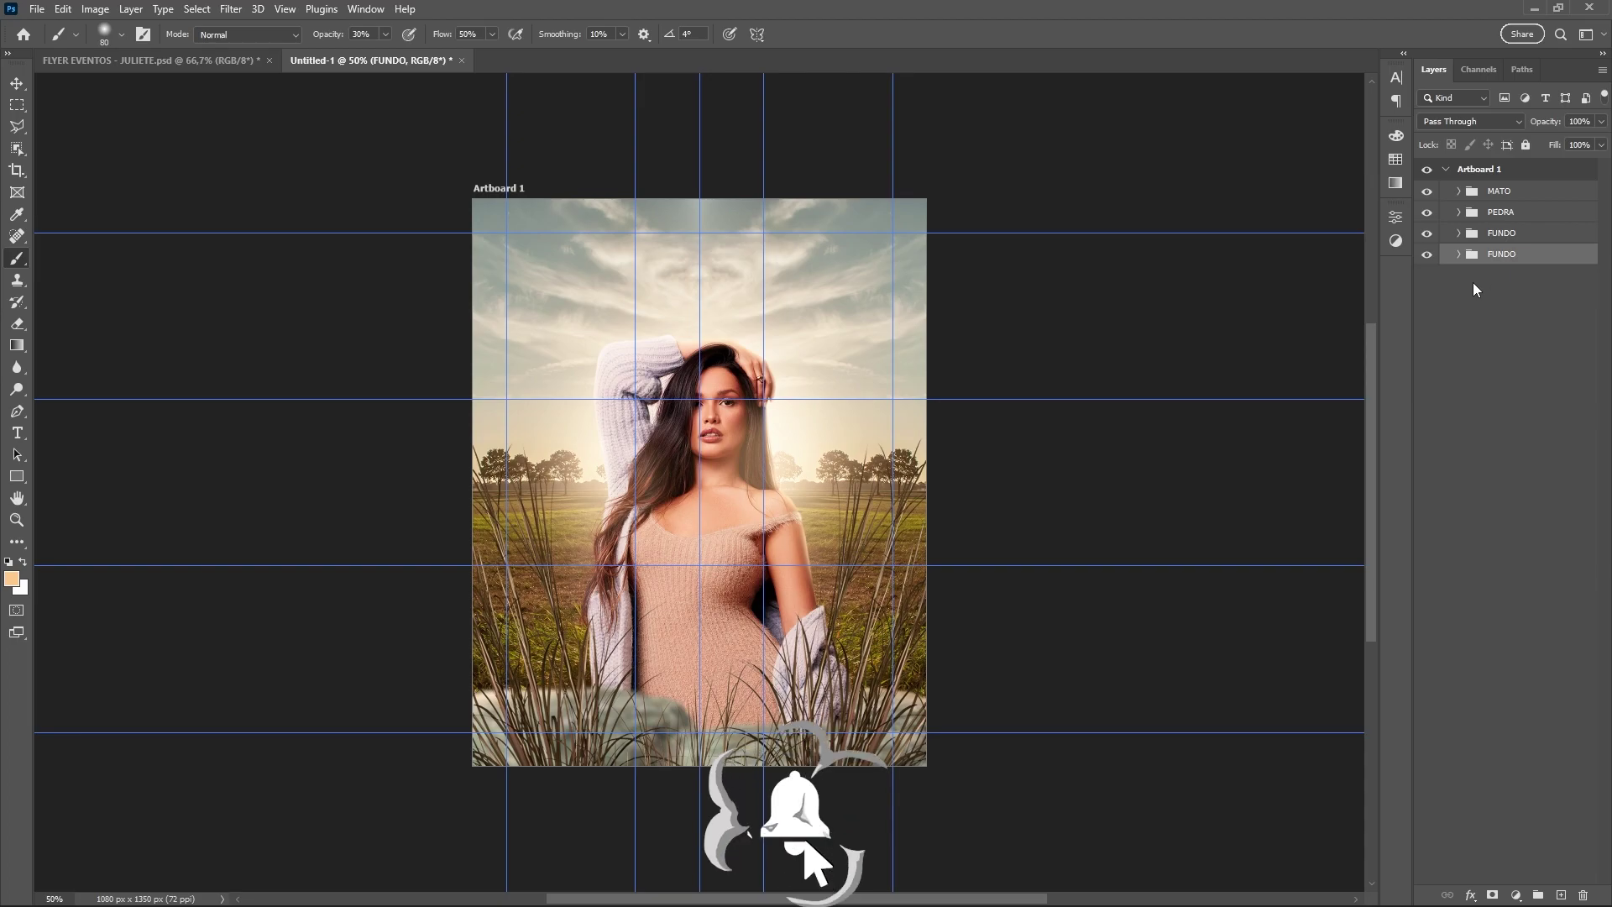
{"action": "left_click", "coordinate": [1459, 254]}
{"action": "left_click", "coordinate": [1473, 275]}
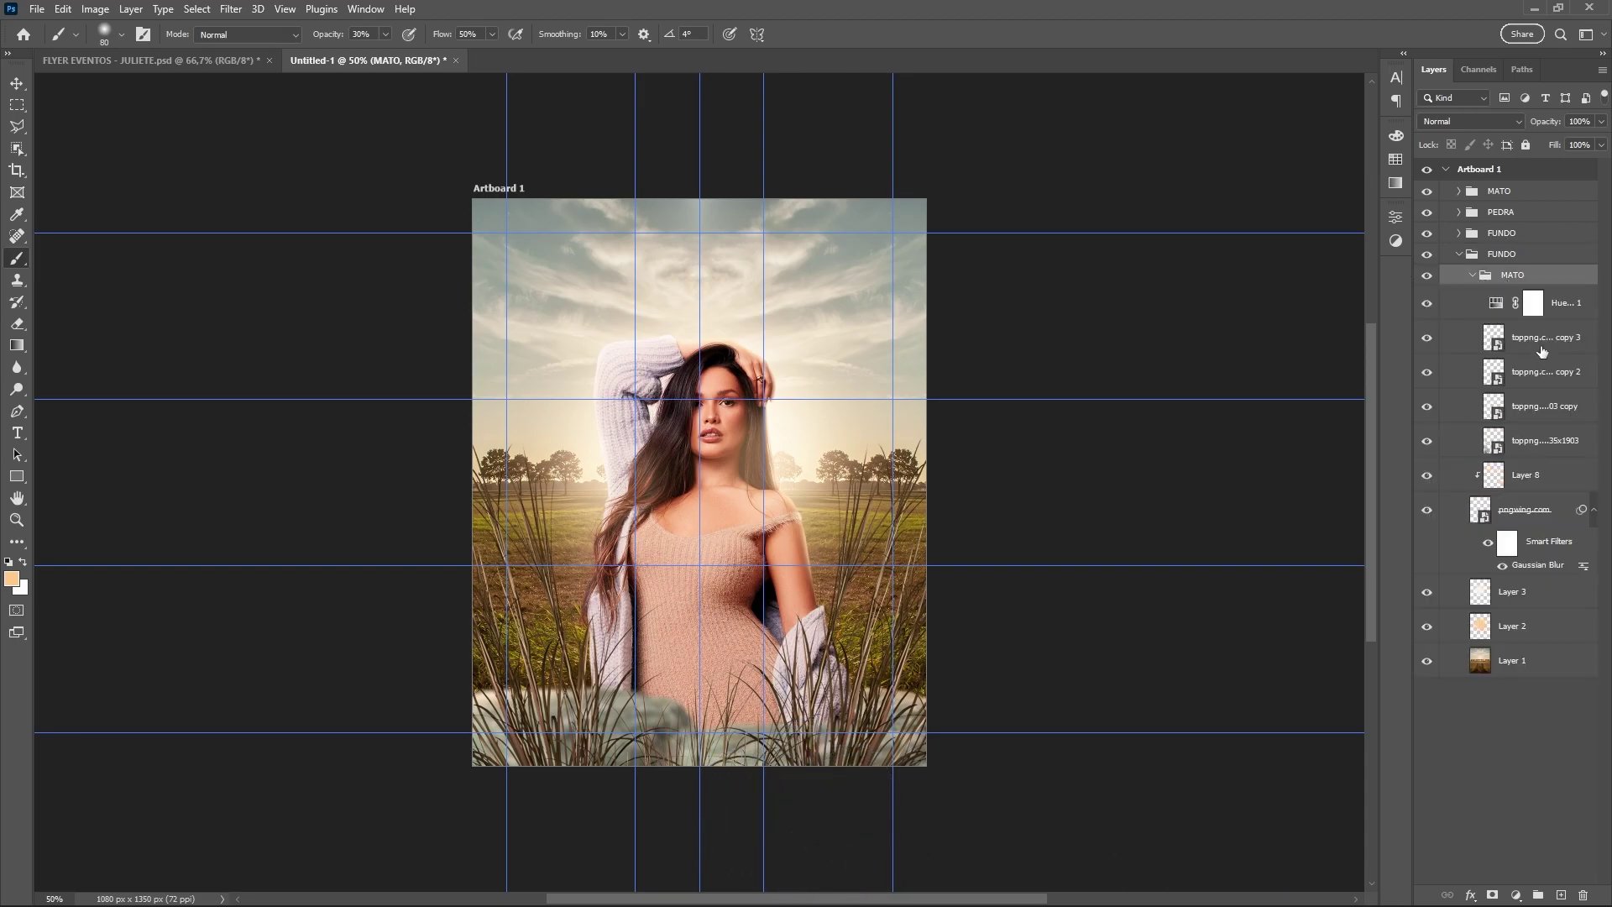
{"action": "left_click", "coordinate": [1530, 340]}
{"action": "key", "text": "Delete"}
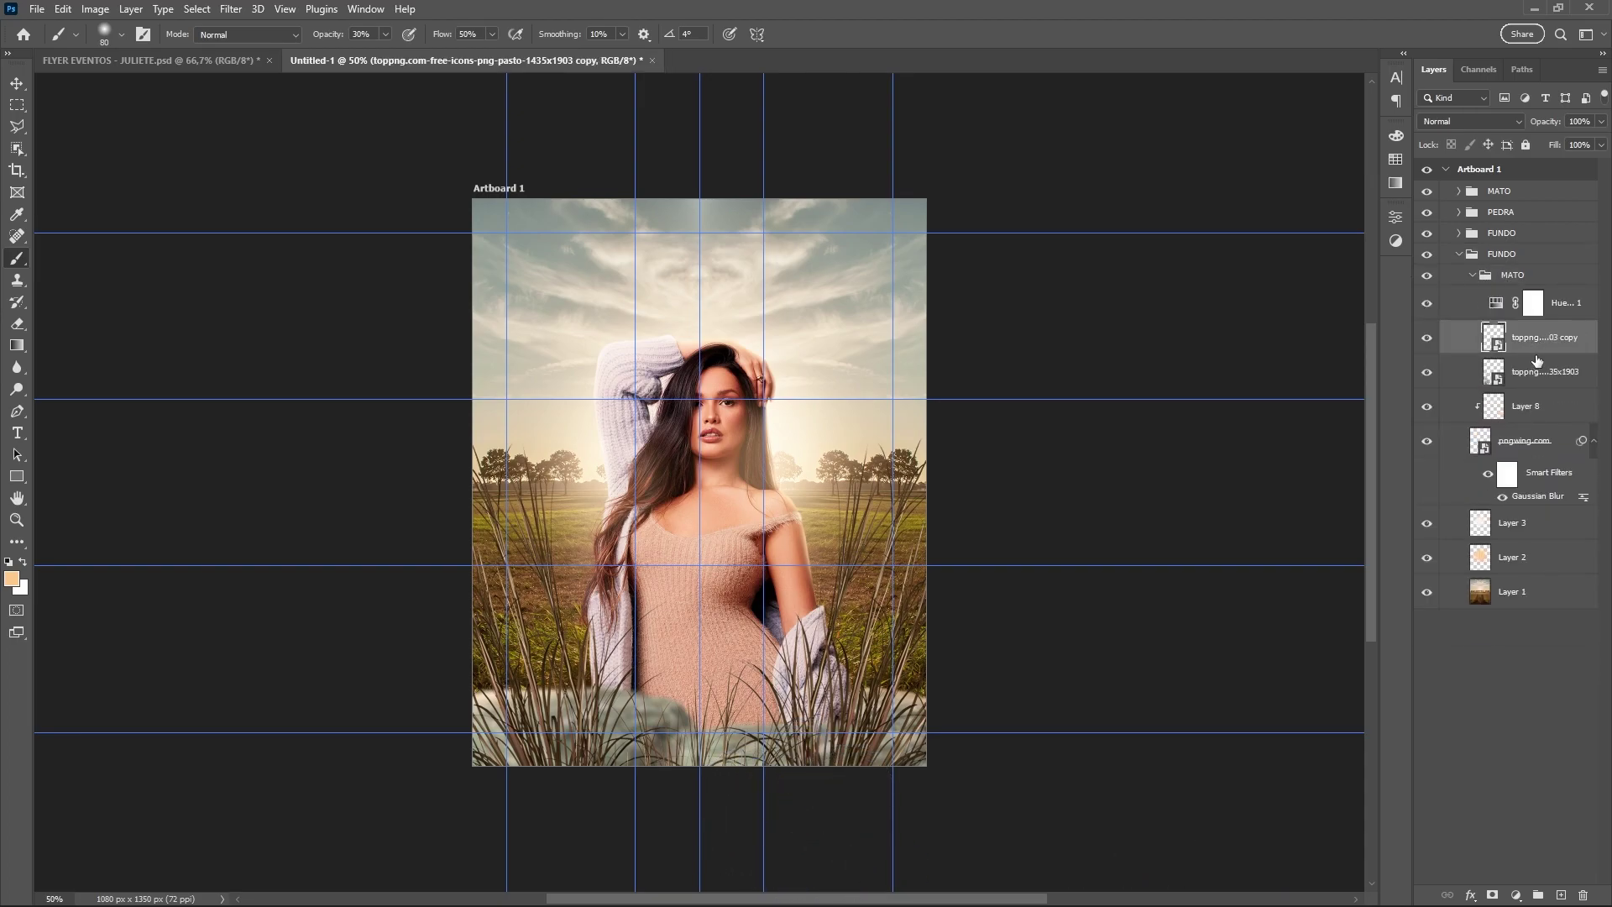
{"action": "key", "text": "Delete"}
Rotate one remaining grass layer upright across the lower image and shift the other into place
{"action": "key", "text": "ctrl+t"}
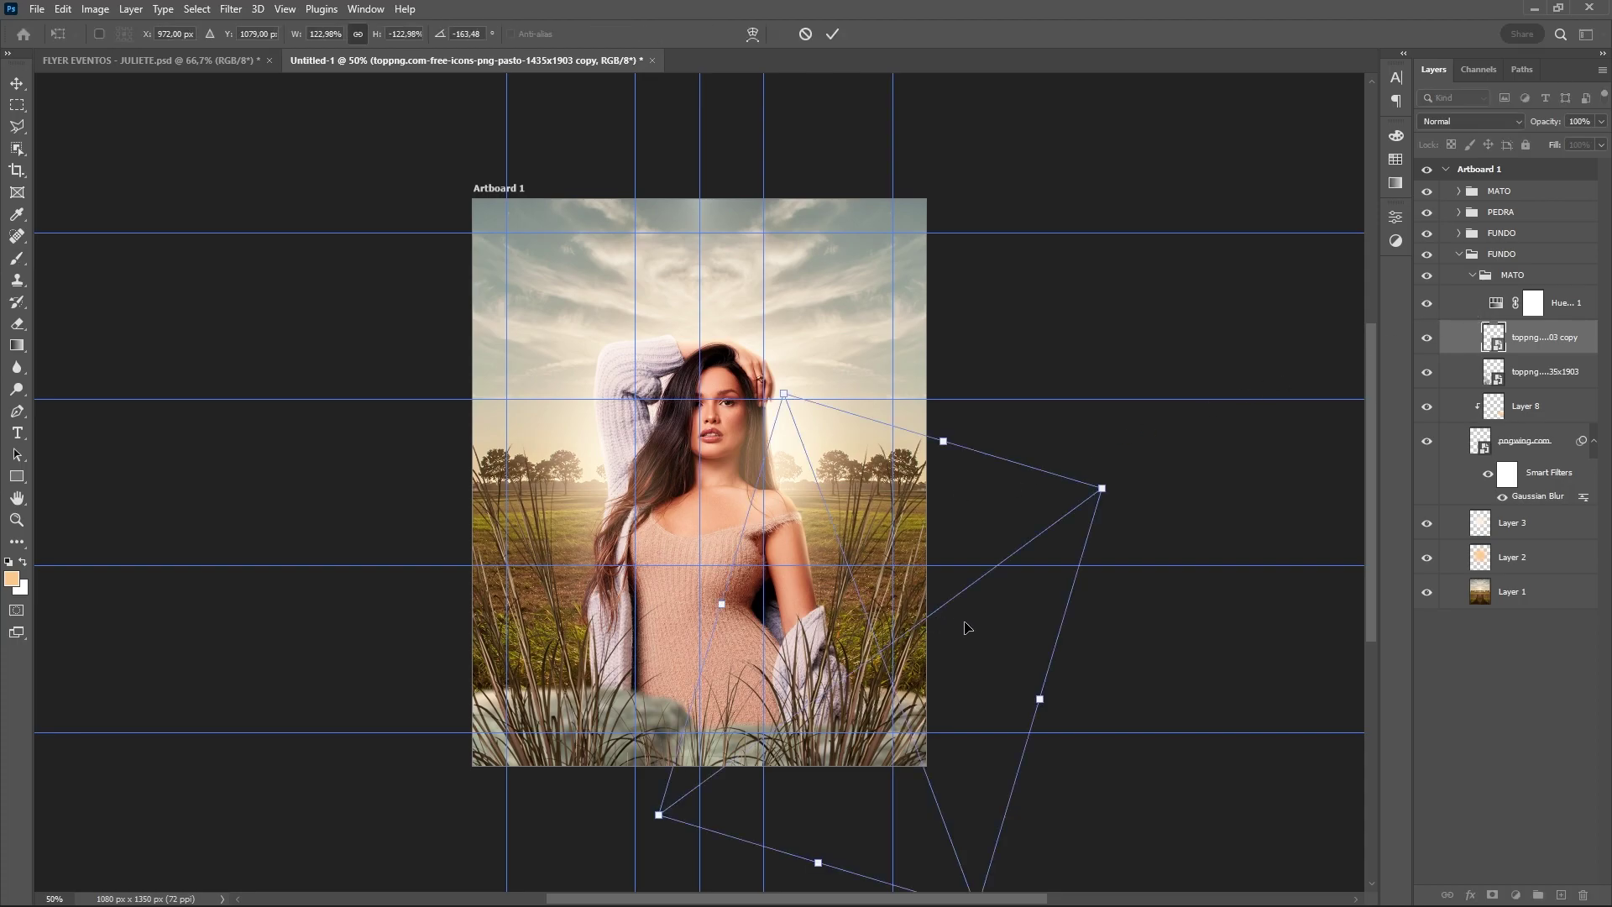
{"action": "left_click_drag", "start_coordinate": [965, 627], "coordinate": [949, 424]}
{"action": "left_click_drag", "start_coordinate": [757, 493], "coordinate": [906, 491]}
{"action": "left_click_drag", "start_coordinate": [965, 538], "coordinate": [979, 497]}
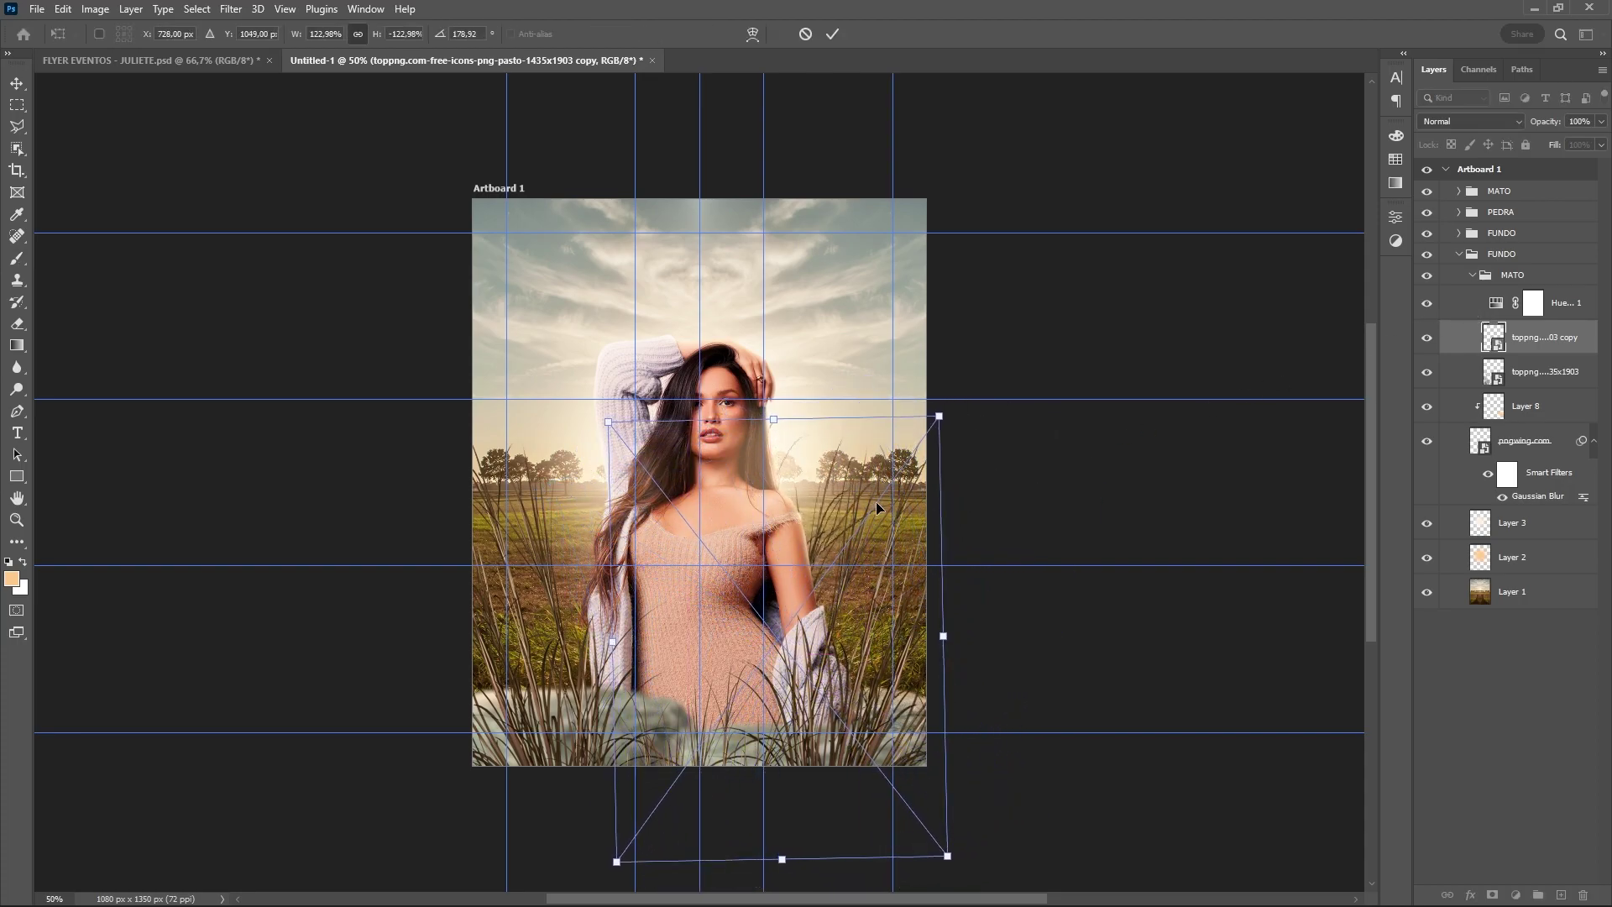
{"action": "key", "text": "Return"}
{"action": "key", "text": "alt+["}
{"action": "key", "text": "ctrl+t"}
{"action": "mouse_move", "coordinate": [579, 592]}
{"action": "left_mouse_down"}
{"action": "mouse_move", "coordinate": [705, 580]}
{"action": "mouse_move", "coordinate": [733, 593]}
{"action": "mouse_move", "coordinate": [690, 581]}
{"action": "left_mouse_up"}
{"action": "key", "text": "Return"}
{"action": "key", "text": "b"}
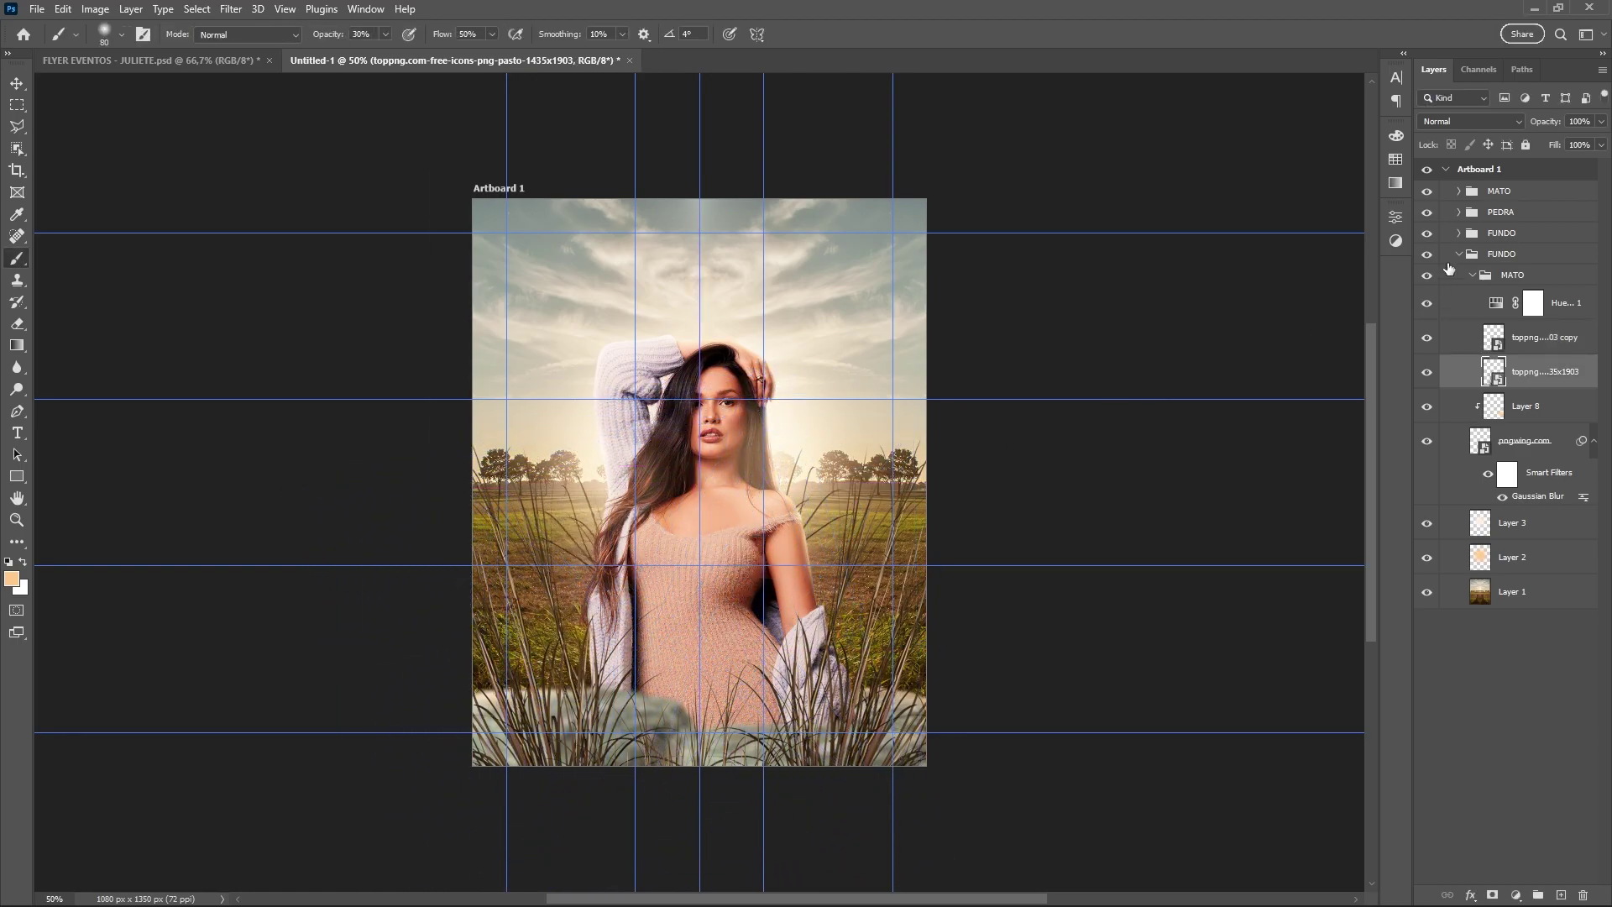
Nudge two grass layers in the top MATO group slightly downward
{"action": "left_click", "coordinate": [1511, 195]}
{"action": "left_click", "coordinate": [1460, 195]}
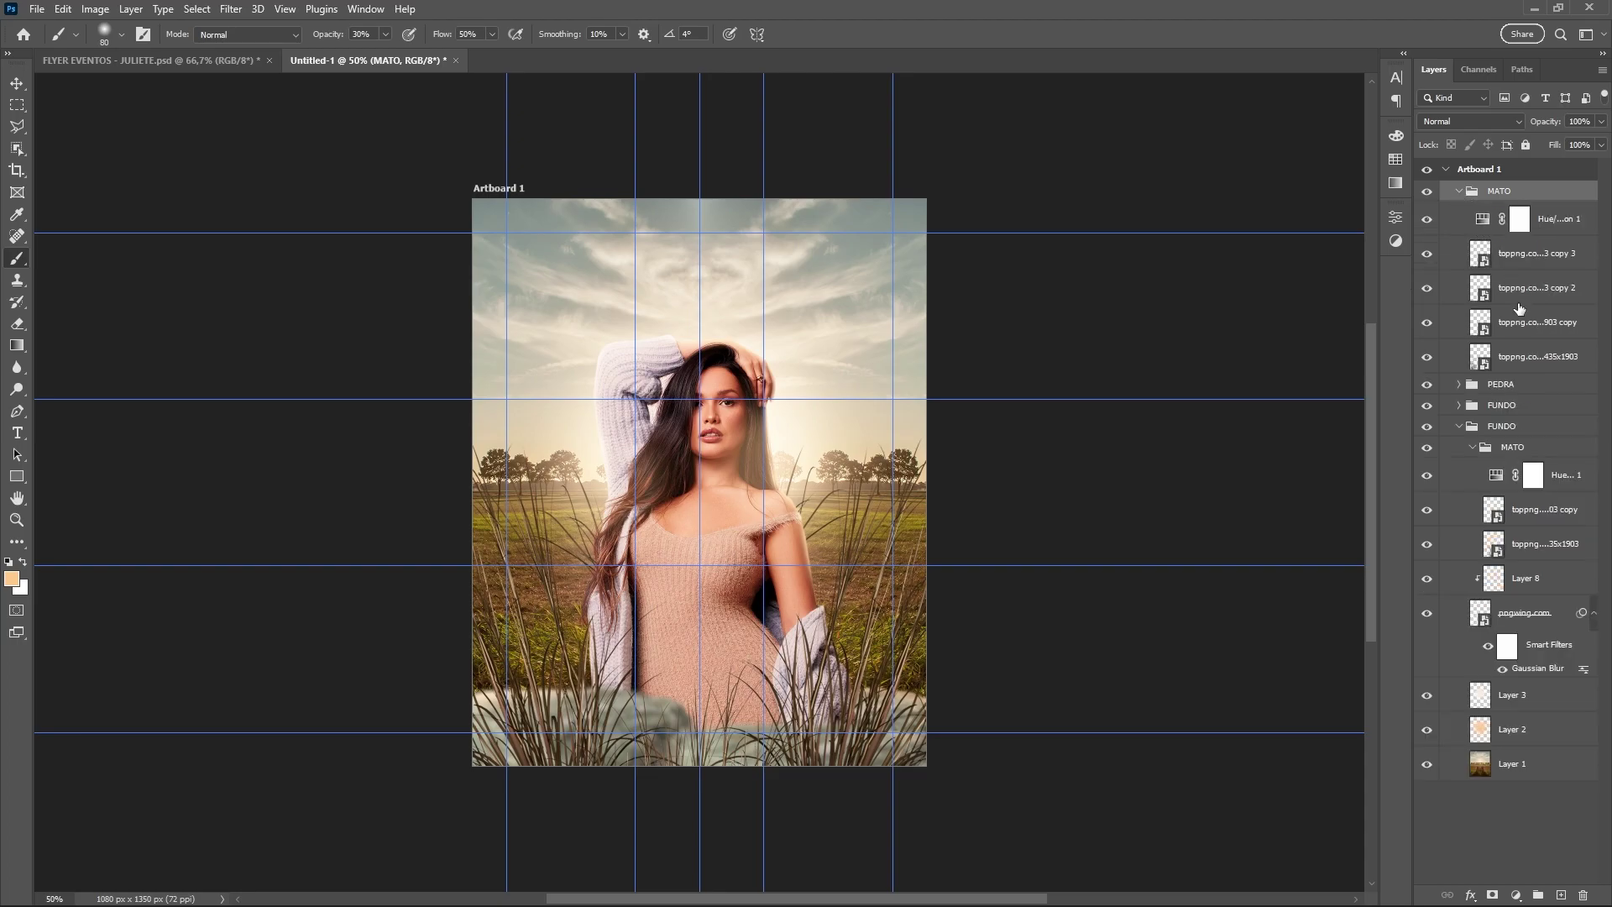
{"action": "left_click", "coordinate": [1530, 322]}
{"action": "left_click", "coordinate": [1529, 356], "text": "shift"}
{"action": "key", "text": "ctrl+t"}
{"action": "mouse_move", "coordinate": [875, 629]}
{"action": "left_mouse_down"}
{"action": "mouse_move", "coordinate": [876, 659]}
{"action": "mouse_move", "coordinate": [876, 638]}
{"action": "left_mouse_up"}
{"action": "key", "text": "Return"}
Confirm the inner grass group's name and add an empty Layer 10 above the top grass layer
{"action": "double_click", "coordinate": [1511, 447]}
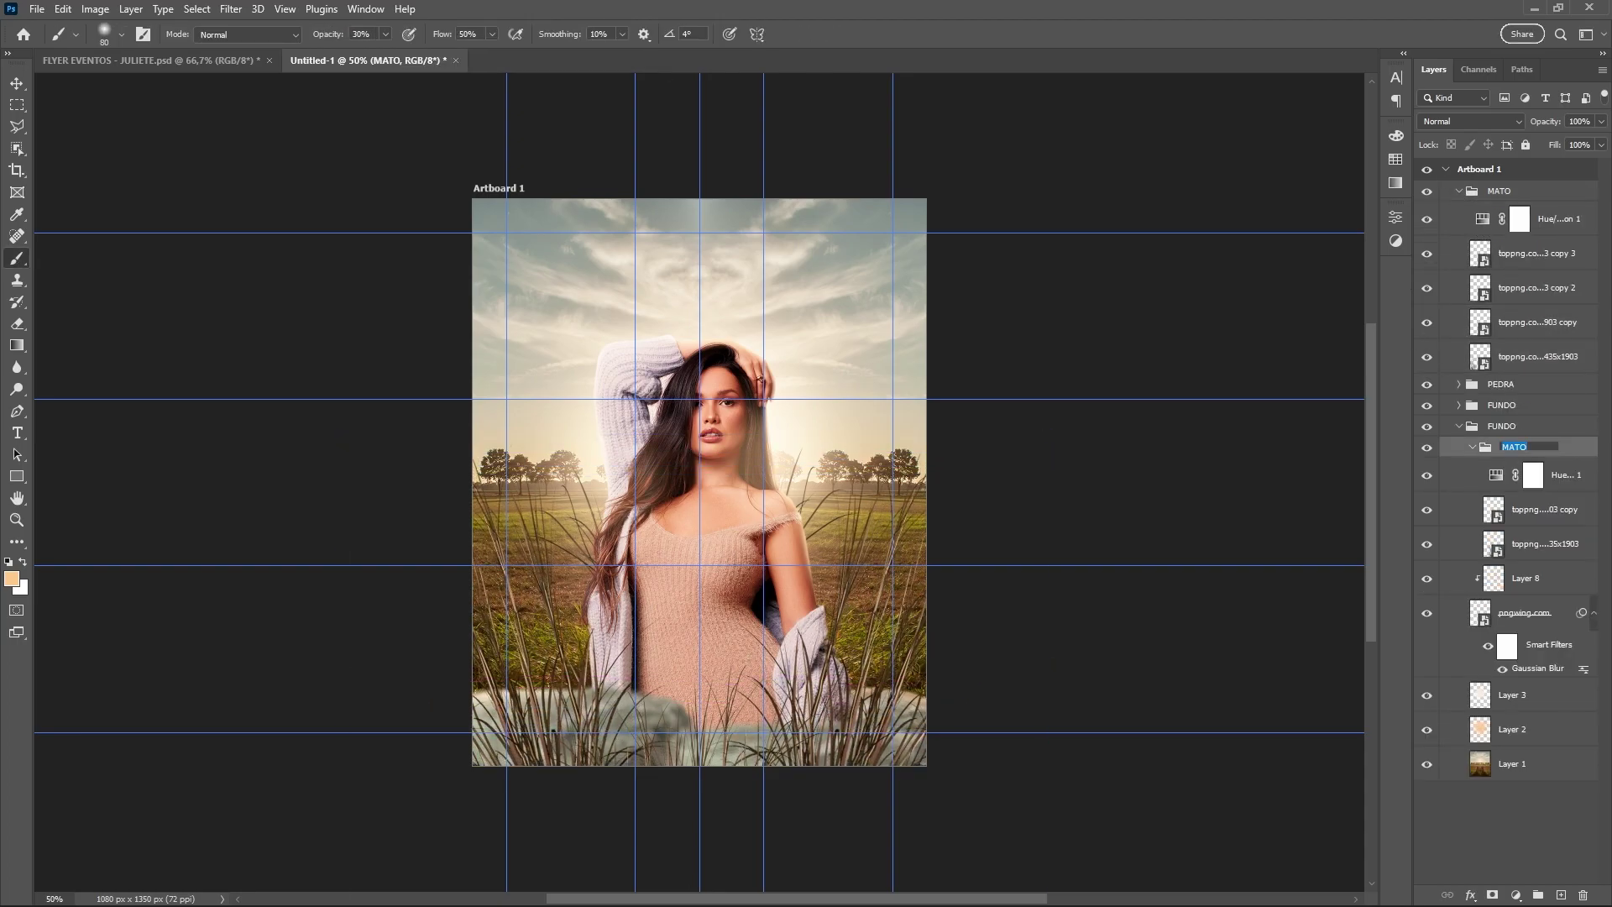
{"action": "key", "text": "Return"}
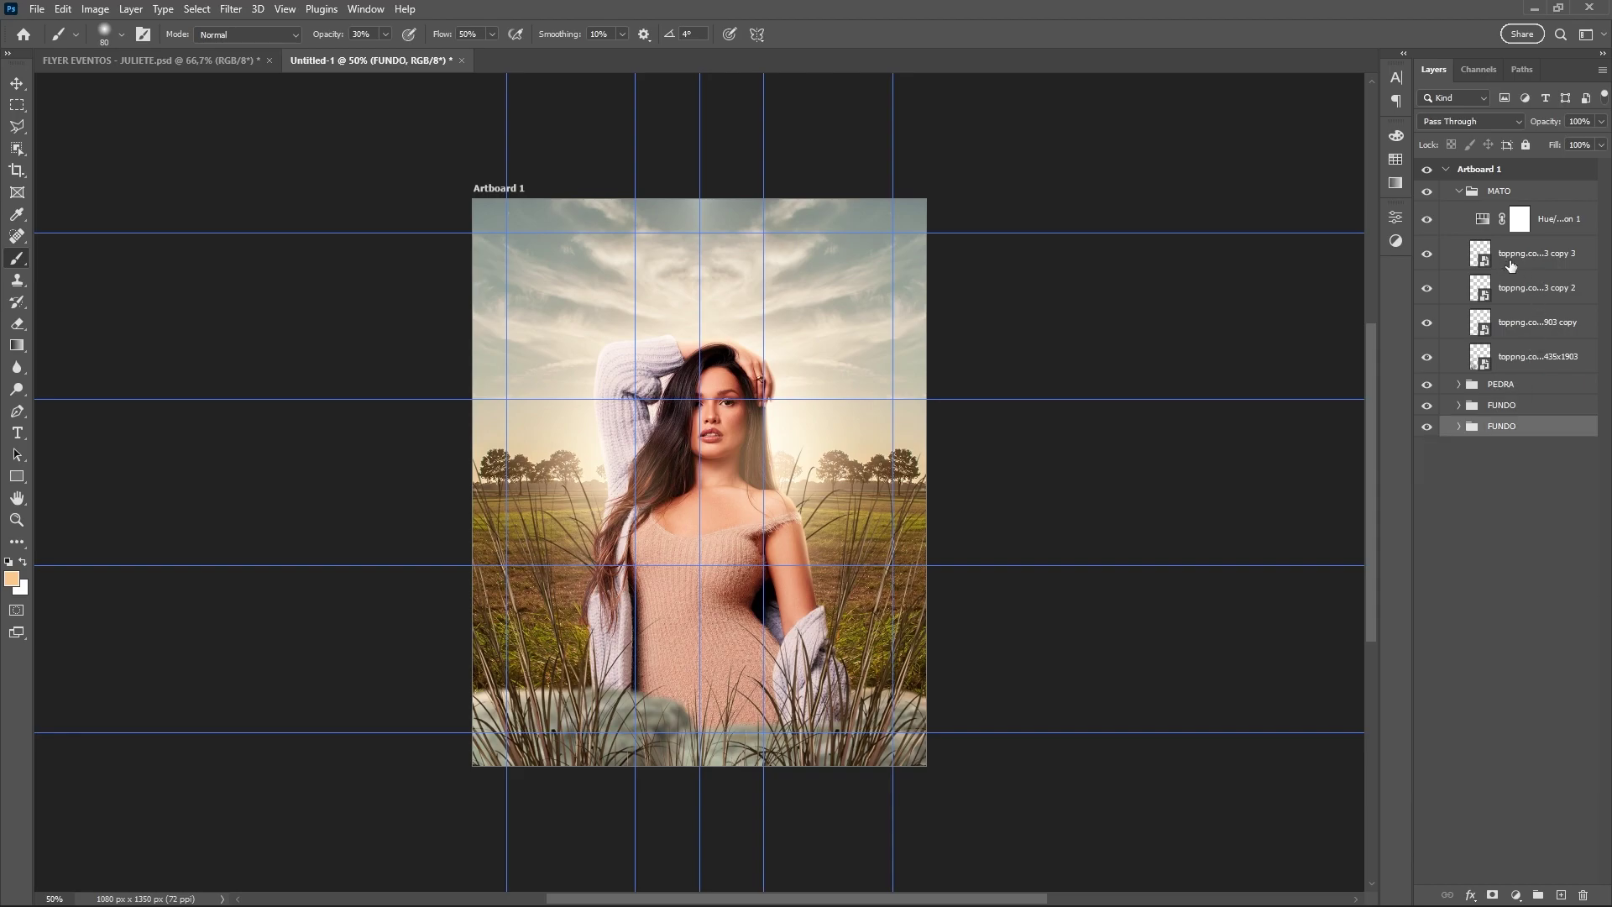
{"action": "left_click", "coordinate": [1512, 256]}
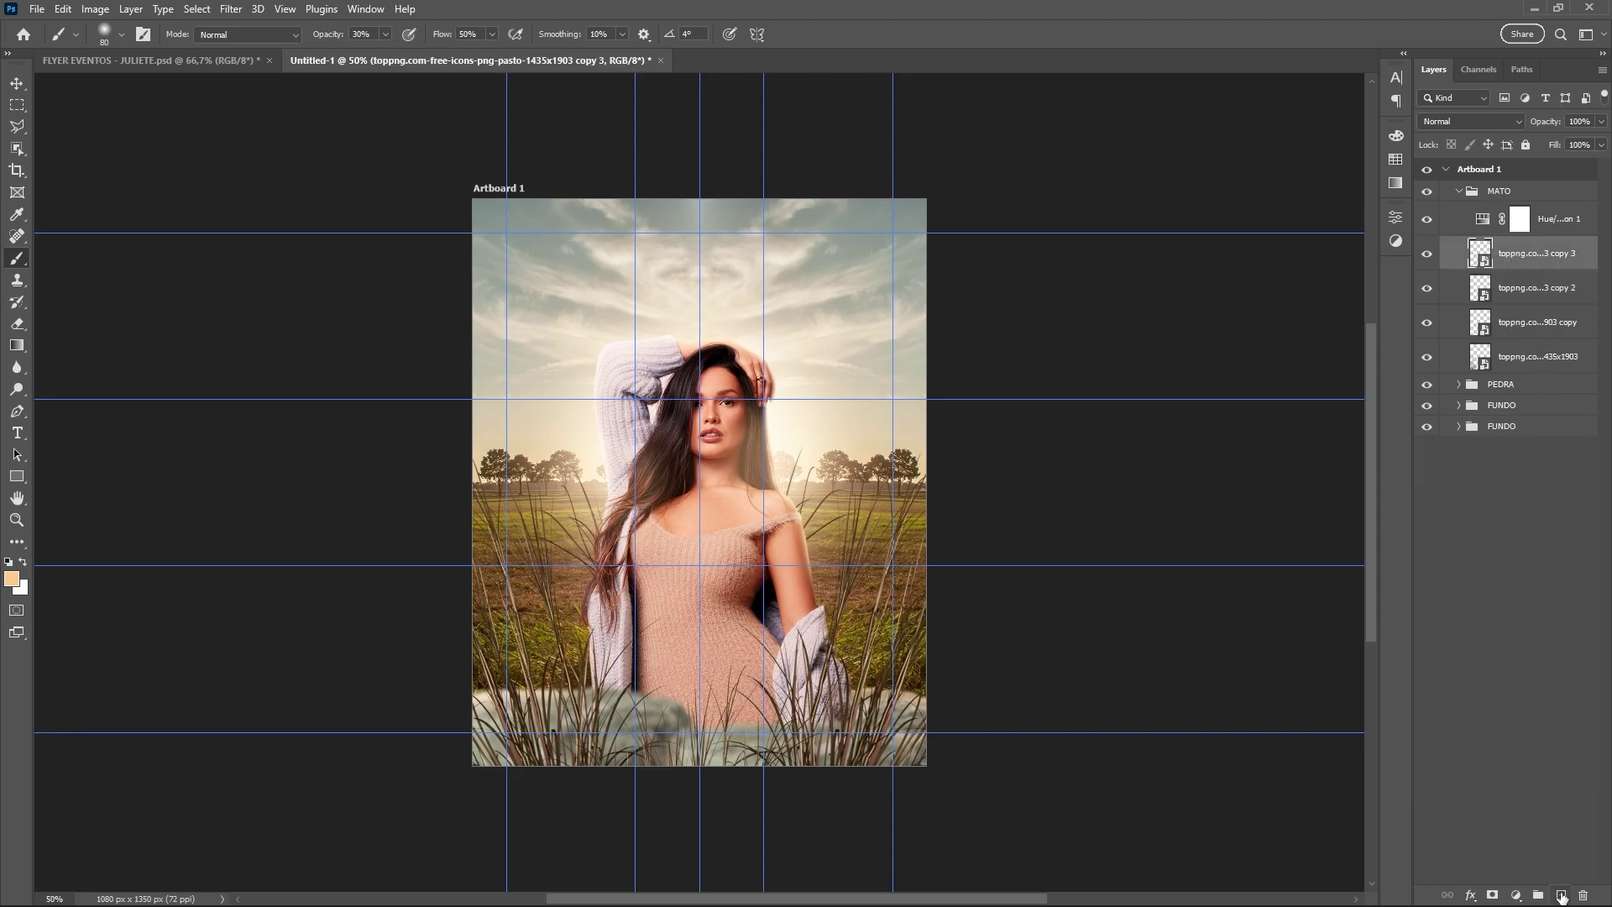
{"action": "left_click", "coordinate": [1561, 895]}
Pick a dark brown foreground colour and set the brush opacity to 100%
{"action": "scroll", "coordinate": [716, 535], "scroll_direction": "down", "scroll_amount": 2}
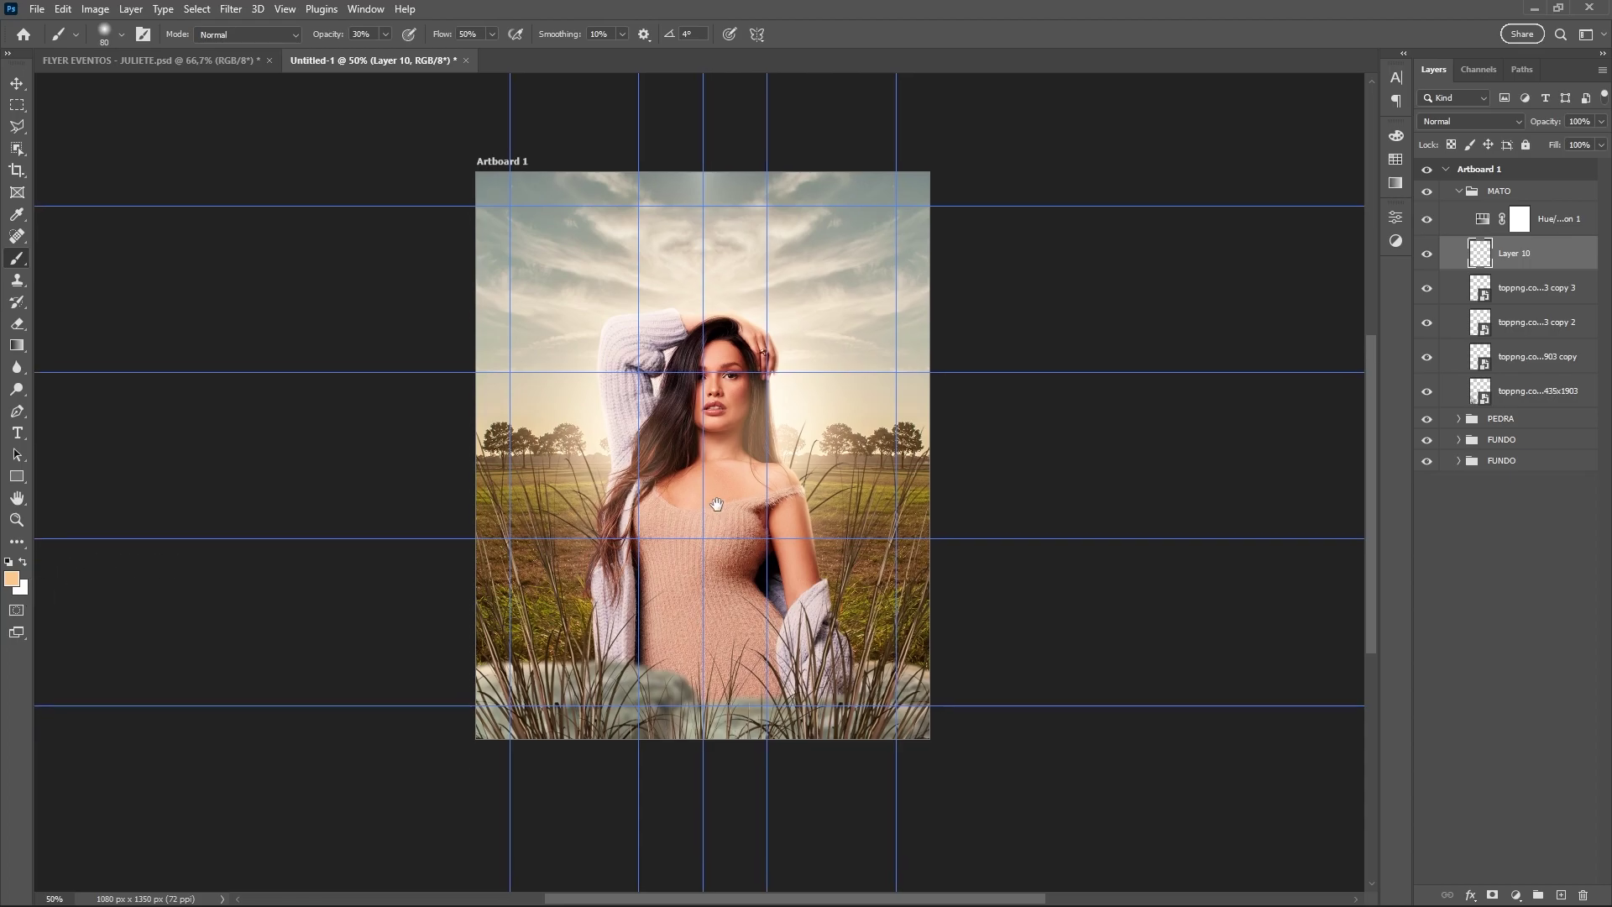
{"action": "left_click", "coordinate": [13, 578]}
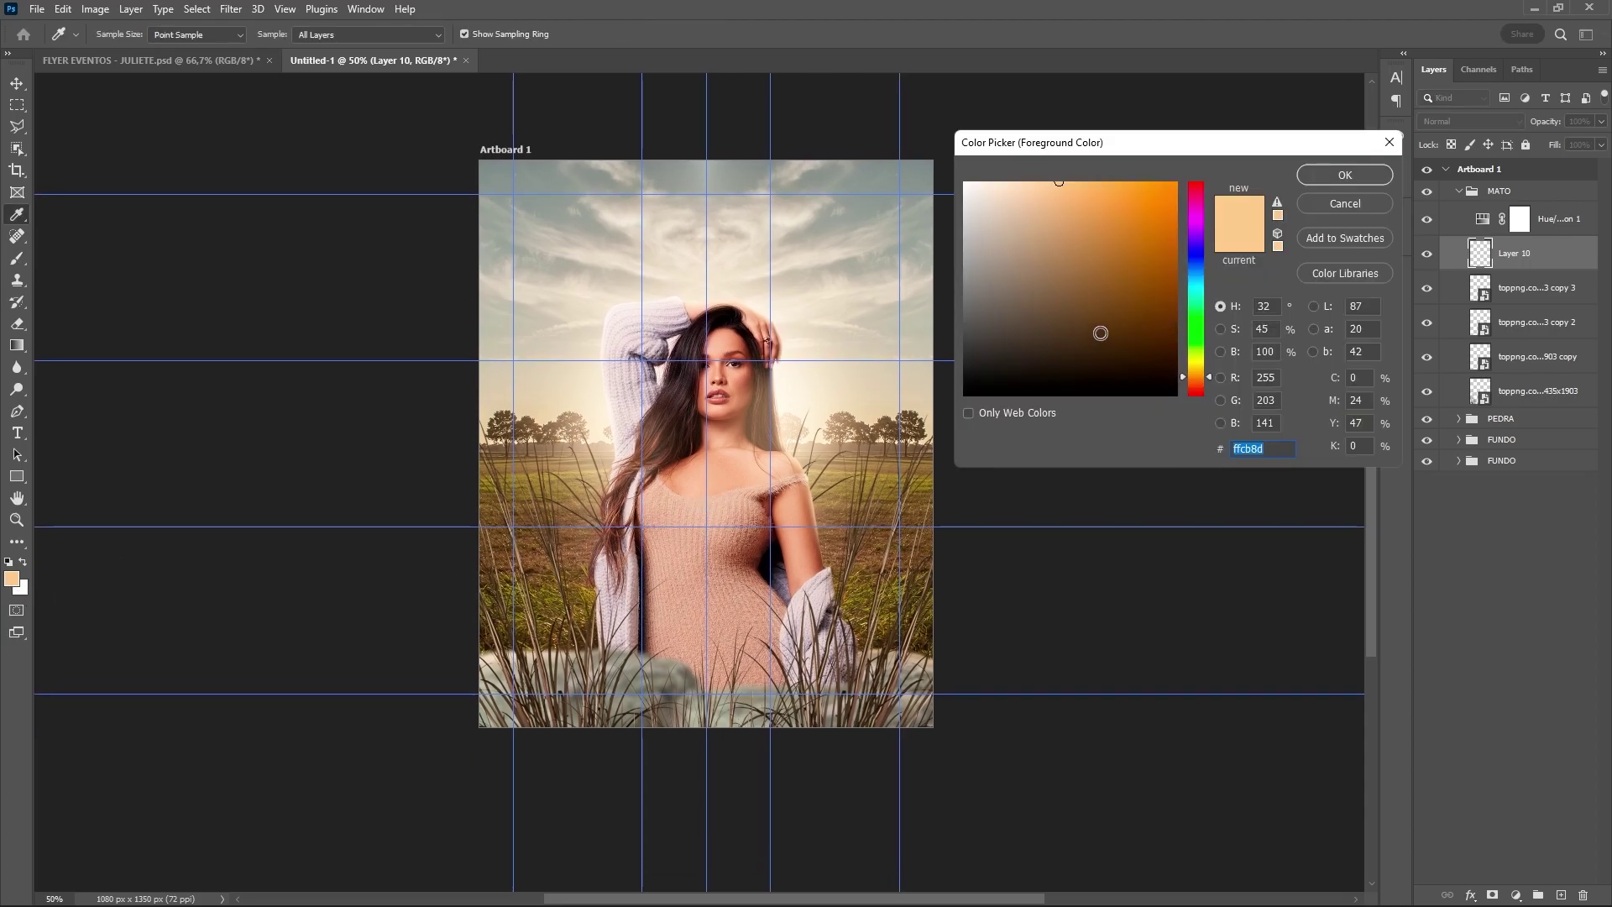
{"action": "left_click", "coordinate": [1099, 332]}
{"action": "left_click", "coordinate": [1343, 175]}
{"action": "key", "text": "b"}
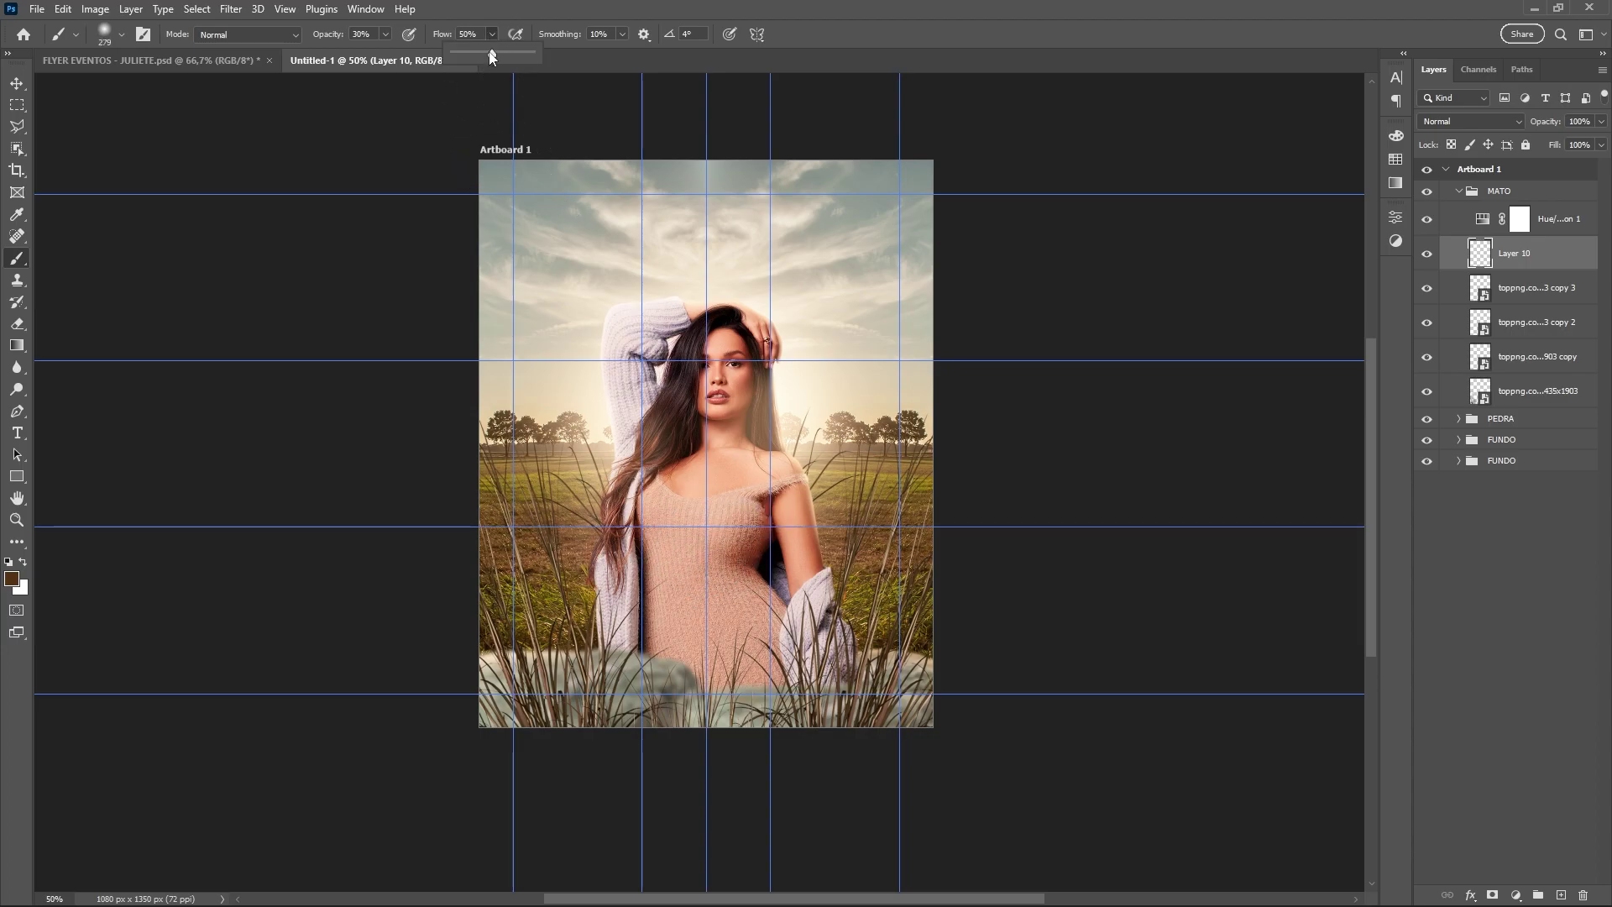
{"action": "left_click", "coordinate": [386, 32]}
{"action": "key", "text": "0"}
{"action": "scroll", "coordinate": [719, 309], "scroll_direction": "down", "scroll_amount": 1}
{"action": "left_click_drag", "start_coordinate": [407, 691], "coordinate": [1000, 673]}
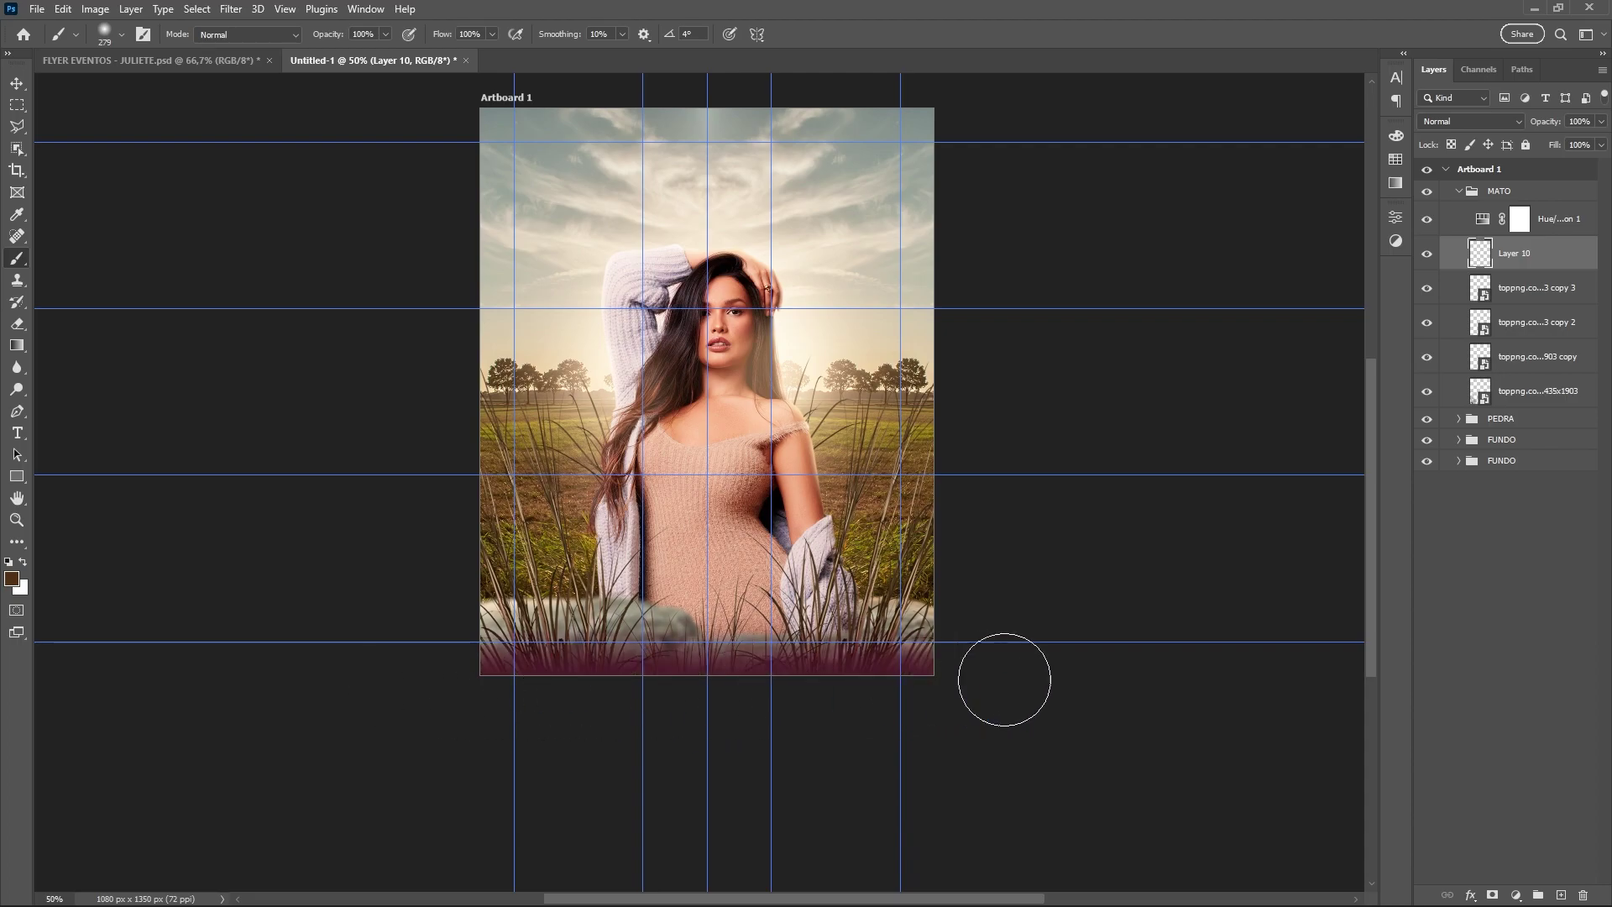
{"action": "key", "text": "ctrl+z"}
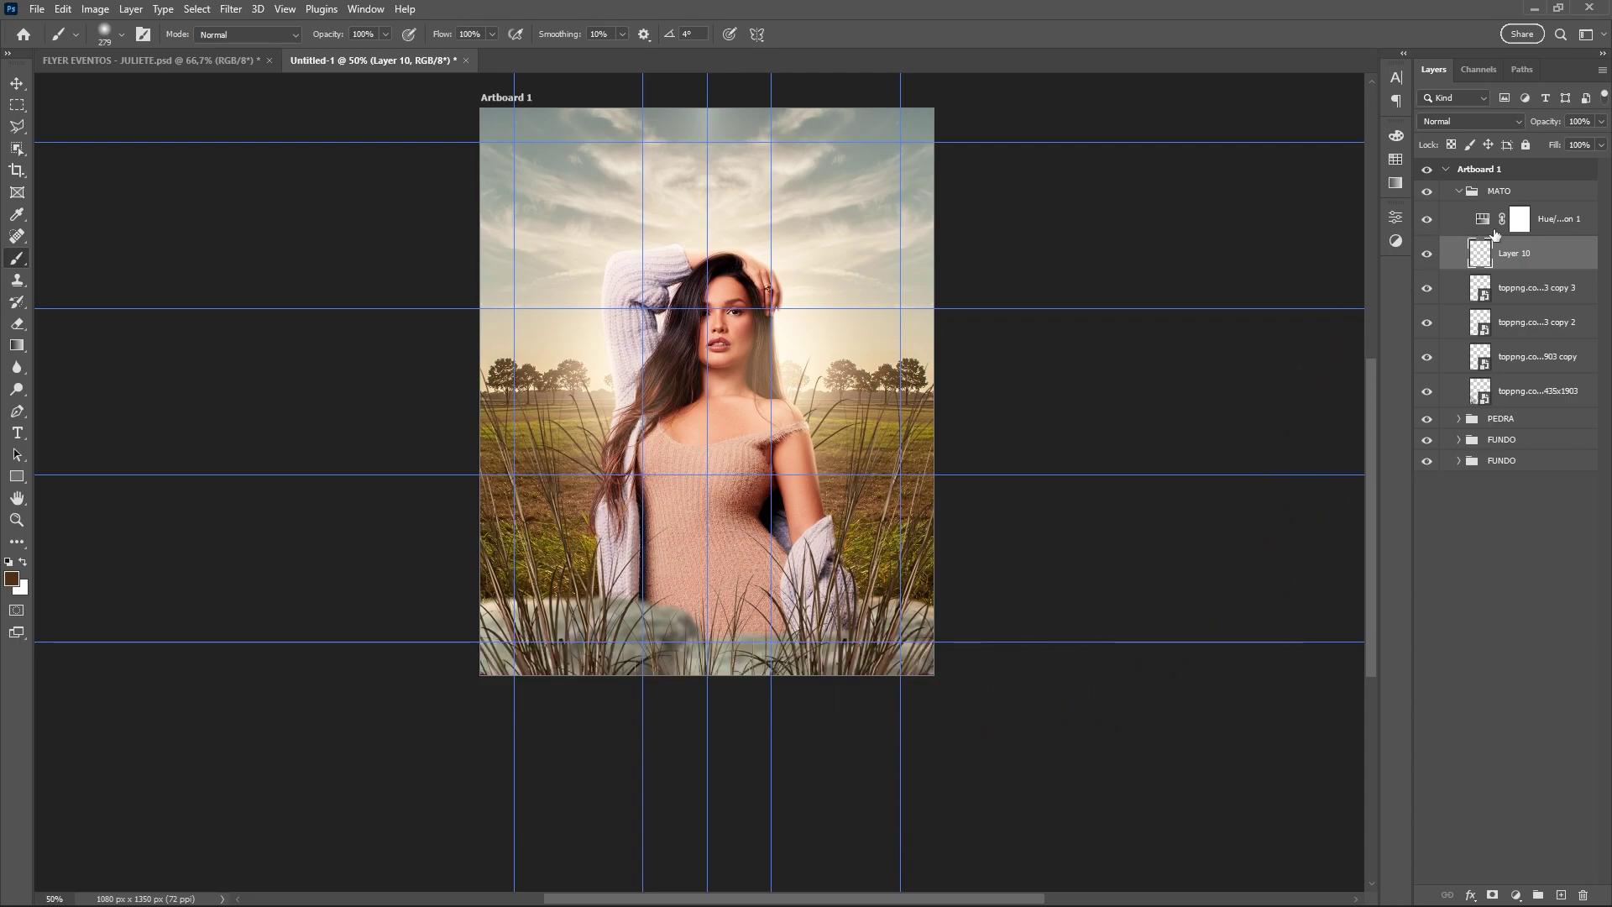
On a new layer above Hue/Saturation 1, paint brown along the bottom and stretch it upward
{"action": "left_click", "coordinate": [1535, 214]}
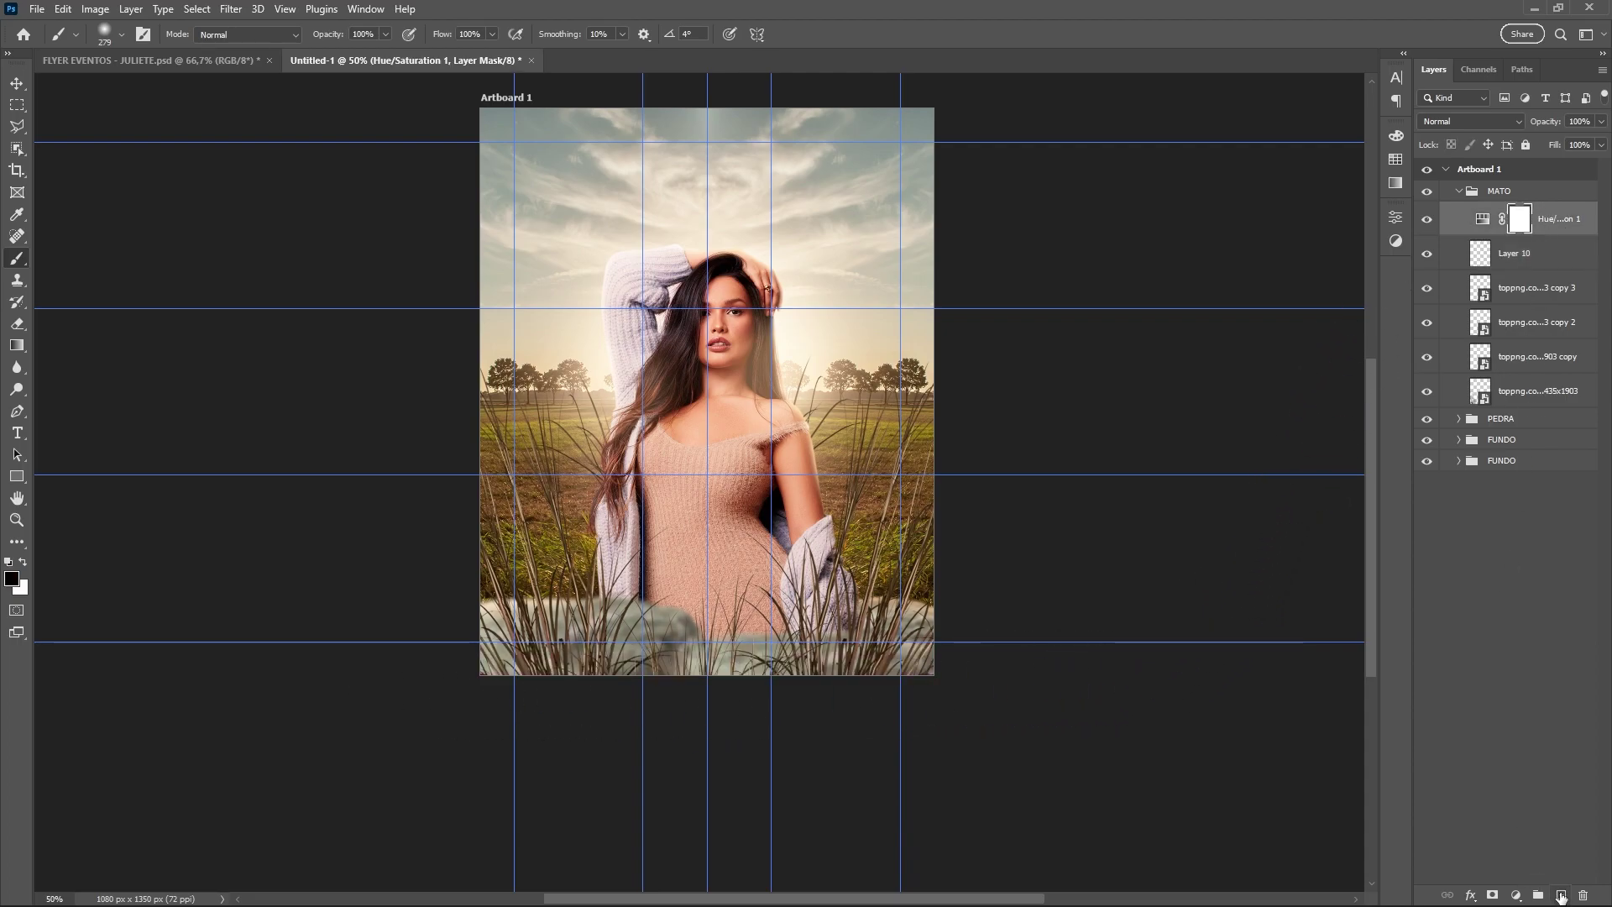
{"action": "left_click", "coordinate": [1560, 895]}
{"action": "left_click_drag", "start_coordinate": [960, 715], "coordinate": [539, 732]}
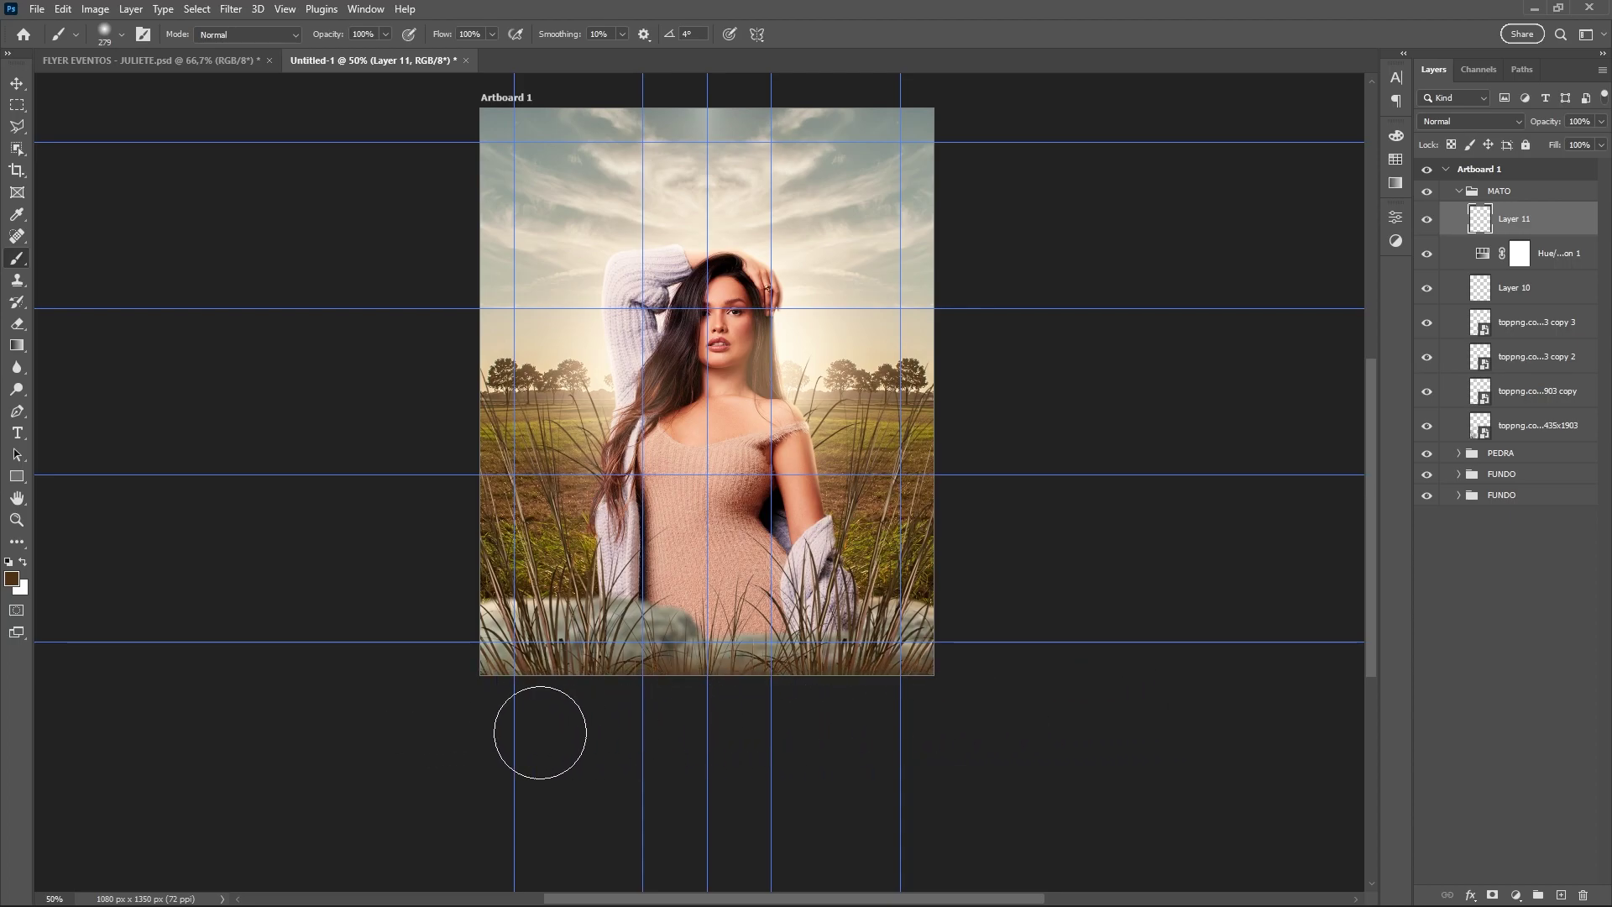
{"action": "key", "text": "ctrl+t"}
{"action": "left_click_drag", "start_coordinate": [708, 619], "coordinate": [708, 479]}
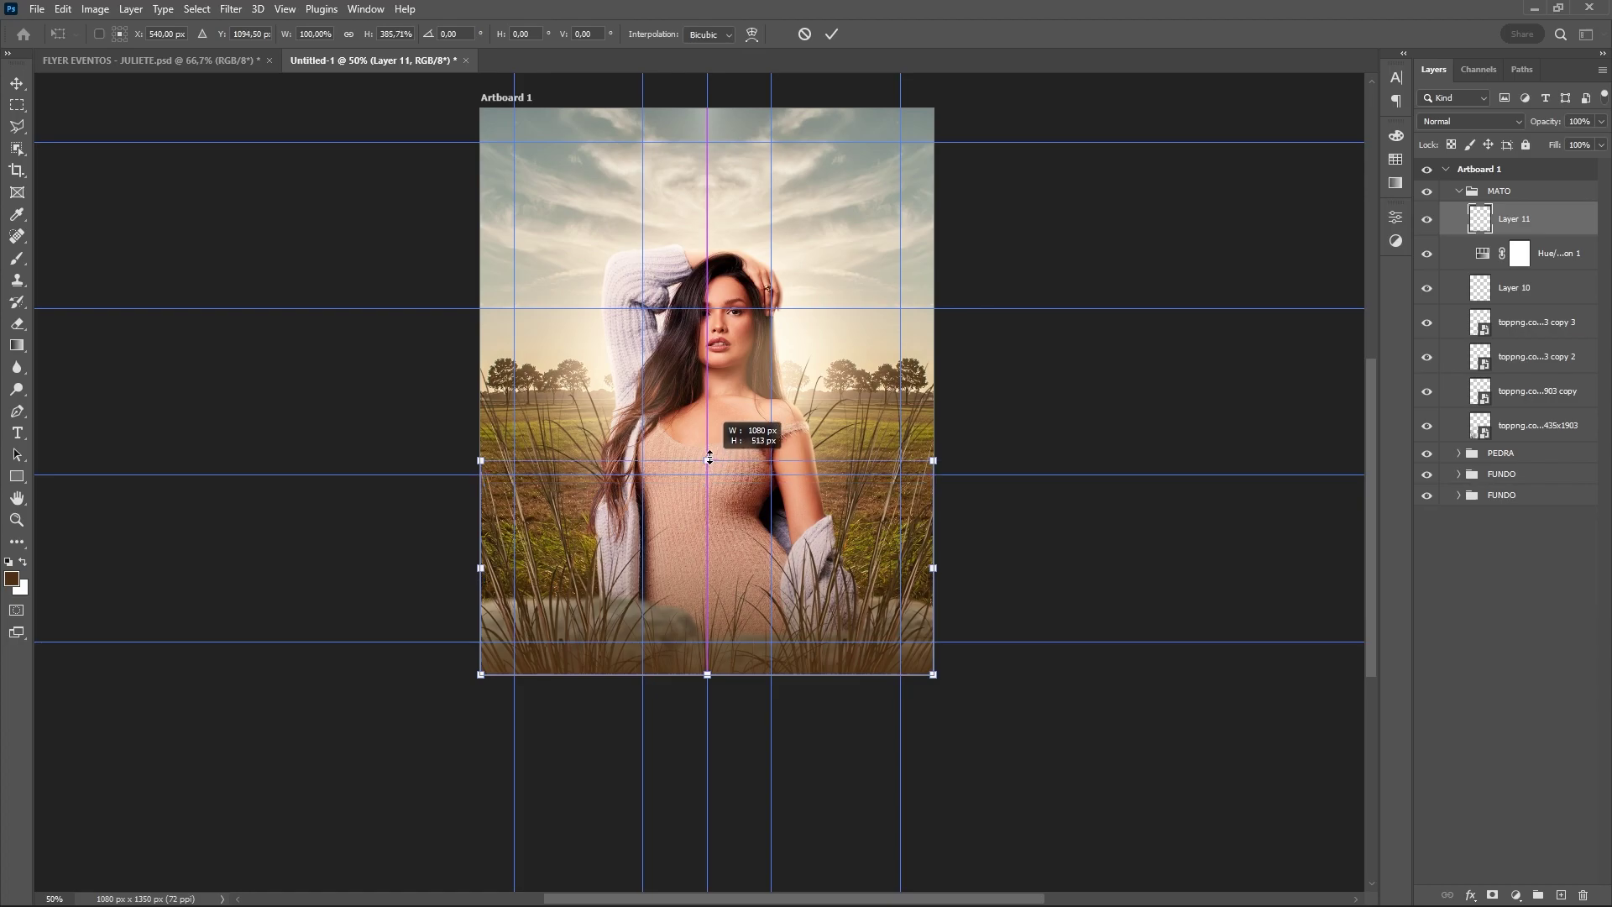
{"action": "key", "text": "Return"}
{"action": "key", "text": "b"}
On another new layer, paint a black strip along the bottom and stretch it up into a fade
{"action": "left_click", "coordinate": [1561, 897]}
{"action": "key", "text": "d"}
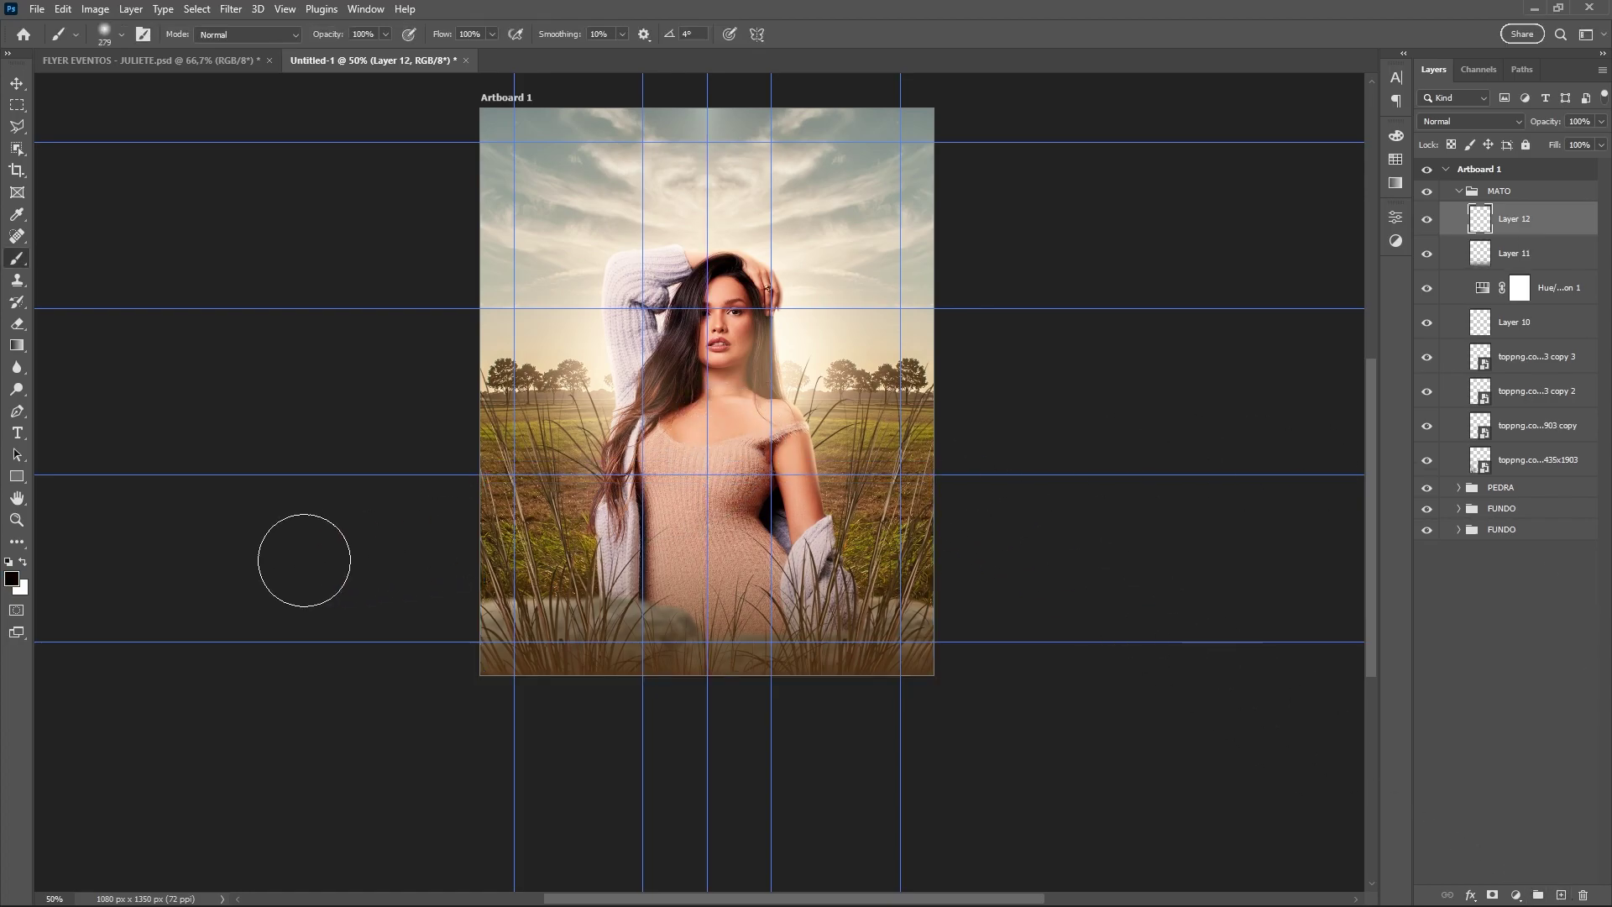
{"action": "left_click_drag", "start_coordinate": [430, 717], "coordinate": [1087, 727]}
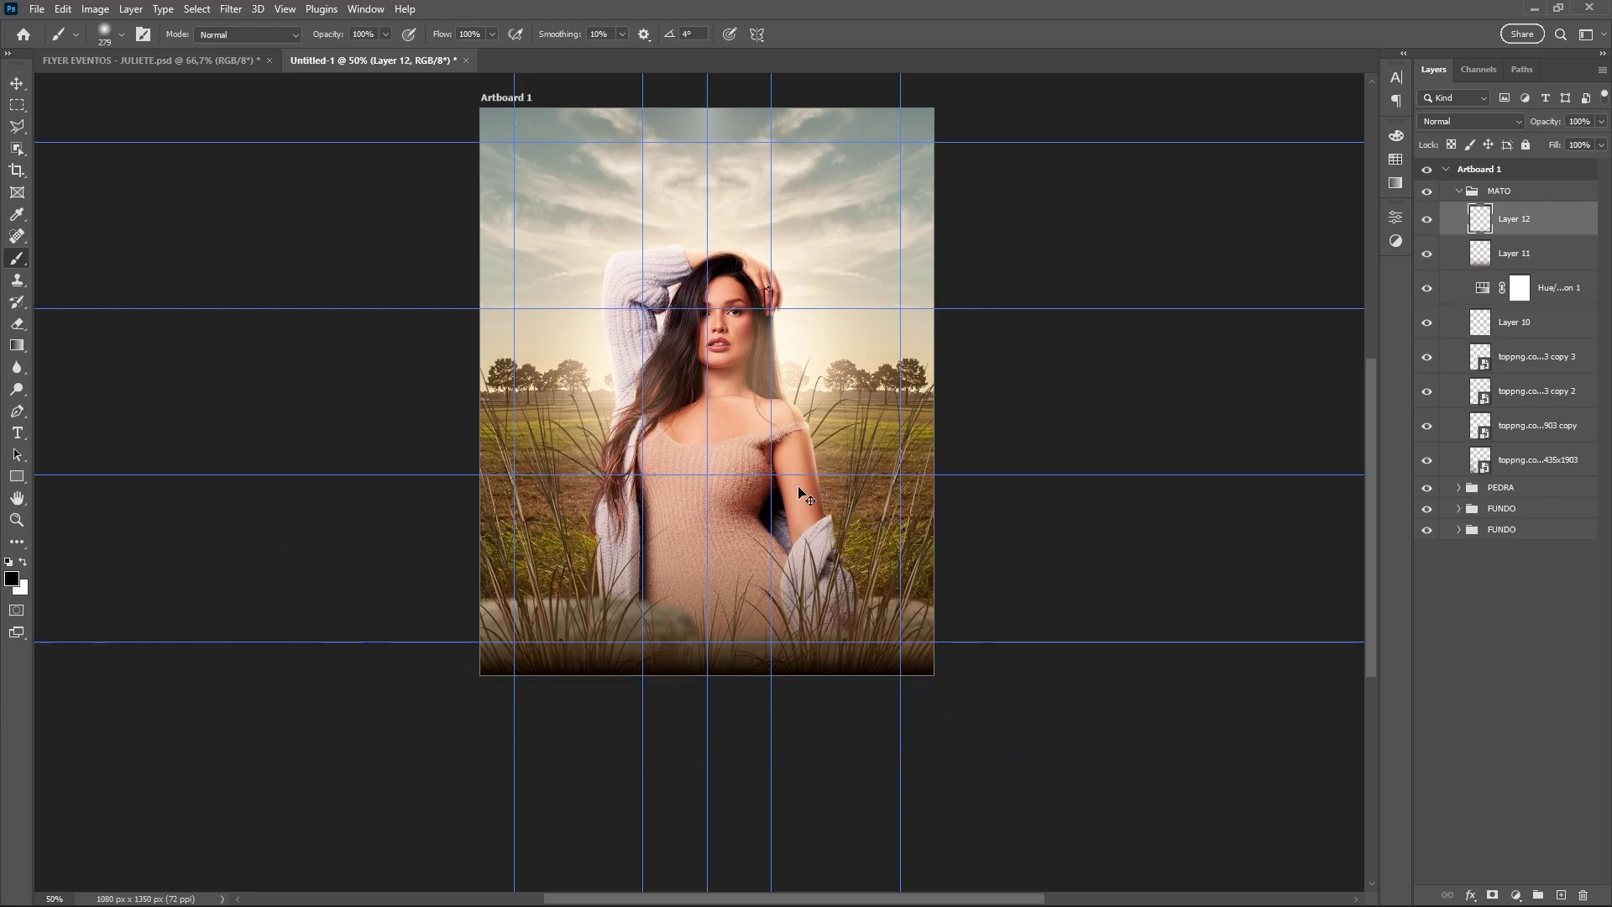
{"action": "key", "text": "ctrl+t"}
{"action": "left_click_drag", "start_coordinate": [713, 617], "coordinate": [714, 481]}
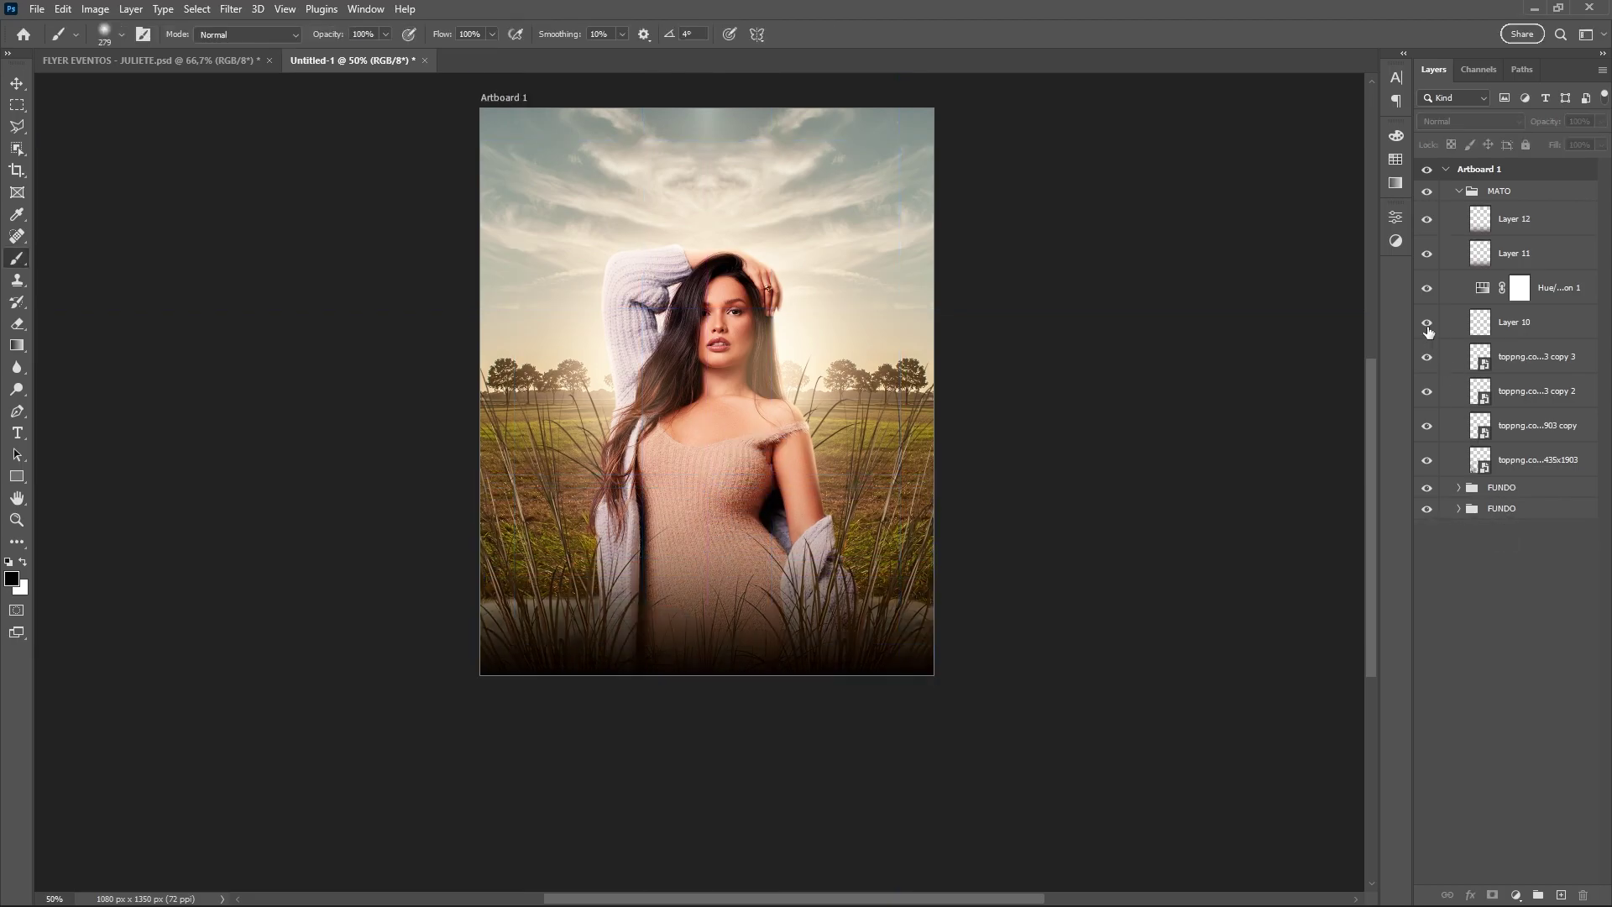
{"action": "left_click", "coordinate": [1524, 269]}
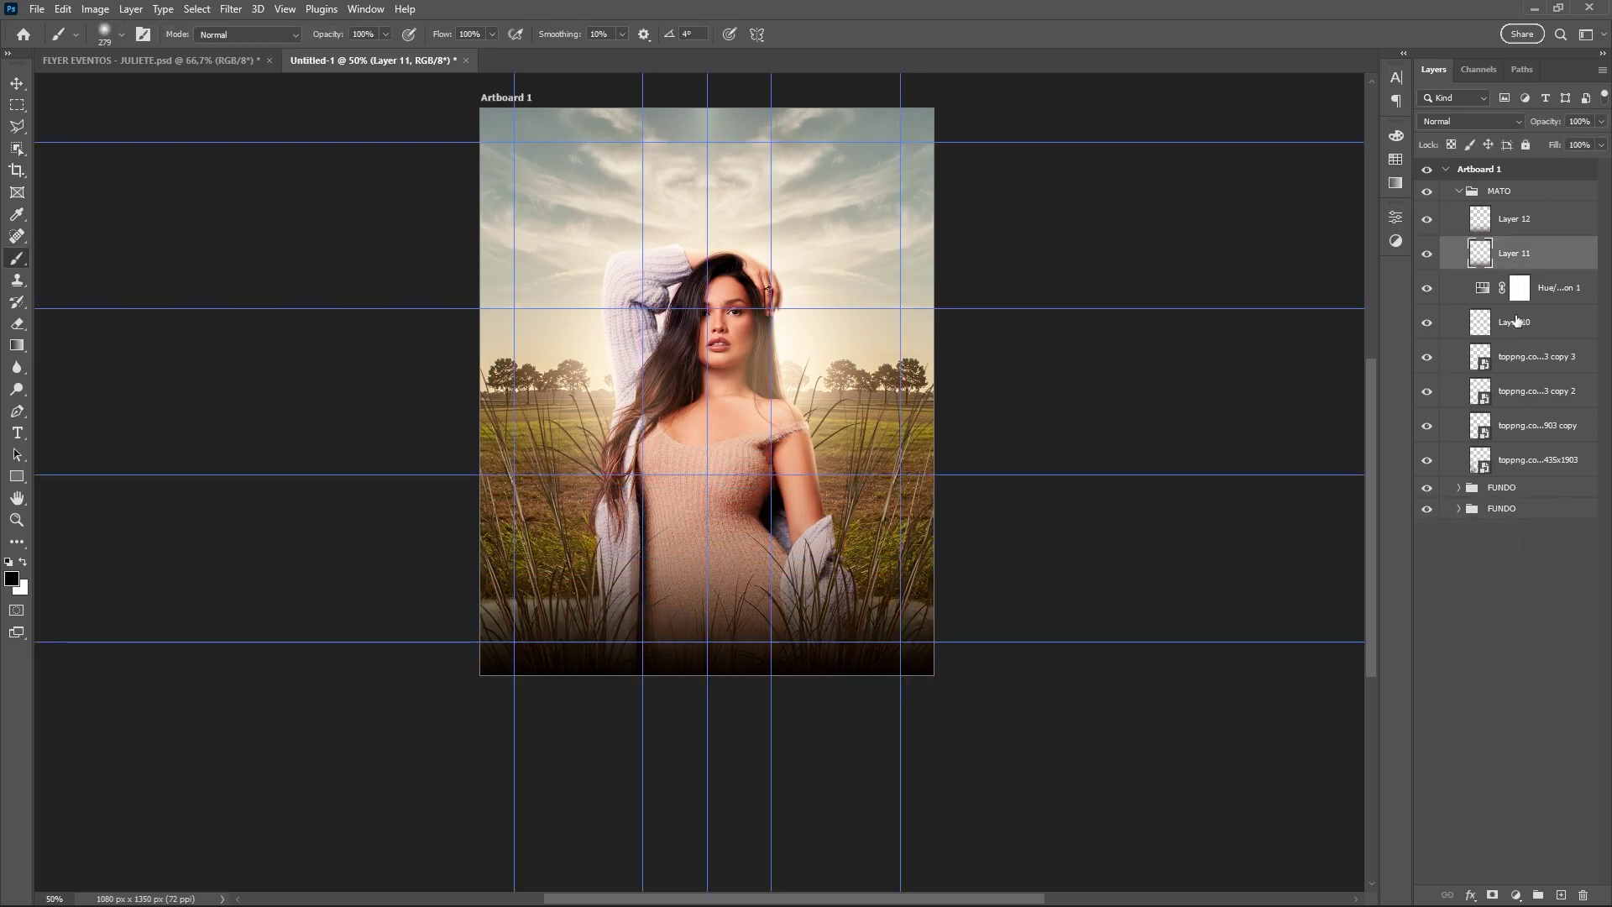
Identify the lower-left and right-side grass layers and convert them into one smart object
{"action": "left_click", "coordinate": [1526, 363]}
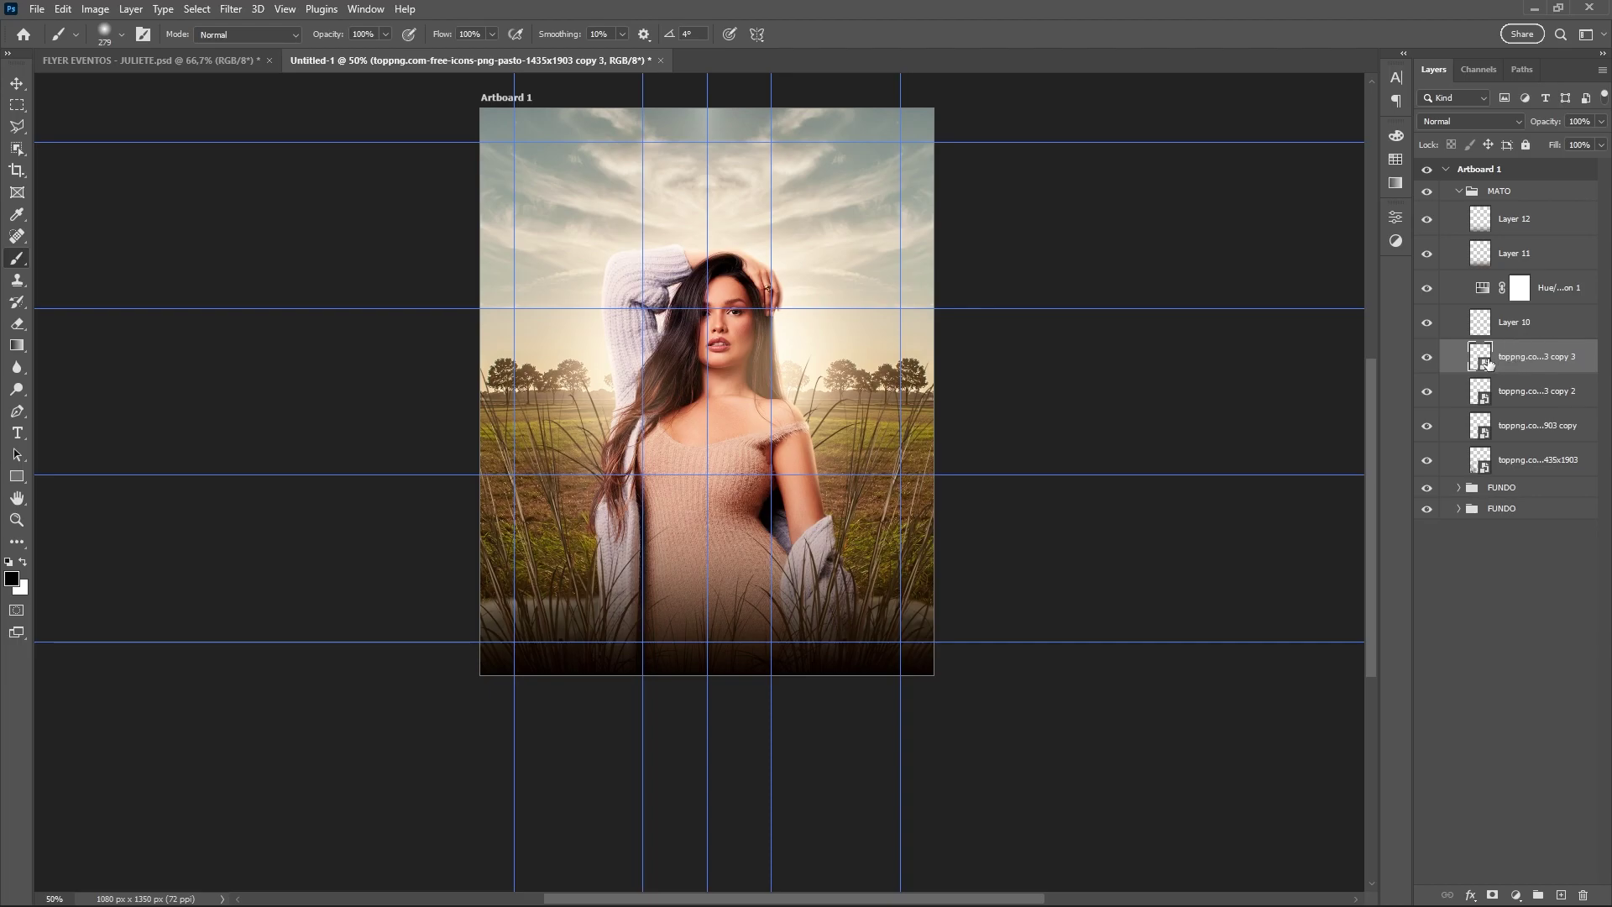
{"action": "left_click", "coordinate": [1514, 426]}
{"action": "left_click", "coordinate": [1427, 426]}
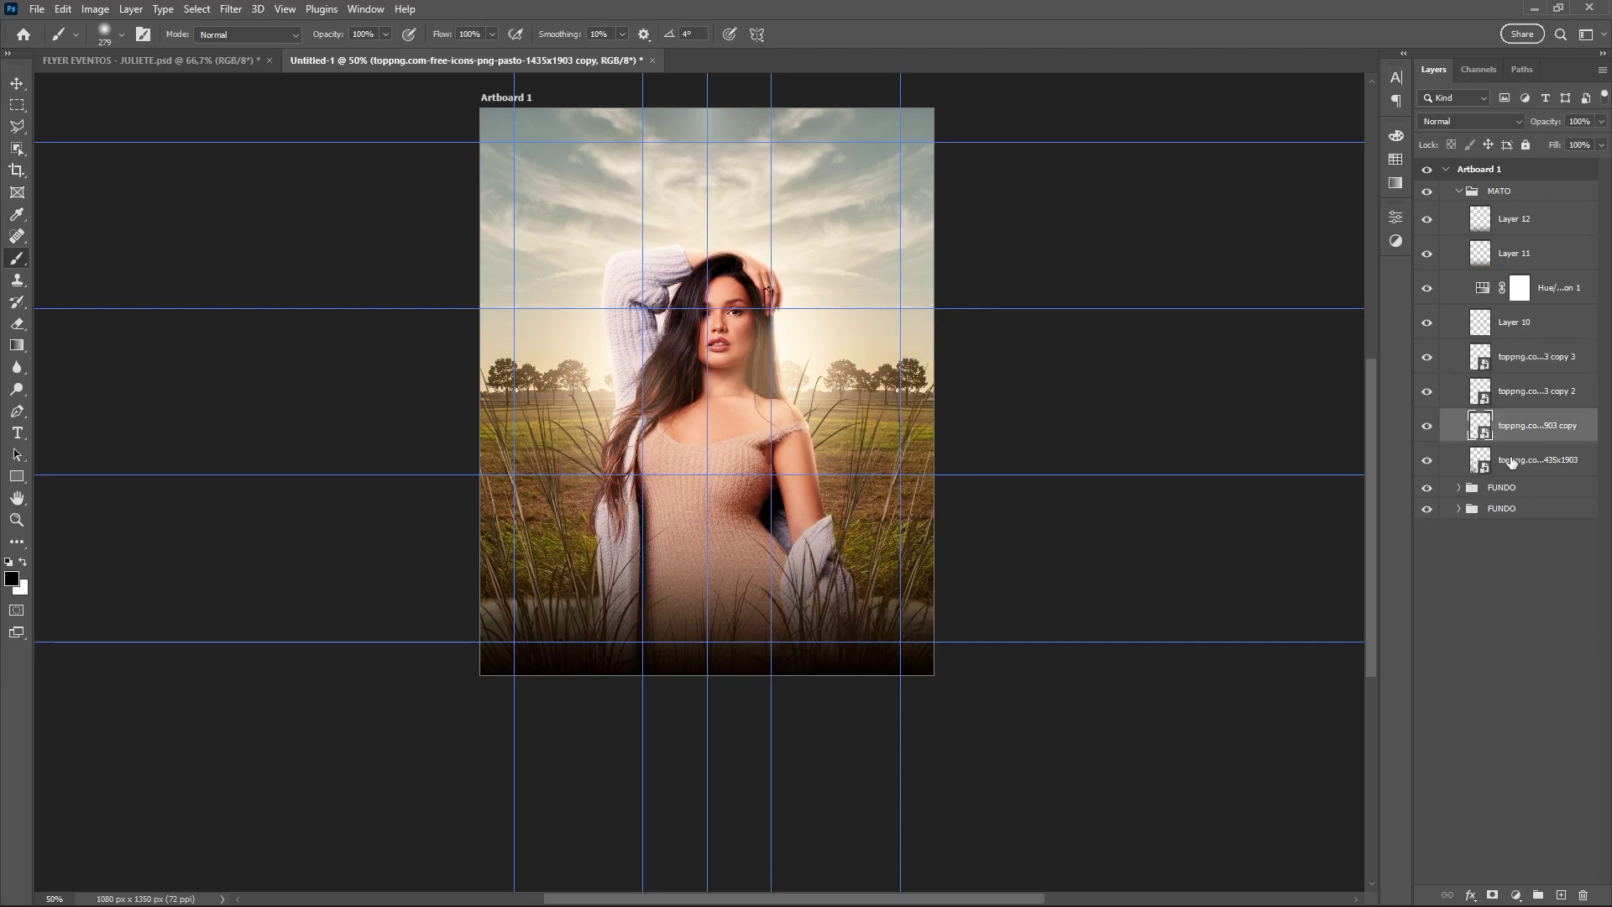
{"action": "left_click", "coordinate": [1506, 461]}
{"action": "left_click", "coordinate": [1427, 460]}
{"action": "left_click", "coordinate": [1427, 425]}
{"action": "left_click", "coordinate": [1427, 461]}
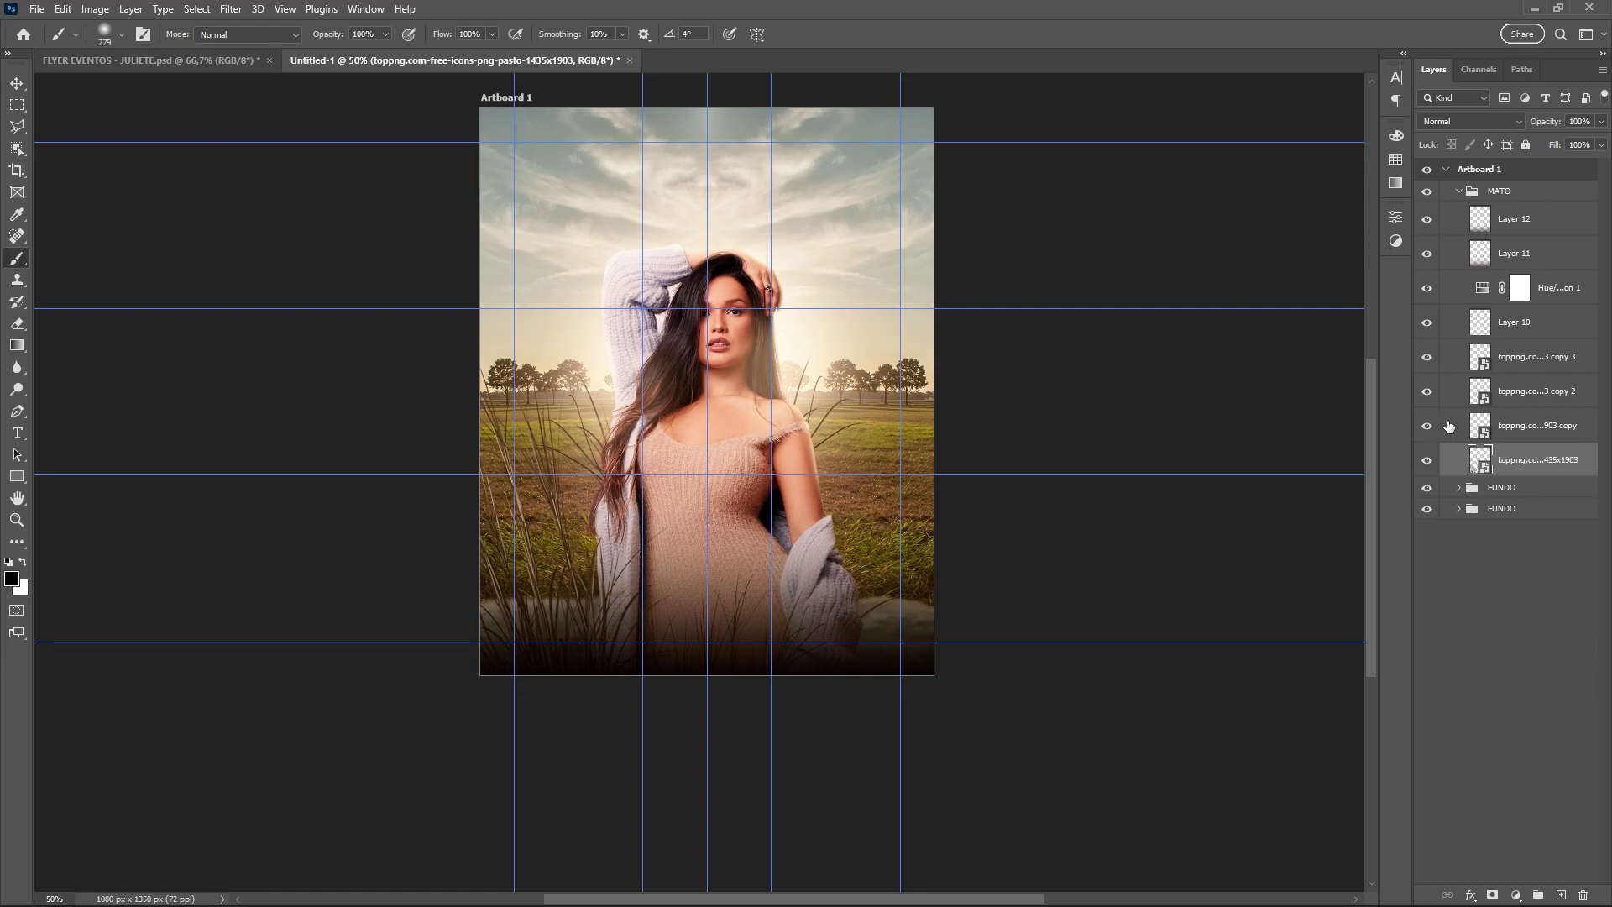
{"action": "left_click", "coordinate": [1428, 426]}
{"action": "left_click", "coordinate": [1522, 433], "text": "shift"}
{"action": "right_click", "coordinate": [1522, 433]}
{"action": "left_click", "coordinate": [1335, 338]}
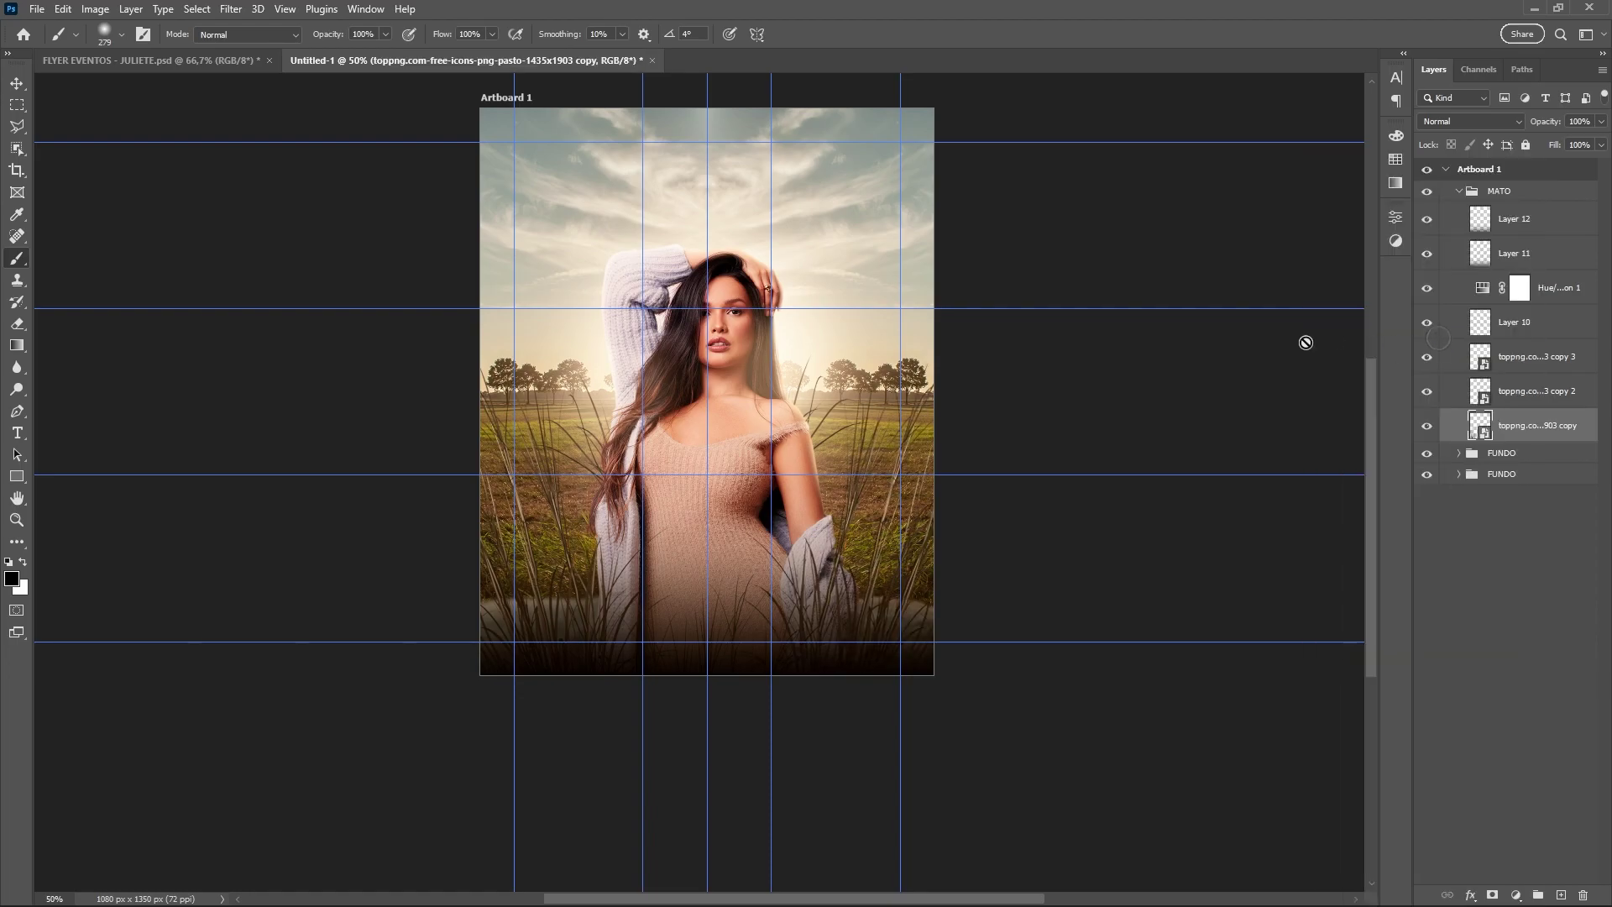
Apply a light Gaussian Blur of radius 1 px to the grass smart object
{"action": "left_click", "coordinate": [230, 9]}
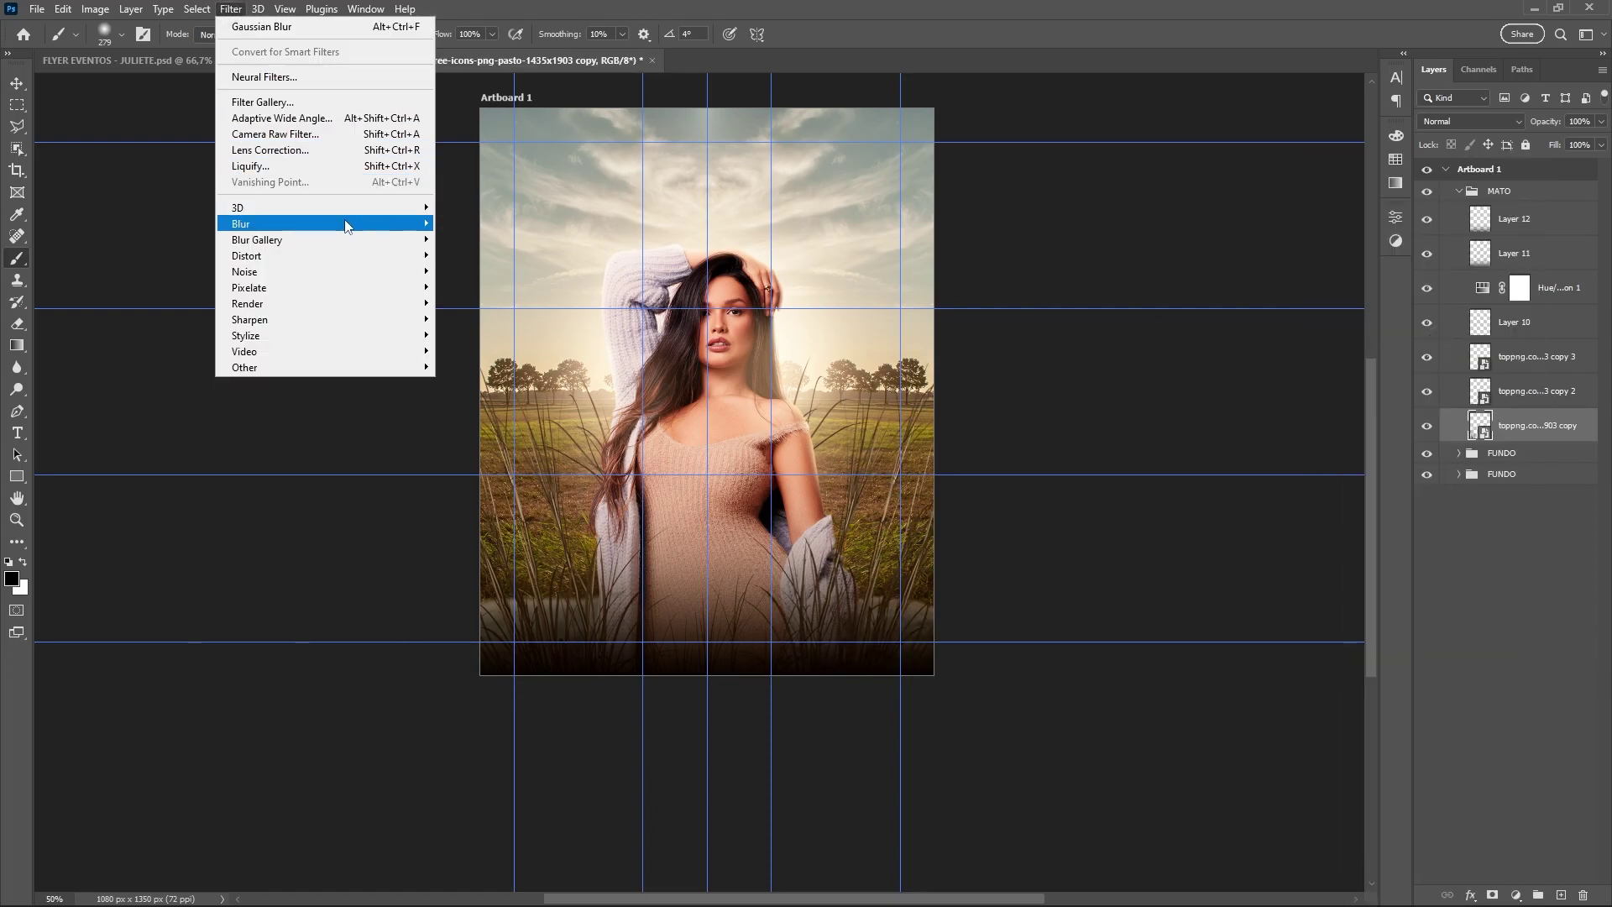
{"action": "left_click", "coordinate": [482, 296]}
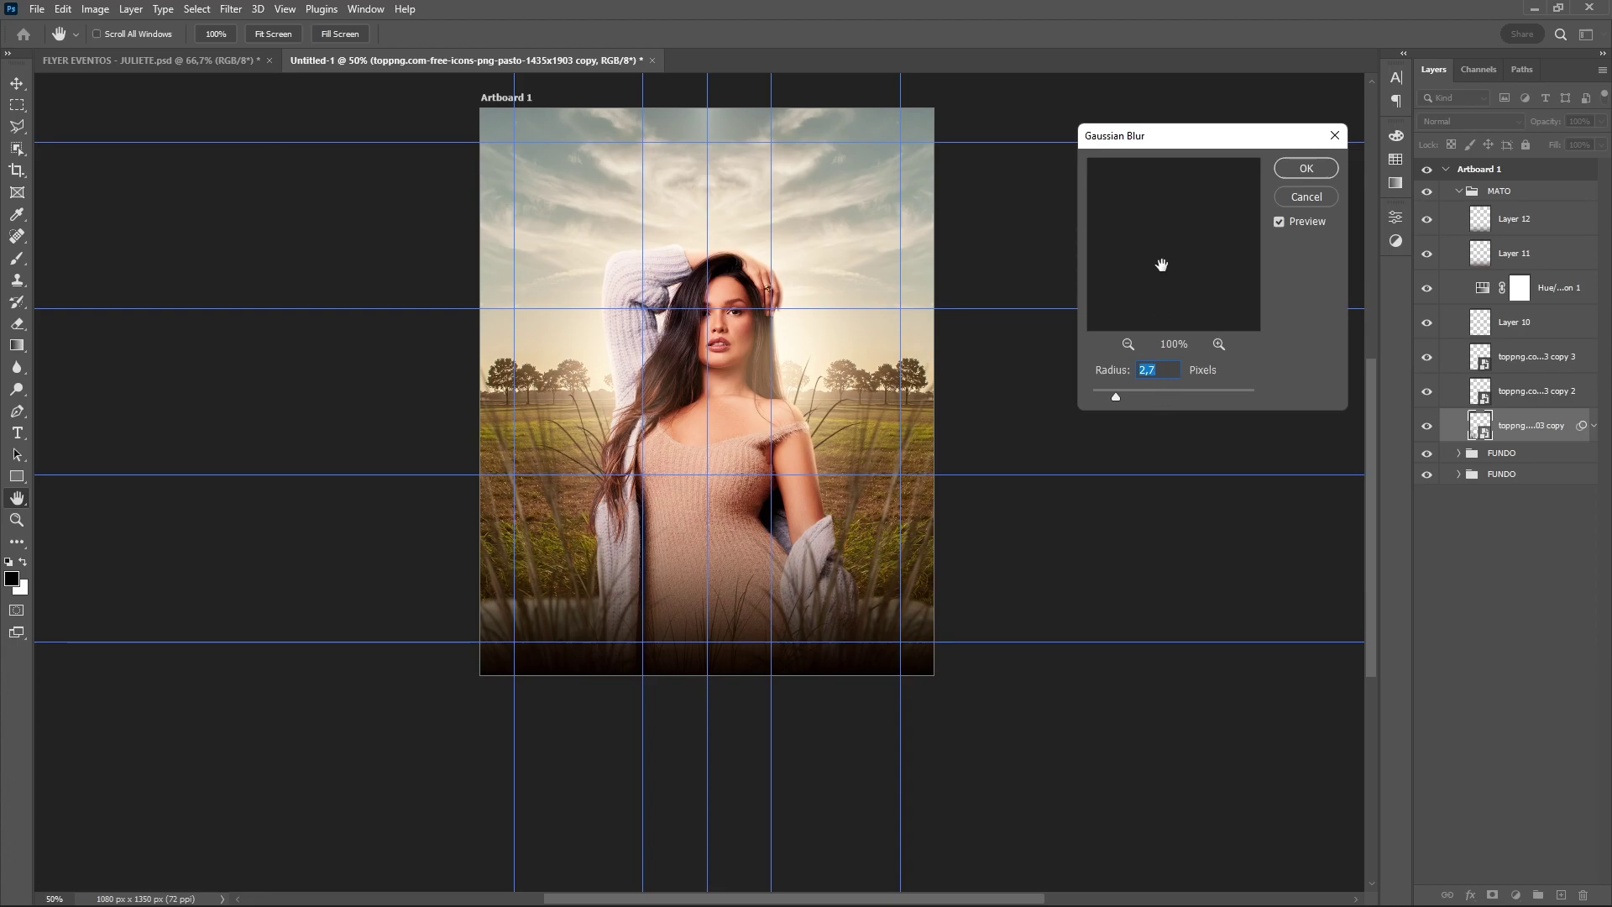
{"action": "type", "text": "1,5"}
{"action": "left_click", "coordinate": [1318, 171]}
Convert the other two grass layers into a smart object and give it the same Gaussian Blur
{"action": "left_click", "coordinate": [1545, 370], "text": "shift"}
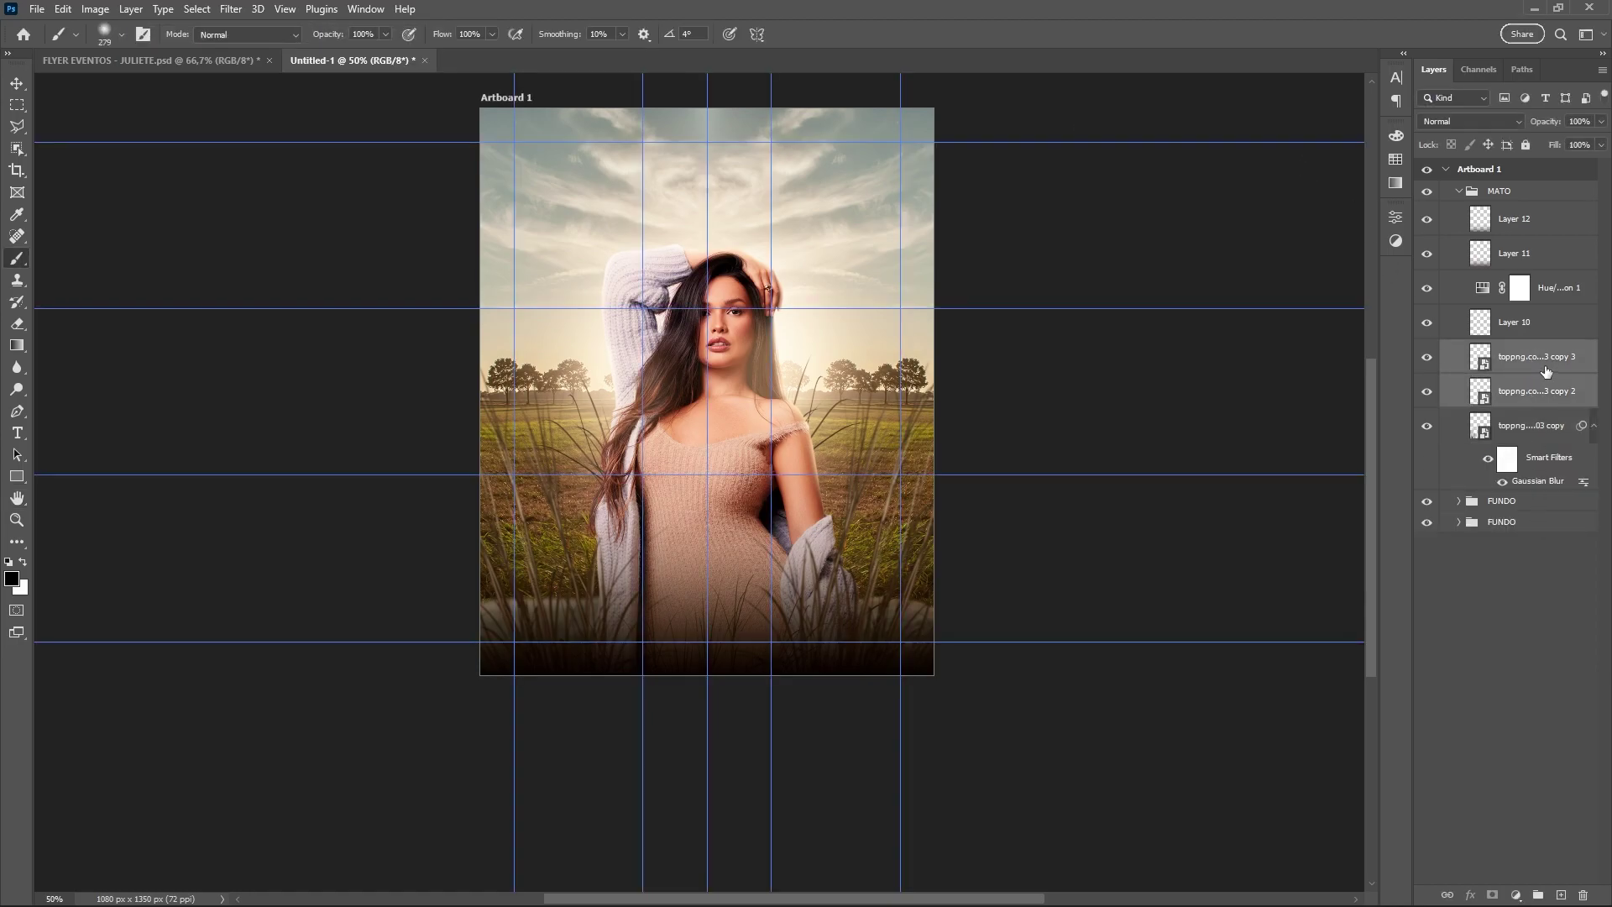
{"action": "right_click", "coordinate": [1535, 361]}
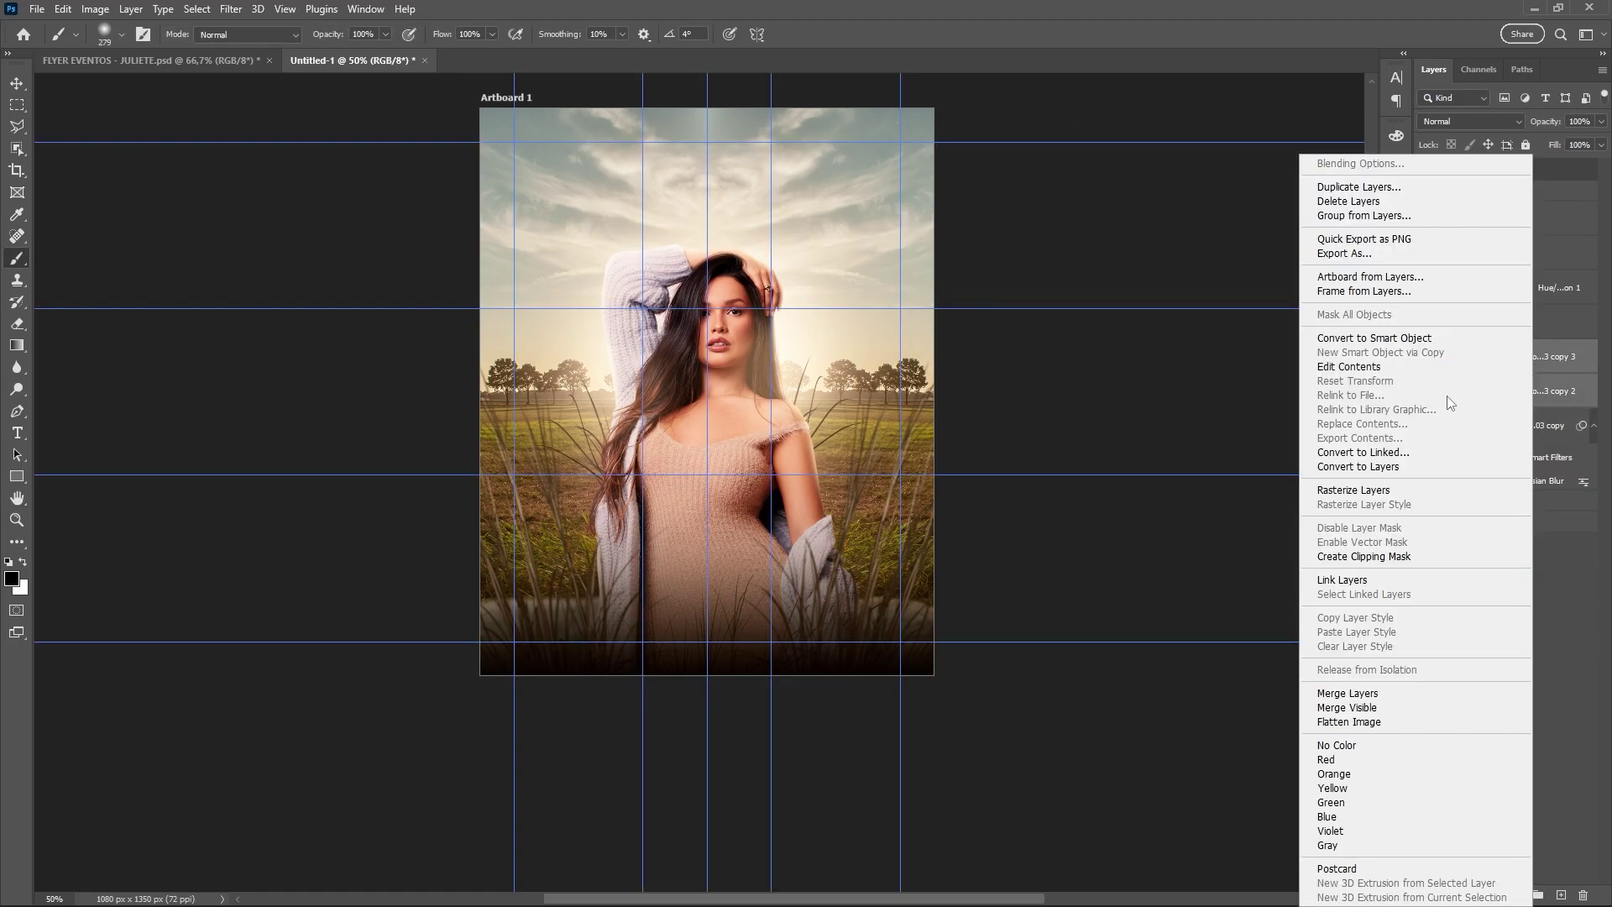
{"action": "left_click", "coordinate": [1440, 346]}
{"action": "key", "text": "ctrl+alt+f"}
{"action": "left_click", "coordinate": [1309, 169]}
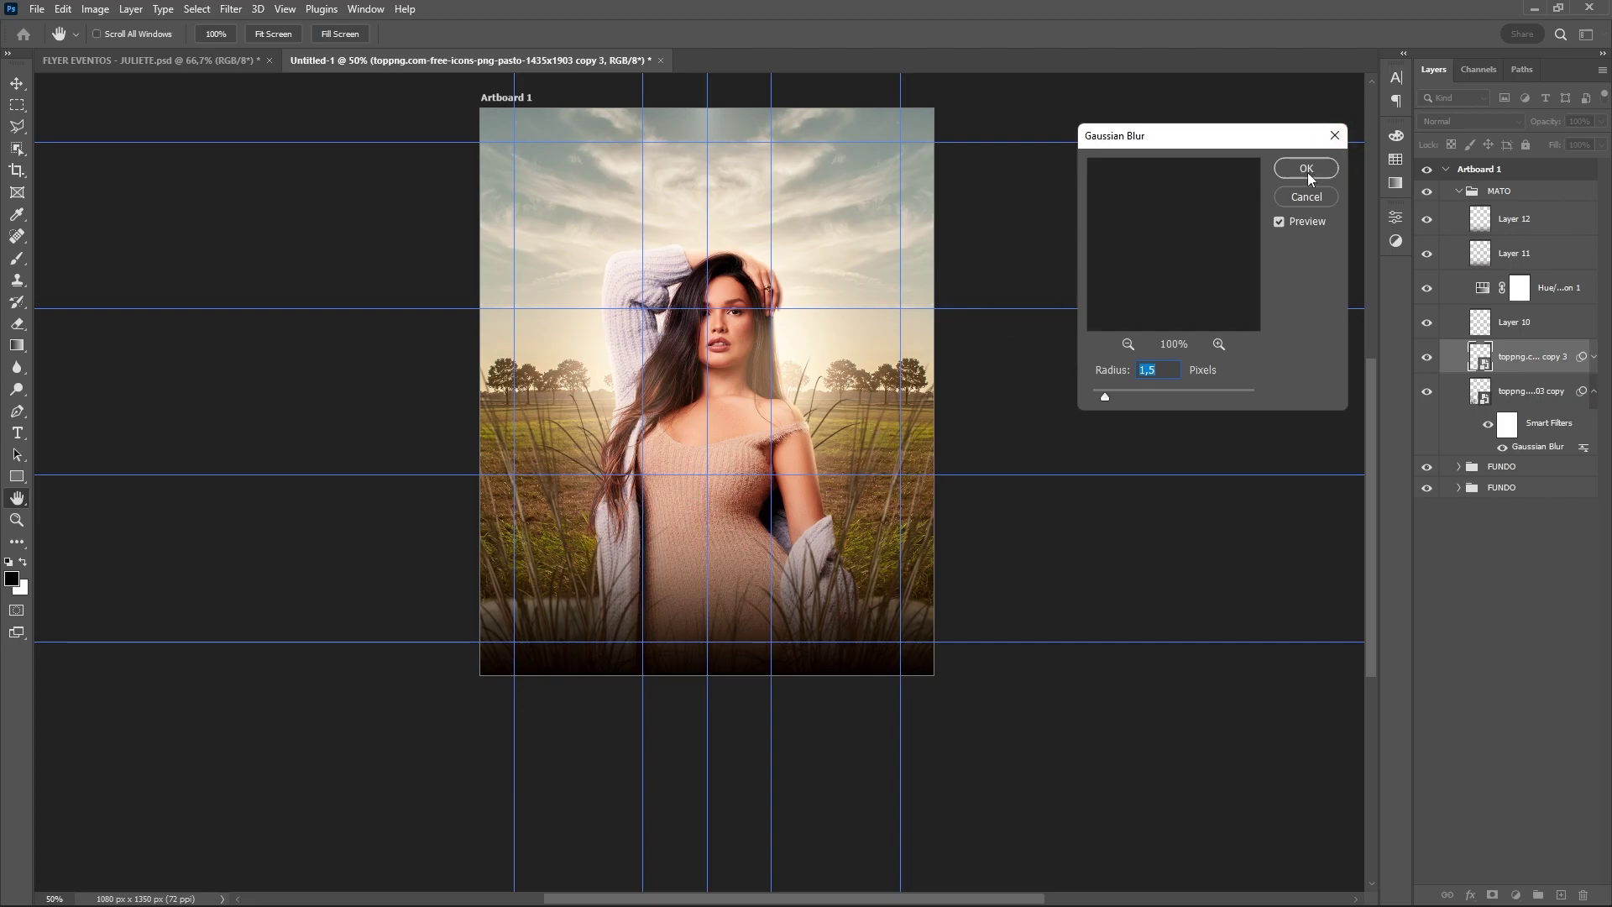
{"action": "key", "text": "b"}
{"action": "left_click", "coordinate": [1497, 552]}
Nudge the background mato grass group downward and move it below Layer 3
{"action": "left_click", "coordinate": [1458, 191]}
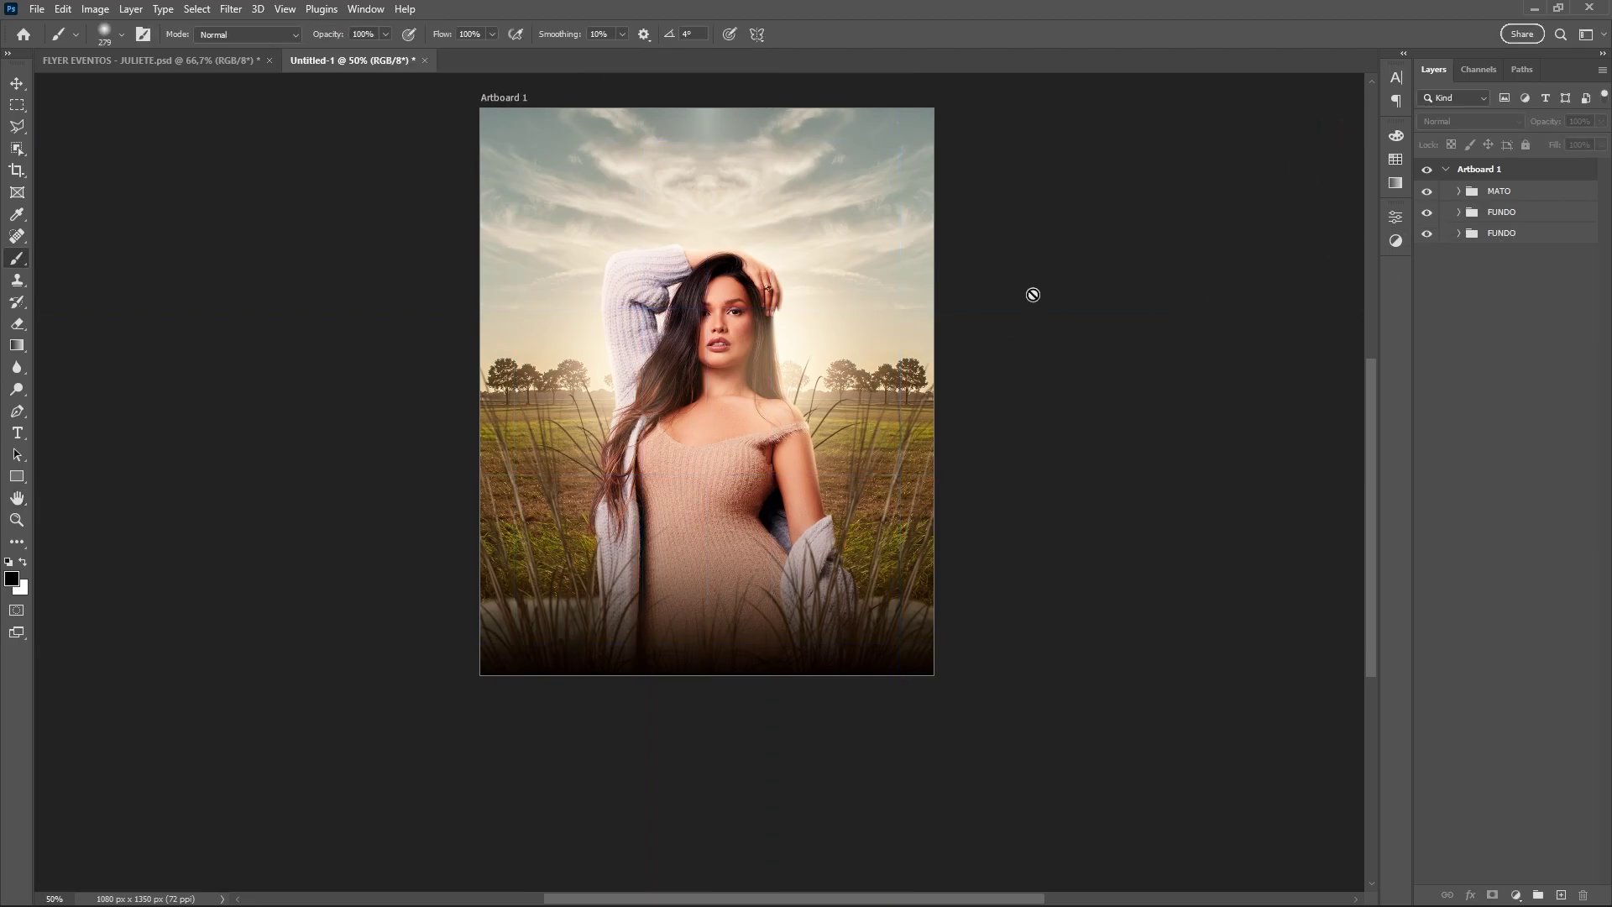
{"action": "left_click", "coordinate": [1459, 234]}
{"action": "key", "text": "ctrl+semicolon"}
{"action": "left_click", "coordinate": [1509, 276]}
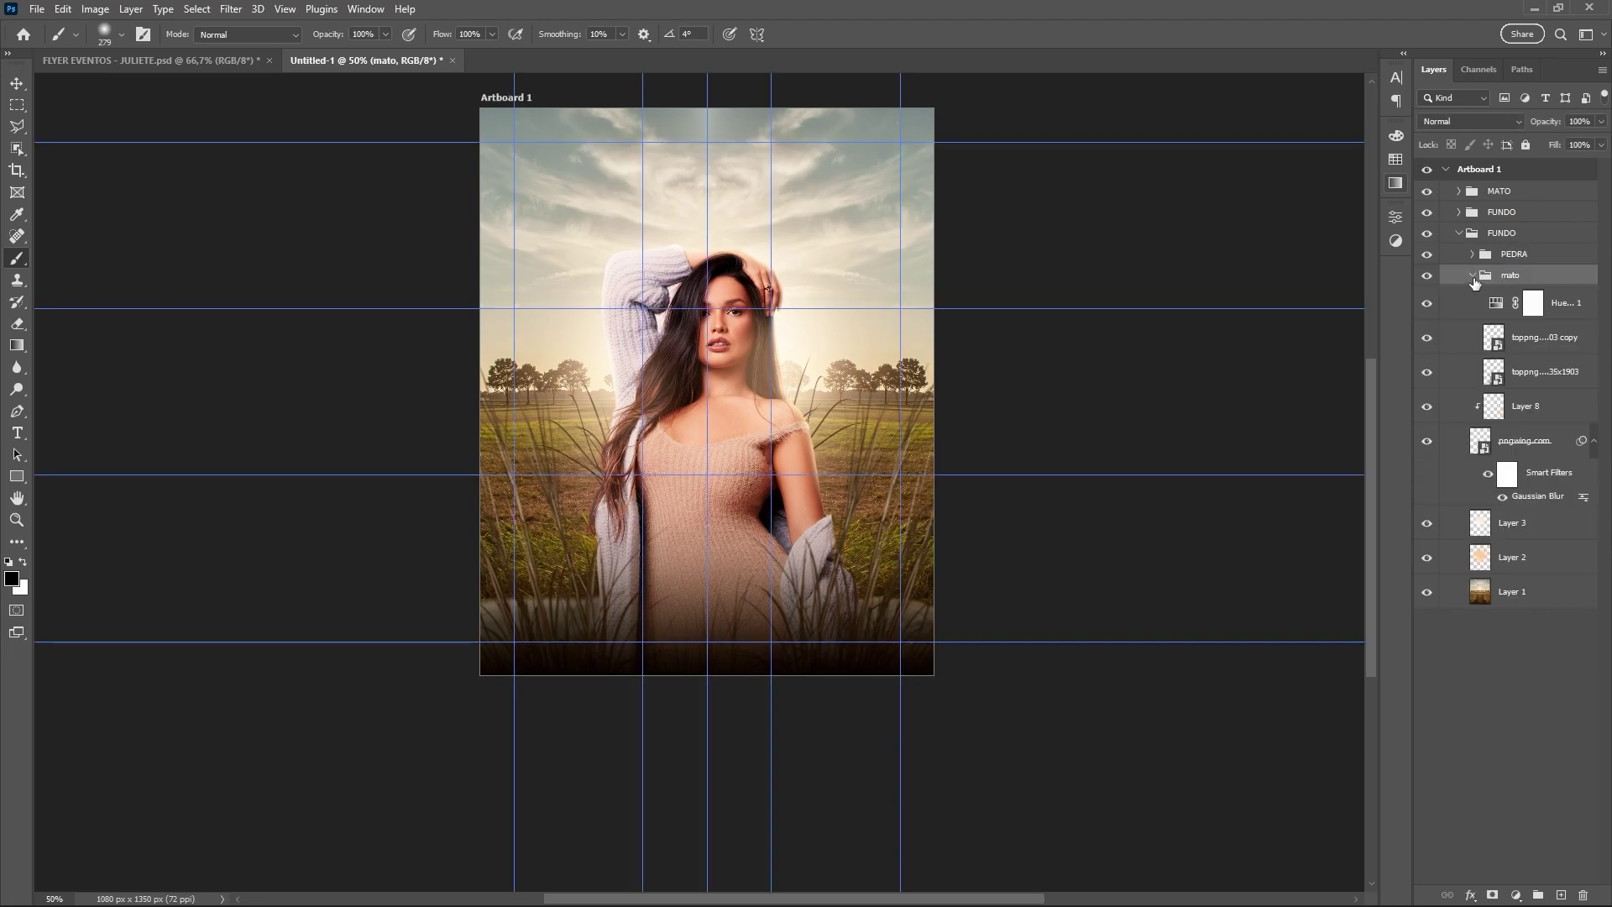
{"action": "left_click", "coordinate": [1472, 276]}
{"action": "key", "text": "ctrl+t"}
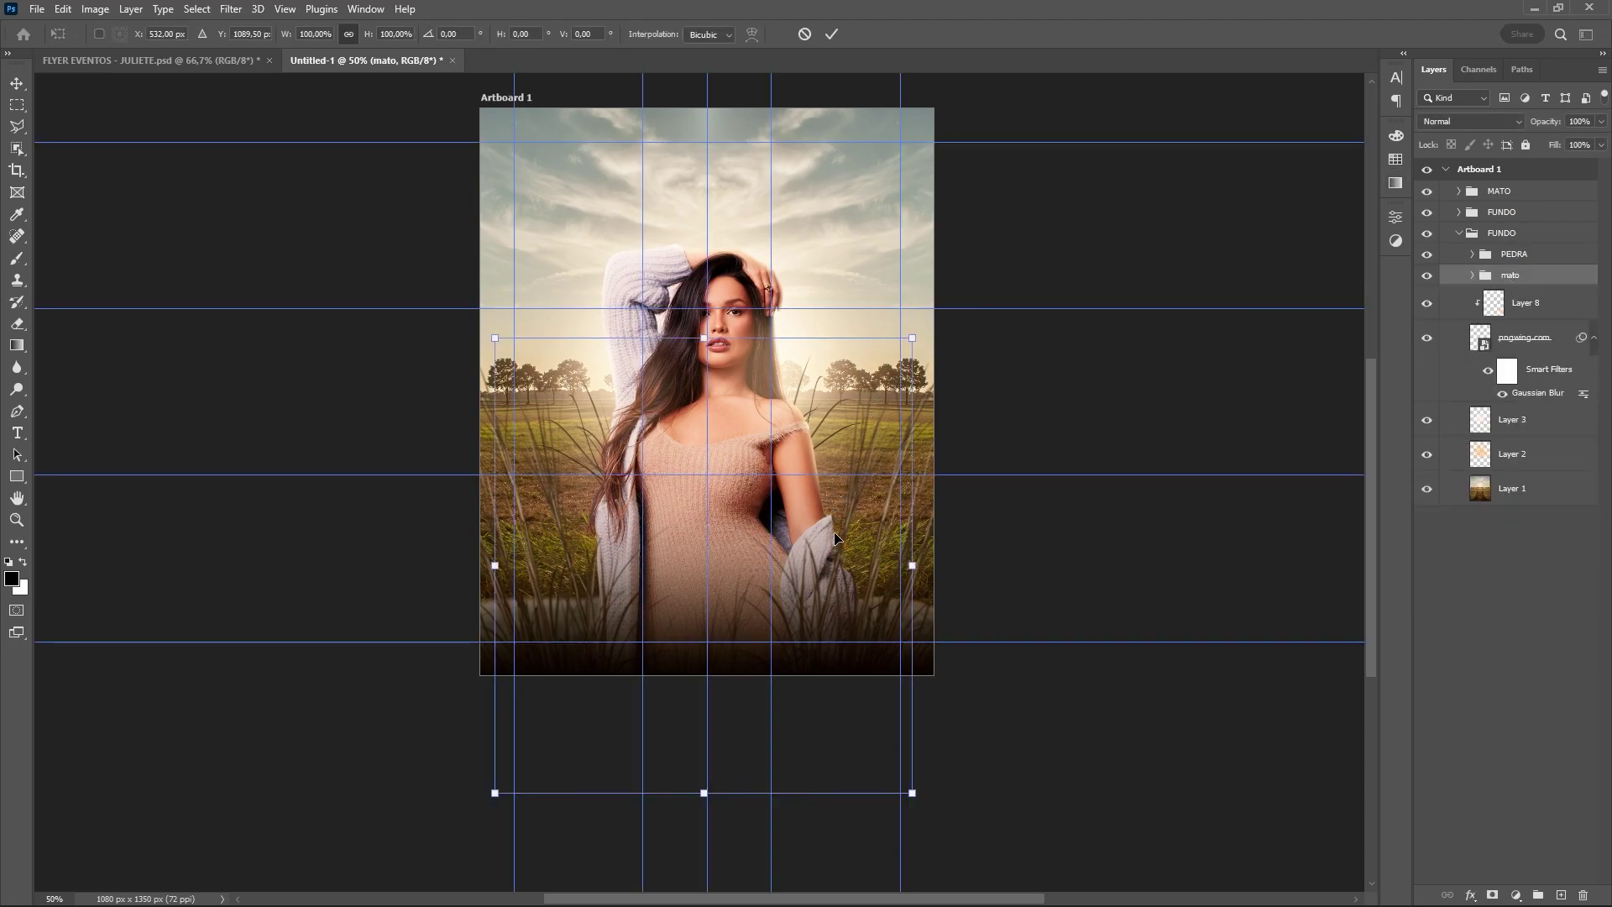
{"action": "key", "text": "shift+Down"}
{"action": "key", "text": "shift+Down"}
{"action": "key", "text": "shift+Down"}
{"action": "key", "text": "shift+Down"}
{"action": "key", "text": "shift+Down"}
{"action": "key", "text": "shift+Down"}
{"action": "key", "text": "shift+Down"}
{"action": "key", "text": "shift+Down"}
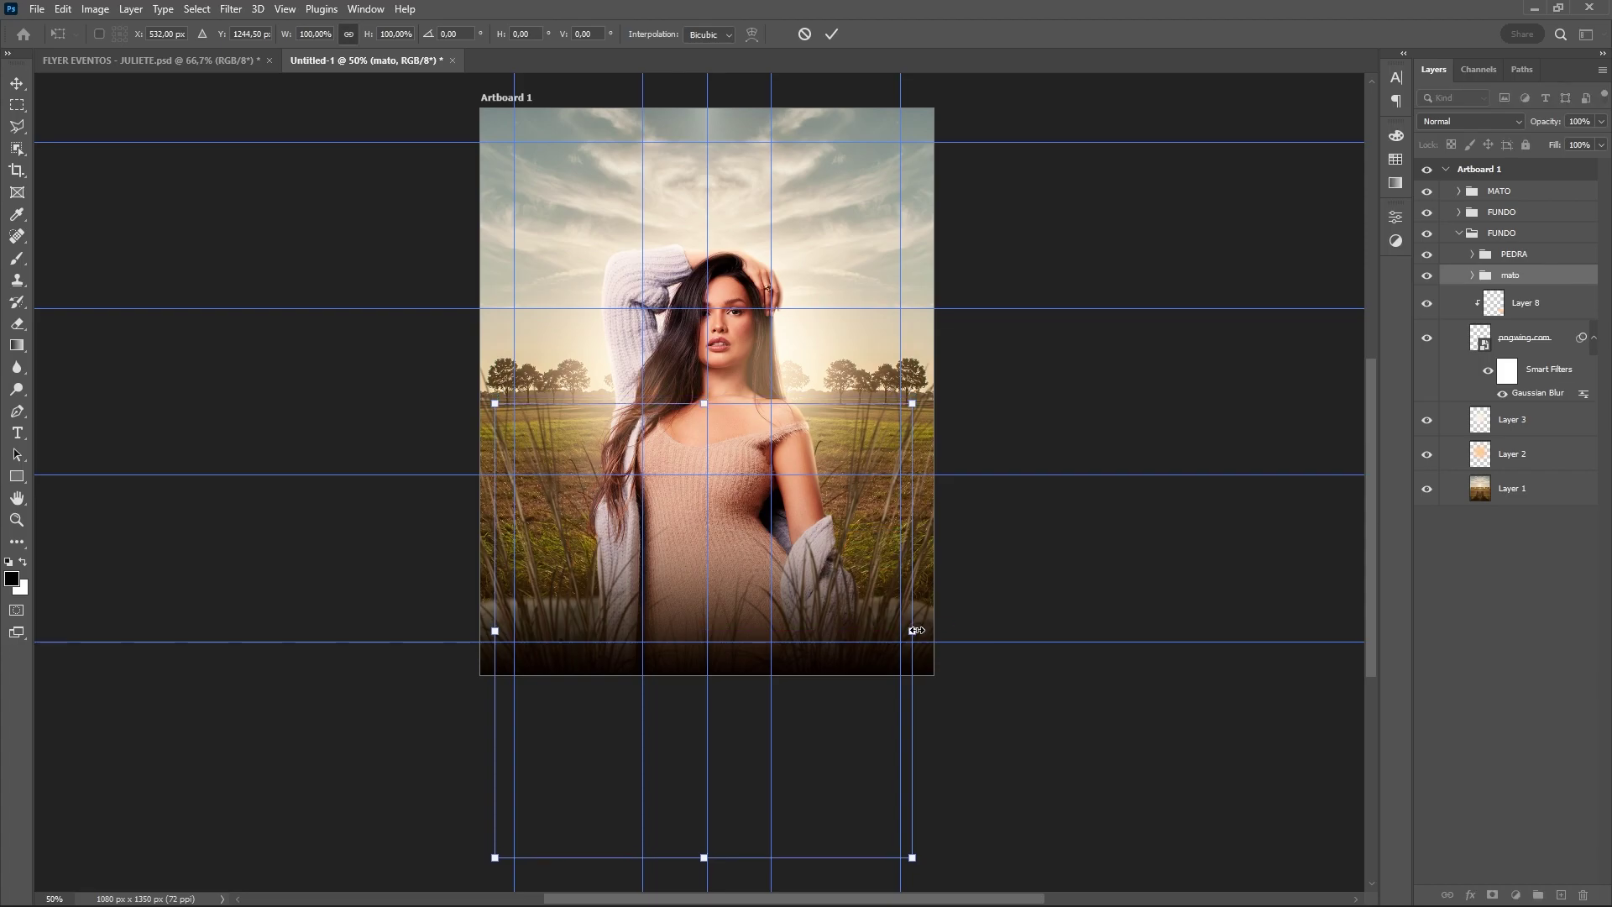
{"action": "key", "text": "Return"}
{"action": "key", "text": "b"}
{"action": "left_click_drag", "start_coordinate": [1511, 420], "coordinate": [1498, 433]}
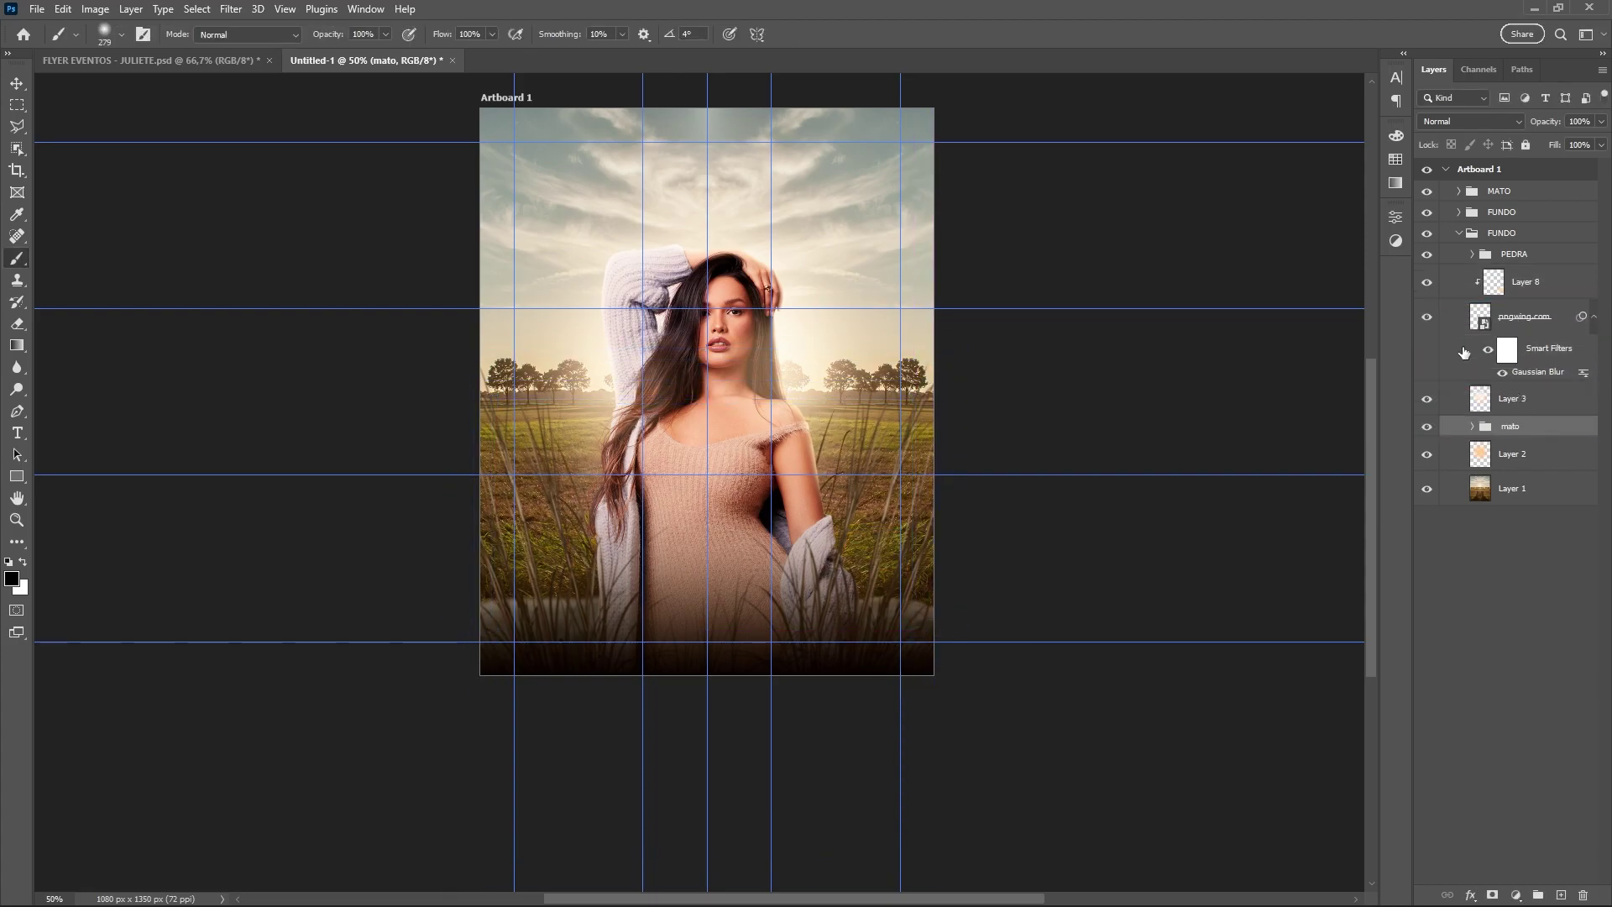
Move the PEDRA group out to top level and rename the upper FUNDO group to FOTO
{"action": "left_click", "coordinate": [1481, 258]}
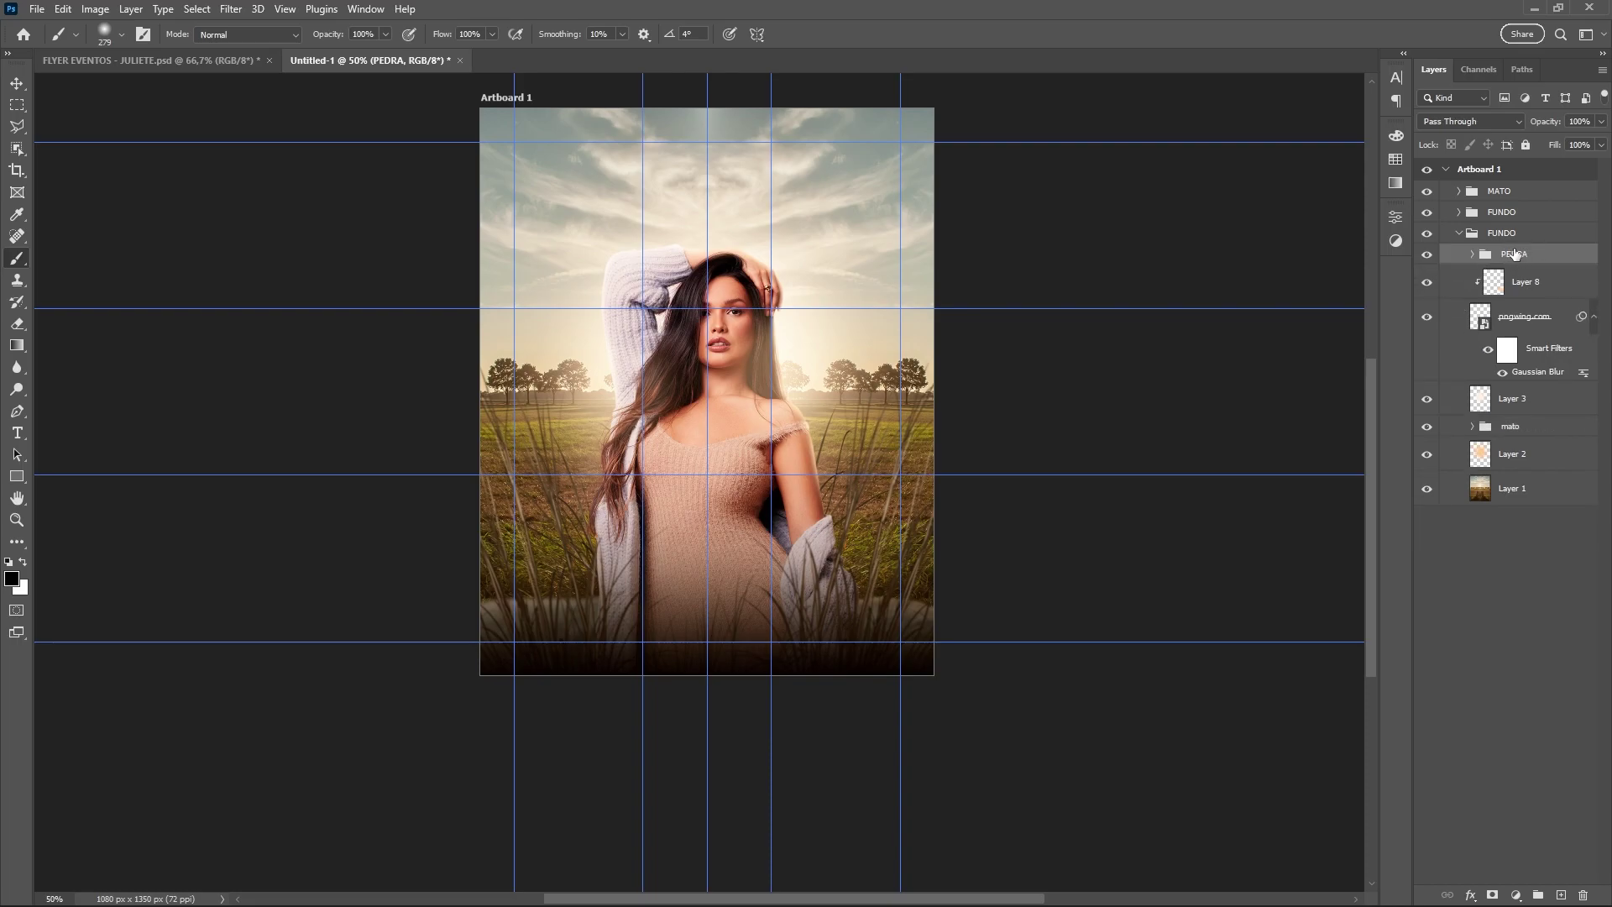
{"action": "left_click_drag", "start_coordinate": [1516, 253], "coordinate": [1522, 217]}
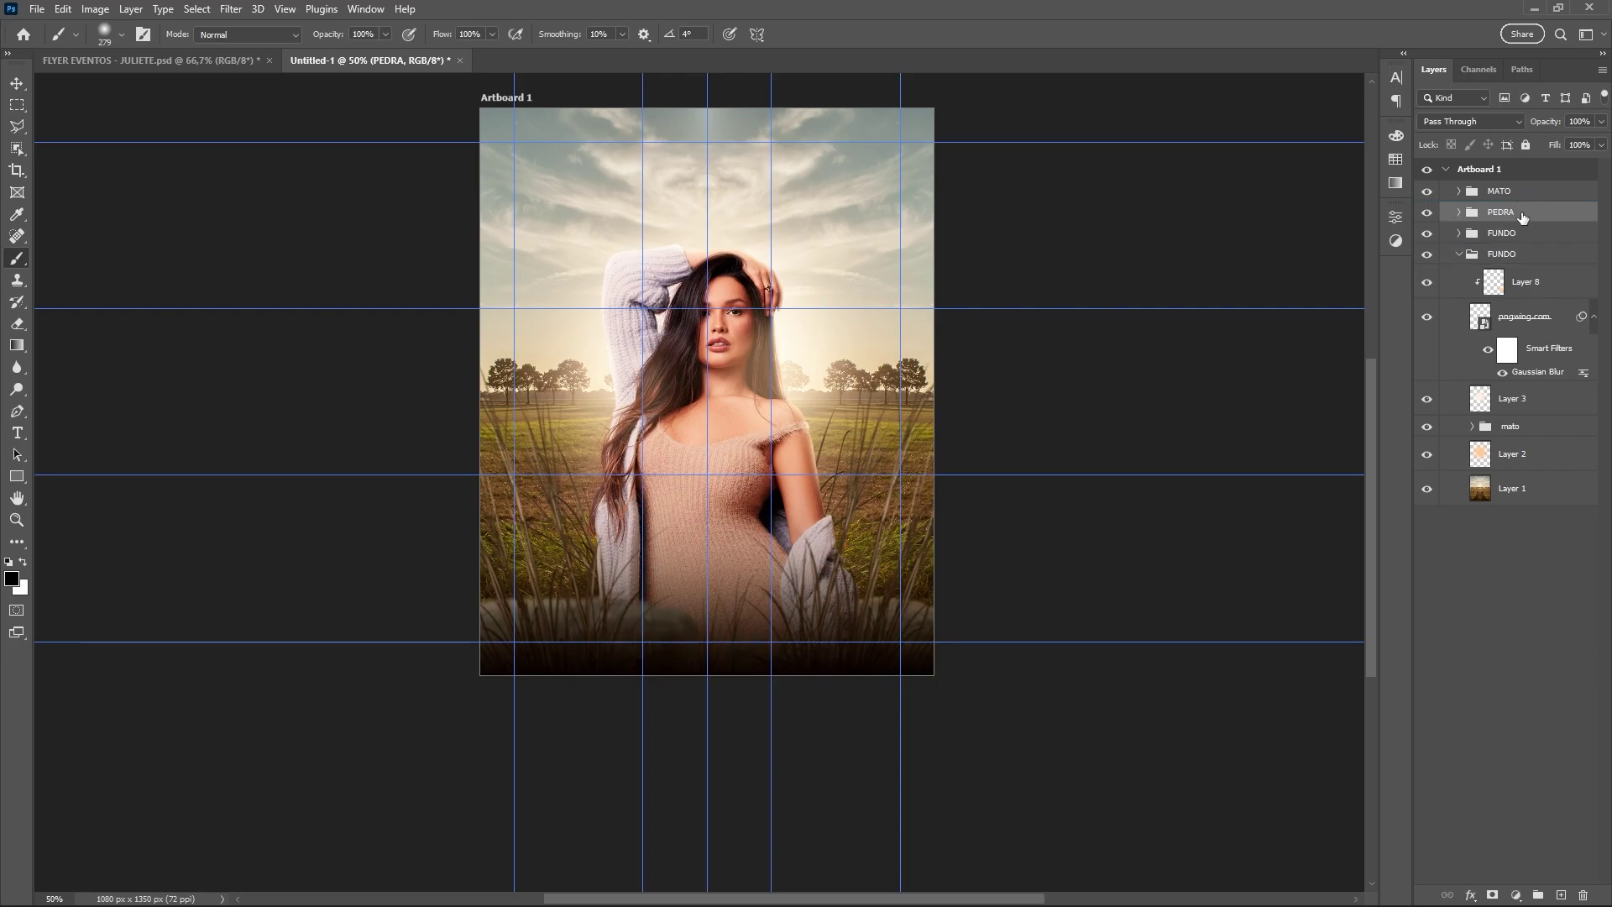
{"action": "left_click", "coordinate": [1459, 254]}
{"action": "left_click", "coordinate": [1494, 234]}
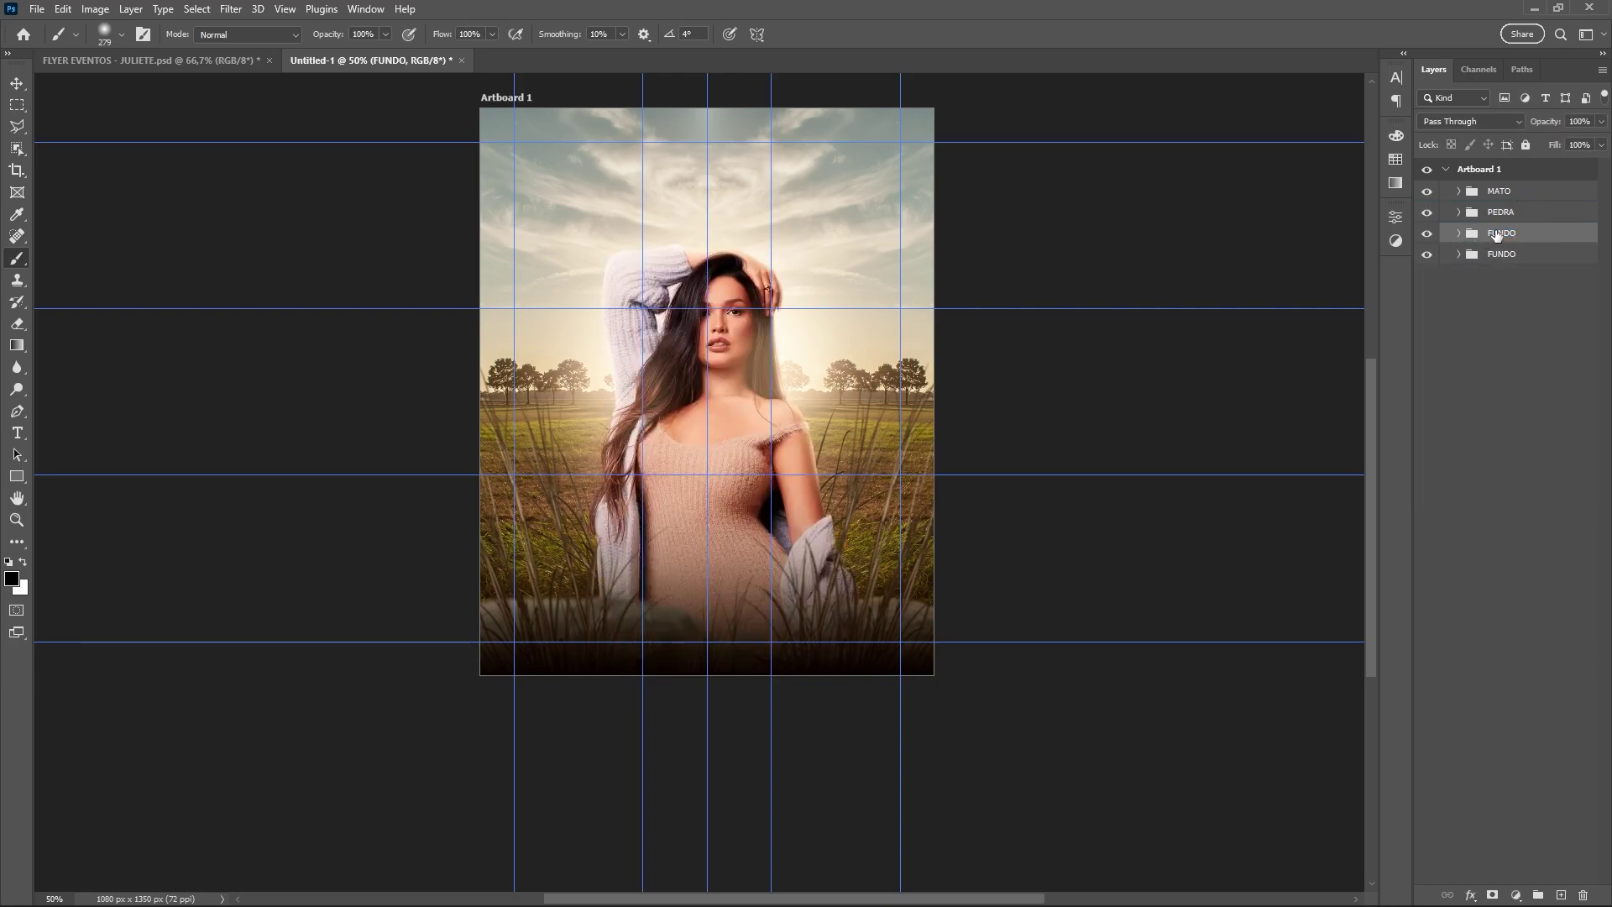
{"action": "type", "text": "FOTO"}
{"action": "key", "text": "Return"}
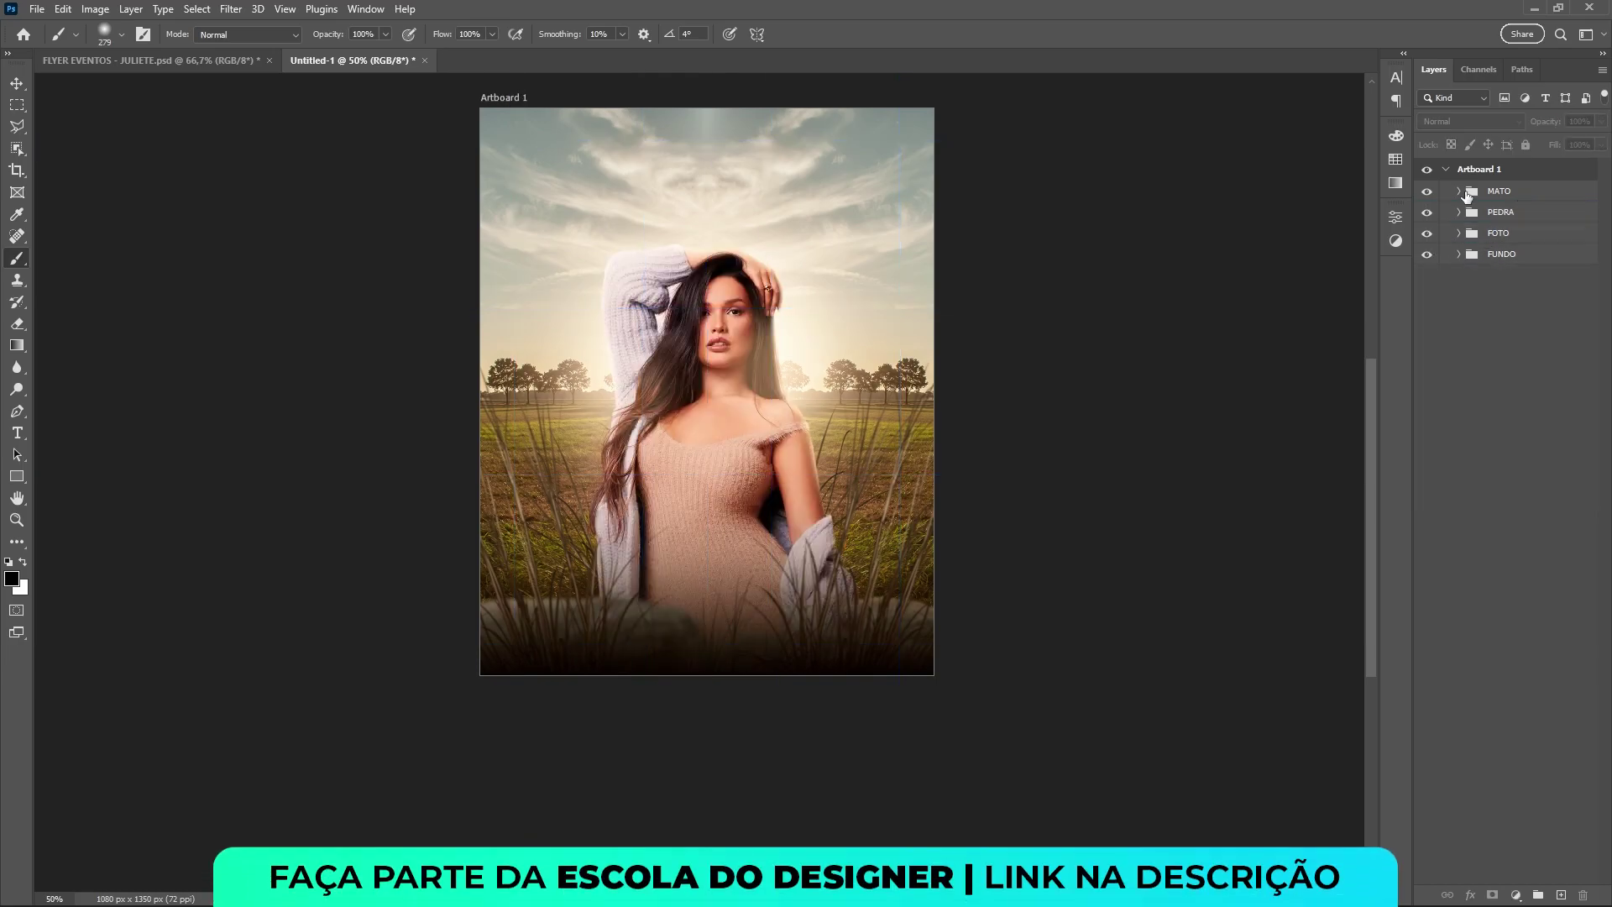
Scale up the blurred foreground grass smart object in MATO slightly
{"action": "left_click", "coordinate": [1462, 195]}
{"action": "left_click", "coordinate": [1459, 192]}
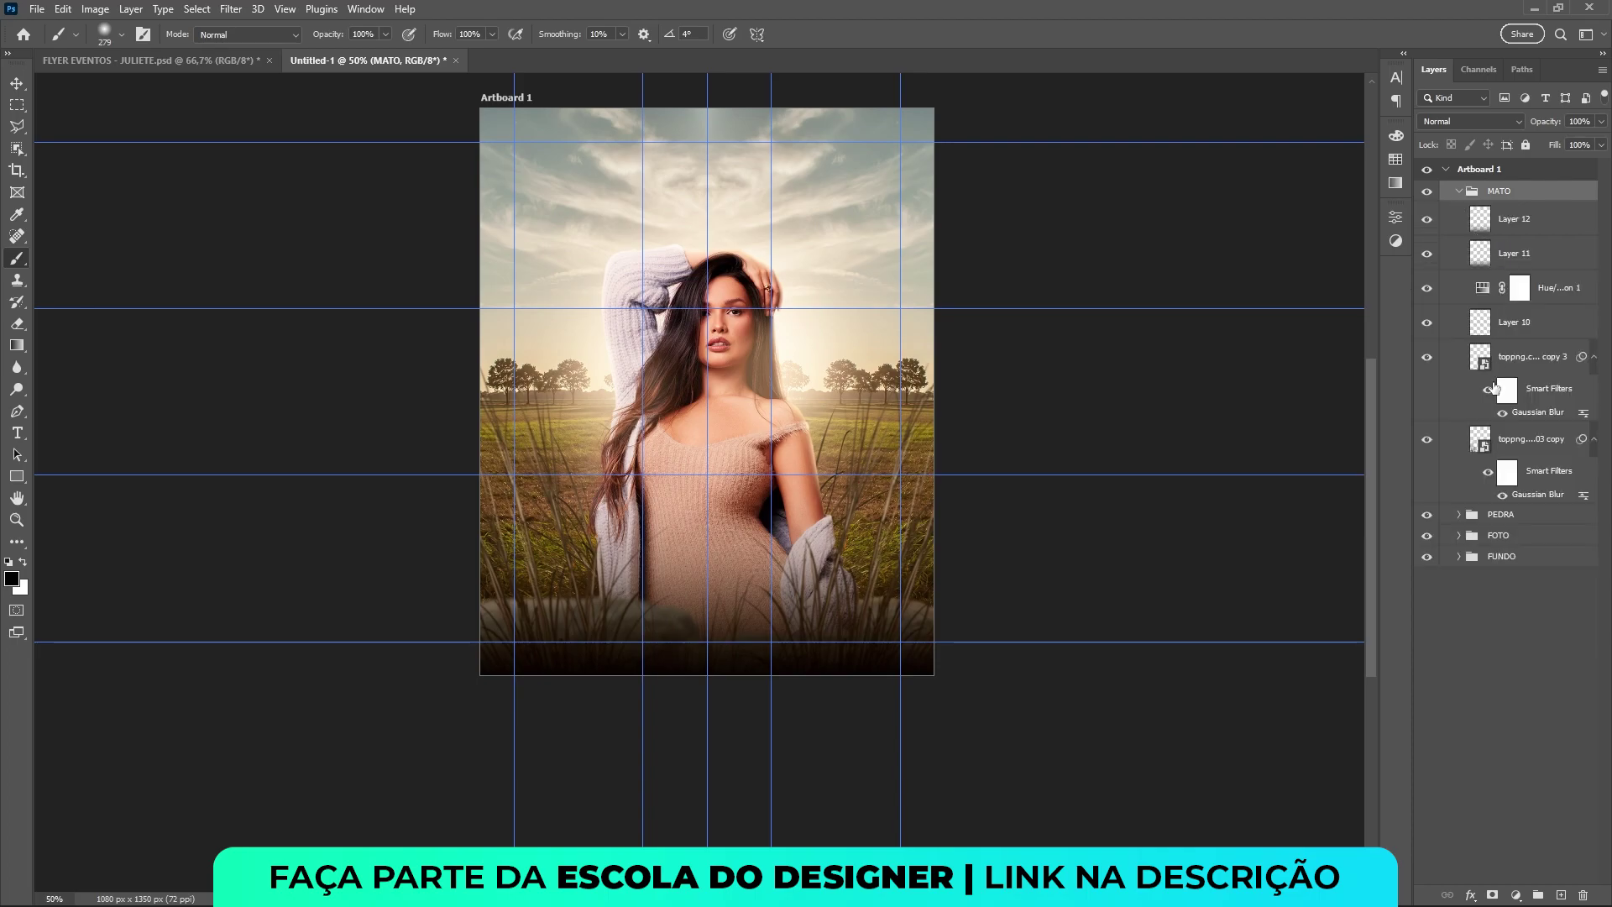
{"action": "left_click", "coordinate": [1503, 447]}
{"action": "key", "text": "ctrl+t"}
{"action": "key", "text": "Return"}
{"action": "mouse_move", "coordinate": [1052, 619]}
{"action": "left_mouse_down"}
{"action": "mouse_move", "coordinate": [1105, 631]}
{"action": "mouse_move", "coordinate": [1019, 587]}
{"action": "left_mouse_up"}
{"action": "key", "text": "Return"}
{"action": "key", "text": "b"}
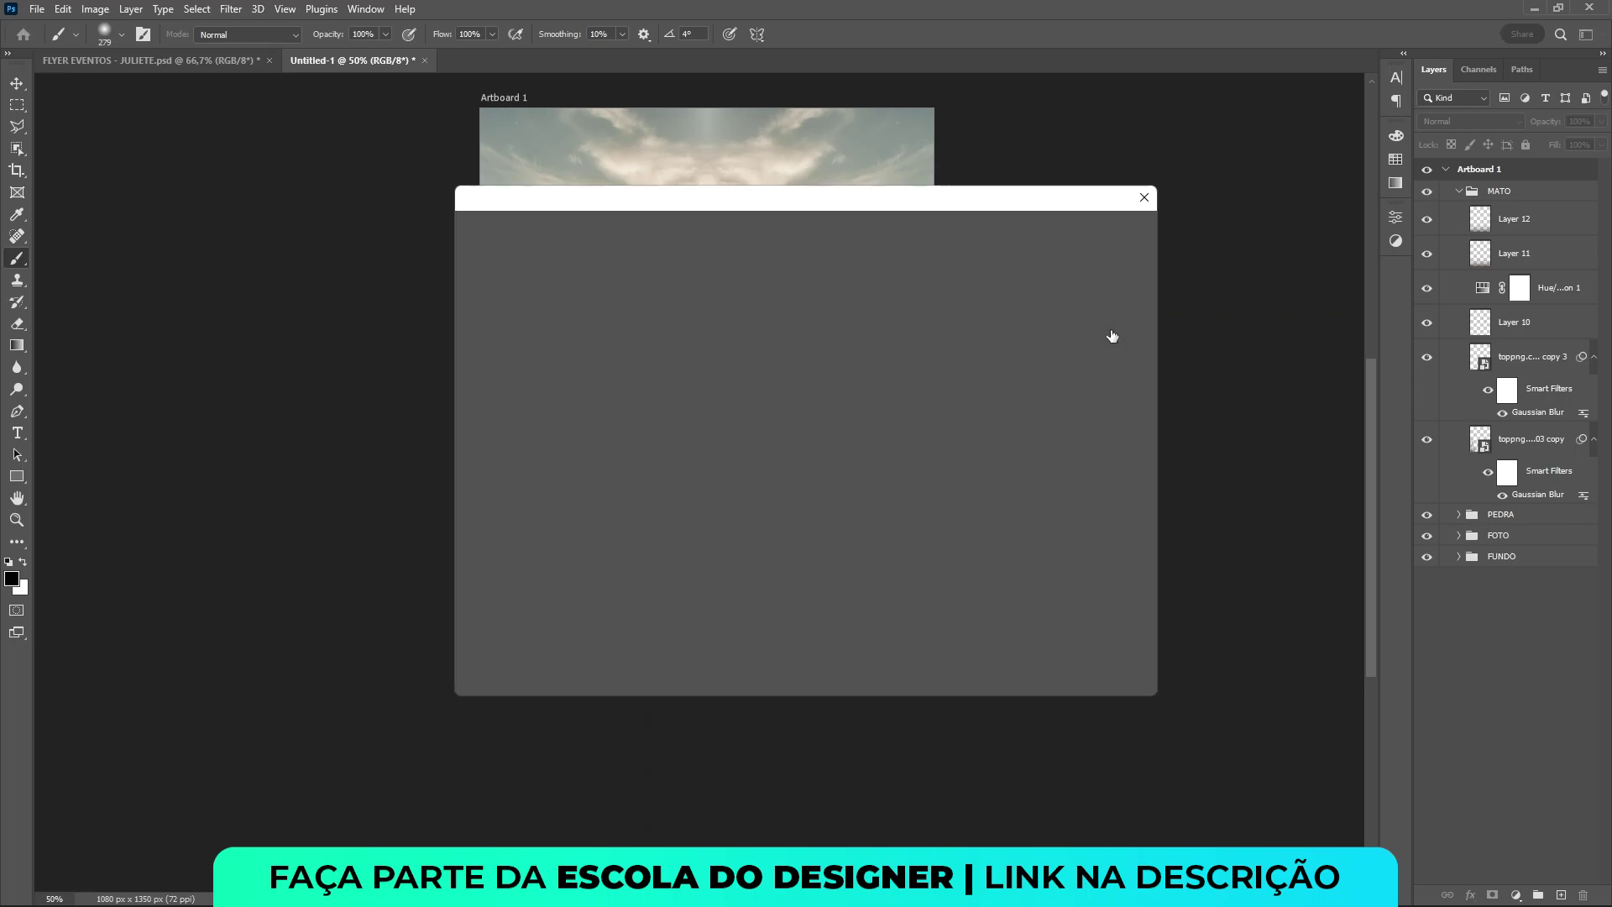
{"action": "key", "text": "Escape"}
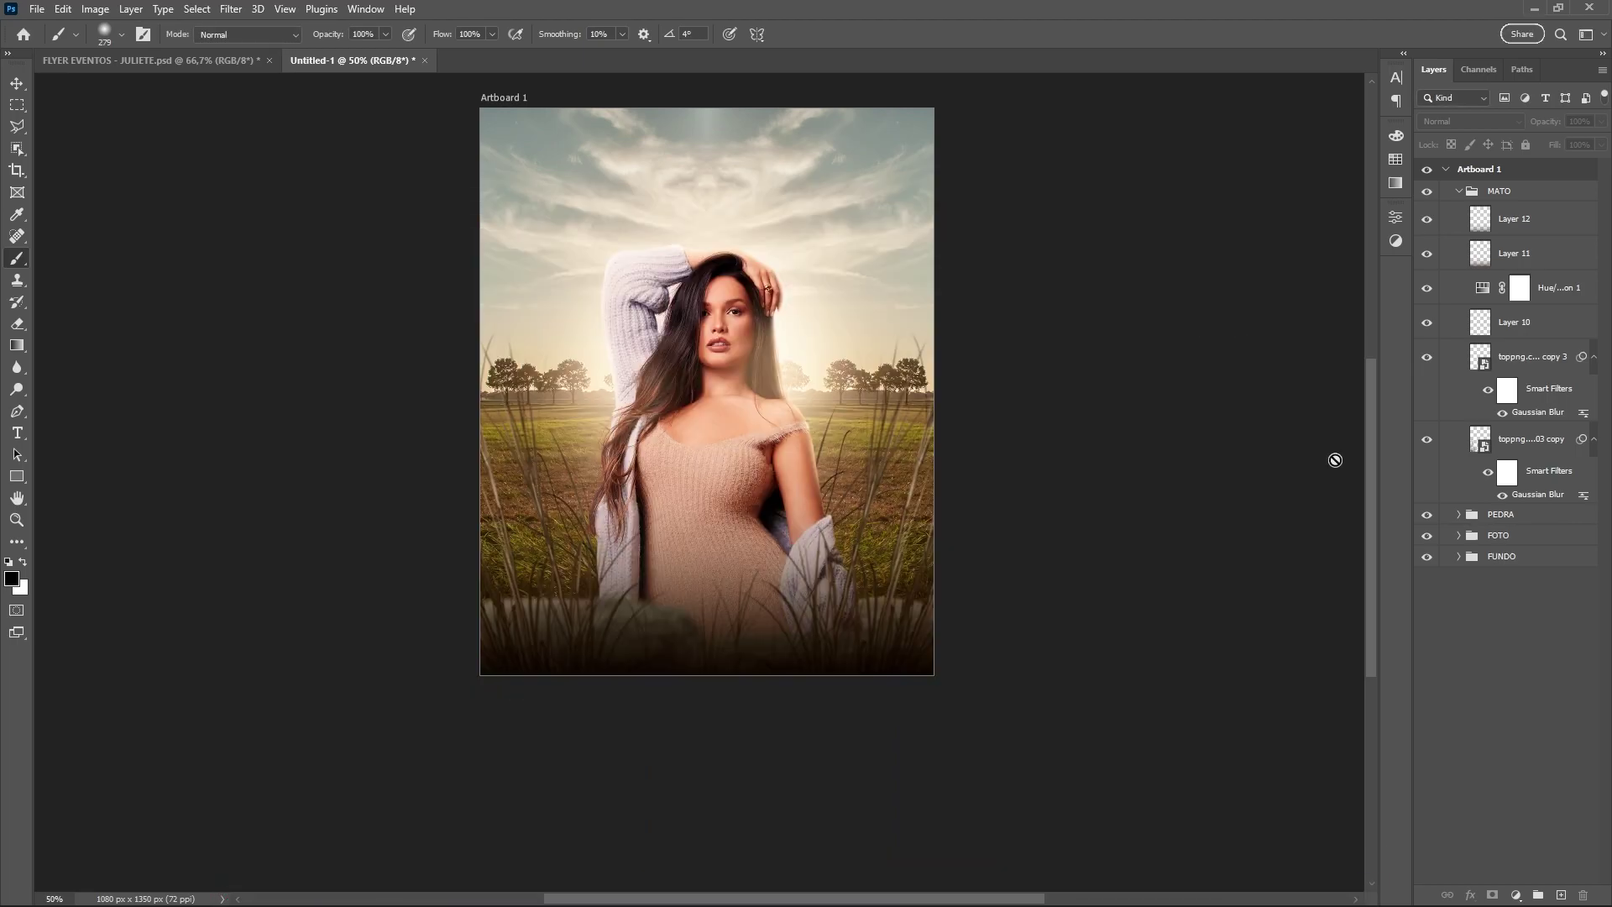
{"action": "left_click", "coordinate": [1458, 191]}
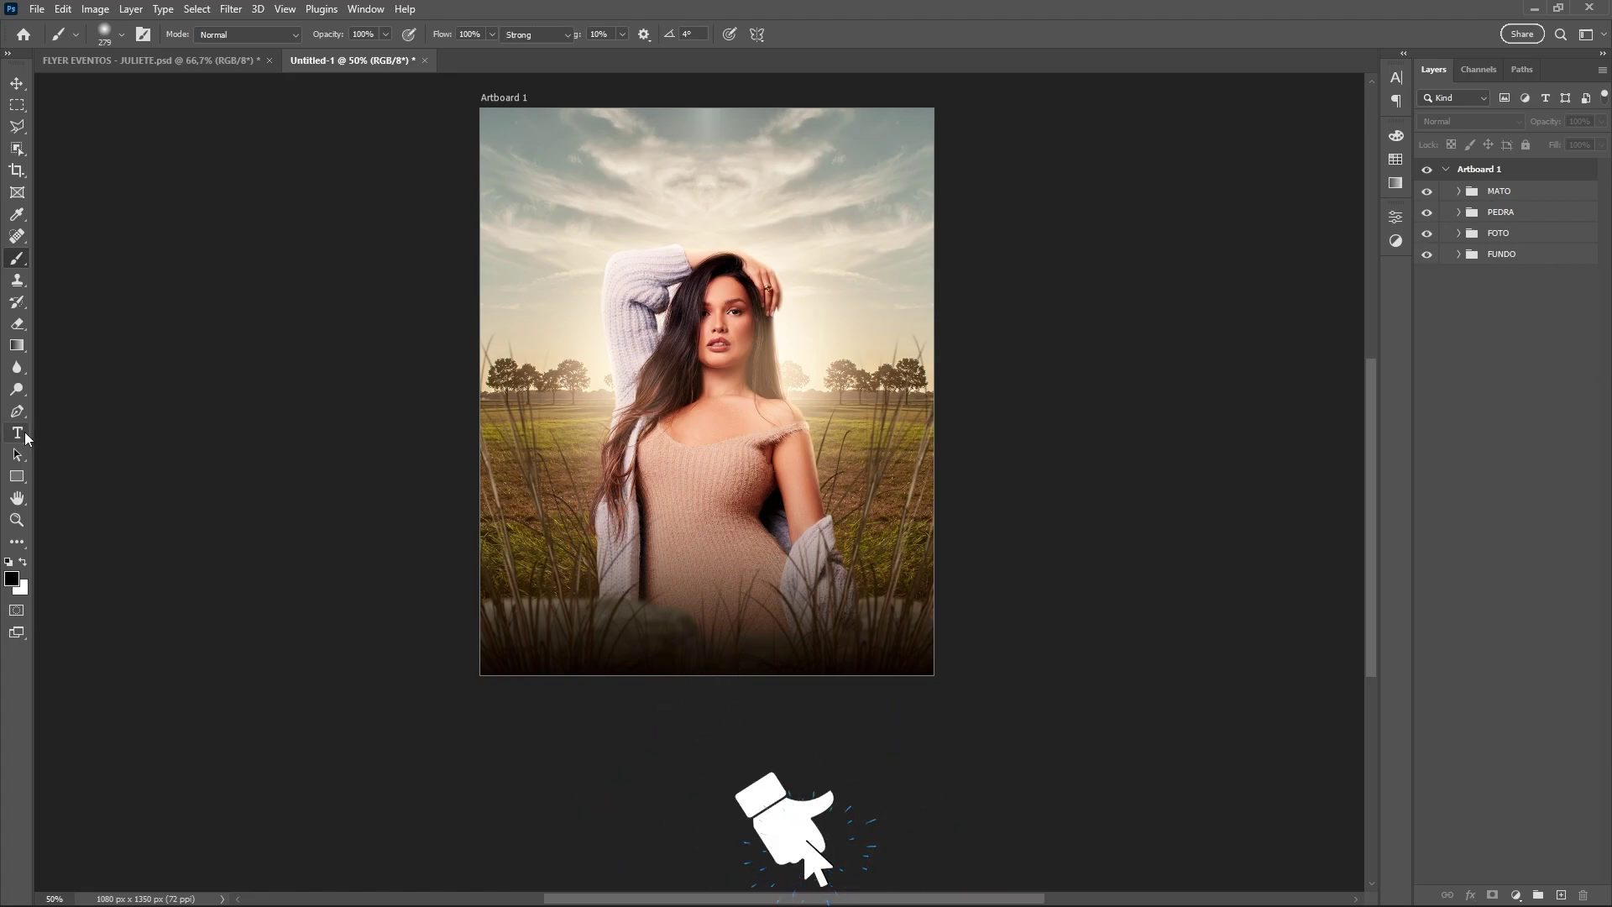
Type 'Forro' near the top in Black Cameo Demo at 72 pt
{"action": "left_click", "coordinate": [16, 432]}
{"action": "left_click", "coordinate": [138, 38]}
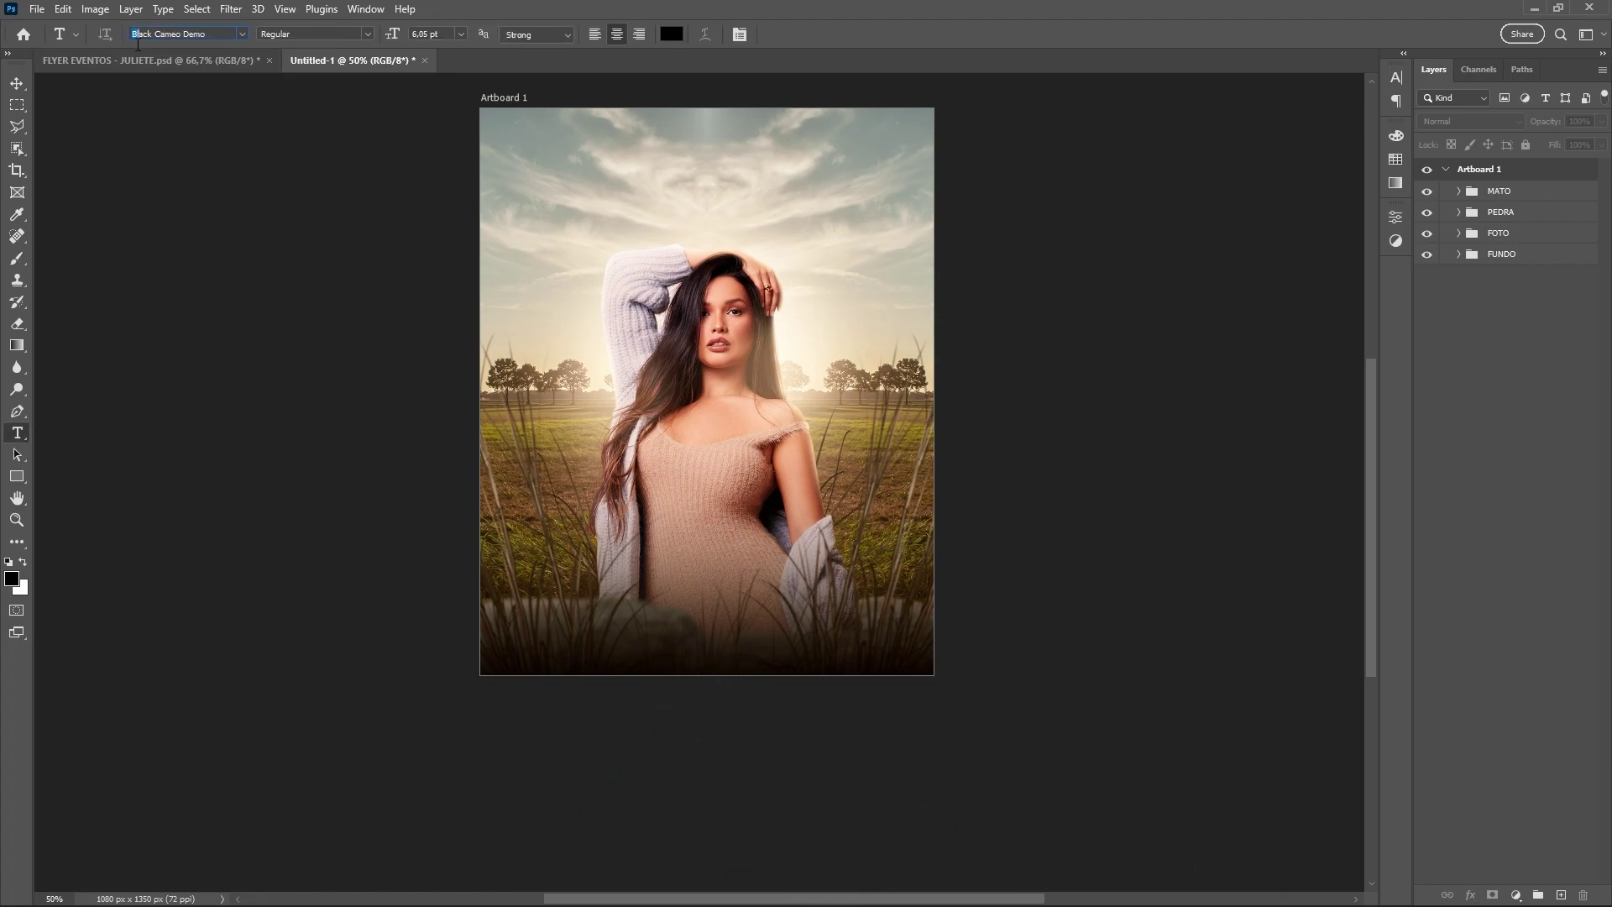
{"action": "left_click", "coordinate": [594, 193]}
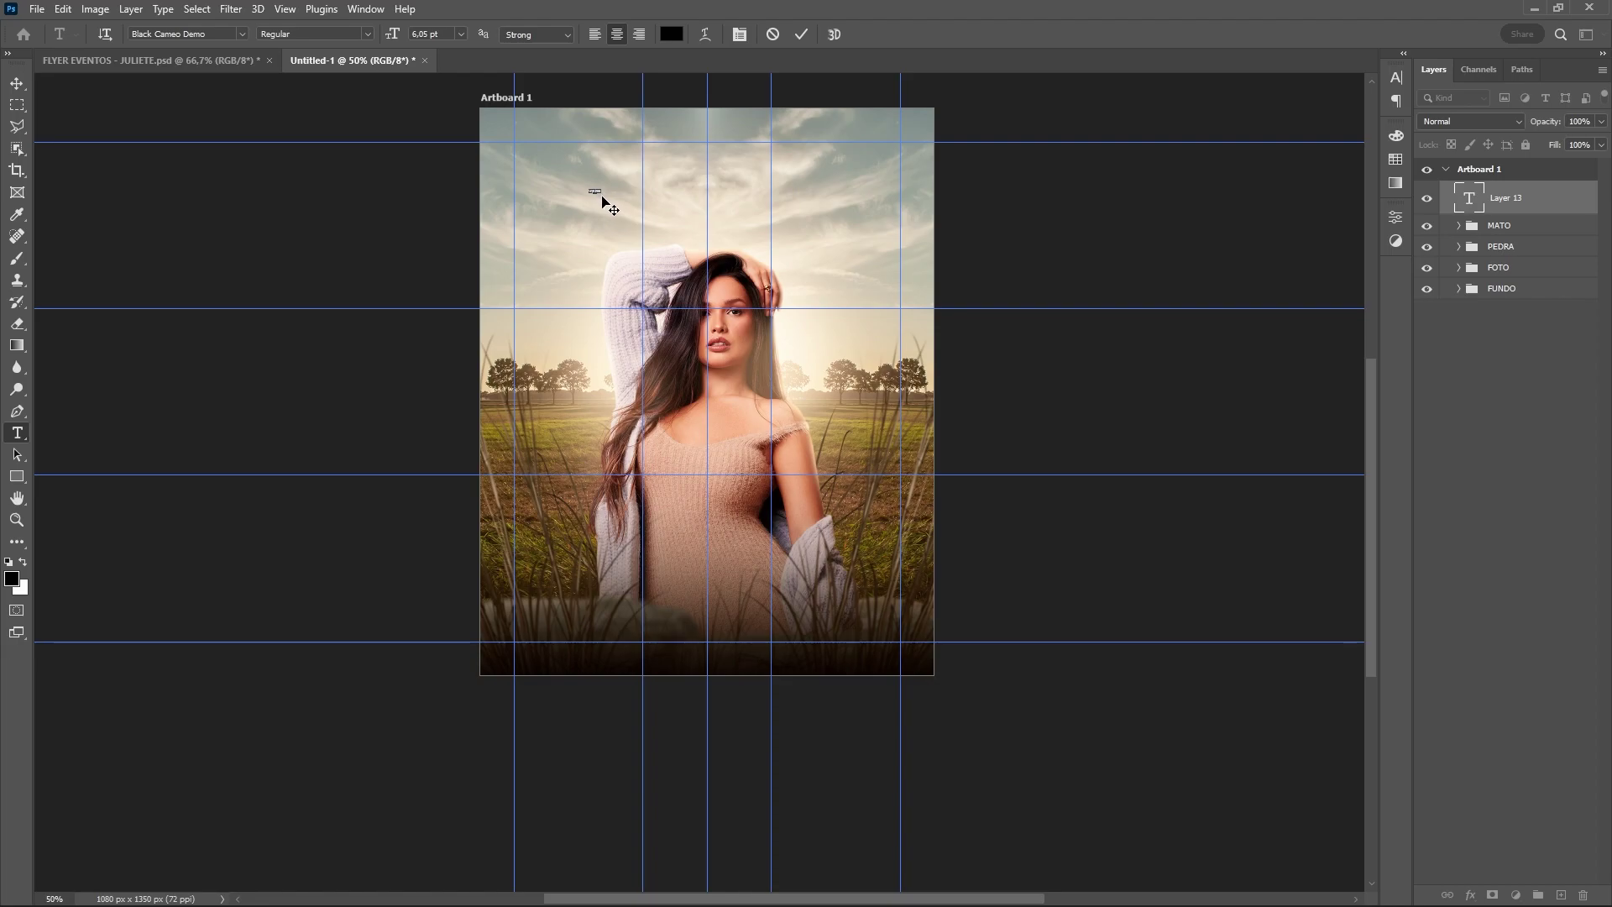
{"action": "left_click", "coordinate": [460, 34]}
{"action": "left_click", "coordinate": [466, 247]}
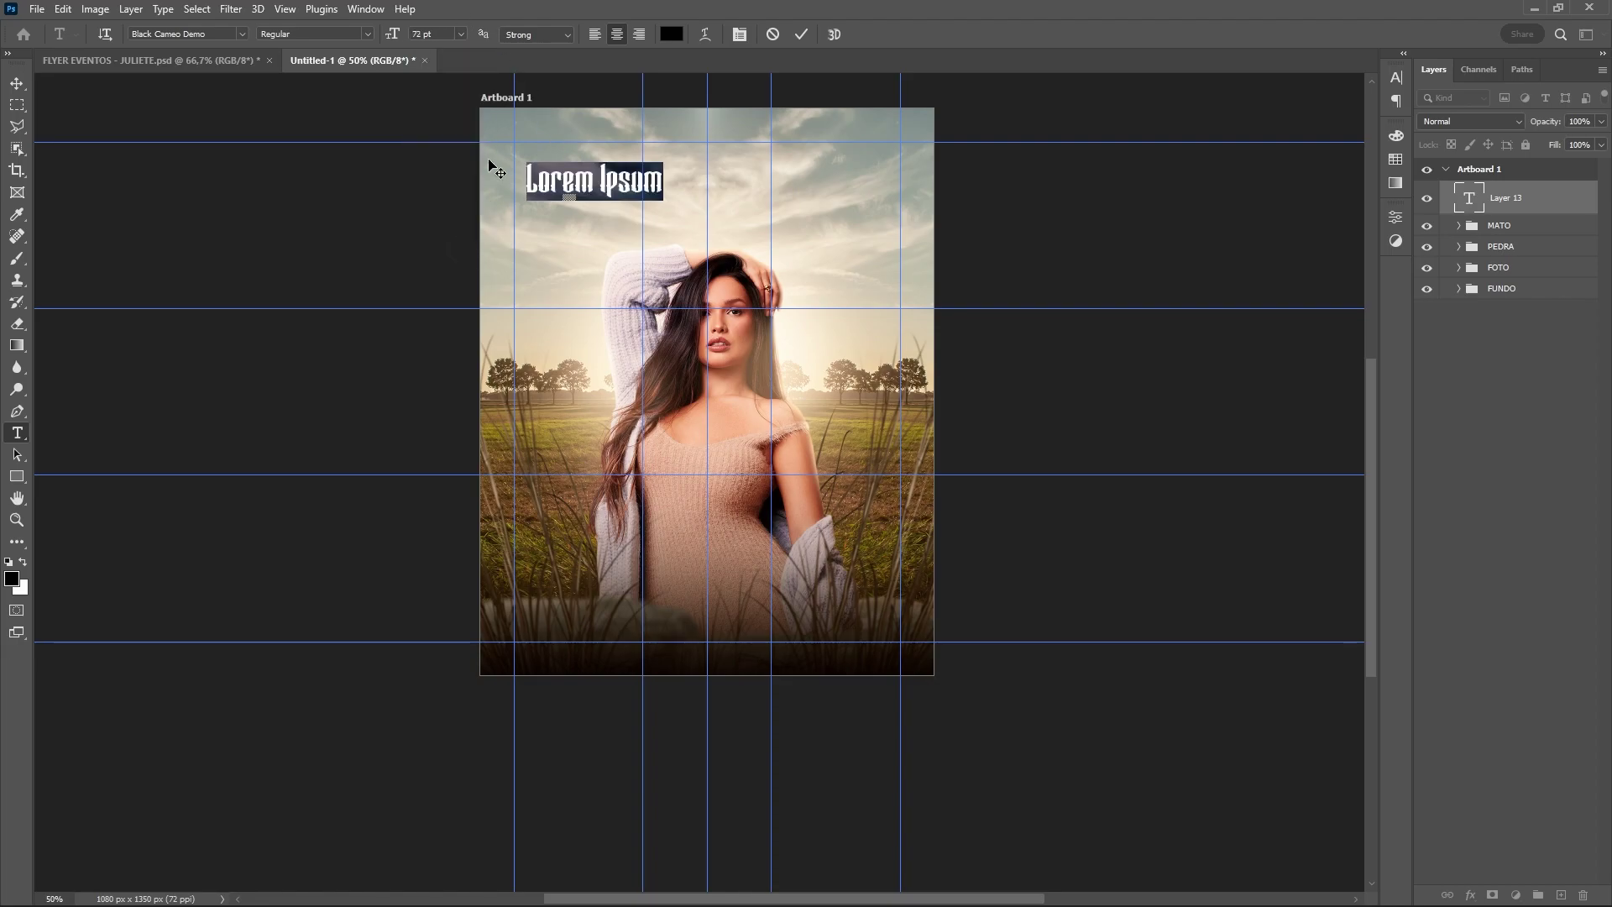
{"action": "type", "text": "f"}
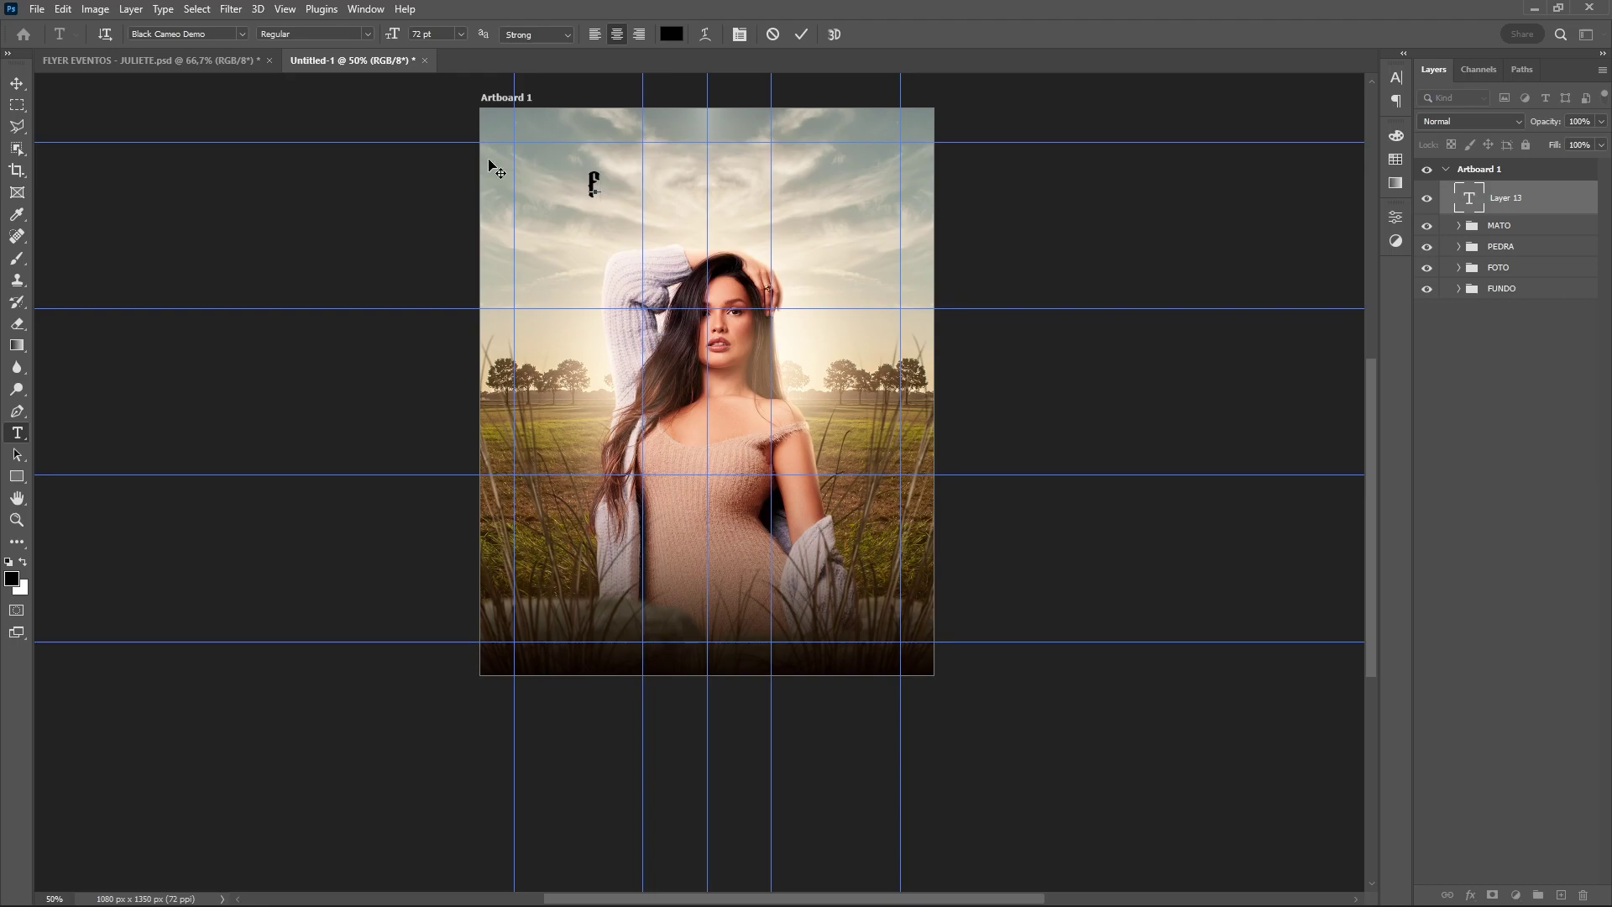
{"action": "type", "text": "l"}
{"action": "key", "text": "BackSpace"}
{"action": "key", "text": "BackSpace"}
{"action": "type", "text": "F"}
{"action": "type", "text": "orro"}
{"action": "key", "text": "ctrl+Return"}
Enlarge the Forro title across the top and move its layer below the FOTO group
{"action": "key", "text": "ctrl+t"}
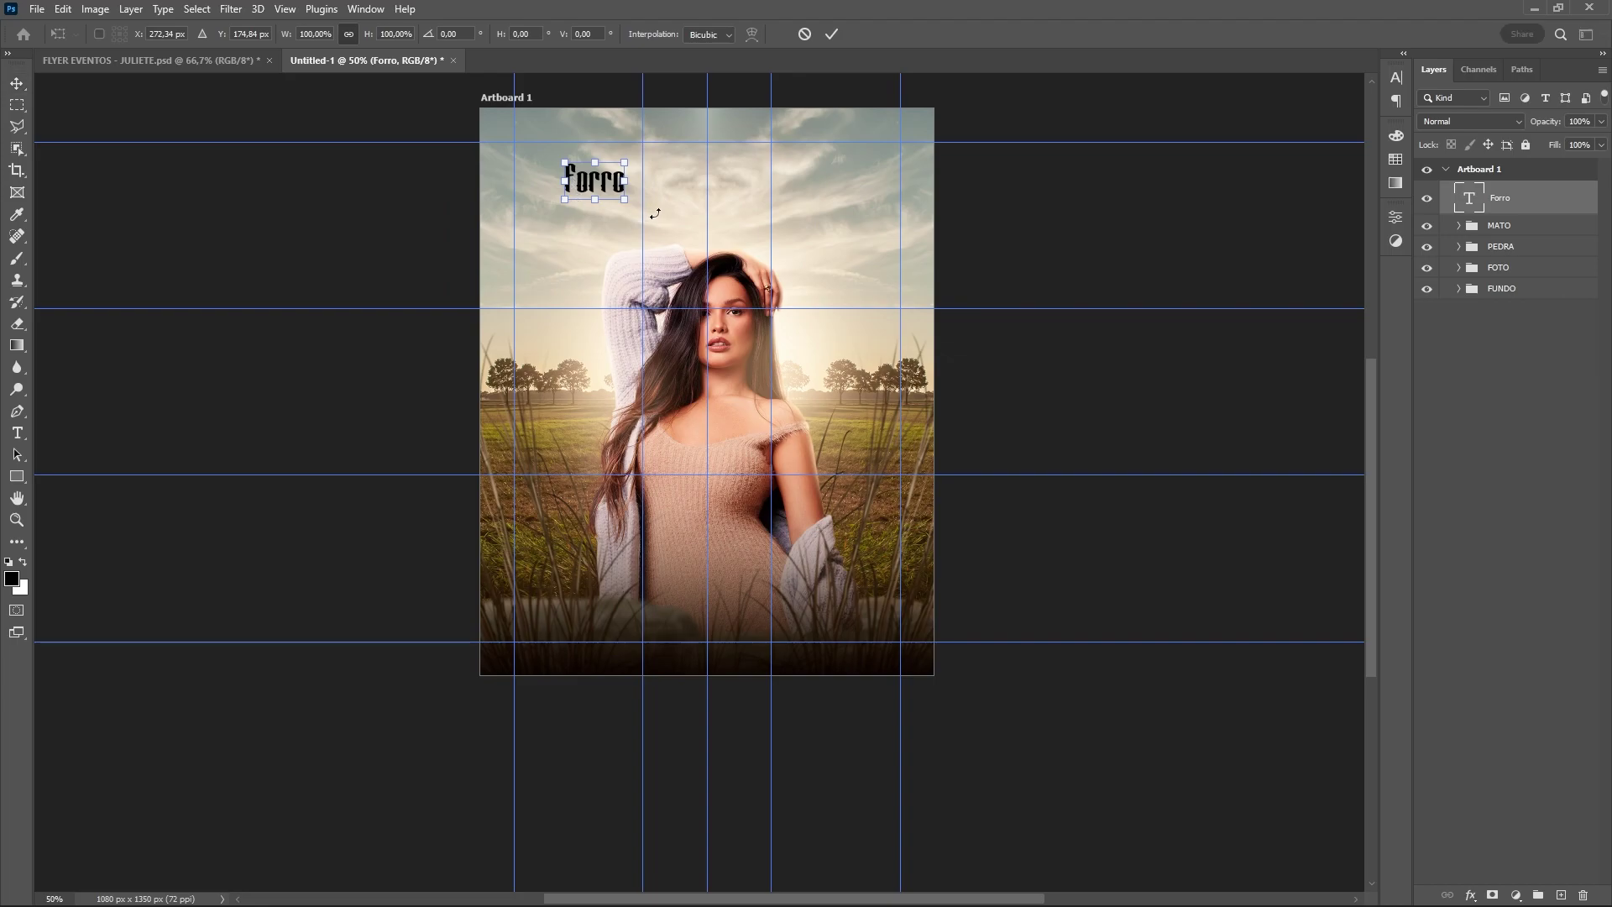
{"action": "mouse_move", "coordinate": [624, 200]}
{"action": "left_mouse_down"}
{"action": "mouse_move", "coordinate": [881, 283]}
{"action": "mouse_move", "coordinate": [865, 274]}
{"action": "left_mouse_up"}
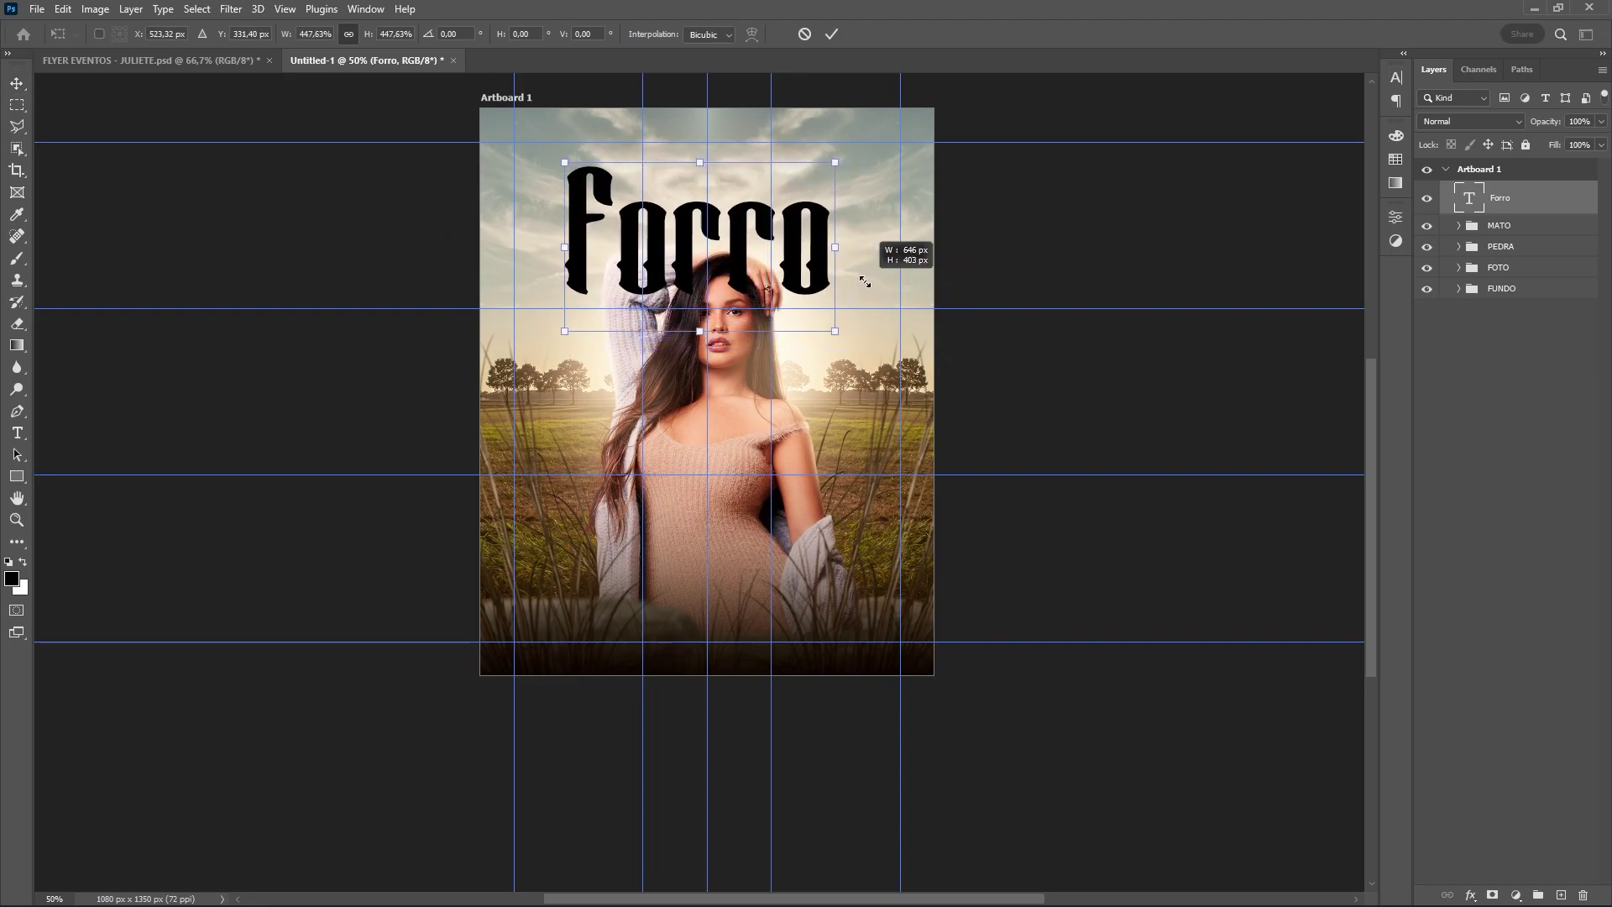
{"action": "key", "text": "Return"}
{"action": "left_click_drag", "start_coordinate": [1499, 198], "coordinate": [1511, 270]}
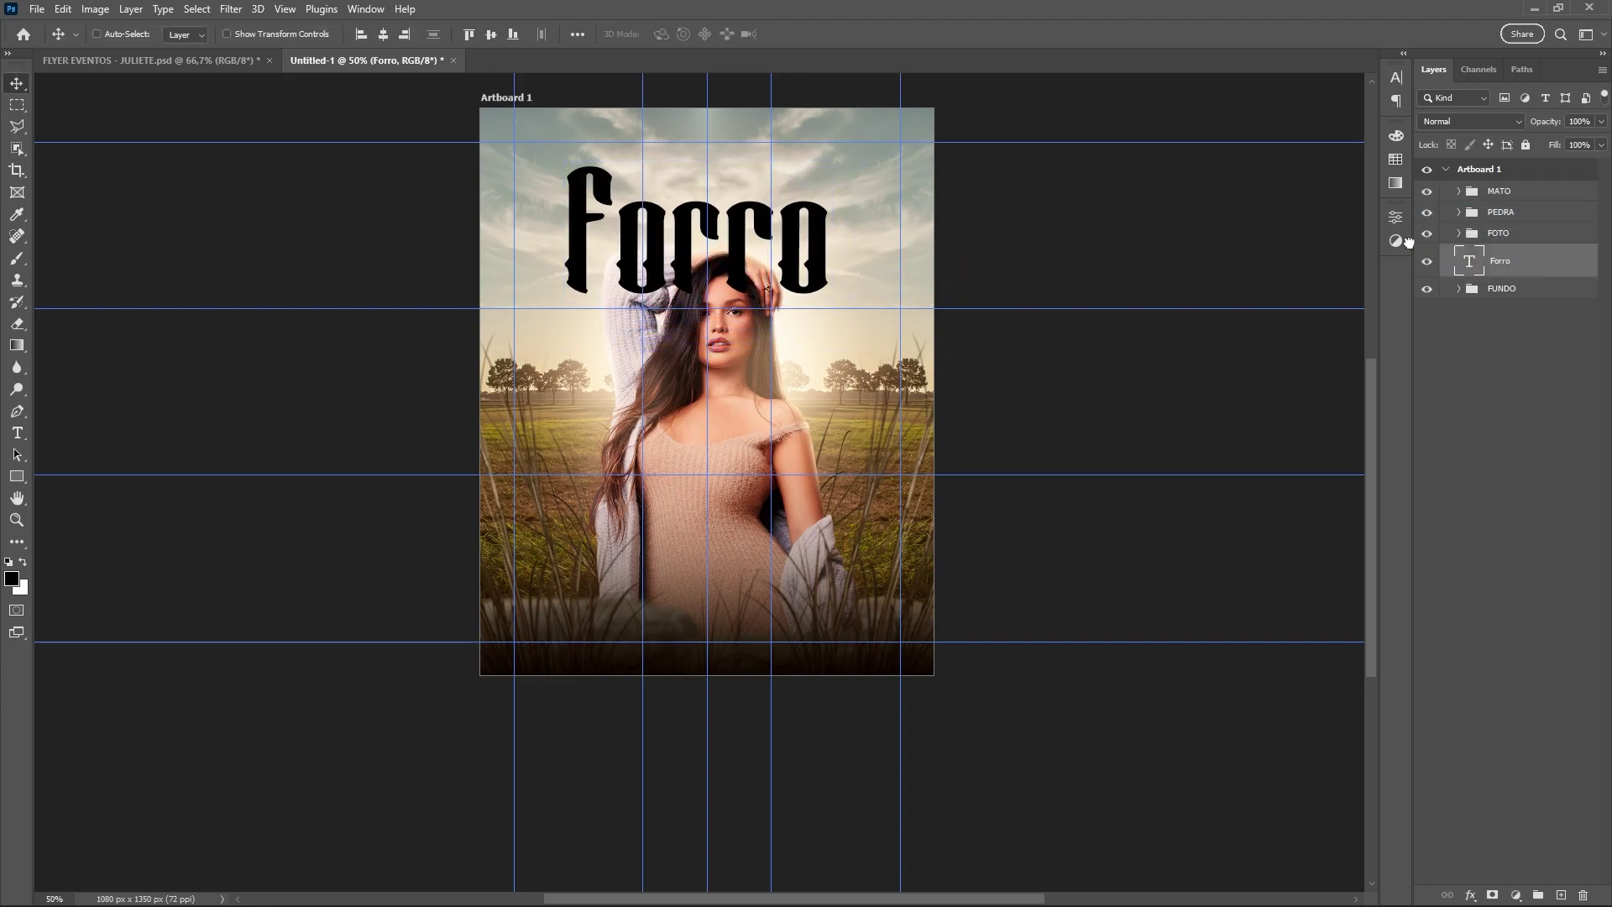
{"action": "key", "text": "ctrl+t"}
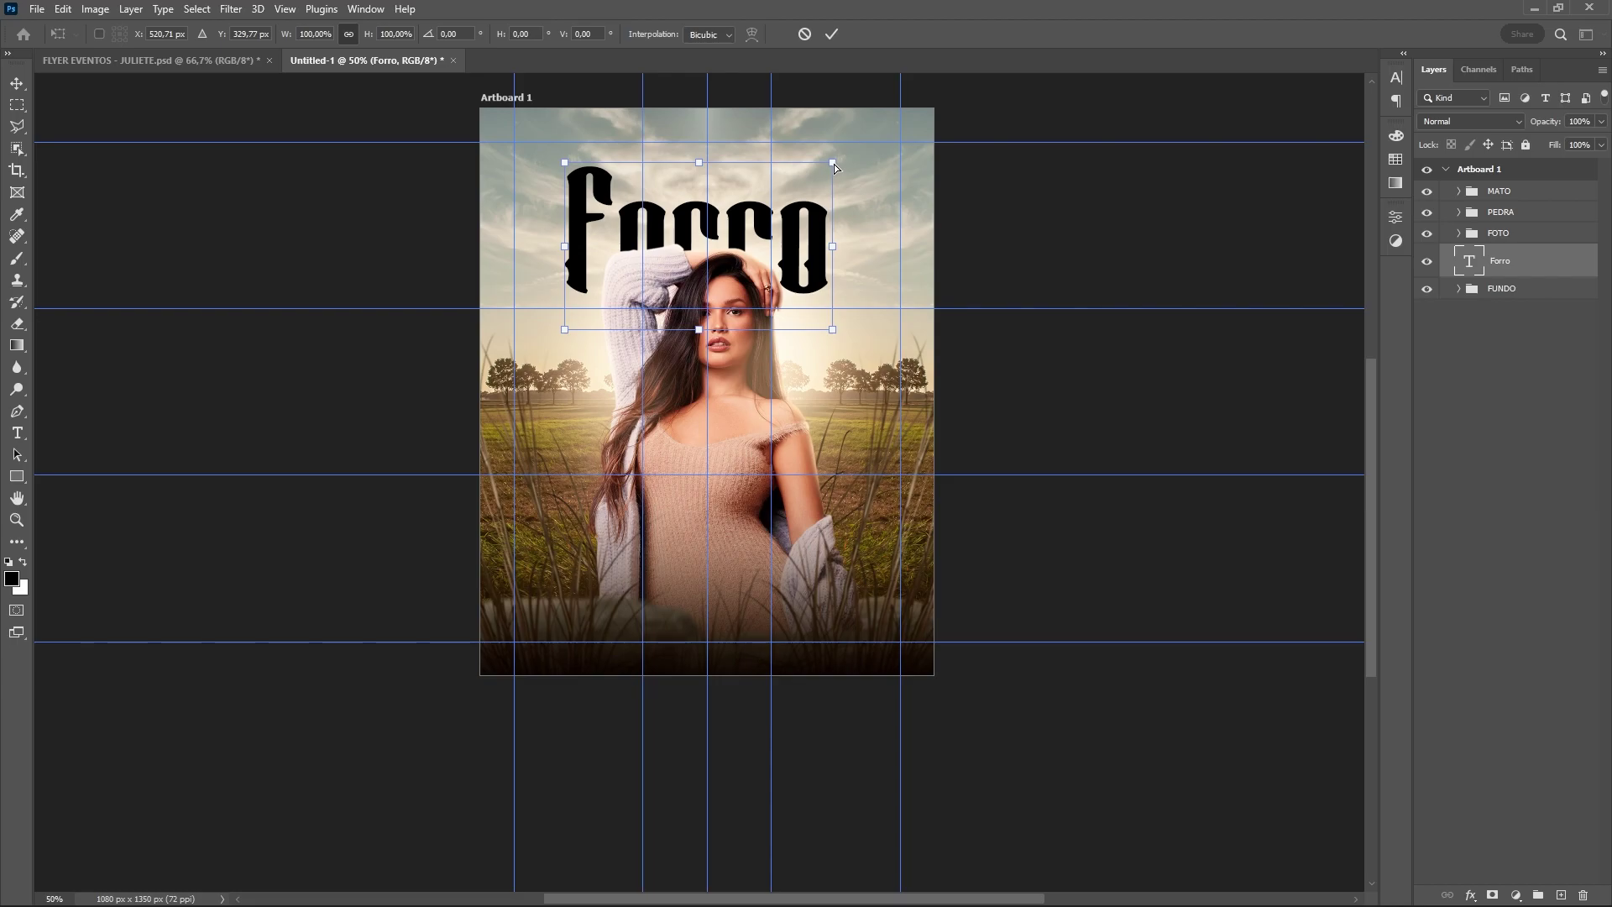
Cancel the skew, recolour the Forro title to dark grey 383531, and duplicate its layer
{"action": "mouse_move", "coordinate": [834, 168]}
{"action": "left_mouse_down"}
{"action": "mouse_move", "coordinate": [801, 196]}
{"action": "mouse_move", "coordinate": [830, 204]}
{"action": "mouse_move", "coordinate": [863, 179]}
{"action": "left_mouse_up"}
{"action": "key", "text": "Escape"}
{"action": "left_click_drag", "start_coordinate": [776, 268], "coordinate": [751, 331]}
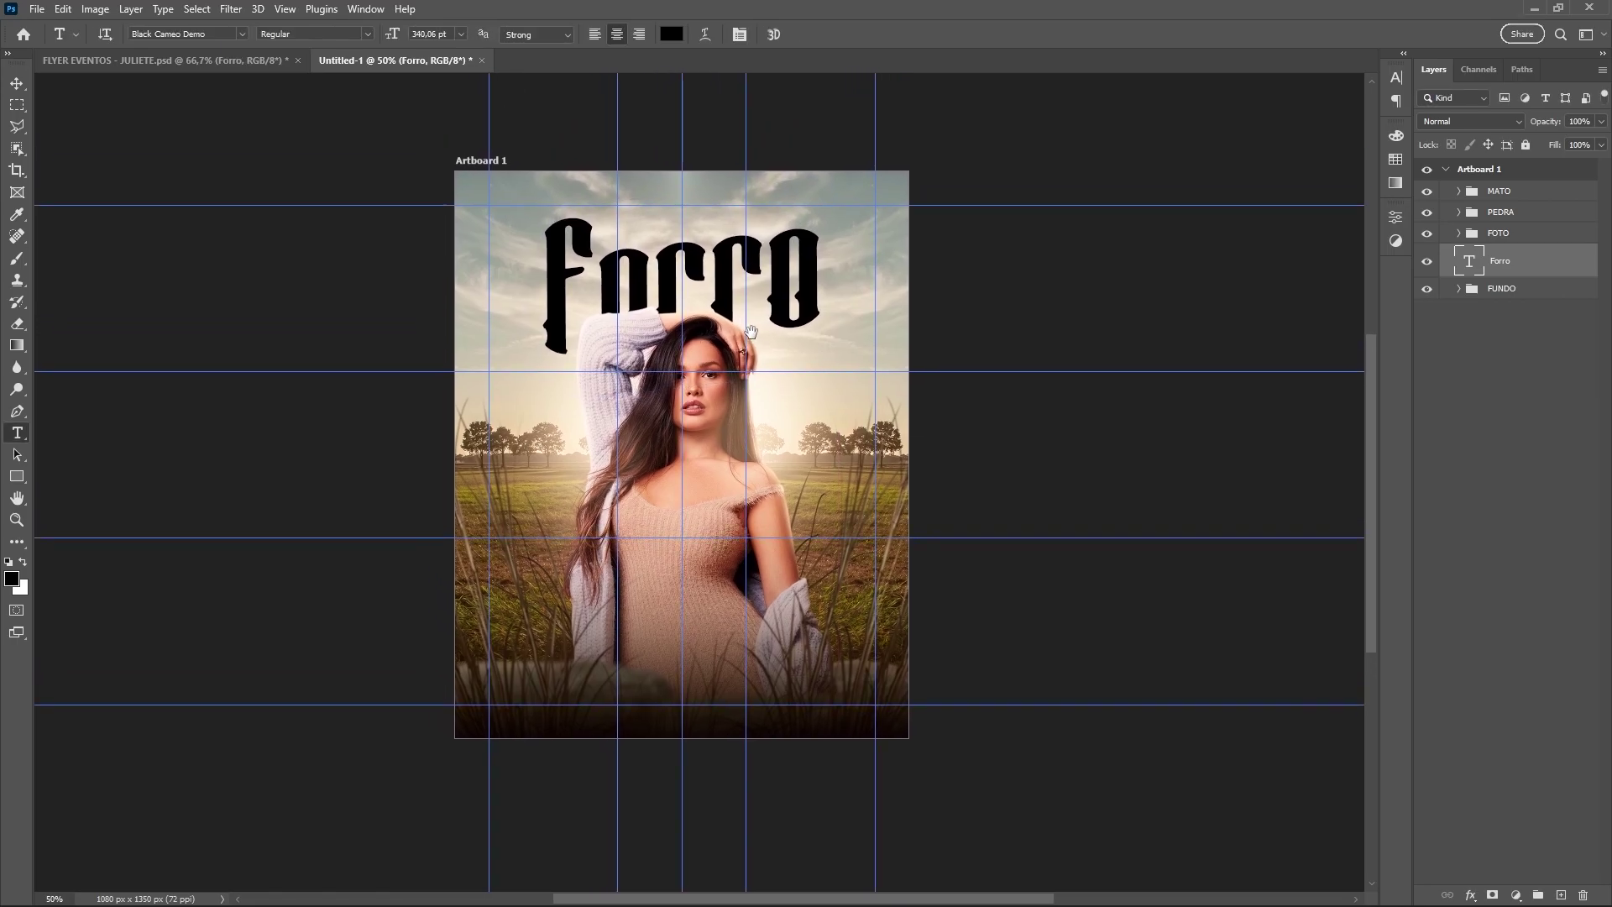
{"action": "double_click", "coordinate": [654, 267]}
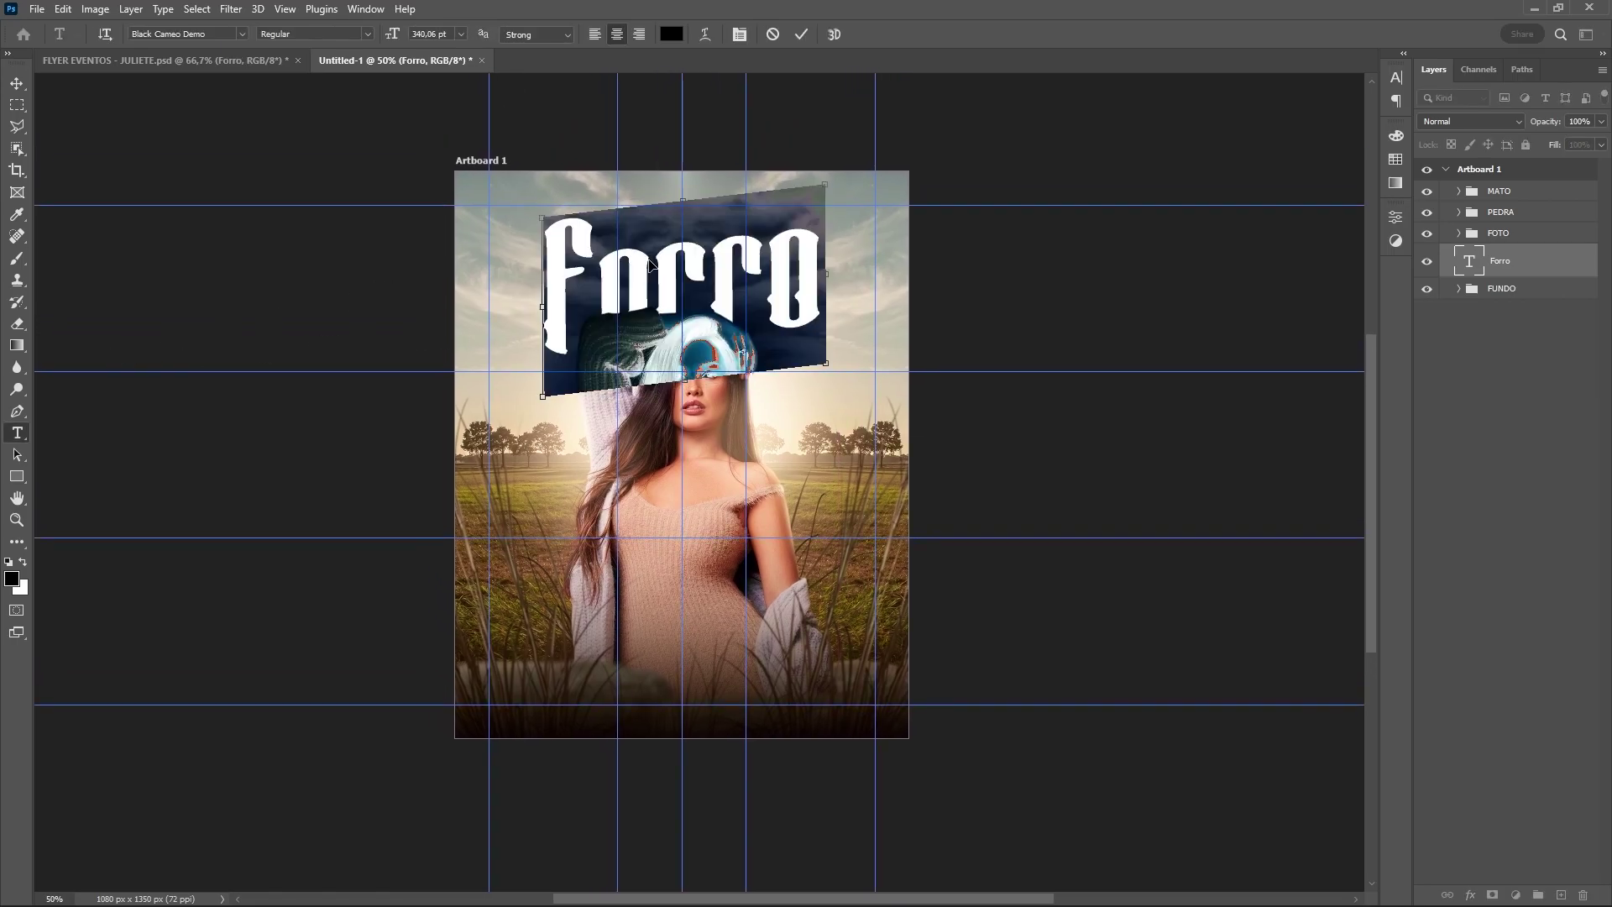
{"action": "left_click", "coordinate": [671, 34]}
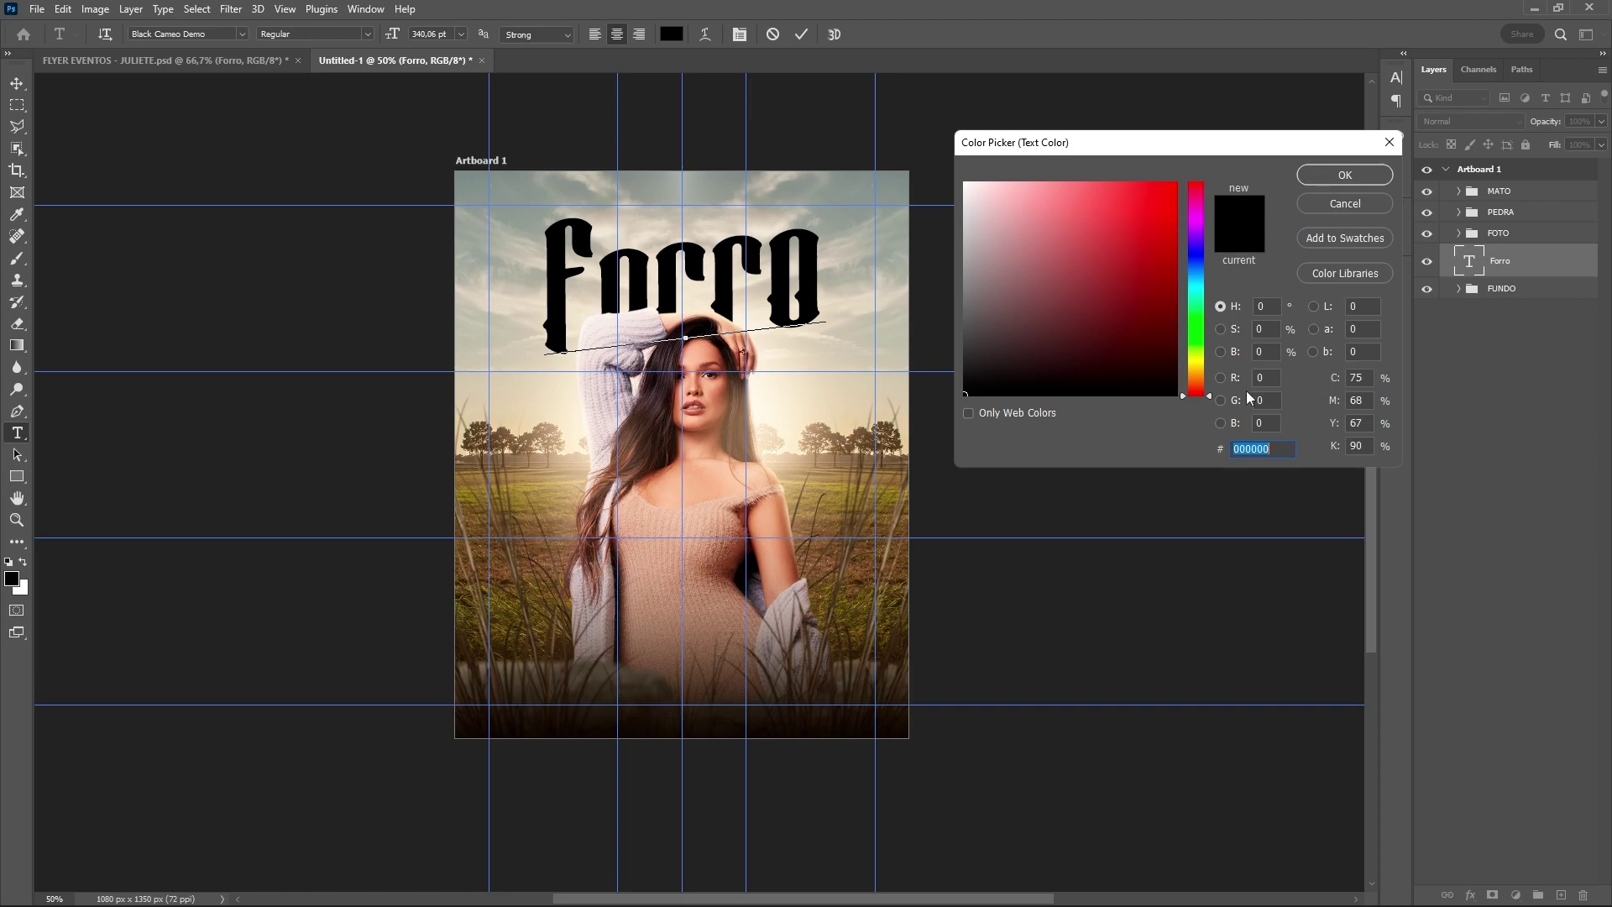
{"action": "type", "text": "383531"}
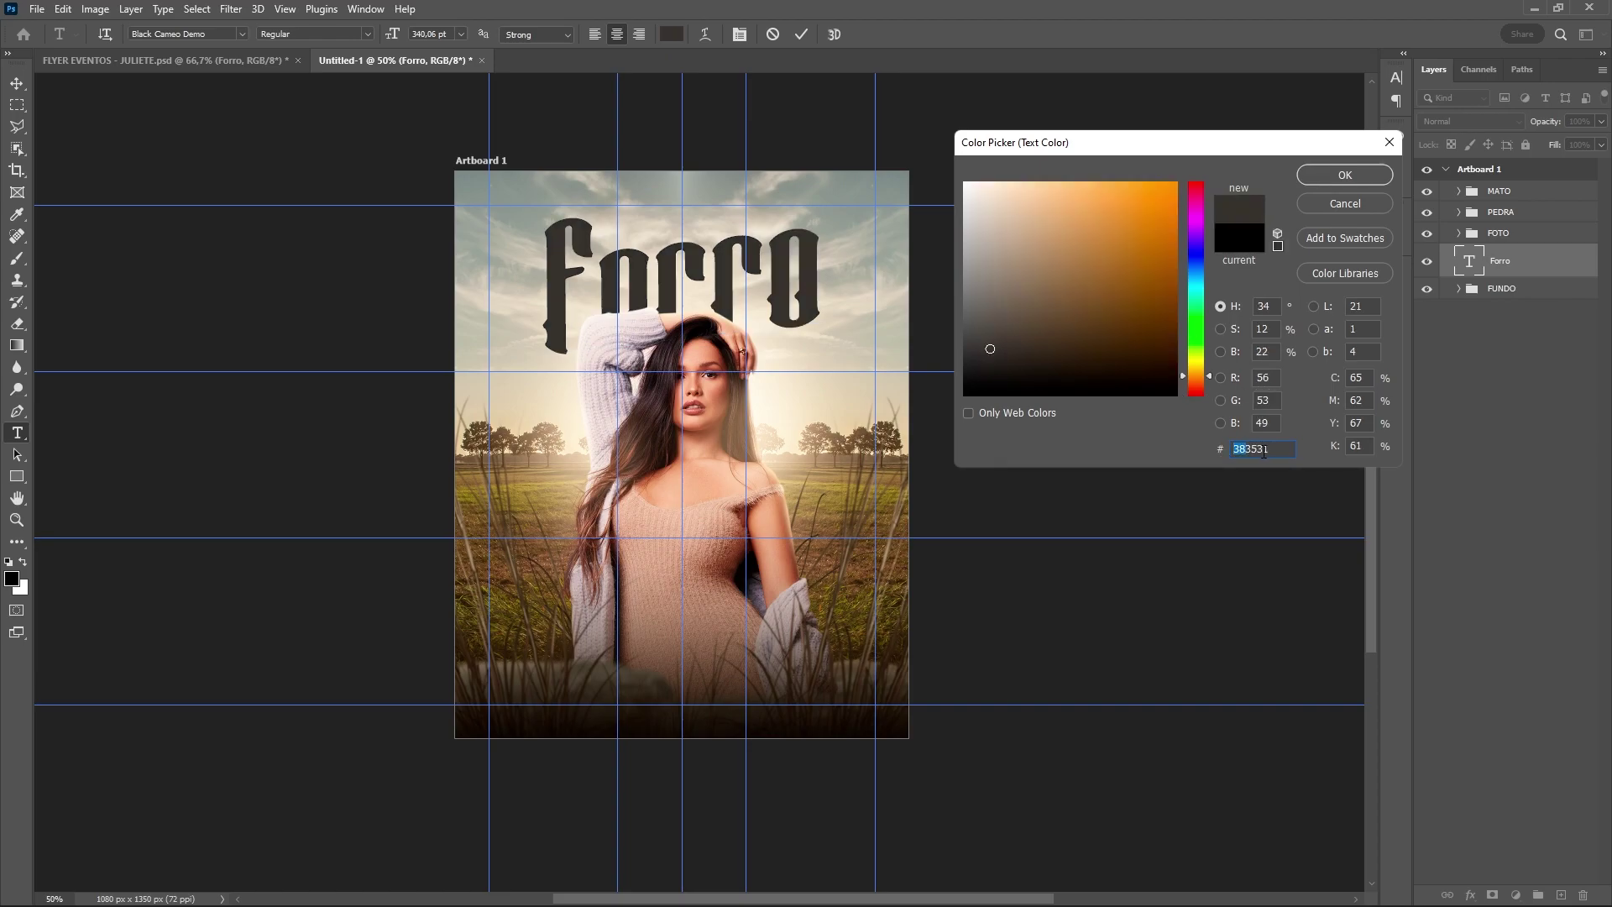
{"action": "left_click", "coordinate": [1345, 174]}
{"action": "key", "text": "ctrl+Return"}
{"action": "left_click", "coordinate": [1525, 265]}
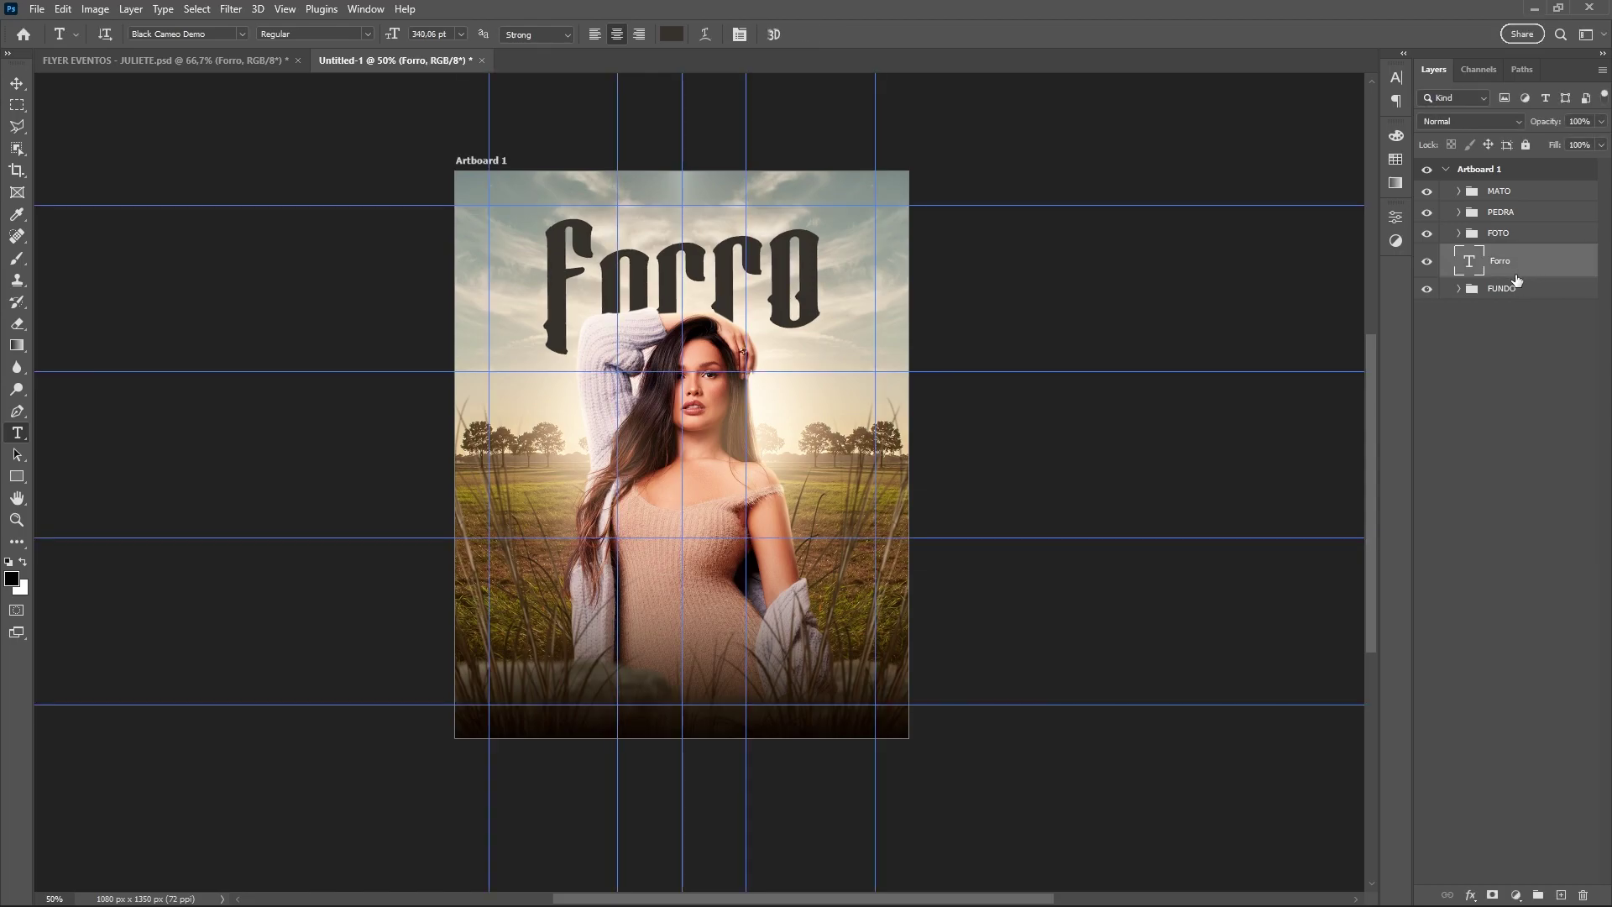
{"action": "key", "text": "ctrl+j"}
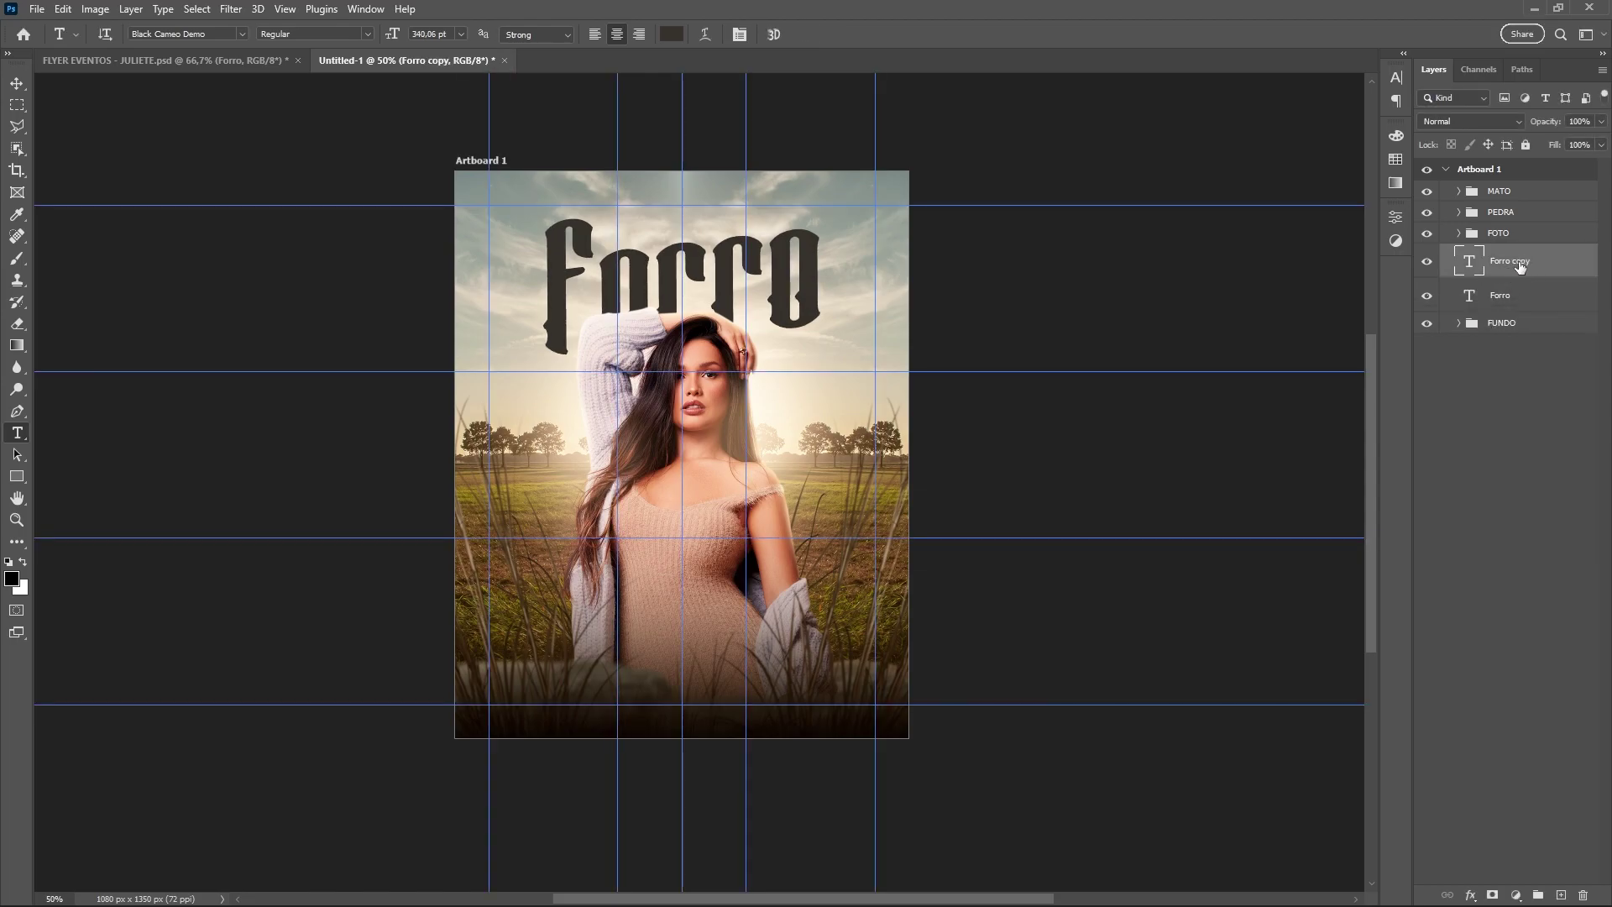
Hide Forro copy and recolour the original Forro text orange ffa03e
{"action": "left_click", "coordinate": [1523, 298]}
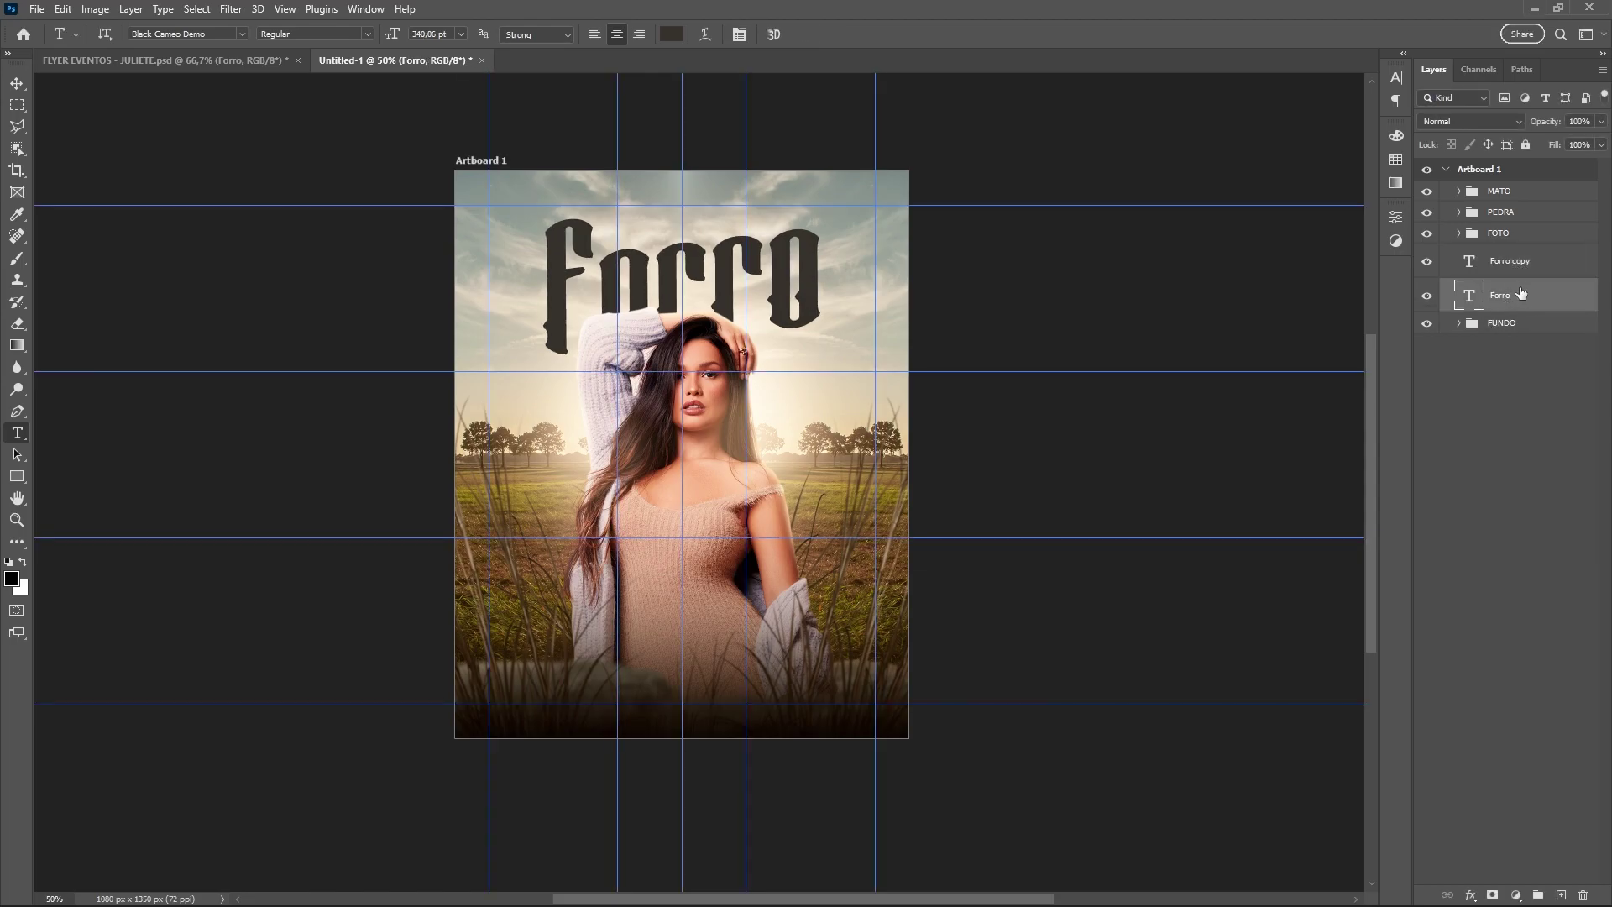
{"action": "left_click", "coordinate": [1426, 261]}
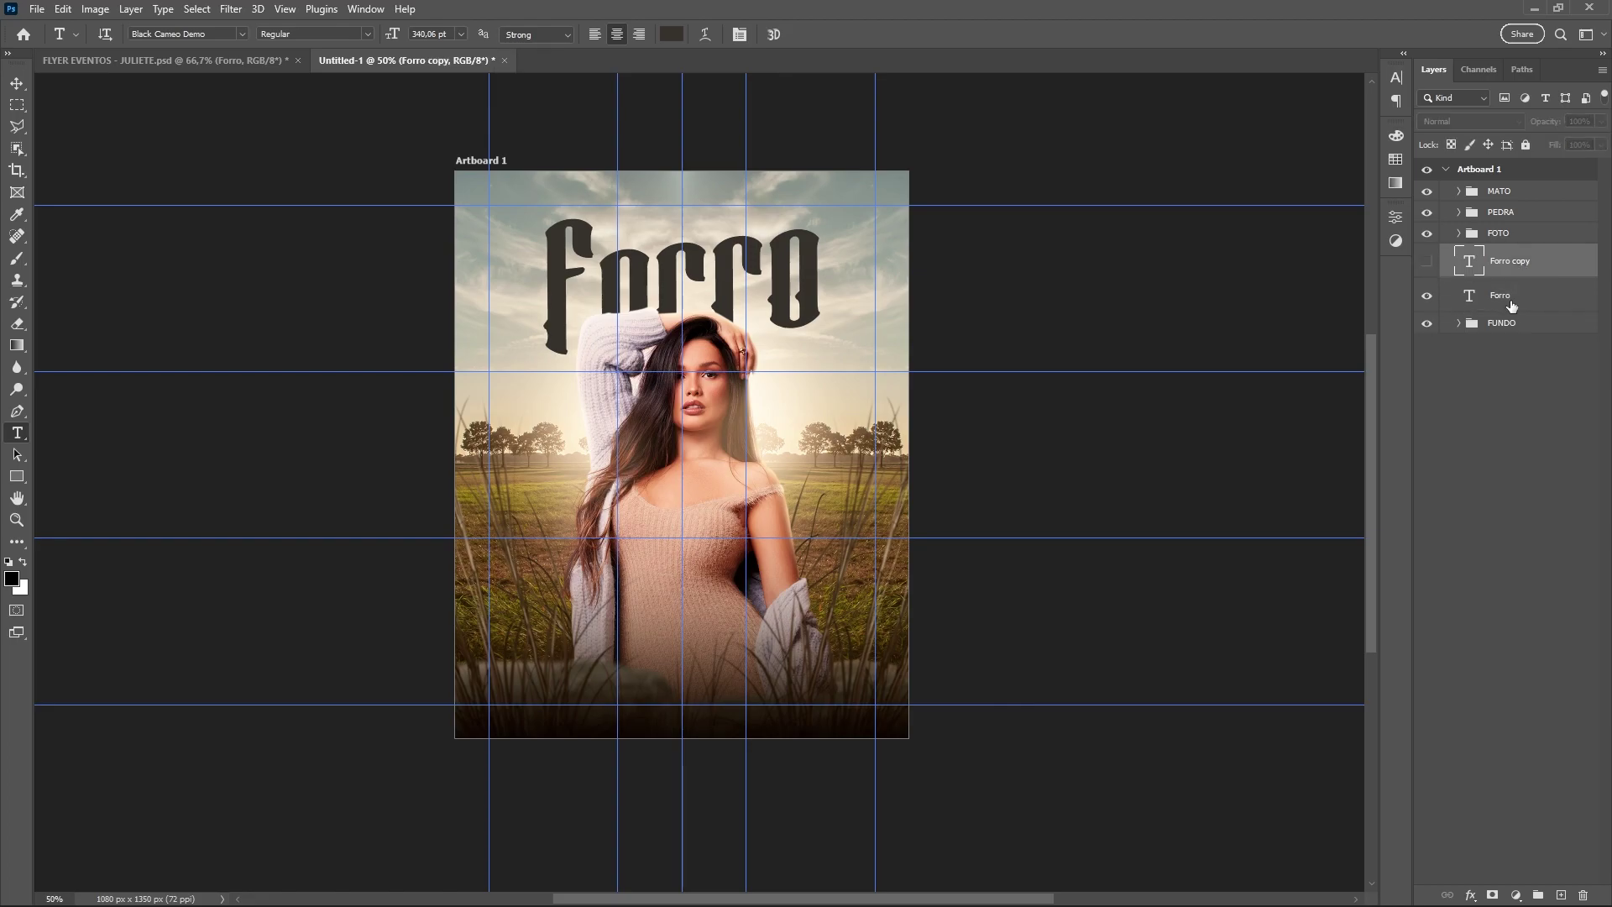
{"action": "double_click", "coordinate": [691, 271]}
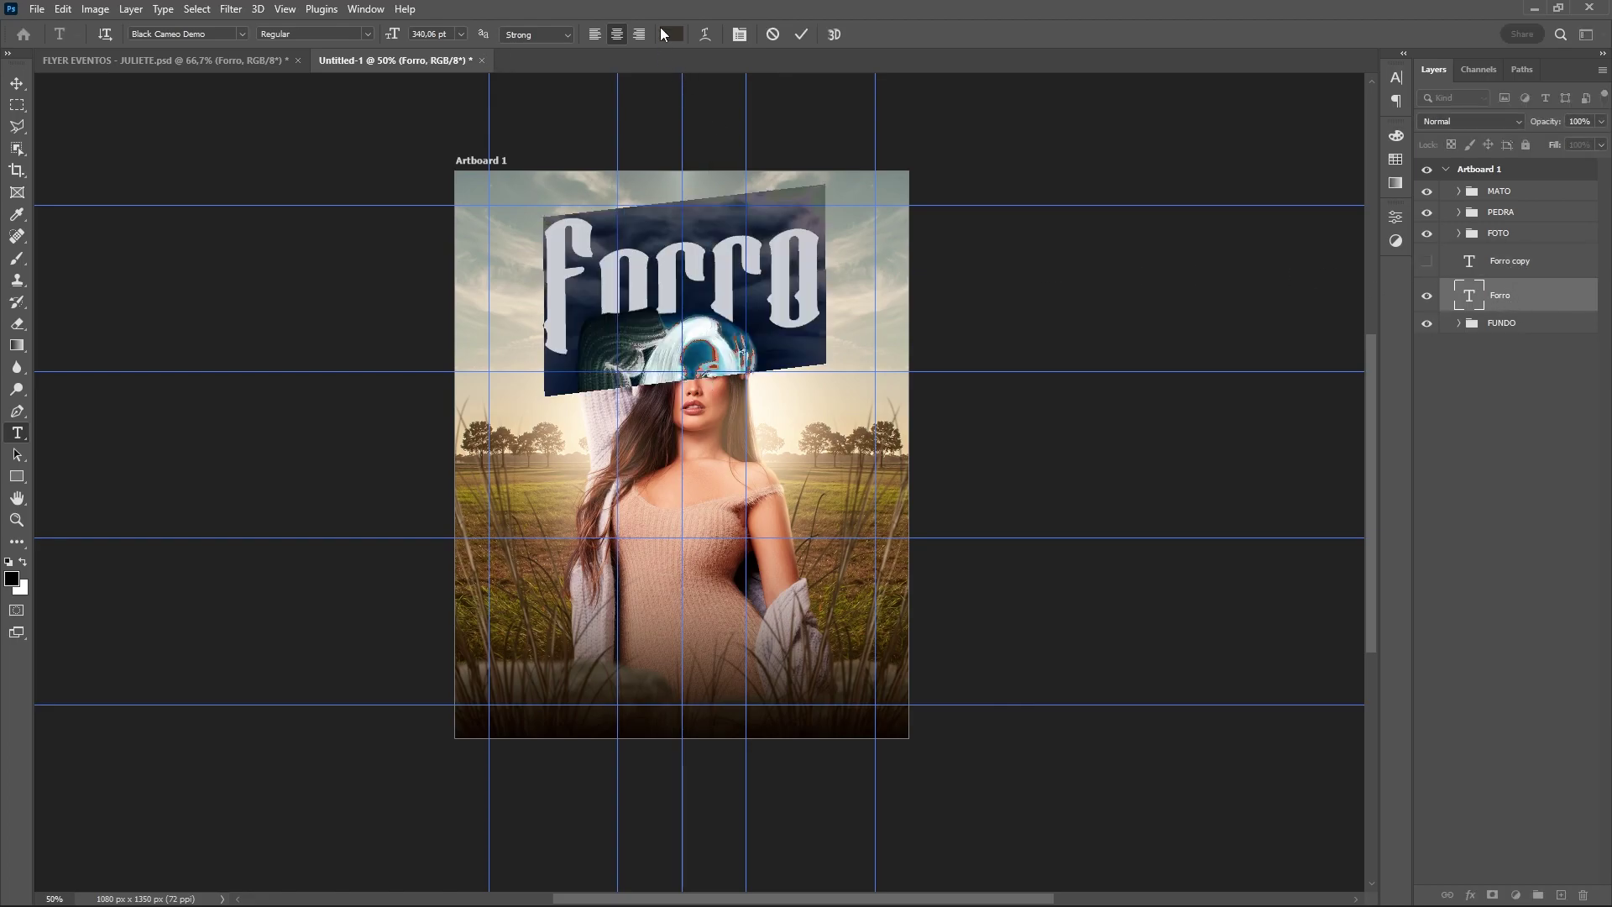
{"action": "left_click", "coordinate": [672, 33]}
{"action": "type", "text": "ffa03e"}
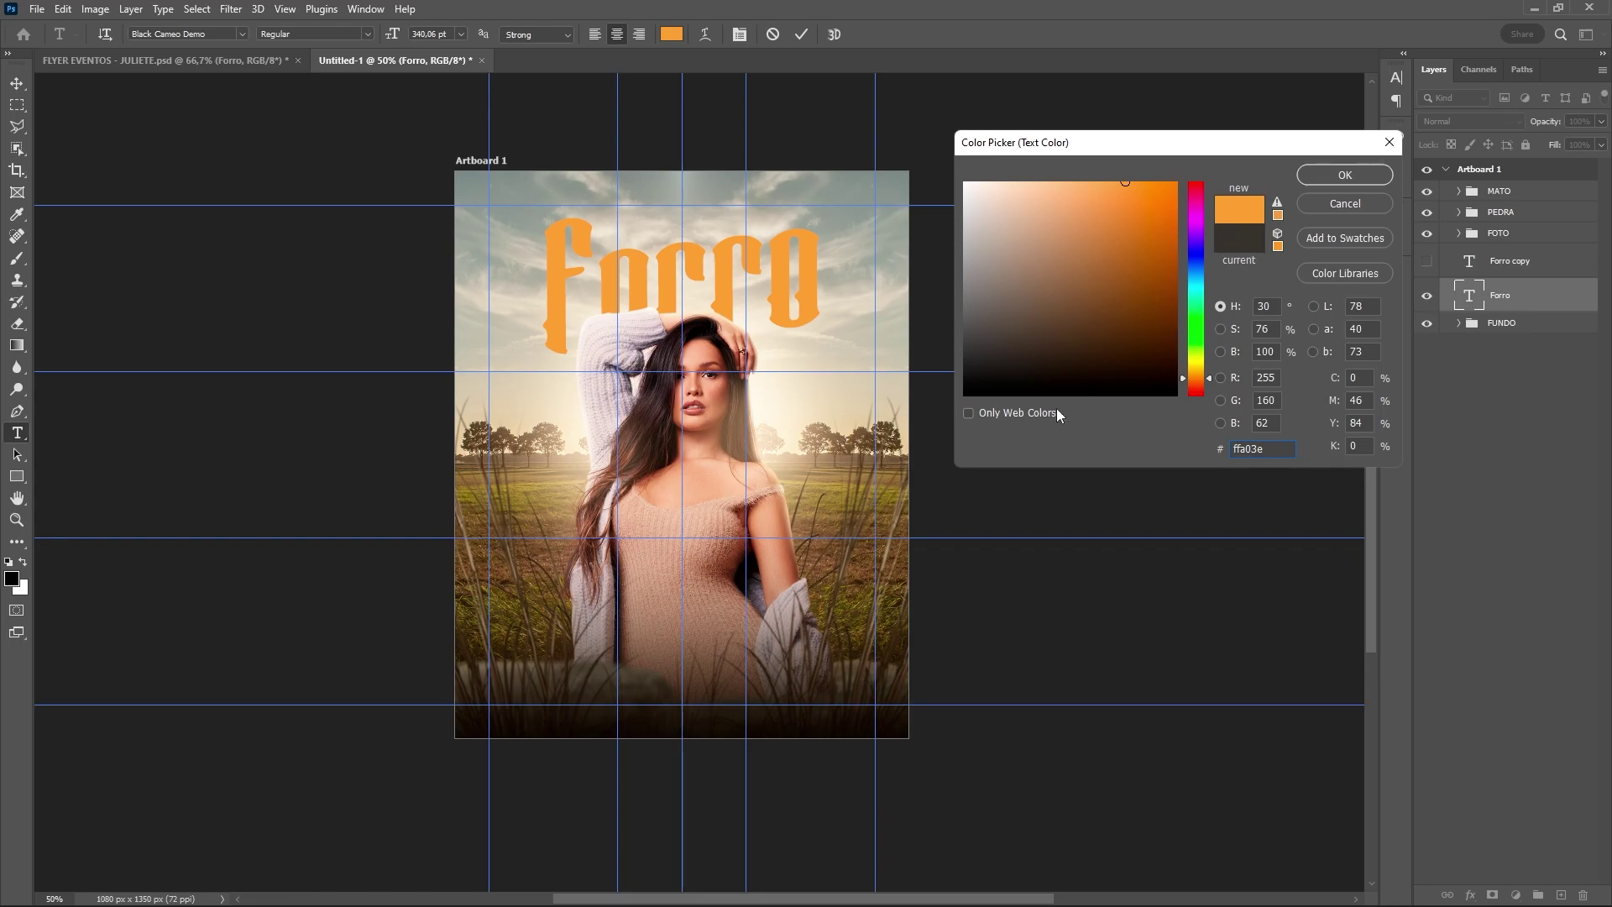
{"action": "left_click", "coordinate": [1326, 176]}
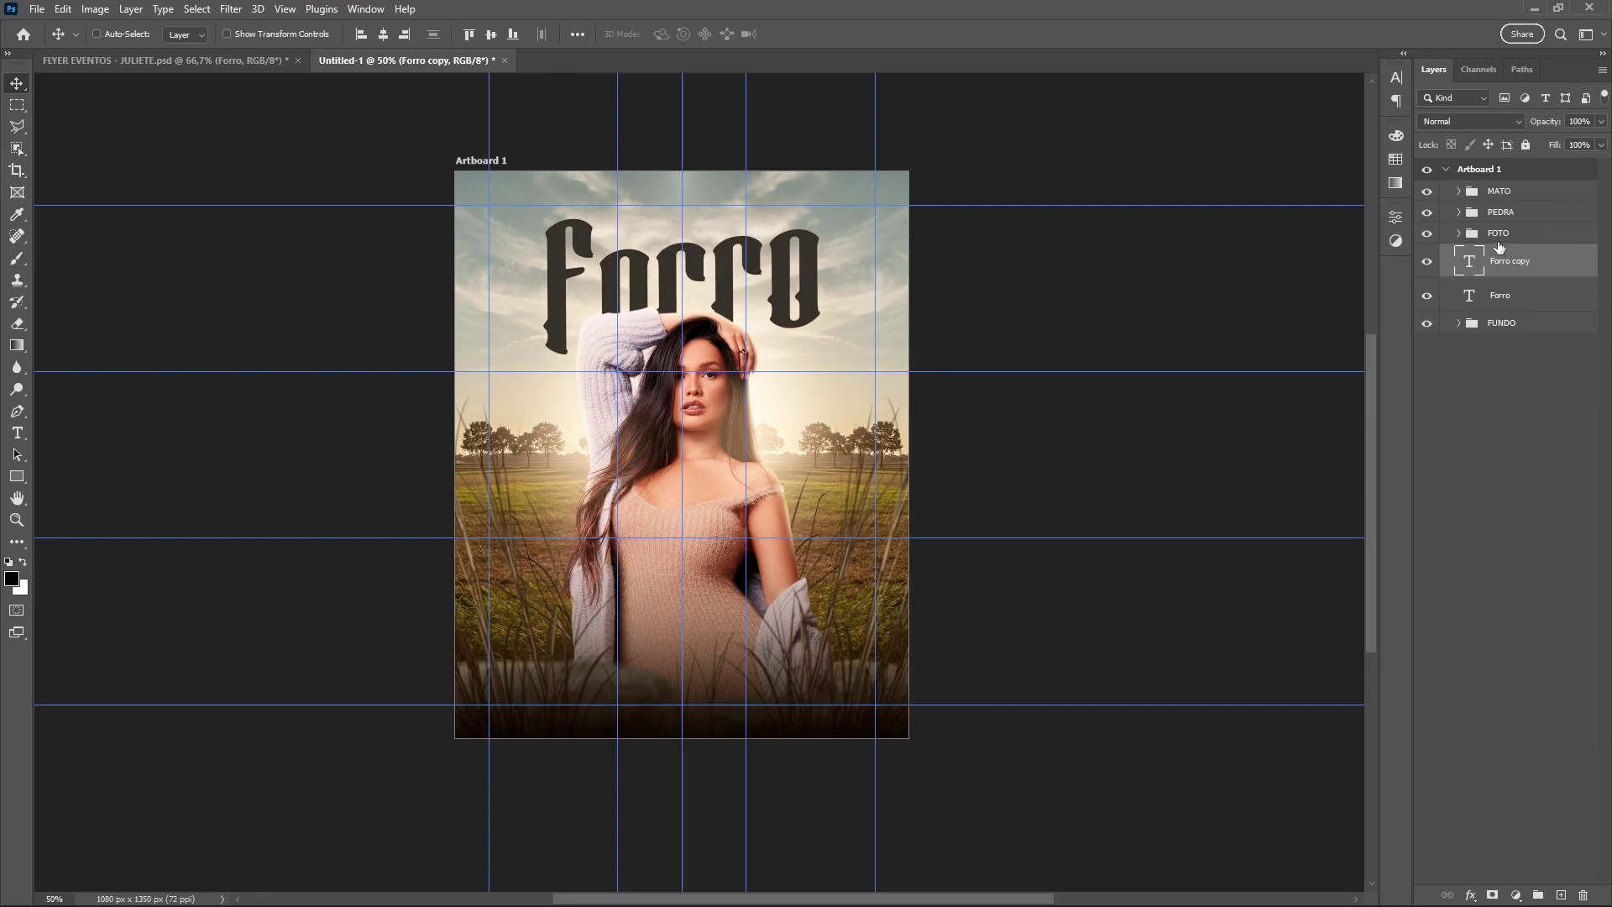
Set Forro copy to Hard Light and Forro to Multiply, then hide the guides
{"action": "left_click", "coordinate": [1468, 122]}
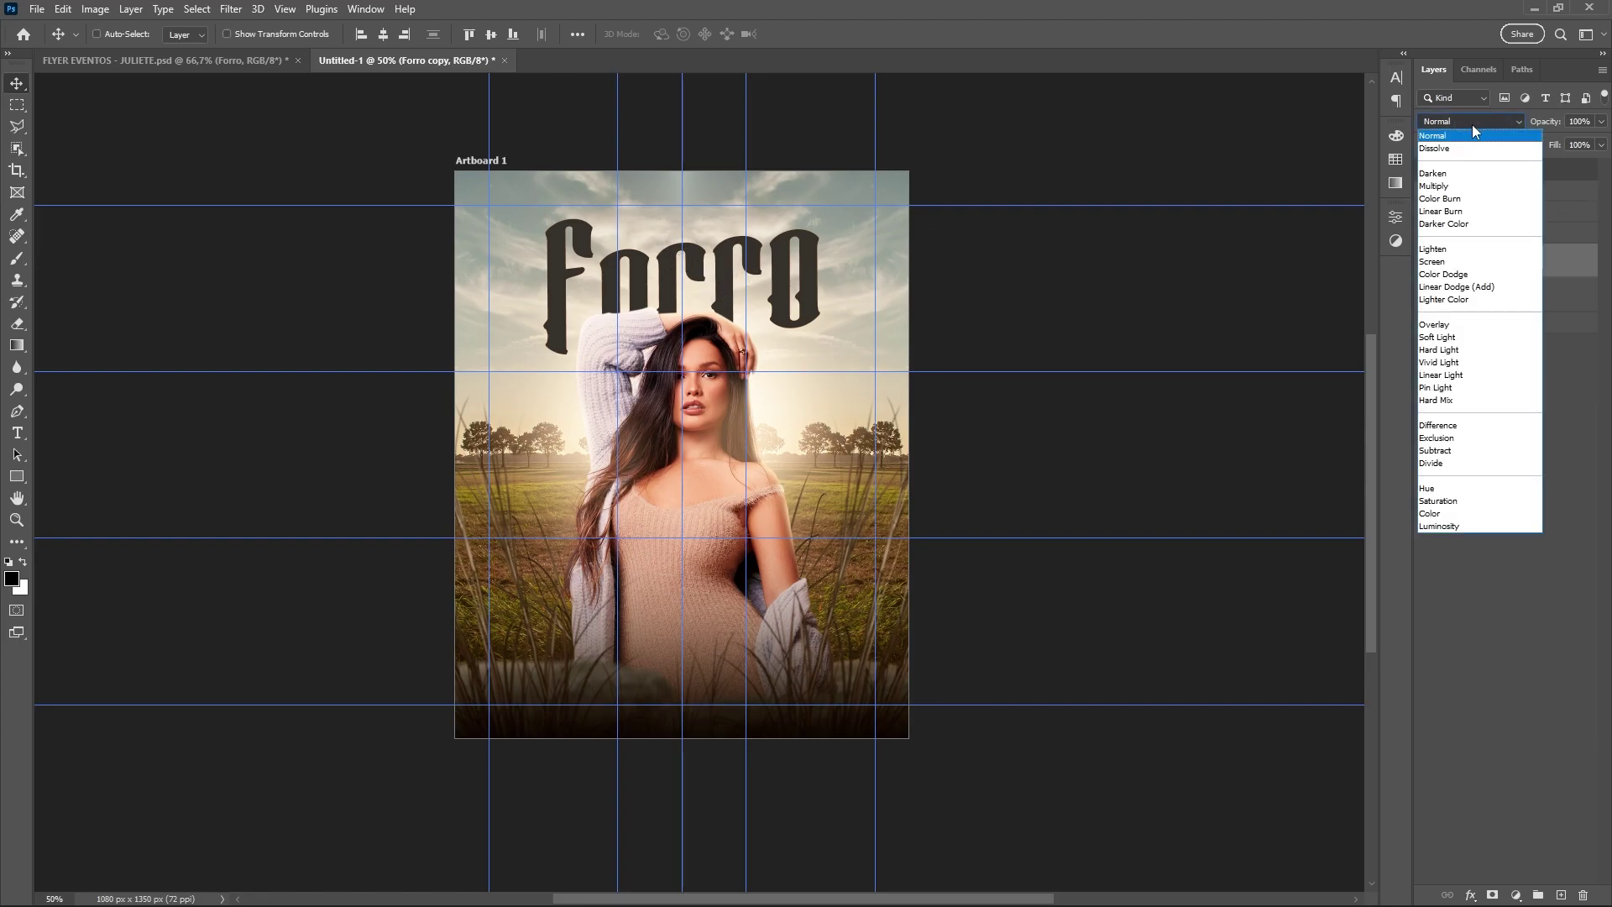
{"action": "left_click", "coordinate": [1459, 351]}
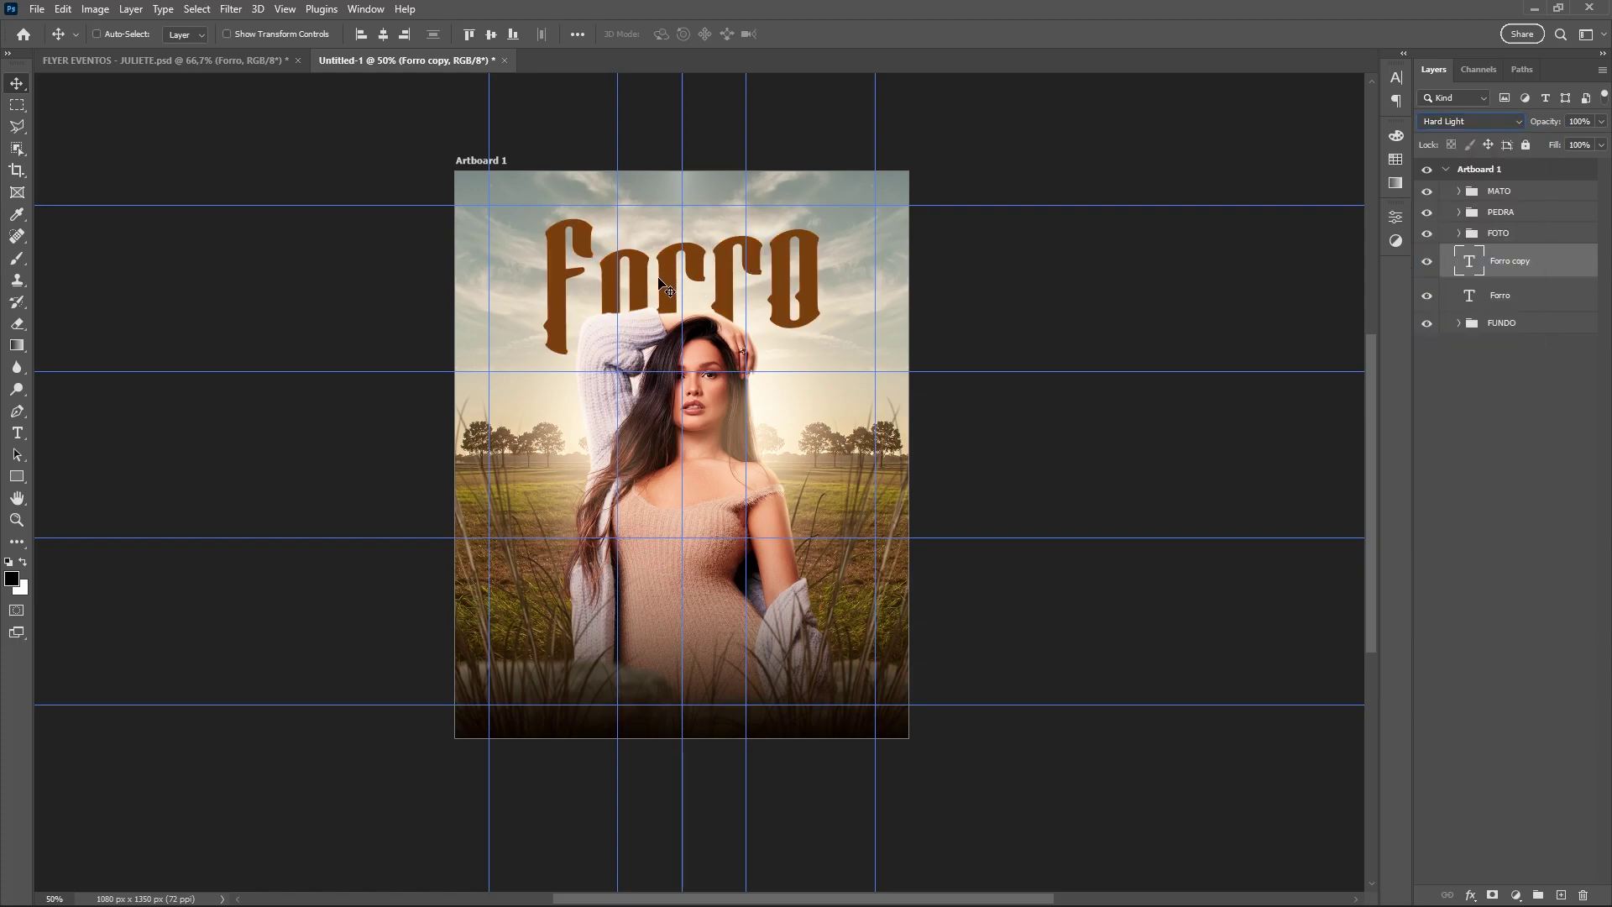
{"action": "left_click", "coordinate": [1524, 302]}
{"action": "left_click", "coordinate": [1466, 121]}
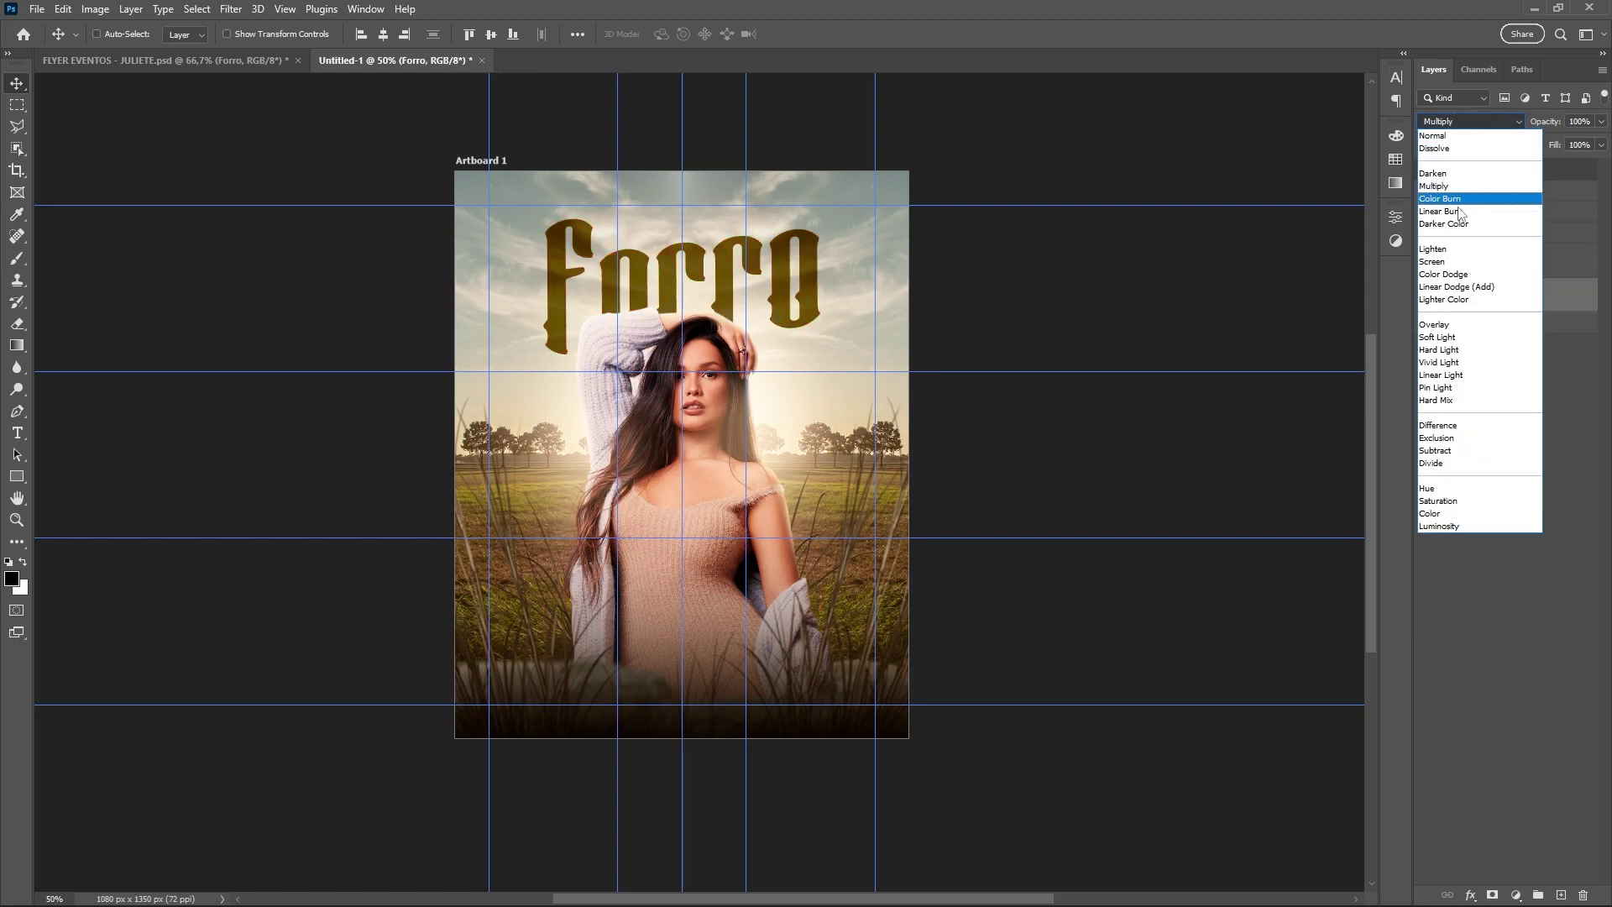
{"action": "left_click", "coordinate": [1438, 186]}
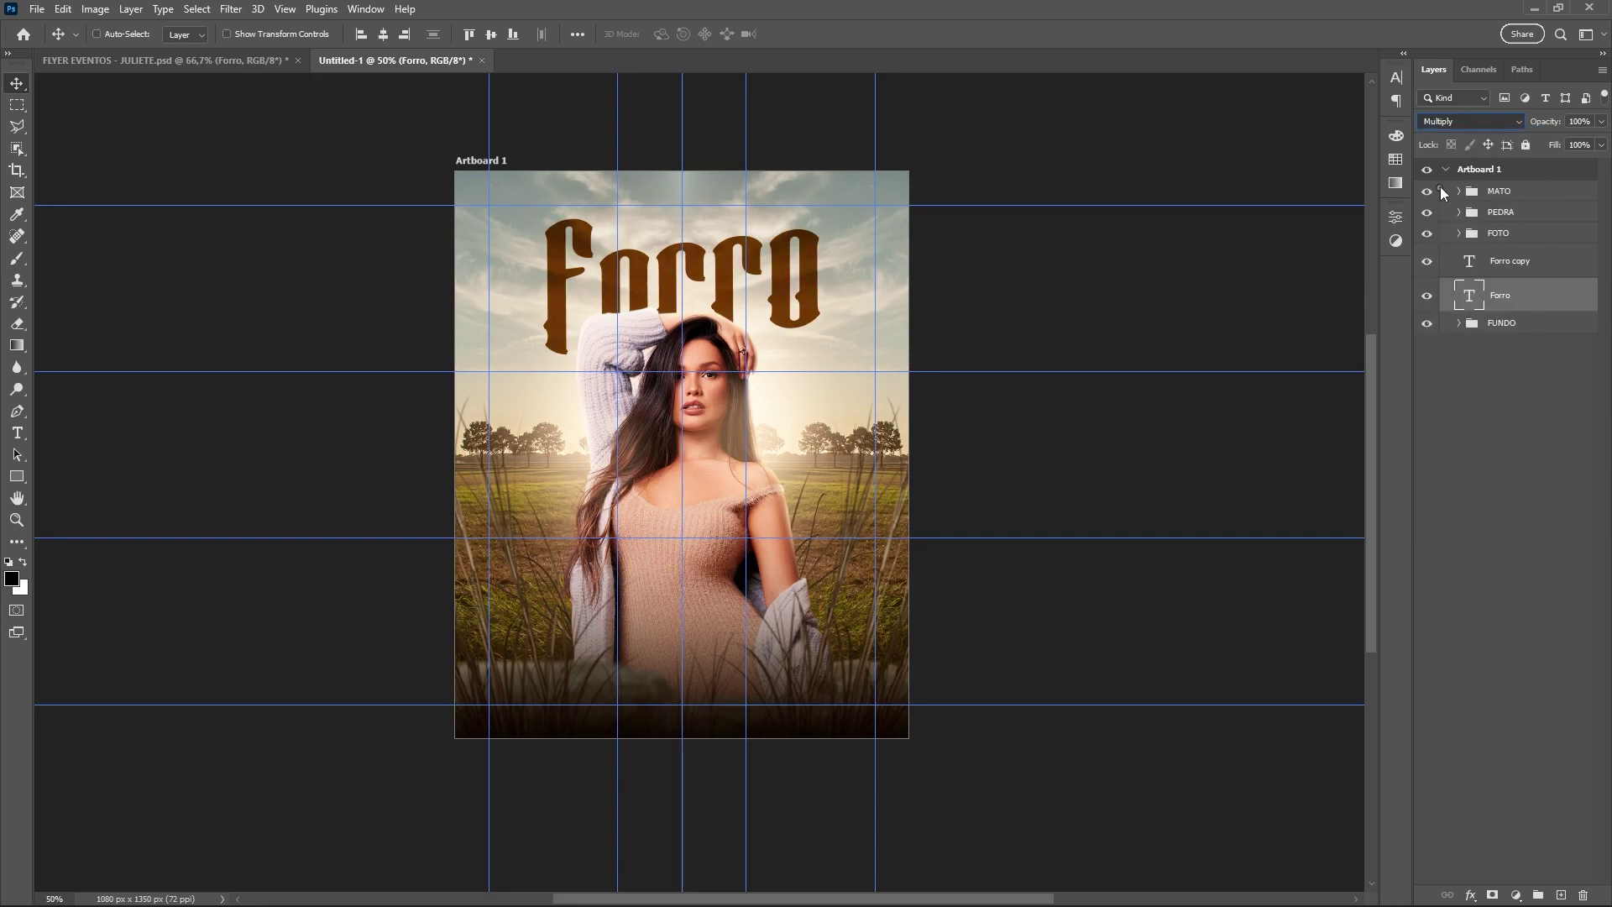
{"action": "left_click", "coordinate": [1494, 365]}
{"action": "key", "text": "ctrl+semicolon"}
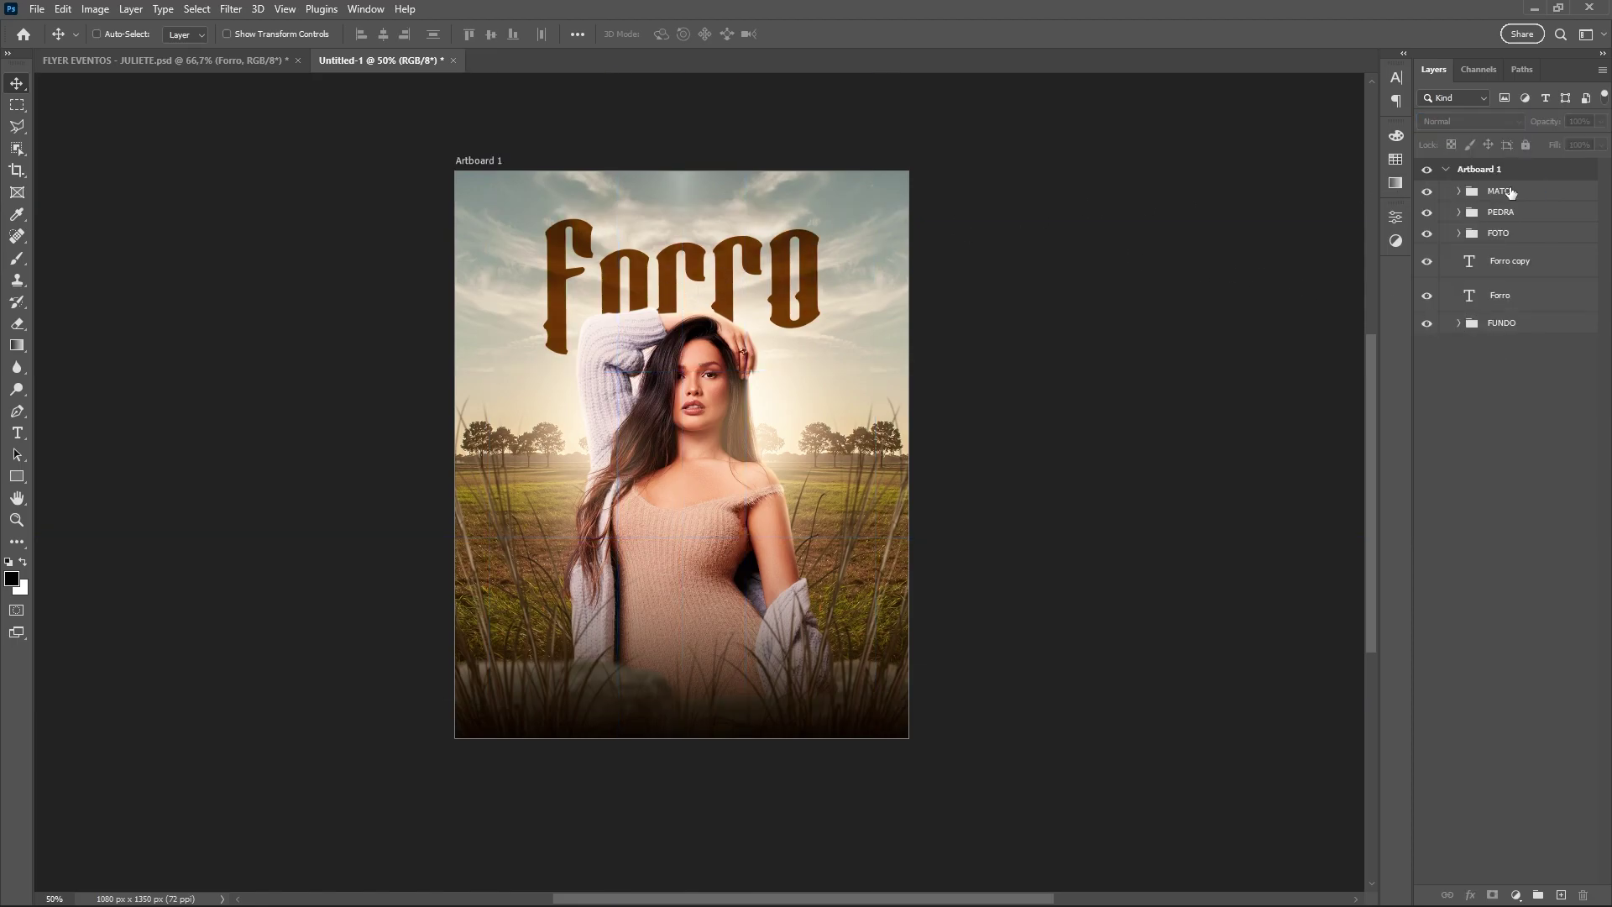
Link the Forro and Forro copy text layers
{"action": "left_click", "coordinate": [1513, 262]}
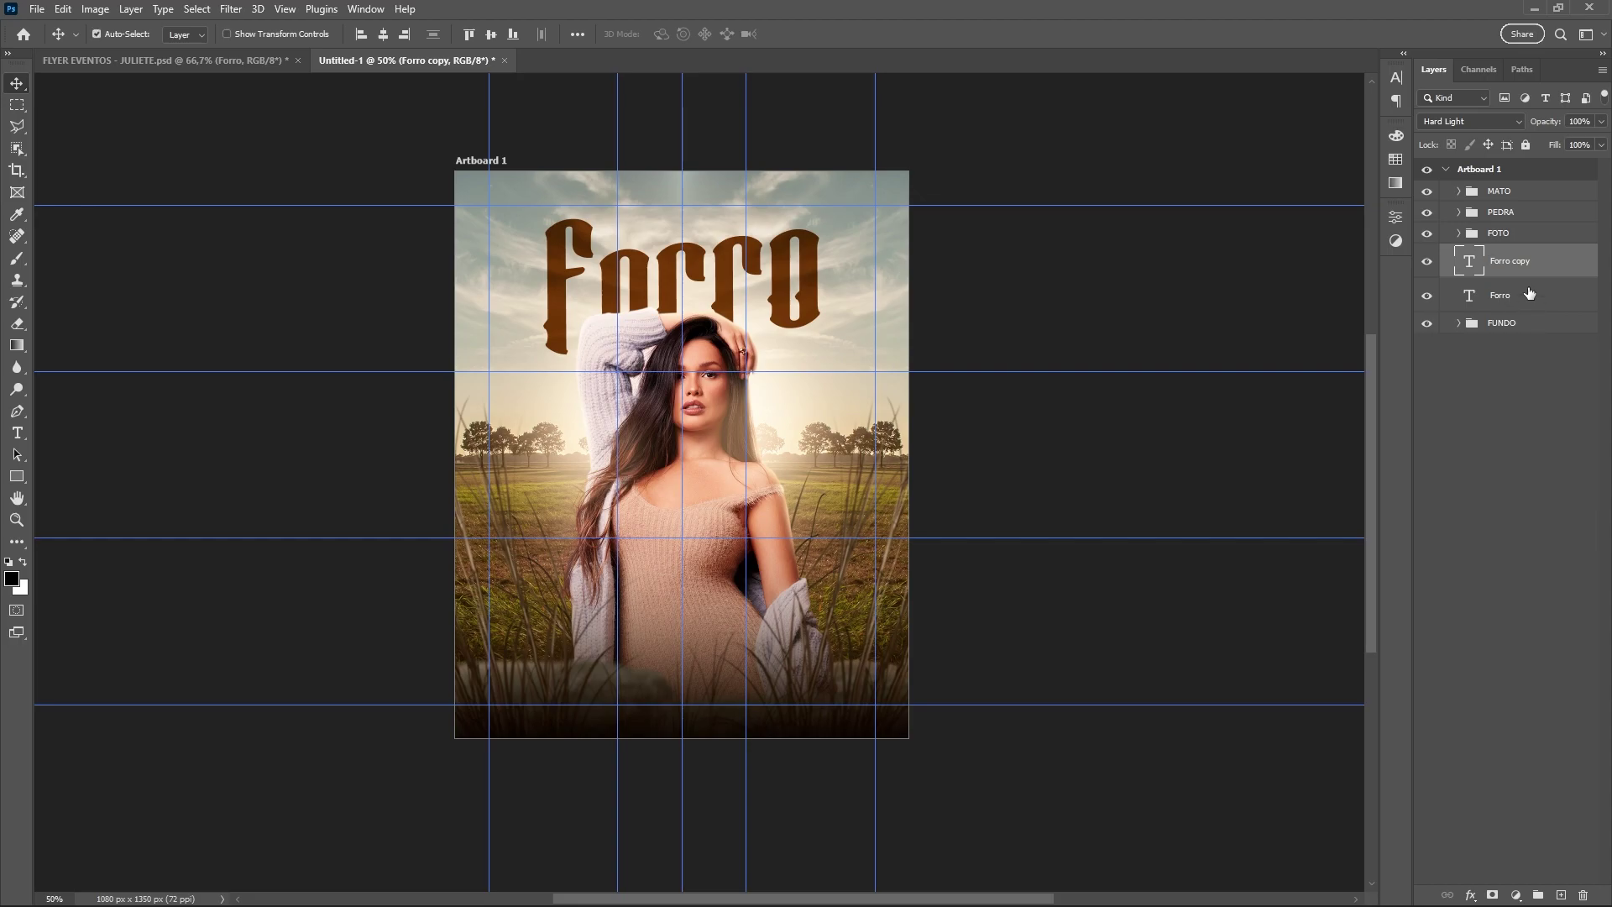
{"action": "left_click", "coordinate": [1529, 292], "text": "shift"}
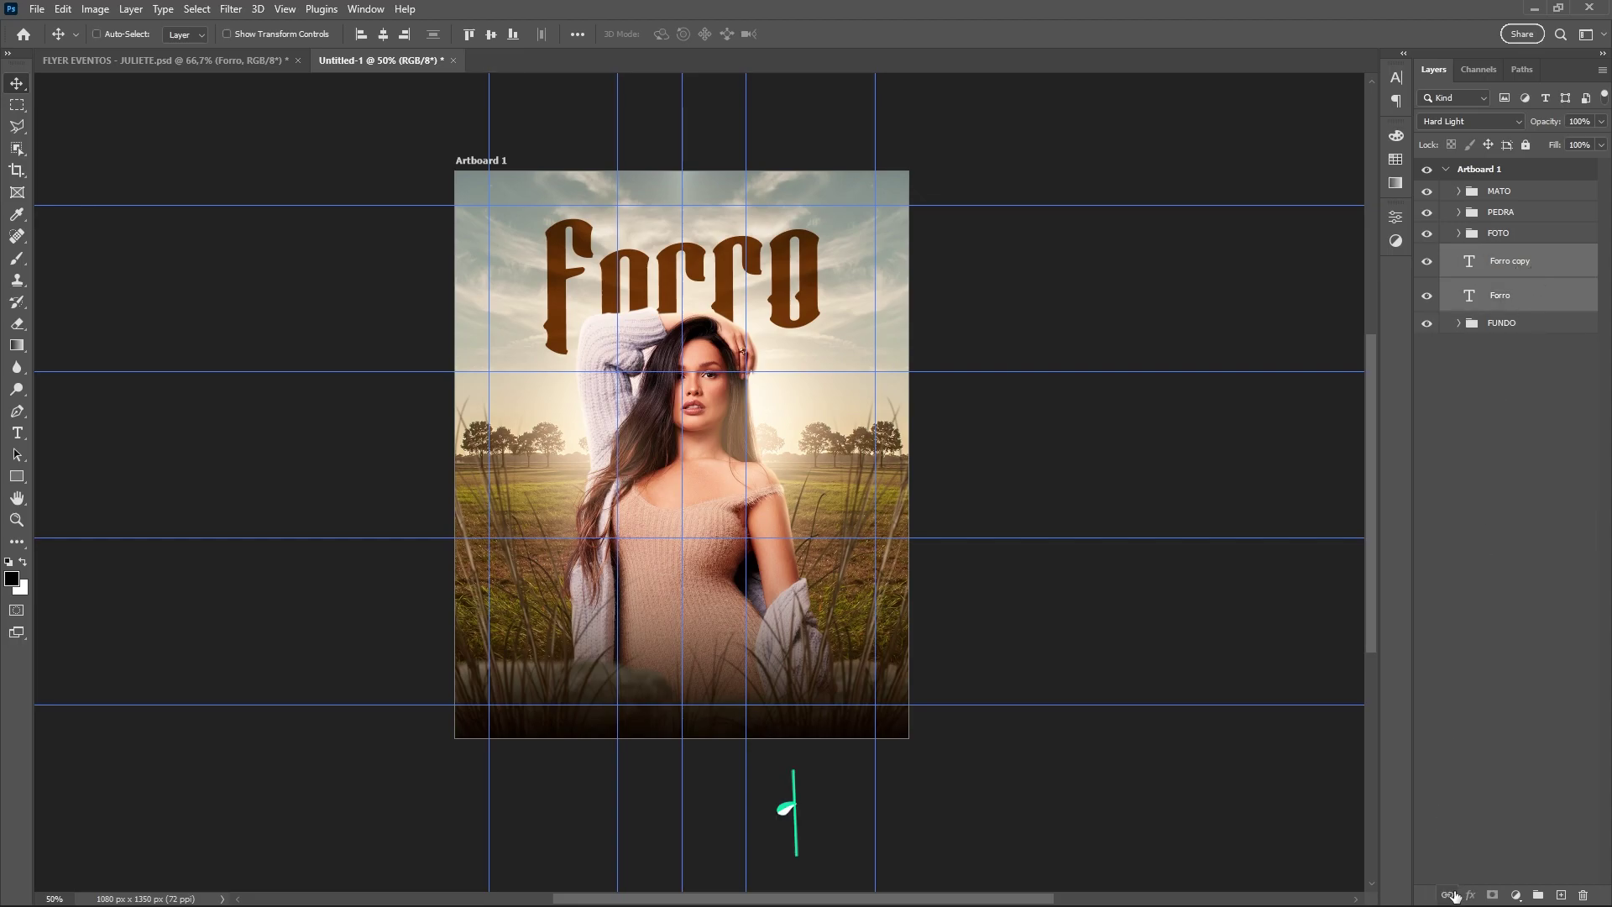
{"action": "left_click", "coordinate": [1499, 324]}
Enlarge the Forro title to about 109%, skew it slightly upward, then narrow it
{"action": "left_click", "coordinate": [1507, 267]}
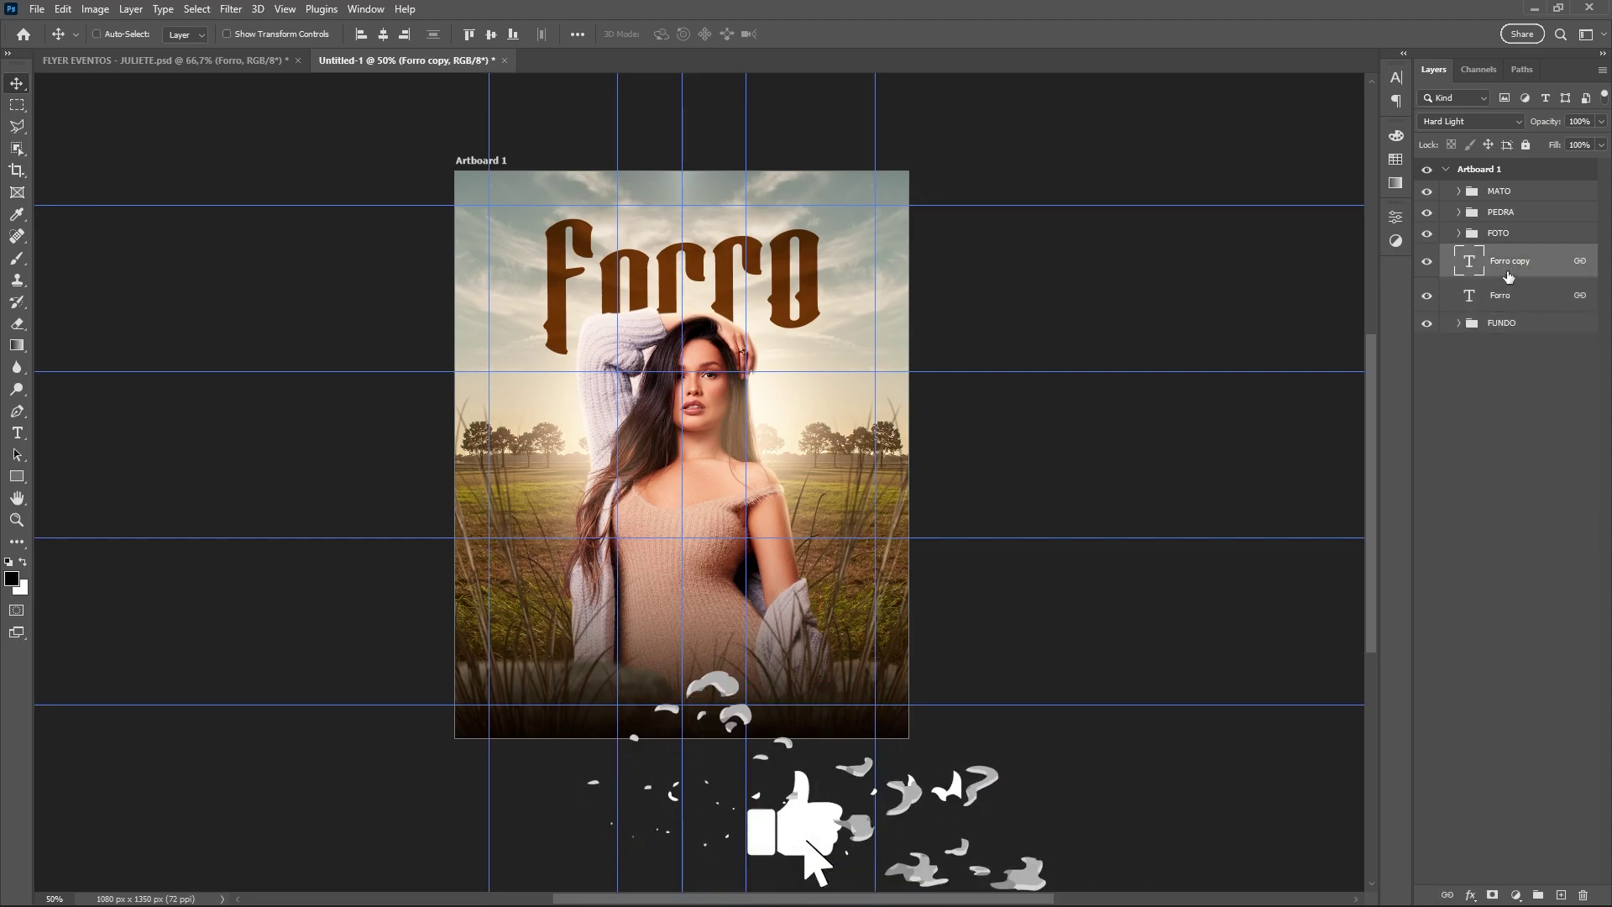
{"action": "key", "text": "ctrl+t"}
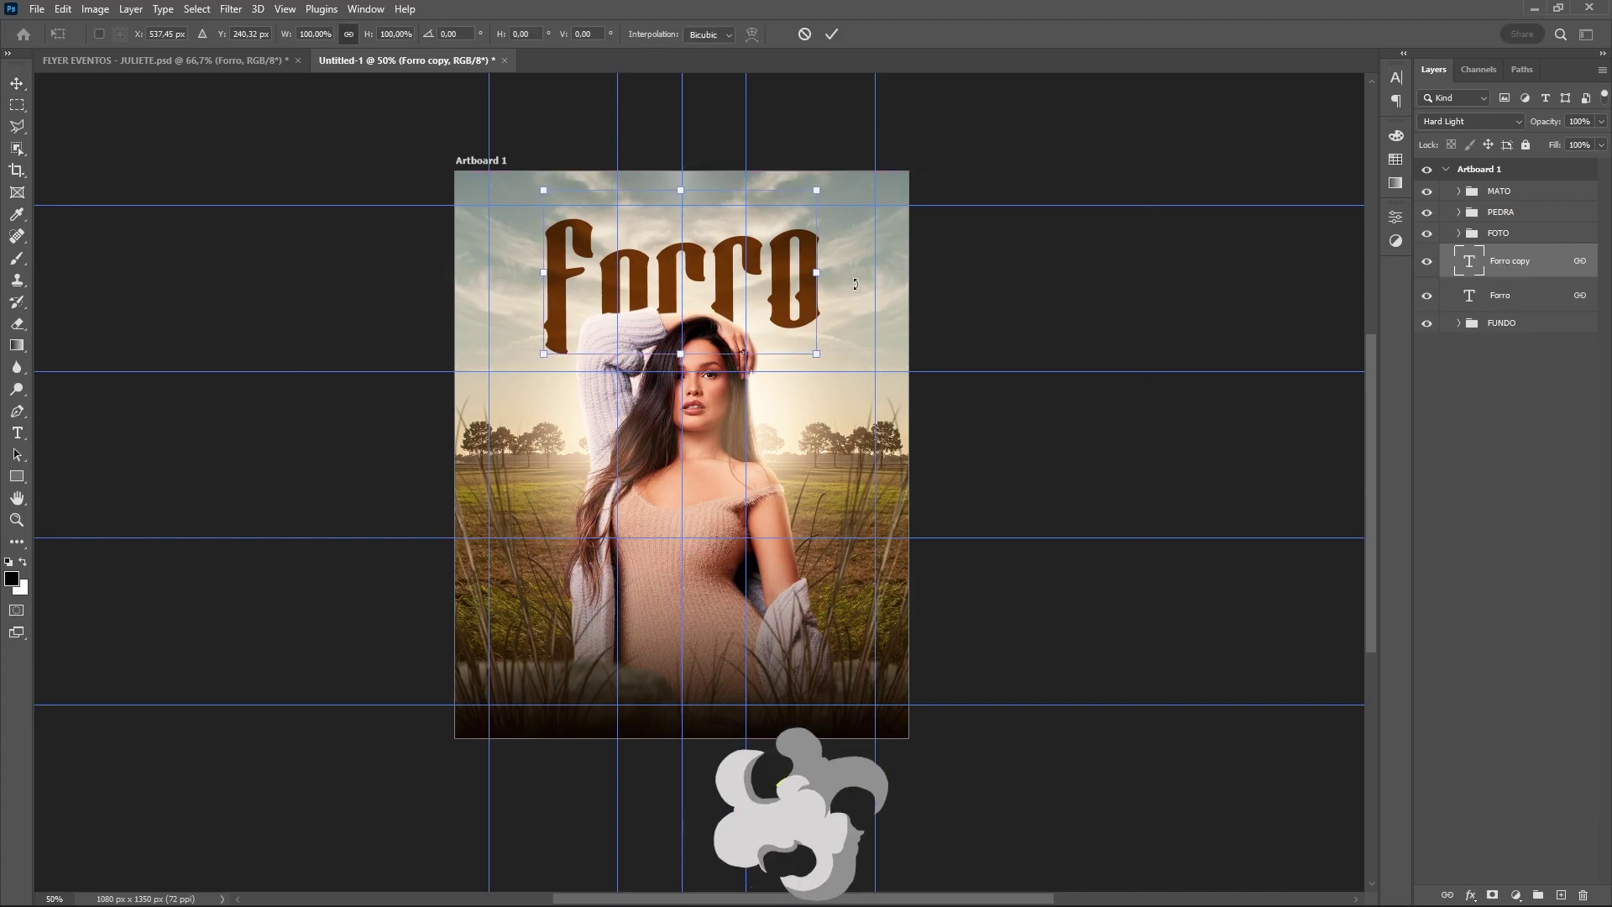
{"action": "left_click_drag", "start_coordinate": [816, 272], "coordinate": [828, 272]}
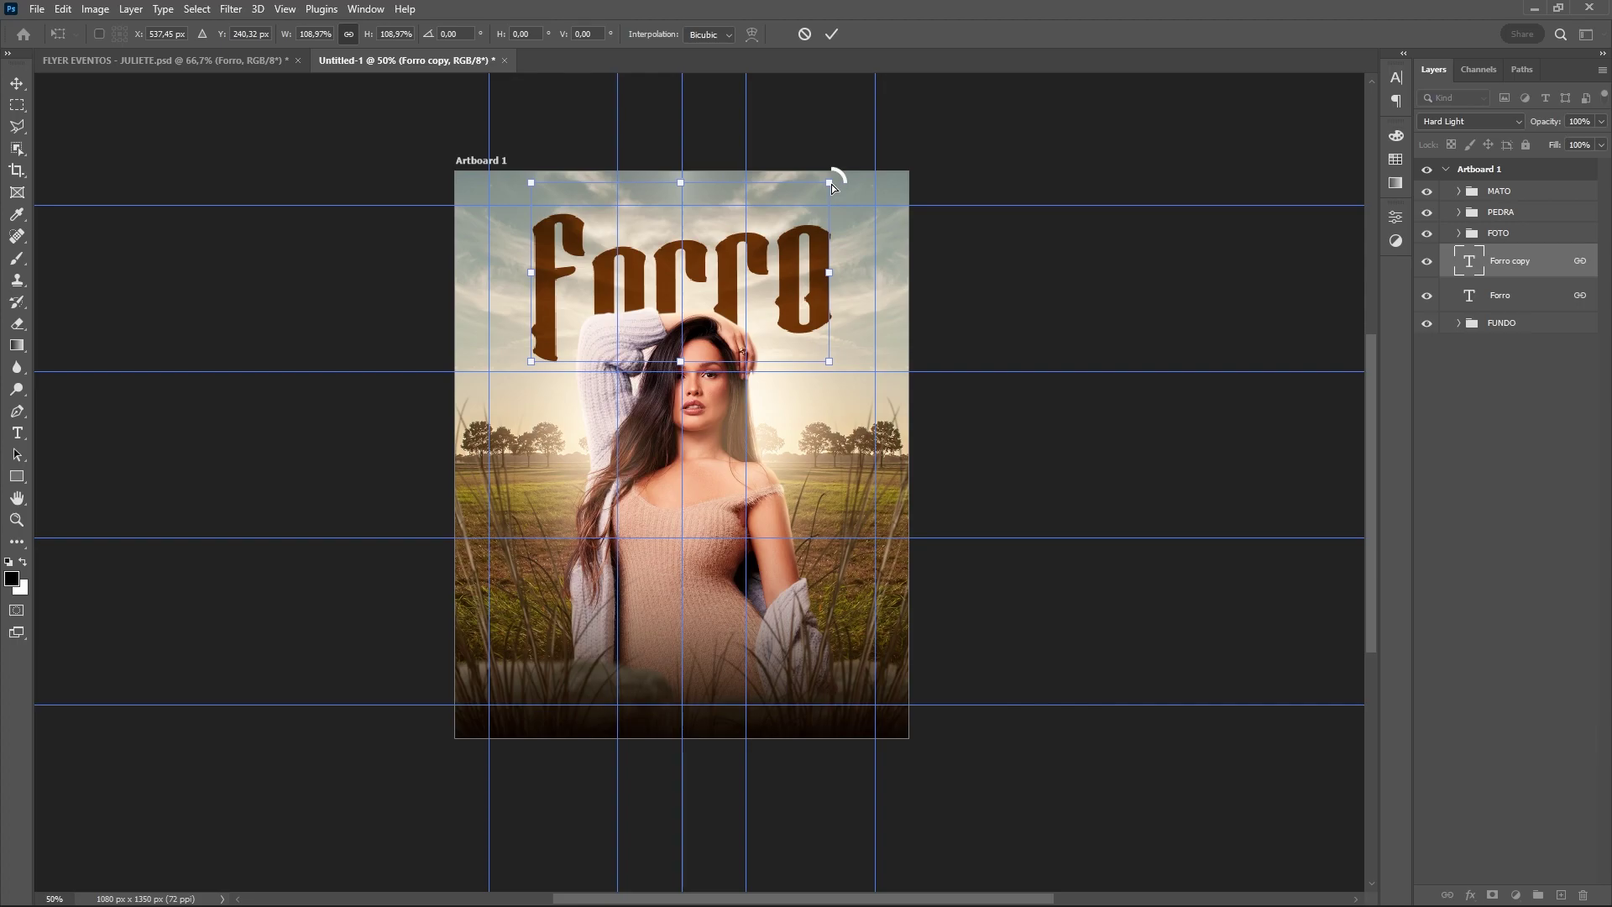
{"action": "left_click_drag", "start_coordinate": [831, 184], "coordinate": [829, 166]}
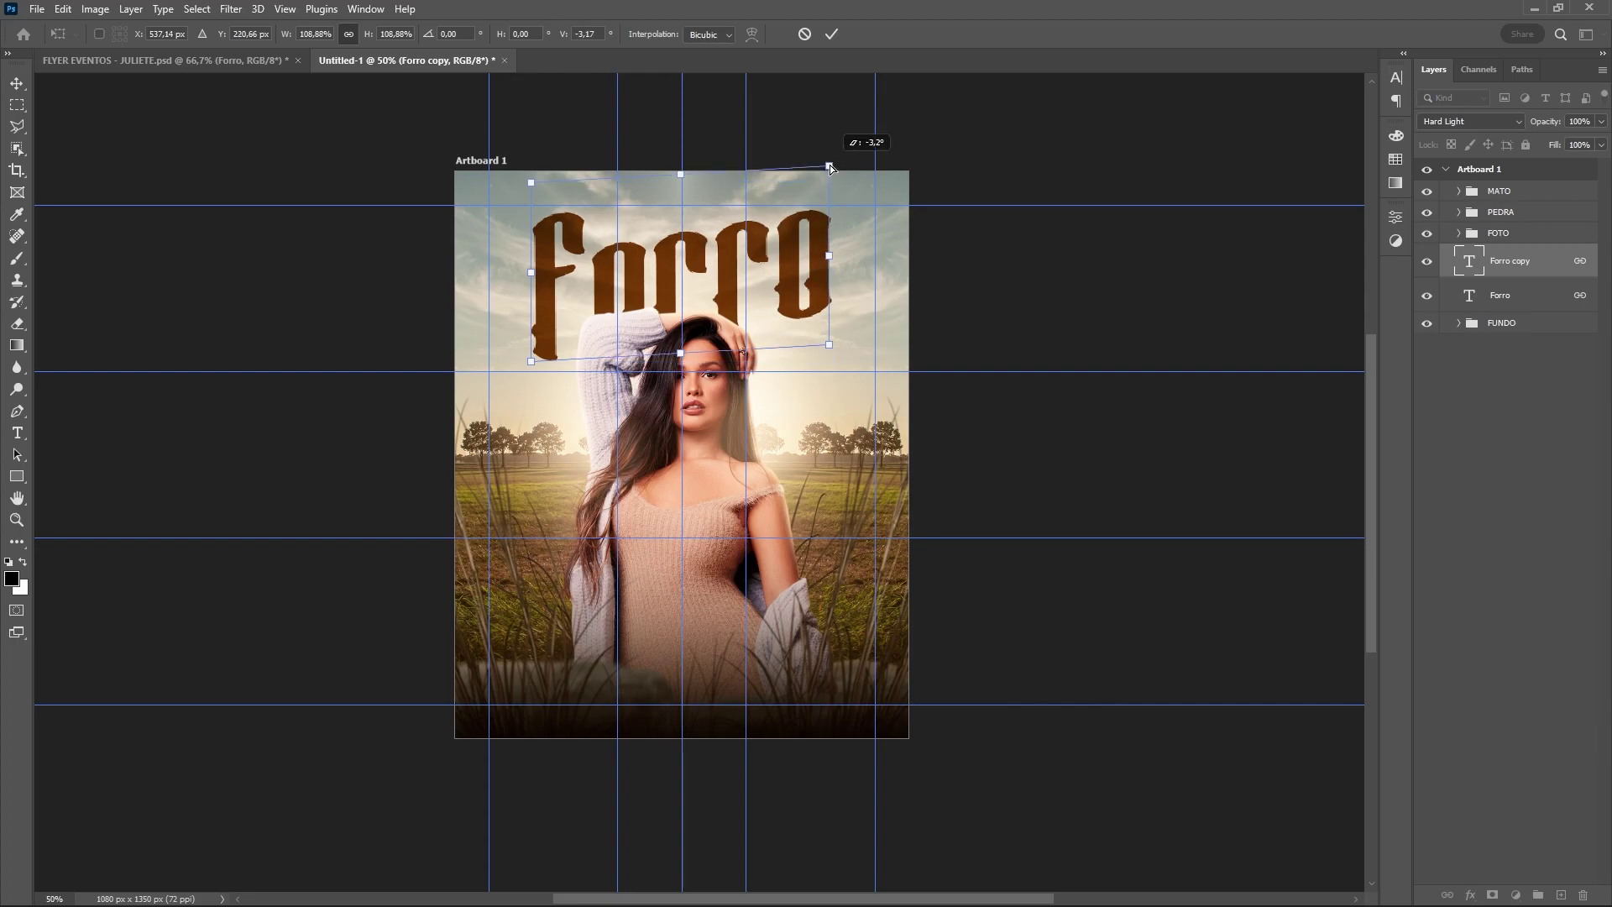
{"action": "key", "text": "Return"}
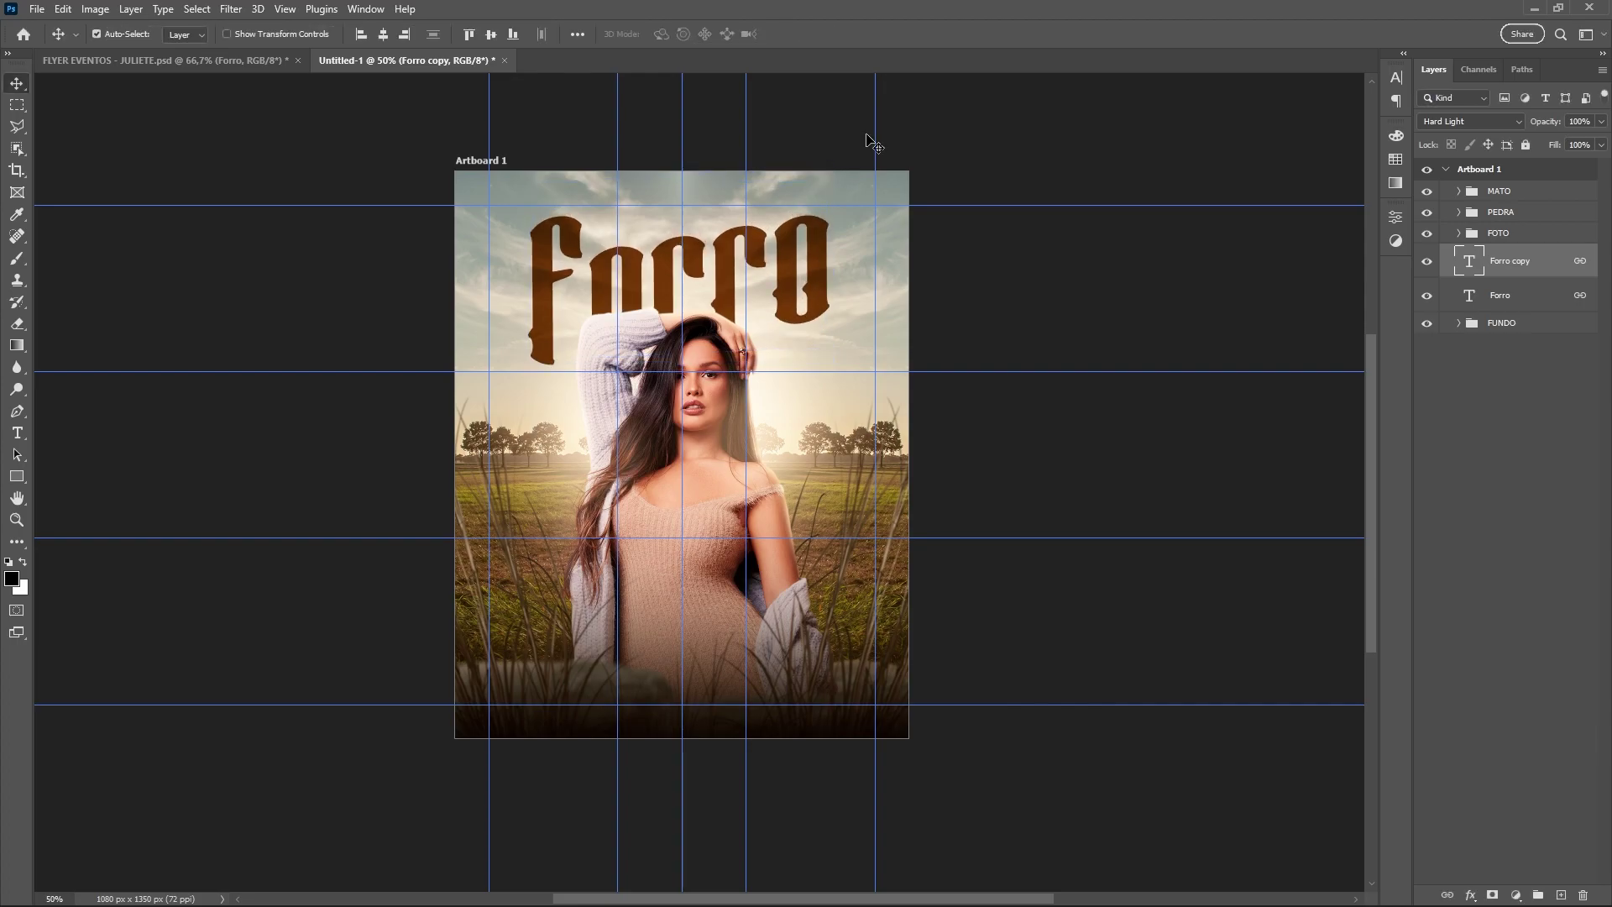
{"action": "key", "text": "ctrl+t"}
{"action": "left_click_drag", "start_coordinate": [826, 268], "coordinate": [816, 268]}
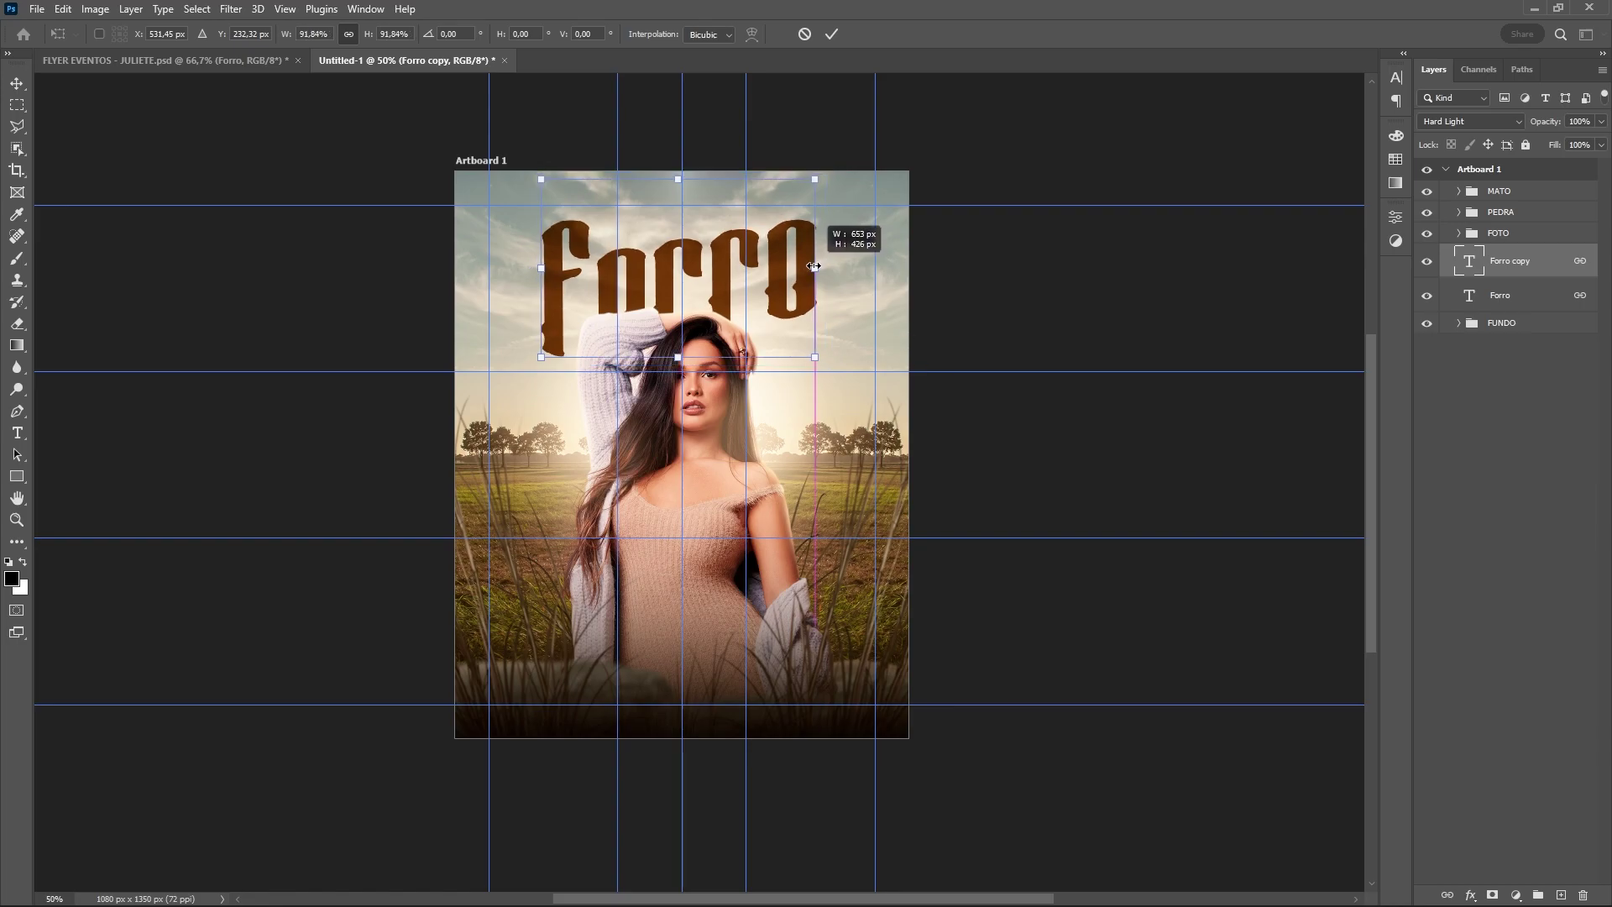
{"action": "key", "text": "Return"}
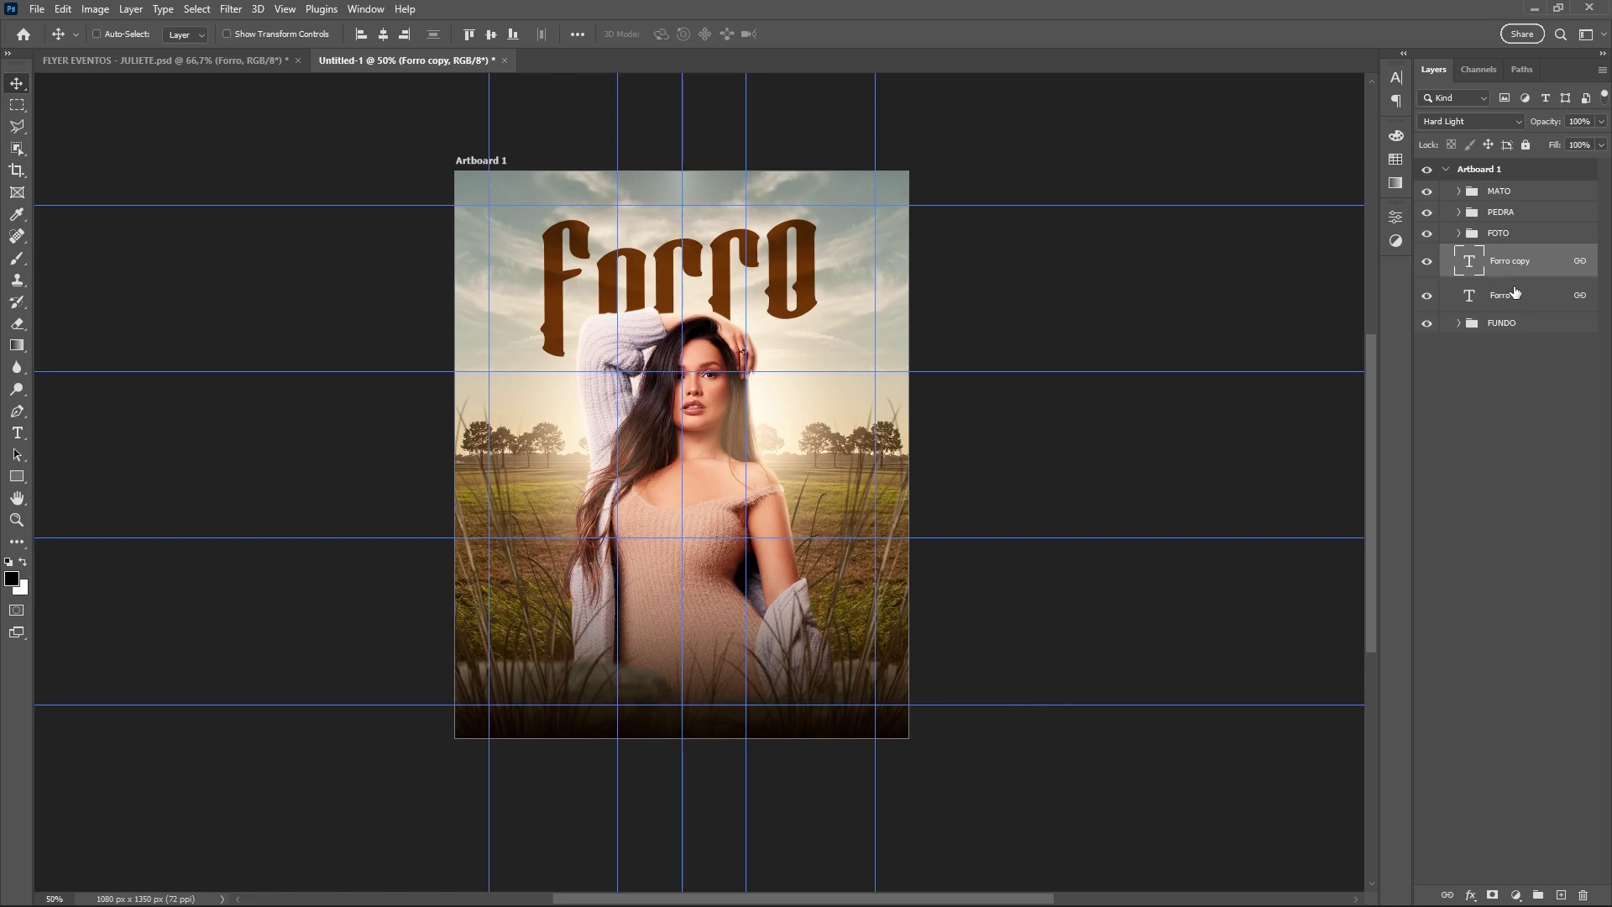
Duplicate Forro copy as Forro copy 2, unlink the layers, and move it down-left
{"action": "key", "text": "ctrl+j"}
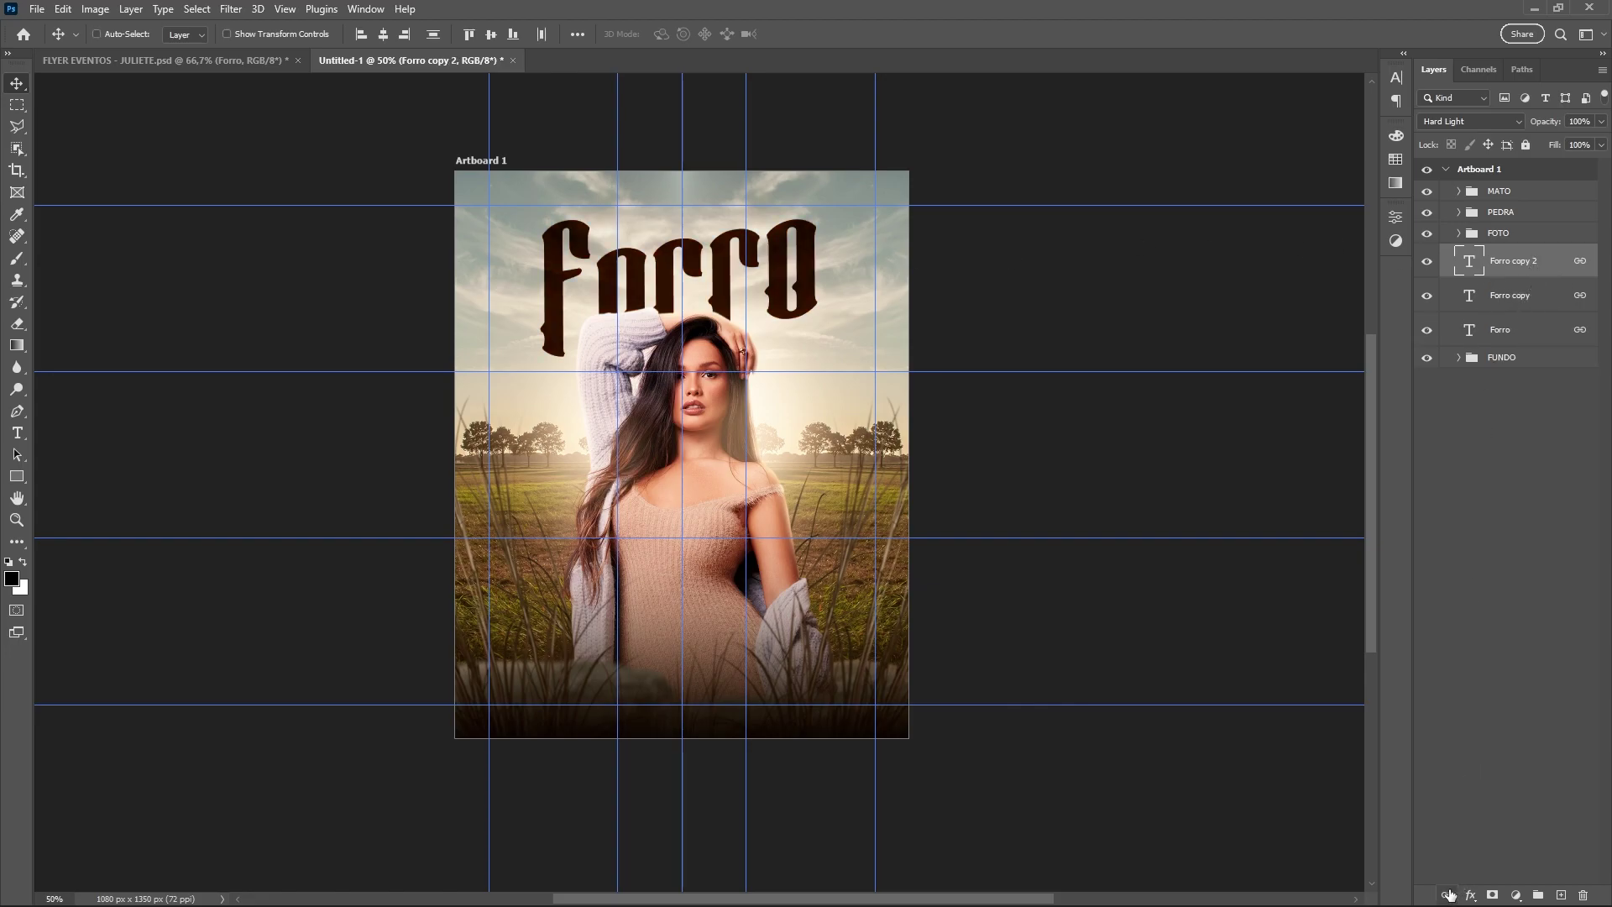
{"action": "left_click", "coordinate": [1537, 308]}
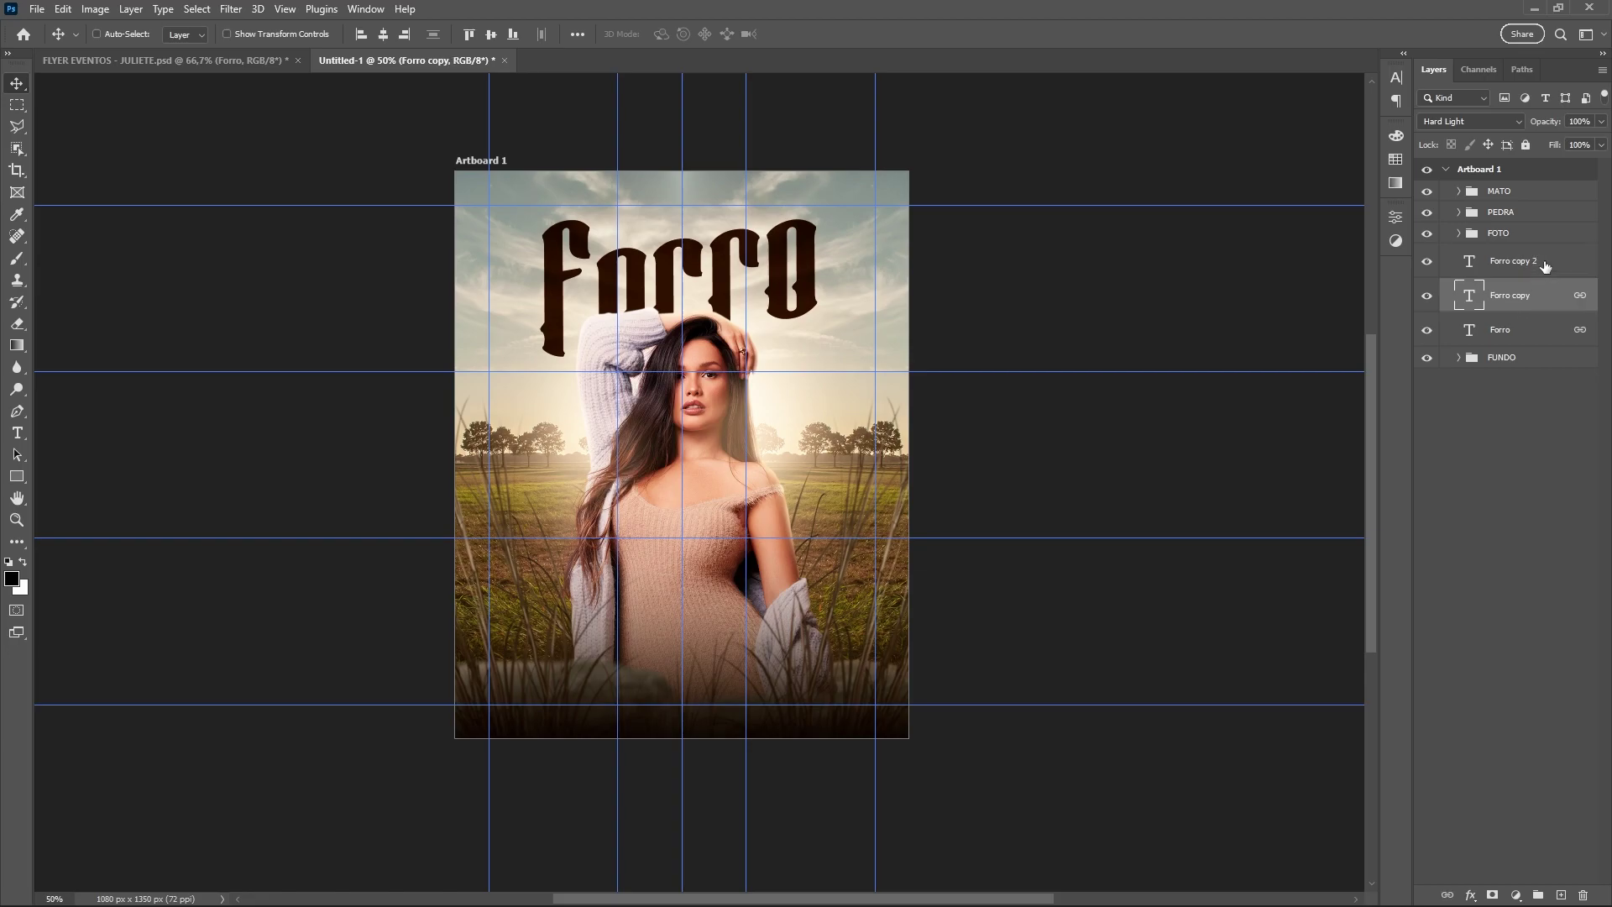
{"action": "left_click", "coordinate": [1553, 279]}
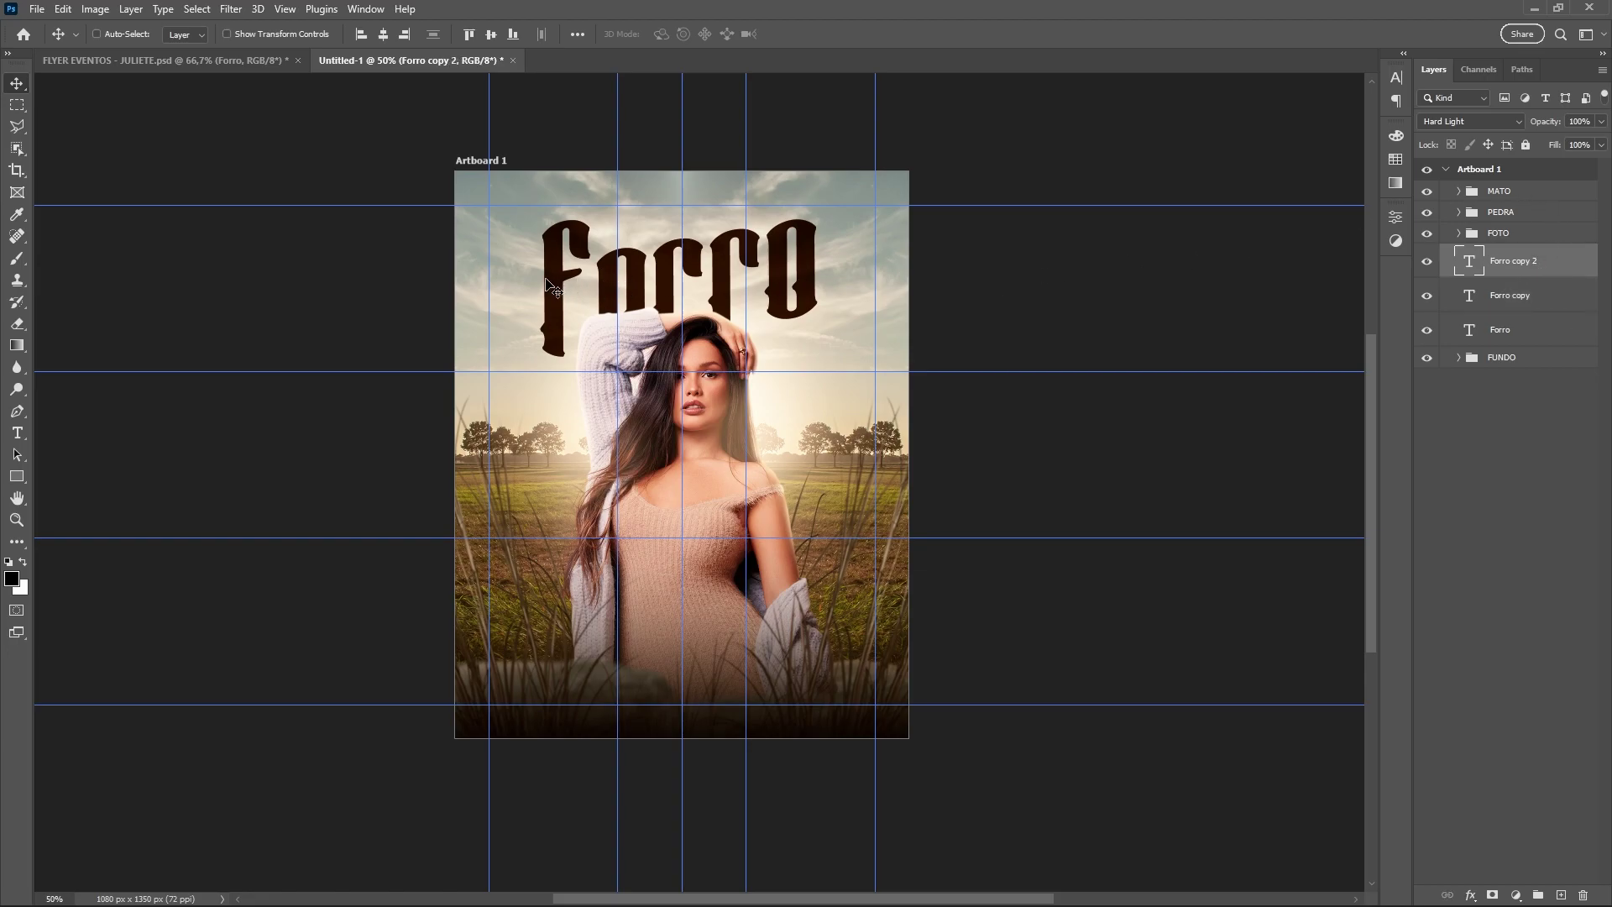
{"action": "mouse_move", "coordinate": [547, 285]}
{"action": "left_mouse_down"}
{"action": "mouse_move", "coordinate": [507, 445]}
{"action": "mouse_move", "coordinate": [496, 431]}
{"action": "left_mouse_up"}
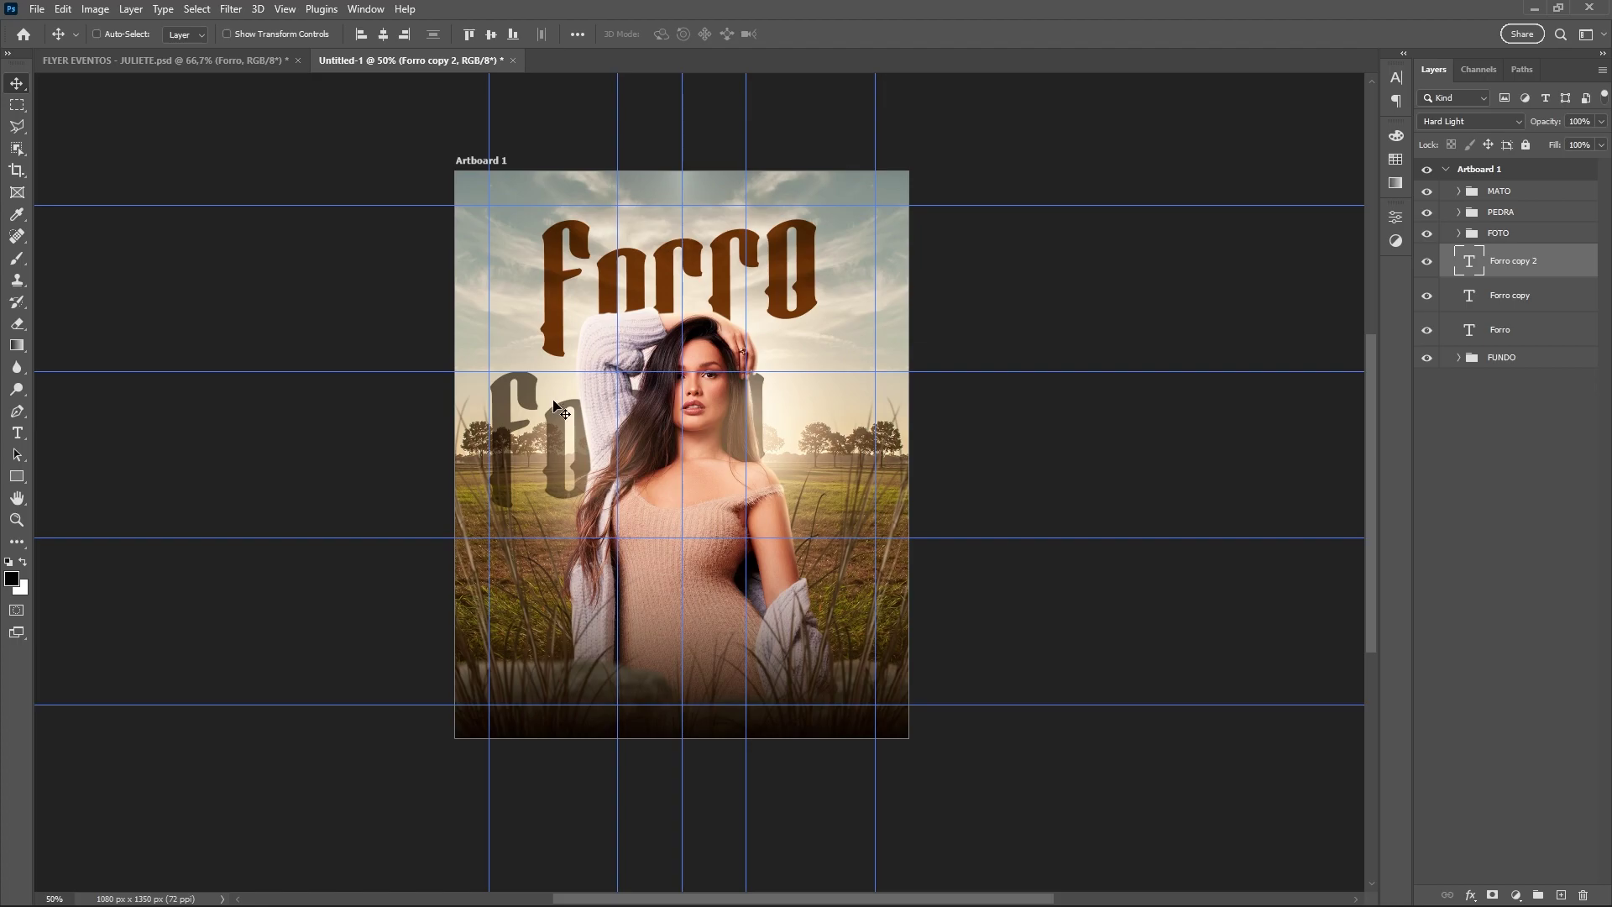
Delete the letters in Forro copy 2, leaving only the acute accent
{"action": "left_click", "coordinate": [17, 434]}
{"action": "double_click", "coordinate": [538, 437]}
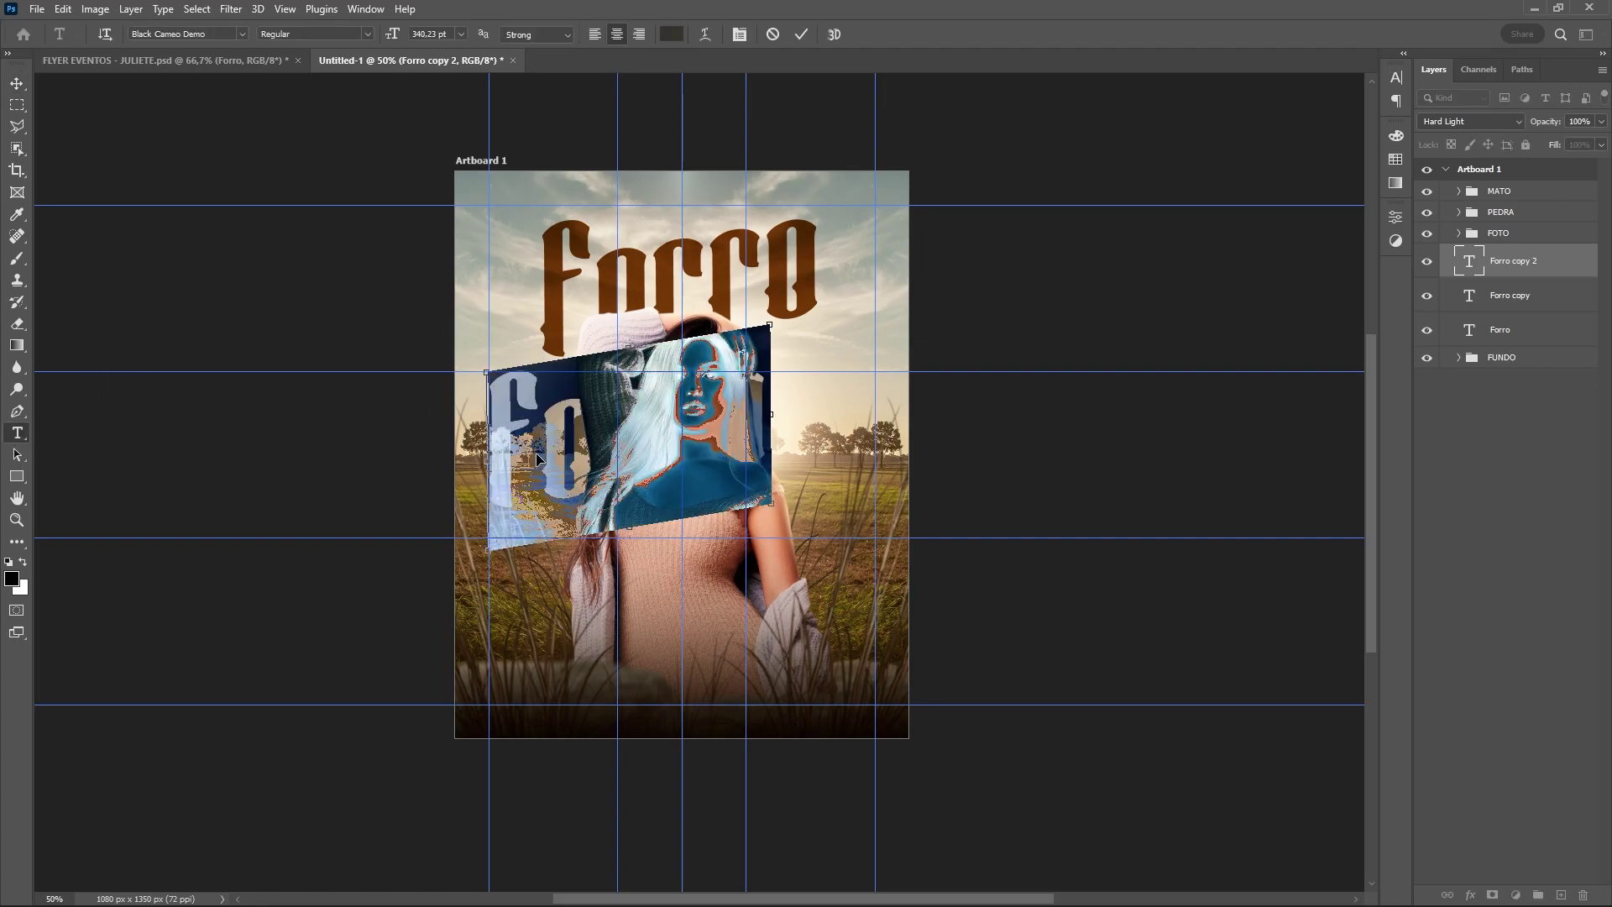
{"action": "key", "text": "BackSpace"}
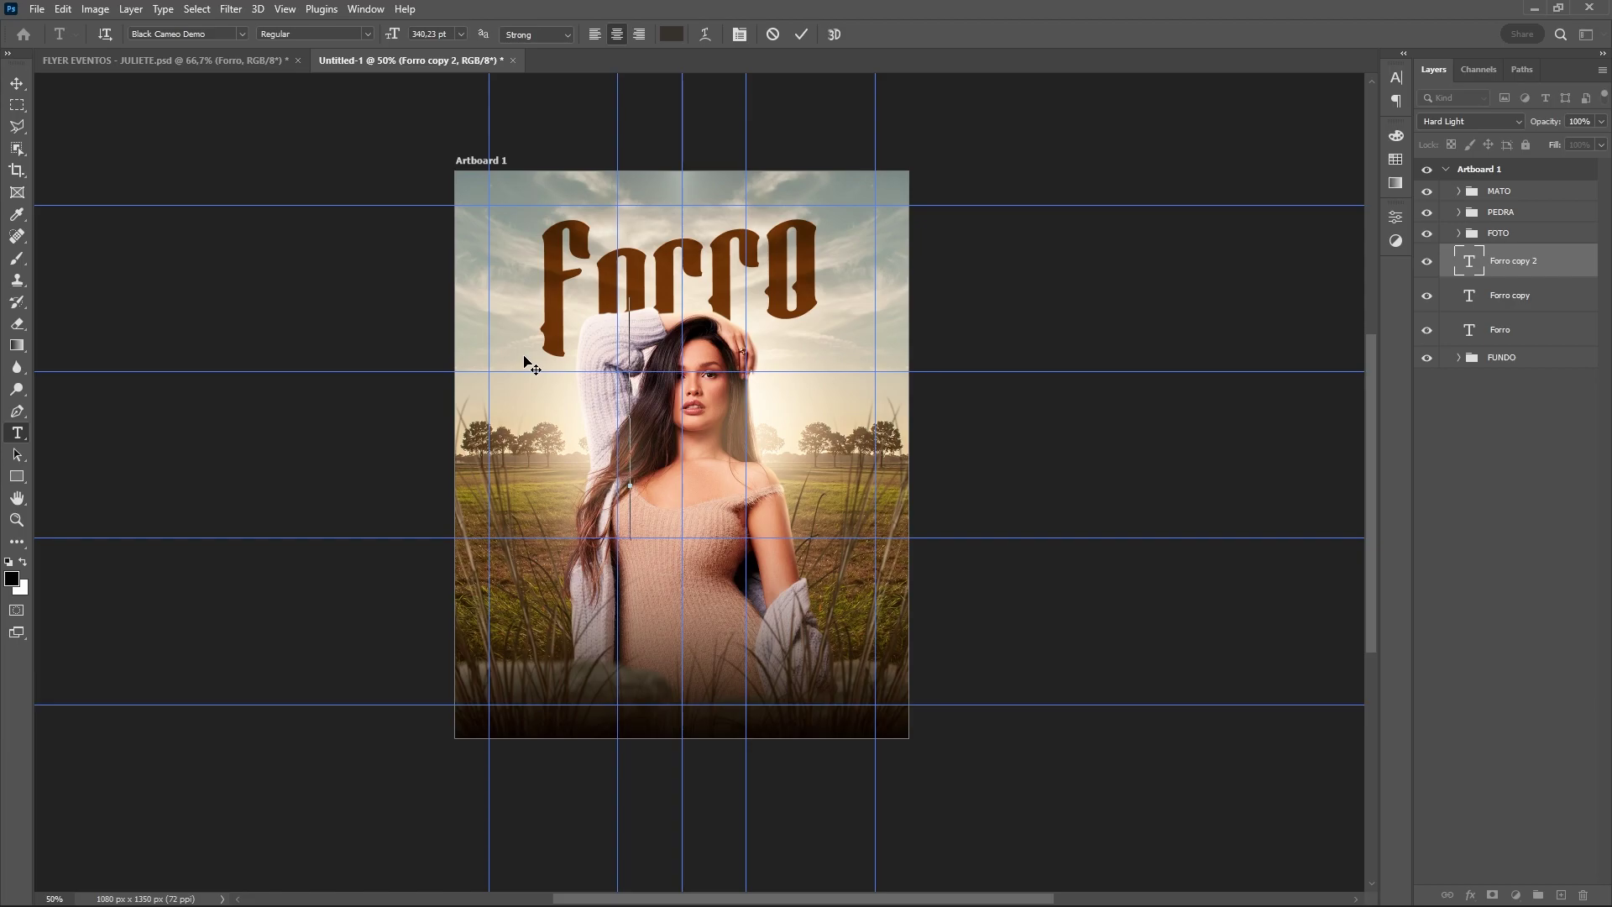
Place the accent above the final O and rotate it slightly
{"action": "key", "text": "ctrl+Return"}
{"action": "key", "text": "v"}
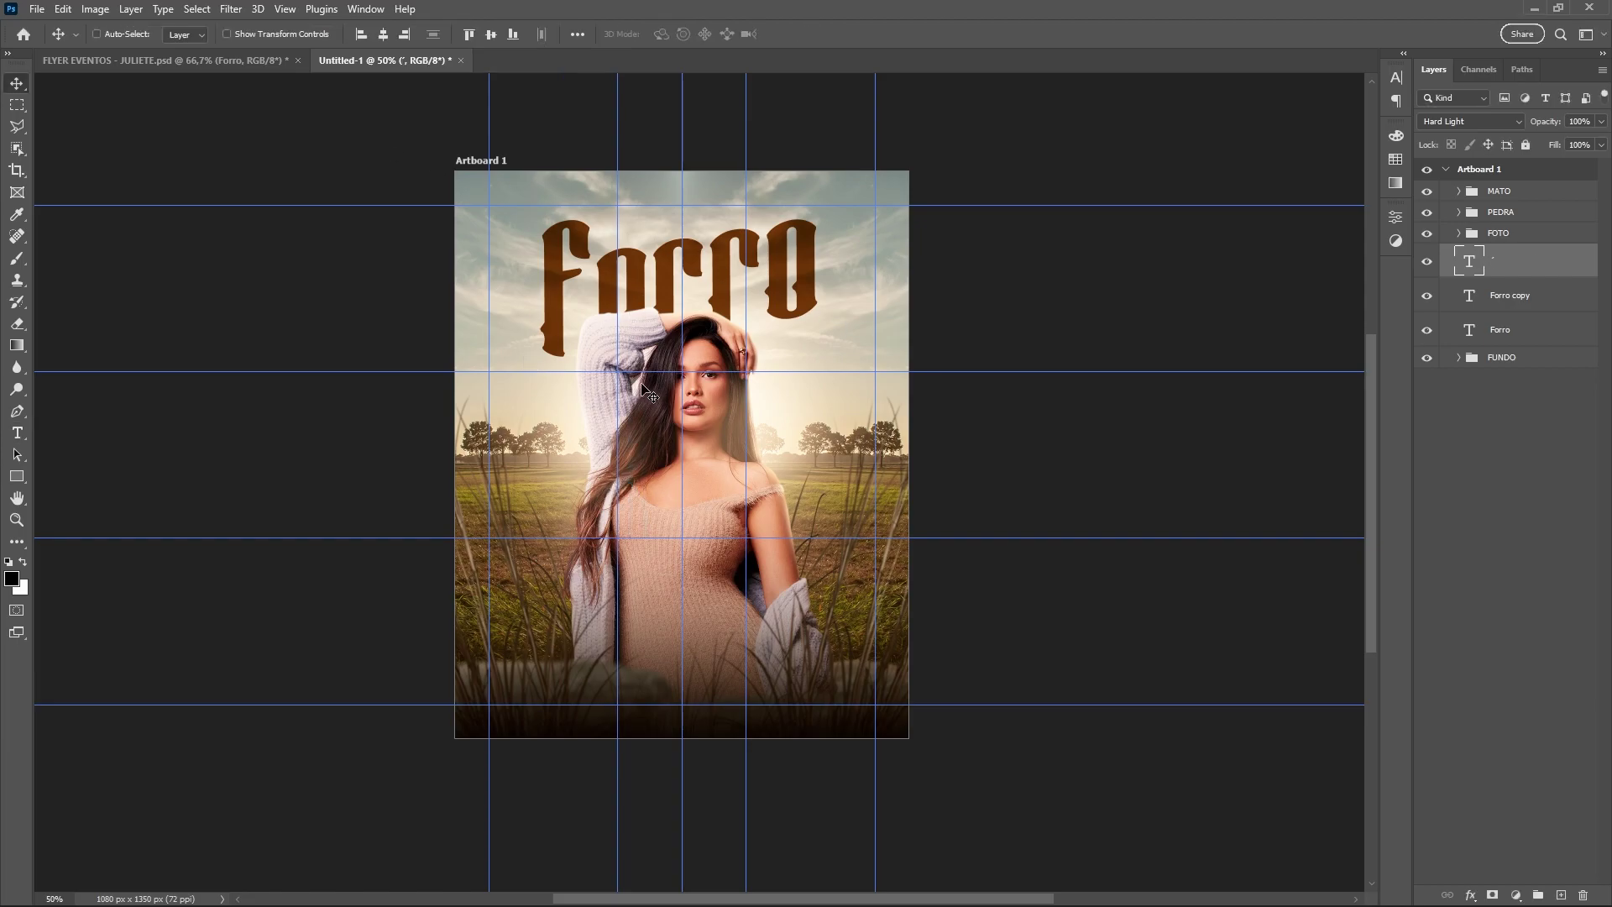
{"action": "left_click_drag", "start_coordinate": [667, 386], "coordinate": [844, 150]}
{"action": "key", "text": "ctrl+t"}
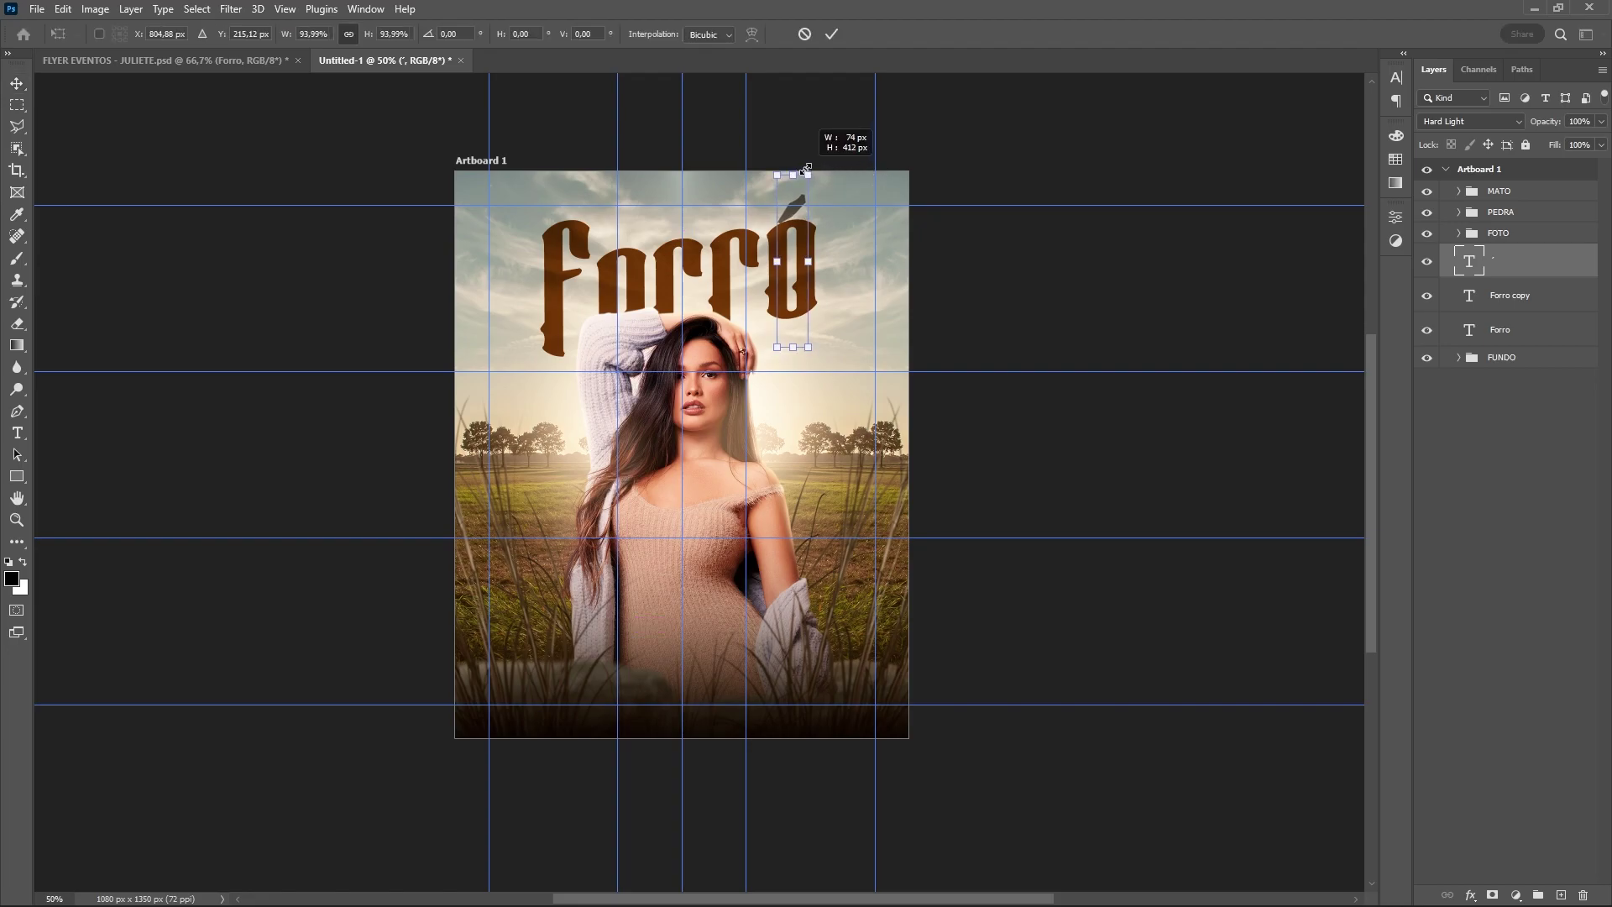
{"action": "key", "text": "Return"}
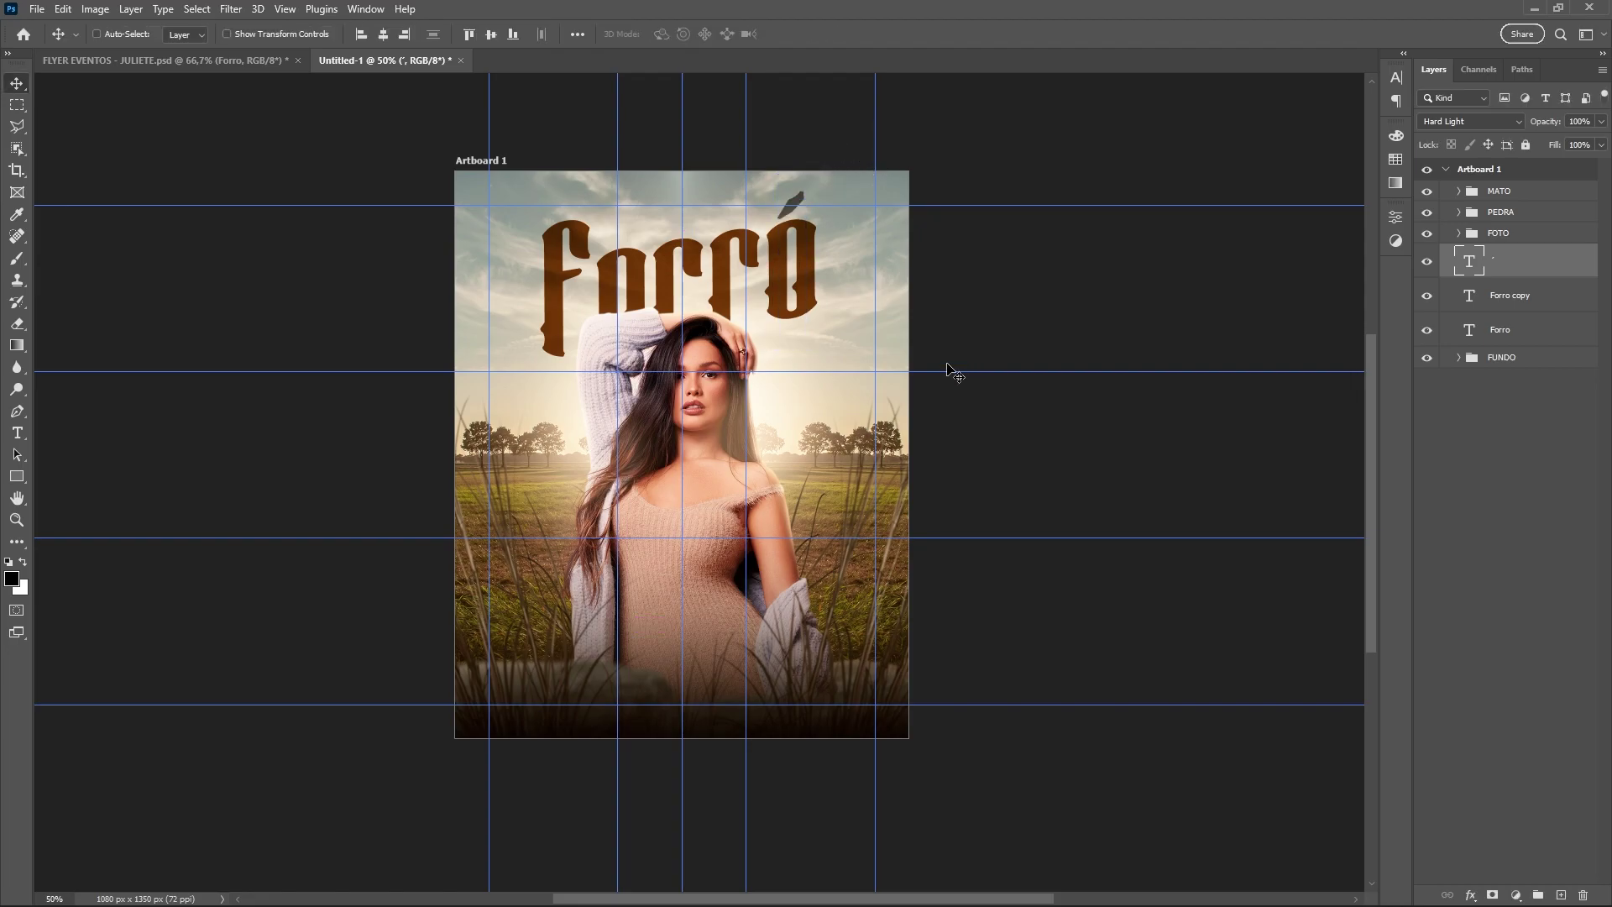
Duplicate the accent layer and toggle Forro copy's visibility to compare
{"action": "key", "text": "ctrl+j"}
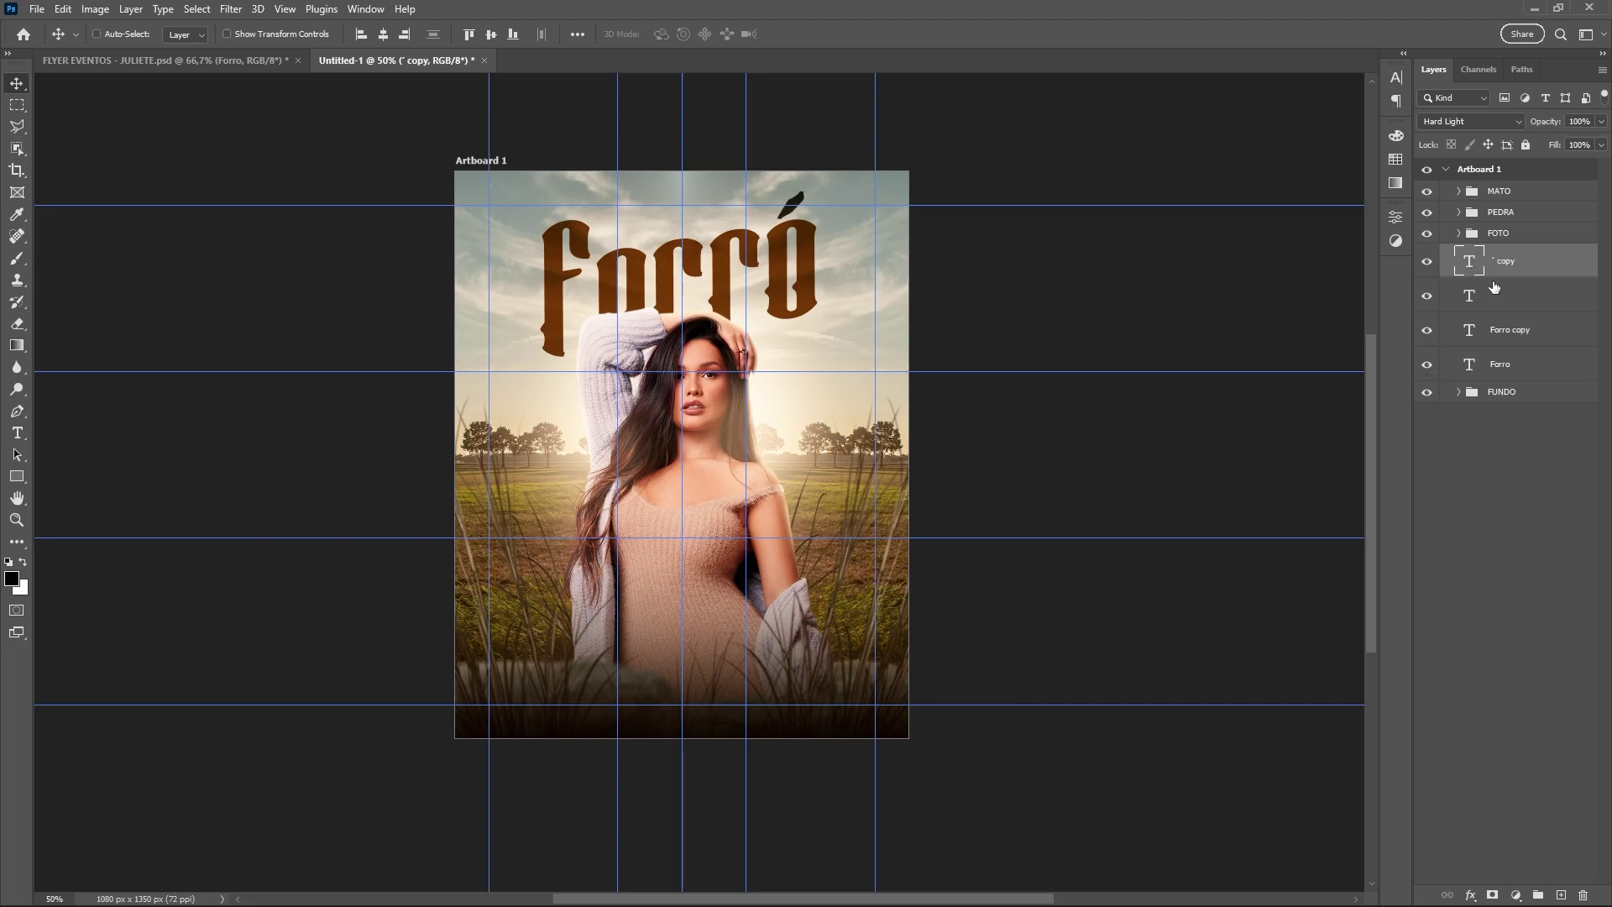
{"action": "left_click", "coordinate": [1511, 336]}
{"action": "left_click", "coordinate": [1508, 365], "text": "shift"}
{"action": "left_click", "coordinate": [1426, 329]}
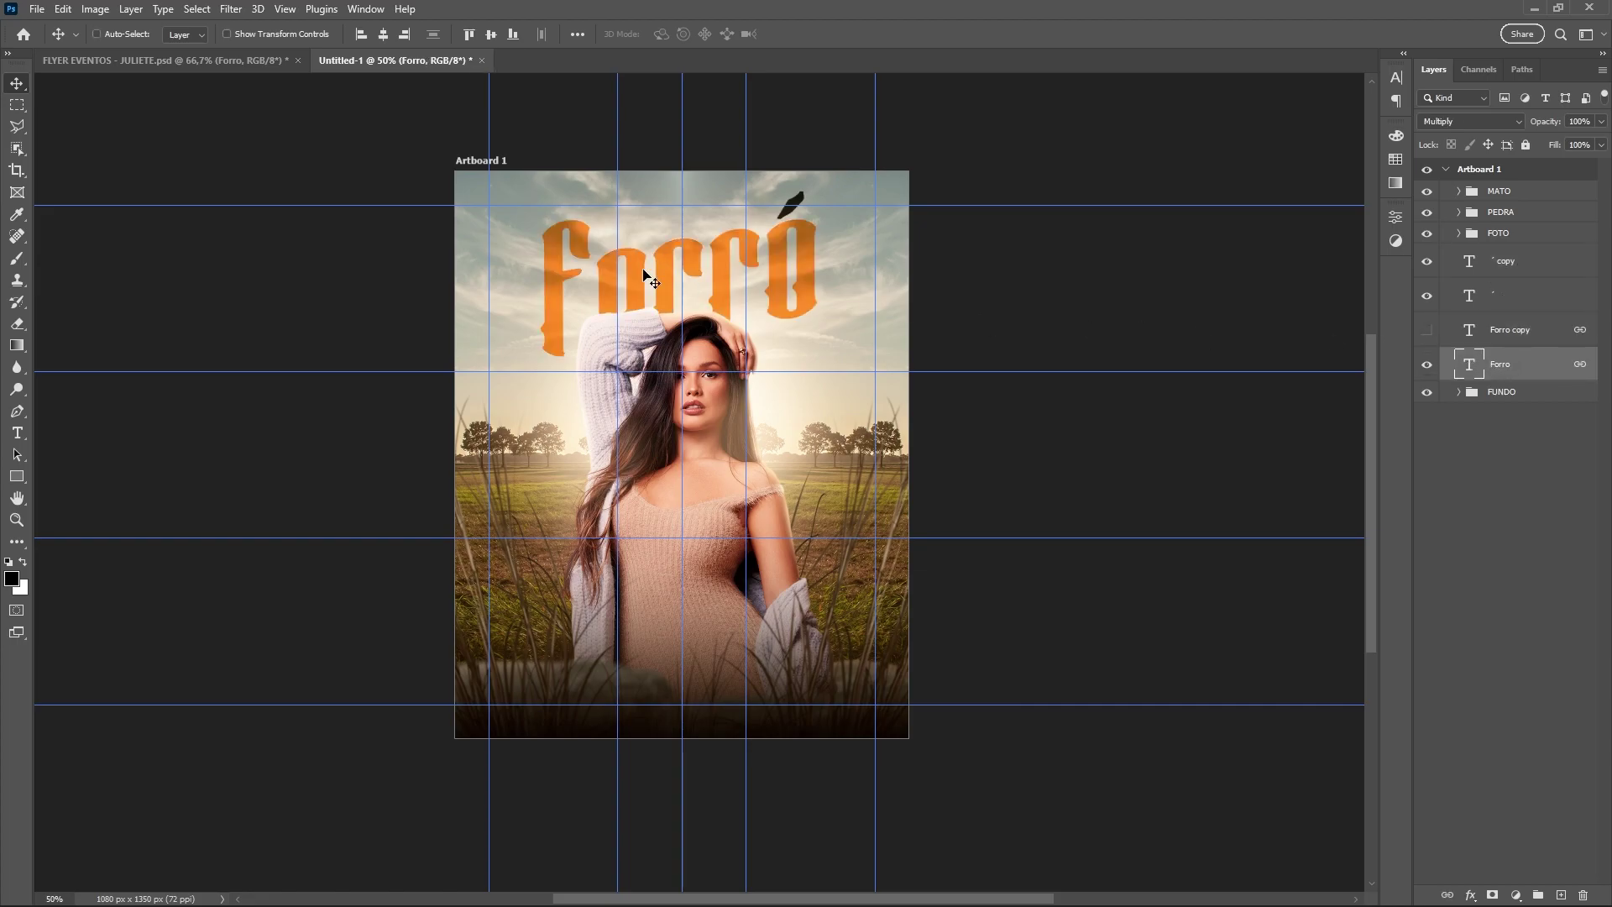
{"action": "left_click", "coordinate": [17, 432]}
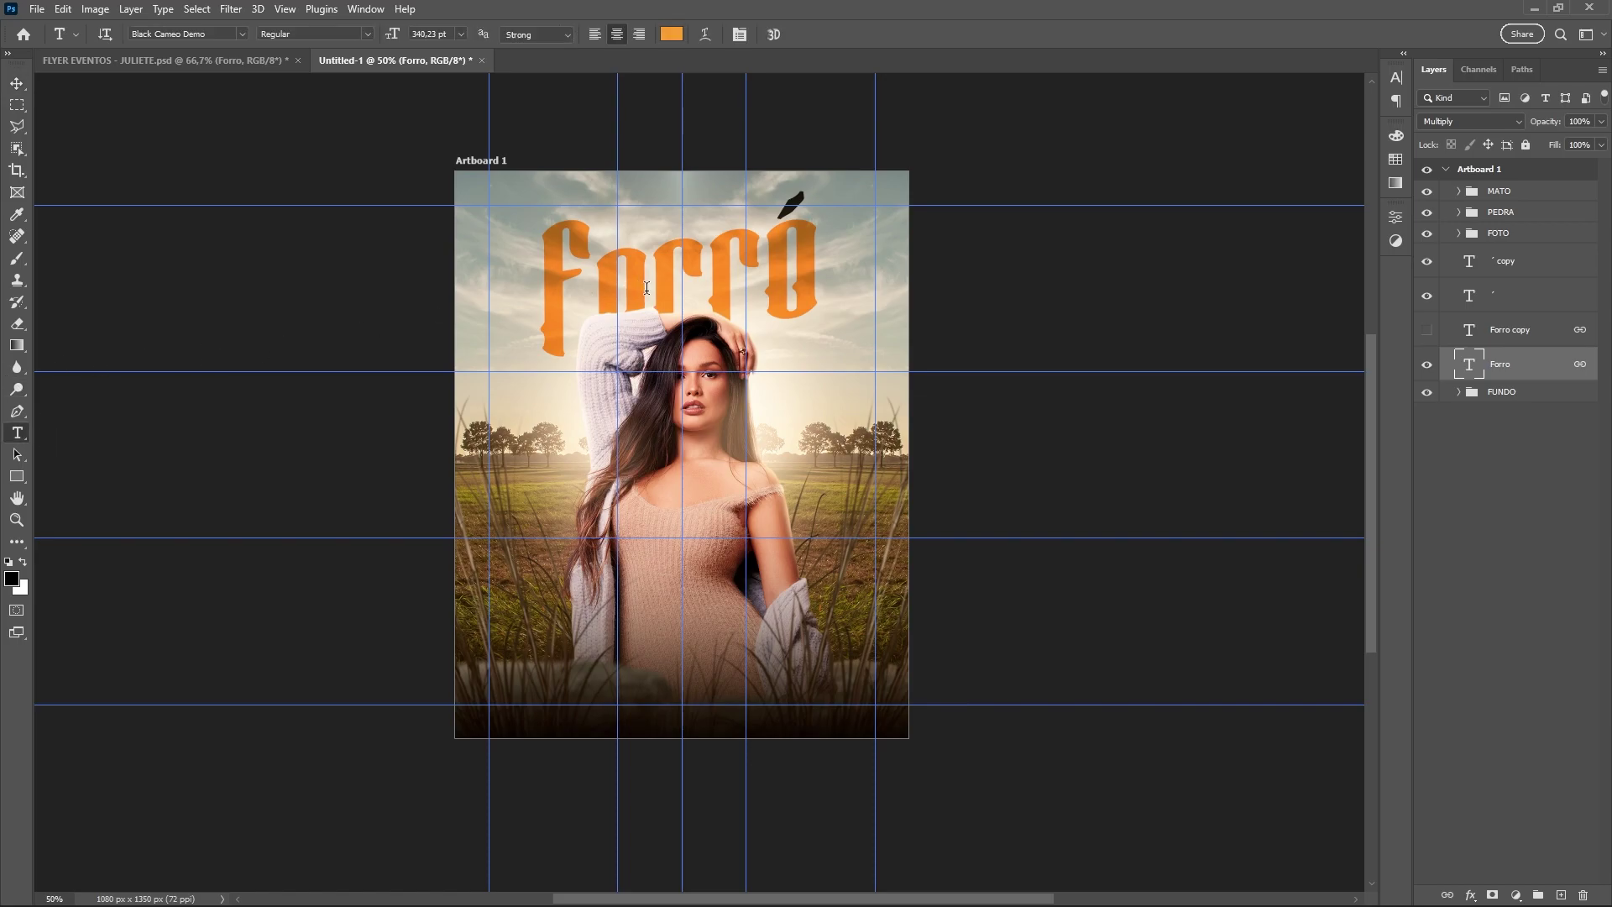
{"action": "left_click", "coordinate": [1426, 329]}
Hide the accent copy and keep the original accent on Hard Light blending
{"action": "left_click", "coordinate": [1512, 295]}
{"action": "left_click", "coordinate": [1429, 262]}
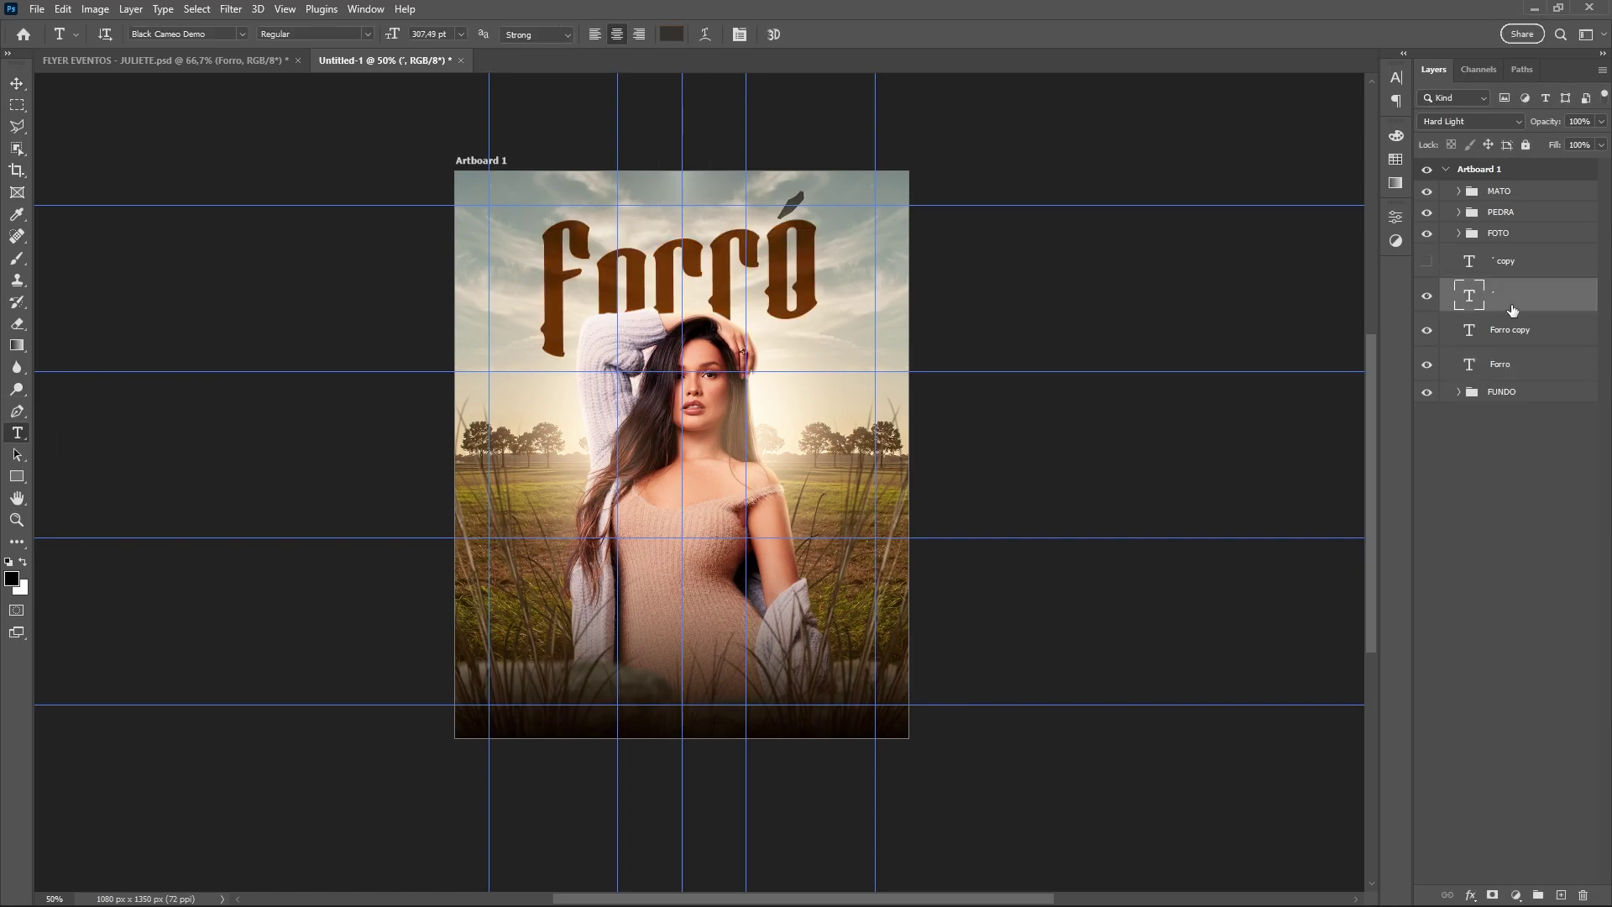
{"action": "left_click", "coordinate": [1469, 121]}
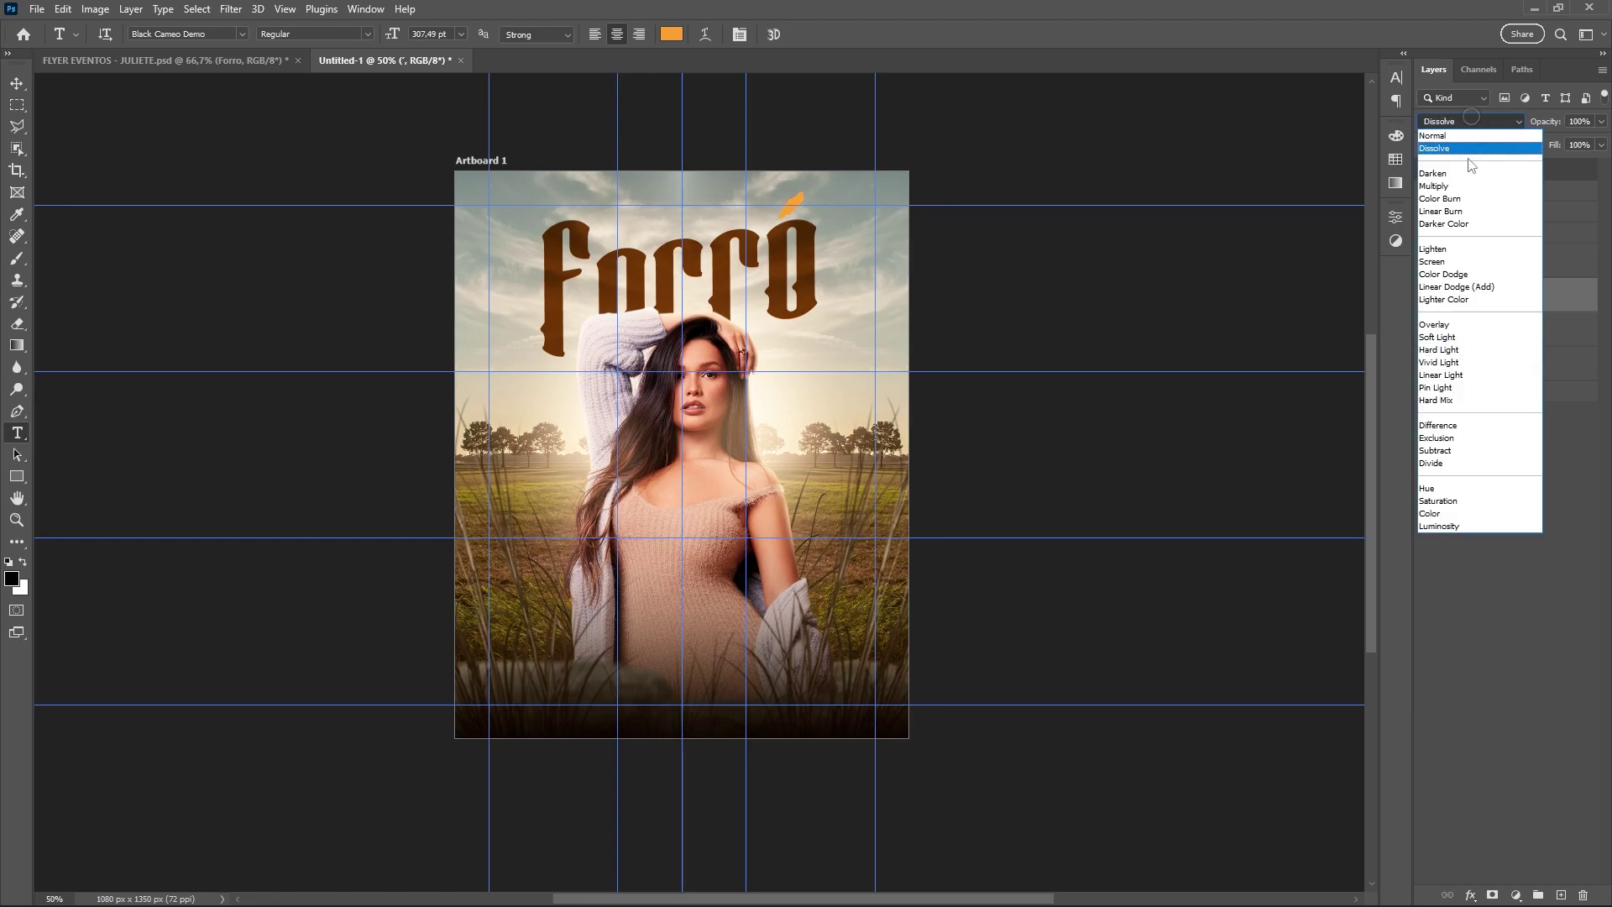
{"action": "left_click", "coordinate": [1455, 187]}
Group the four title and accent text layers into a group named TEMA
{"action": "left_click", "coordinate": [1426, 262]}
{"action": "left_click", "coordinate": [1511, 261]}
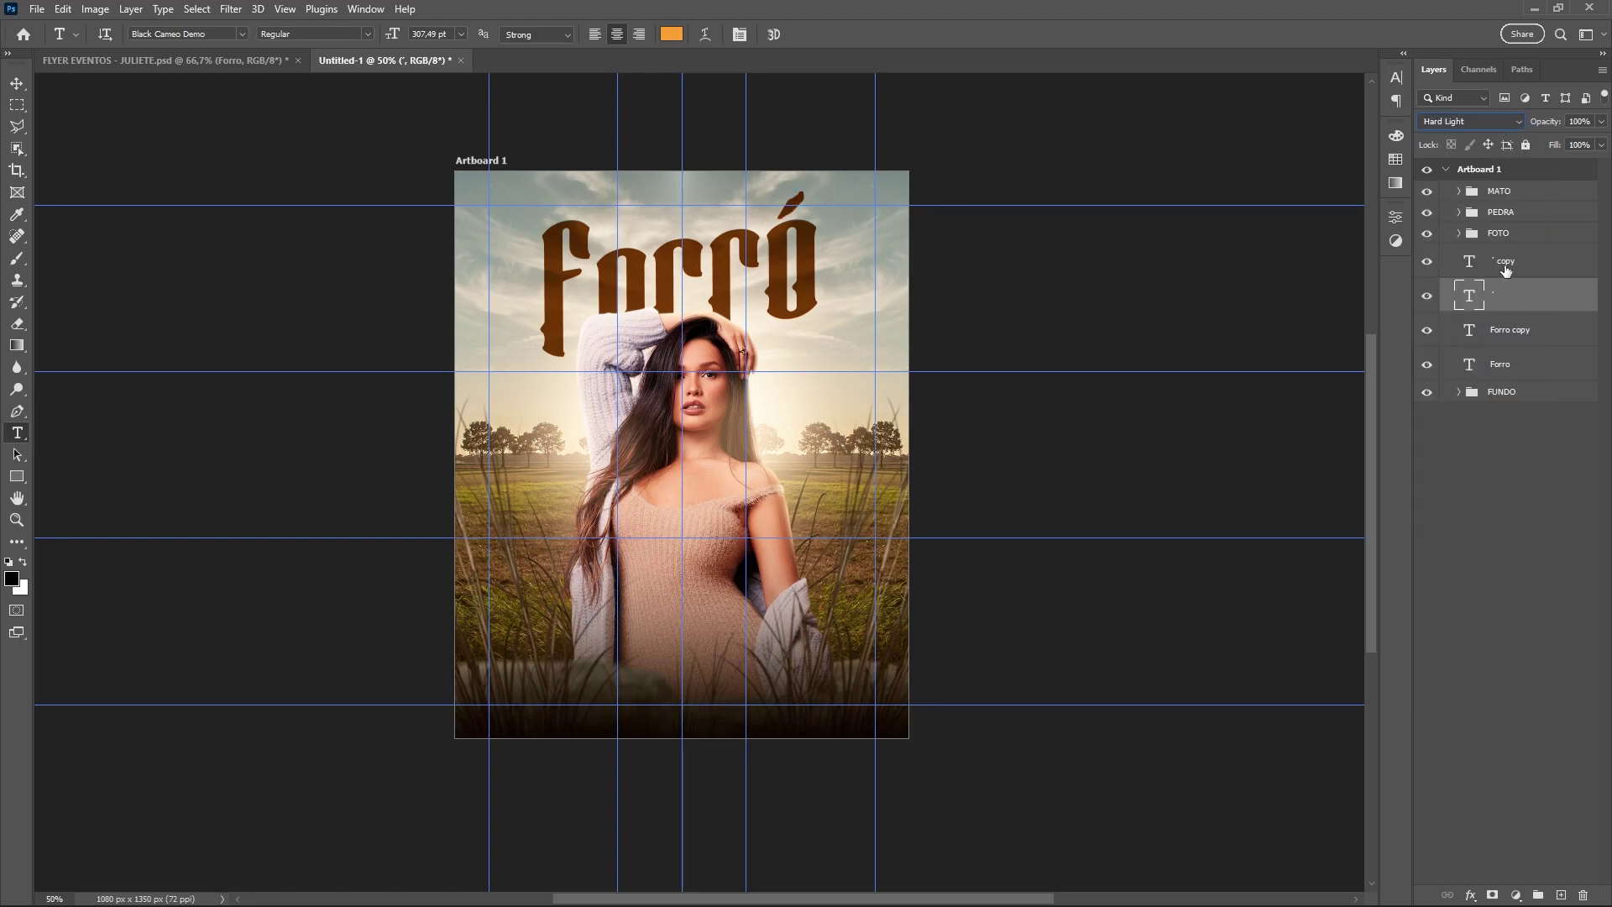
{"action": "left_click", "coordinate": [1527, 312], "text": "shift"}
{"action": "left_click", "coordinate": [1534, 664]}
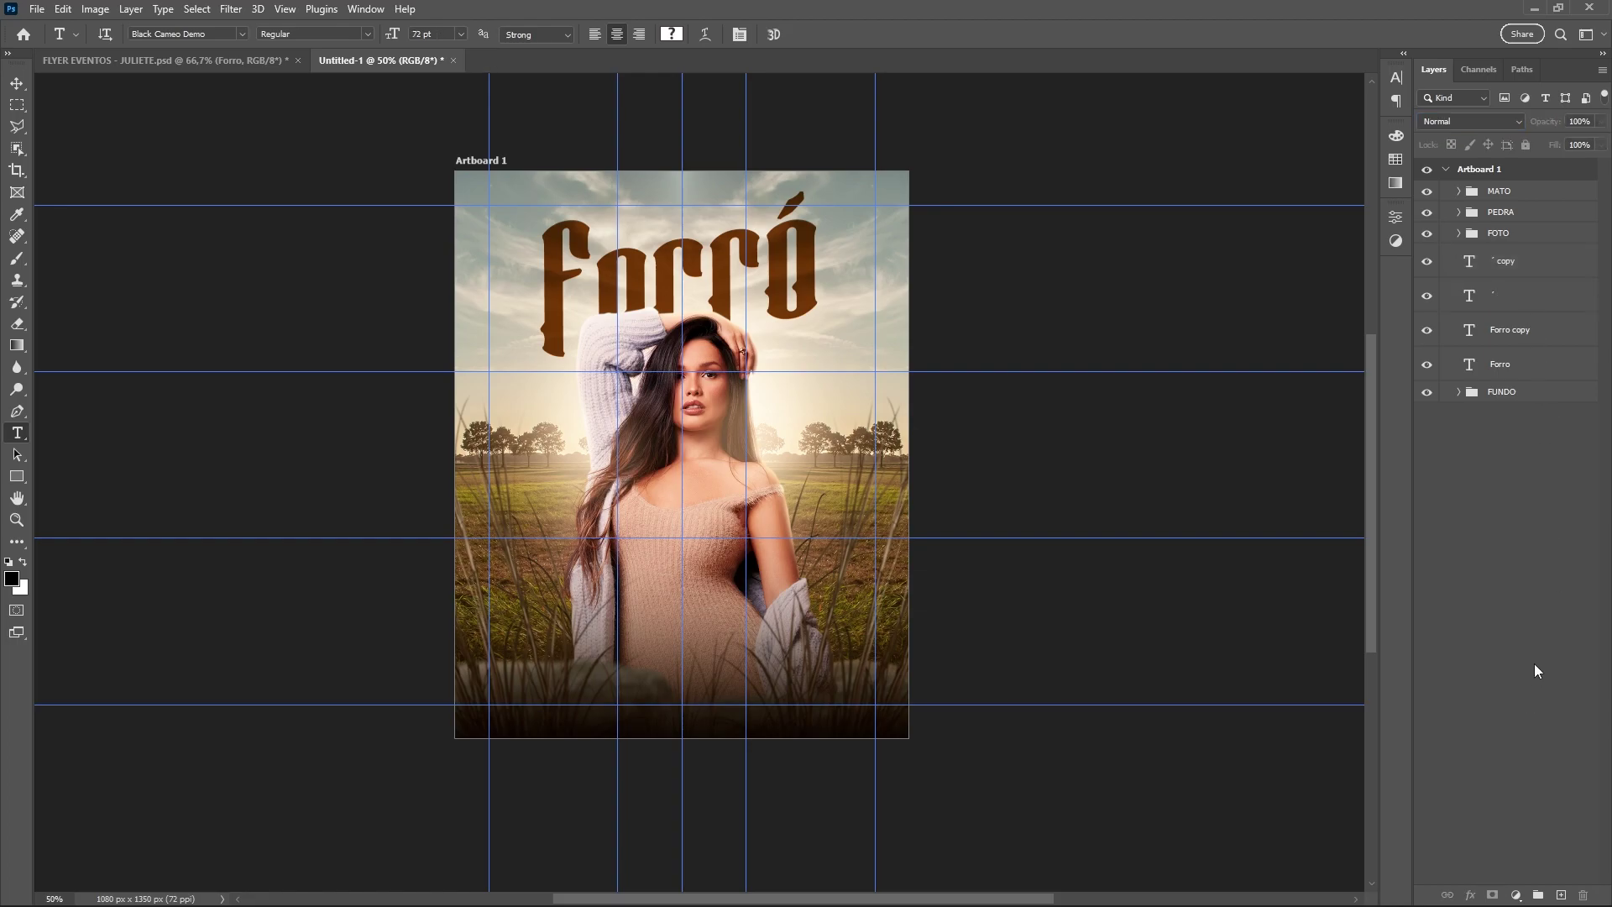
{"action": "key", "text": "ctrl+semicolon"}
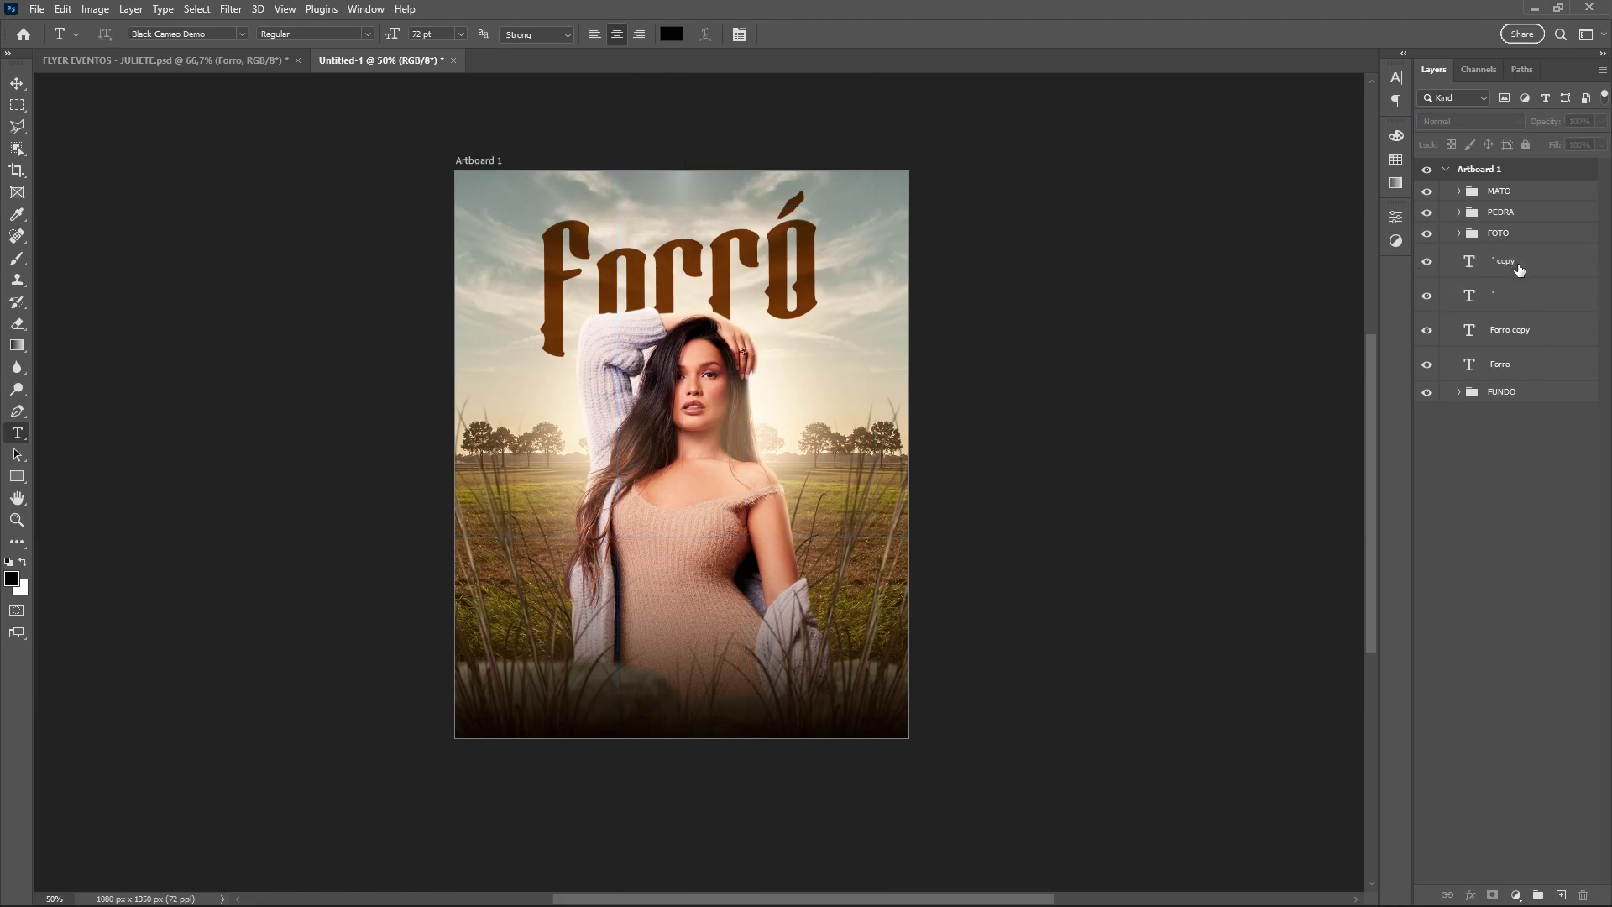
{"action": "key", "text": "ctrl+semicolon"}
{"action": "left_click", "coordinate": [1519, 269]}
{"action": "left_click", "coordinate": [1539, 371], "text": "shift"}
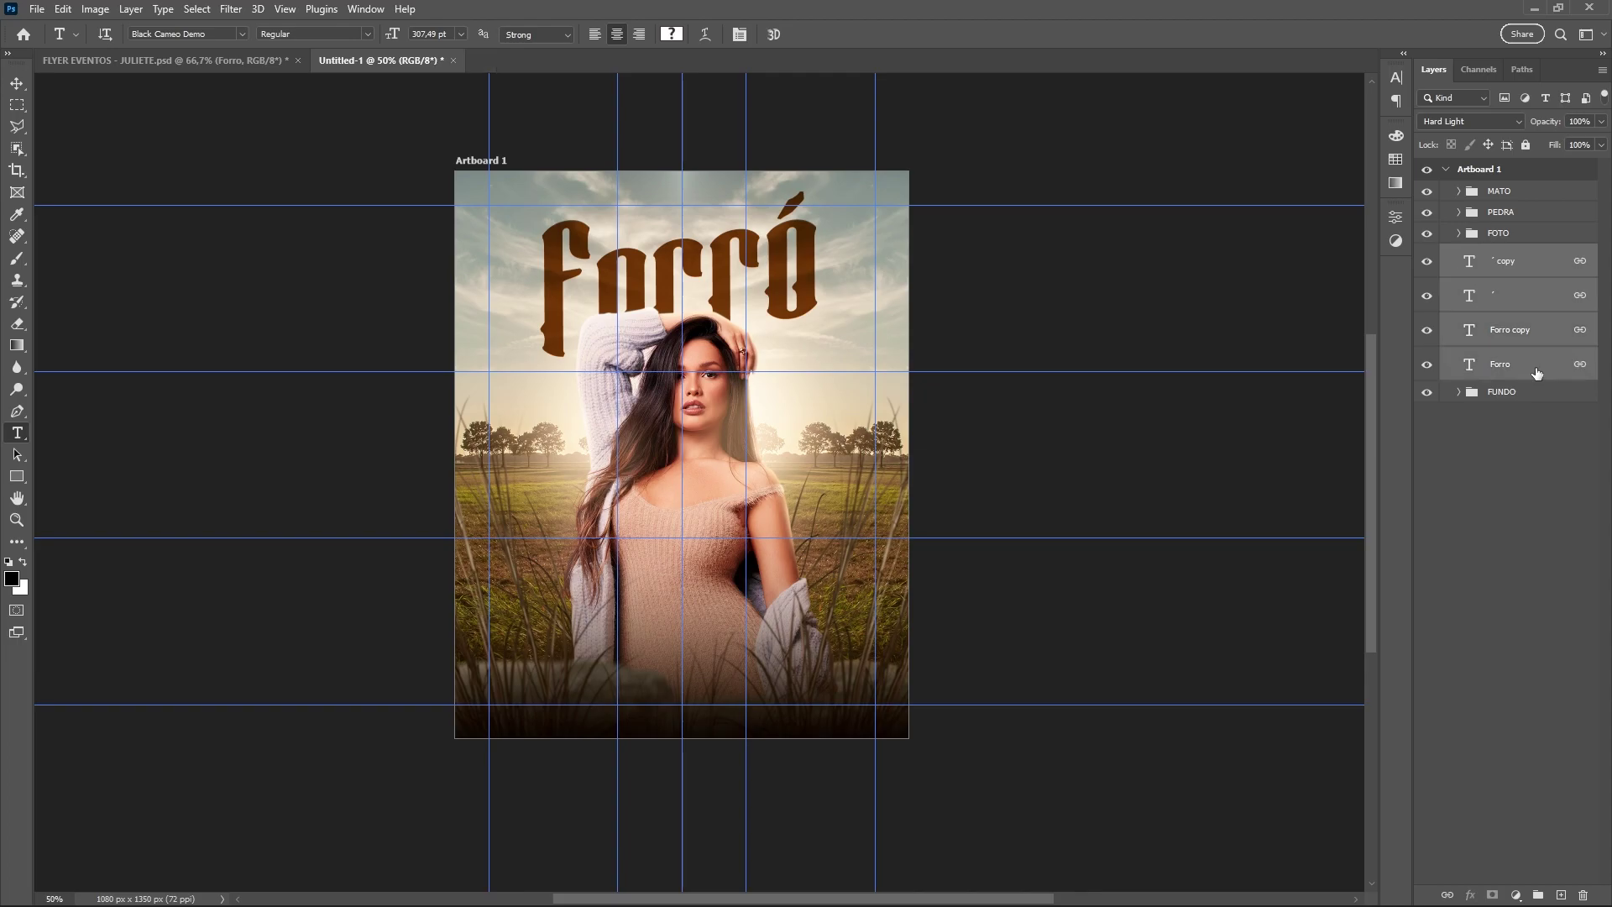
{"action": "key", "text": "ctrl+g"}
{"action": "double_click", "coordinate": [1504, 254]}
{"action": "type", "text": "TEMA"}
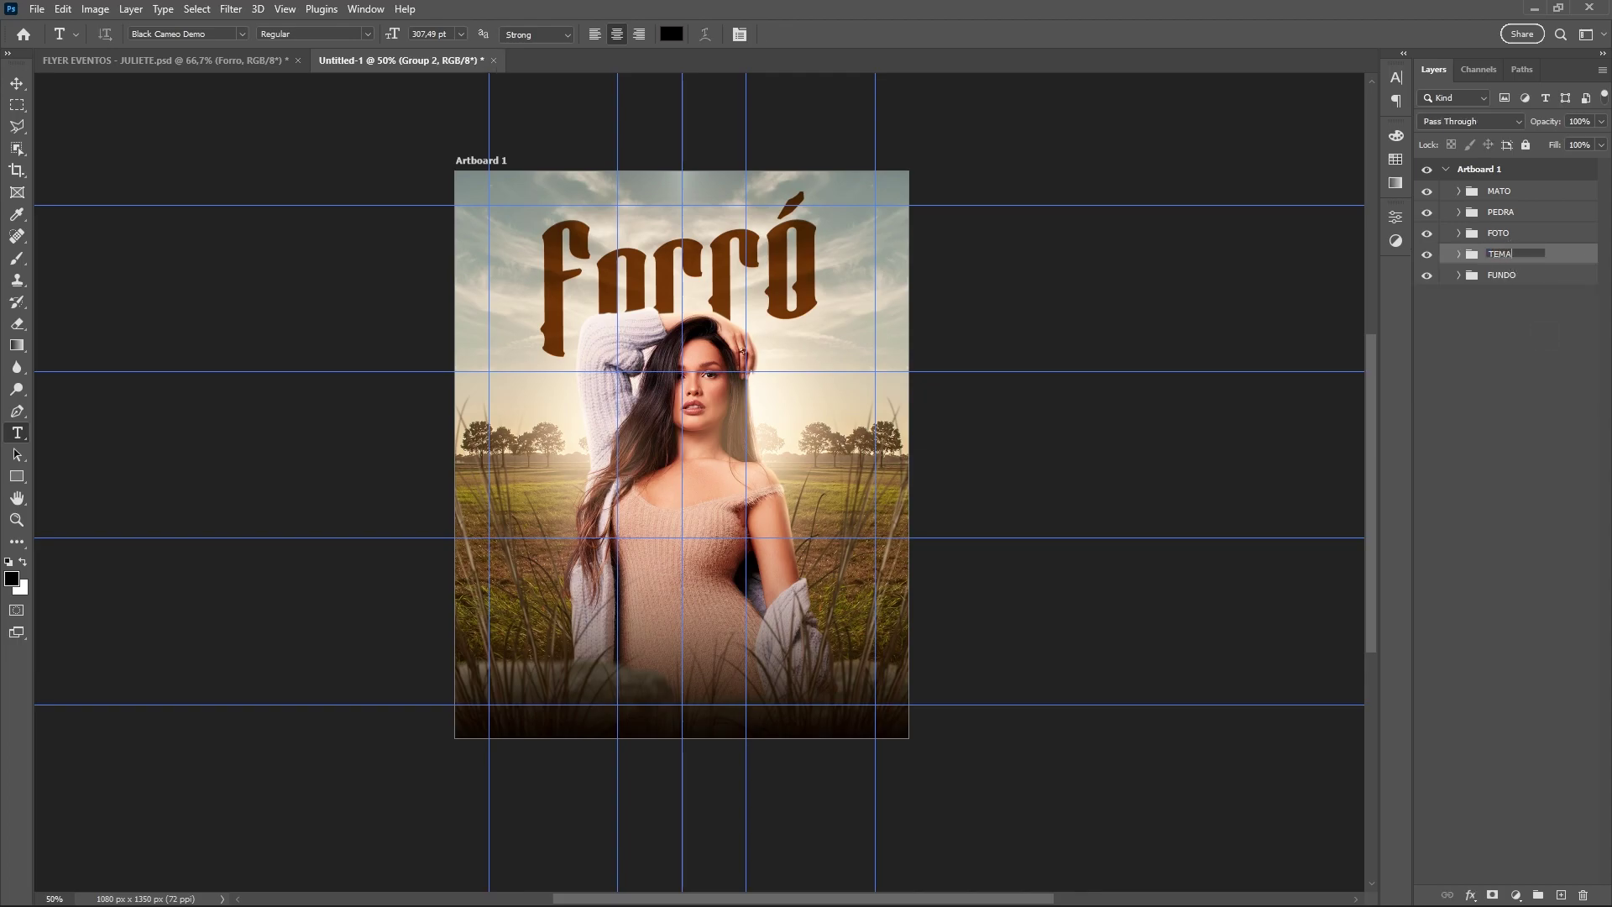
{"action": "key", "text": "Return"}
Duplicate the warm glow Layer 2, move it to the top of TEMA, and lower its fill
{"action": "left_click", "coordinate": [16, 83]}
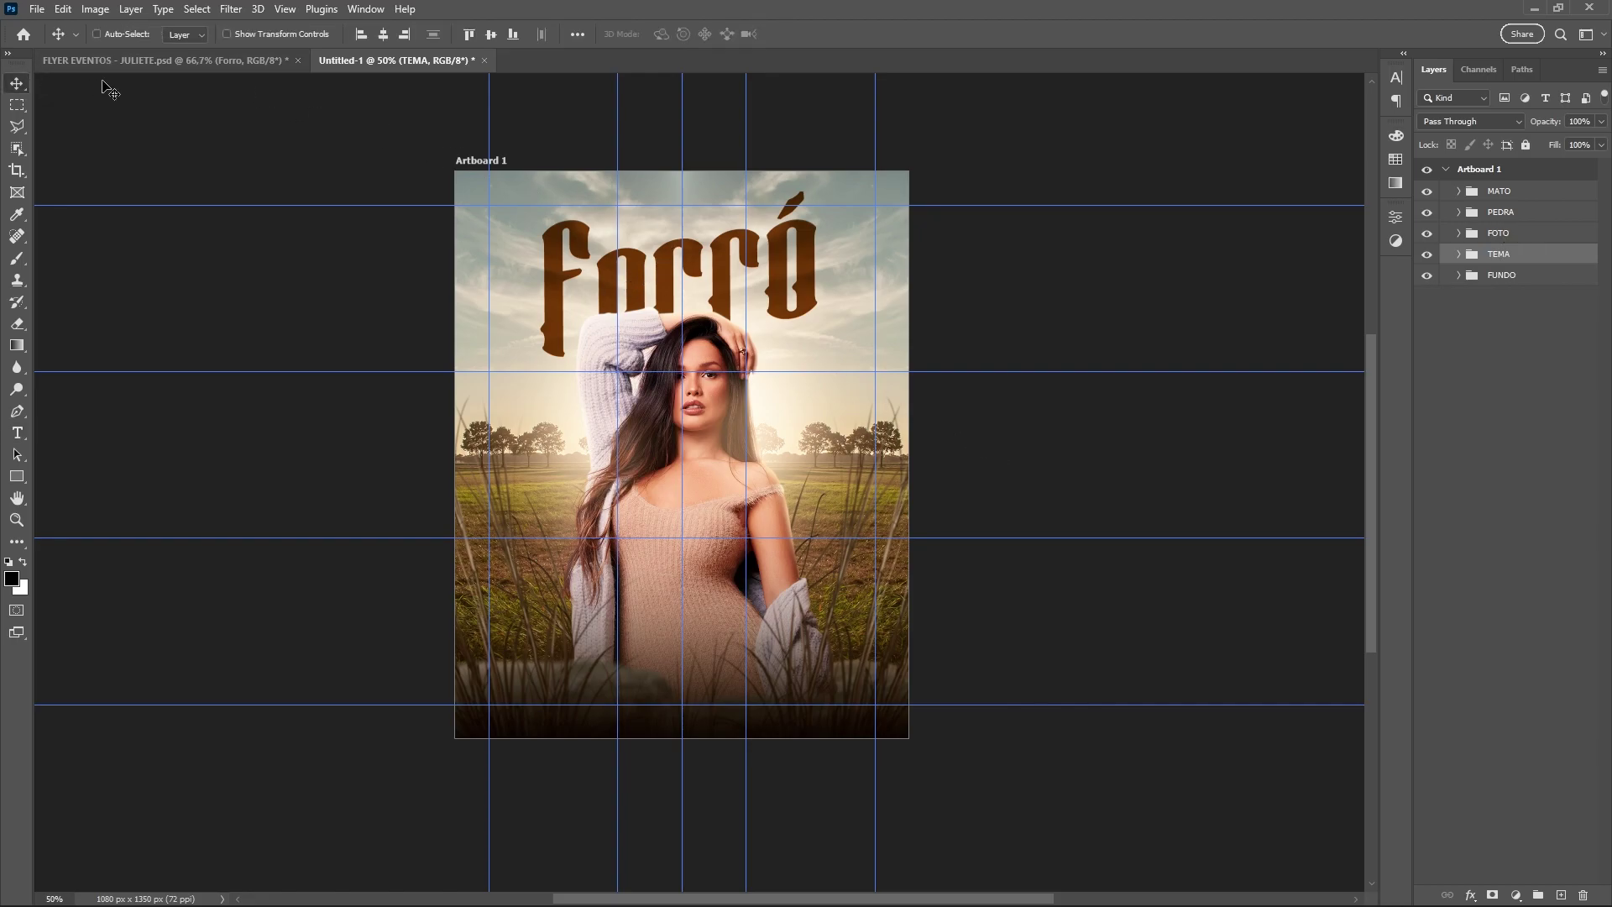
{"action": "left_click", "coordinate": [1458, 413]}
{"action": "left_click", "coordinate": [1516, 620]}
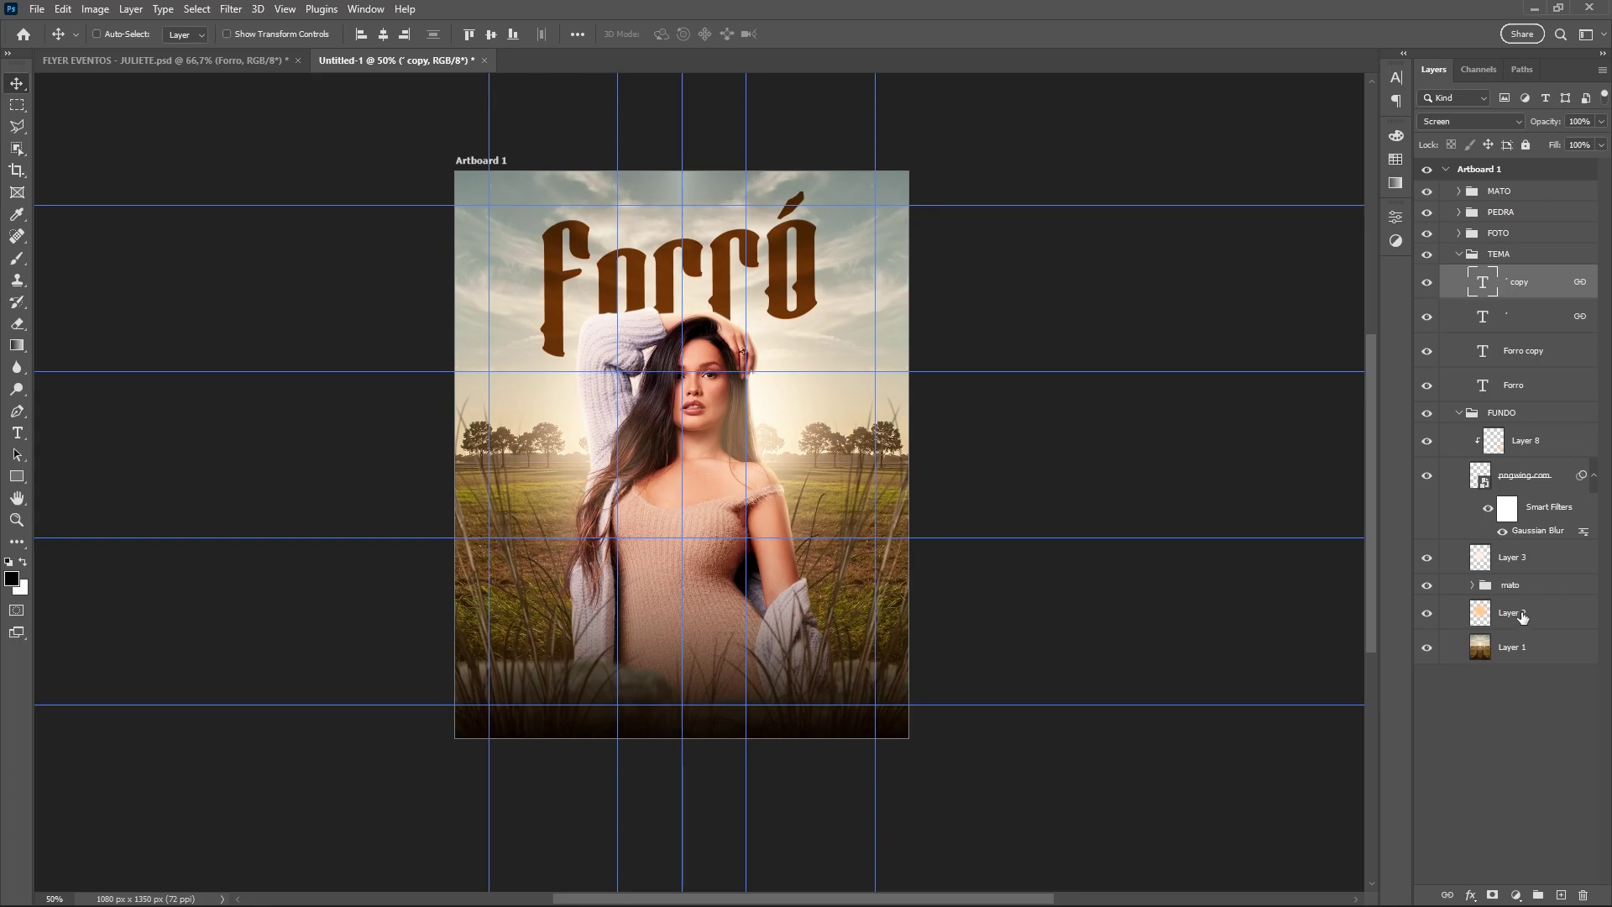
{"action": "key", "text": "ctrl+j"}
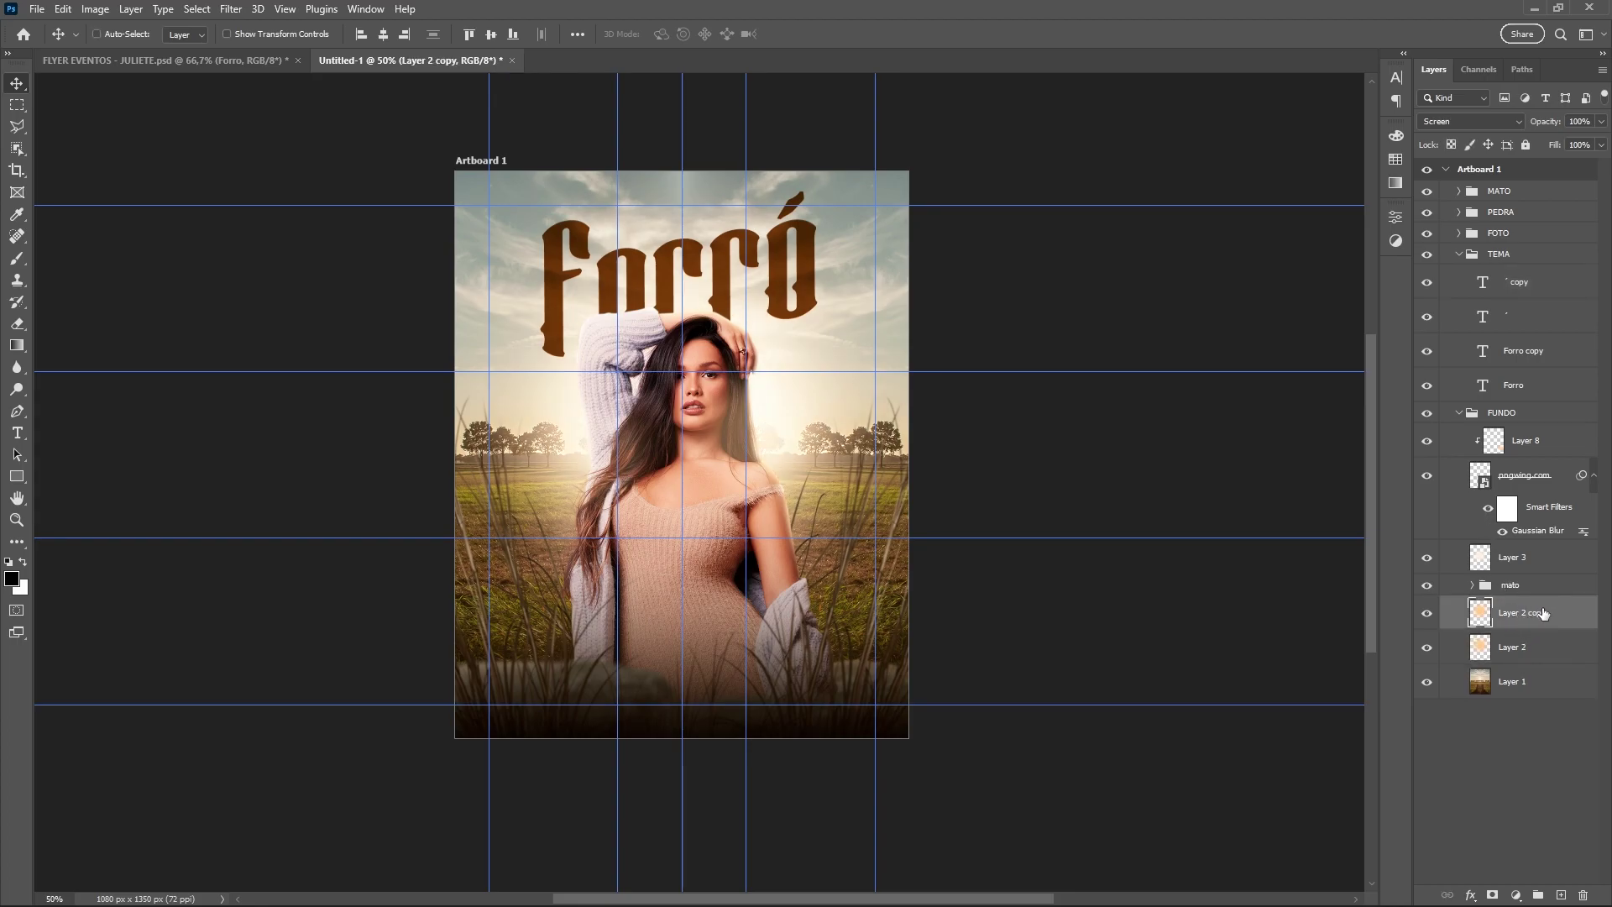
{"action": "left_click_drag", "start_coordinate": [1543, 614], "coordinate": [1545, 267]}
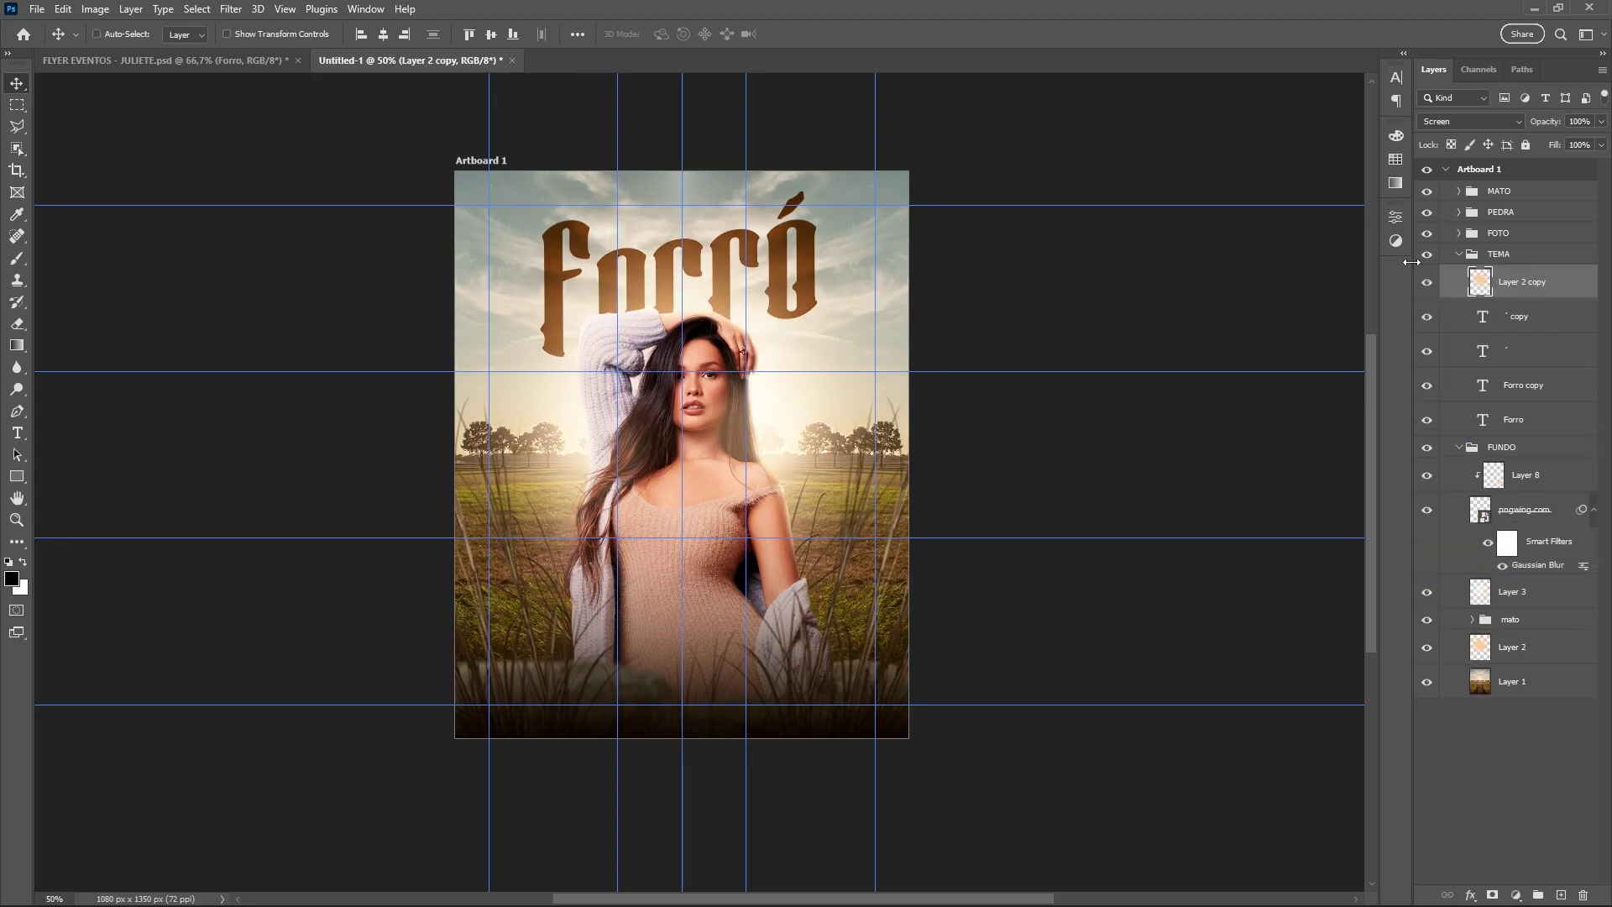
{"action": "left_click", "coordinate": [1601, 122]}
Shrink the glow copy to about 85% and move it up the flyer
{"action": "key", "text": "ctrl+t"}
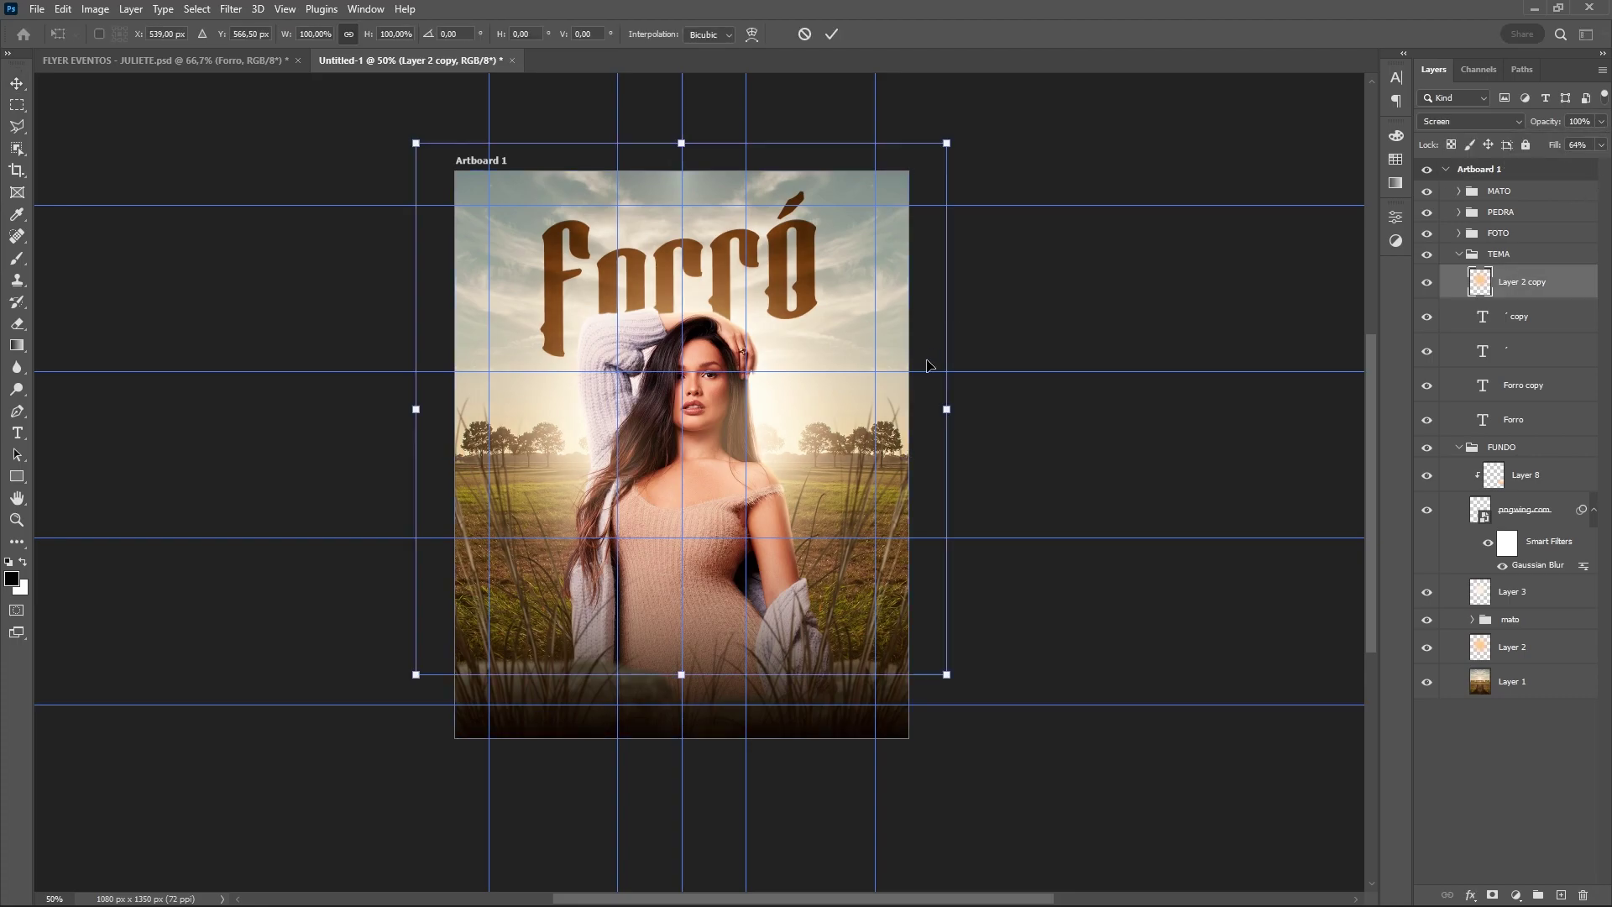
{"action": "left_click_drag", "start_coordinate": [955, 413], "coordinate": [909, 409]}
{"action": "left_click_drag", "start_coordinate": [840, 453], "coordinate": [840, 429]}
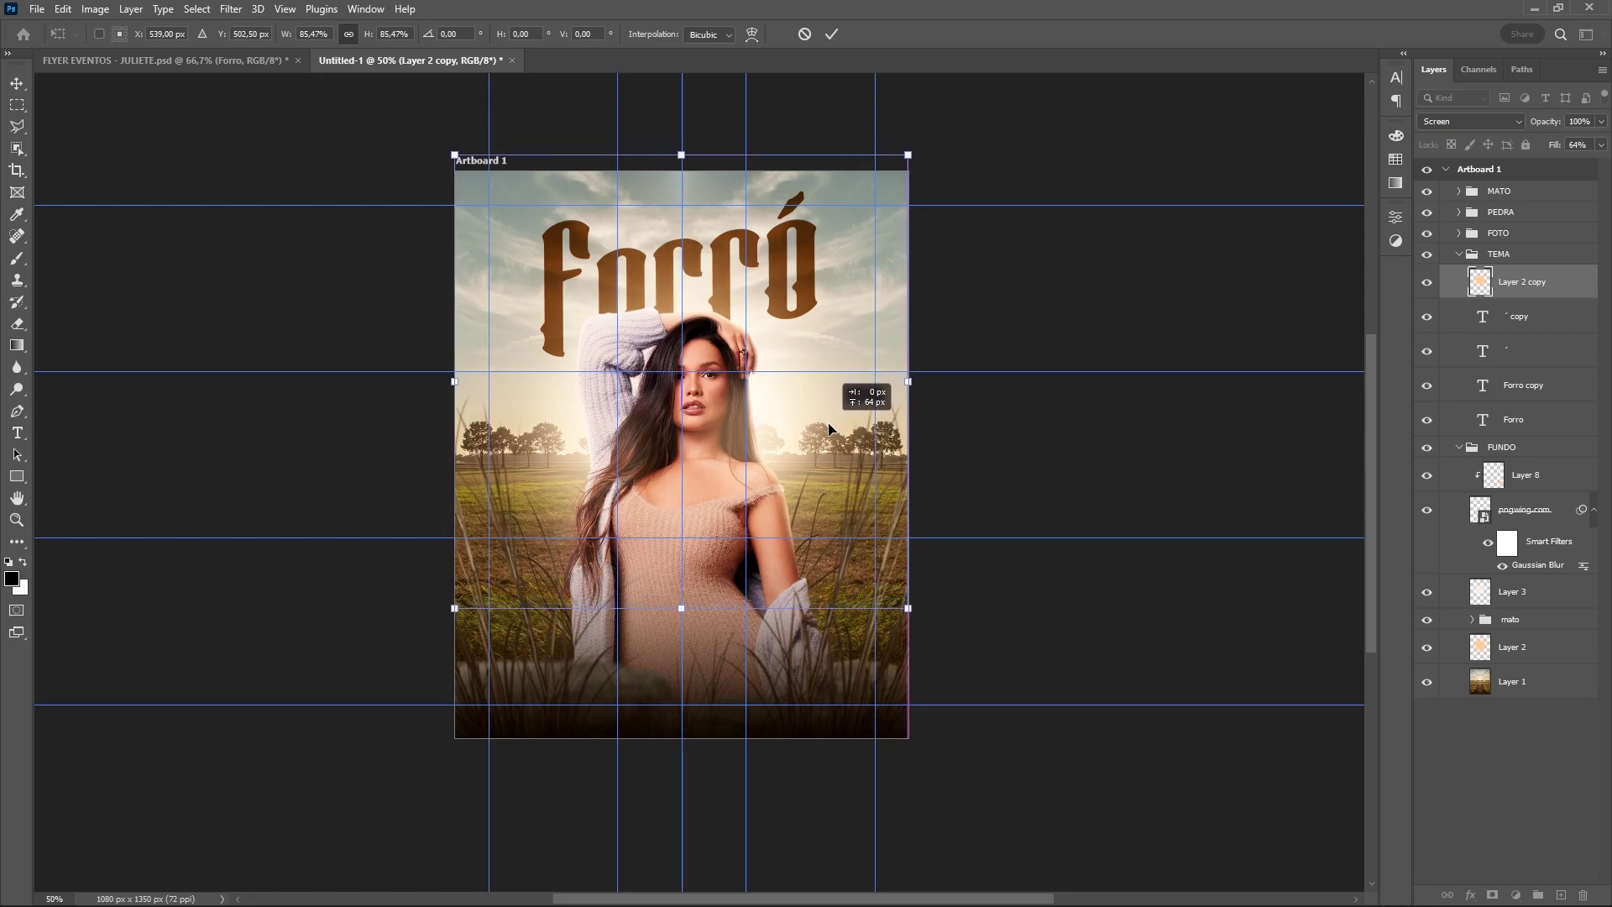
{"action": "key", "text": "Return"}
{"action": "left_click", "coordinate": [1459, 254], "text": "ctrl"}
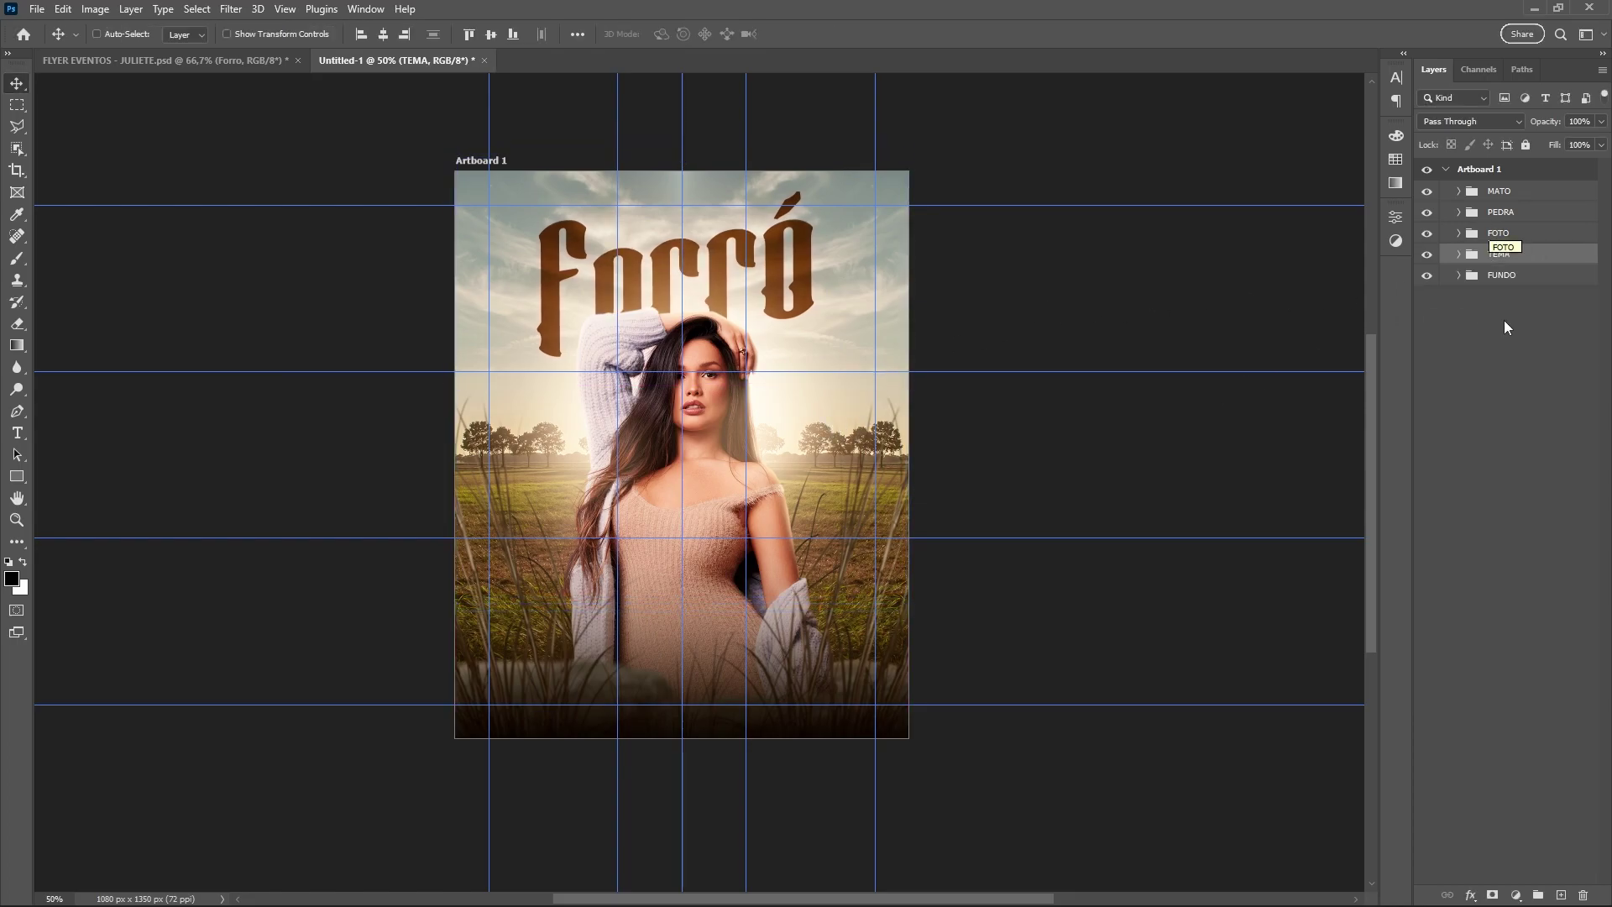
{"action": "left_click", "coordinate": [1279, 604], "text": "ctrl"}
{"action": "key", "text": "ctrl+h"}
{"action": "key", "text": "ctrl+0"}
Zoom out to half size and choose the Champion HTF-Welterweight font
{"action": "key", "text": "ctrl+minus"}
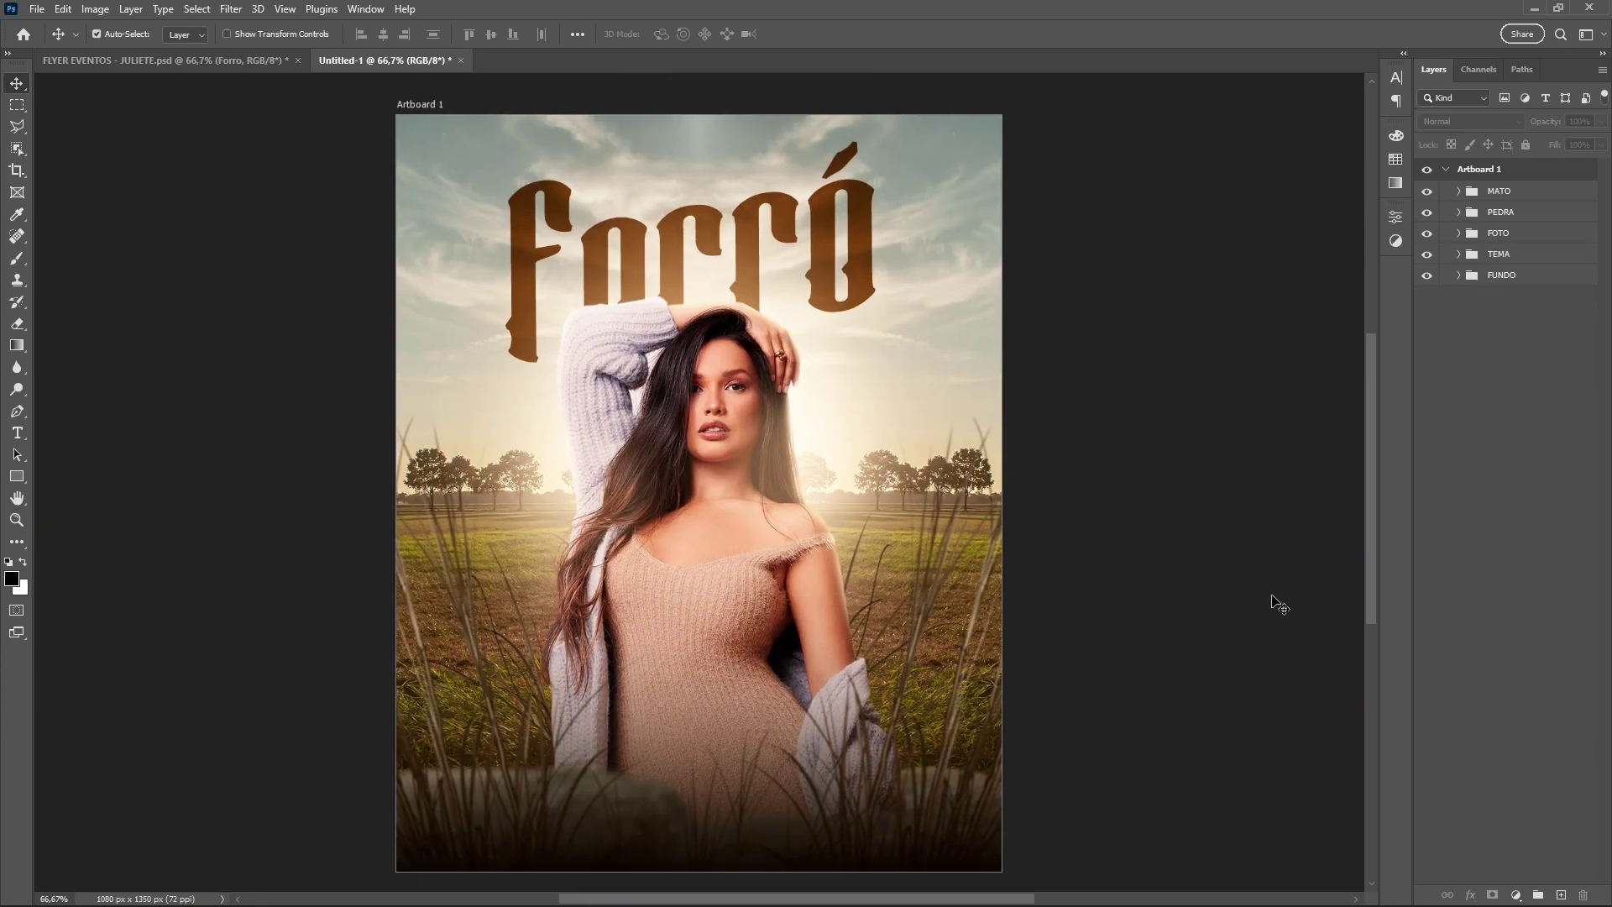
{"action": "key", "text": "ctrl+minus"}
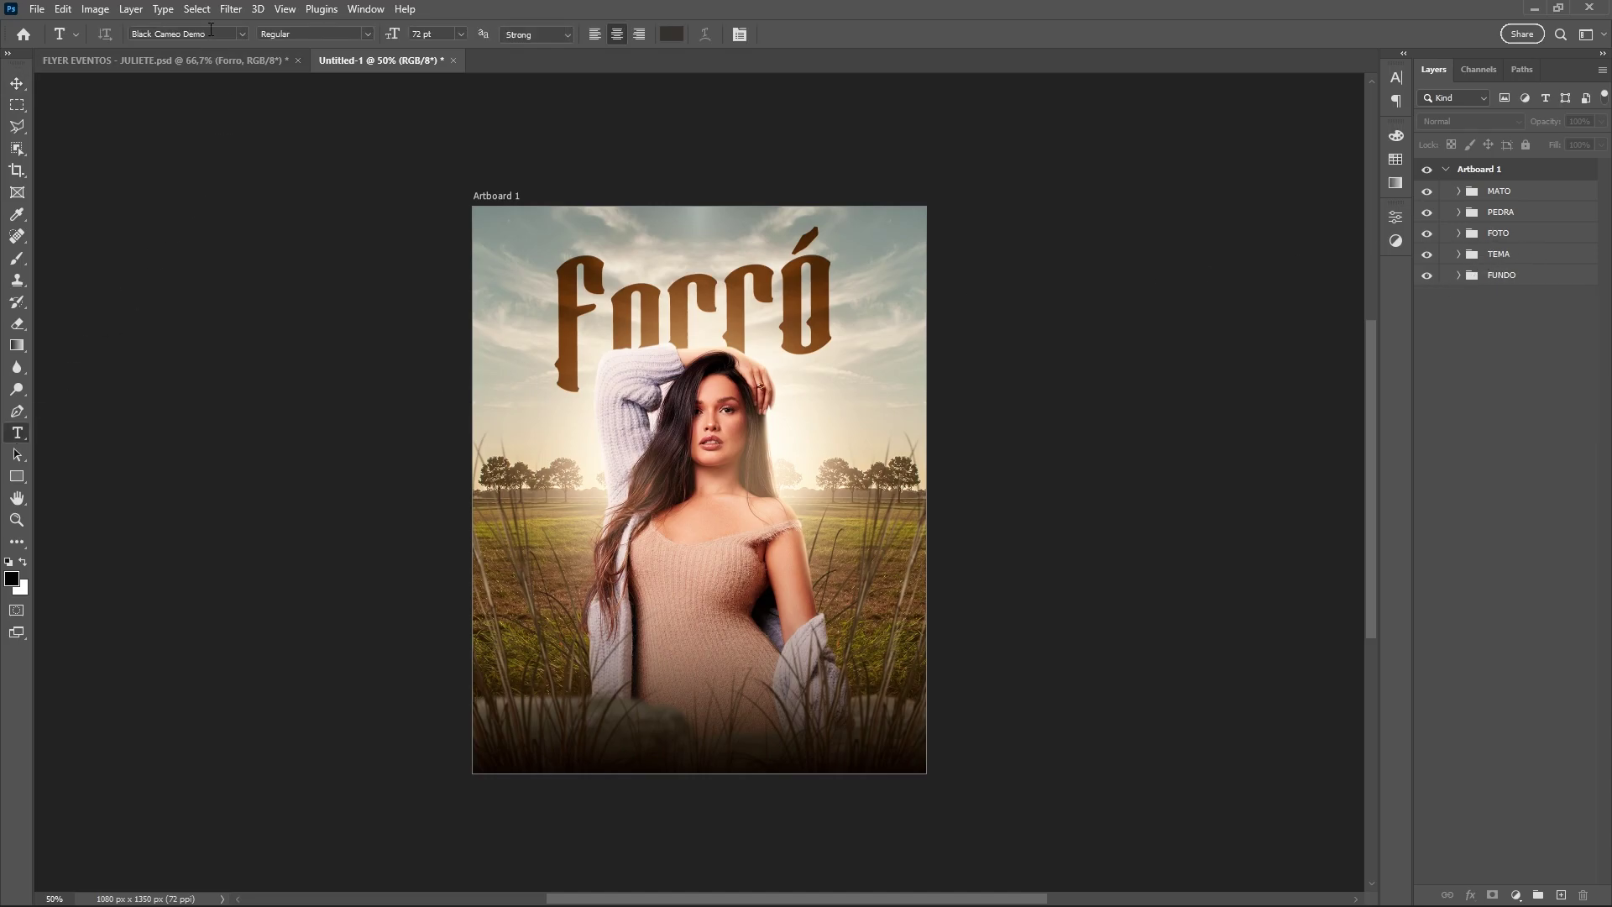
{"action": "left_click", "coordinate": [141, 35]}
{"action": "type", "text": "CHAM"}
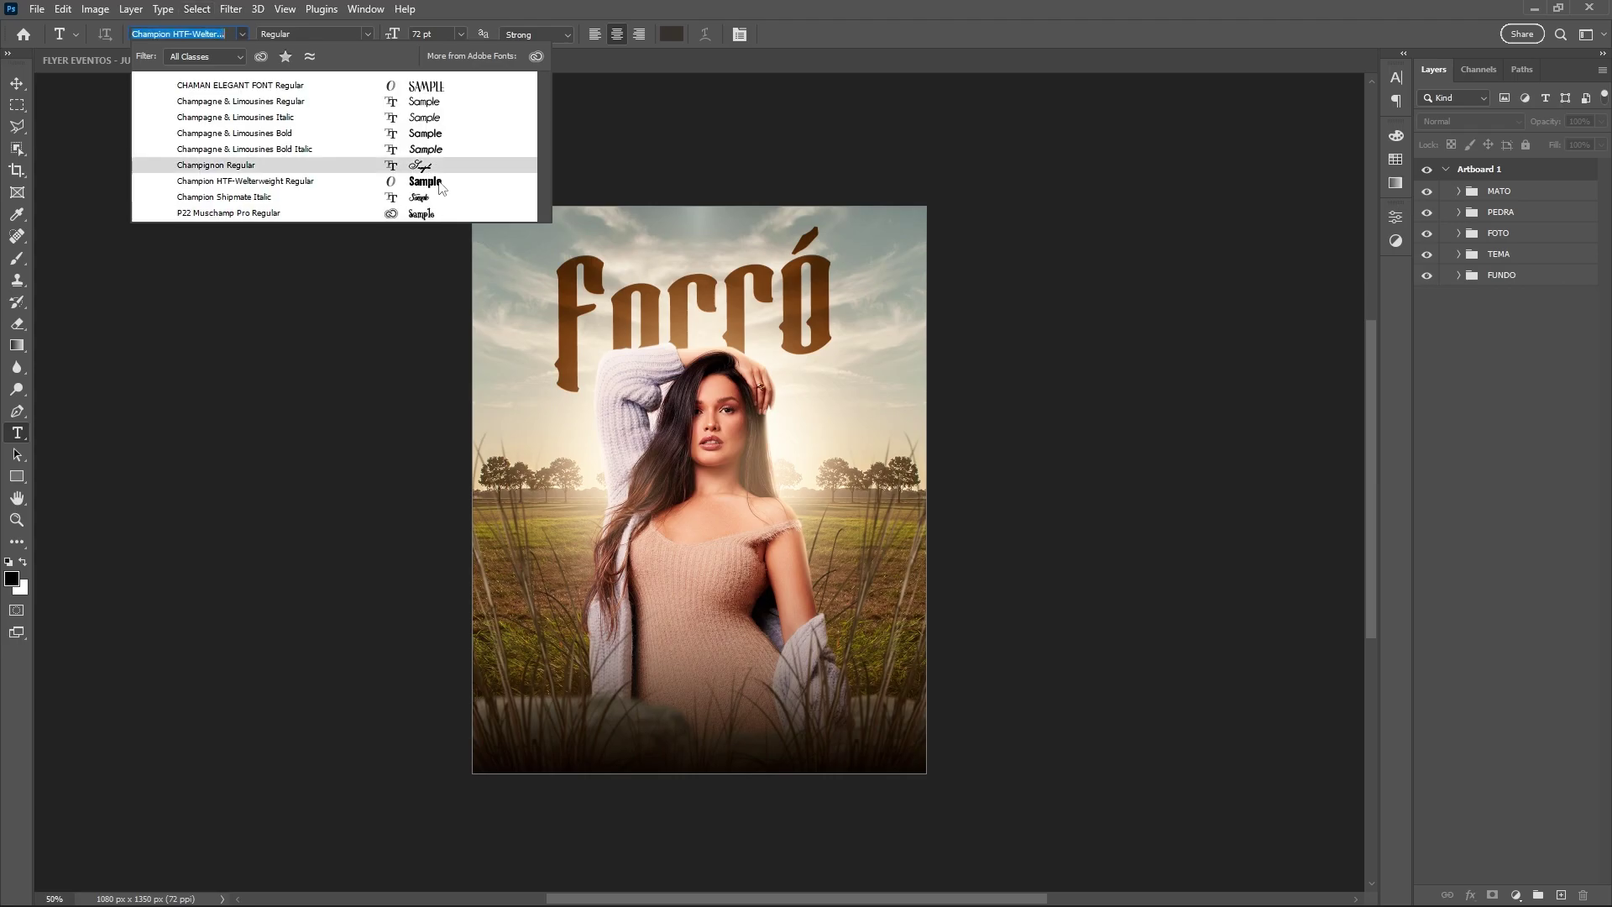
{"action": "left_click", "coordinate": [245, 180]}
Type 'JULIETTE' near the flyer bottom in a light cream colour
{"action": "left_click", "coordinate": [650, 712]}
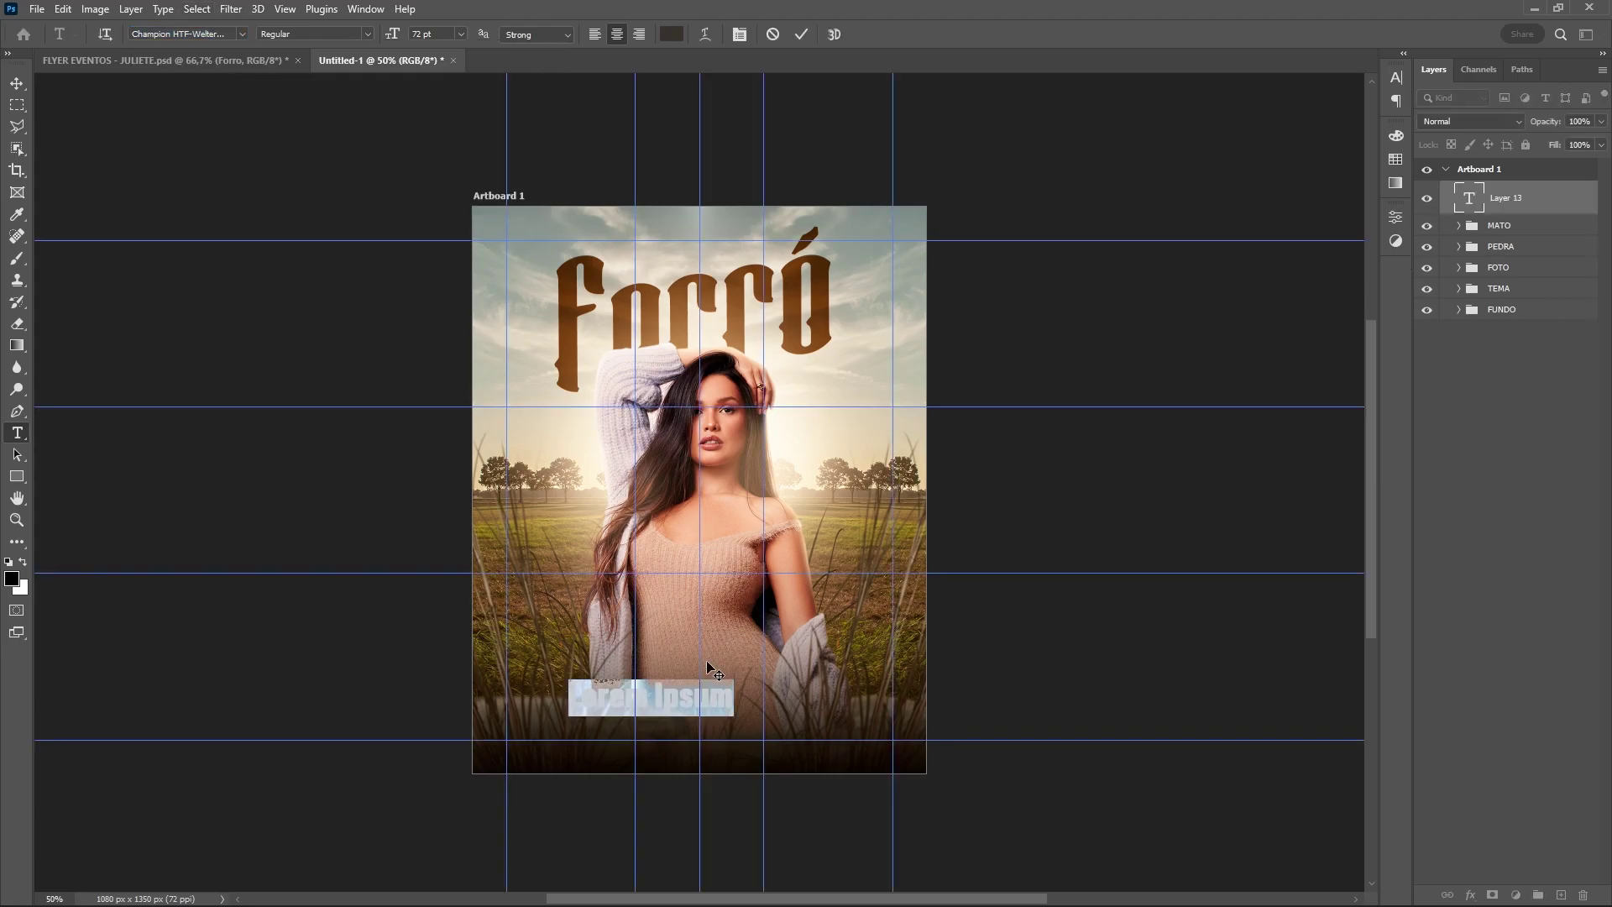
{"action": "type", "text": "JULIETTE"}
{"action": "key", "text": "ctrl+a"}
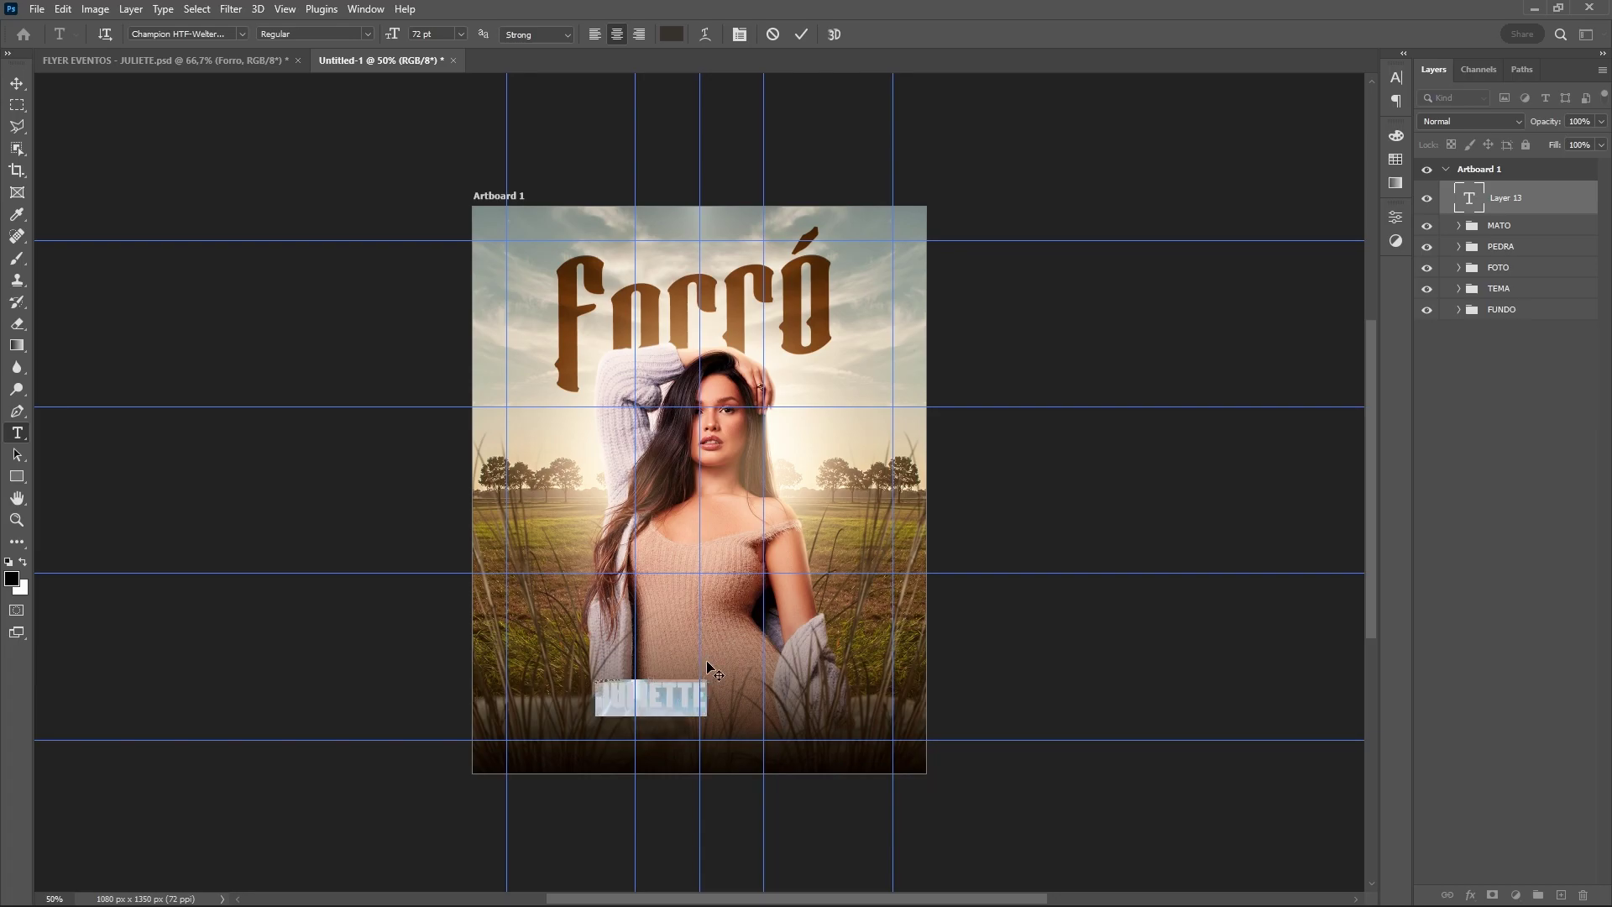
{"action": "left_click", "coordinate": [671, 35]}
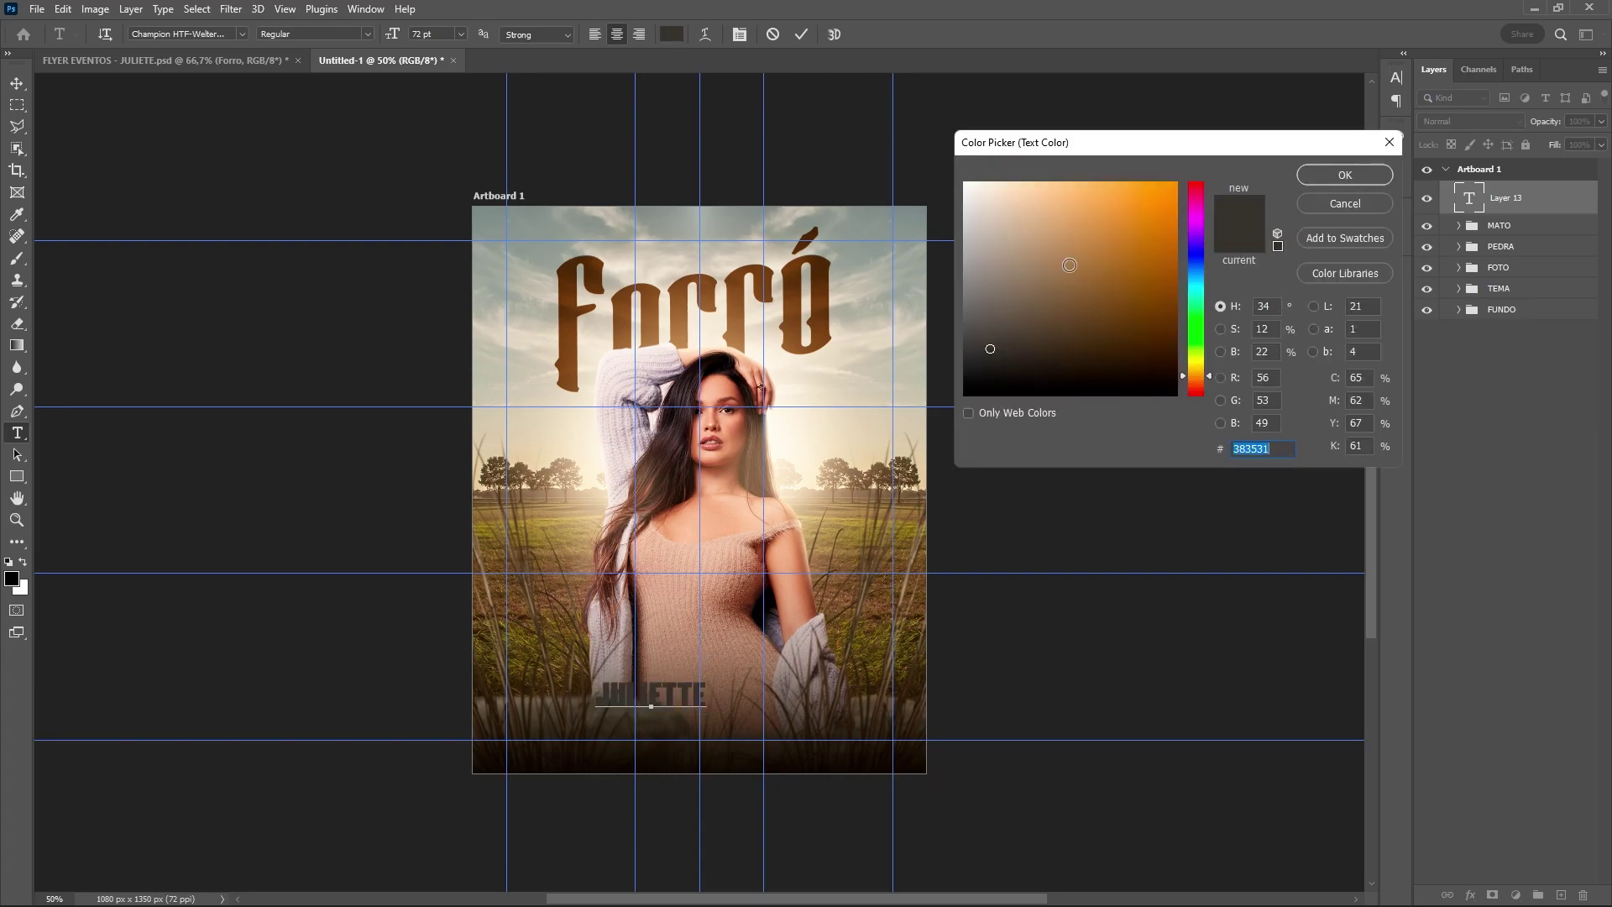
{"action": "left_click", "coordinate": [1002, 181]}
{"action": "left_click", "coordinate": [1308, 176]}
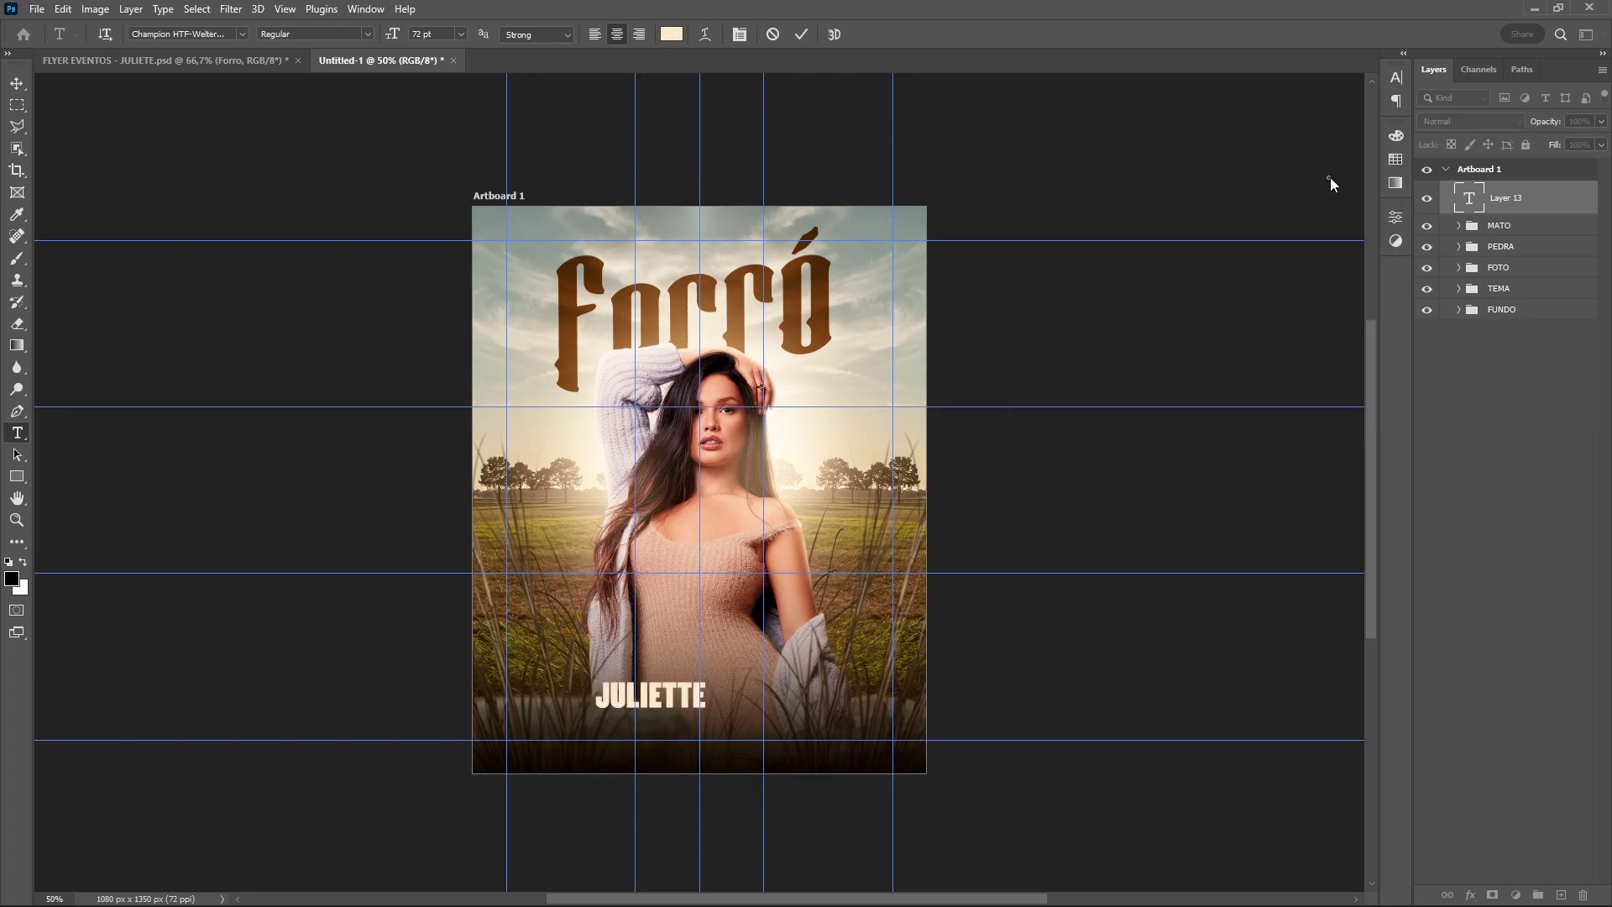
{"action": "left_click", "coordinate": [17, 83]}
Shrink JULIETTE and centre it at the bottom of the flyer with small nudges
{"action": "key", "text": "ctrl+t"}
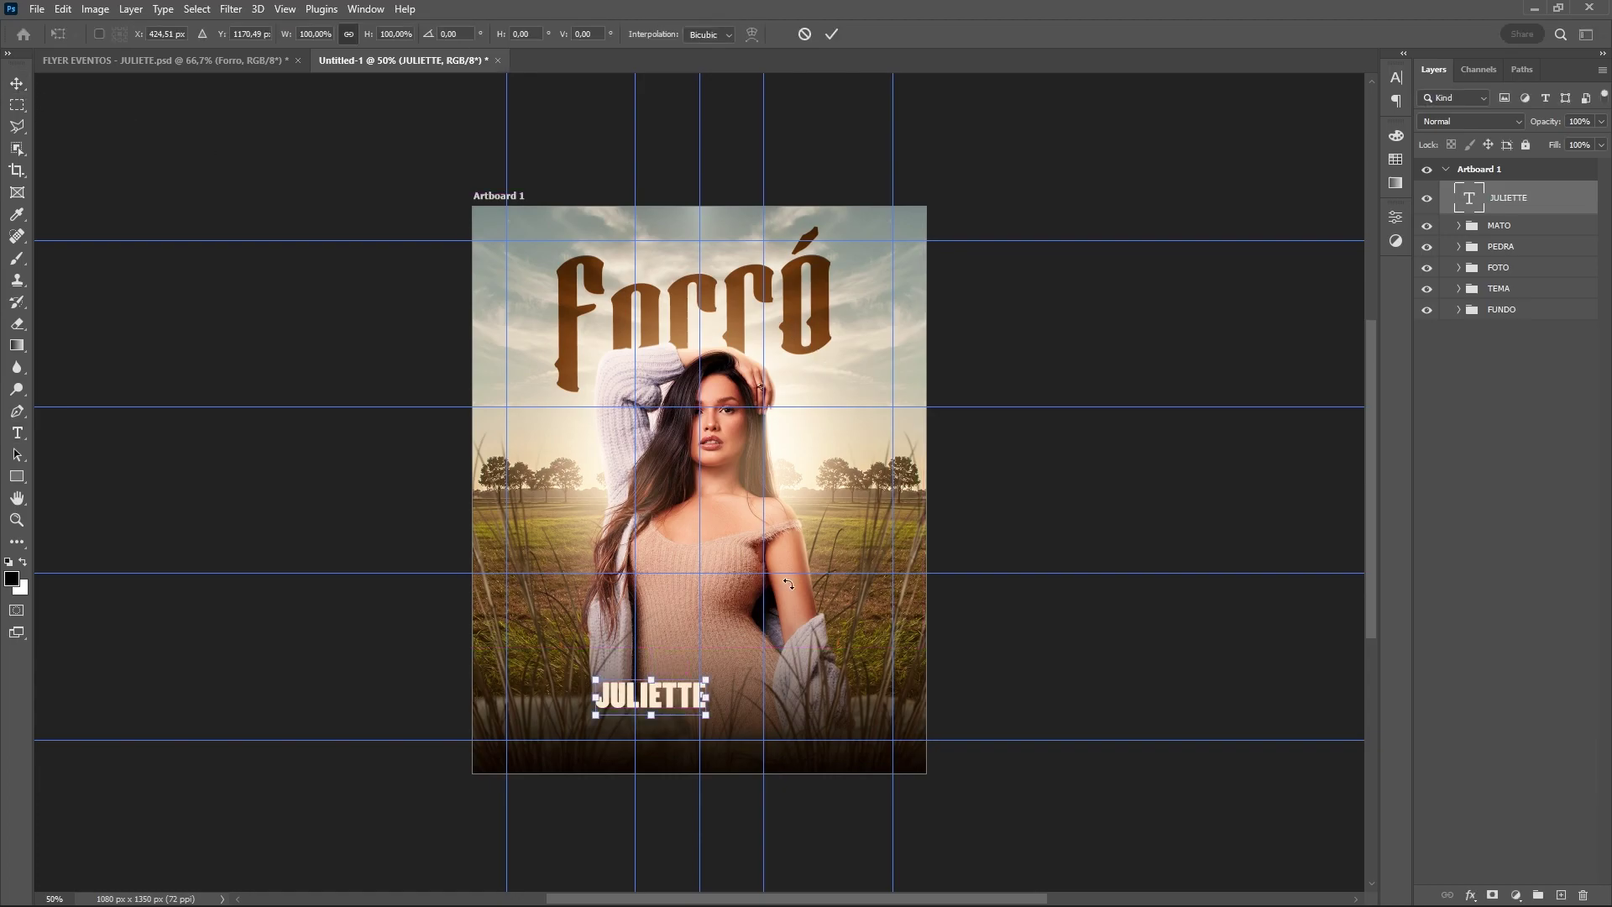
{"action": "mouse_move", "coordinate": [705, 679]}
{"action": "left_mouse_down"}
{"action": "mouse_move", "coordinate": [652, 696]}
{"action": "mouse_move", "coordinate": [699, 733]}
{"action": "left_mouse_up"}
{"action": "key", "text": "Return"}
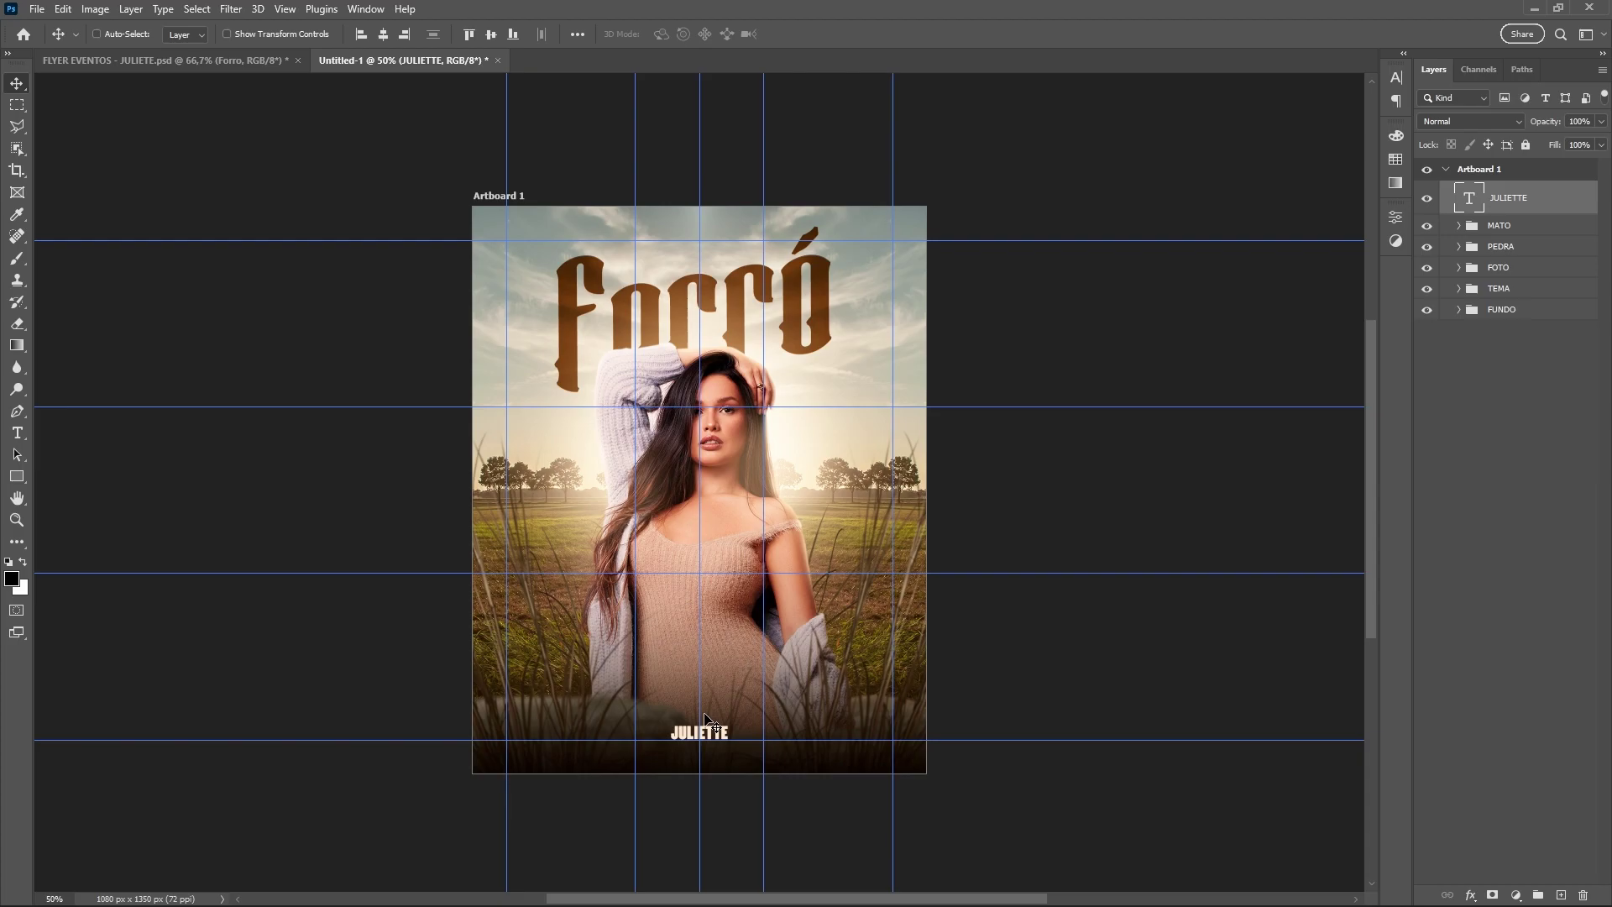
{"action": "key", "text": "Down"}
{"action": "key", "text": "Left"}
{"action": "key", "text": "Down"}
{"action": "key", "text": "Up"}
Put the JULIETTE text into a new group named LOGO
{"action": "key", "text": "ctrl+g"}
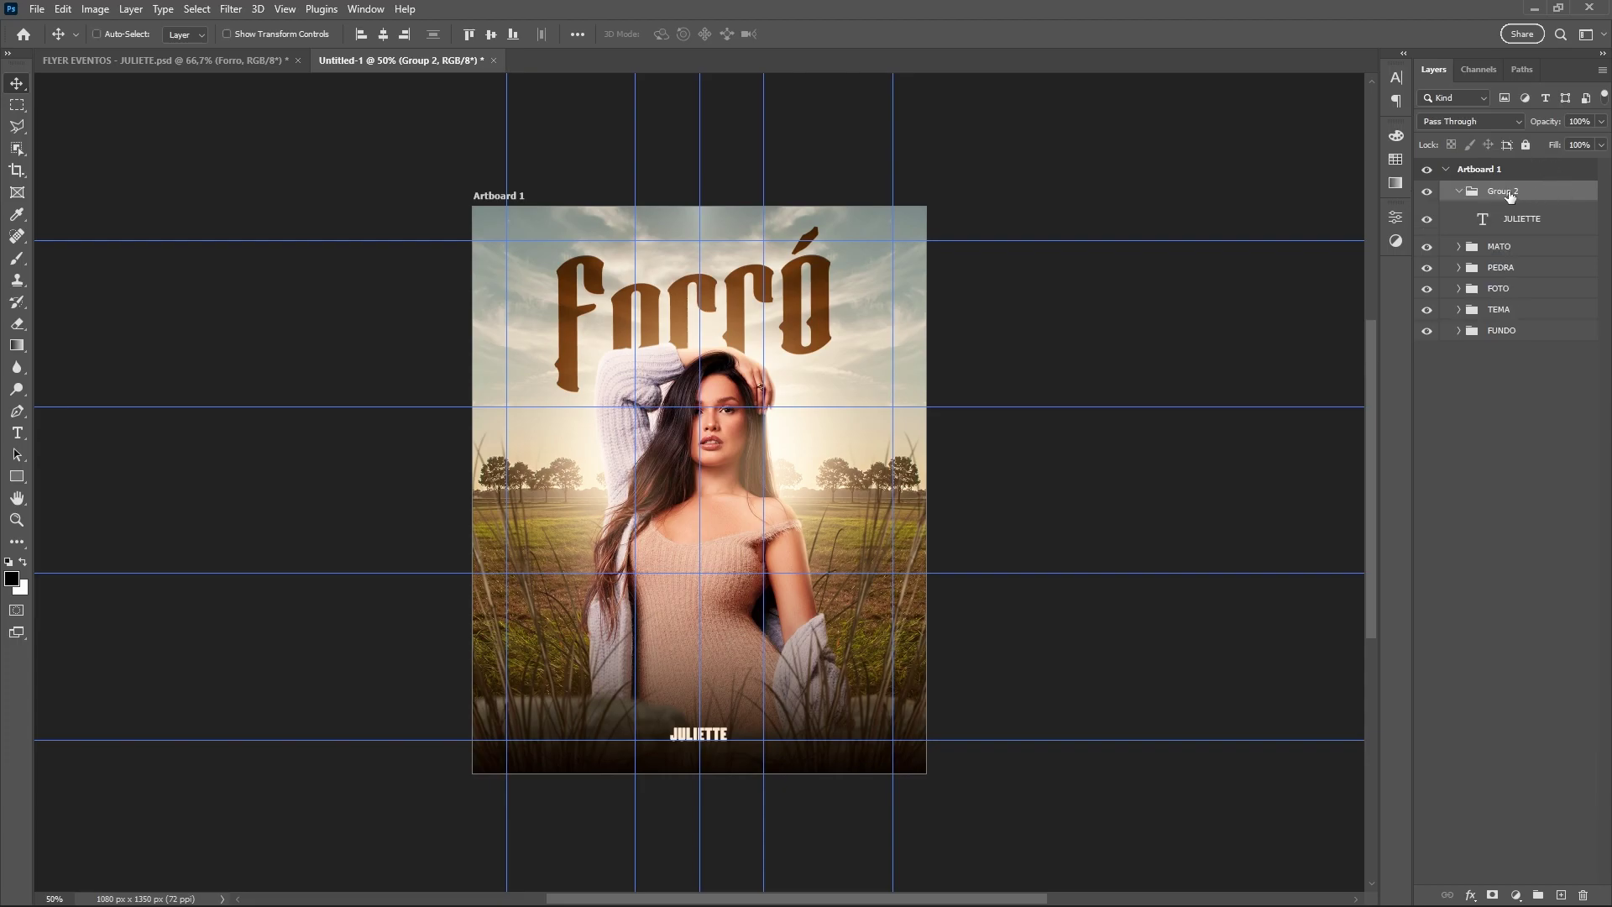
{"action": "left_click_drag", "start_coordinate": [1520, 216], "coordinate": [1522, 195]}
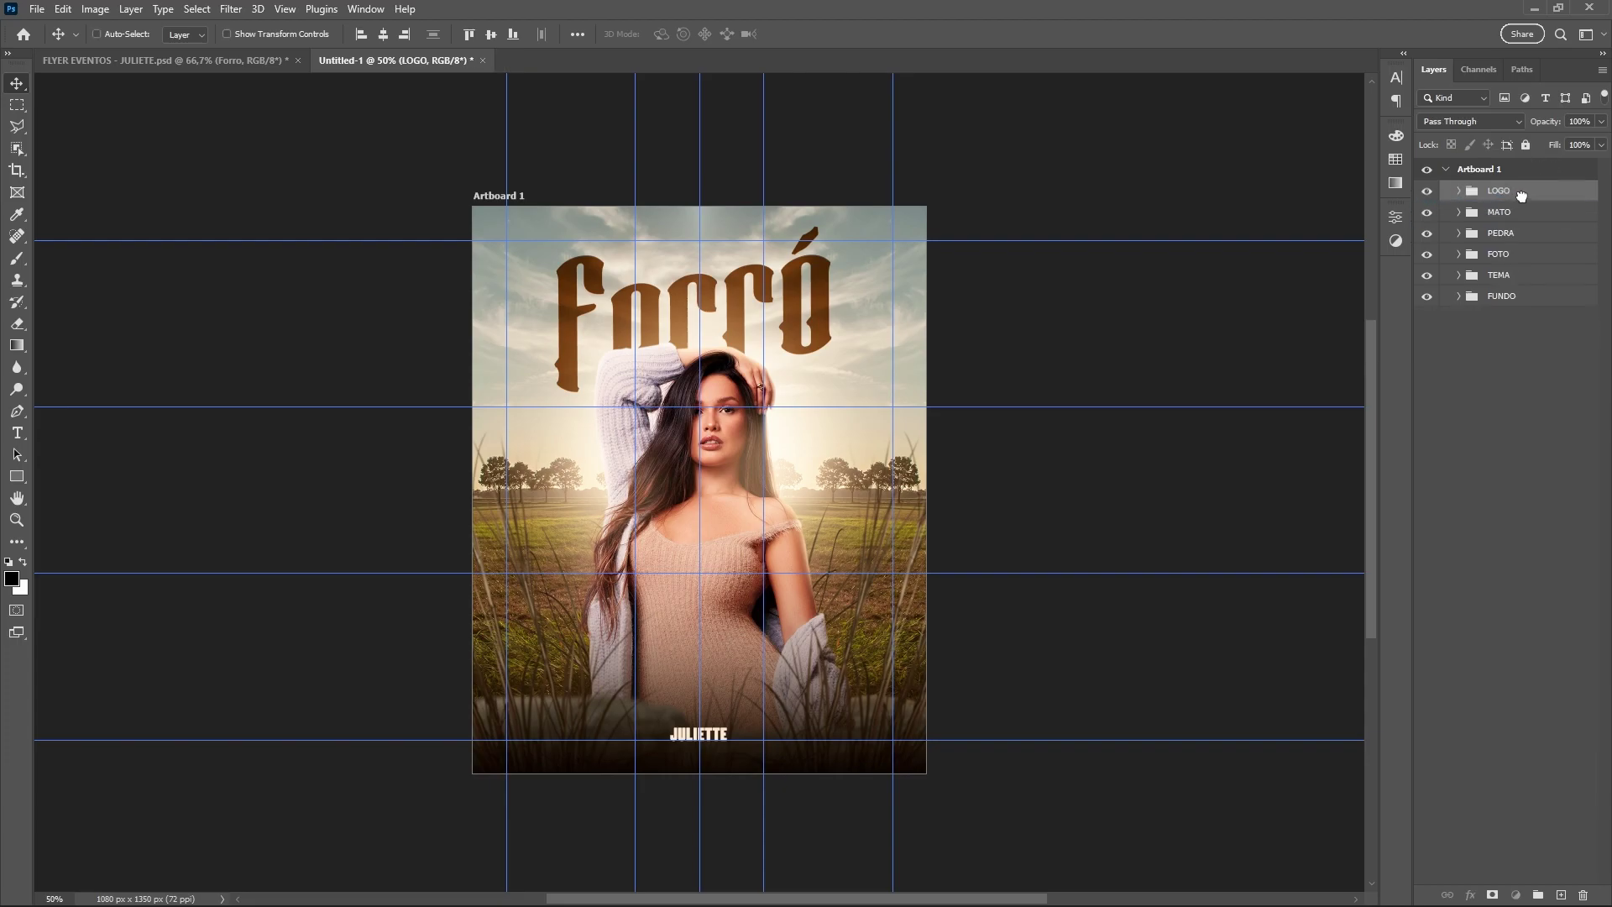
{"action": "left_click", "coordinate": [1518, 323]}
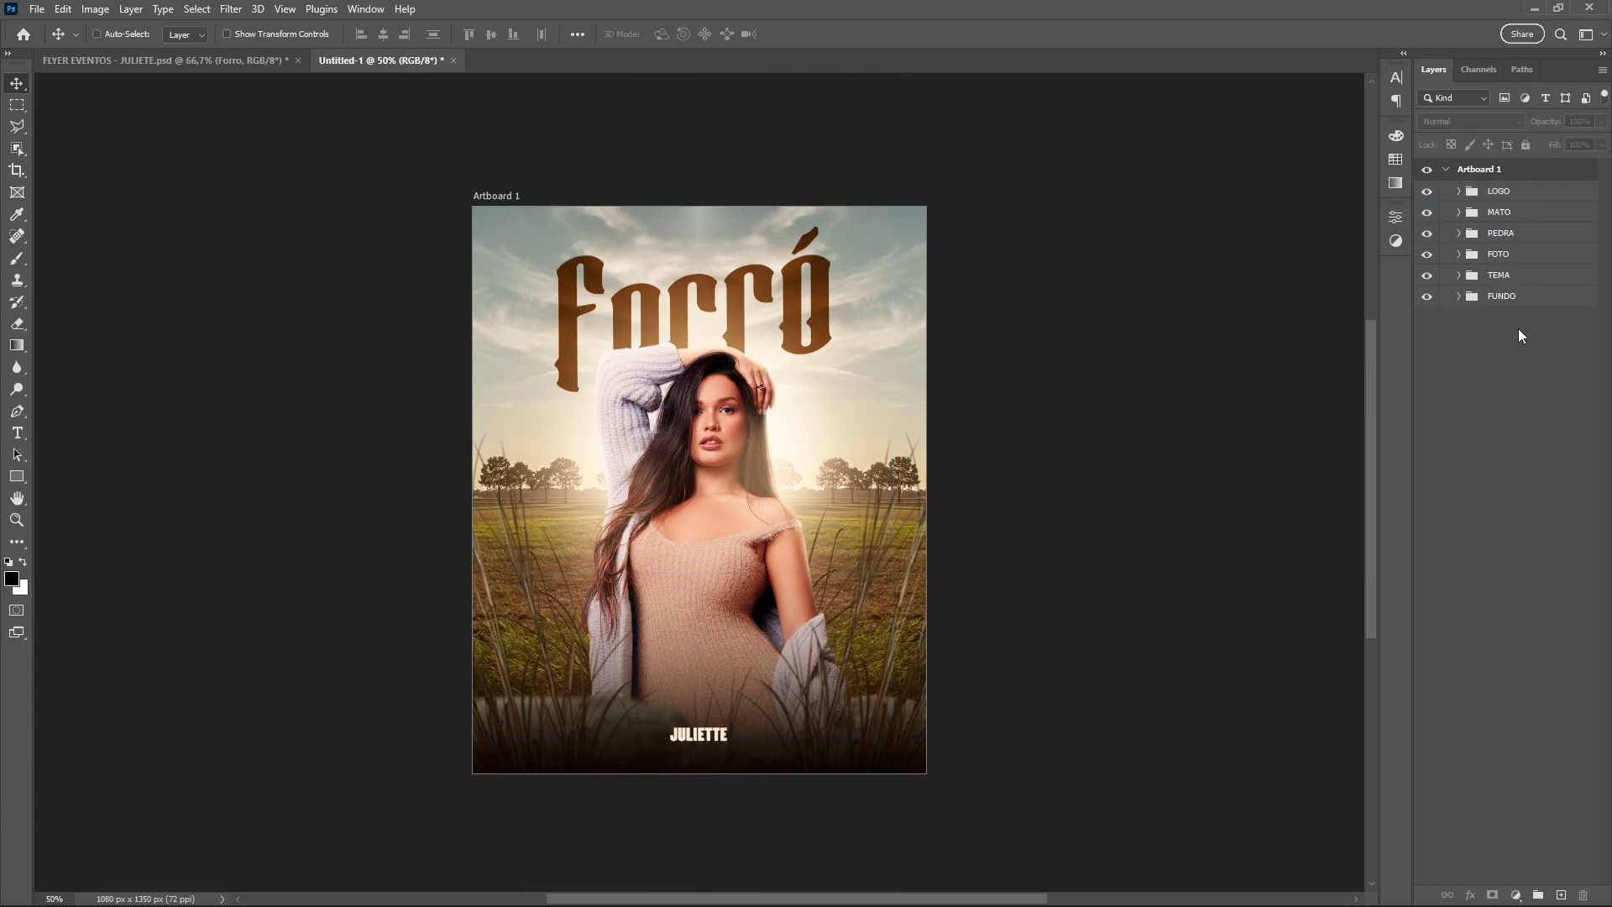
Choose Poppins Light as the text font
{"action": "left_click", "coordinate": [18, 433]}
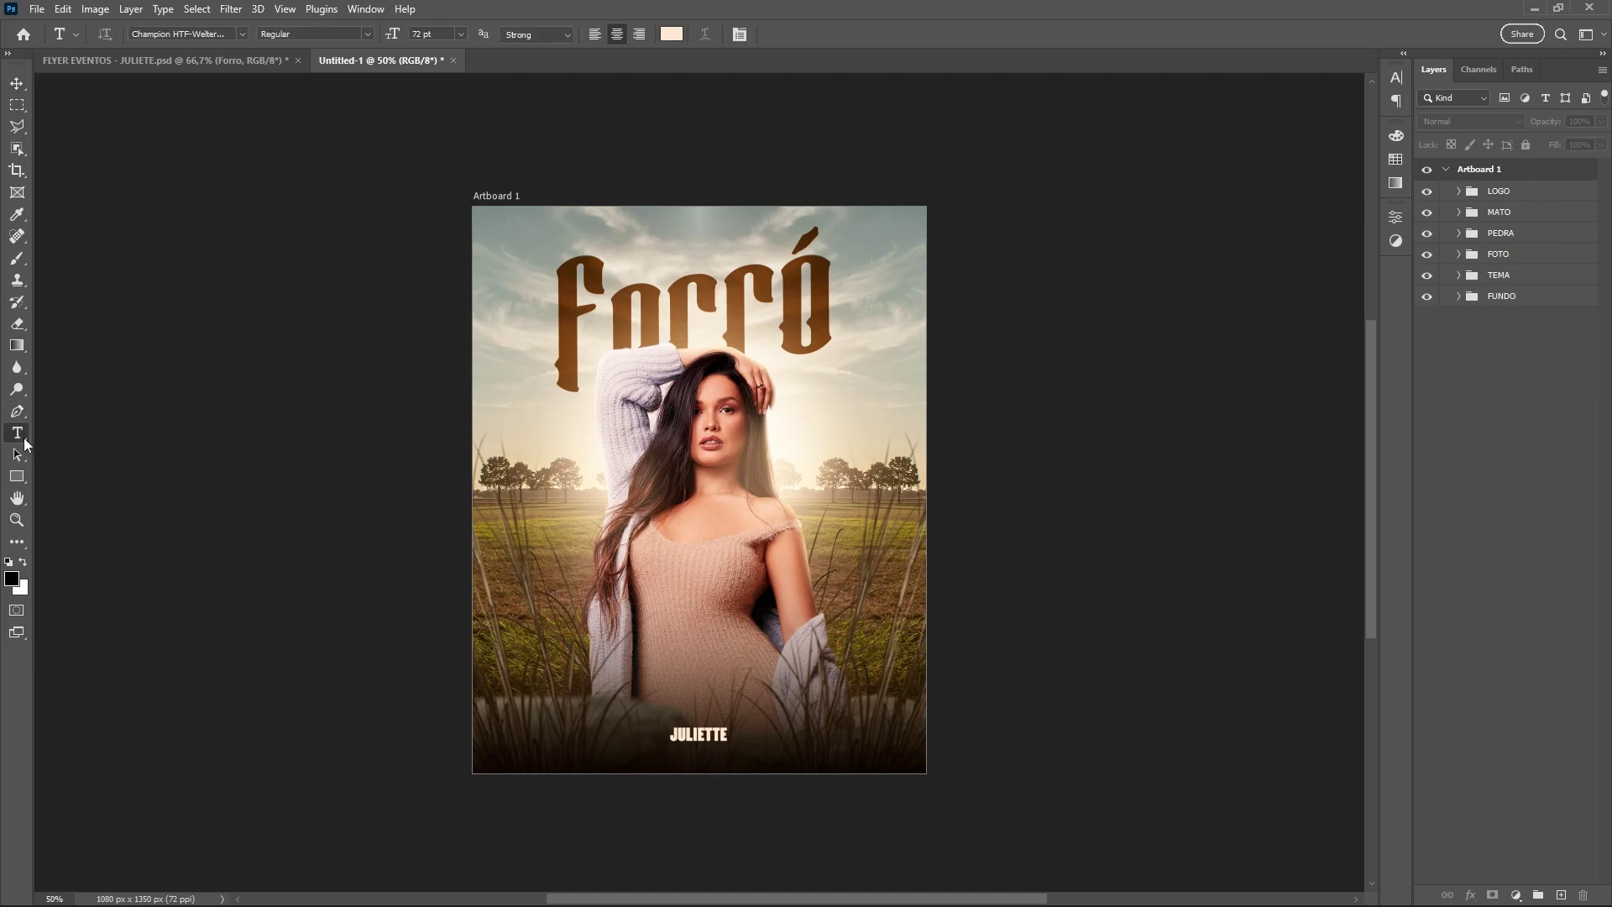
{"action": "double_click", "coordinate": [168, 37]}
{"action": "type", "text": "Poppins"}
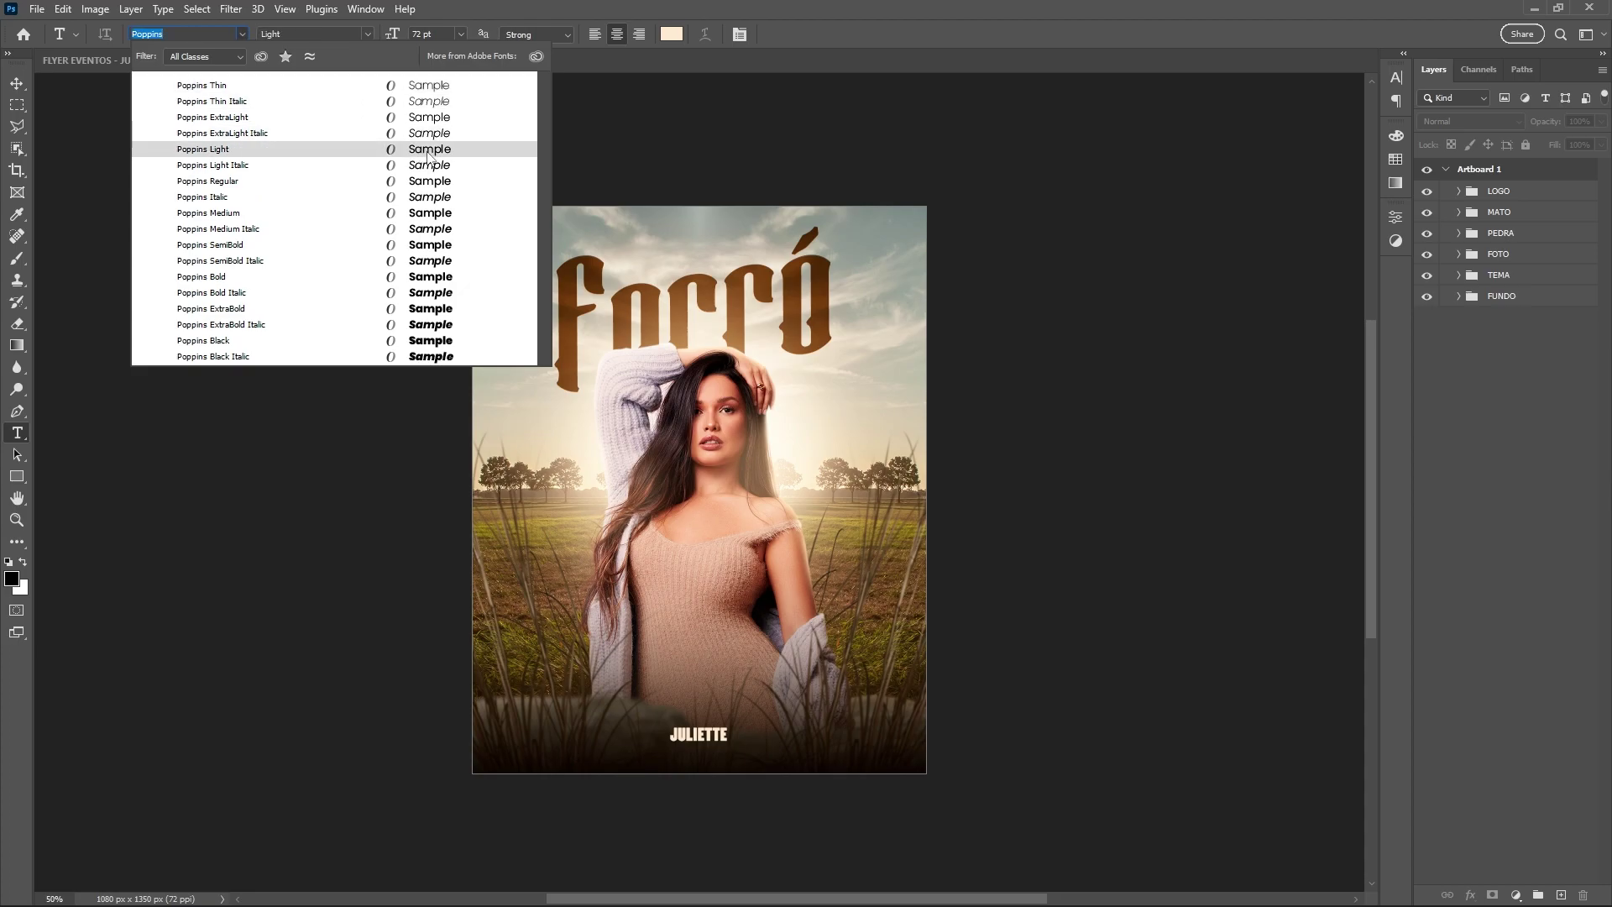
{"action": "left_click", "coordinate": [428, 153]}
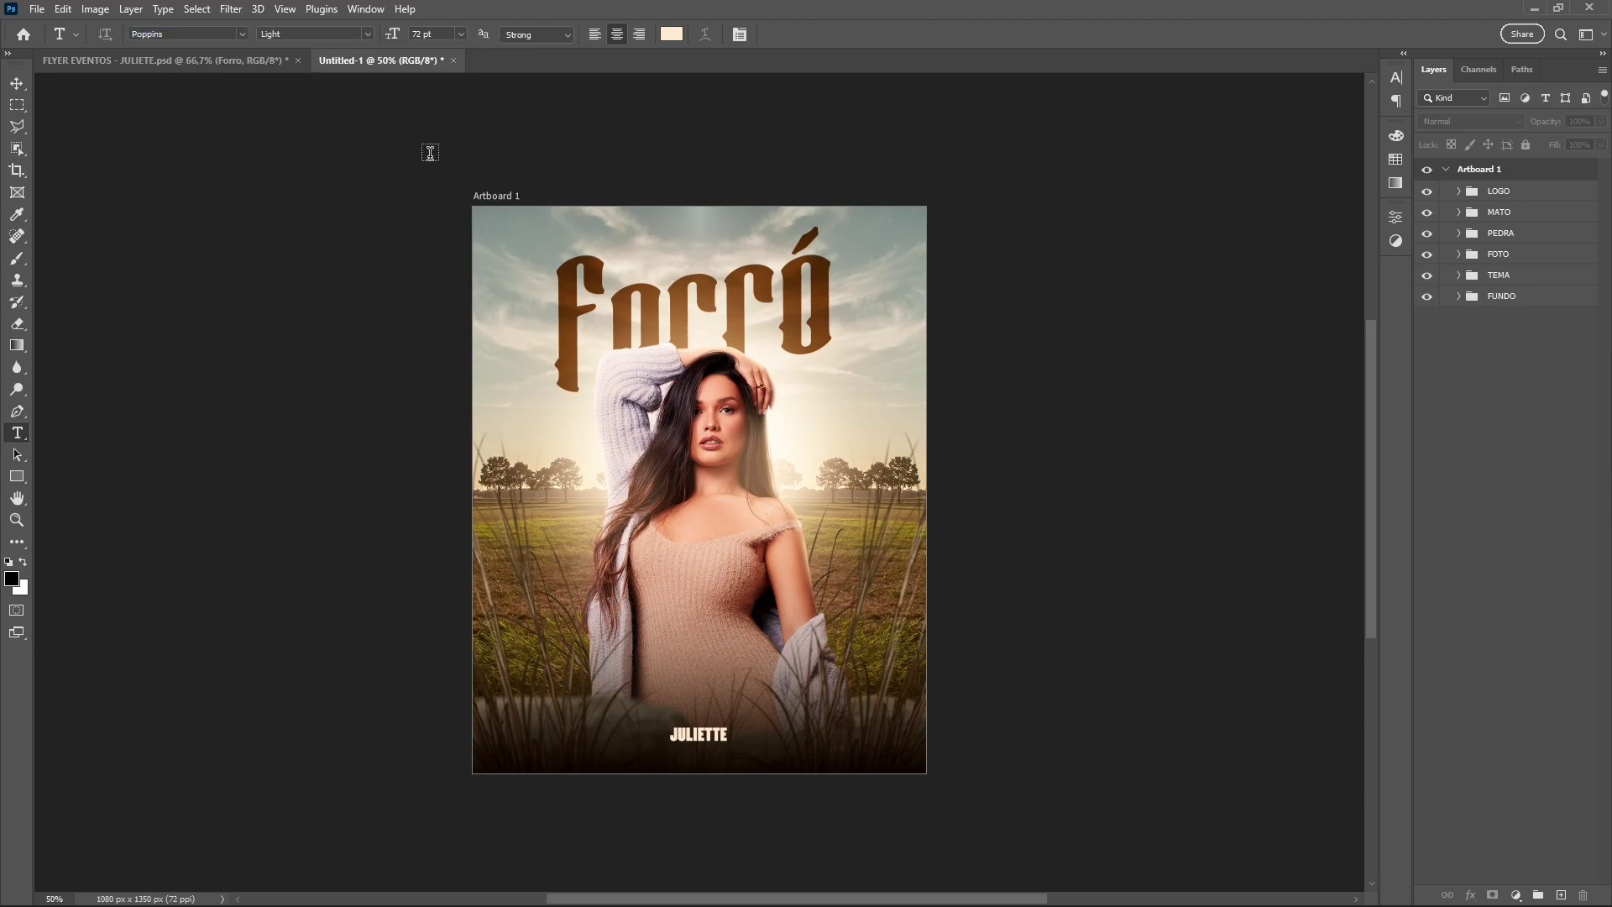
Type the date line 'DIA 27 DE SETEMBRO' beside the woman's head in dark grey 2d2d2d
{"action": "left_click", "coordinate": [836, 429]}
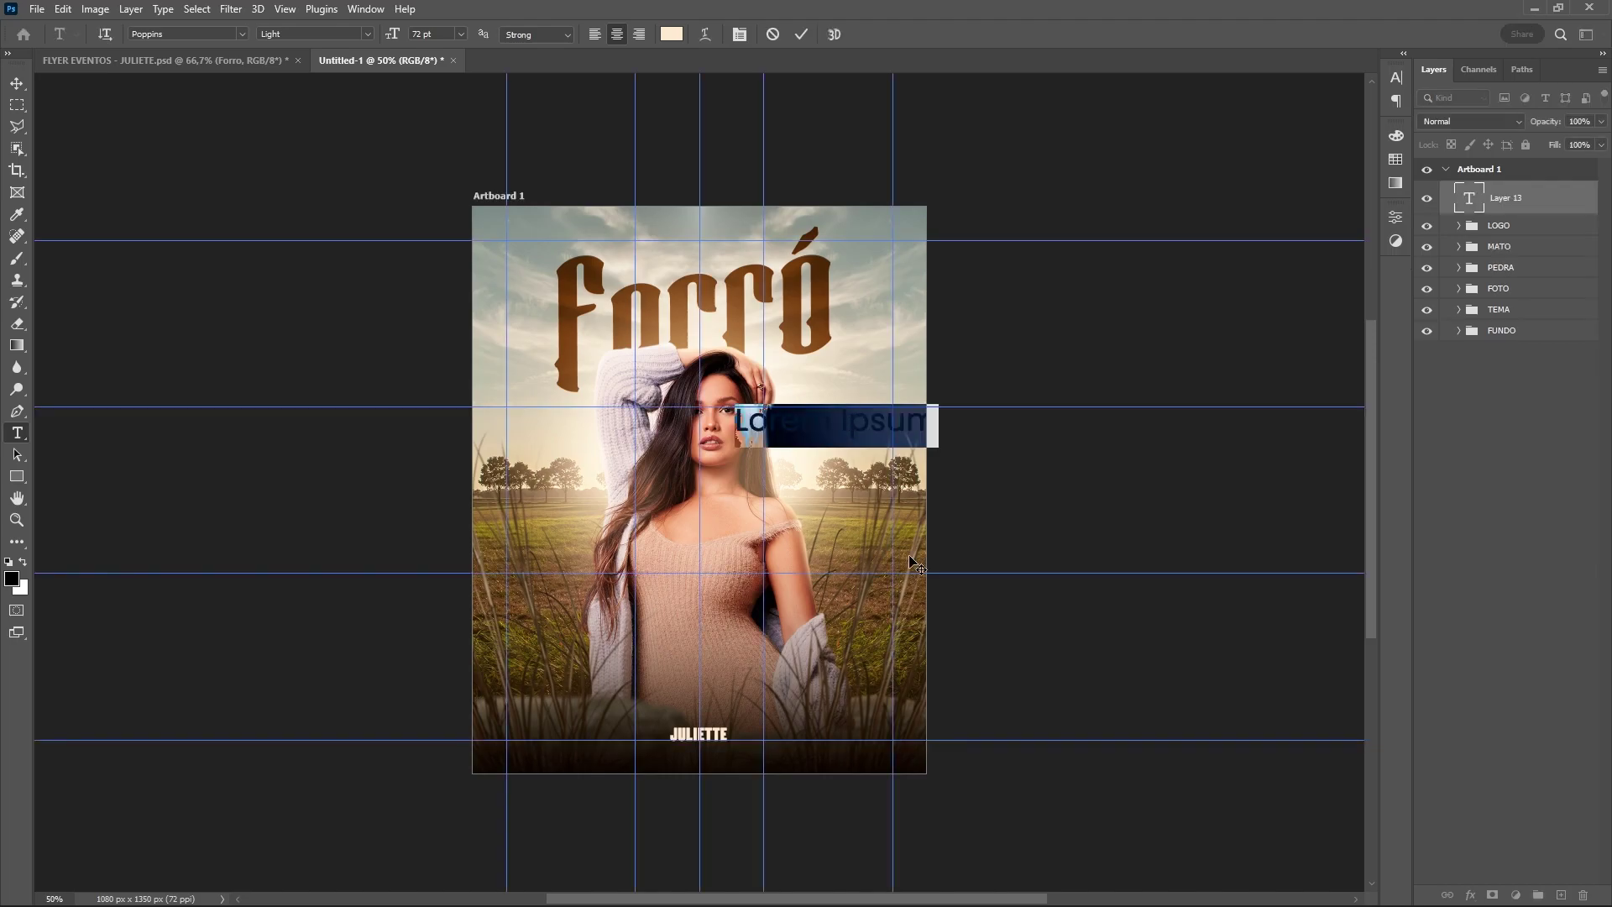
{"action": "type", "text": "DIA"}
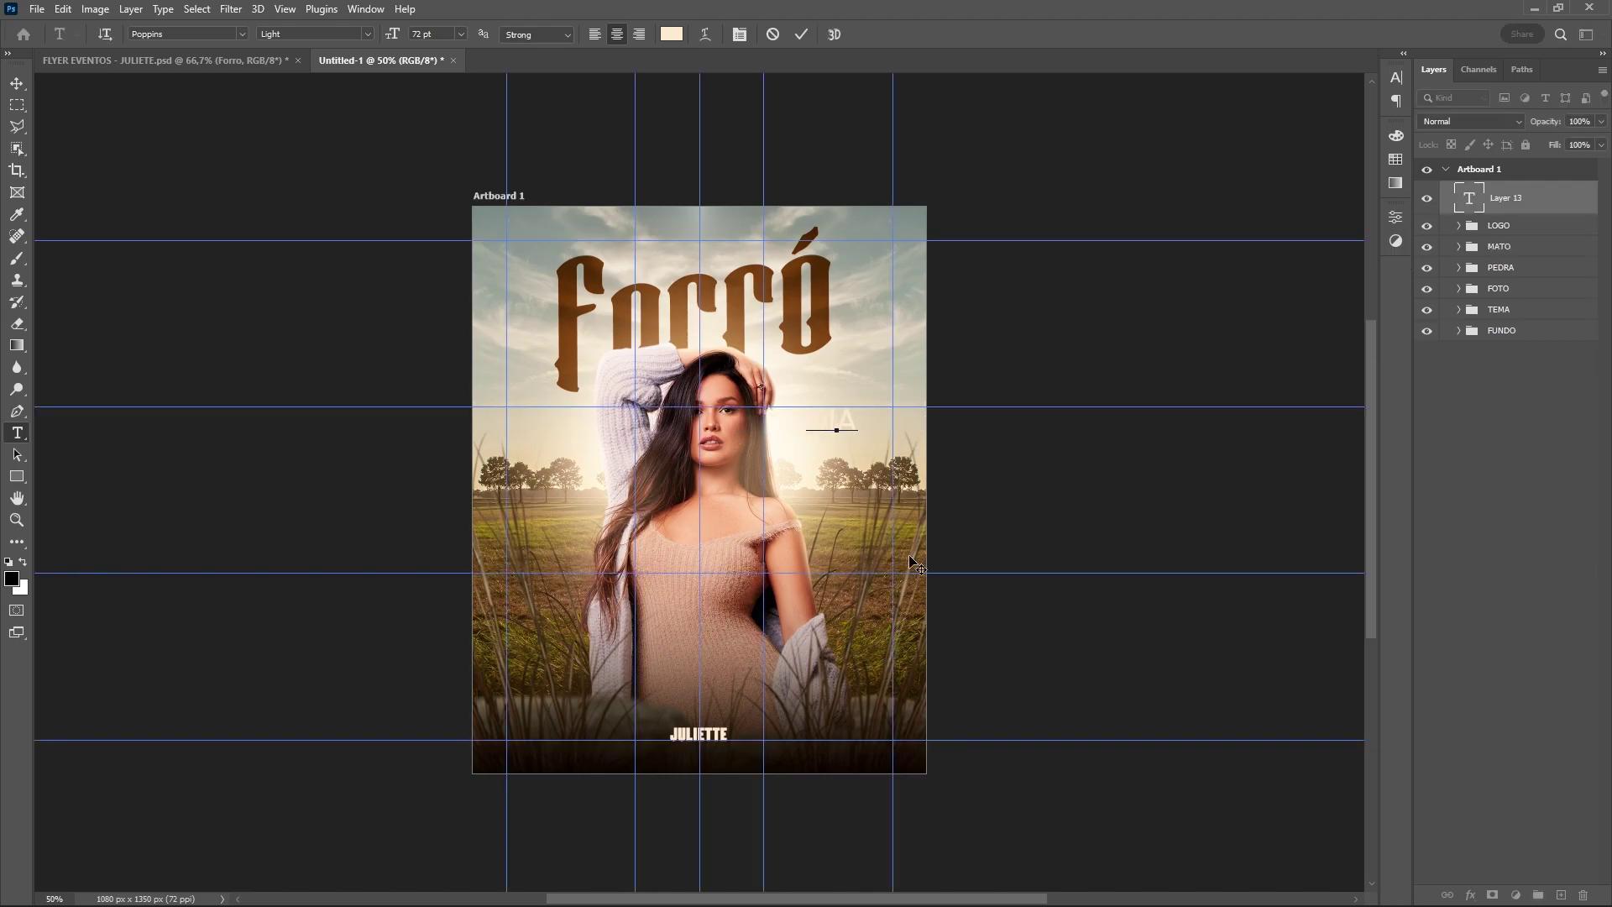
{"action": "type", "text": " 27 DE SETEMBR"}
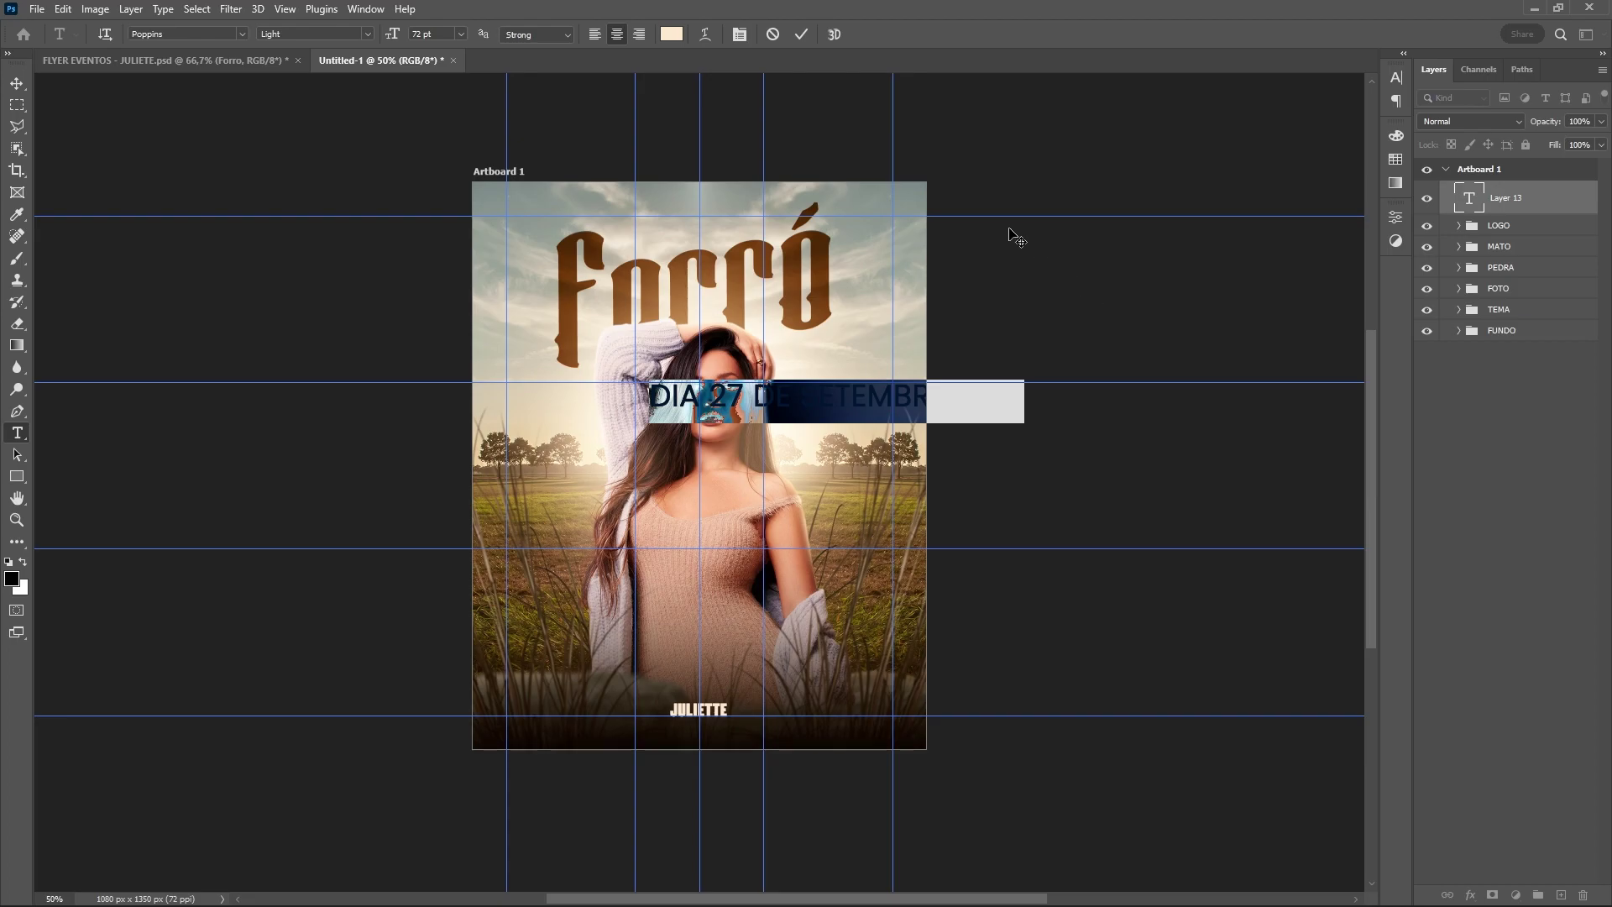
{"action": "left_click", "coordinate": [672, 34]}
{"action": "left_click_drag", "start_coordinate": [1010, 334], "coordinate": [951, 361]}
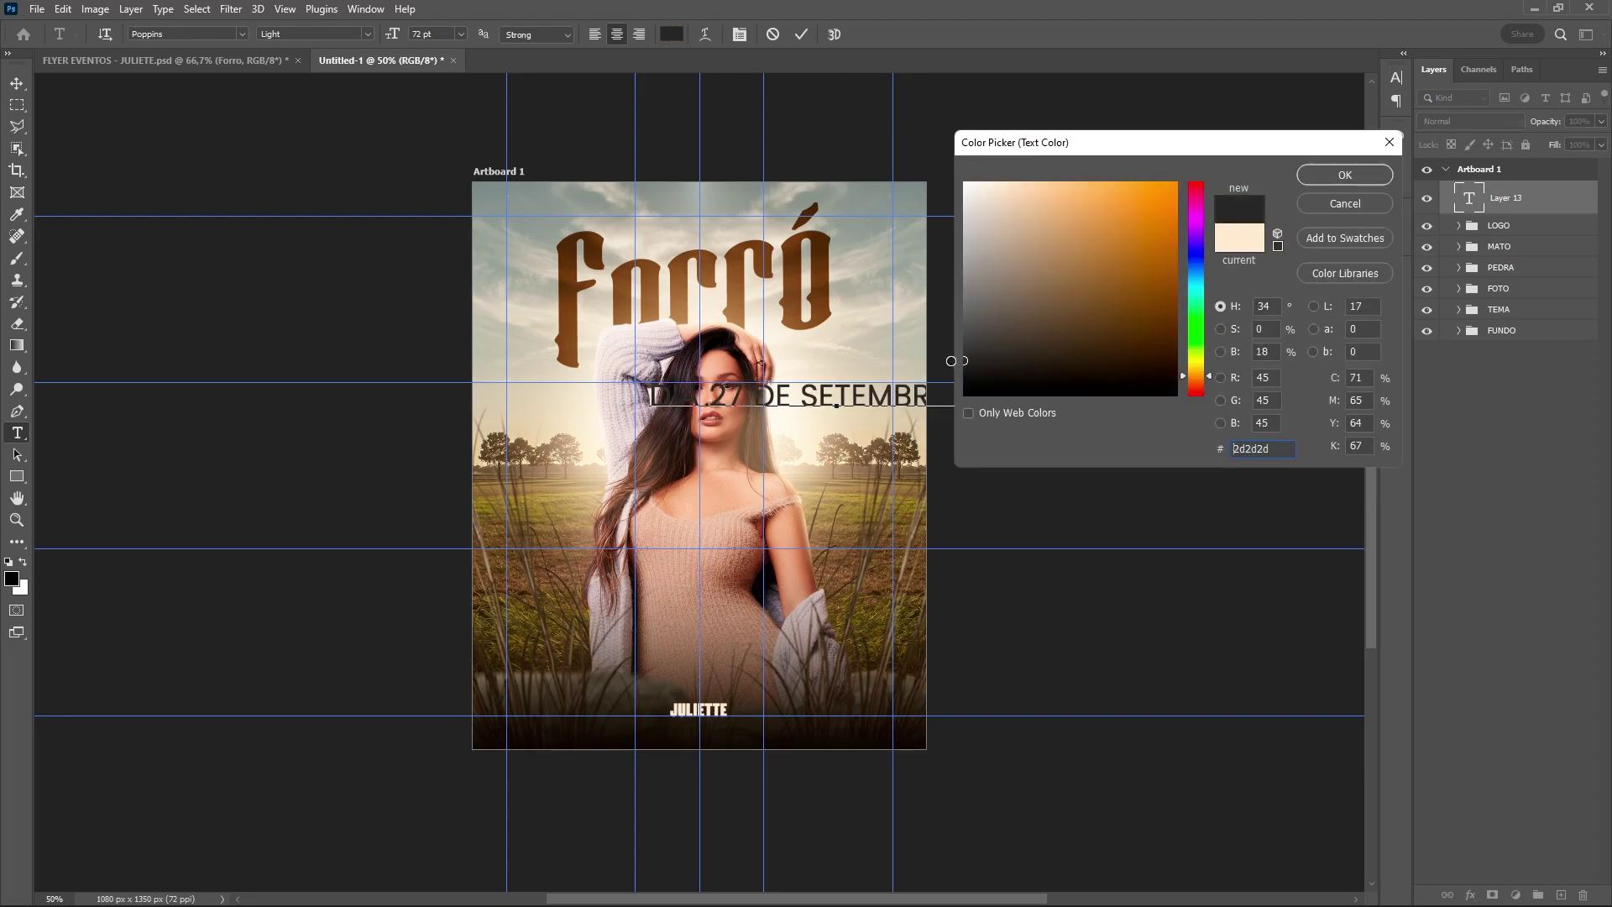
{"action": "left_click", "coordinate": [1344, 174]}
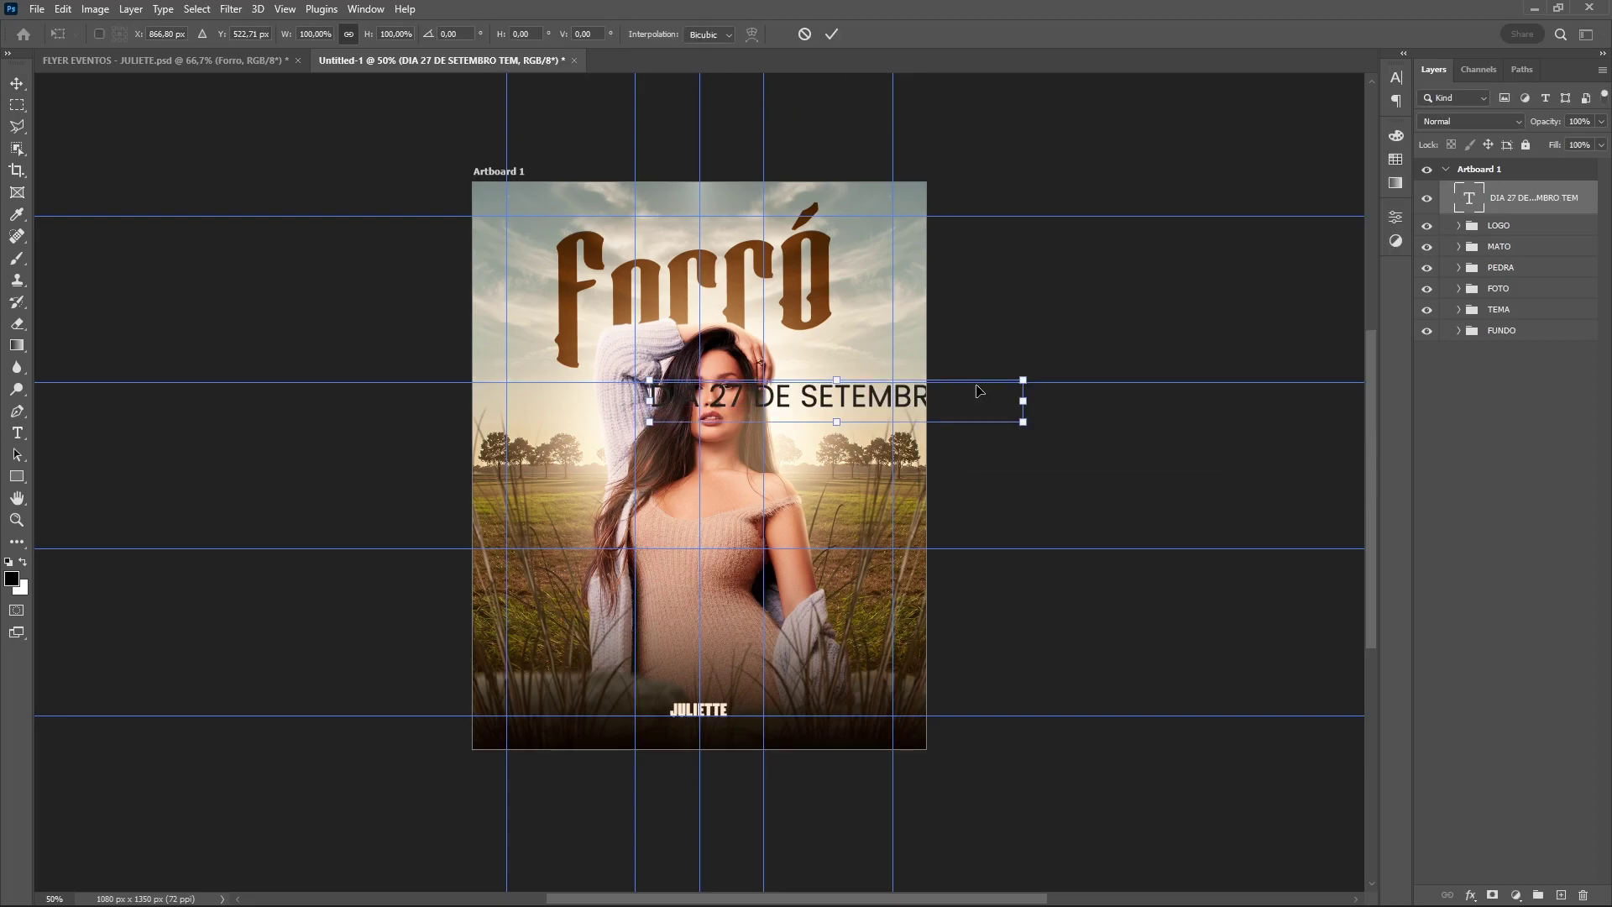
Shrink the date line onto the Forró title and slant it to follow the title
{"action": "mouse_move", "coordinate": [1025, 401]}
{"action": "left_mouse_down"}
{"action": "mouse_move", "coordinate": [844, 403]}
{"action": "mouse_move", "coordinate": [785, 259]}
{"action": "mouse_move", "coordinate": [741, 392]}
{"action": "left_mouse_up"}
{"action": "key", "text": "ctrl+plus"}
{"action": "left_click_drag", "start_coordinate": [773, 323], "coordinate": [760, 297]}
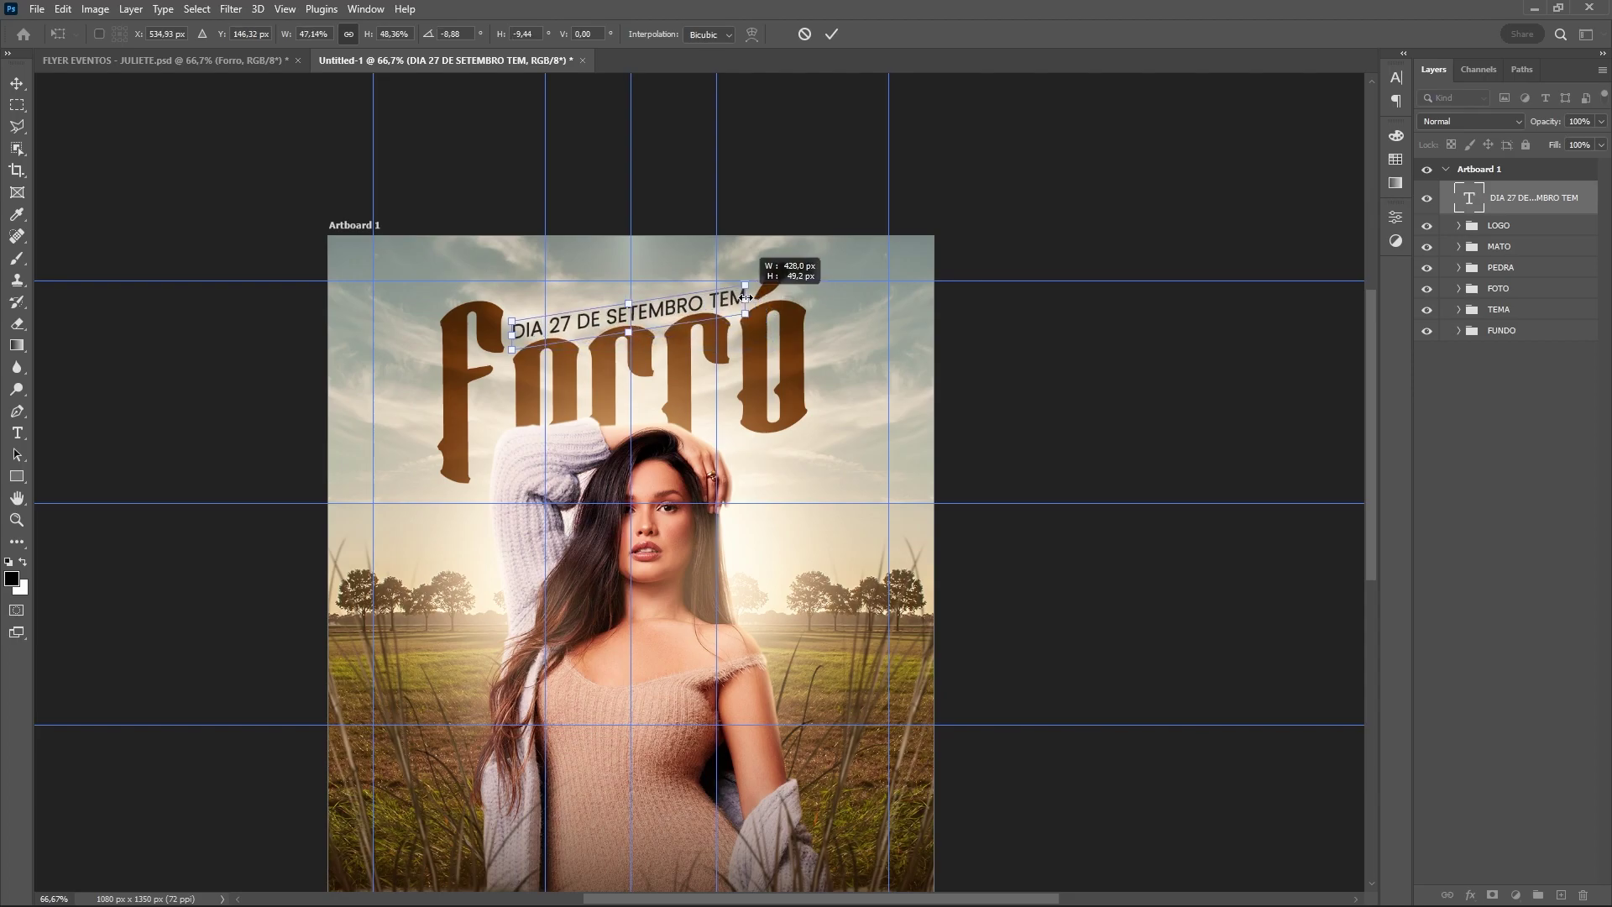
{"action": "left_click_drag", "start_coordinate": [760, 297], "coordinate": [759, 296]}
{"action": "key", "text": "Return"}
Make '27 DE SETEMBRO' SemiBold
{"action": "left_click", "coordinate": [18, 434]}
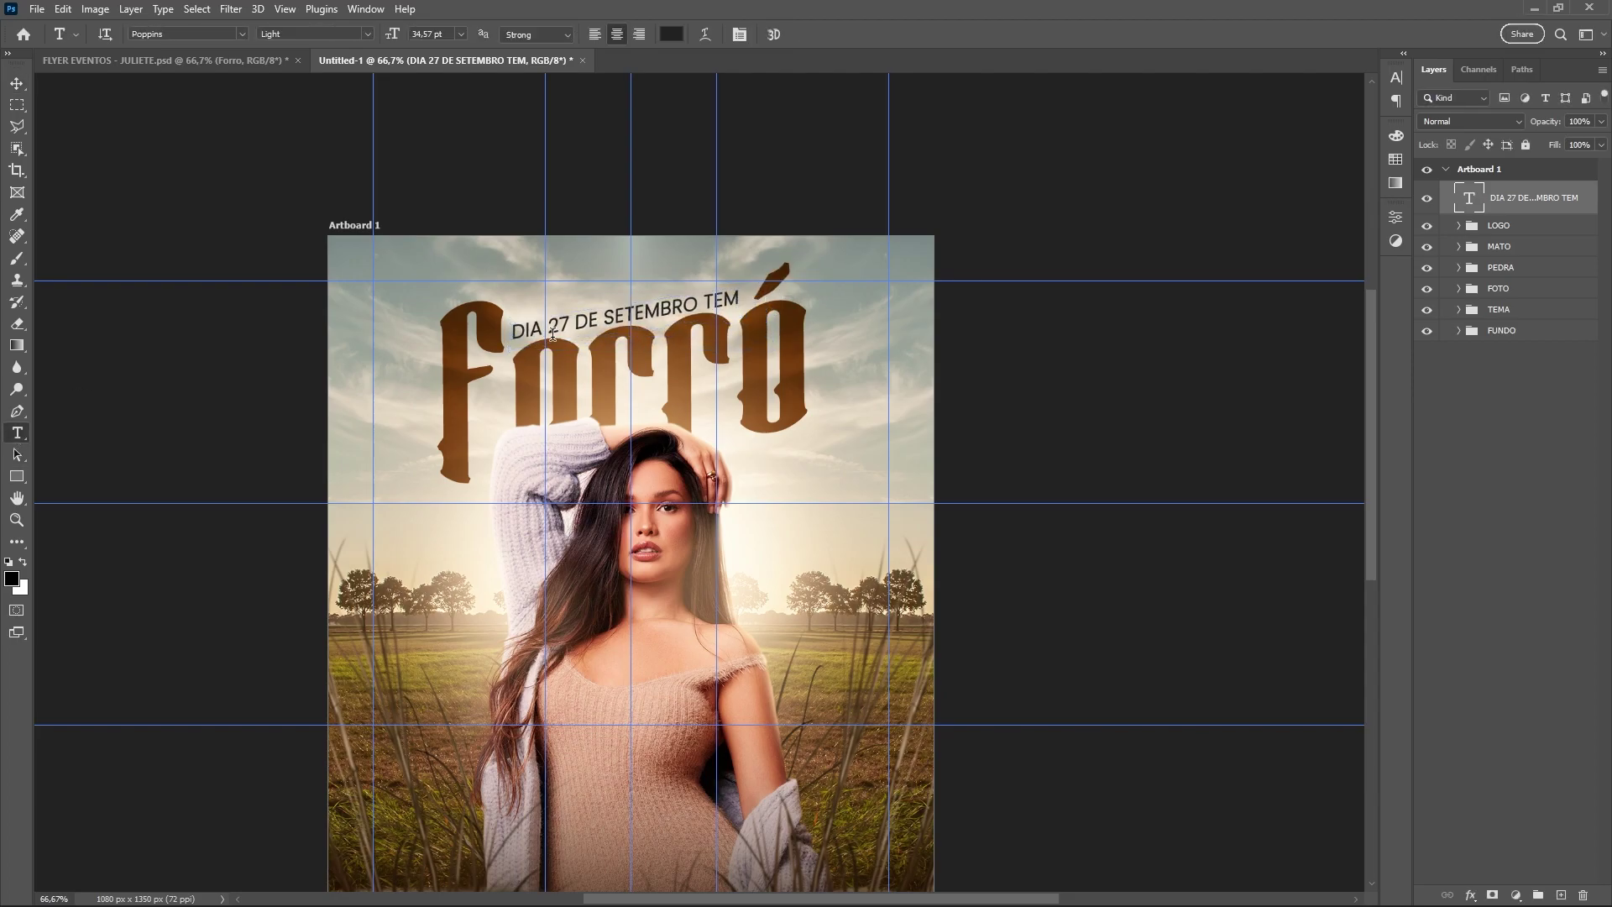
{"action": "left_click_drag", "start_coordinate": [549, 326], "coordinate": [703, 295]}
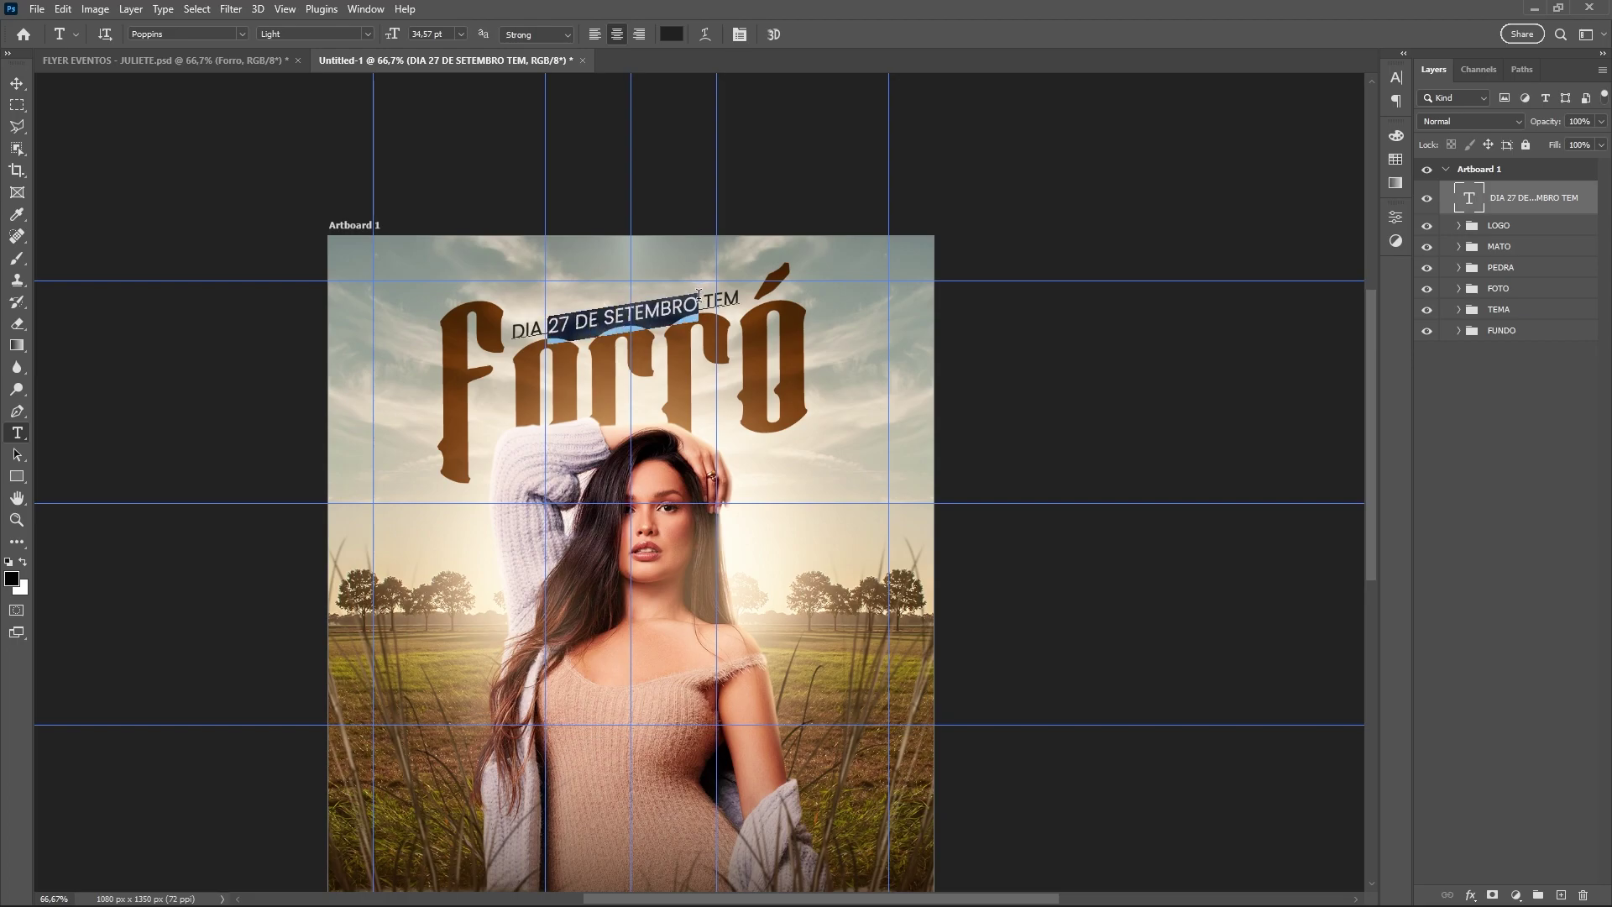
{"action": "left_click", "coordinate": [368, 35]}
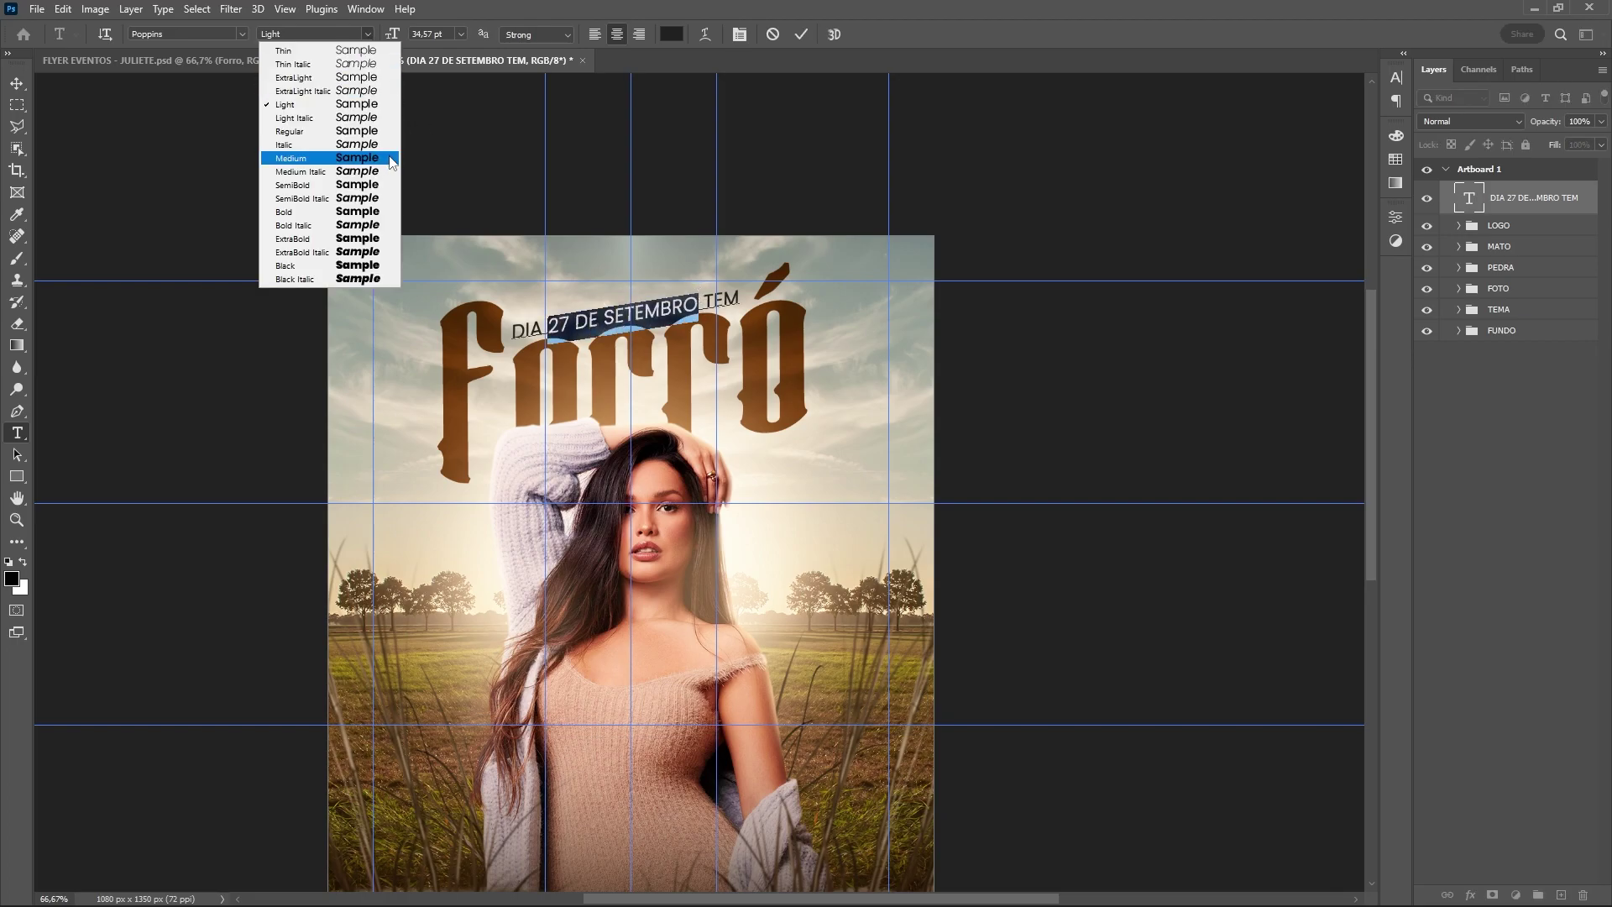
{"action": "left_click", "coordinate": [363, 186]}
{"action": "left_click", "coordinate": [17, 83]}
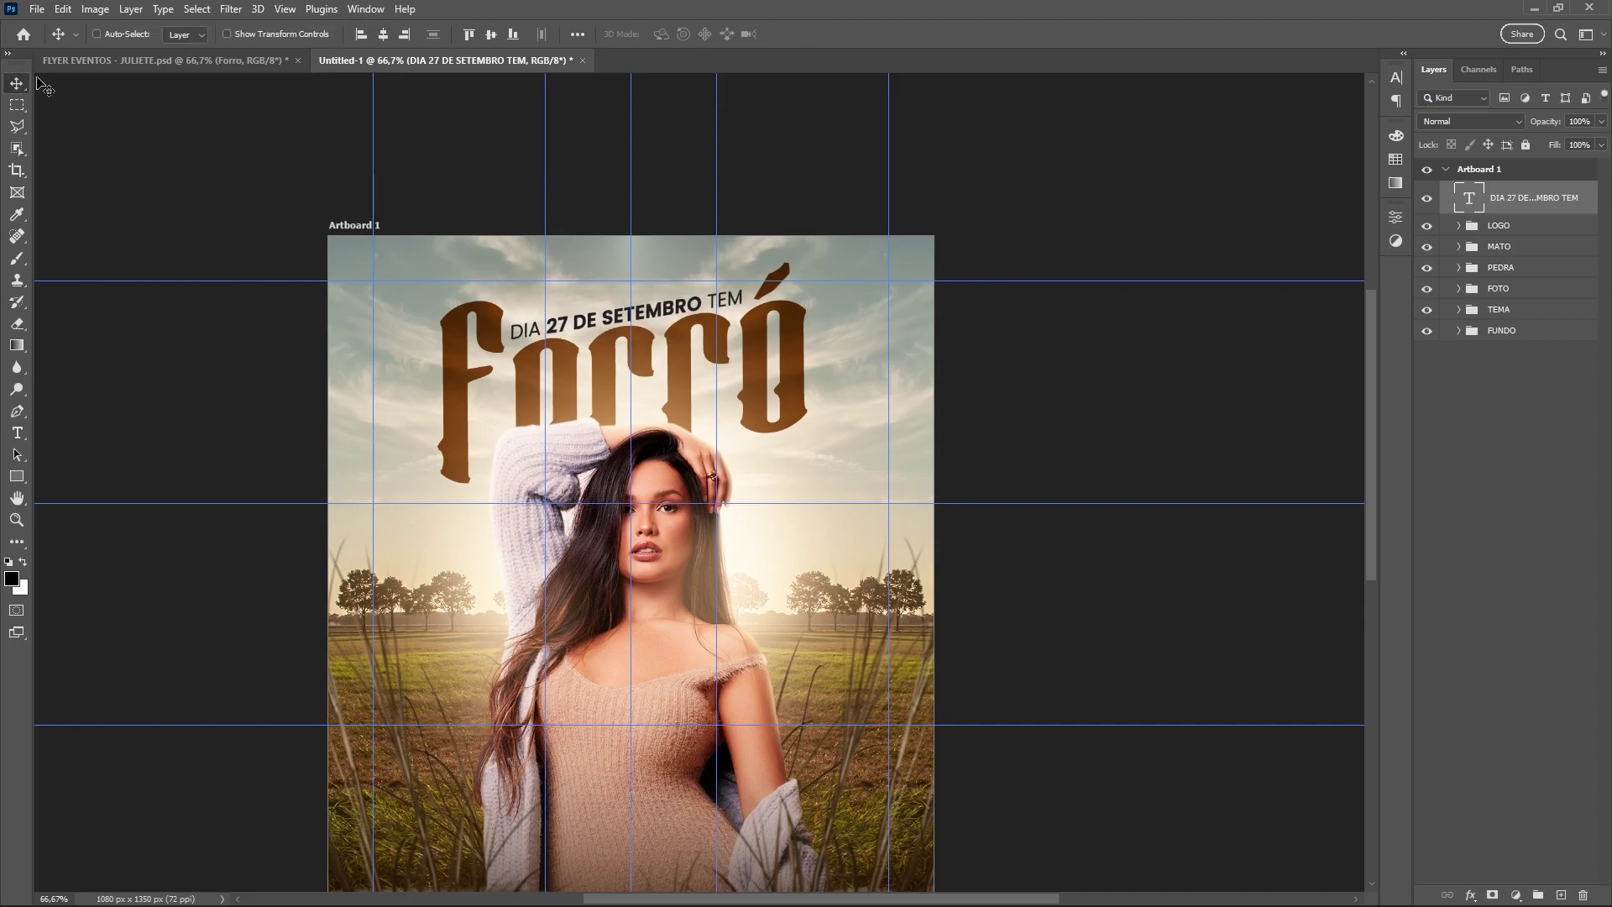
Move the date line layer into the TEMA group and fit the flyer on screen
{"action": "left_click_drag", "start_coordinate": [1529, 217], "coordinate": [1469, 288]}
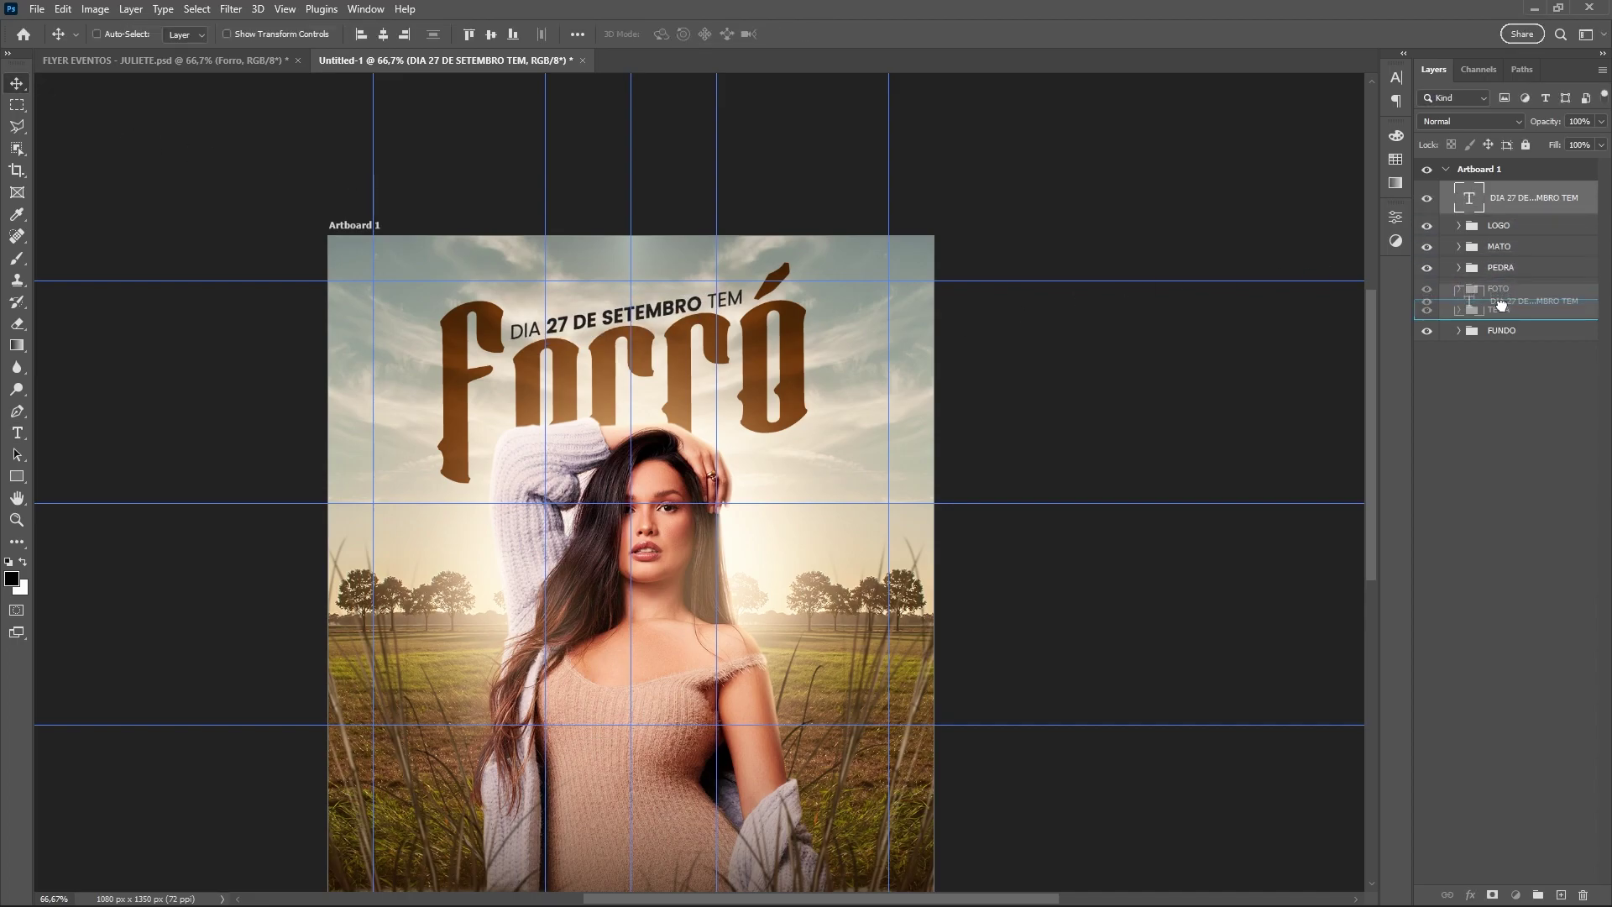
{"action": "left_click", "coordinate": [1458, 274]}
{"action": "left_click", "coordinate": [1512, 338]}
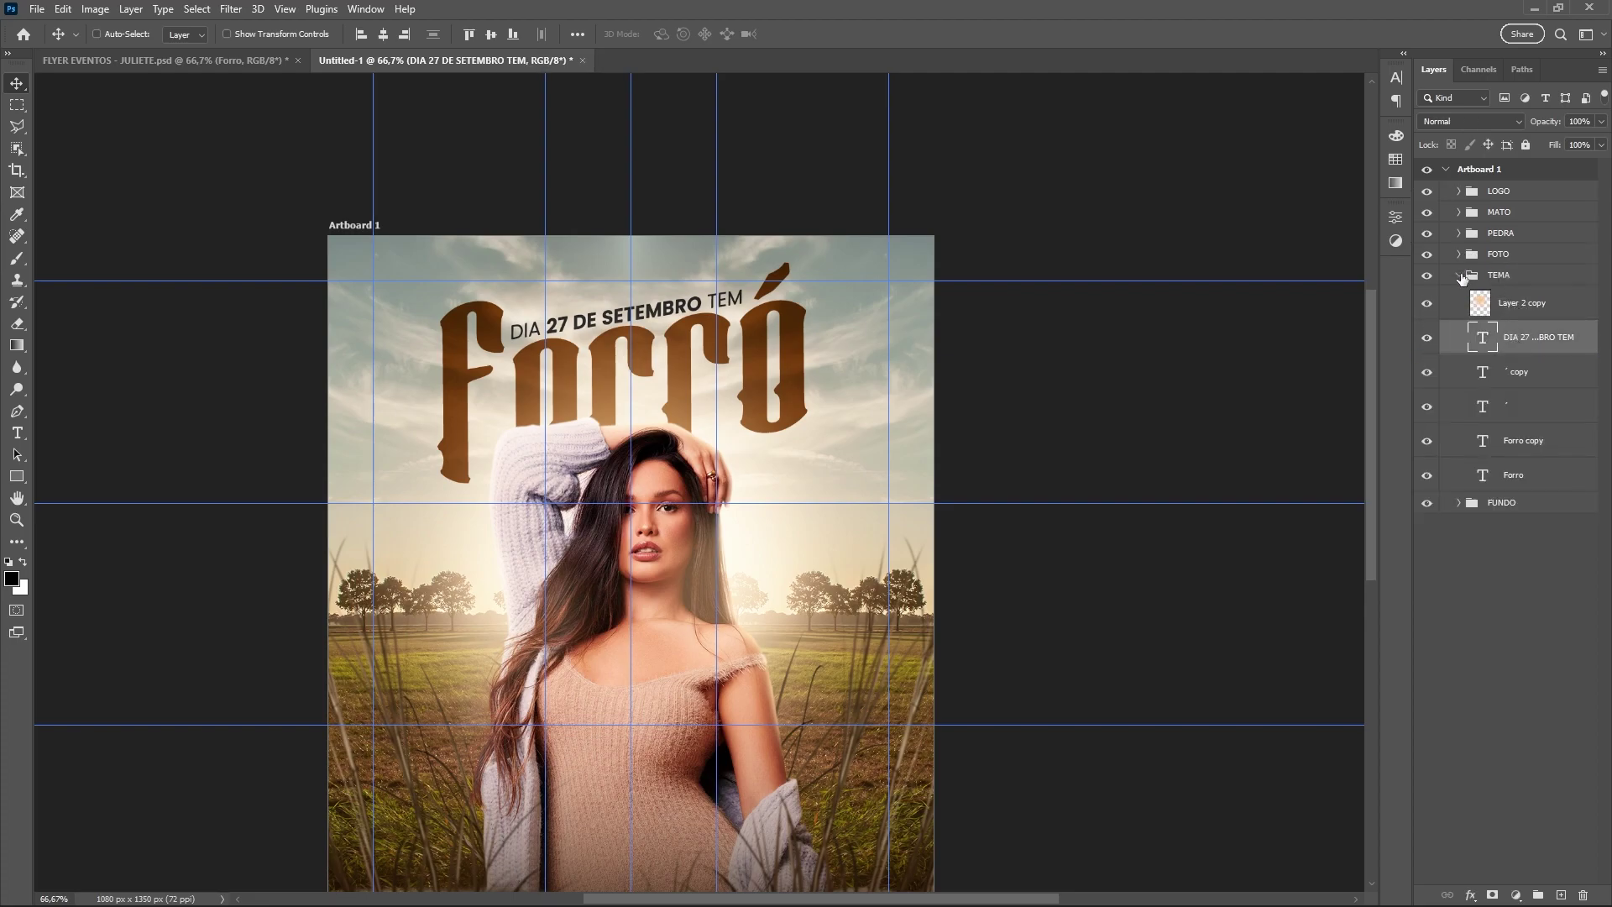
{"action": "left_click", "coordinate": [1458, 275]}
{"action": "key", "text": "ctrl+0"}
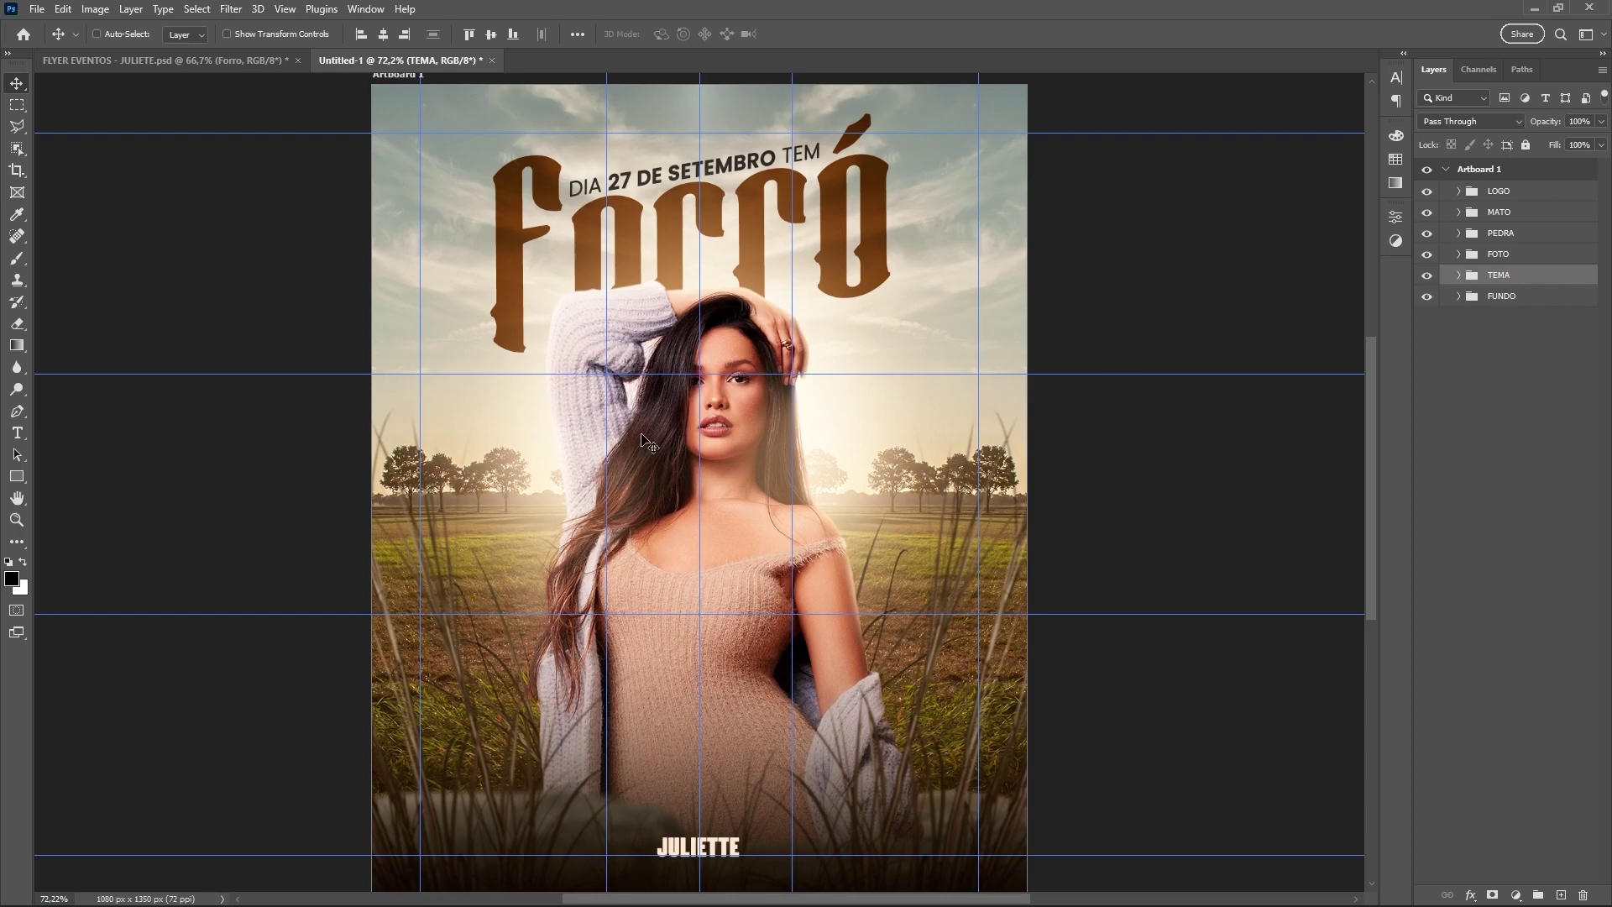
{"action": "left_click", "coordinate": [17, 433]}
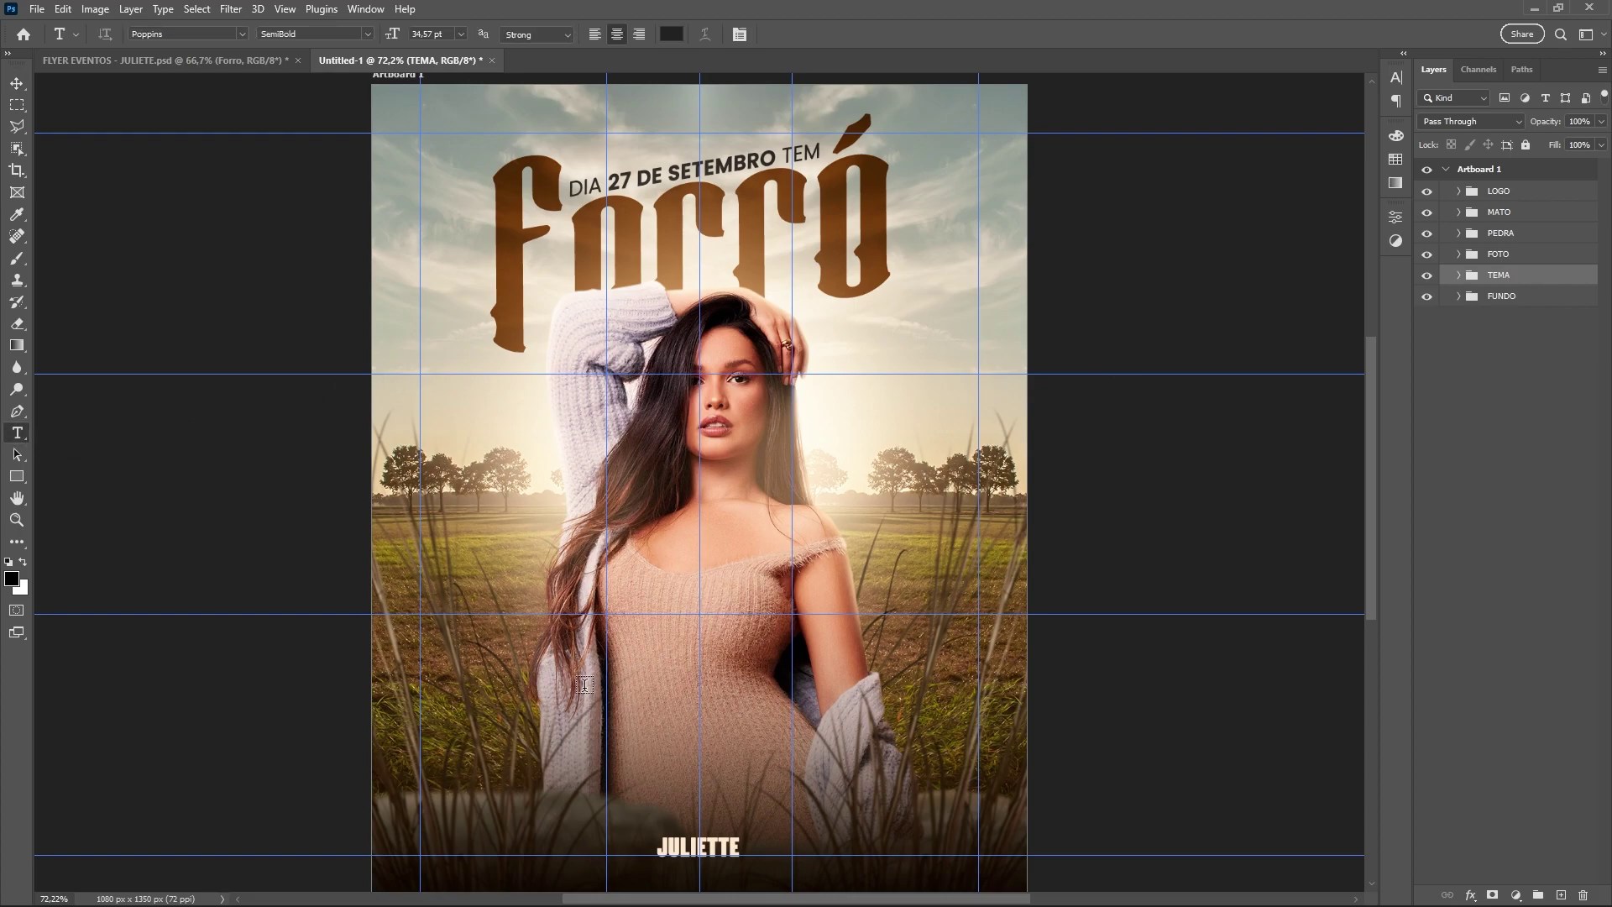
Start a white, Light-weight text layer near the bottom left and move it up the layer stack
{"action": "left_click", "coordinate": [568, 760]}
{"action": "left_click", "coordinate": [367, 34]}
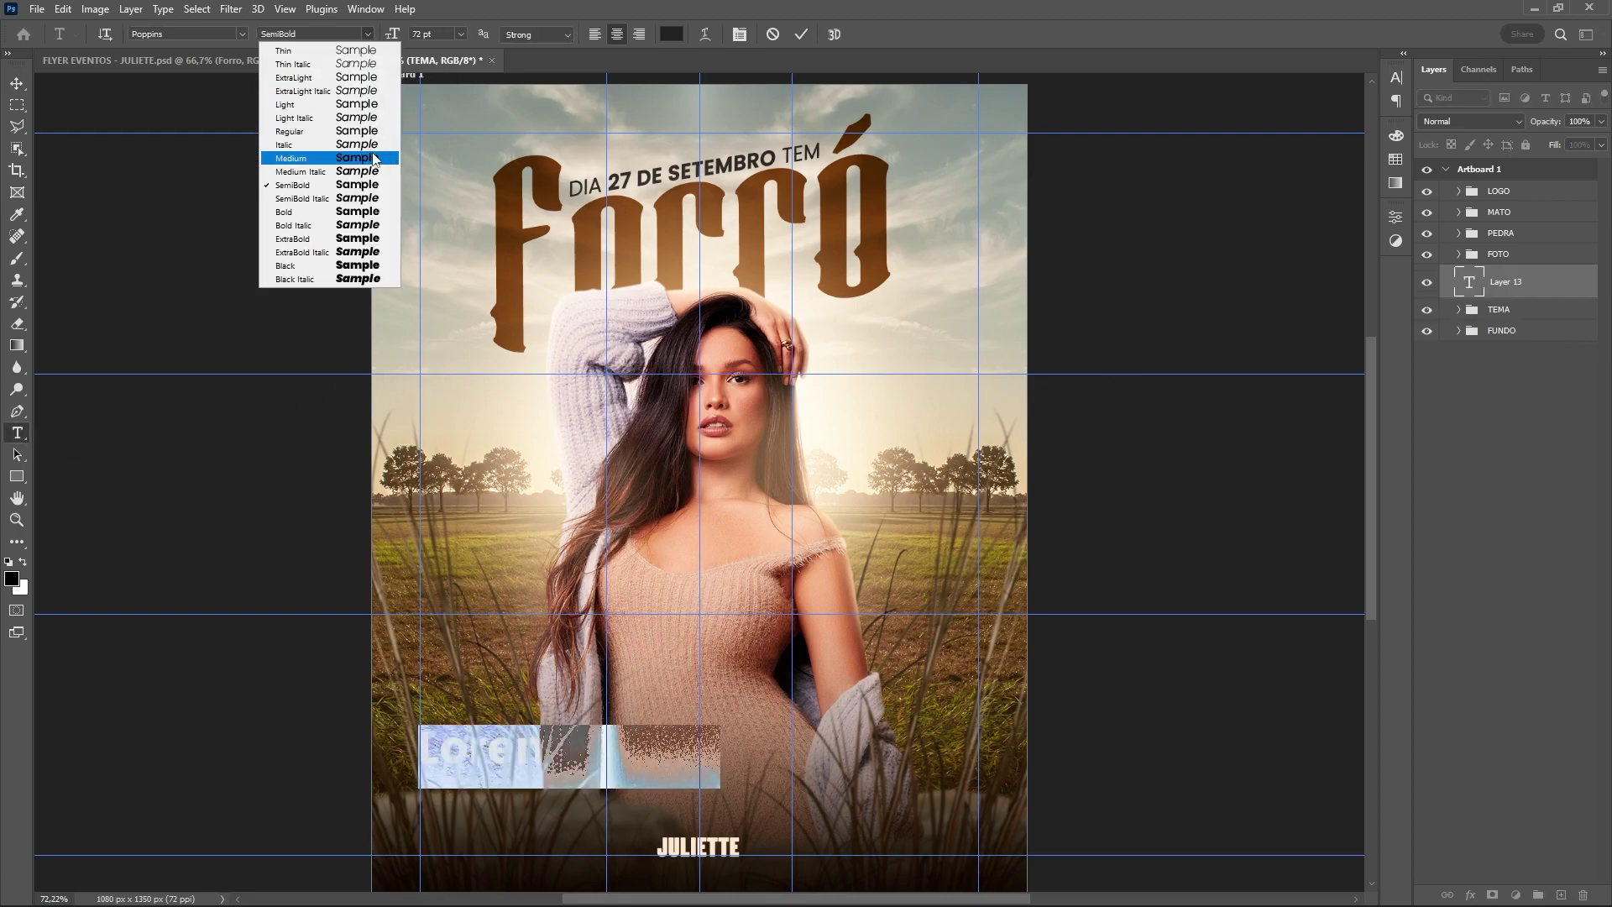
{"action": "left_click", "coordinate": [354, 104]}
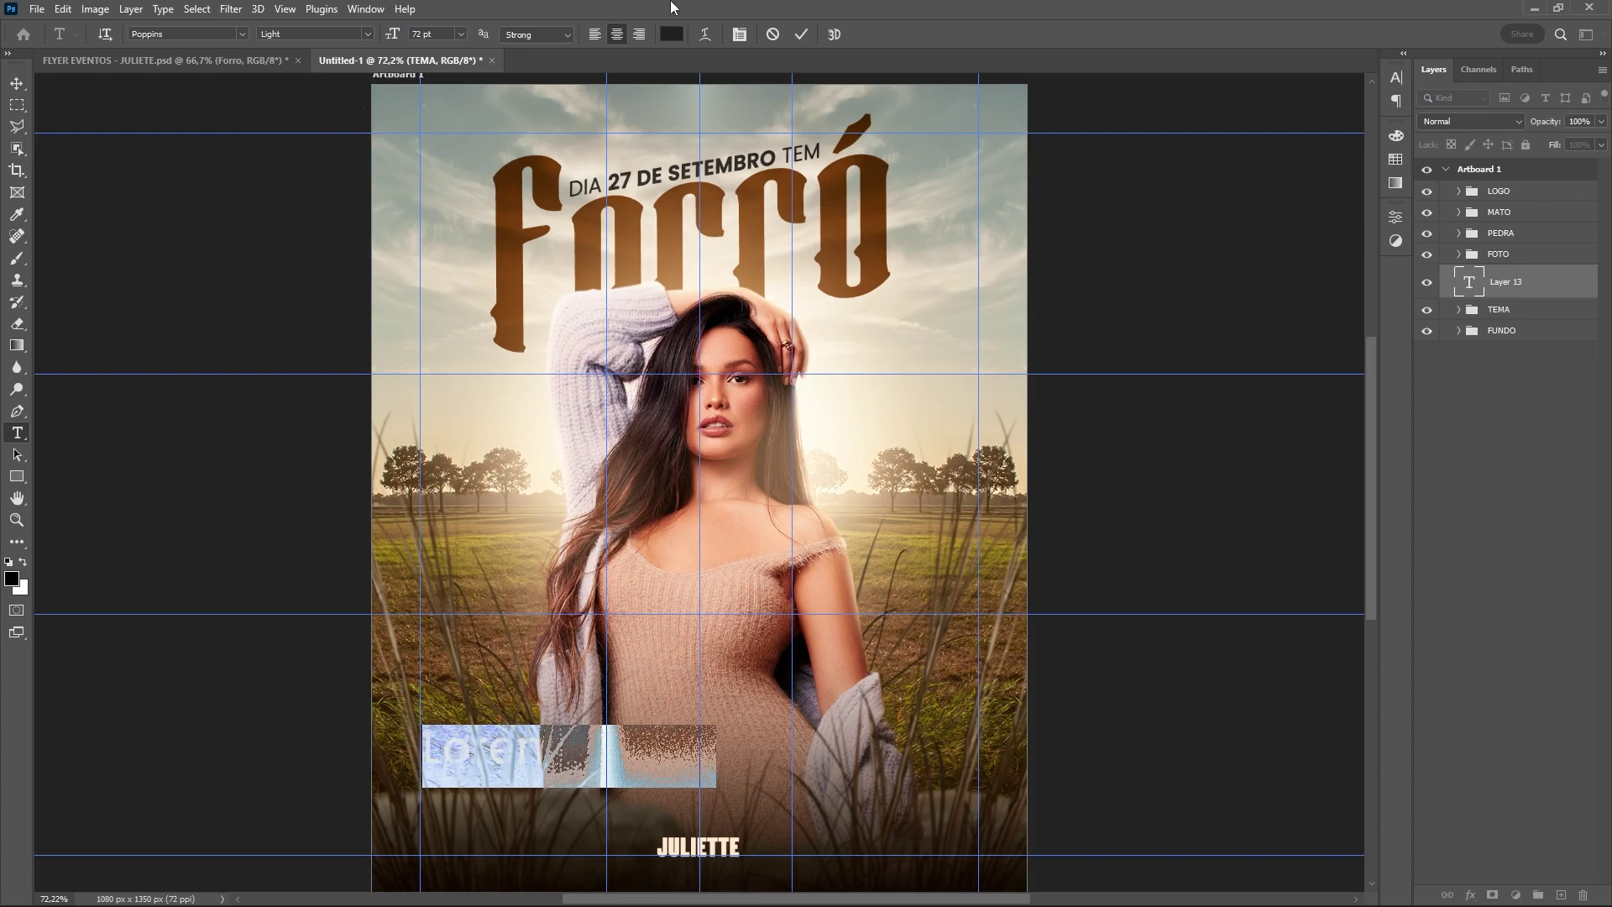
{"action": "left_click", "coordinate": [674, 39]}
{"action": "left_click", "coordinate": [966, 174]}
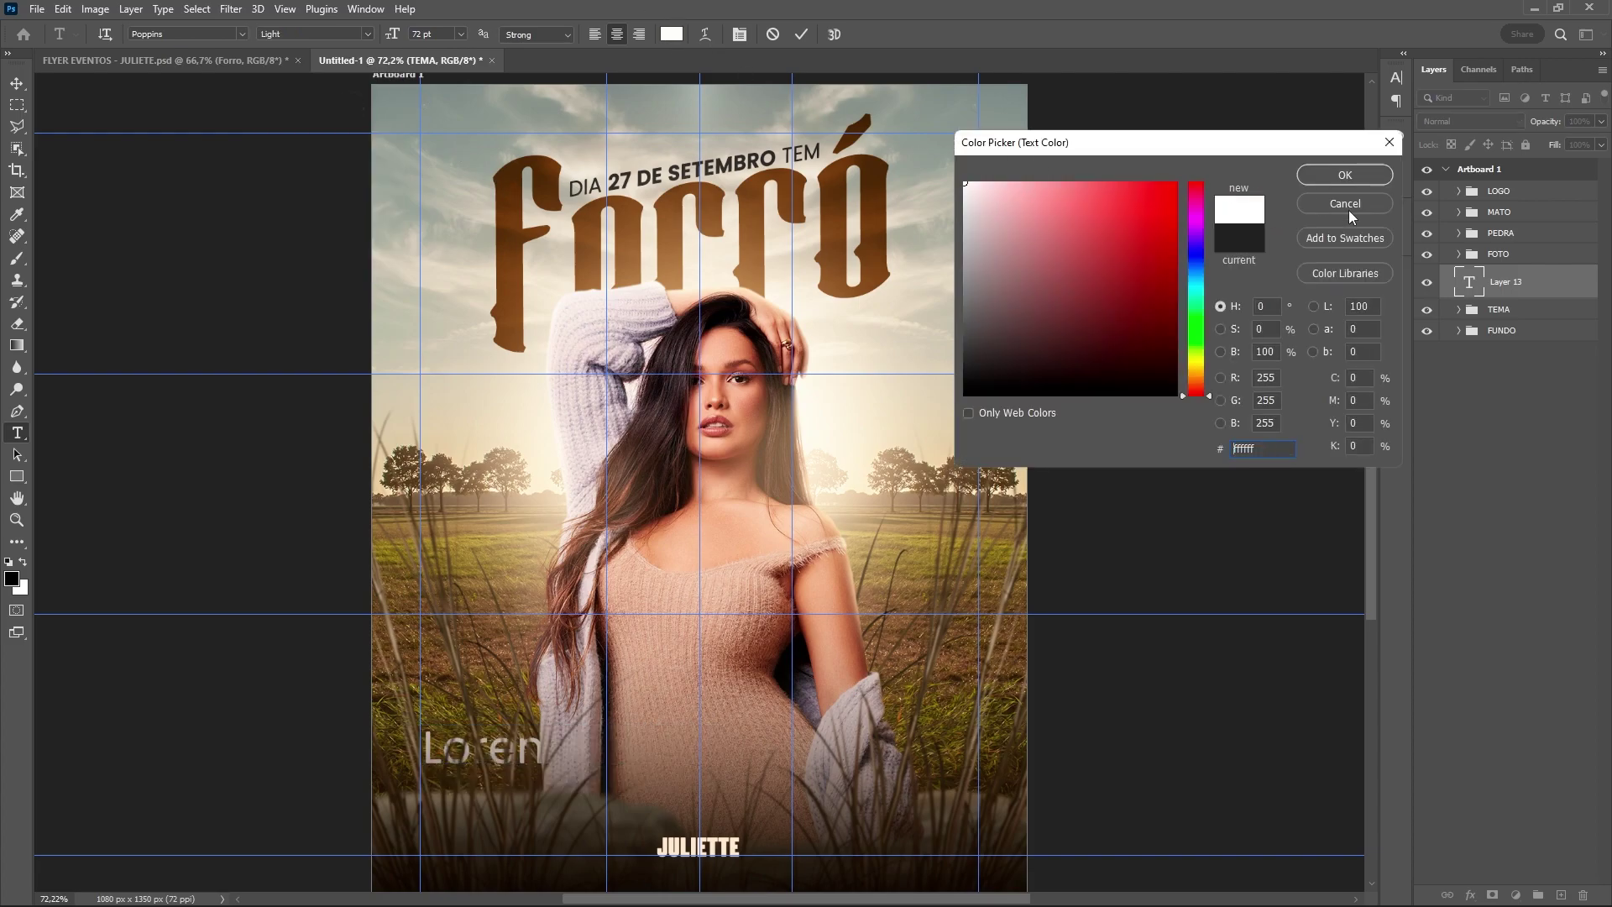
{"action": "left_click", "coordinate": [1344, 177]}
{"action": "left_click_drag", "start_coordinate": [1511, 282], "coordinate": [1529, 205]}
Type 'INGRESSO À VENDA NO LOCAL' in white 30 pt and centre it just above JULIETTE
{"action": "double_click", "coordinate": [1469, 219]}
{"action": "left_click", "coordinate": [460, 34]}
{"action": "left_click", "coordinate": [458, 176]}
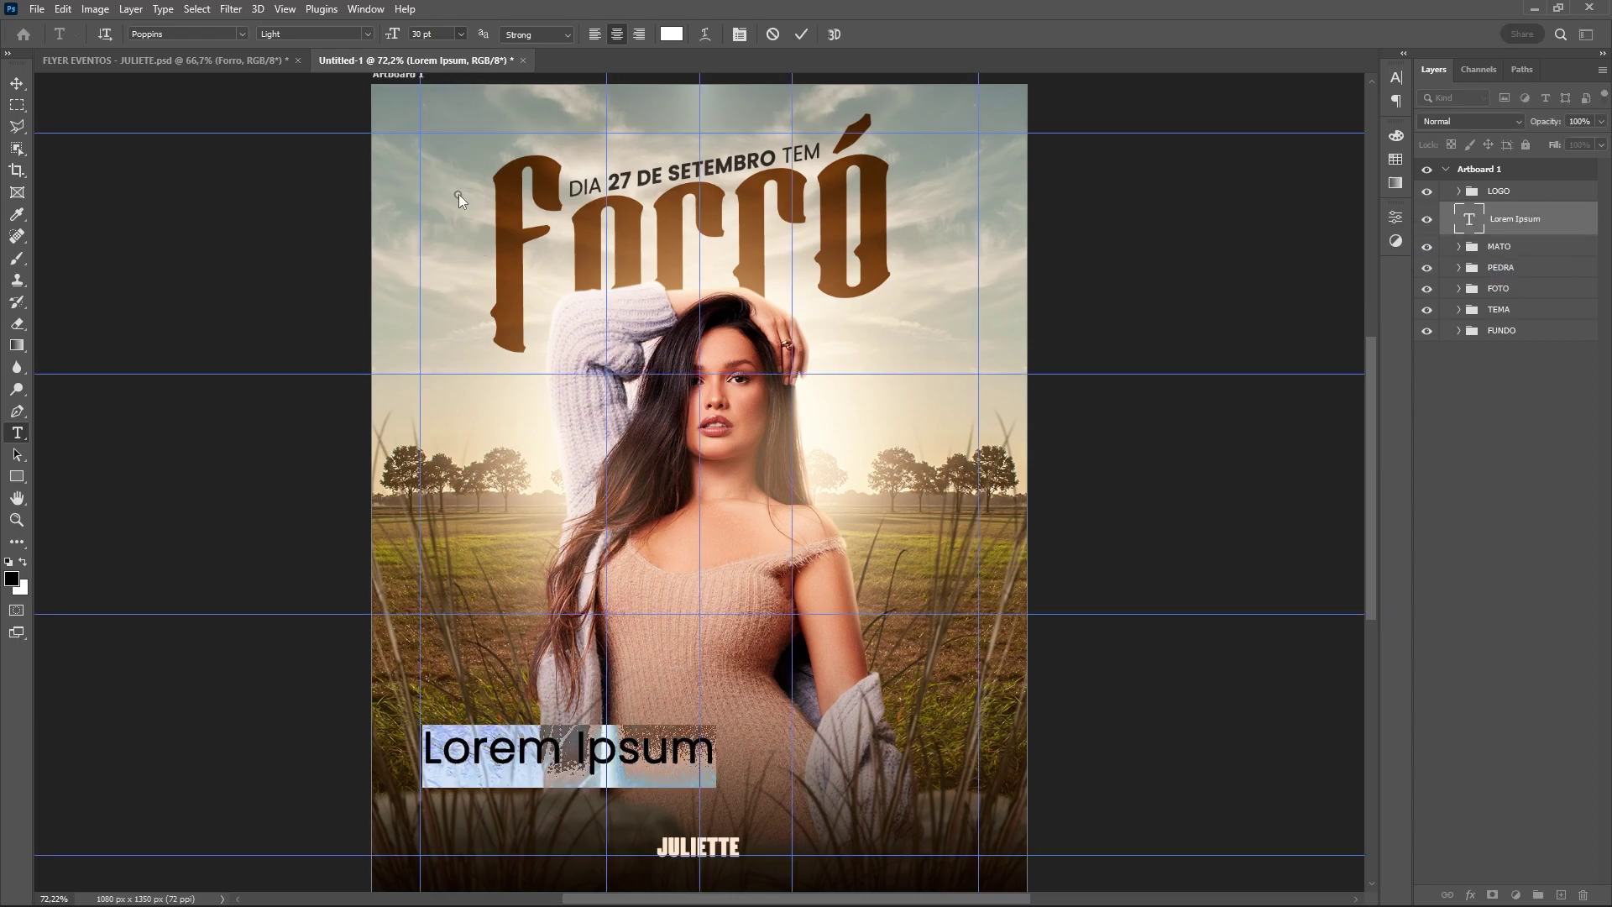
{"action": "left_click", "coordinate": [663, 37]}
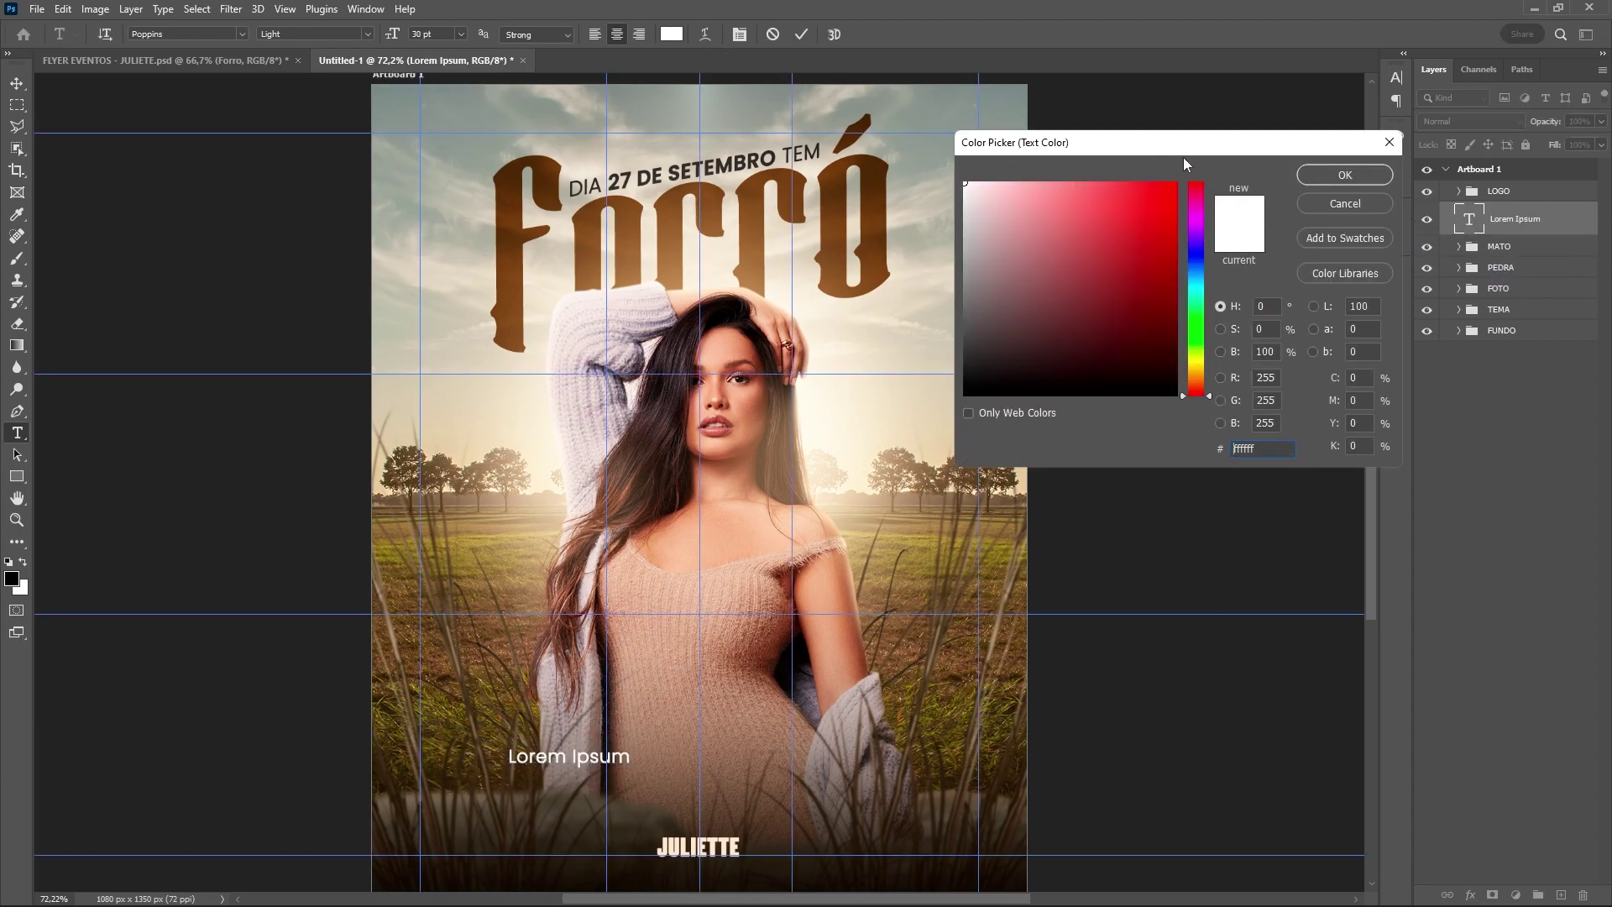
{"action": "left_click", "coordinate": [1314, 179]}
{"action": "type", "text": "IN"}
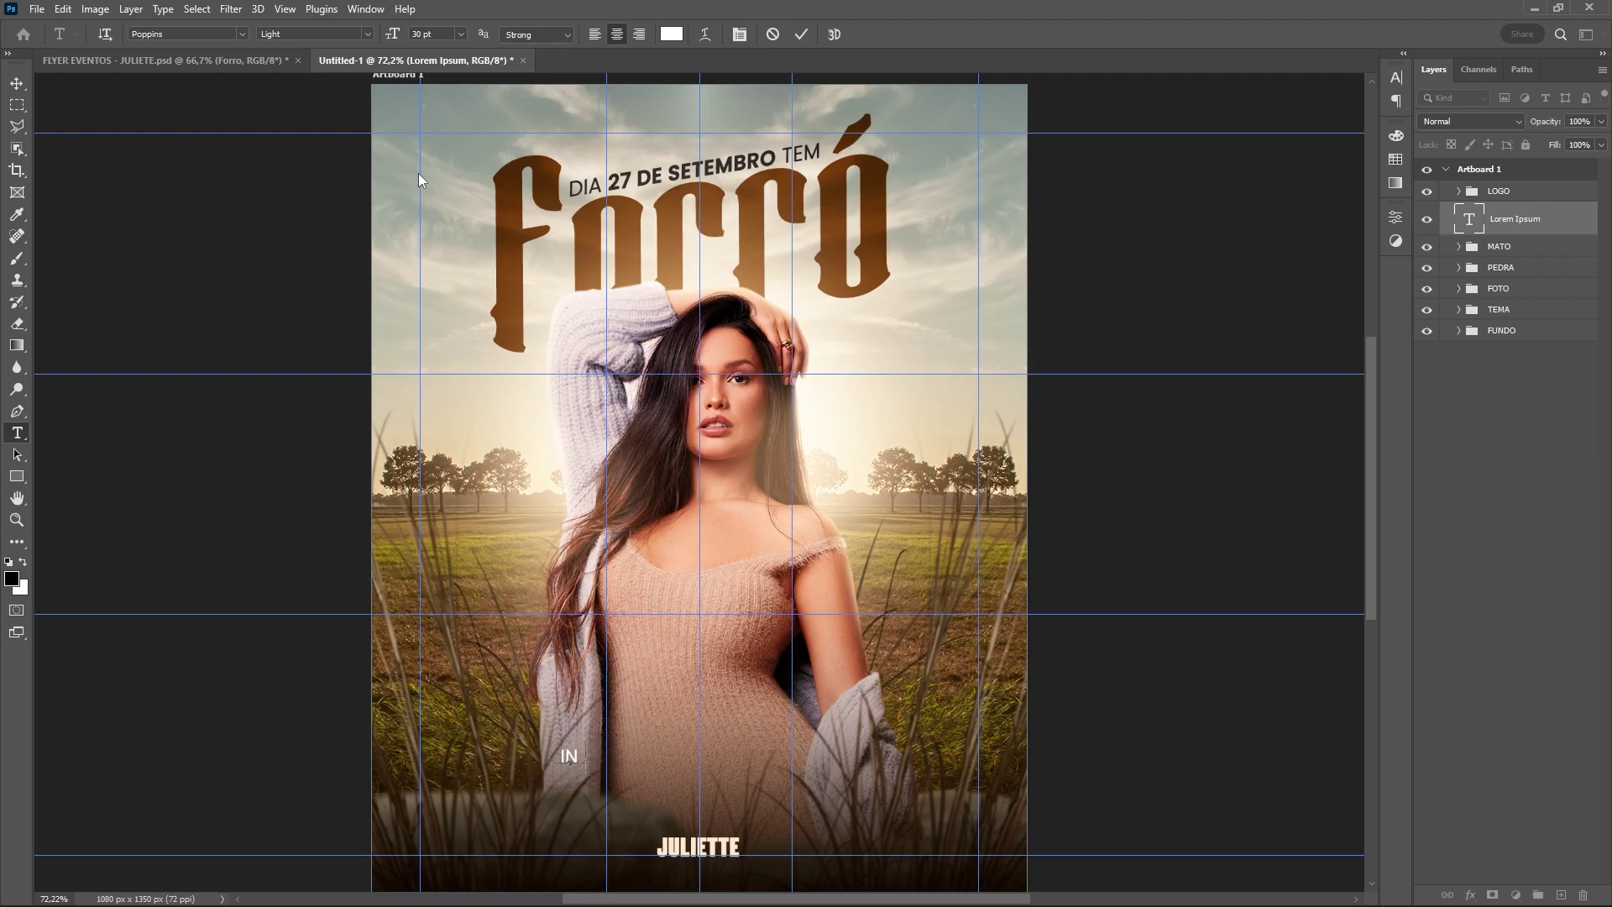
{"action": "type", "text": "GRESSO À VENDA"}
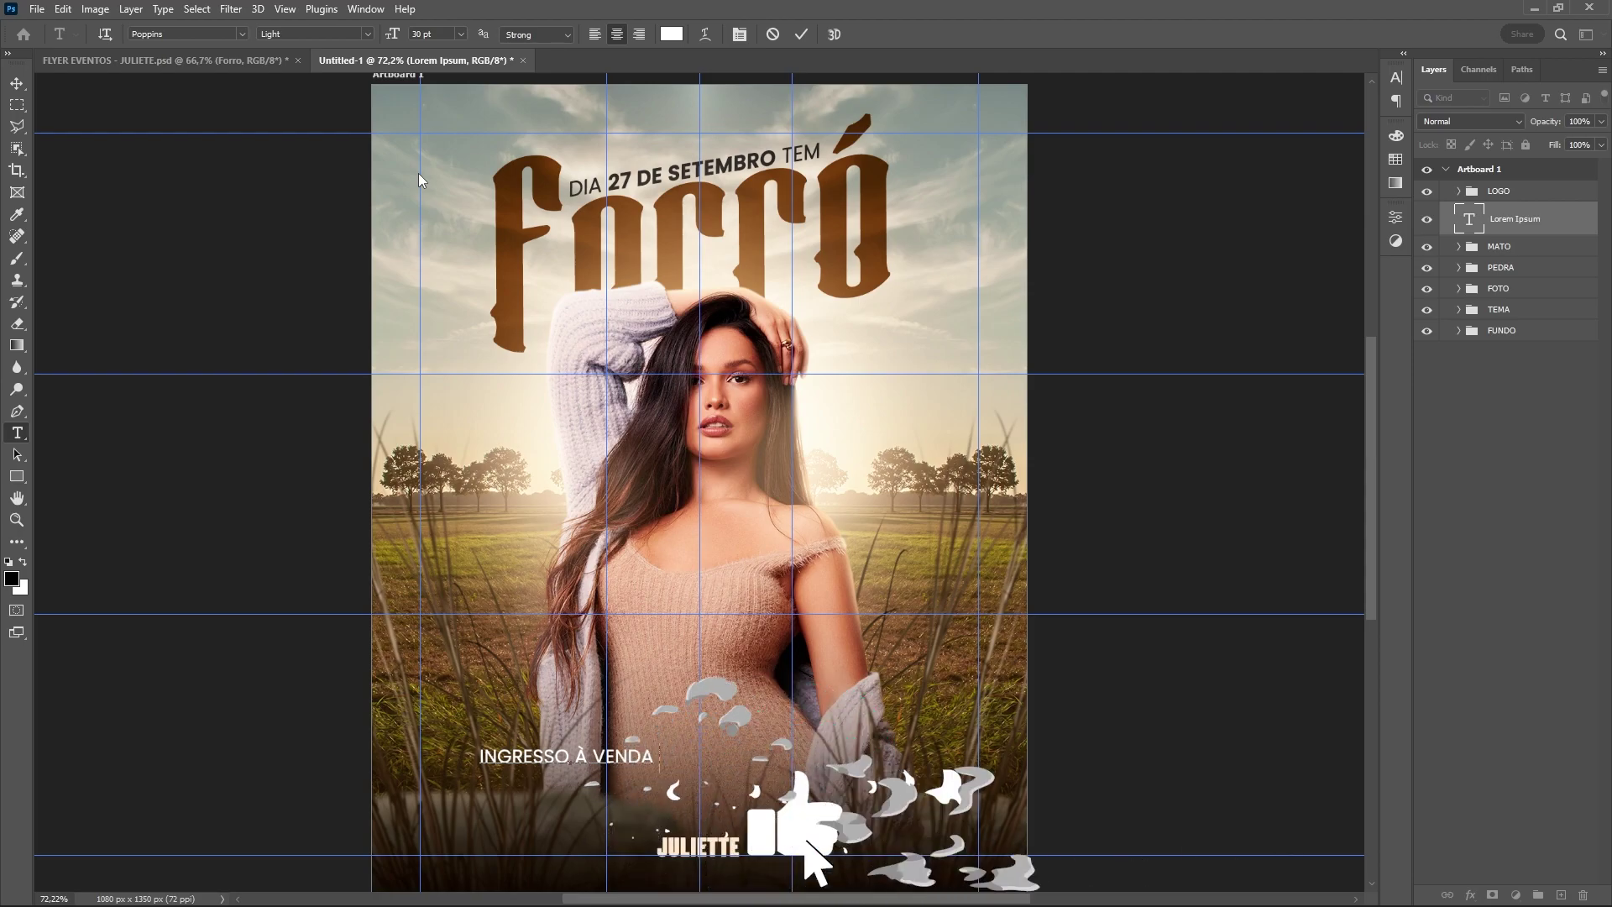
{"action": "type", "text": " NO LOCAL"}
{"action": "key", "text": "ctrl+Return"}
{"action": "key", "text": "ctrl+t"}
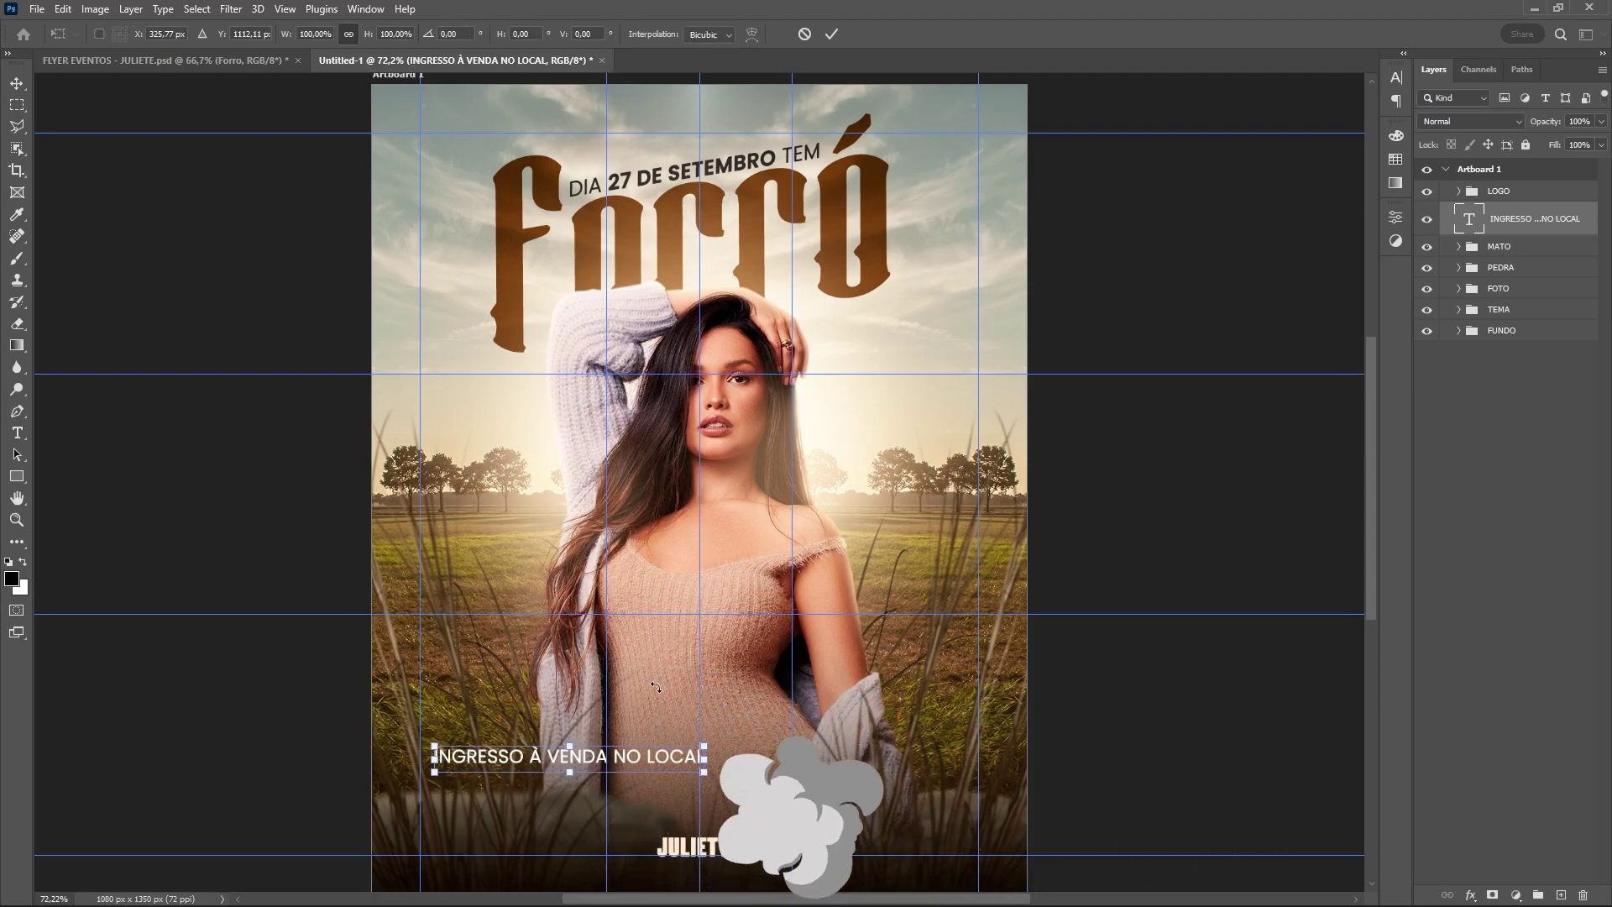
{"action": "mouse_move", "coordinate": [633, 762]}
{"action": "left_mouse_down"}
{"action": "mouse_move", "coordinate": [765, 787]}
{"action": "mouse_move", "coordinate": [762, 808]}
{"action": "mouse_move", "coordinate": [868, 795]}
{"action": "left_mouse_up"}
{"action": "key", "text": "Return"}
Restyle the words VENDA NO LOCAL to a Bold weight and commit the text
{"action": "key", "text": "t"}
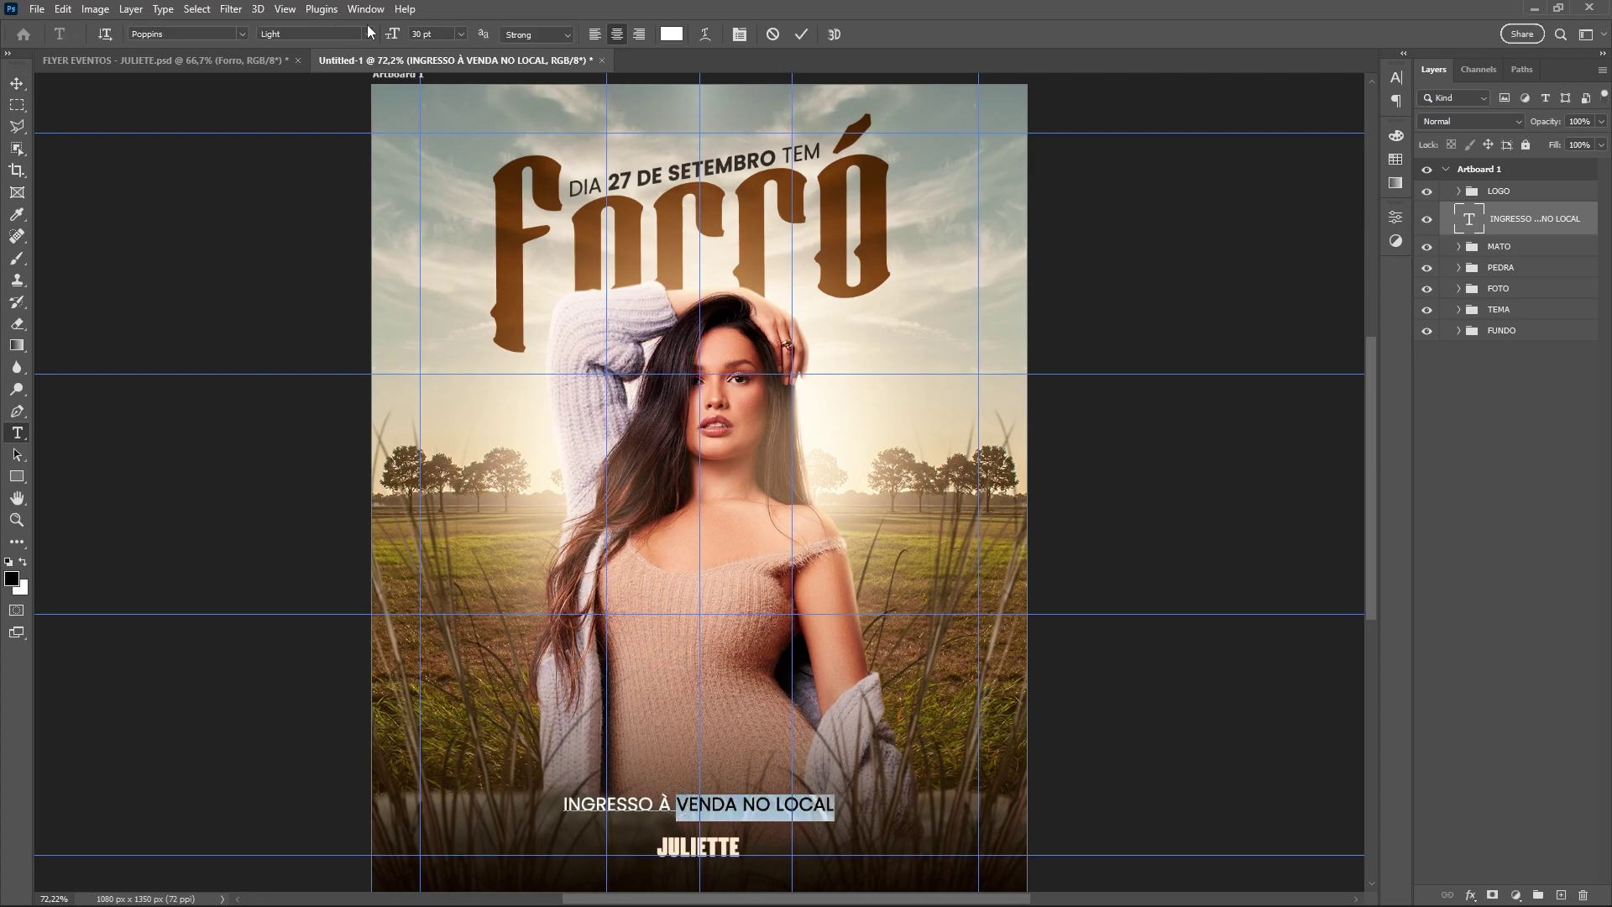
{"action": "left_click", "coordinate": [367, 34]}
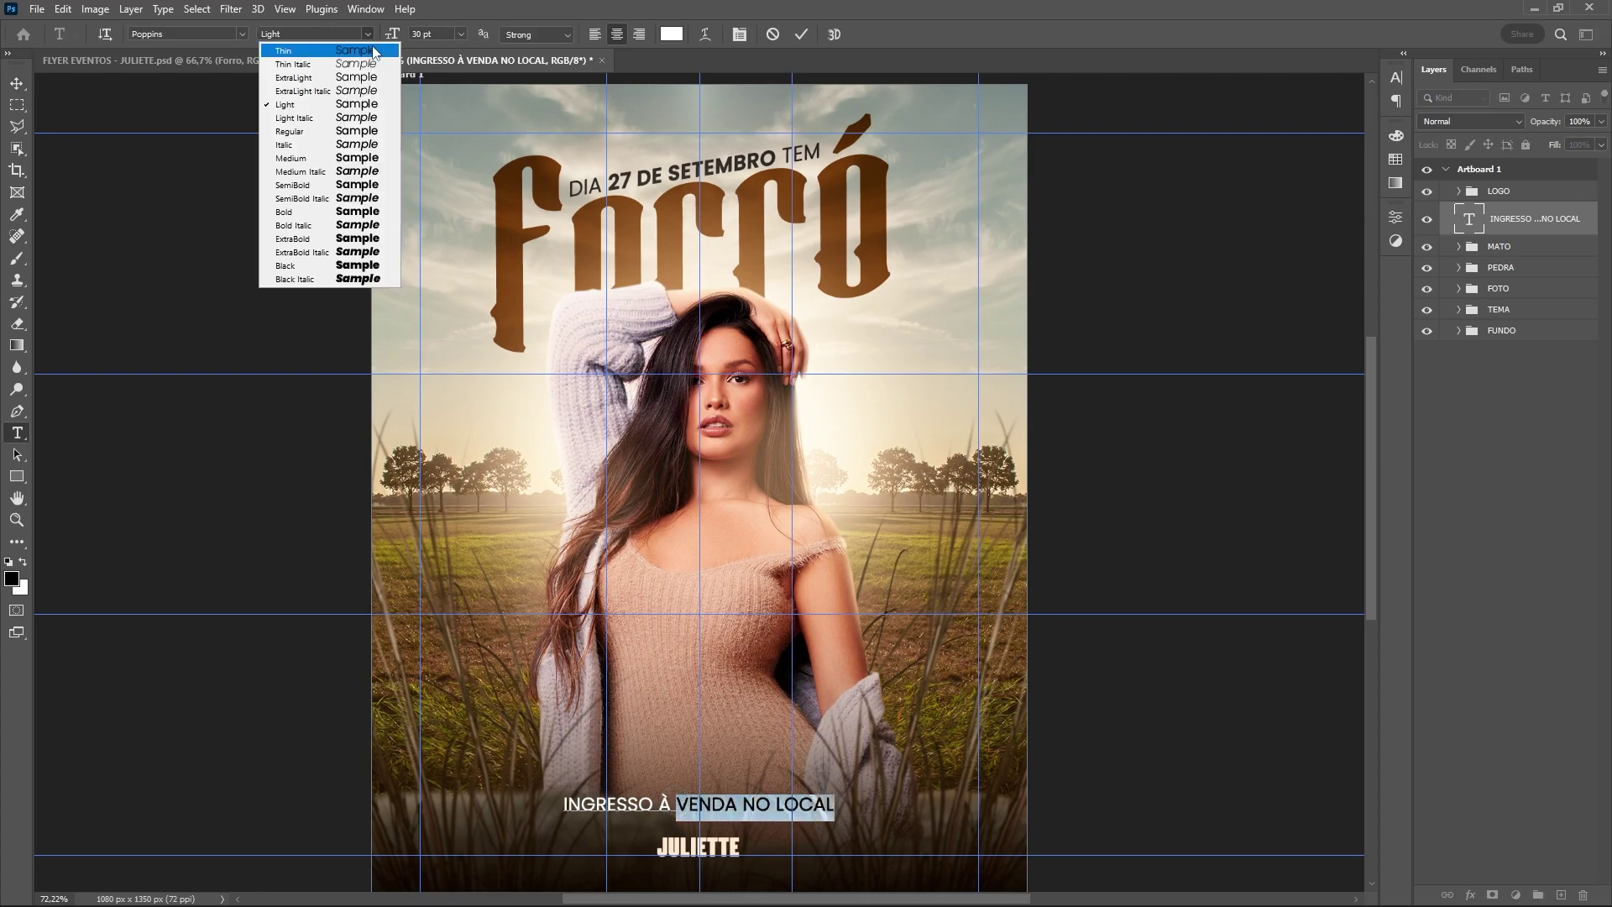
{"action": "left_click", "coordinate": [369, 212]}
{"action": "left_click", "coordinate": [303, 34]}
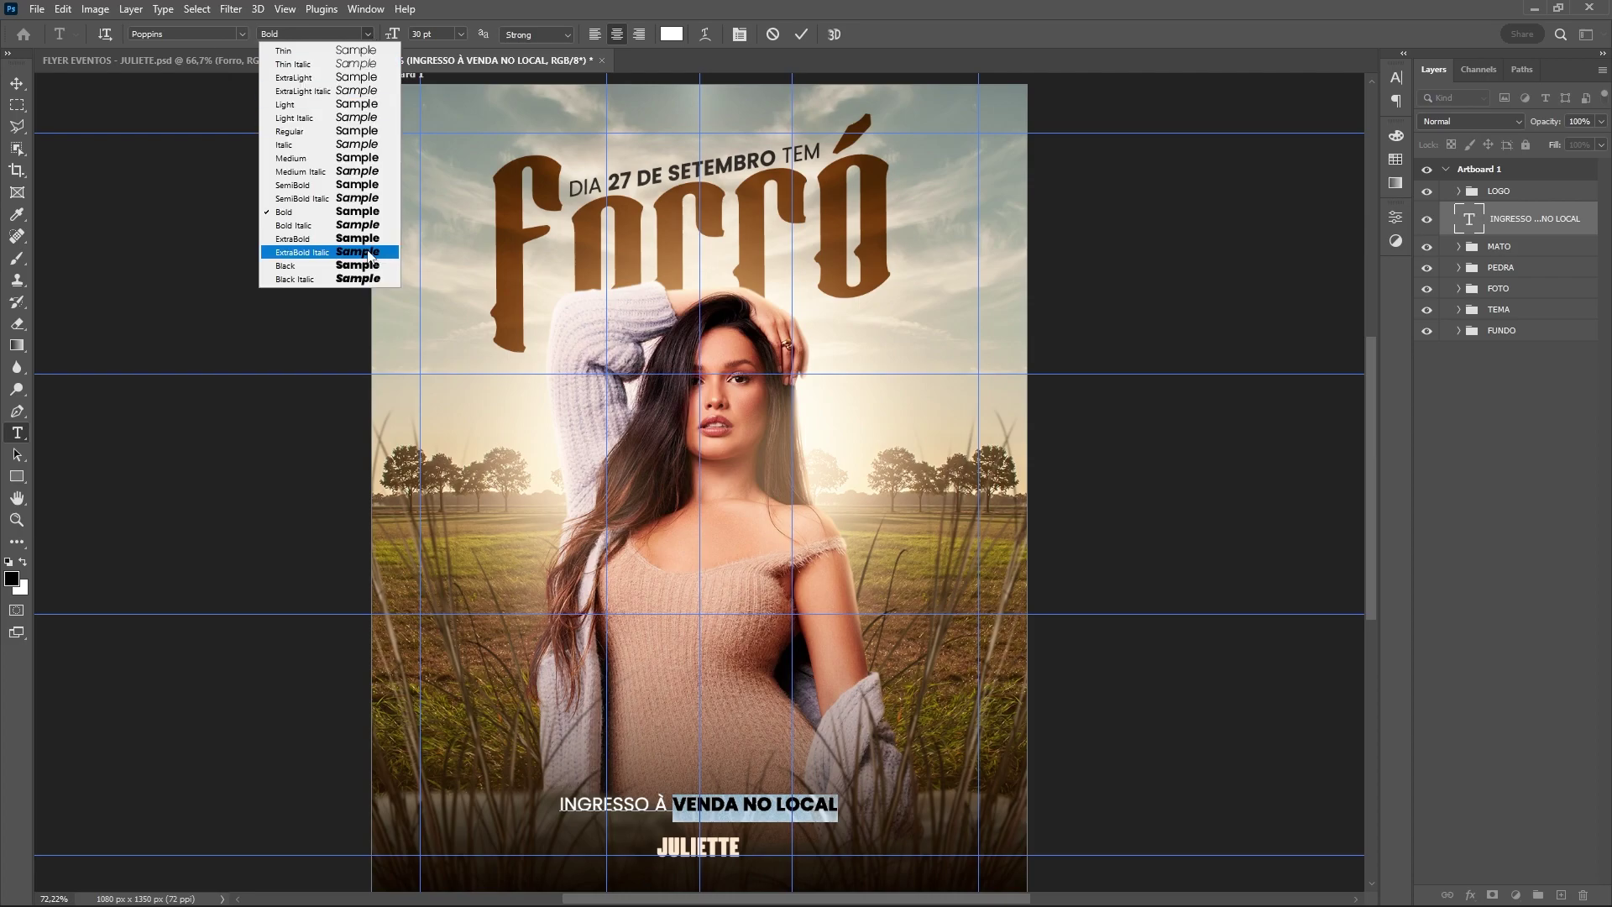
{"action": "left_click", "coordinate": [361, 185]}
{"action": "key", "text": "ctrl+Return"}
{"action": "key", "text": "ctrl+t"}
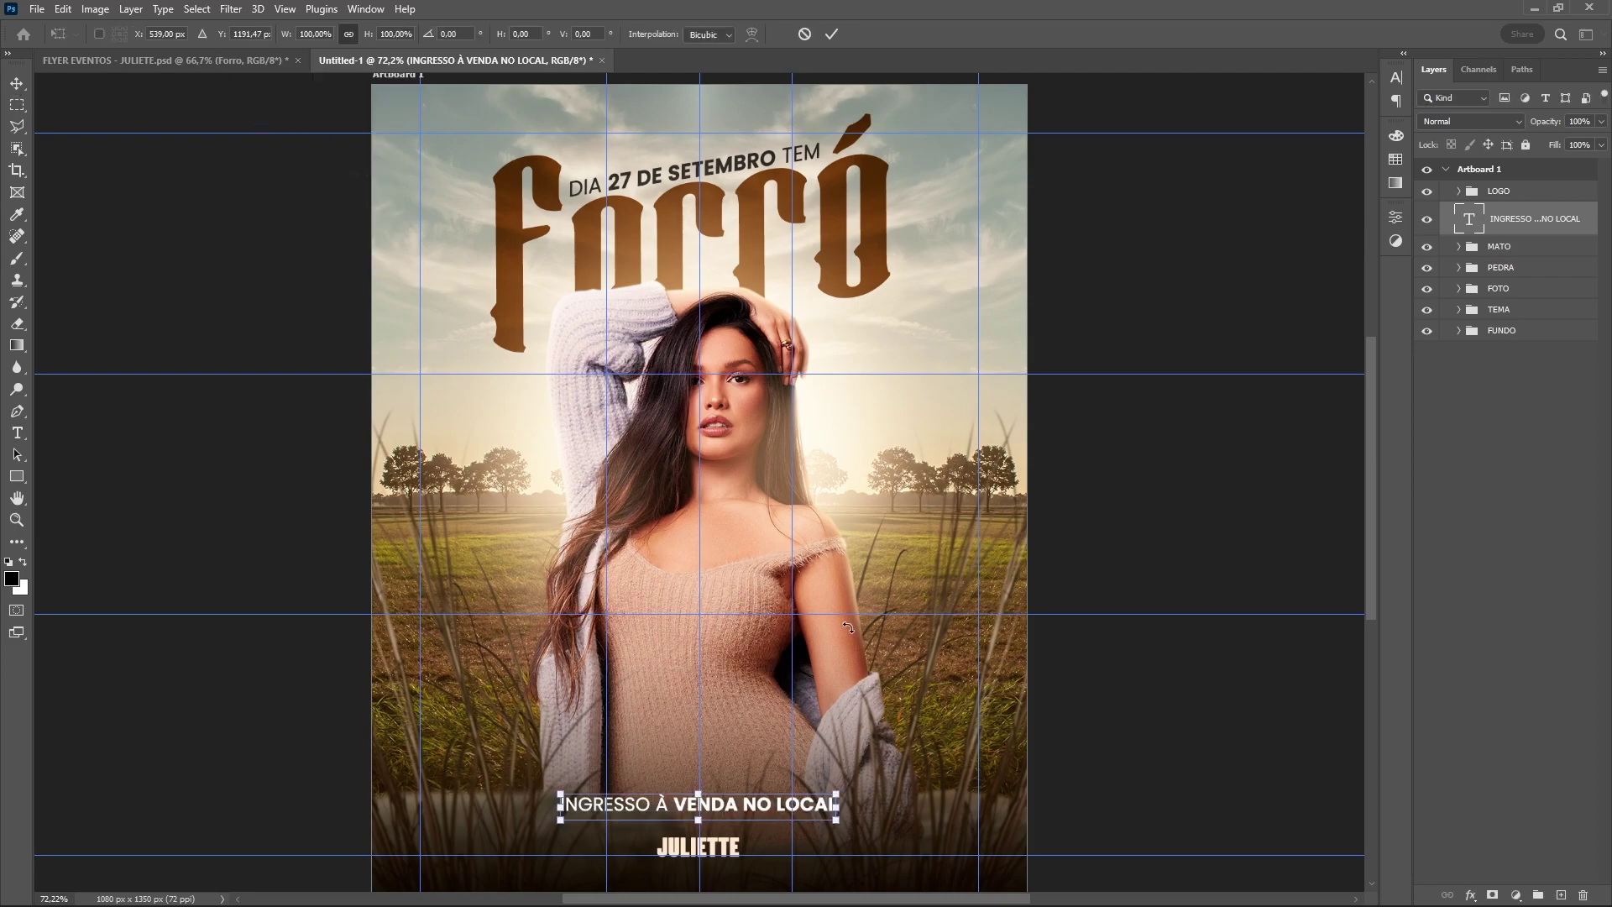
{"action": "key", "text": "Return"}
Zoom out slightly, hide the guides and deselect the ticket text layer
{"action": "key", "text": "ctrl+minus"}
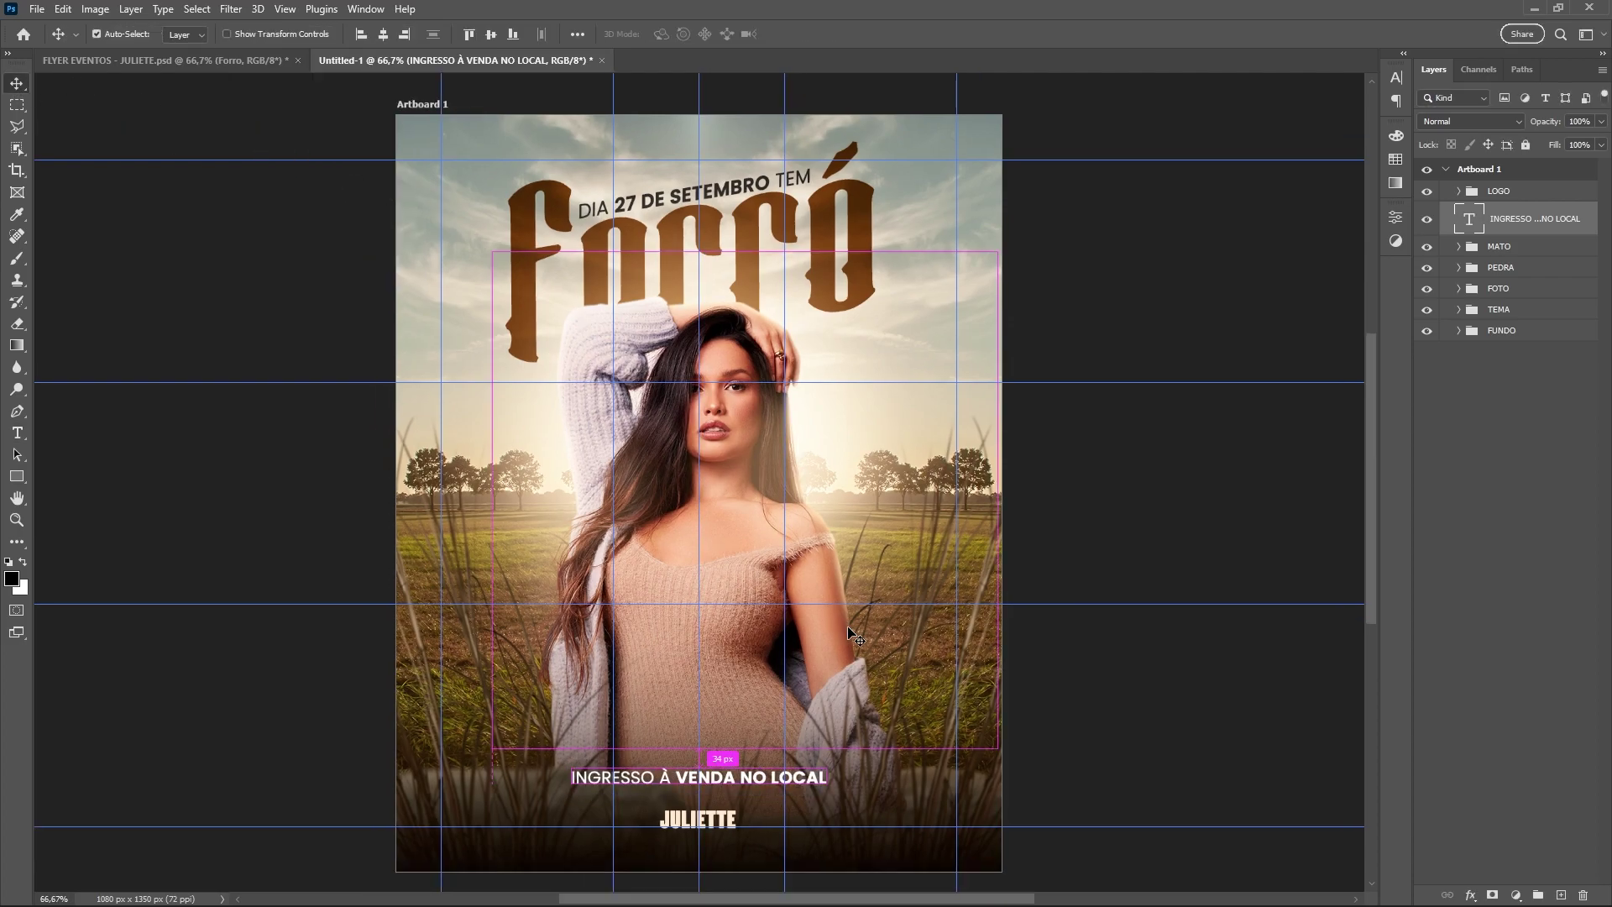
{"action": "key", "text": "ctrl+semicolon"}
{"action": "key", "text": "ctrl"}
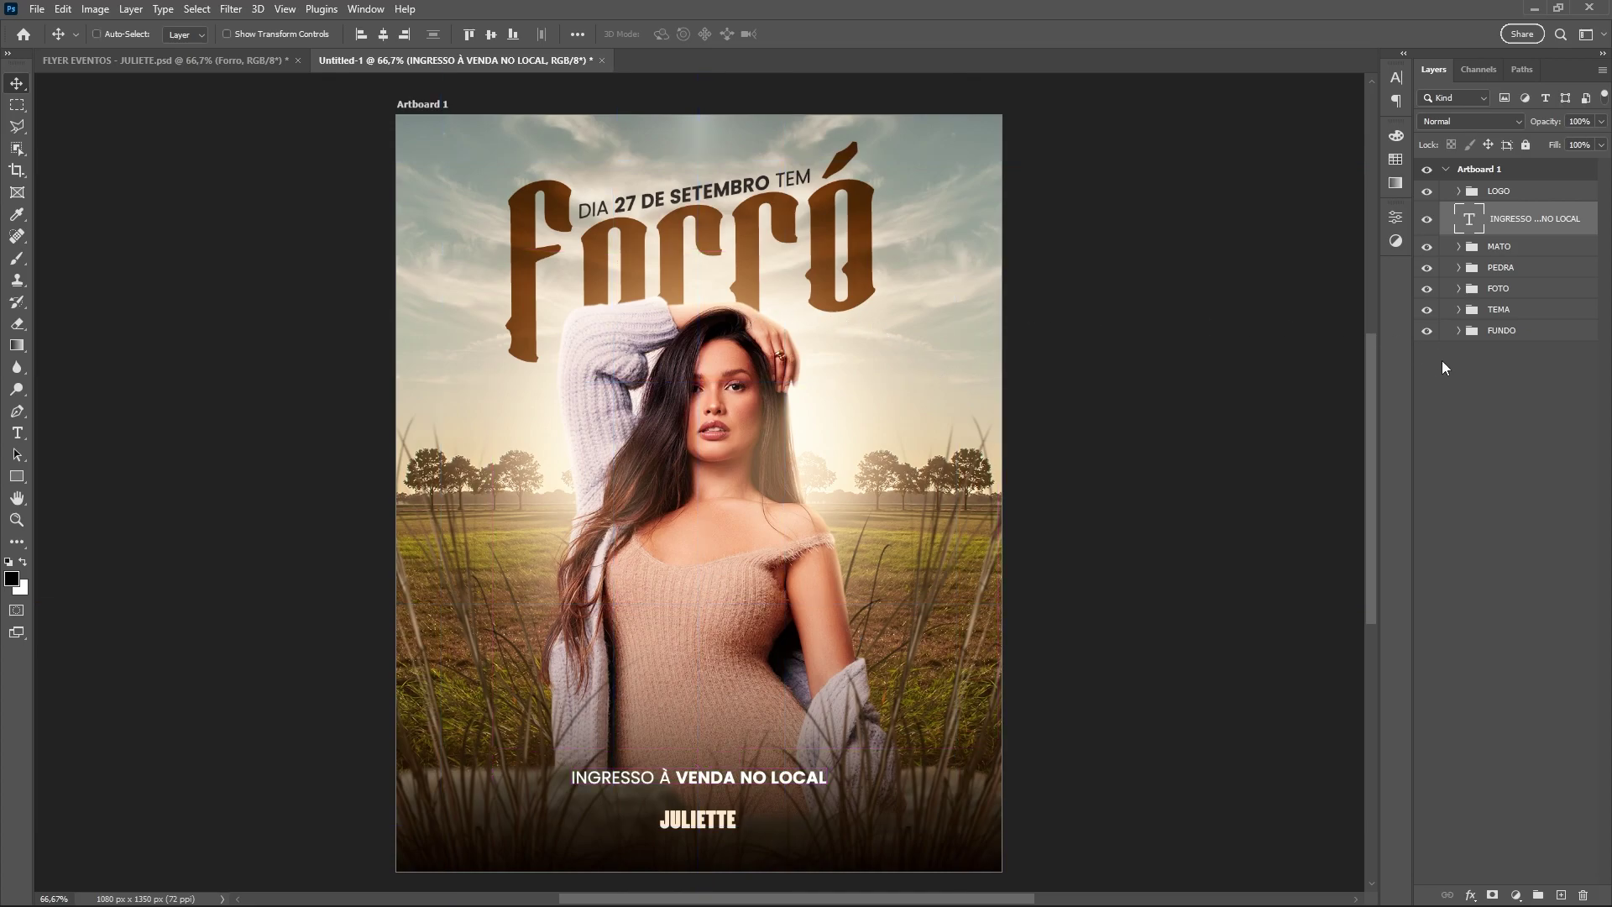
{"action": "left_click", "coordinate": [1497, 372]}
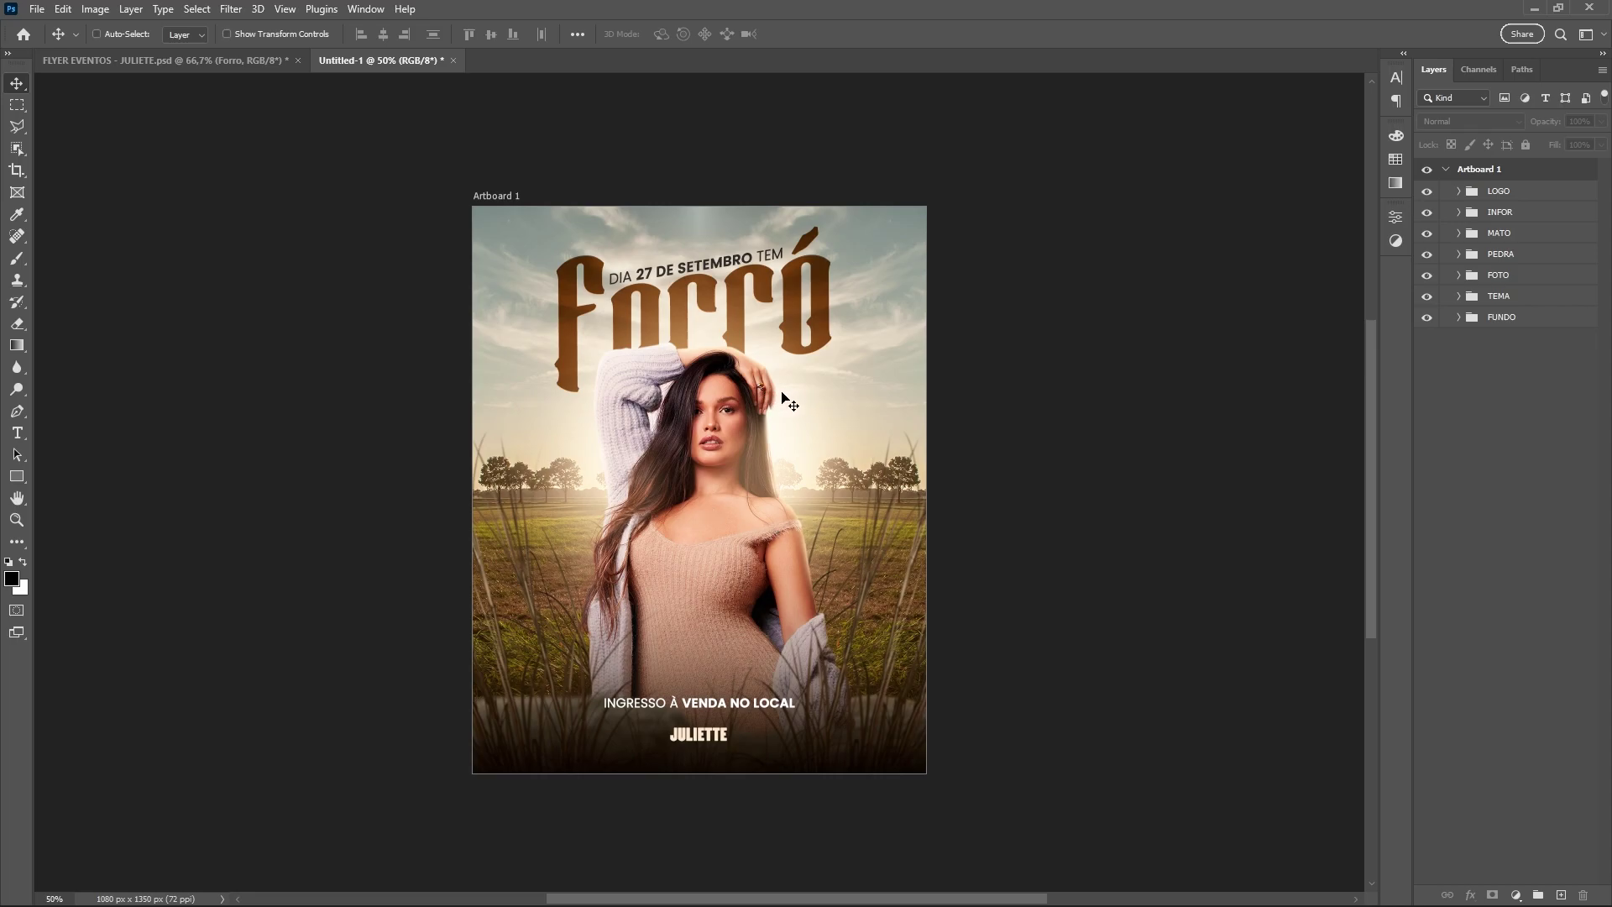
Add a Color Lookup adjustment layer above the LOGO group
{"action": "left_click", "coordinate": [1545, 195]}
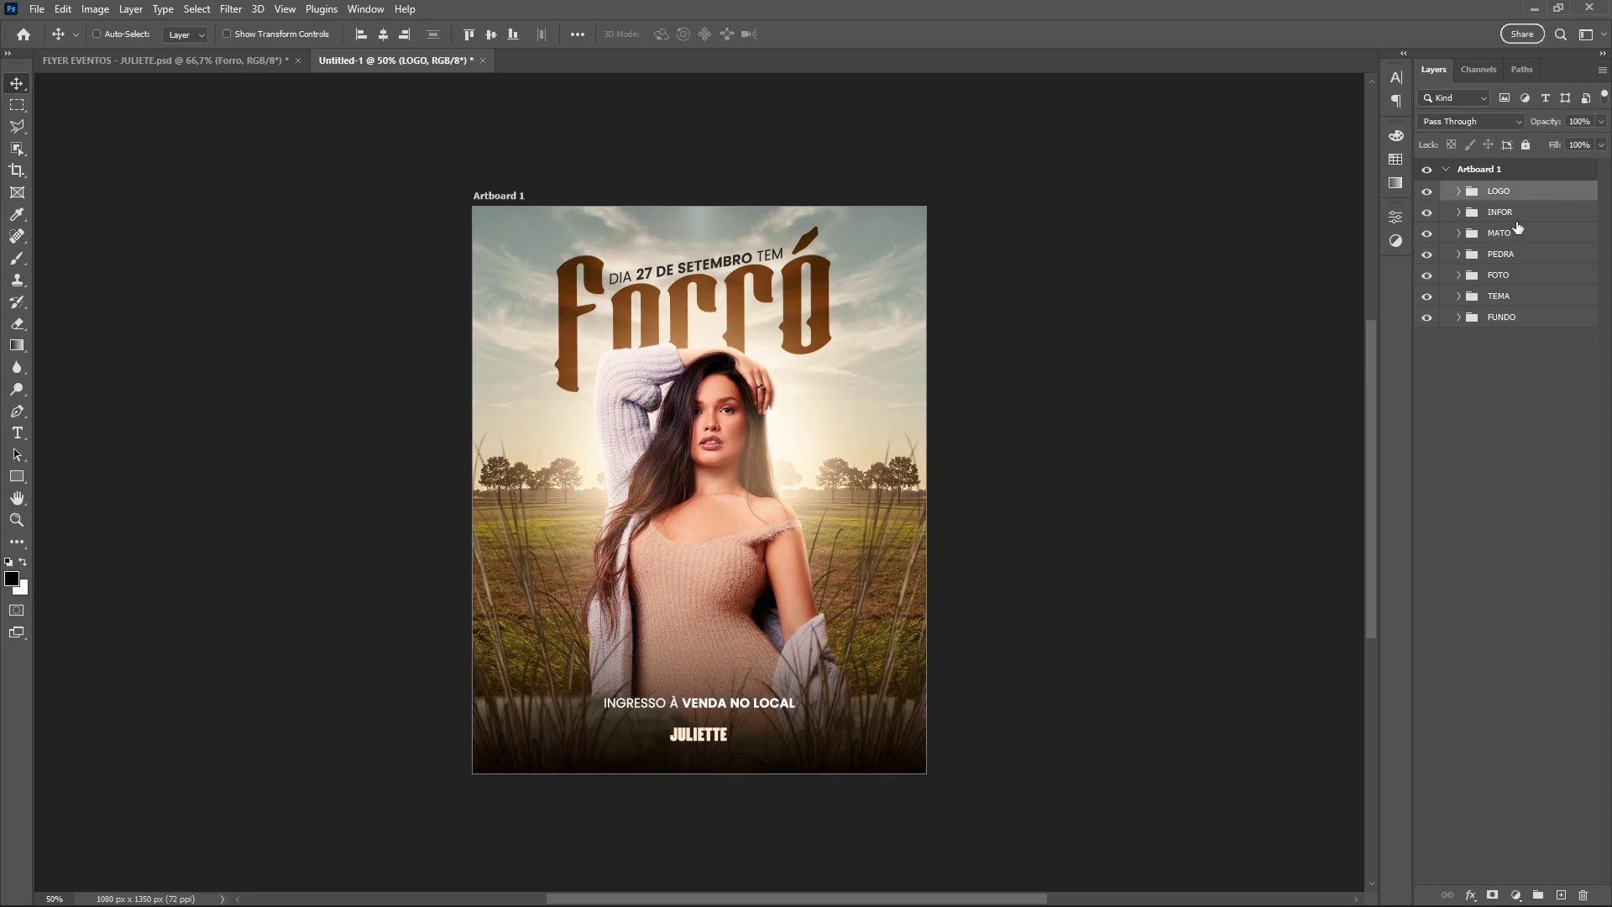
{"action": "left_click", "coordinate": [1516, 892]}
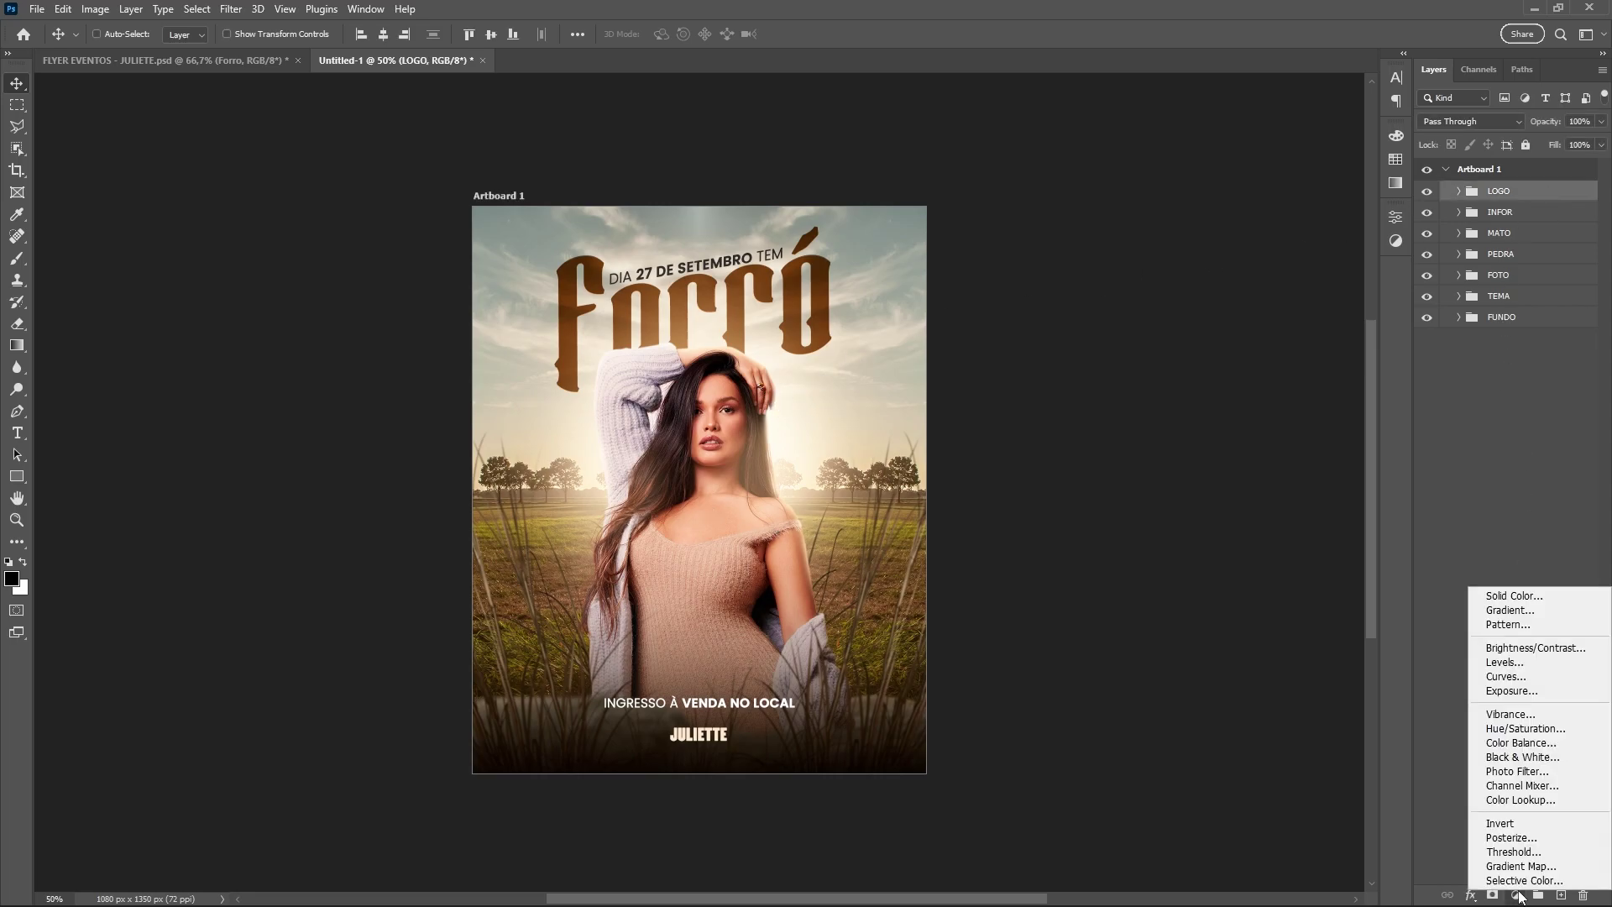
{"action": "left_click", "coordinate": [1524, 808]}
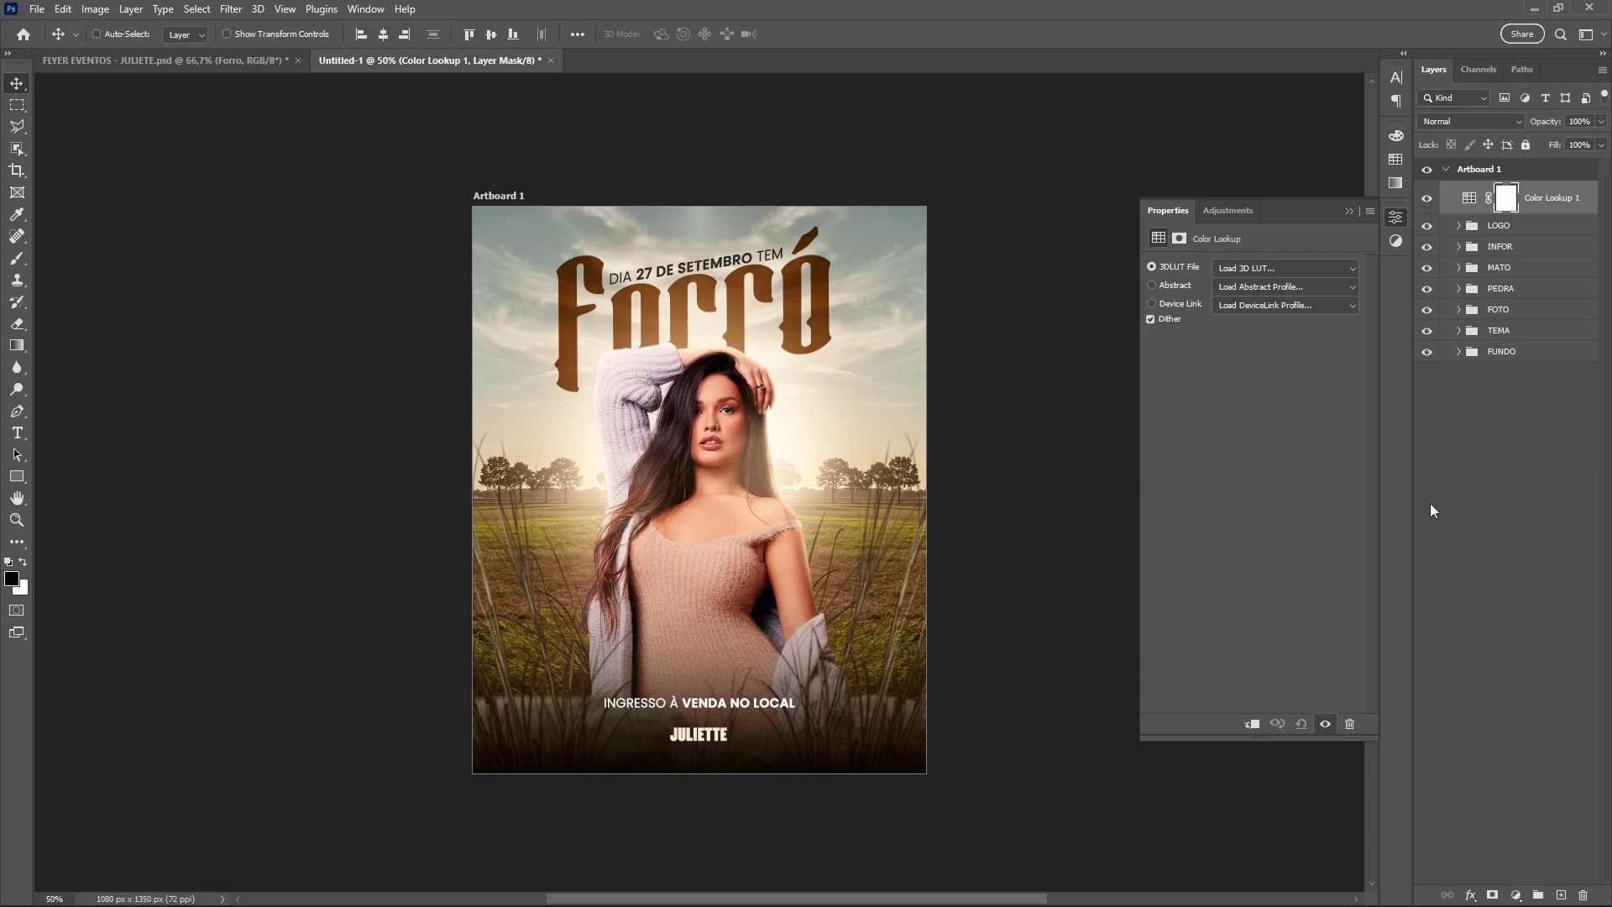
{"action": "left_click", "coordinate": [1516, 894]}
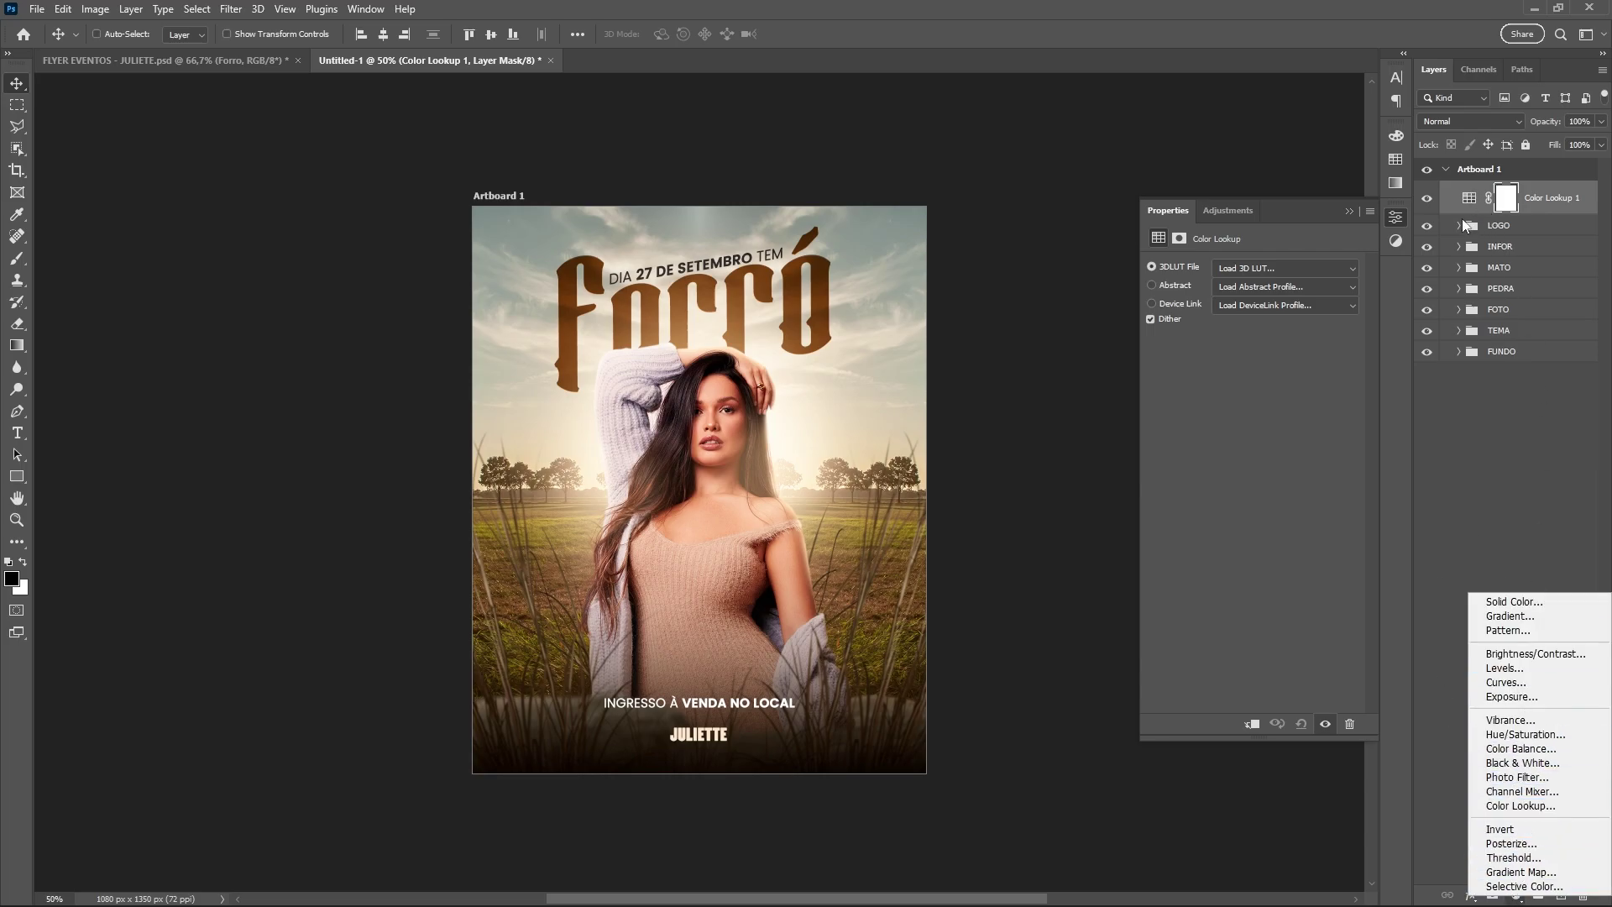
{"action": "left_click", "coordinate": [1273, 270]}
Load the 3D LUT file from the Arquivos Flyer Eventos Juliette folder into the Color Lookup
{"action": "left_click", "coordinate": [1269, 286]}
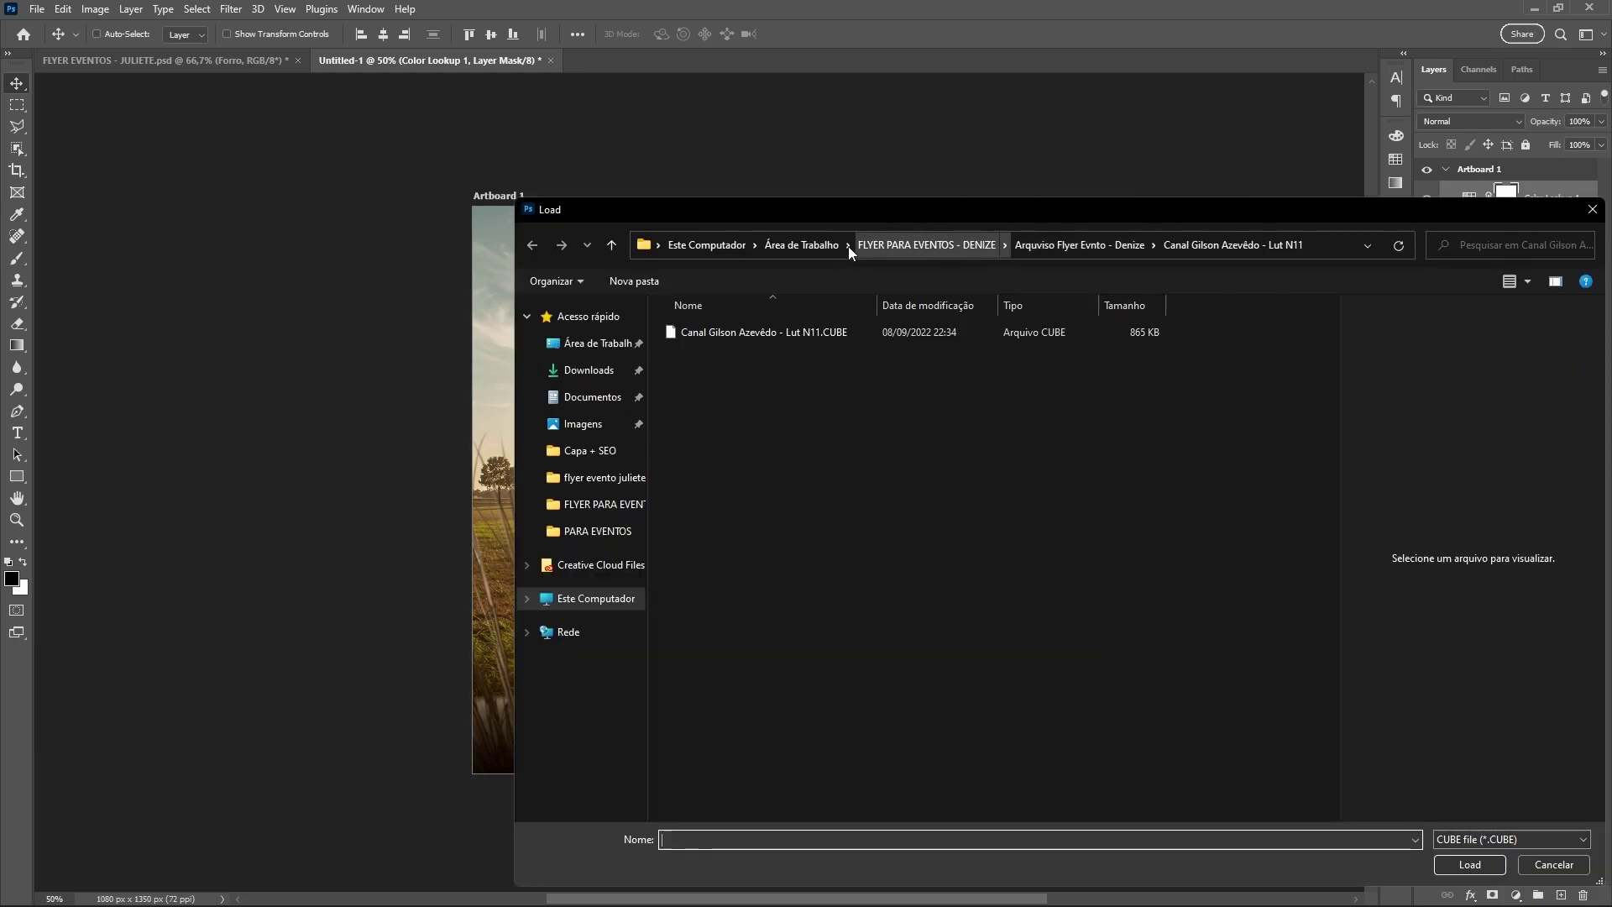
{"action": "left_click", "coordinate": [802, 245]}
{"action": "double_click", "coordinate": [718, 336]}
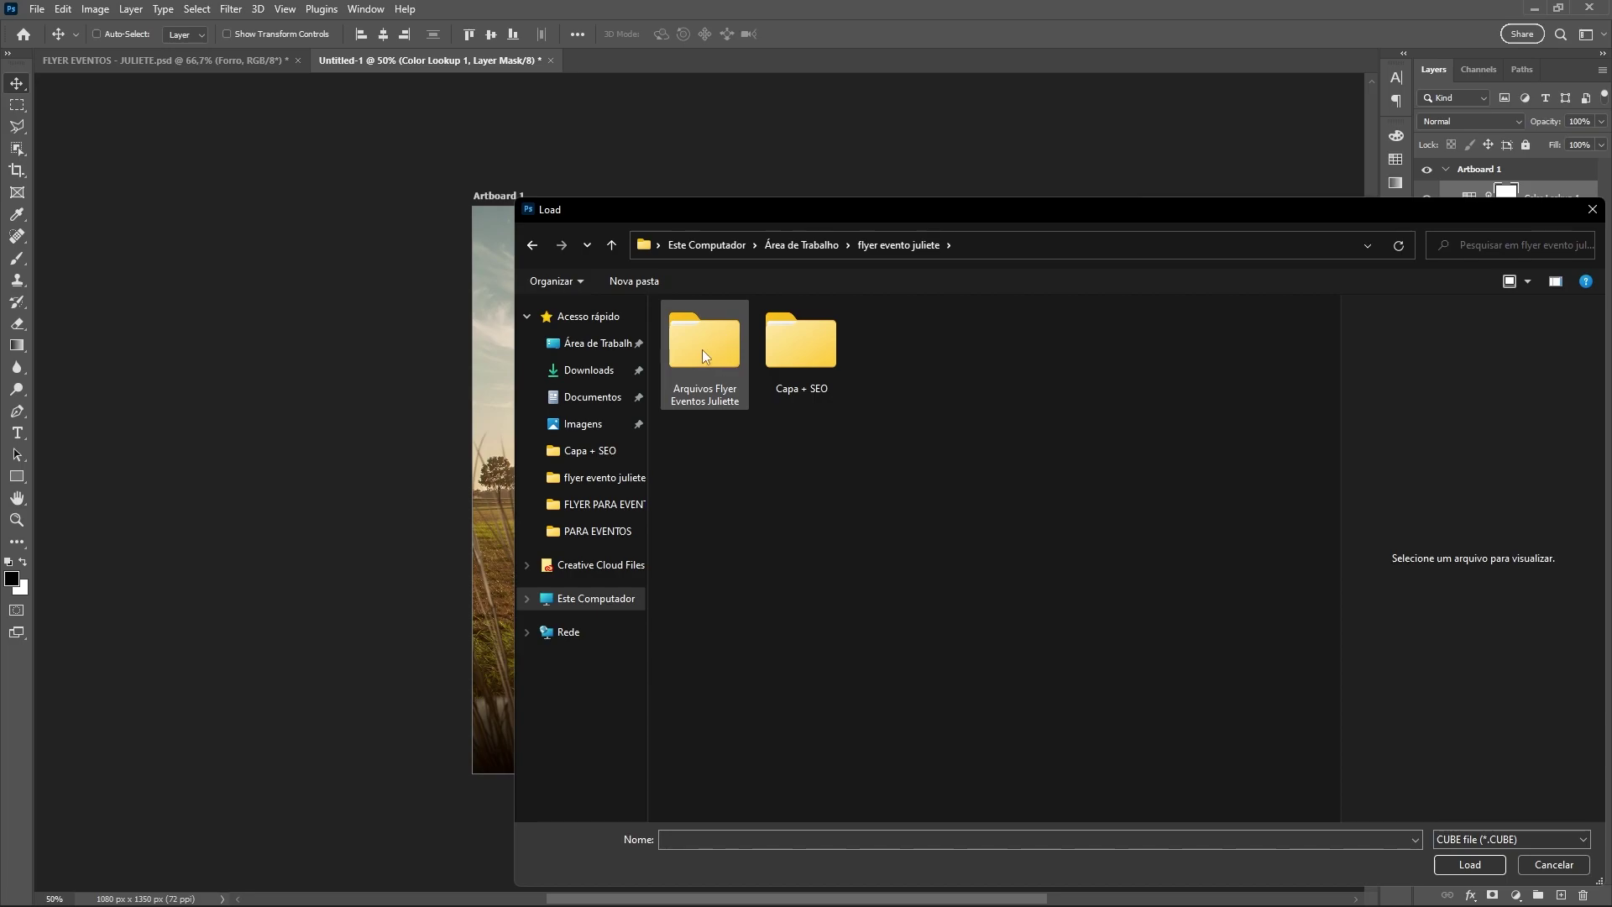
{"action": "double_click", "coordinate": [704, 353]}
{"action": "double_click", "coordinate": [718, 335]}
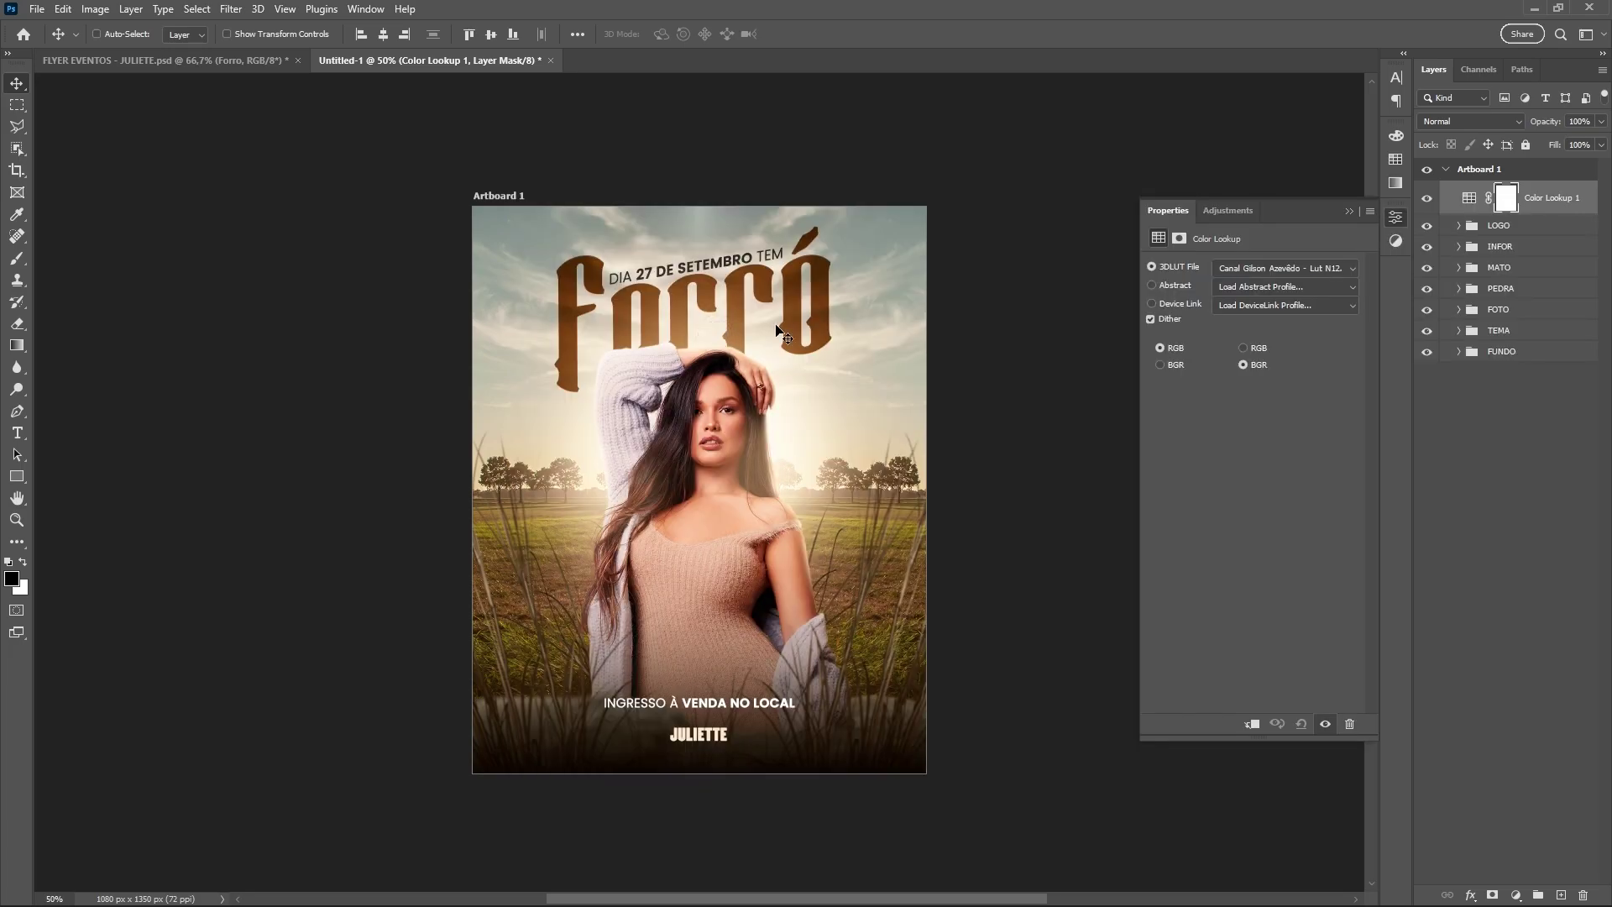
{"action": "left_click", "coordinate": [1349, 211]}
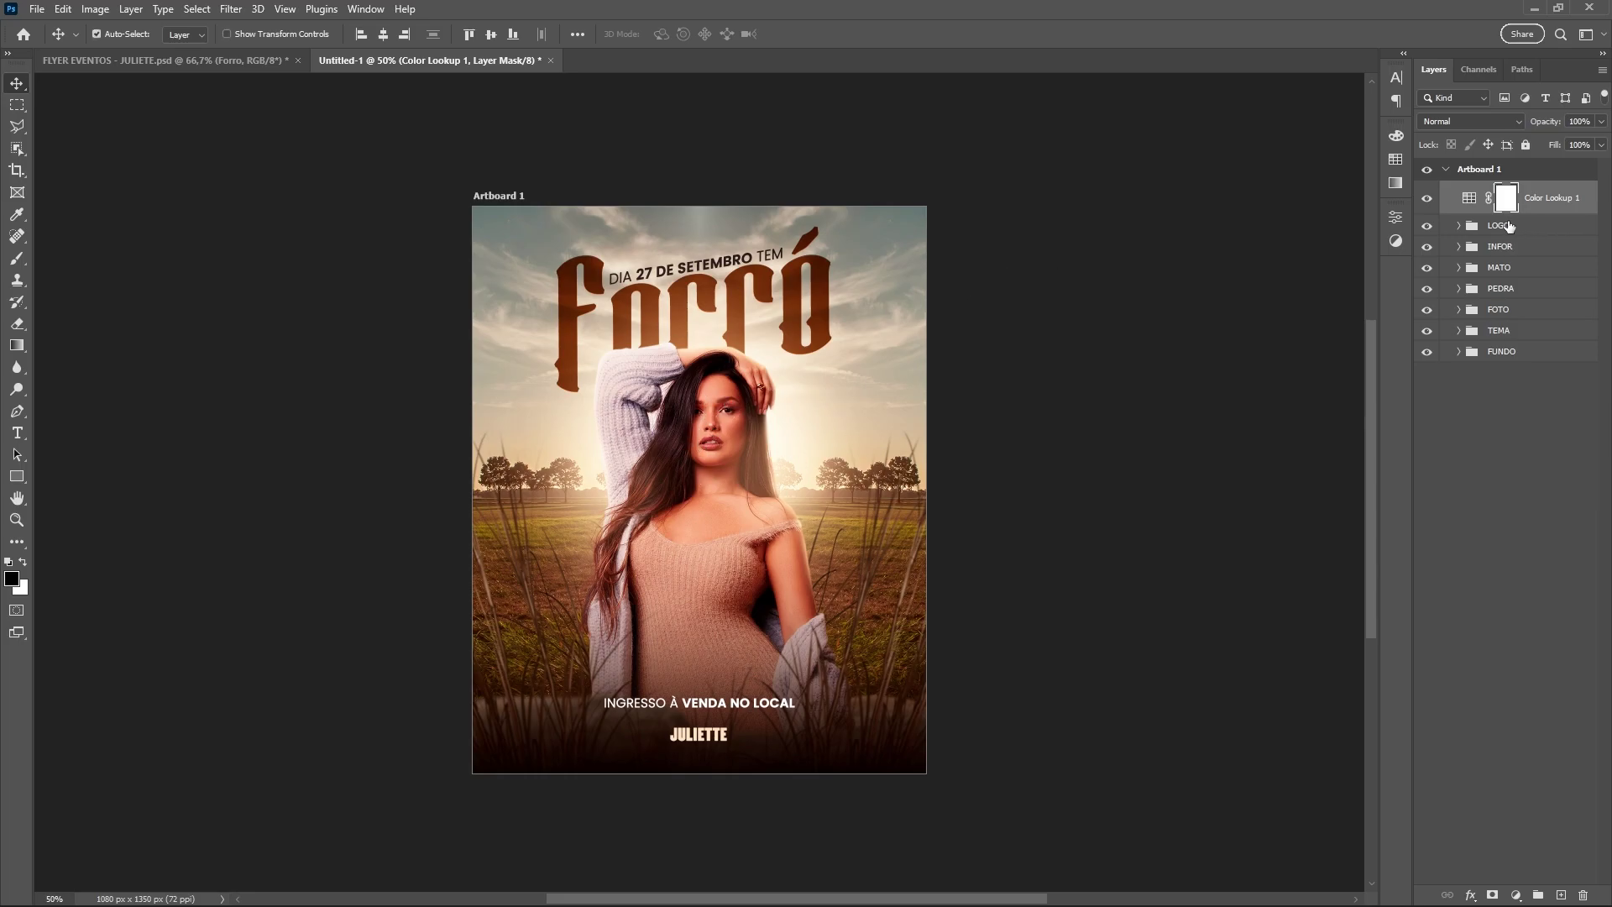
Stamp all visible layers into Layer 13 and convert it to a smart object
{"action": "key", "text": "ctrl+shift+alt+e"}
{"action": "right_click", "coordinate": [1539, 202]}
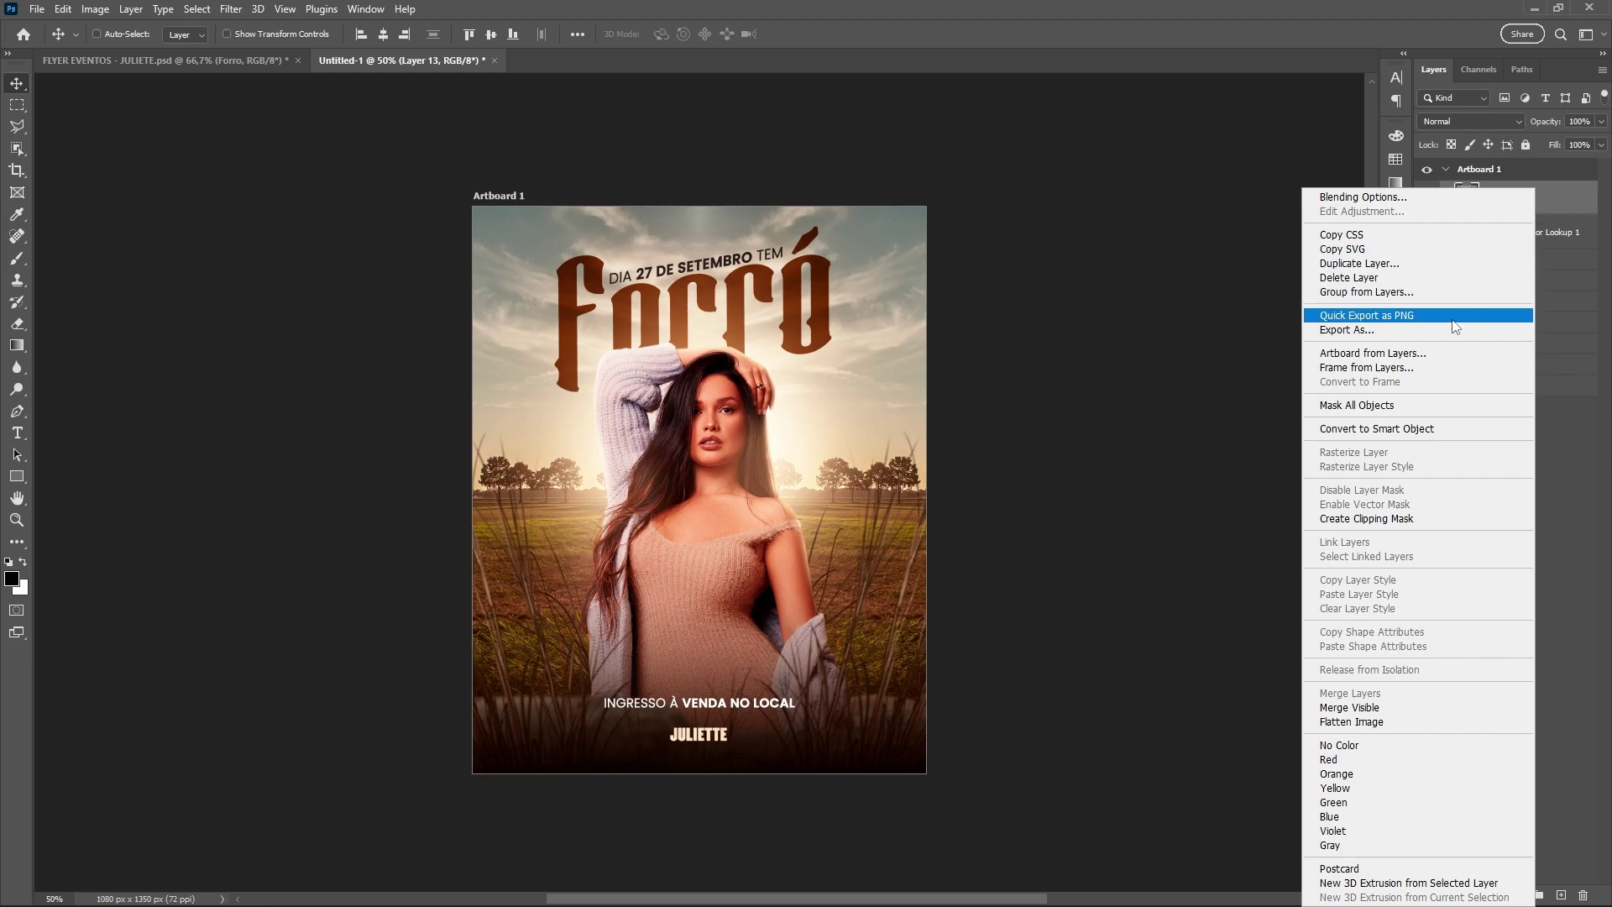
{"action": "left_click", "coordinate": [1432, 430]}
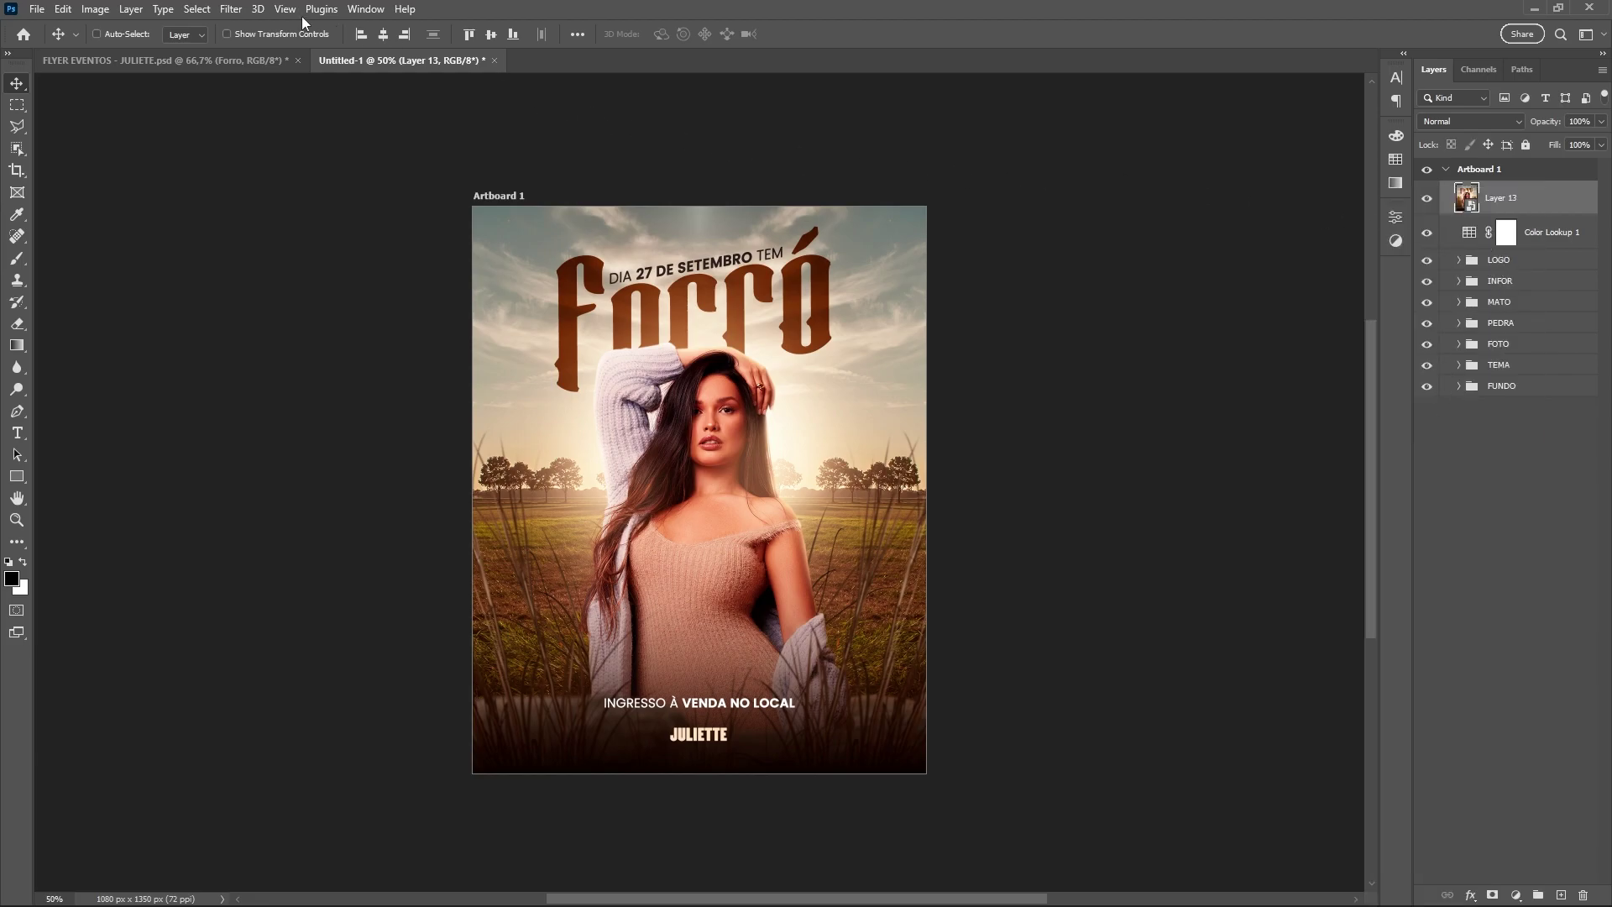
Apply a Camera Raw Filter with temperature 5, texture +7, grain and a -24 vignette
{"action": "left_click", "coordinate": [231, 9]}
{"action": "left_click", "coordinate": [323, 137]}
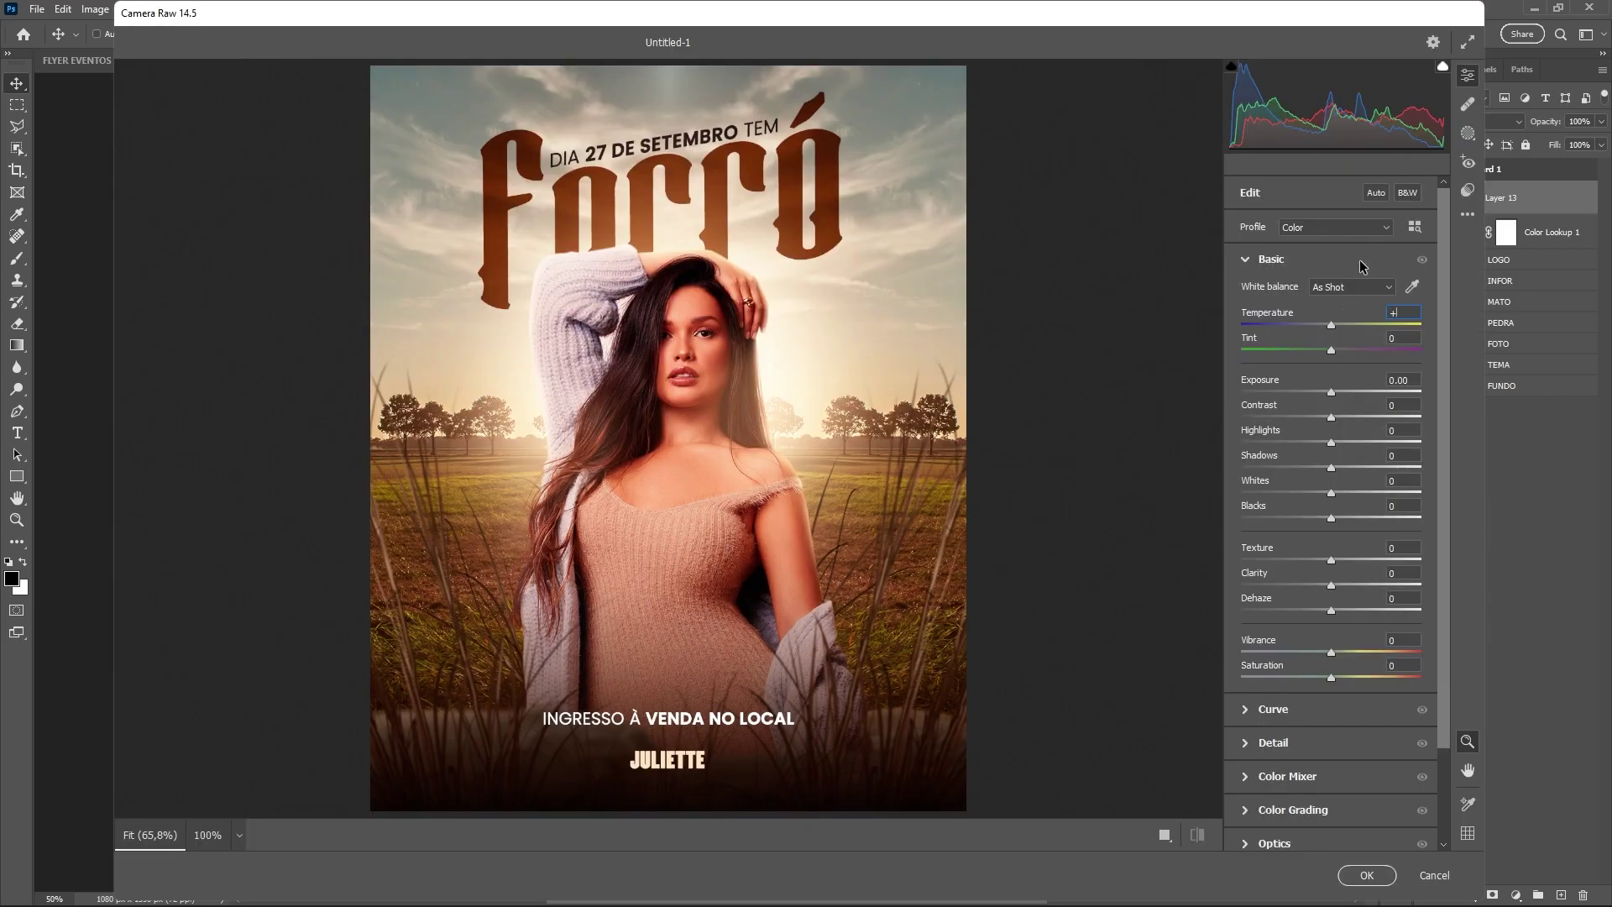
{"action": "type", "text": "5"}
{"action": "left_click_drag", "start_coordinate": [1330, 559], "coordinate": [1338, 560]}
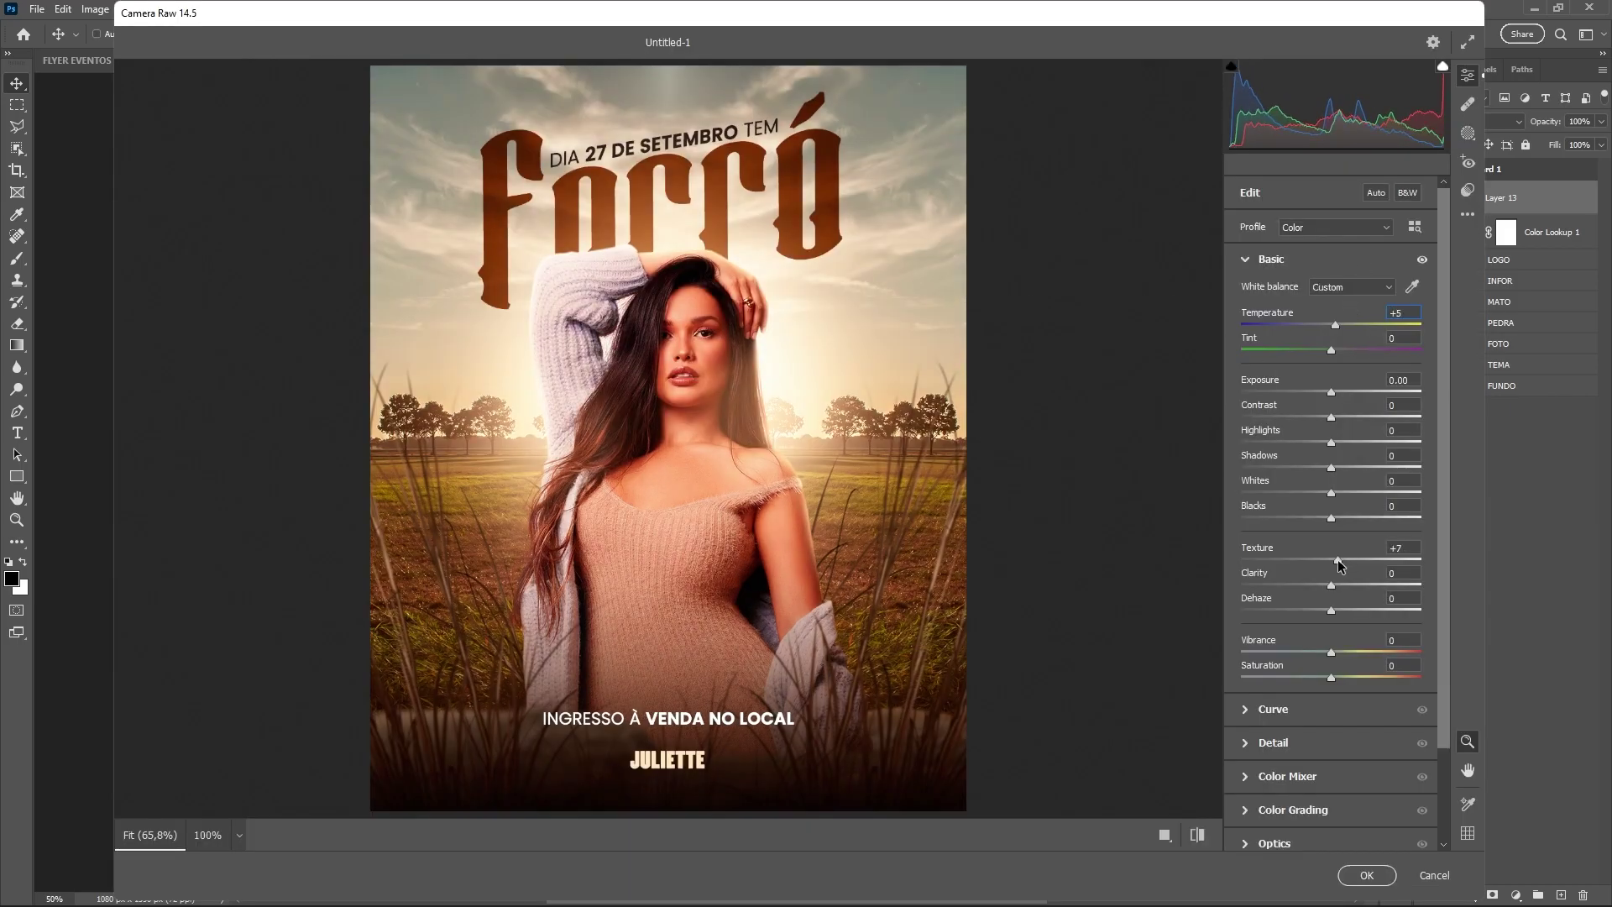
{"action": "left_click", "coordinate": [1244, 259]}
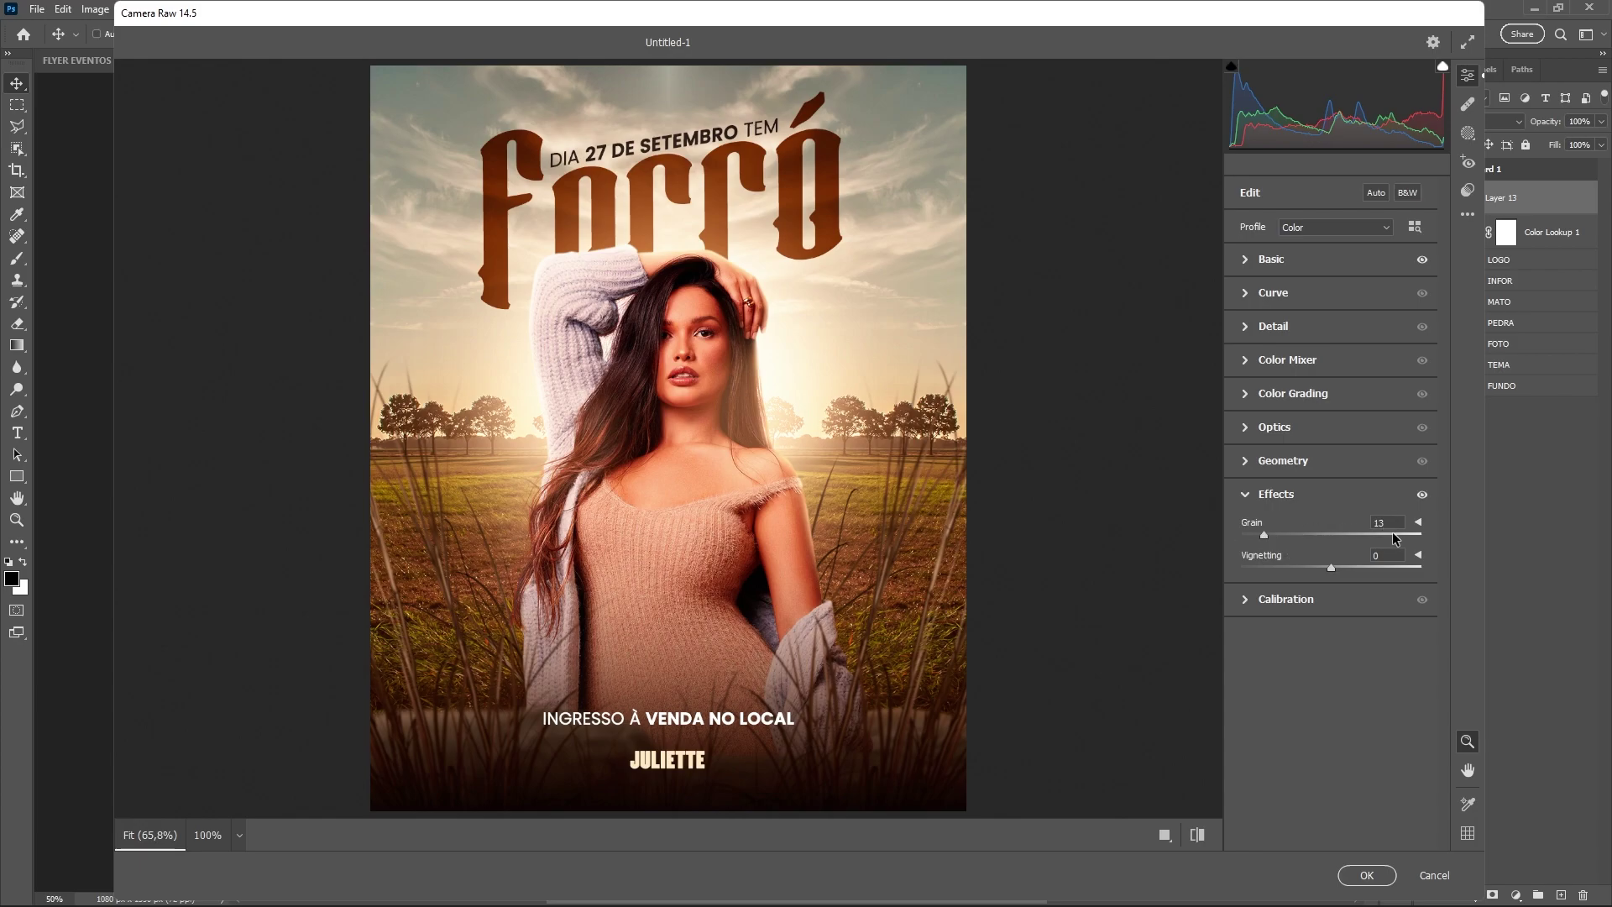
{"action": "left_click_drag", "start_coordinate": [1331, 568], "coordinate": [1310, 568]}
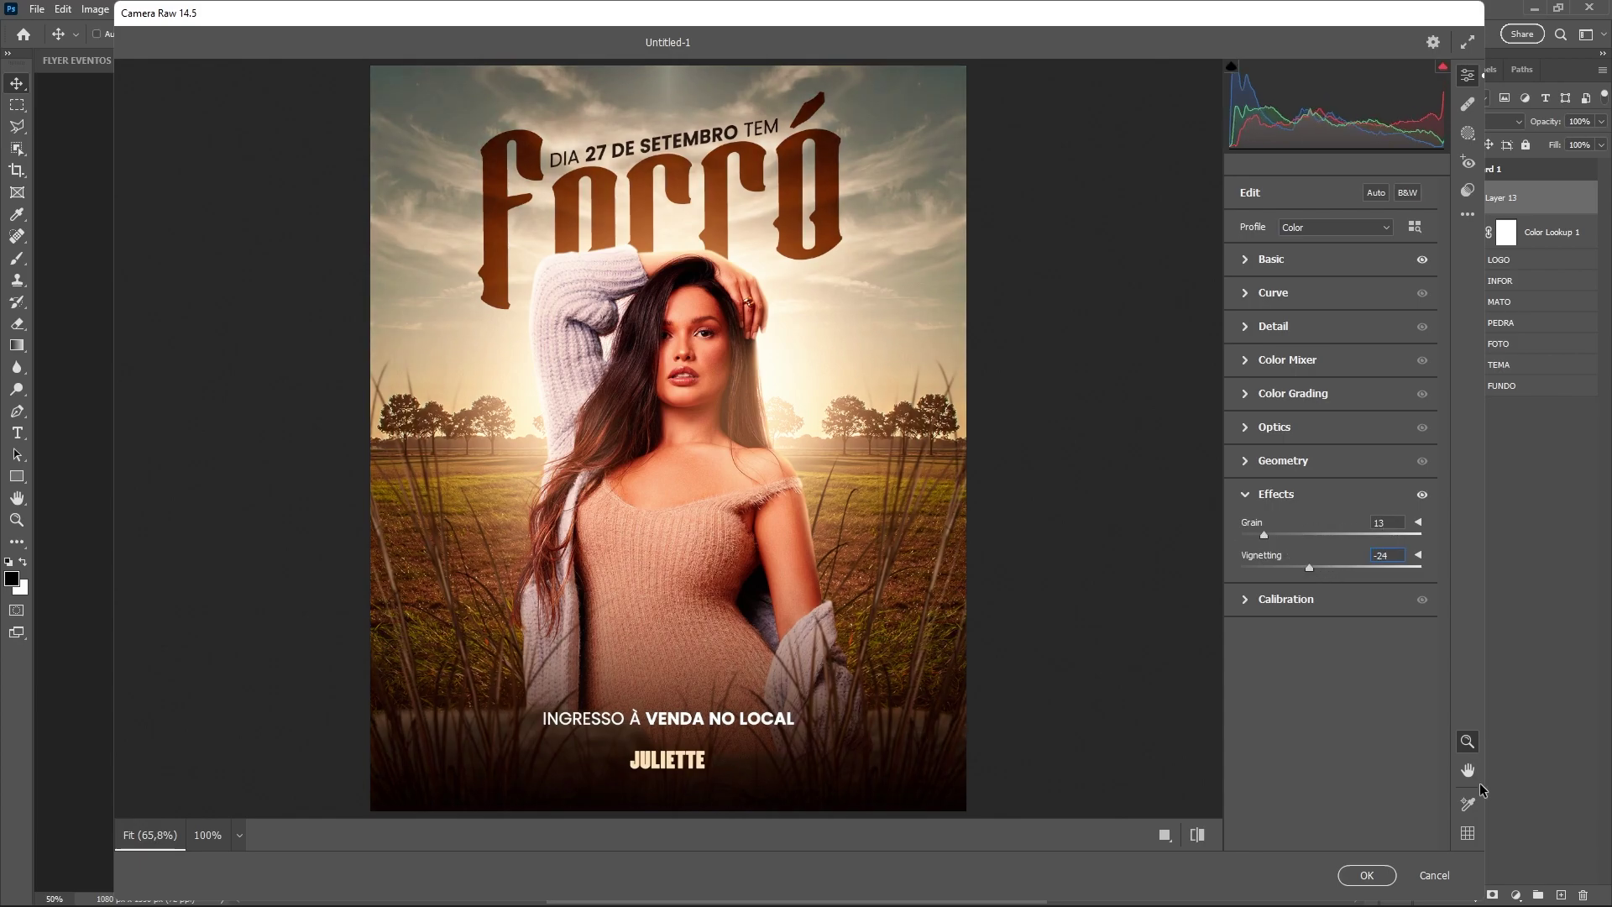
{"action": "left_click", "coordinate": [1367, 873]}
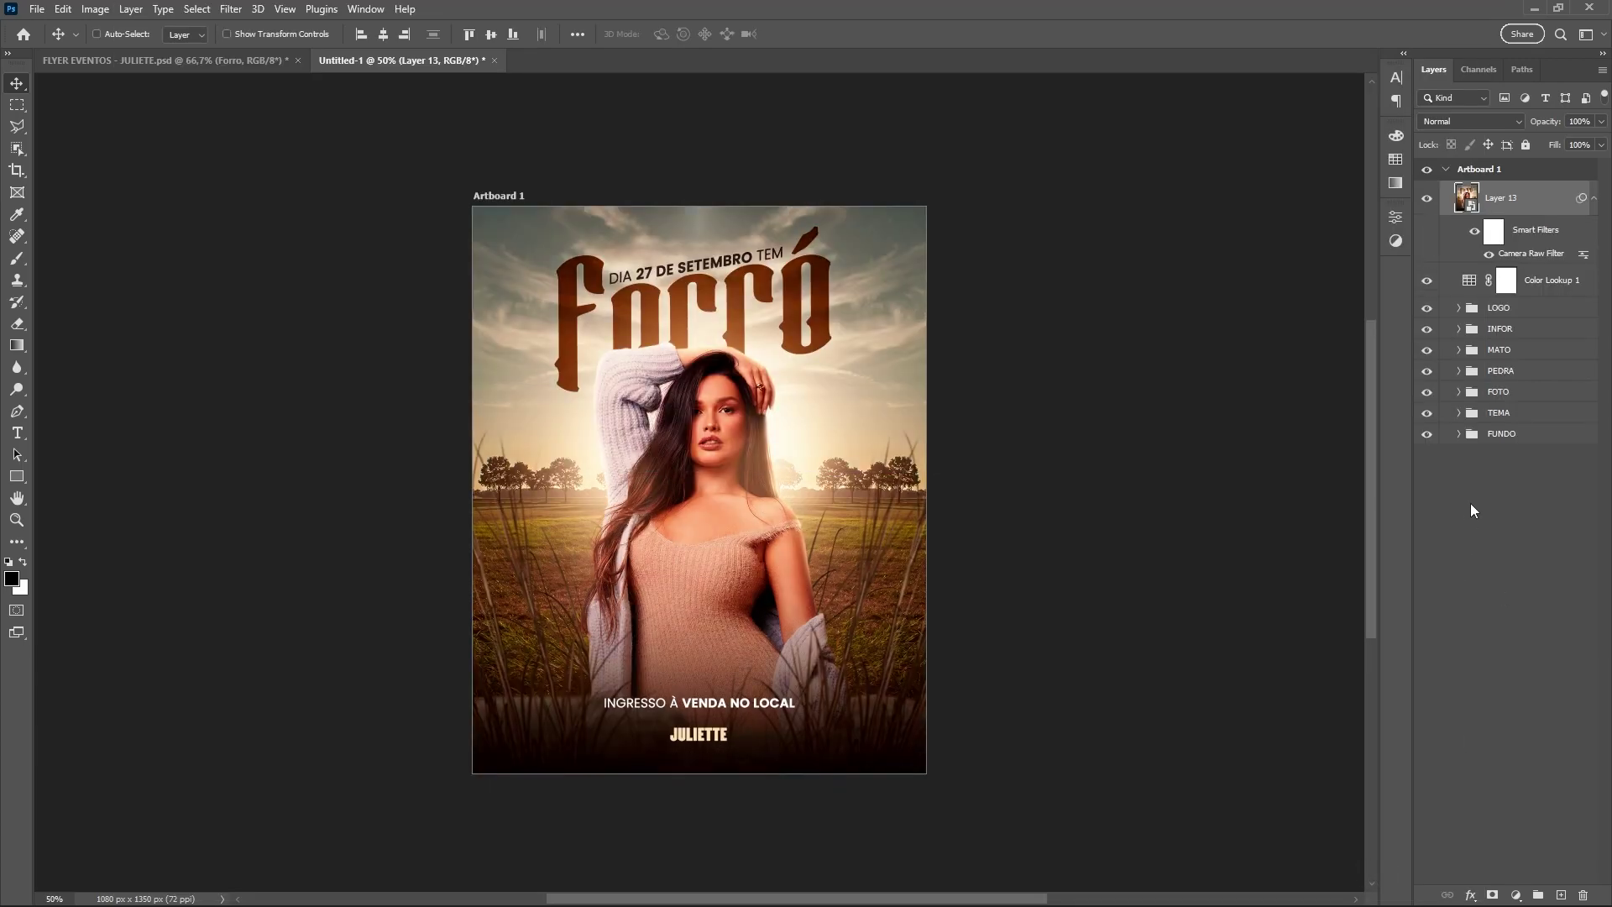
Stamp the visible flyer into Layer 14 and exclude its blue channel in Blending Options
{"action": "left_click", "coordinate": [1593, 201]}
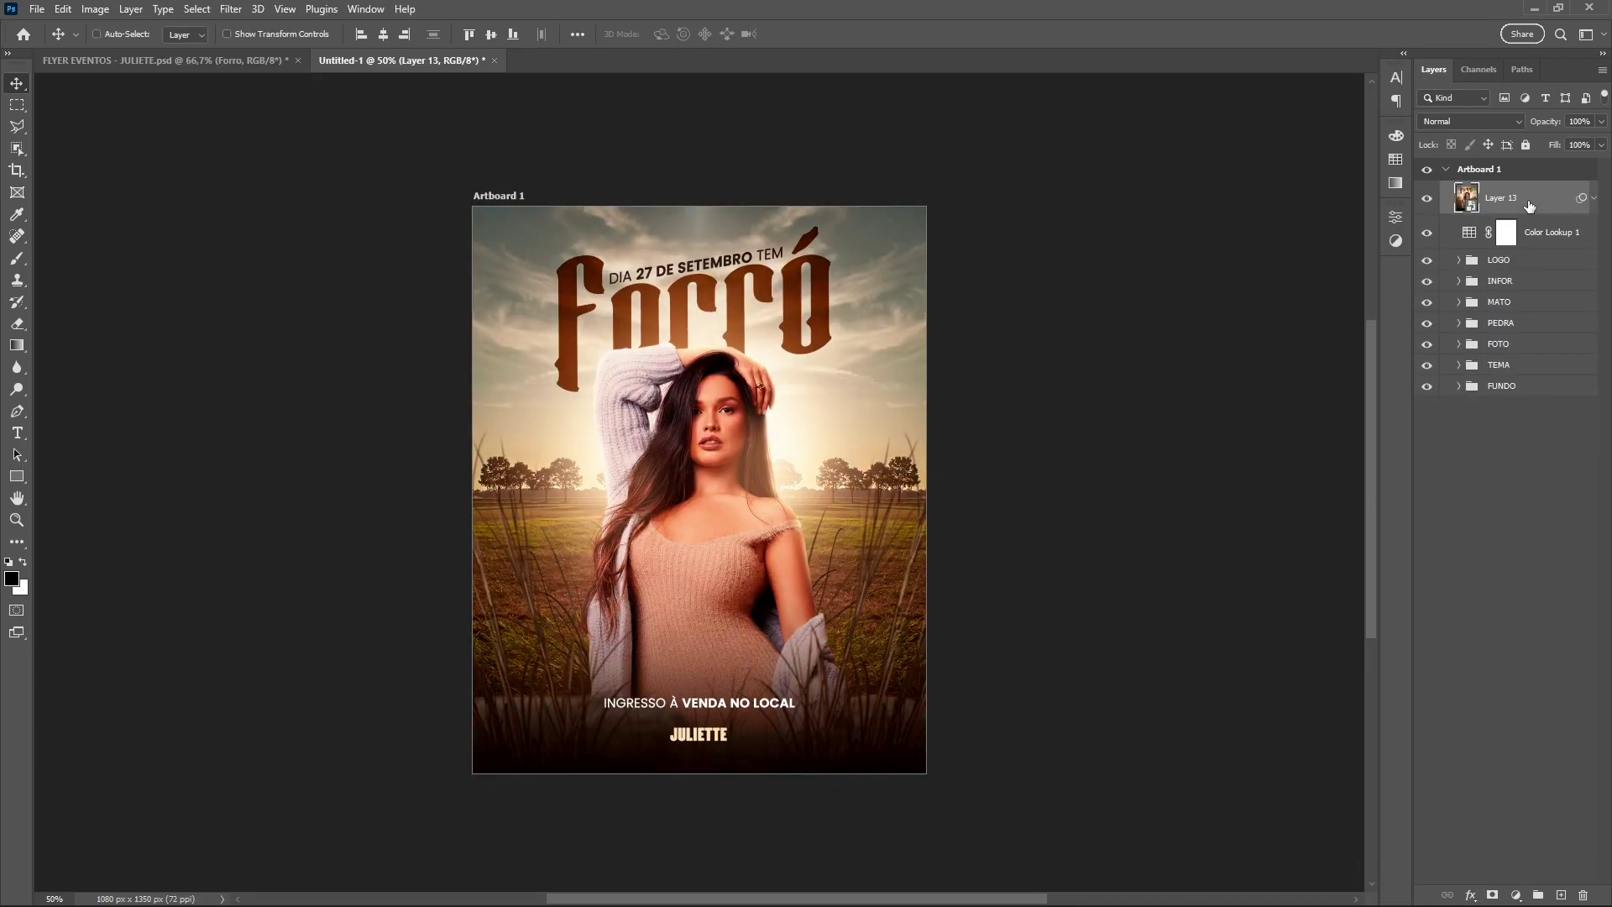
{"action": "key", "text": "ctrl+shift+alt+e"}
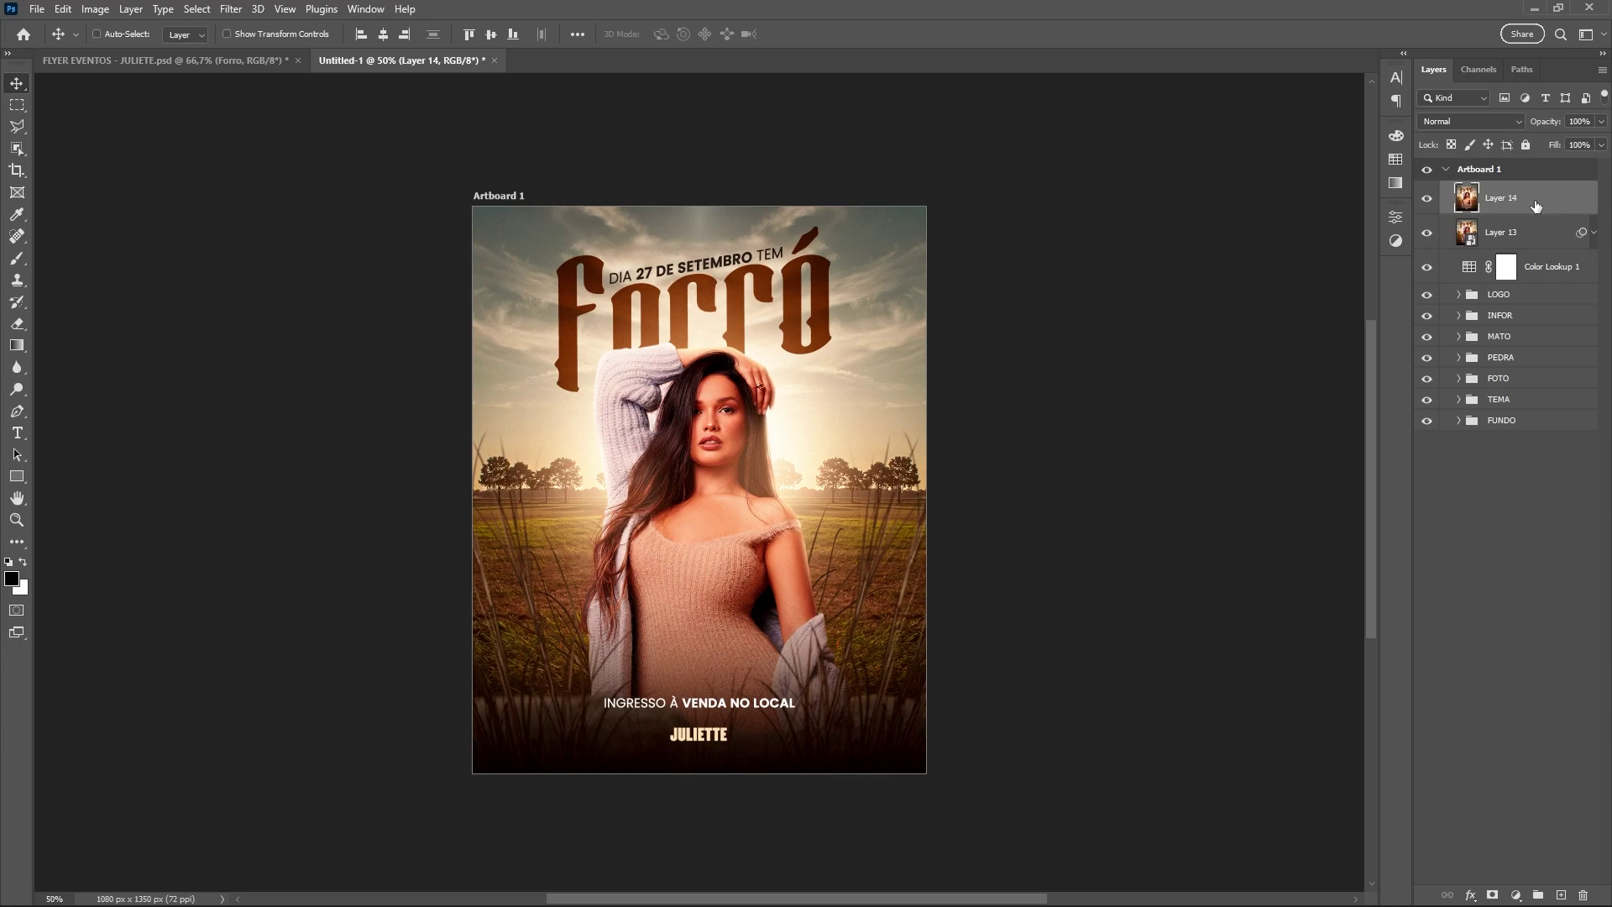
{"action": "double_click", "coordinate": [1546, 202]}
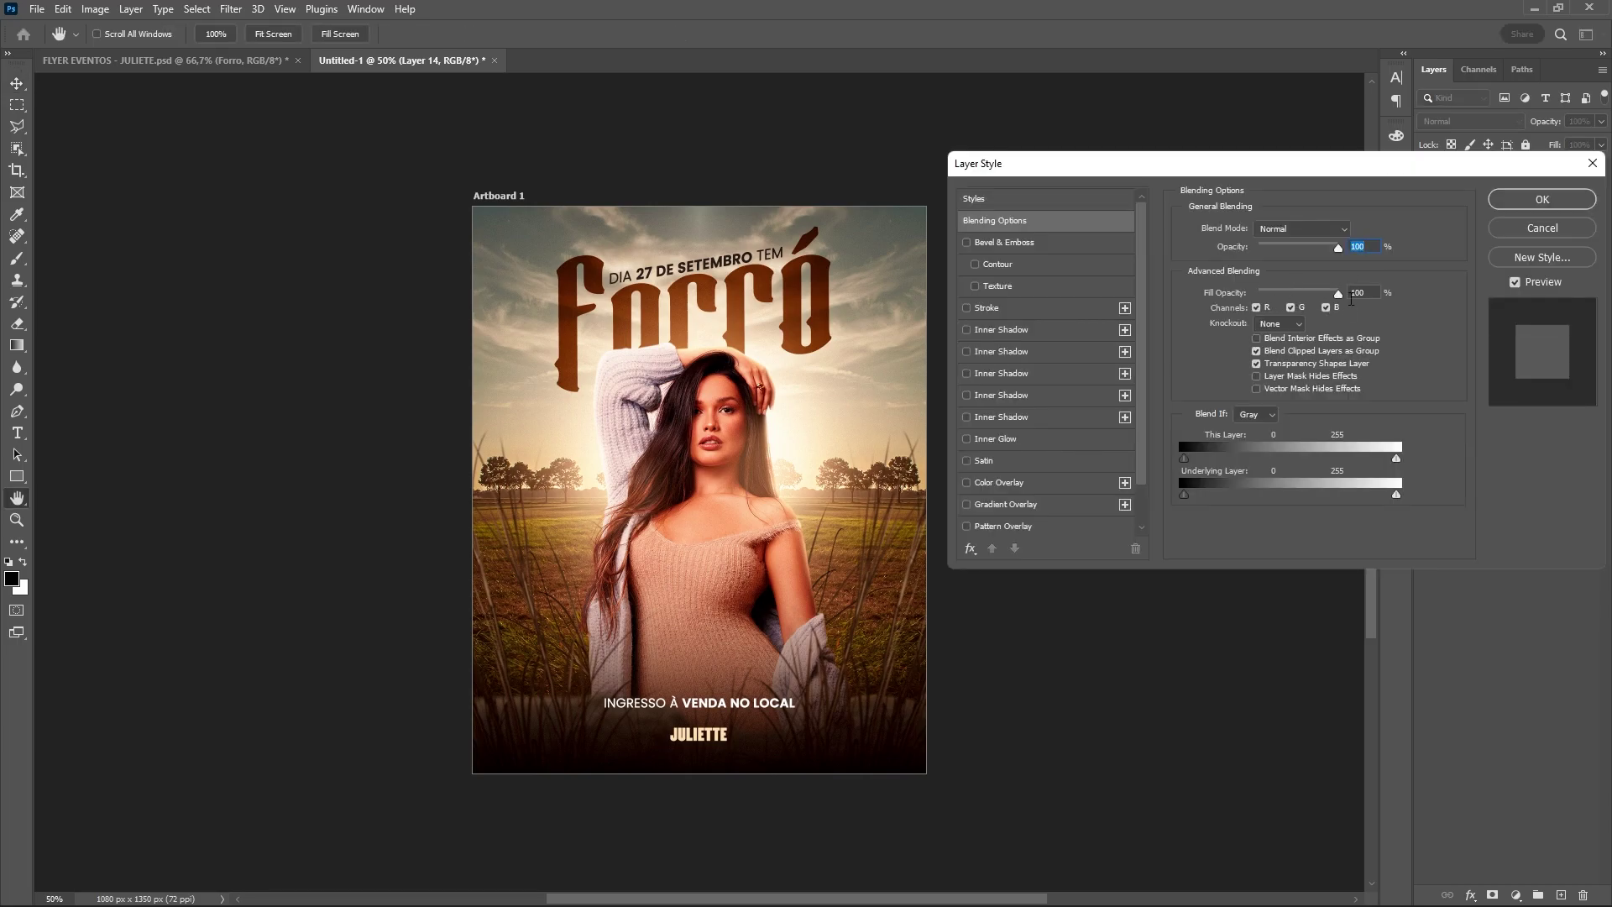
{"action": "left_click", "coordinate": [1327, 307]}
{"action": "left_click", "coordinate": [1543, 199]}
{"action": "key", "text": "v"}
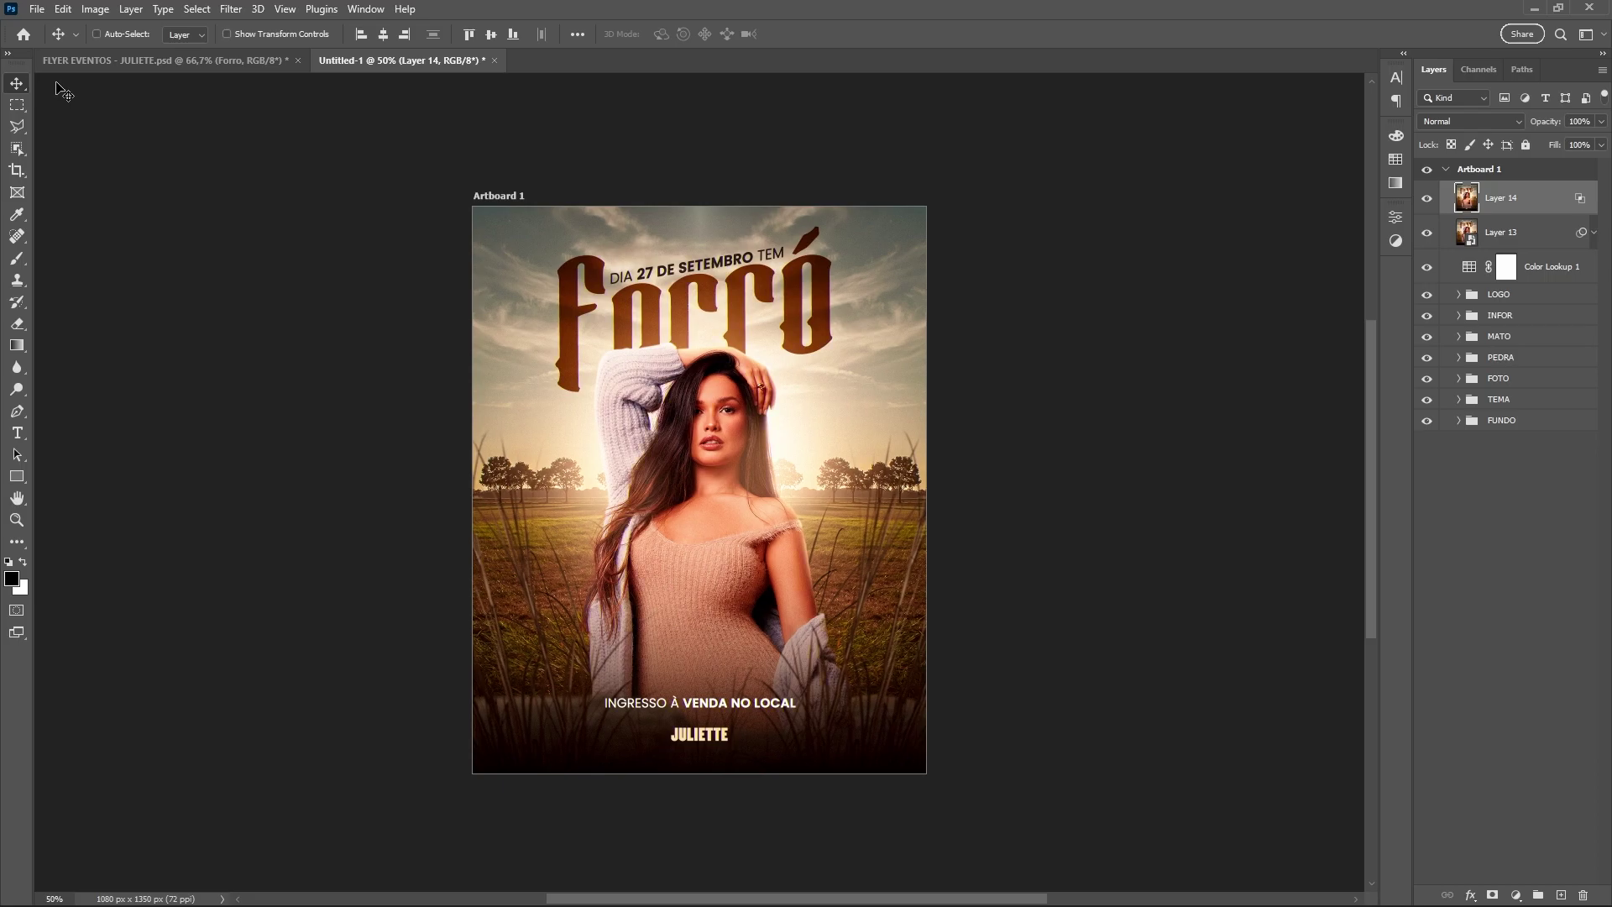
Mask Layer 14, paint it out around the bottom text area, then select the FUNDO group
{"action": "left_click", "coordinate": [1494, 896]}
{"action": "key", "text": "b"}
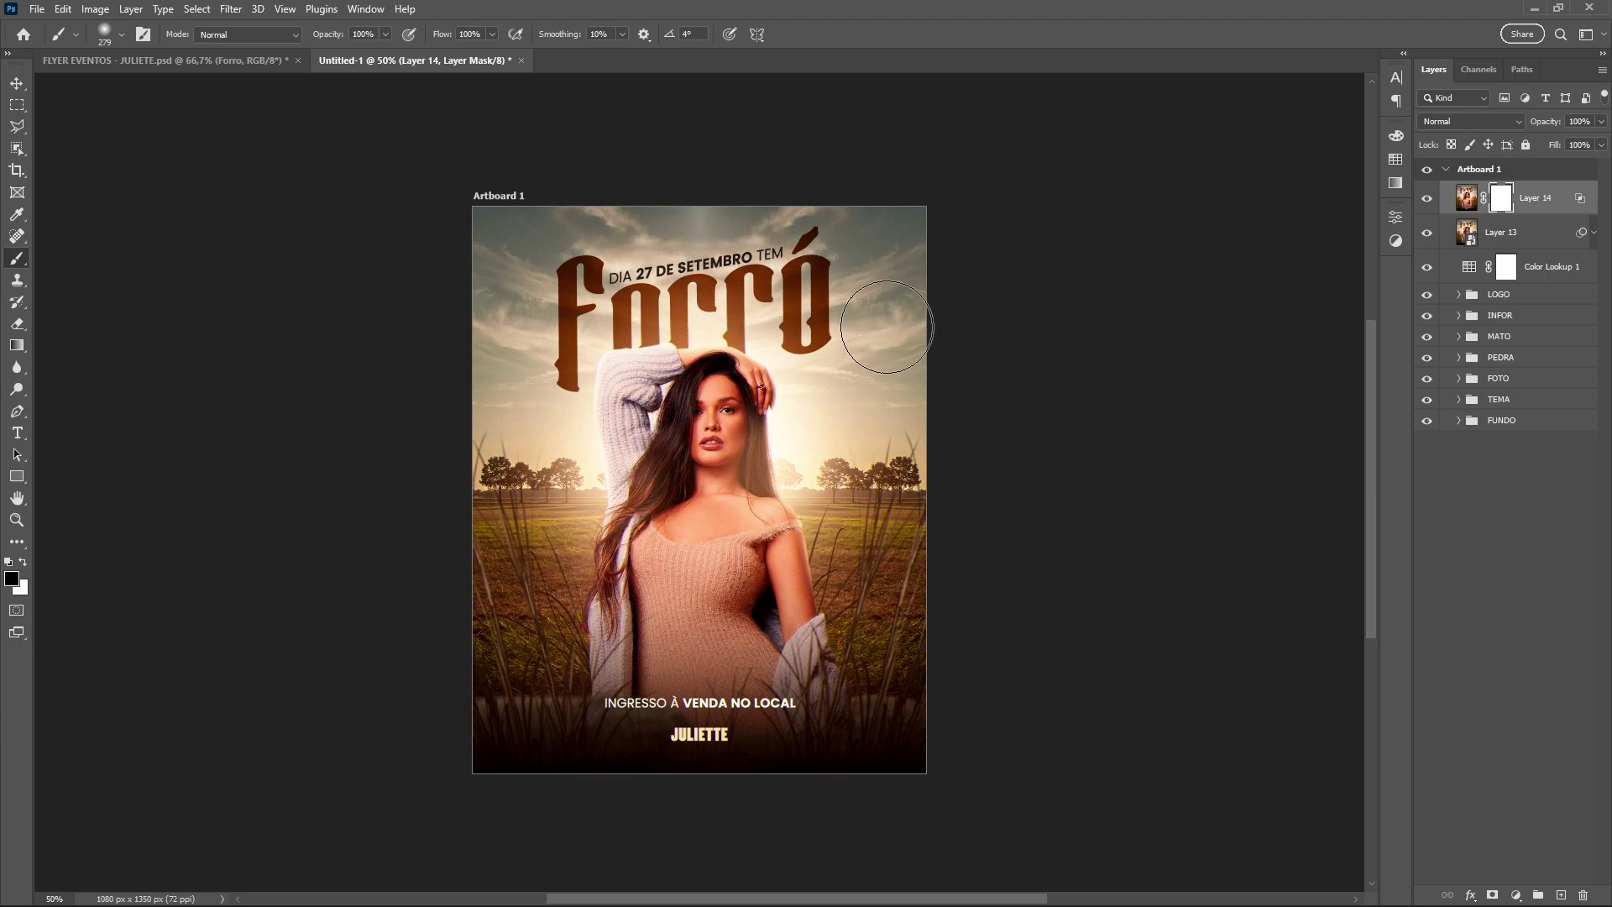
{"action": "left_click_drag", "start_coordinate": [663, 701], "coordinate": [783, 693]}
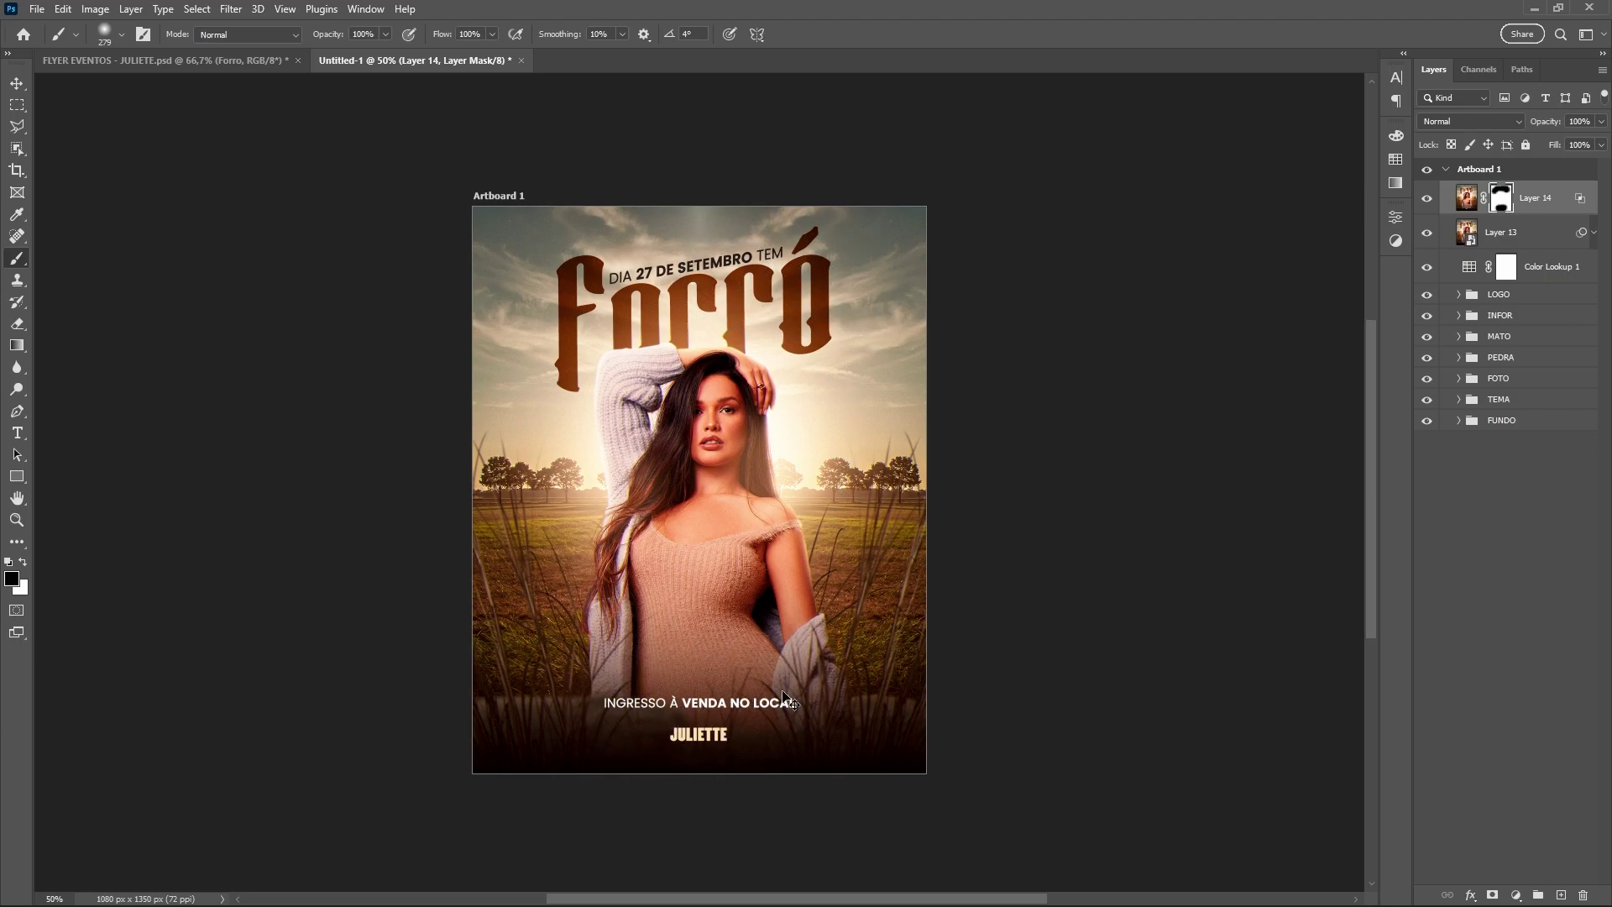
{"action": "scroll", "coordinate": [782, 693], "scroll_direction": "up", "scroll_amount": 2}
{"action": "left_click", "coordinate": [1474, 424]}
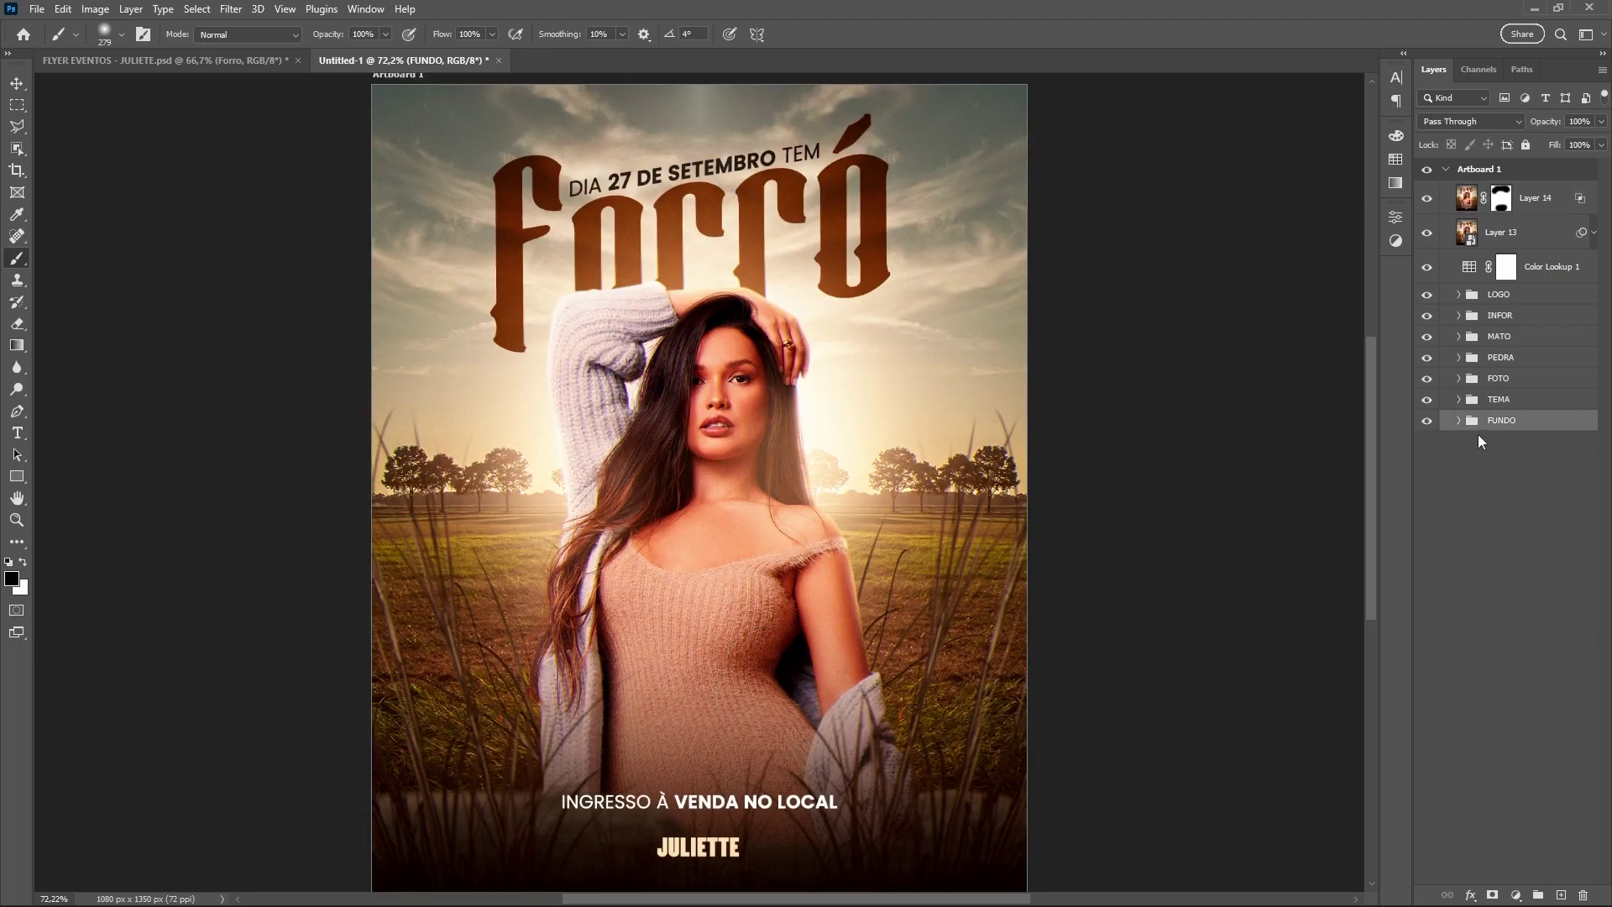